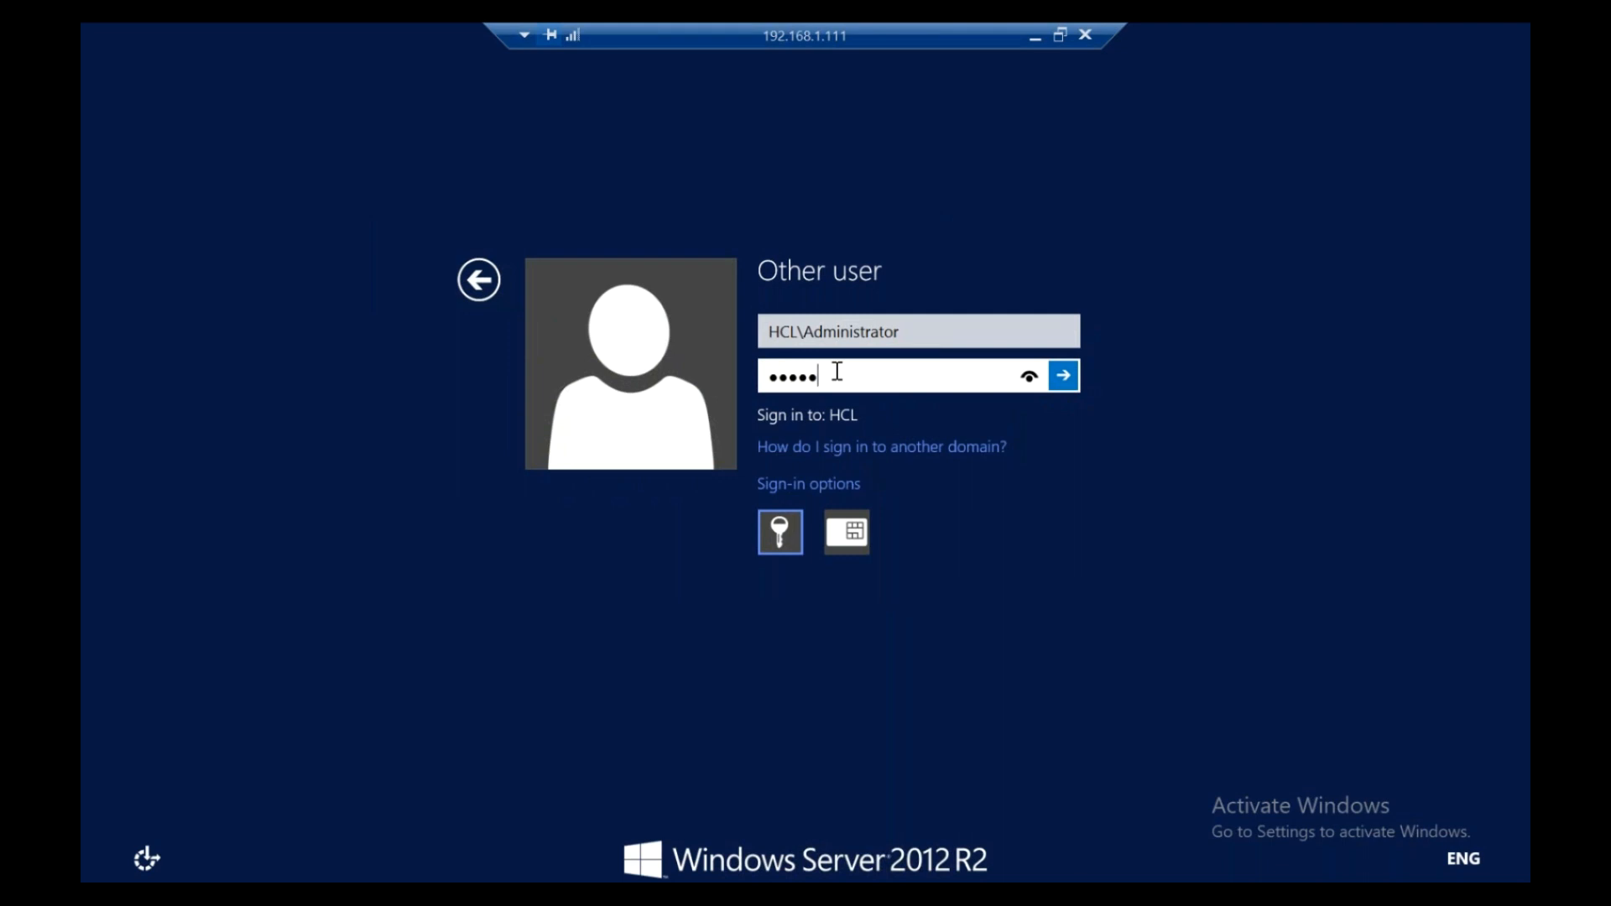
- Sign in as HCL\Administrator and close the auto-opened Server Manager
{"action": "type", "text": "•••••"}
{"action": "key", "text": "Return"}
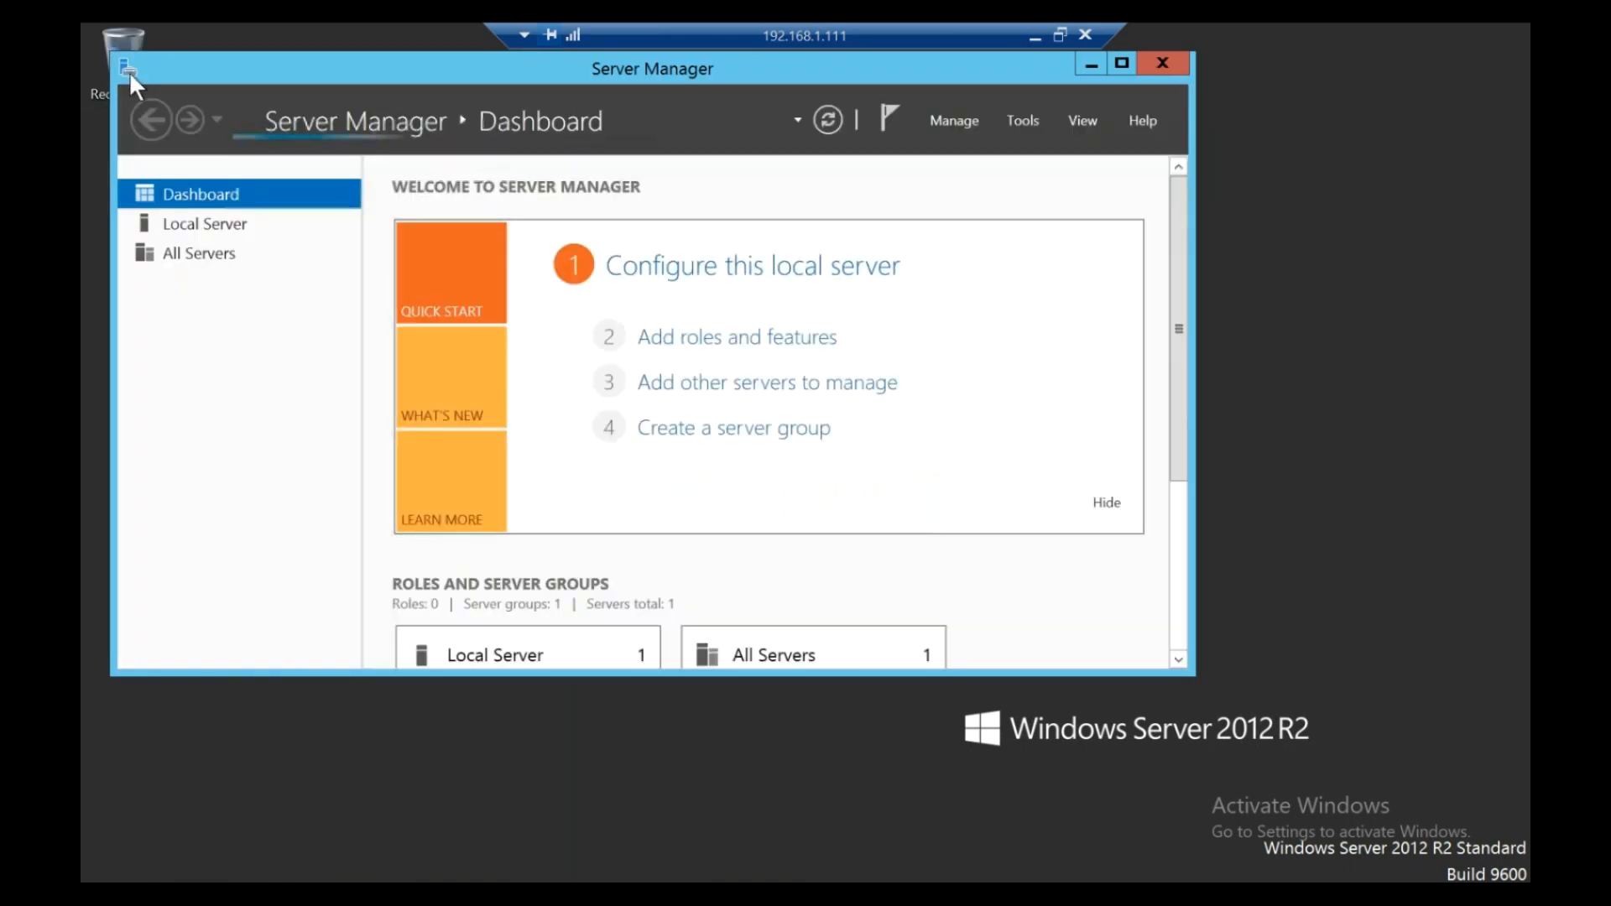
{"action": "left_click", "coordinate": [128, 69]}
{"action": "left_click", "coordinate": [129, 69]}
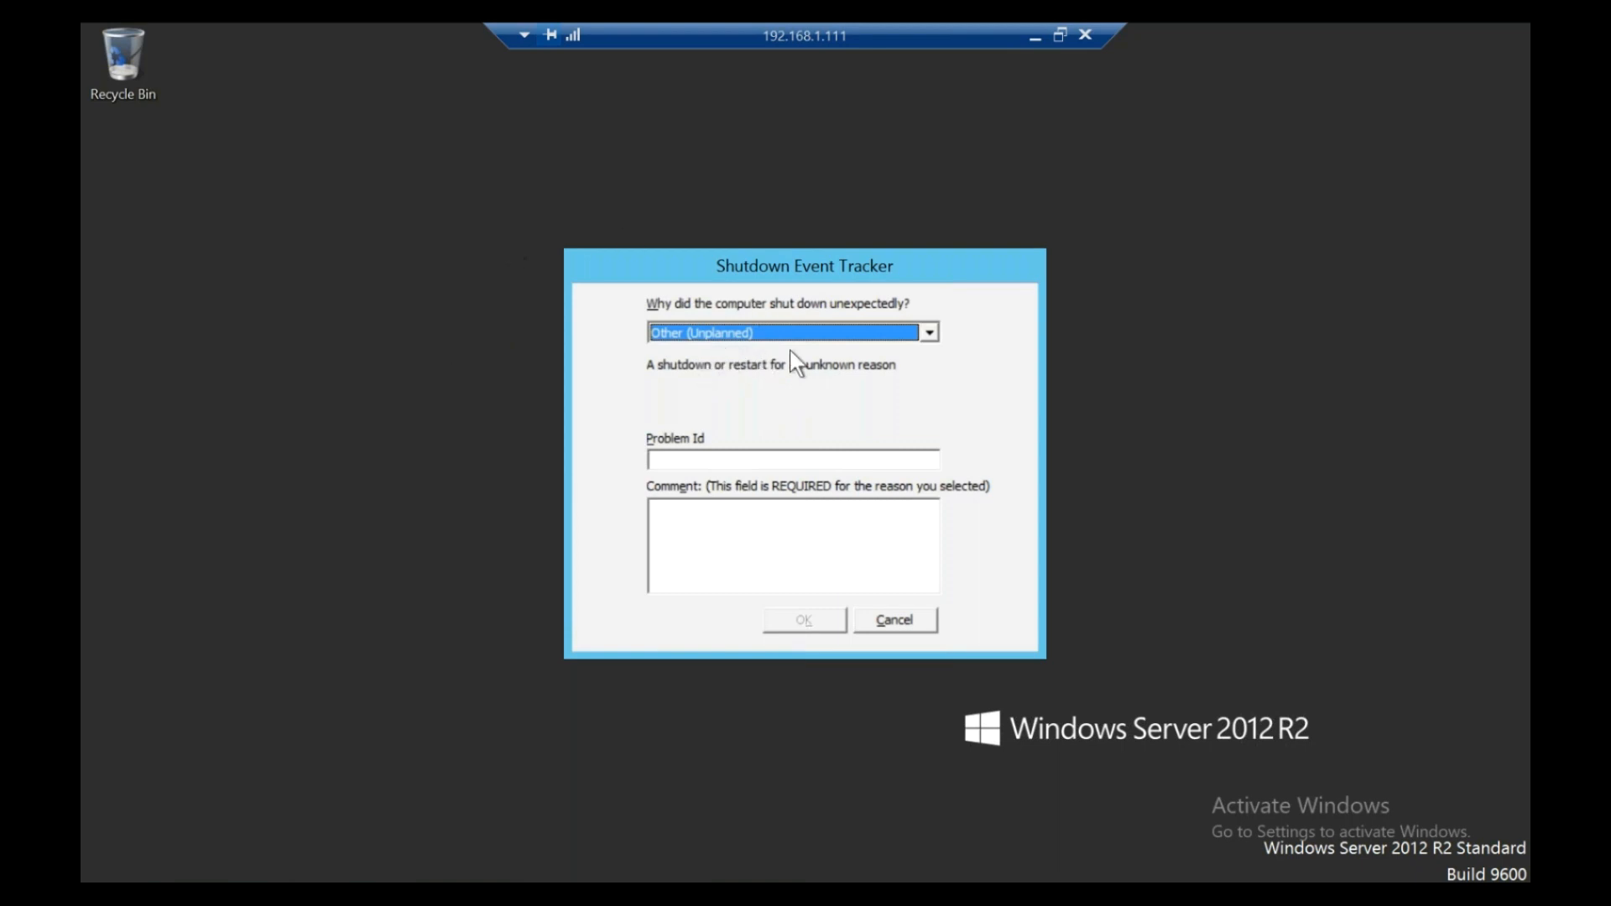
- Submit 'Power failure' as the shutdown Problem Id and comment, then bring up Run with dsa.msc
{"action": "left_click", "coordinate": [675, 455]}
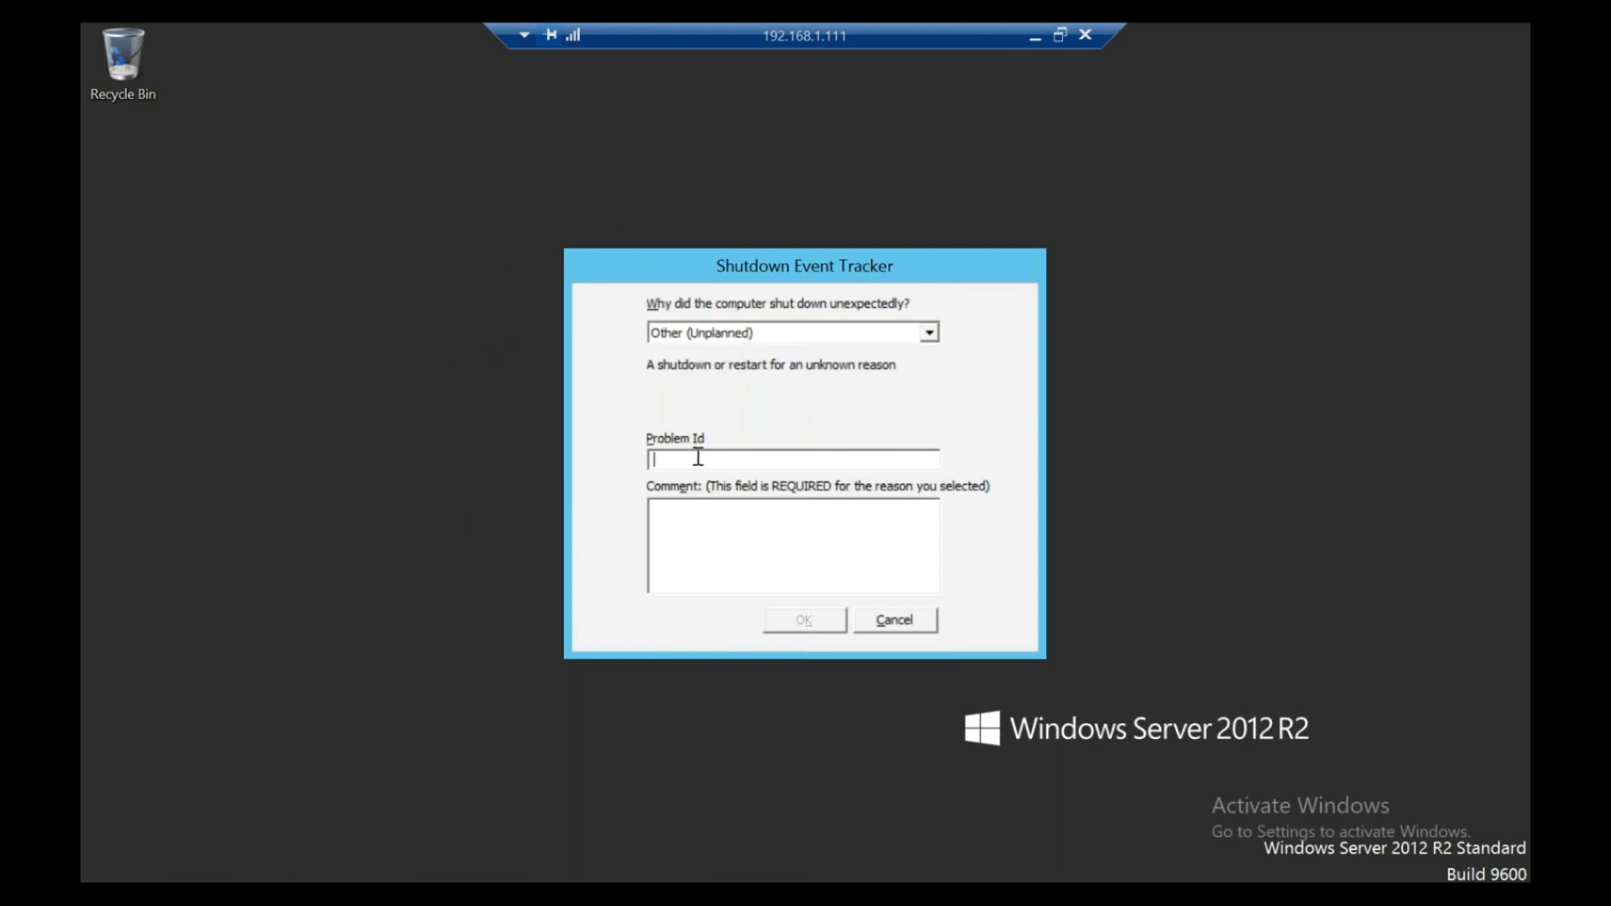
{"action": "type", "text": "Power failure"}
{"action": "left_click", "coordinate": [788, 543]}
{"action": "type", "text": "Power failure"}
{"action": "left_click", "coordinate": [829, 619]}
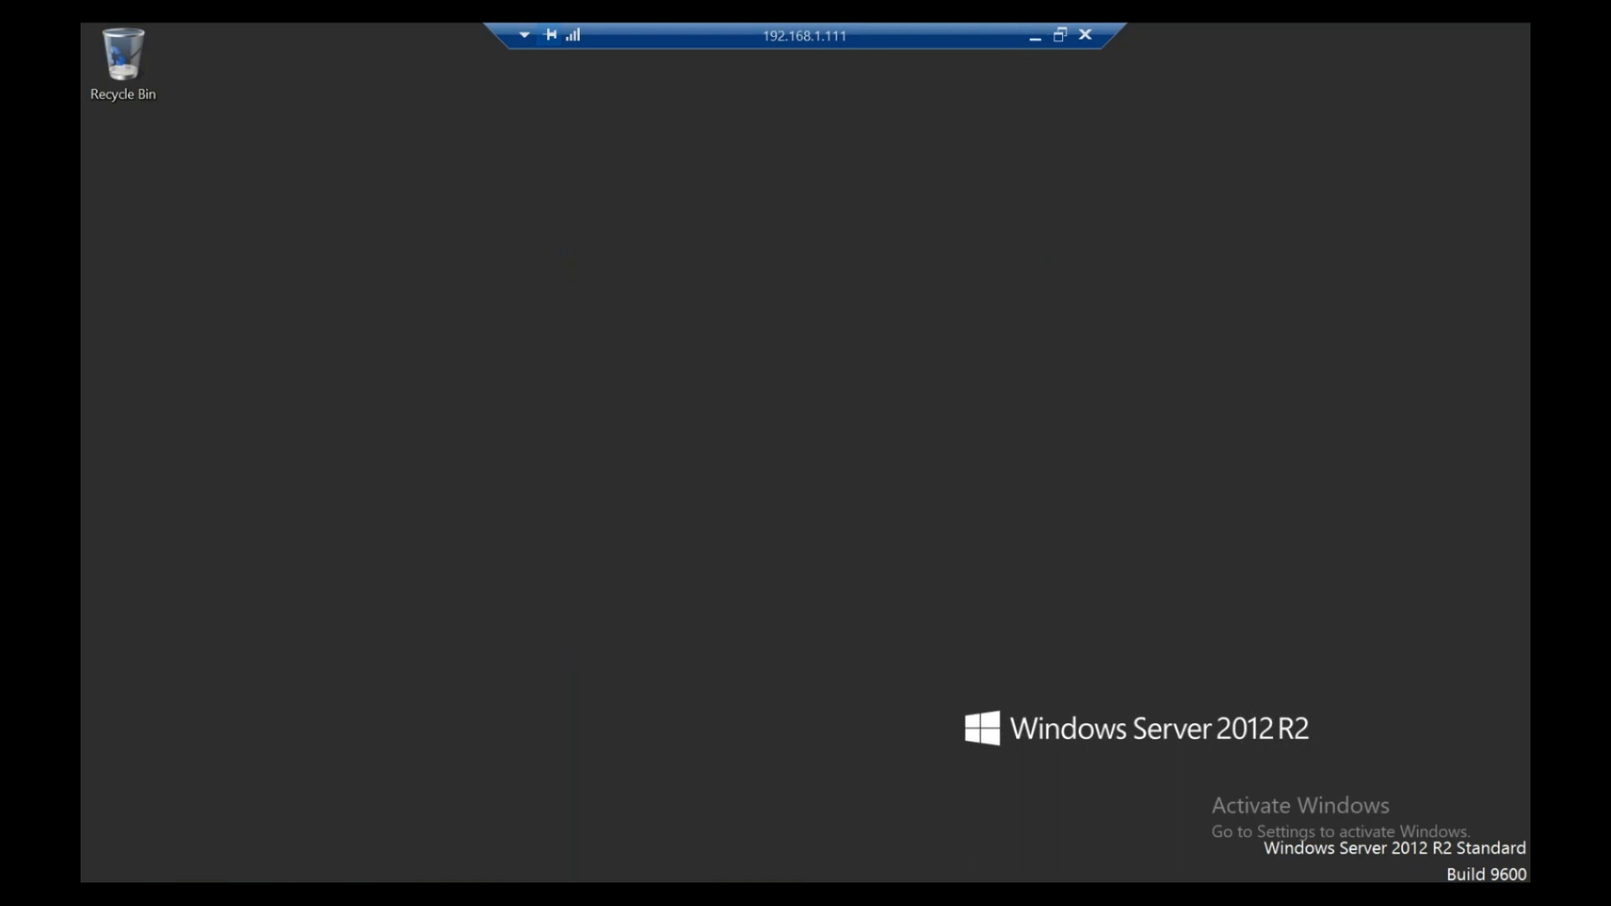
{"action": "key", "text": "super+x"}
{"action": "left_click", "coordinate": [159, 834]}
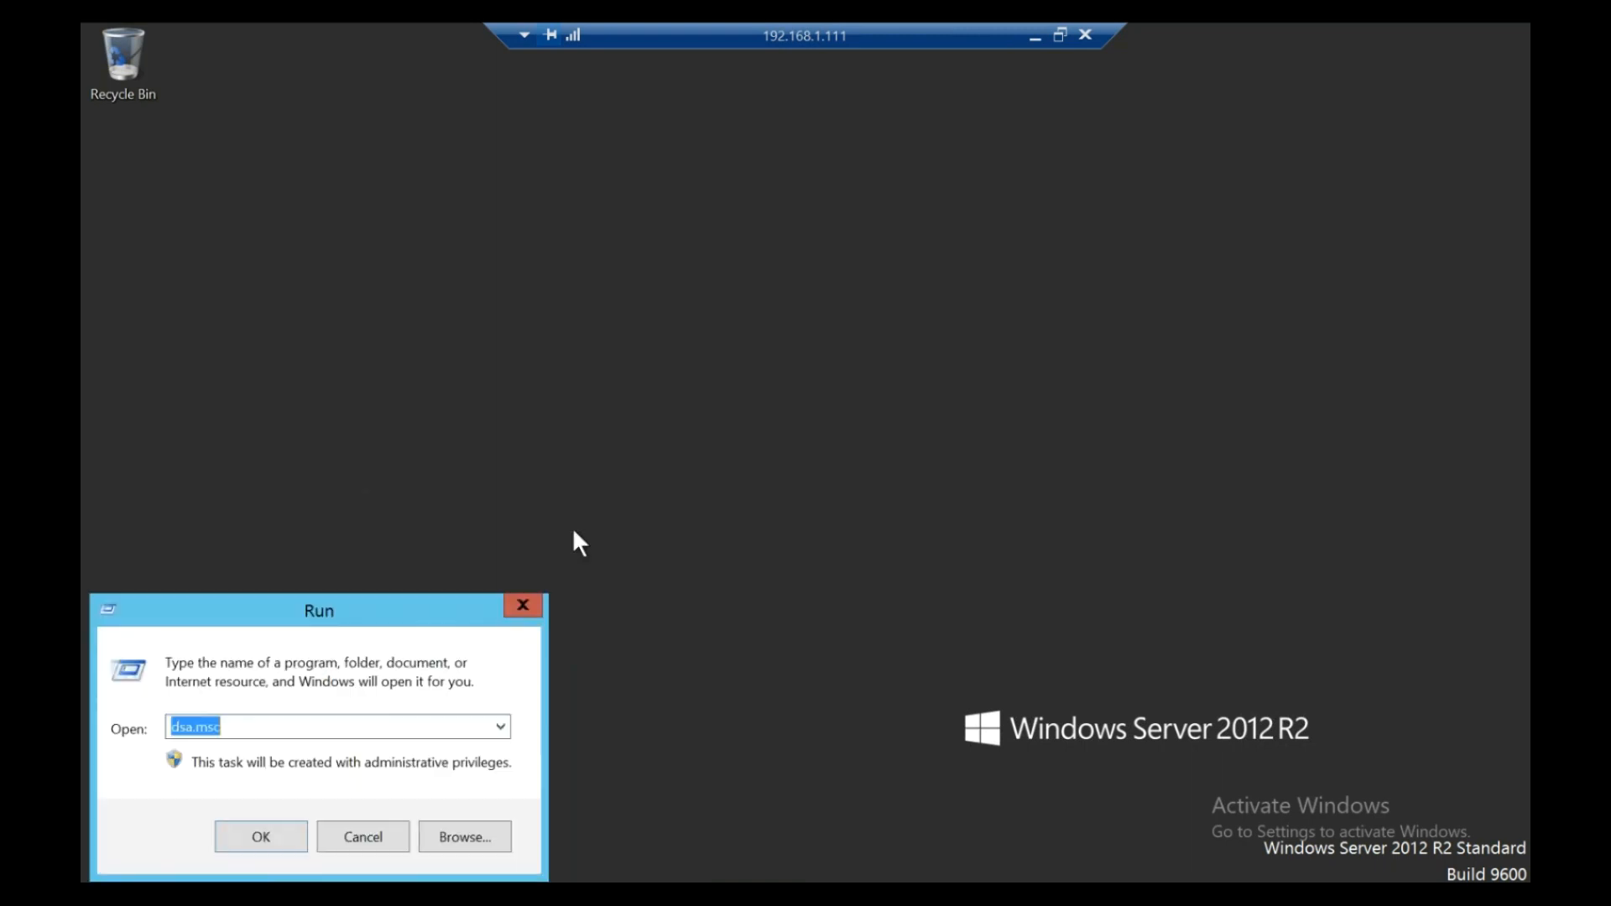
- Launch dsa.msc and browse HCL.COM's empty Computers container, then leave RDP full screen
{"action": "key", "text": "Return"}
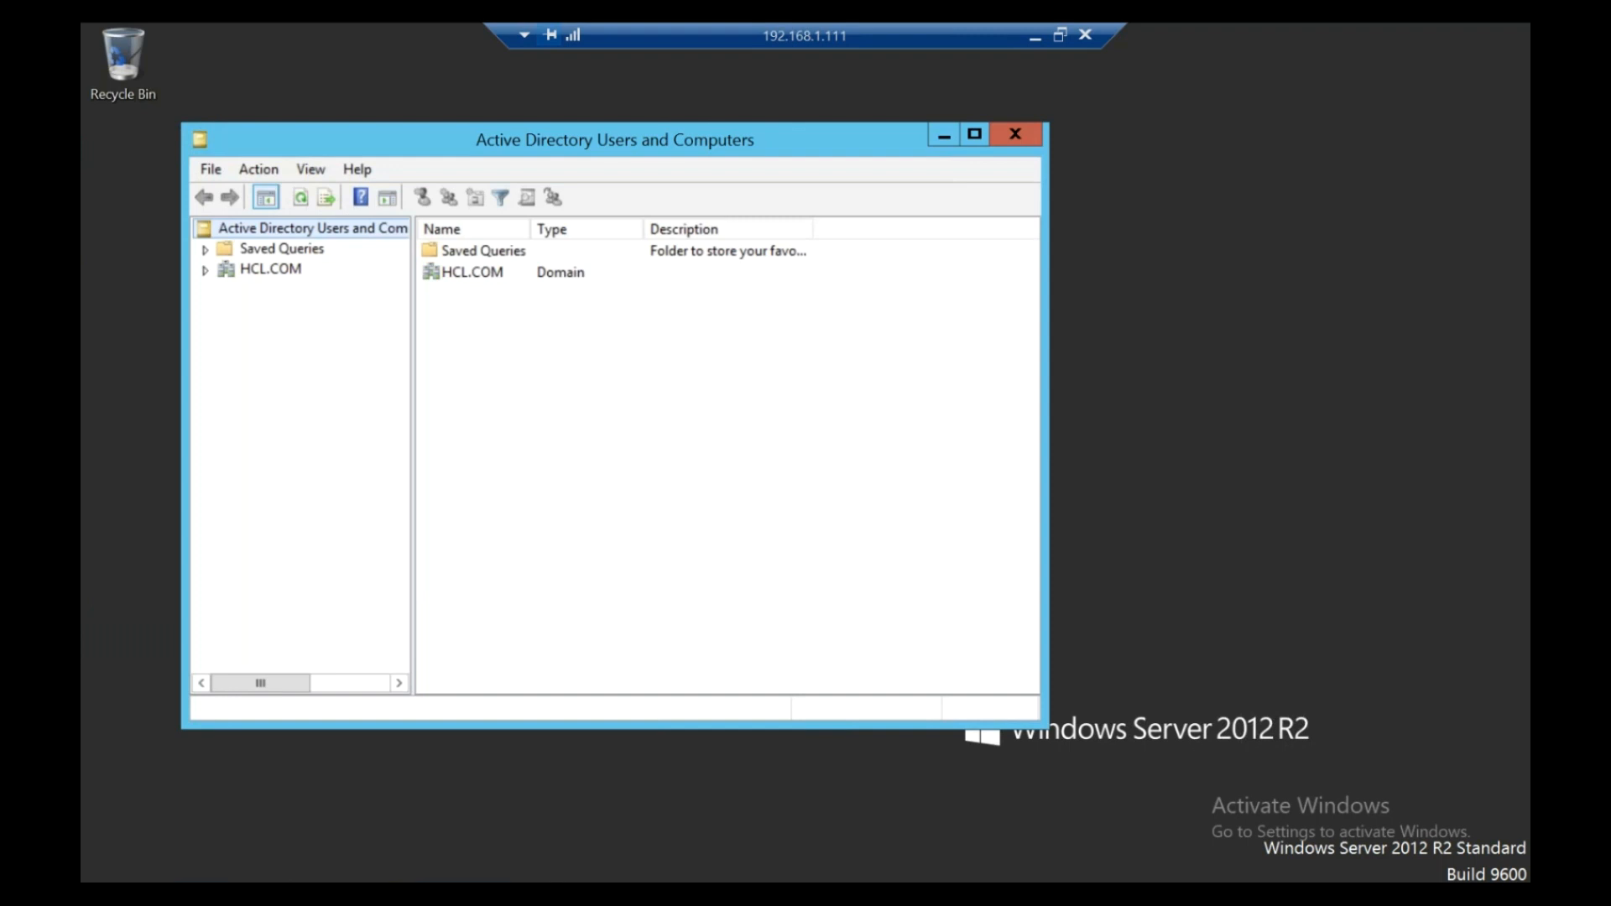
{"action": "left_click", "coordinate": [975, 132]}
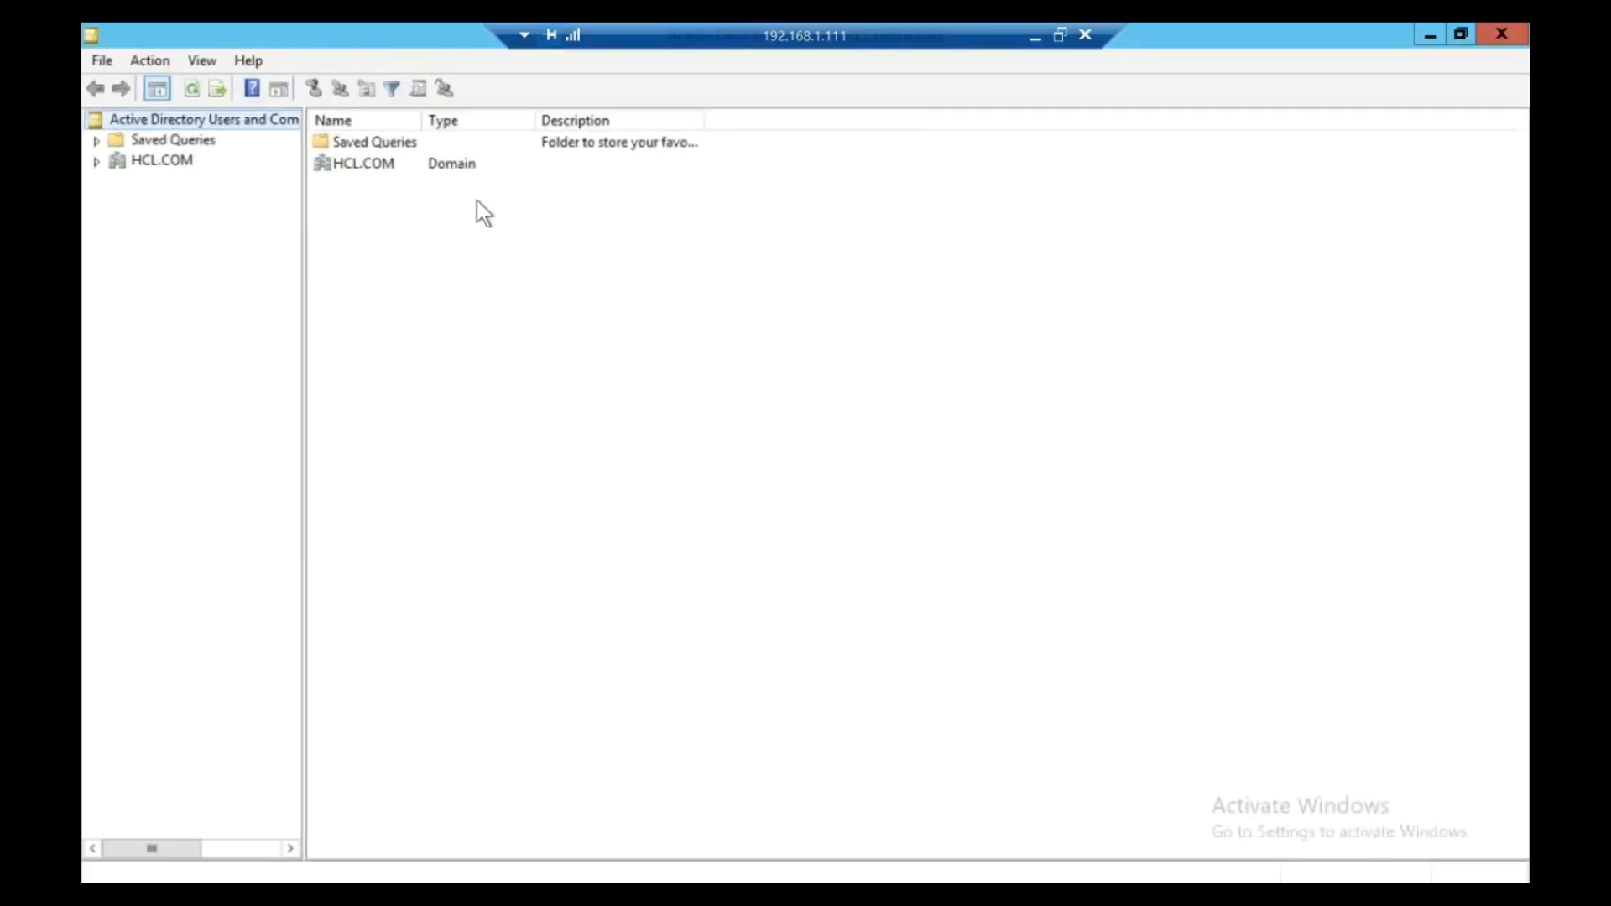
{"action": "left_click", "coordinate": [97, 162]}
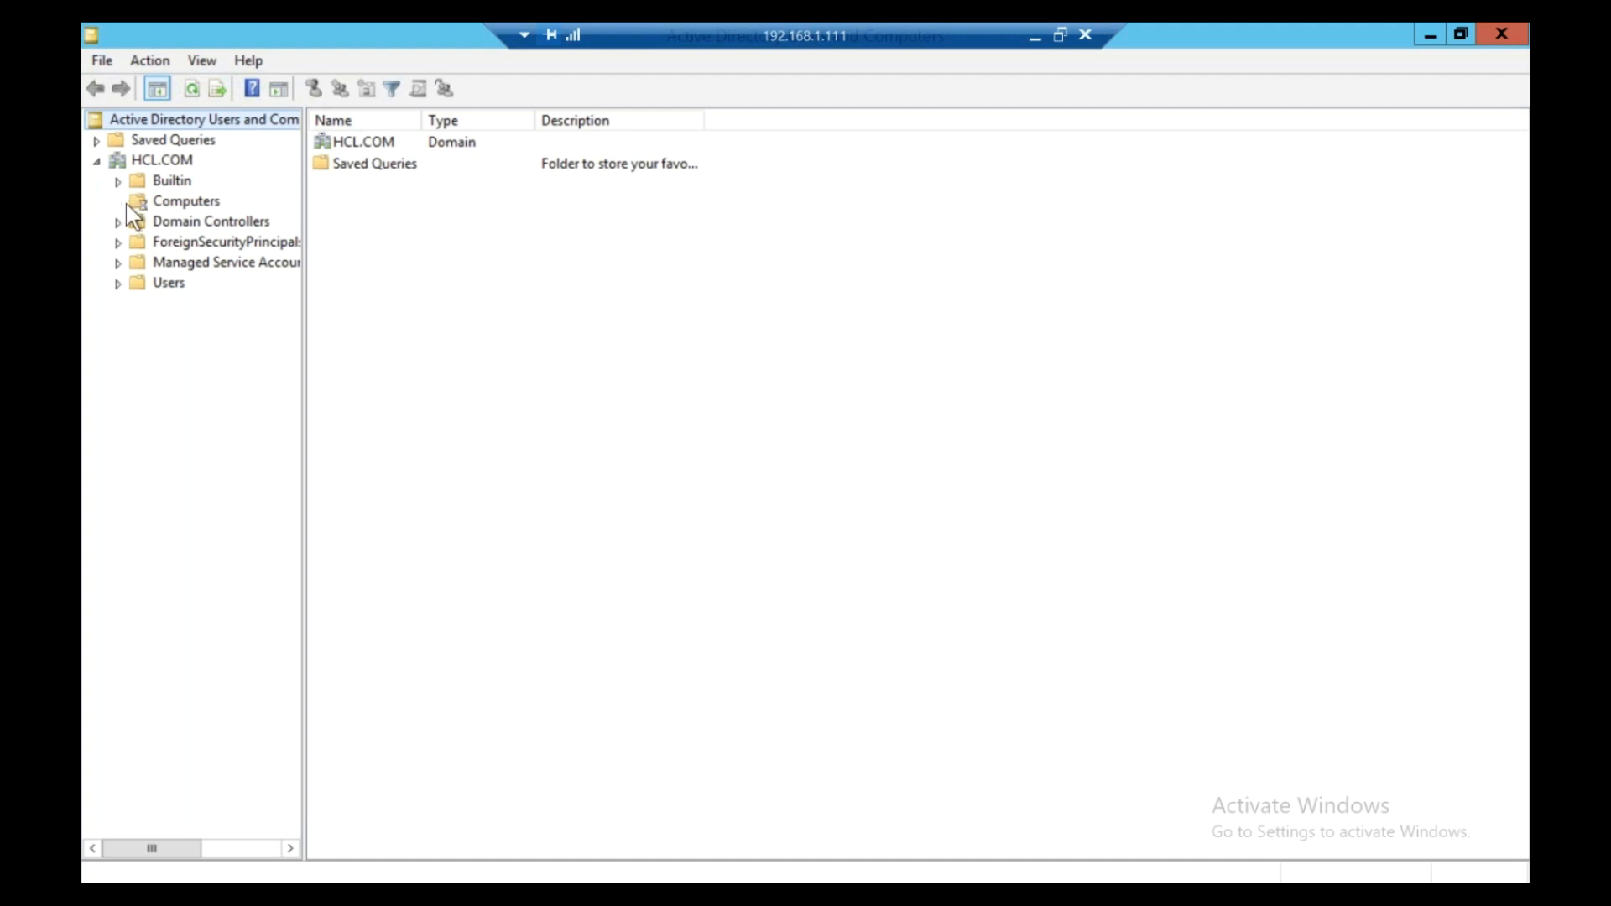
{"action": "left_click", "coordinate": [188, 205]}
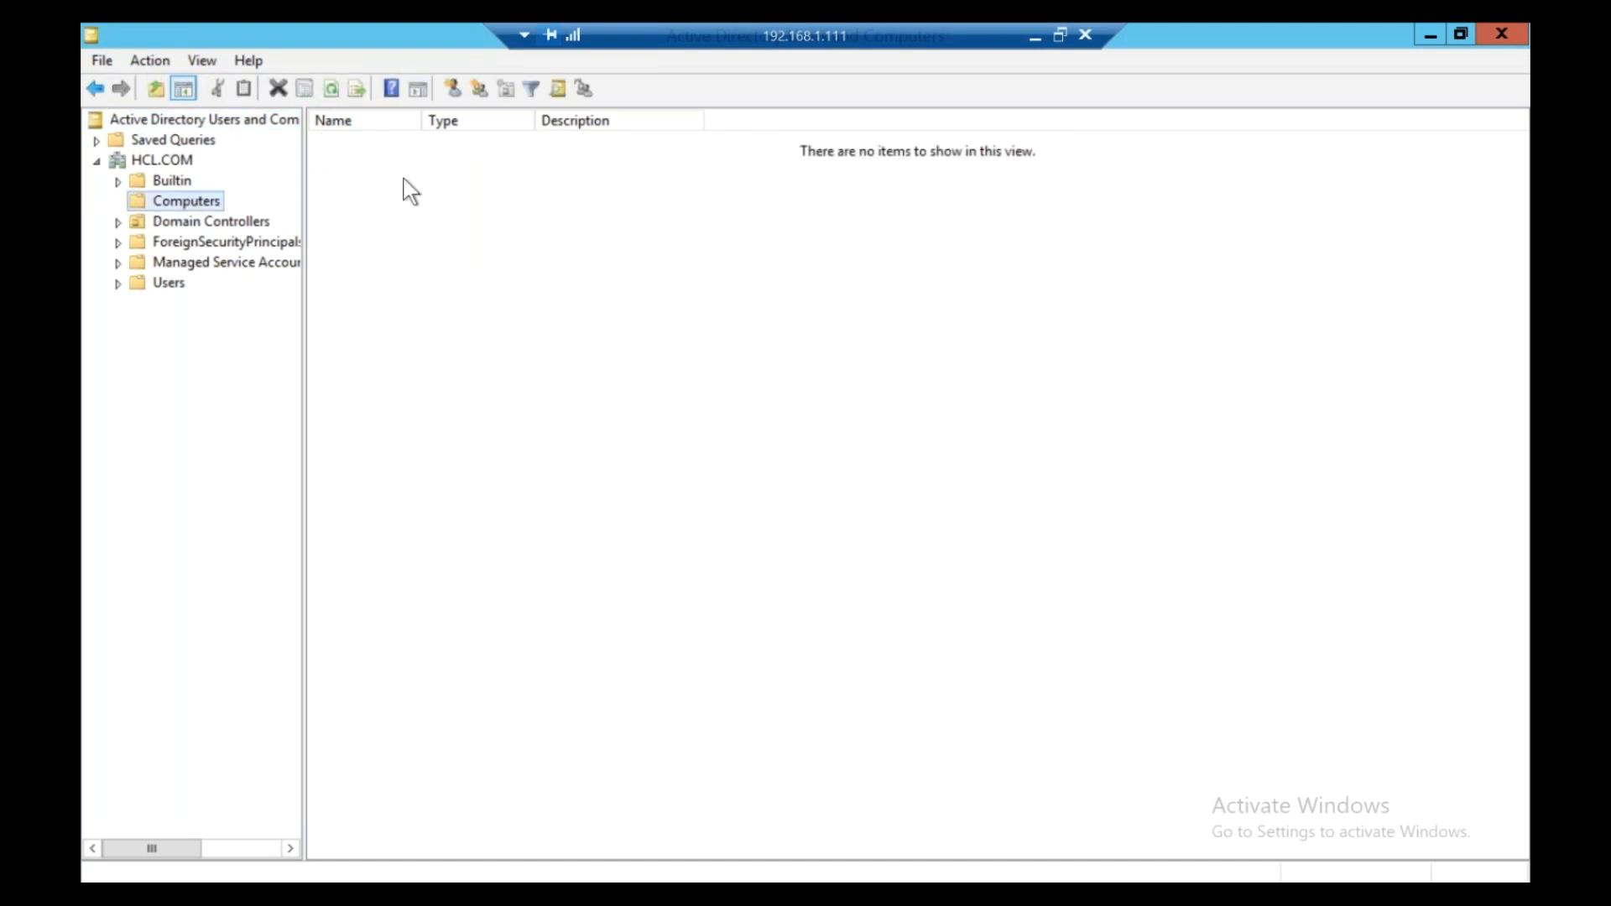
{"action": "double_click", "coordinate": [443, 33]}
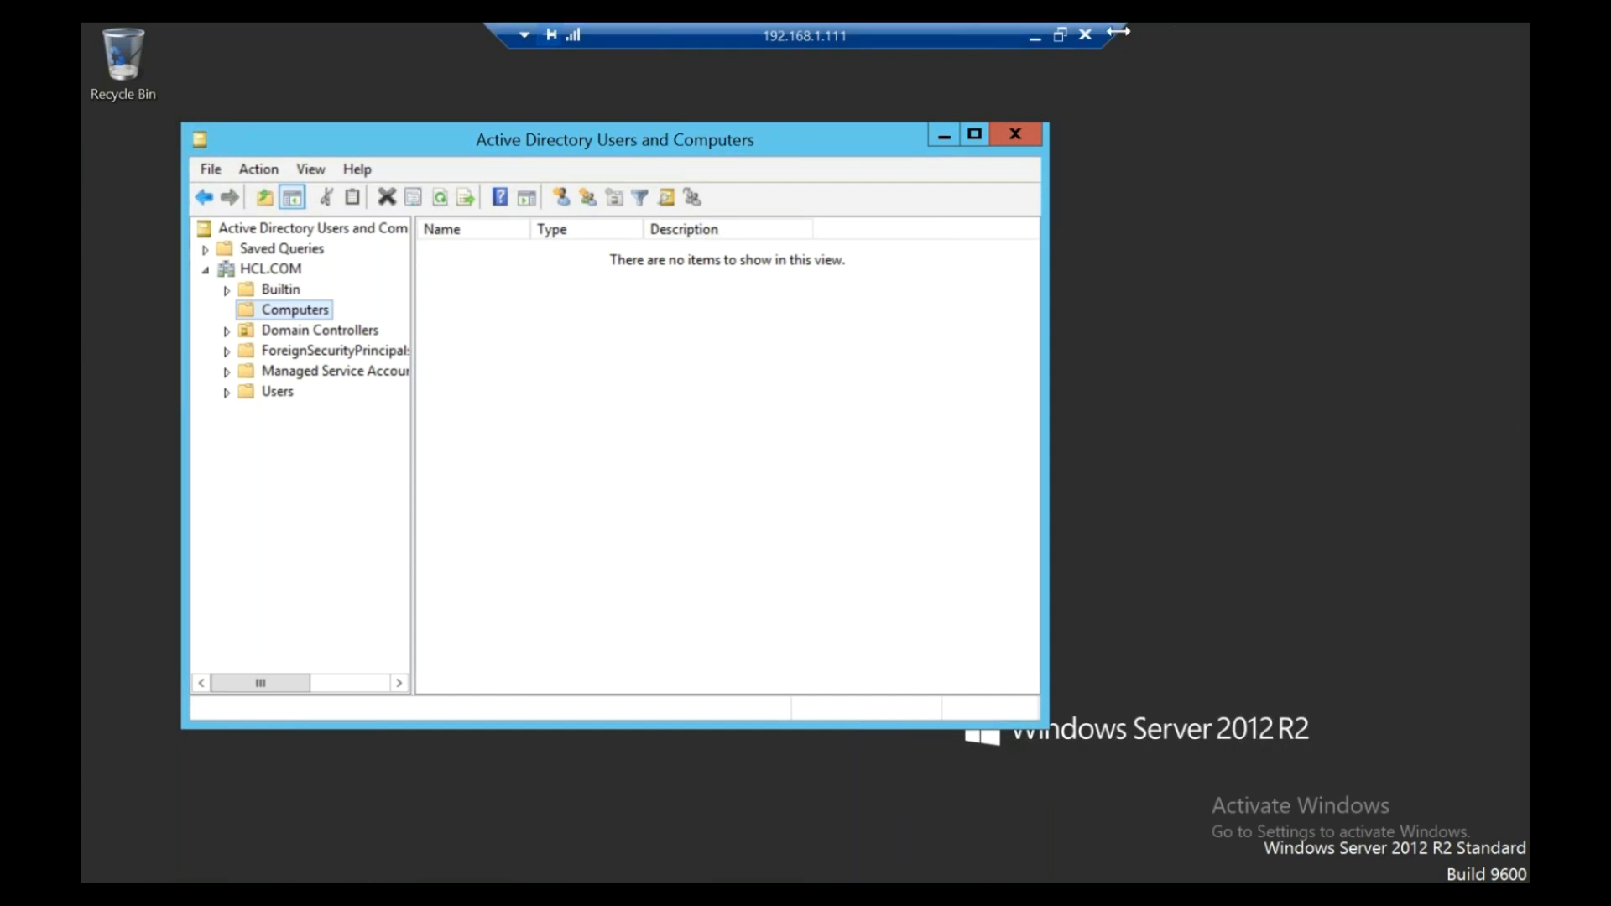
{"action": "left_click", "coordinate": [1060, 34]}
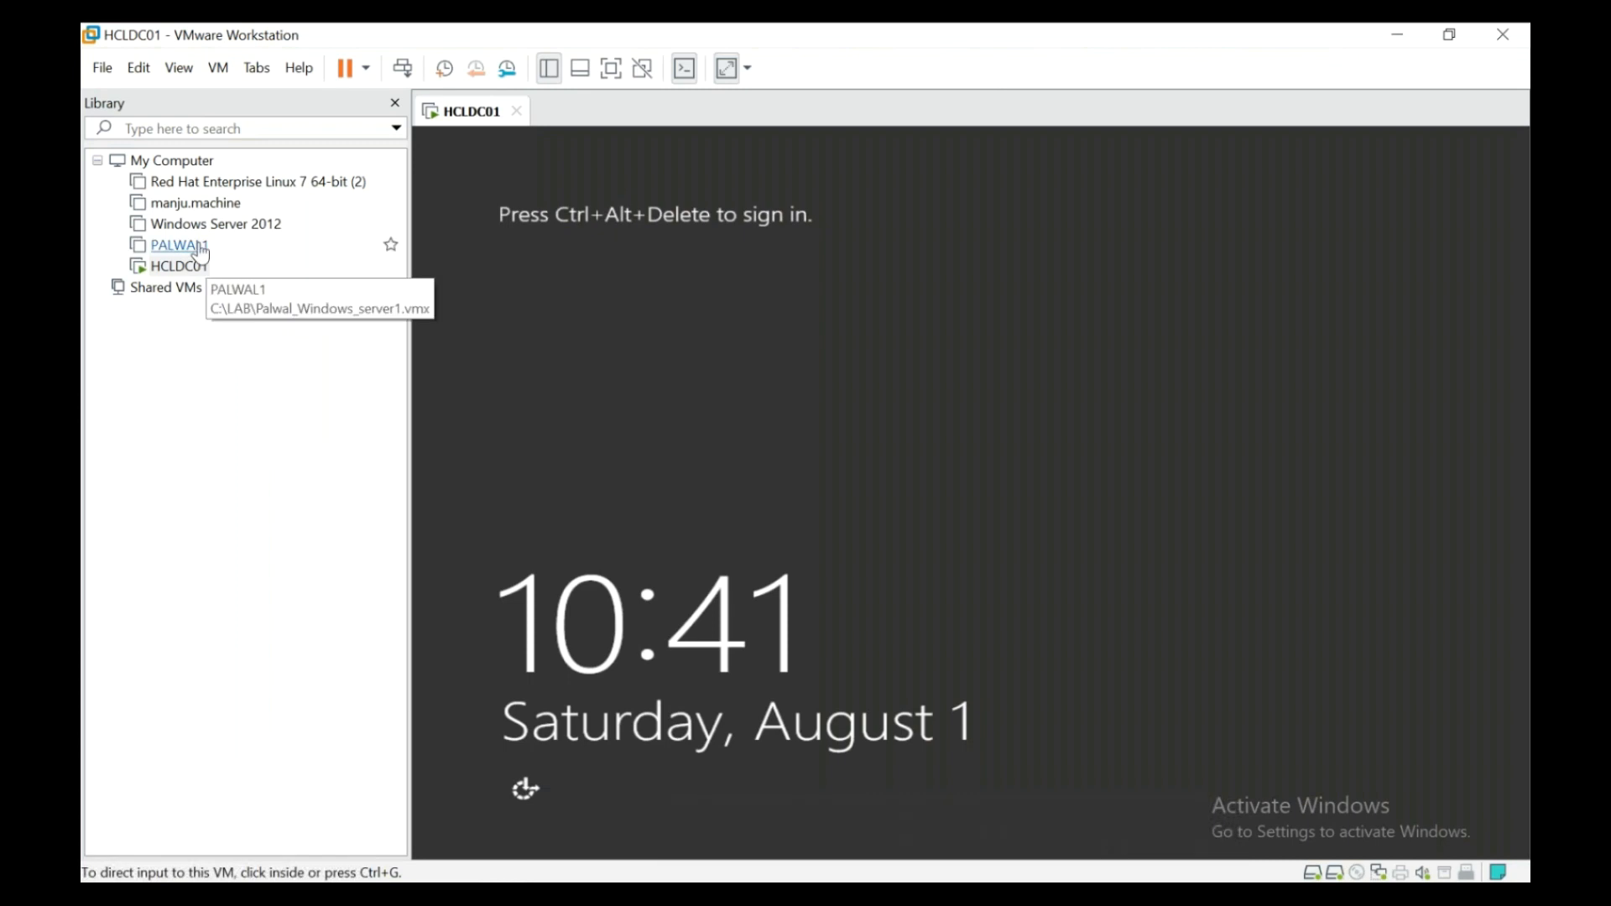
- Power on PALWAL1 with sata0:1 left disconnected, then launch mstsc targeting 192.168.1.111
{"action": "left_click", "coordinate": [179, 244]}
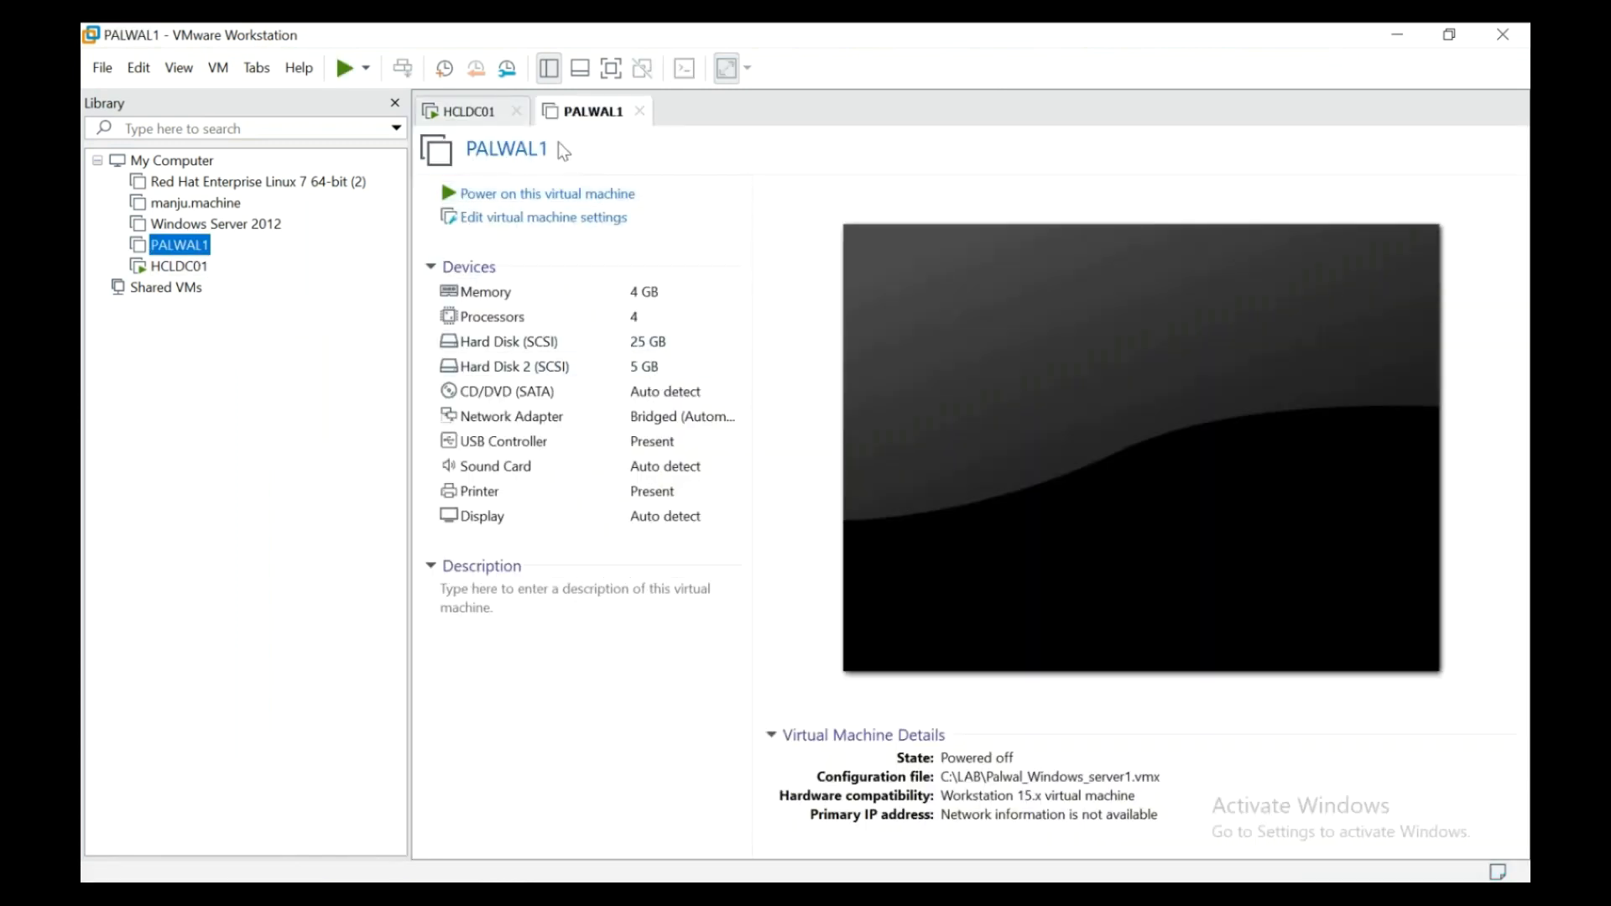
{"action": "left_click", "coordinate": [466, 204]}
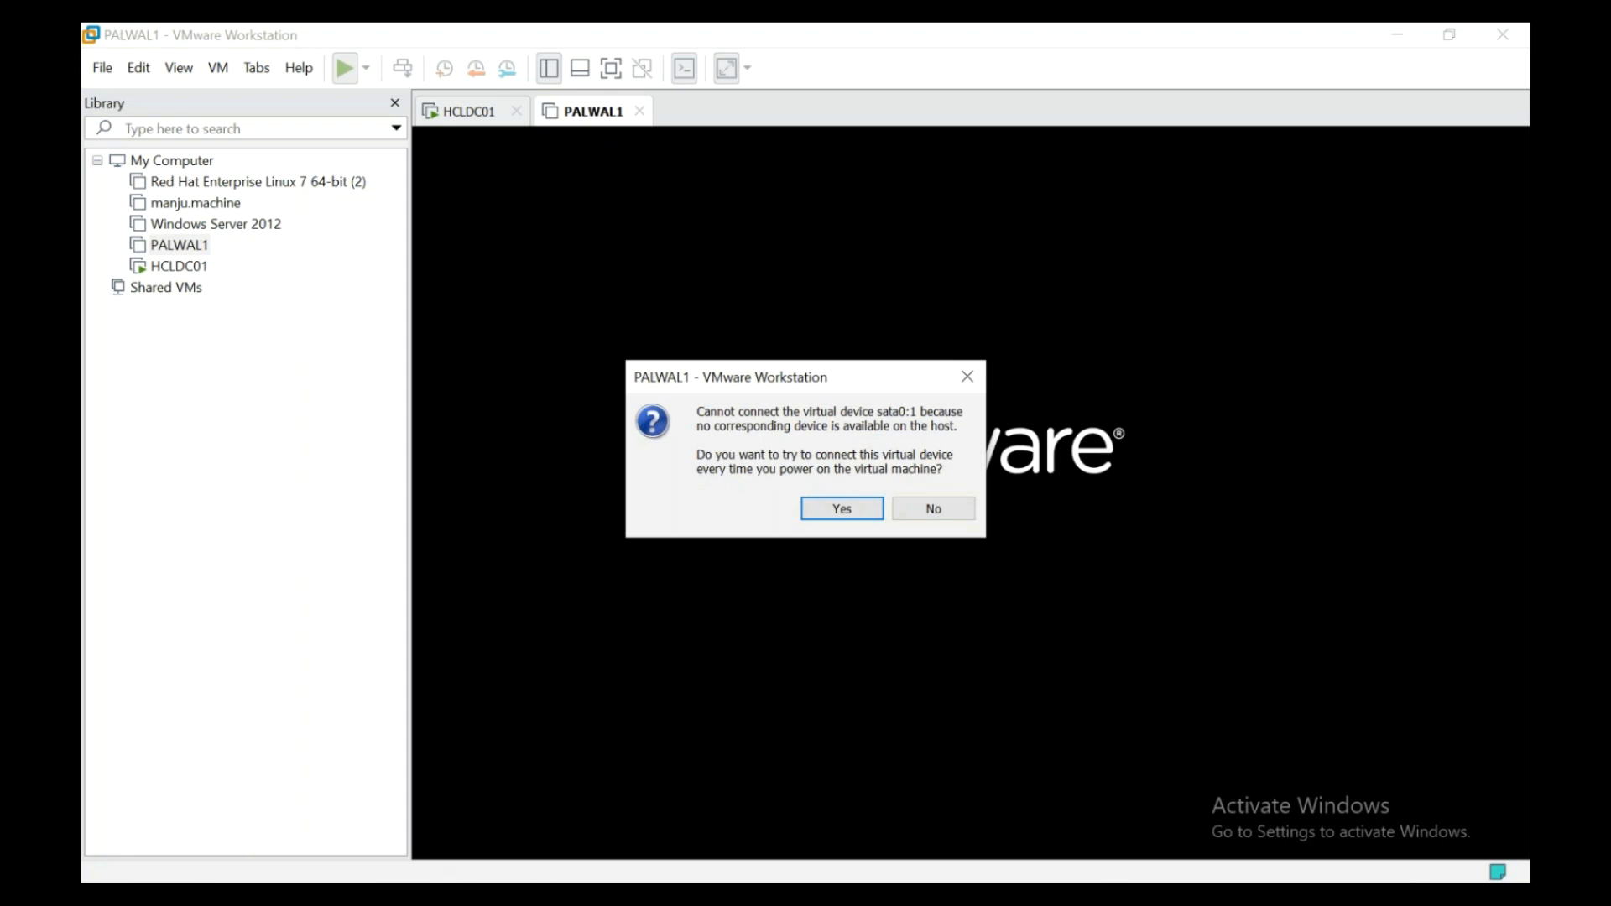
{"action": "left_click", "coordinate": [841, 512]}
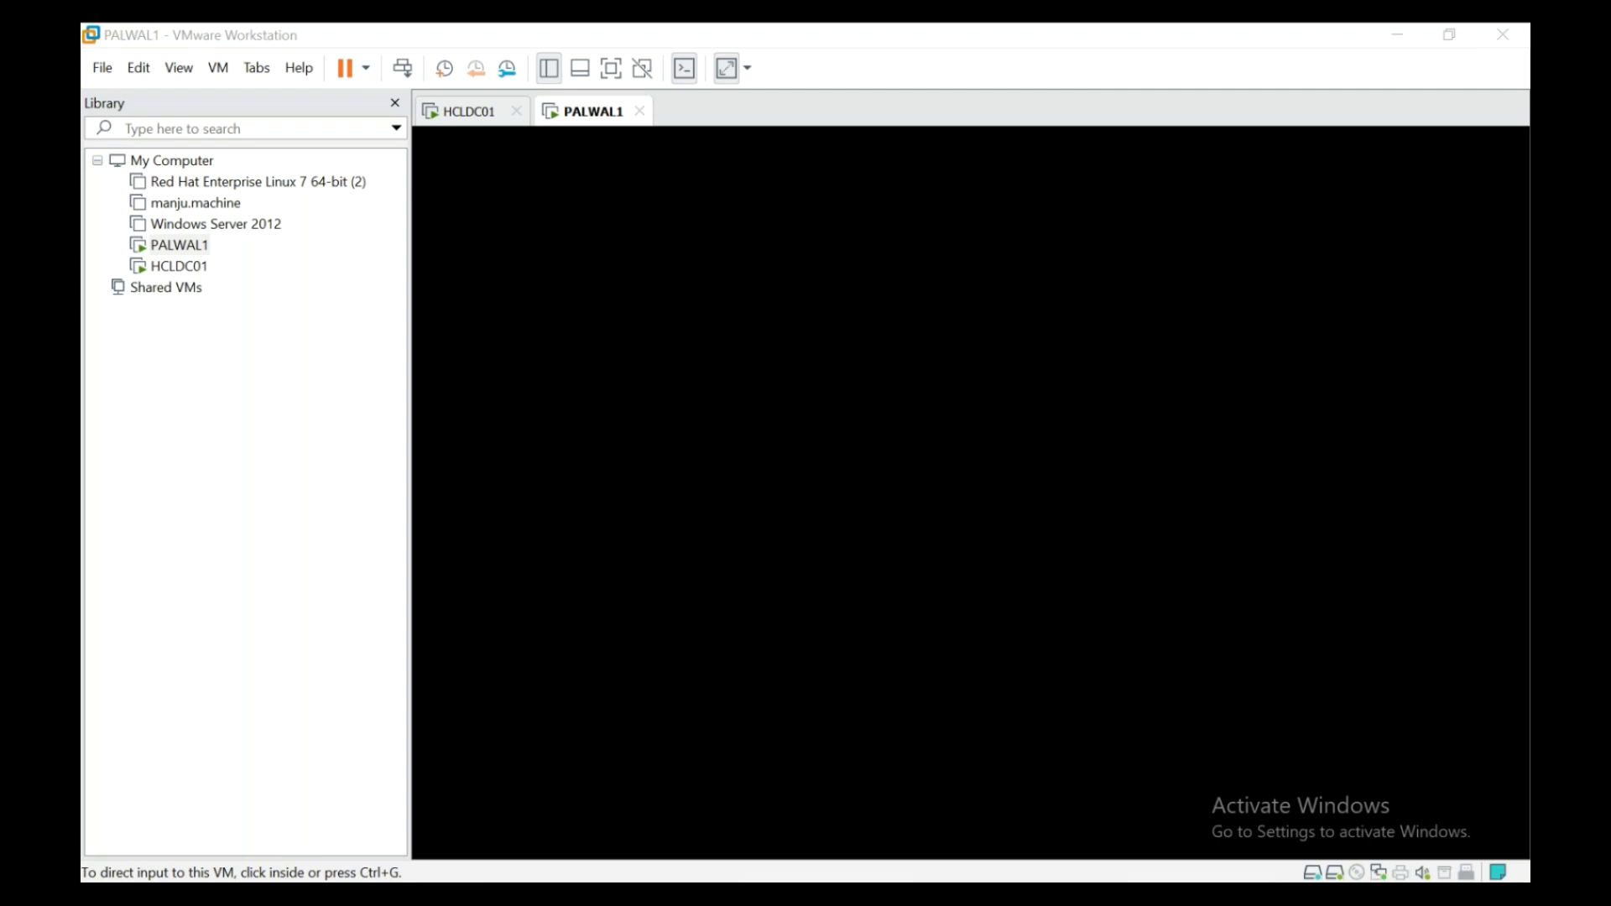
{"action": "key", "text": "super+r"}
{"action": "key", "text": "Return"}
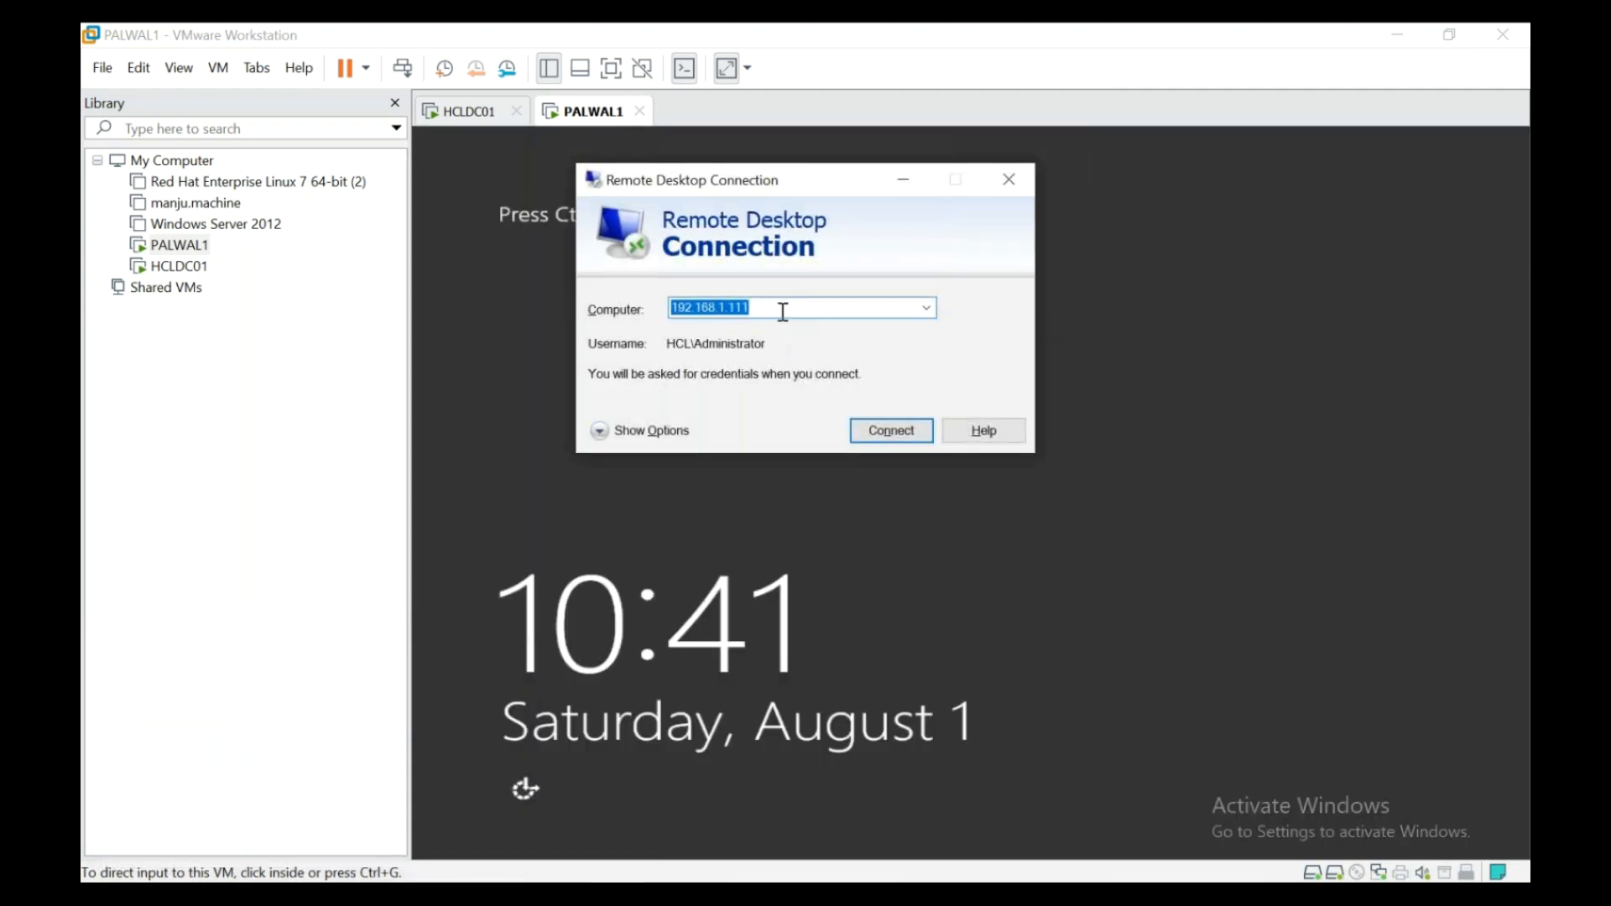
- Pick the saved server 192.168.1.150 in Remote Desktop Connection and connect
{"action": "left_click", "coordinate": [783, 312]}
{"action": "key", "text": "BackSpace"}
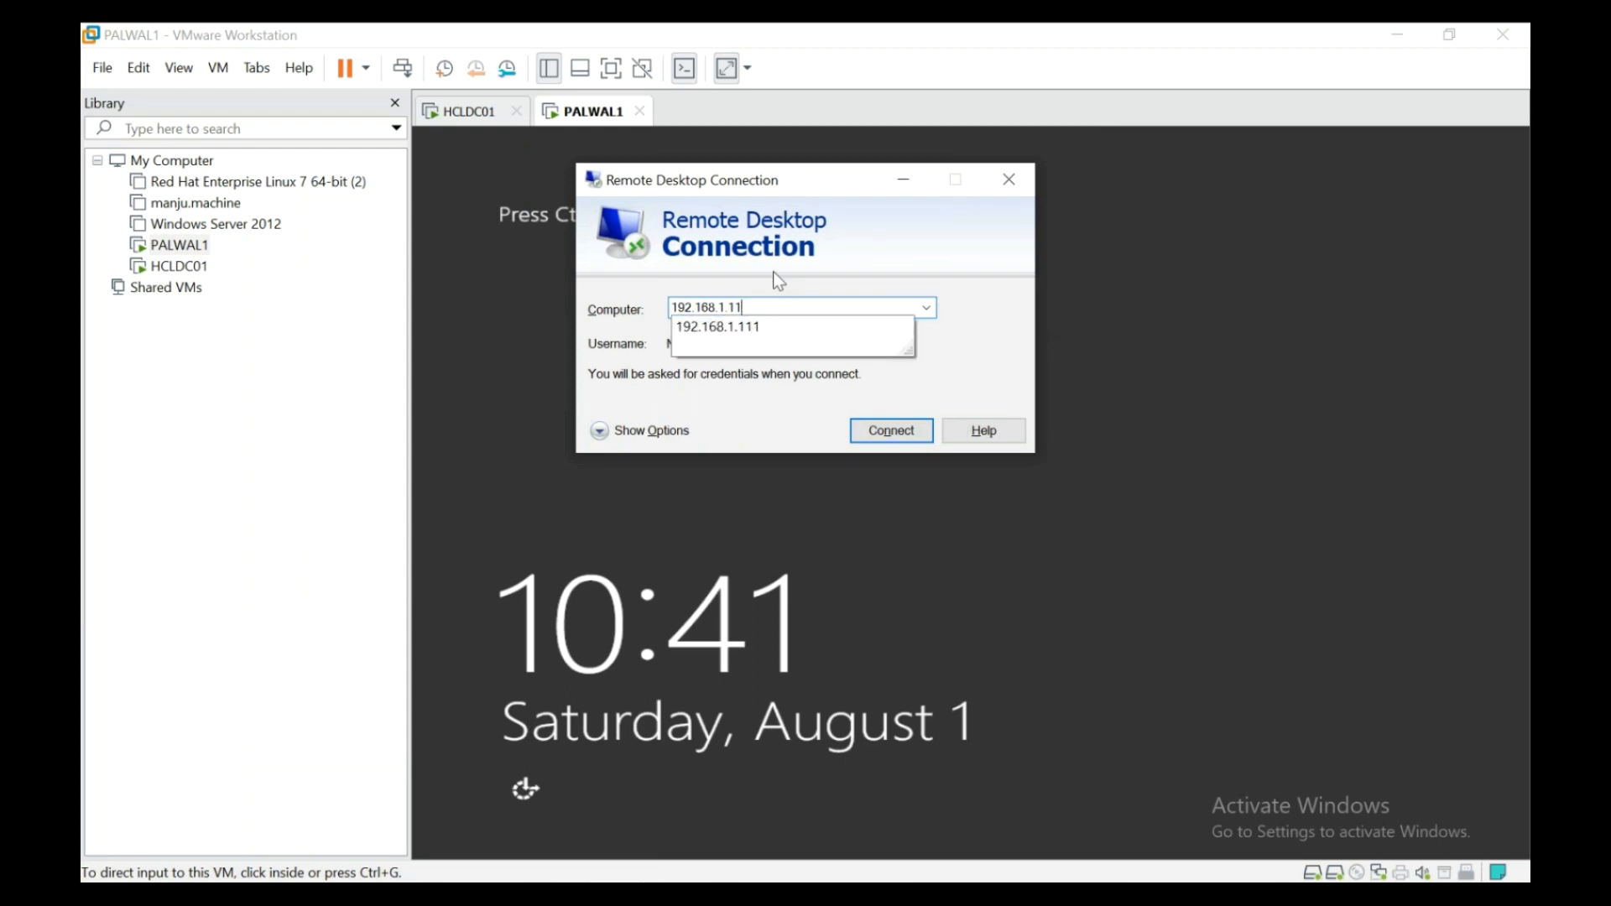
{"action": "key", "text": "BackSpace"}
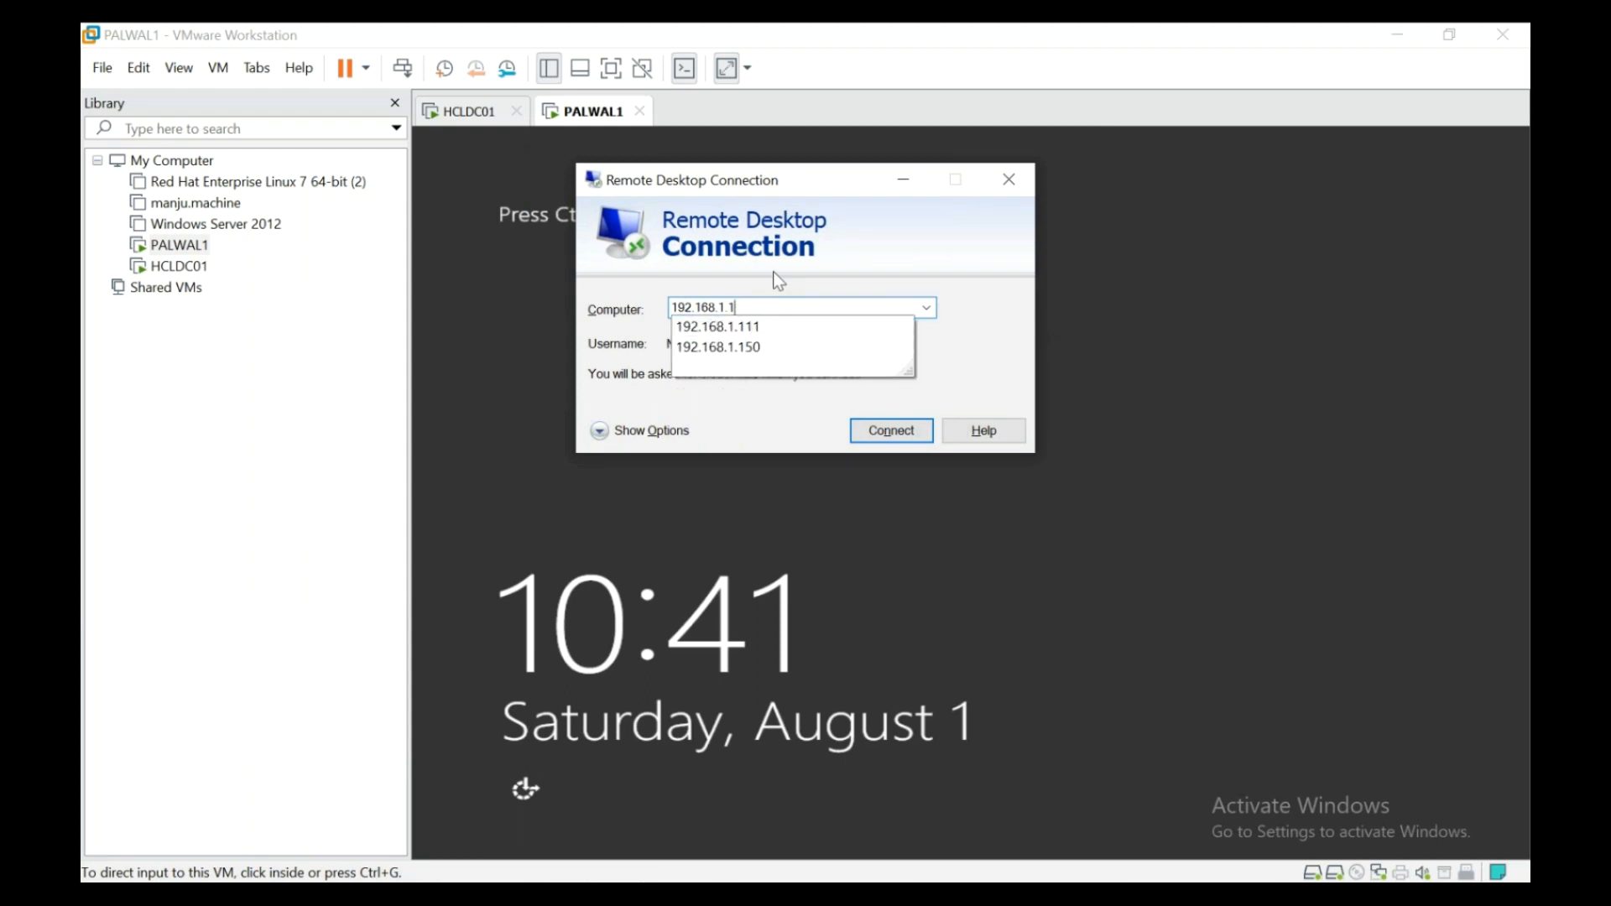
{"action": "left_click", "coordinate": [777, 348]}
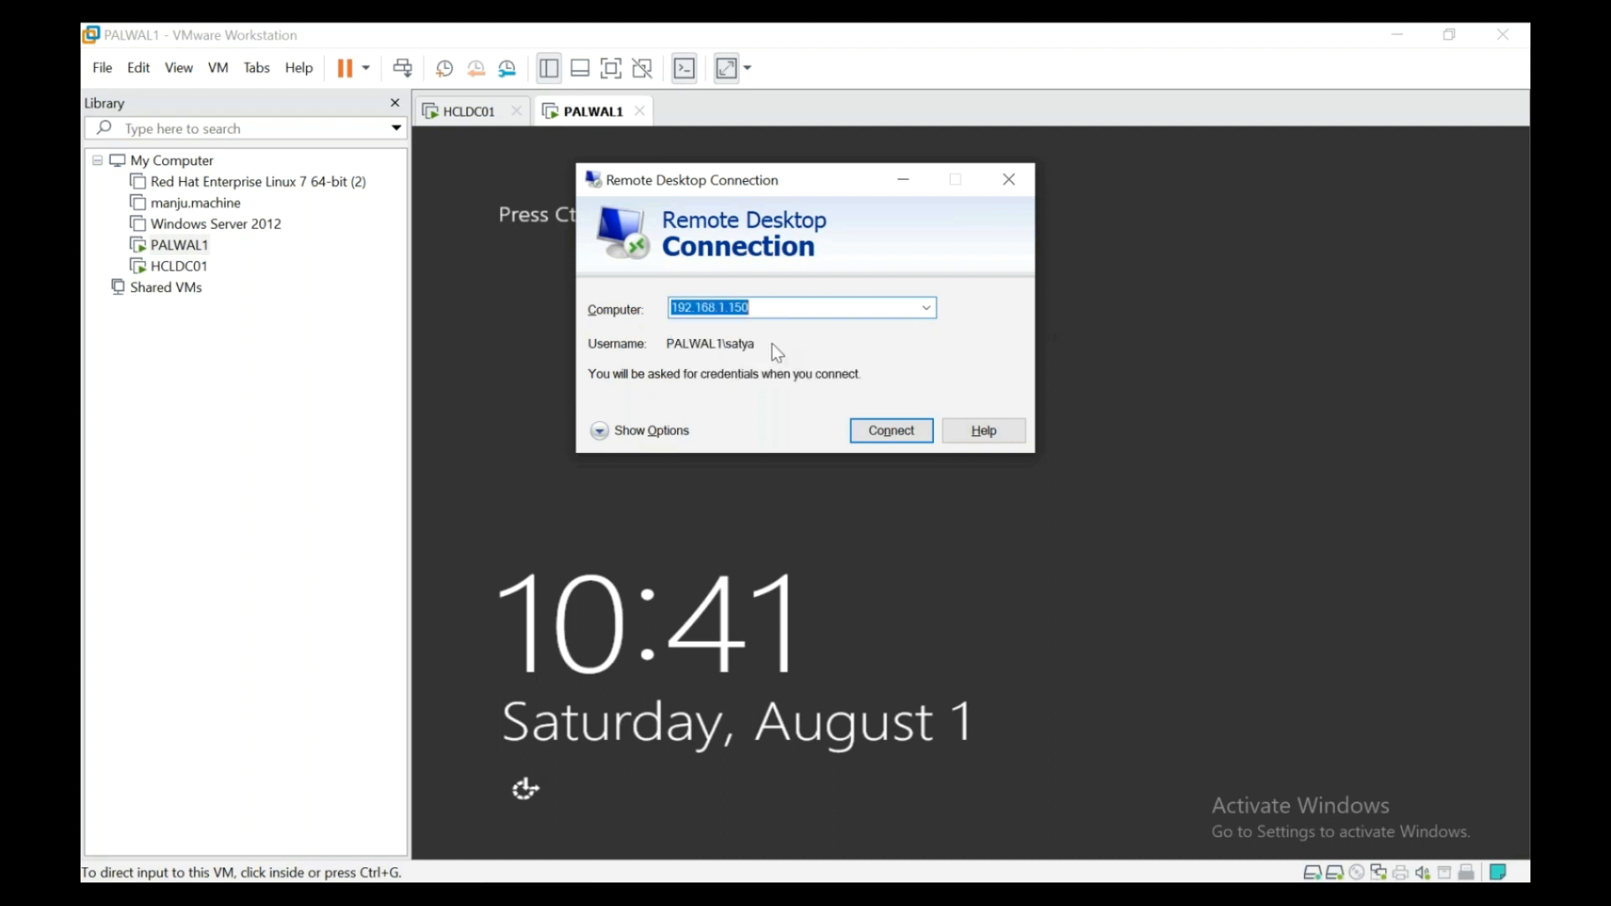
{"action": "left_click", "coordinate": [879, 434]}
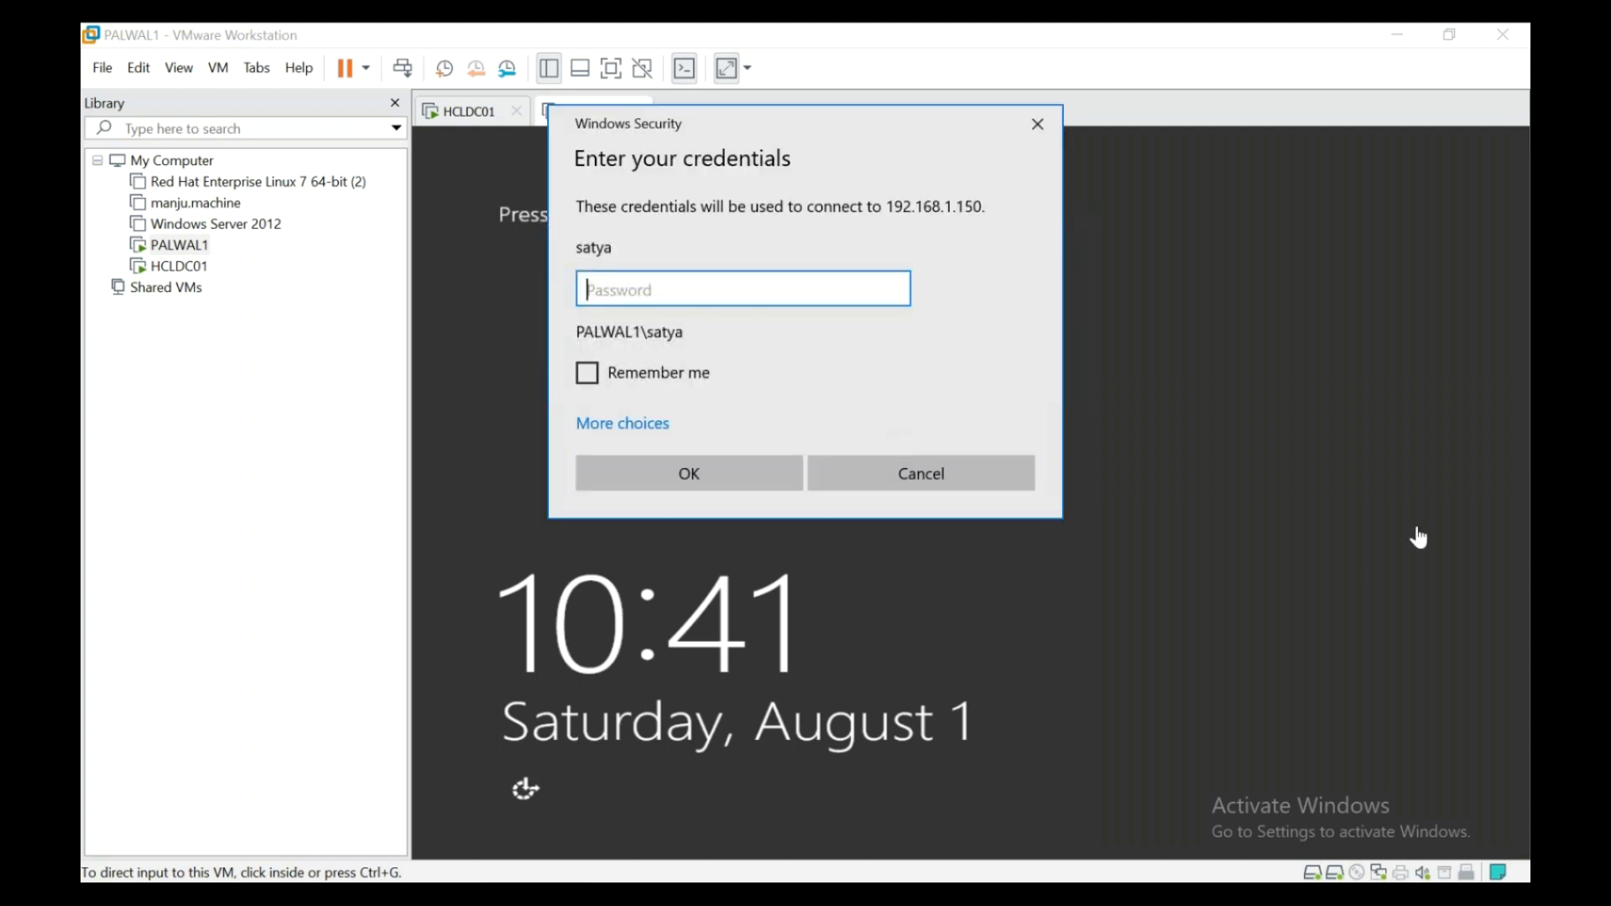
- Enter the sign-in password and retype it after the incorrect-password rejection
{"action": "type", "text": "************"}
{"action": "key", "text": "Return"}
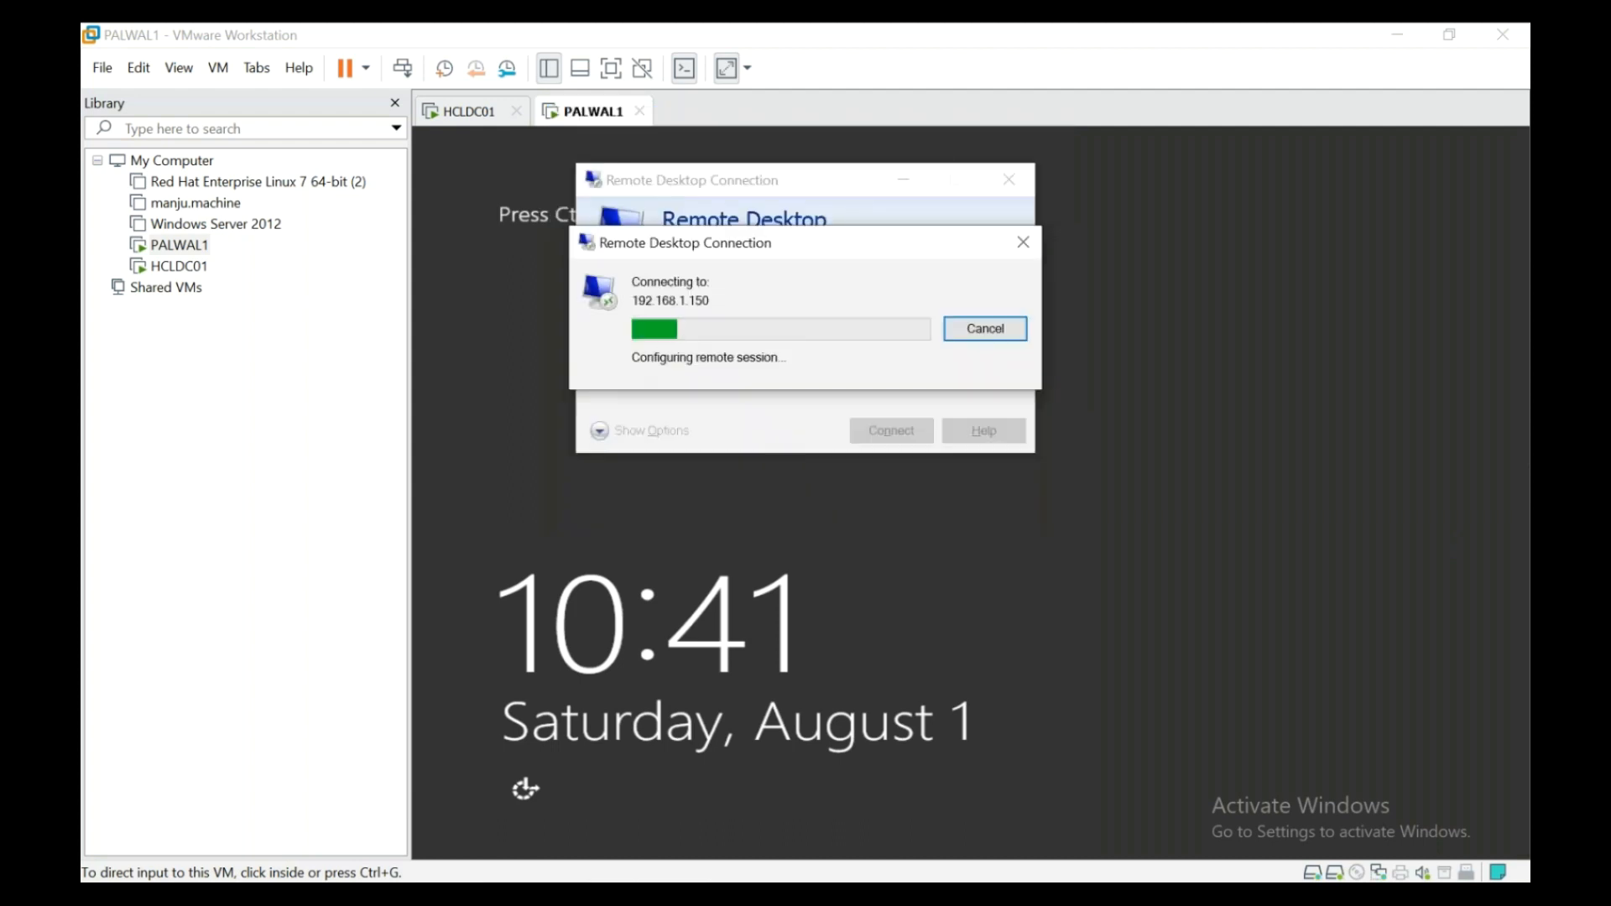
{"action": "key", "text": "Return"}
{"action": "type", "text": "********"}
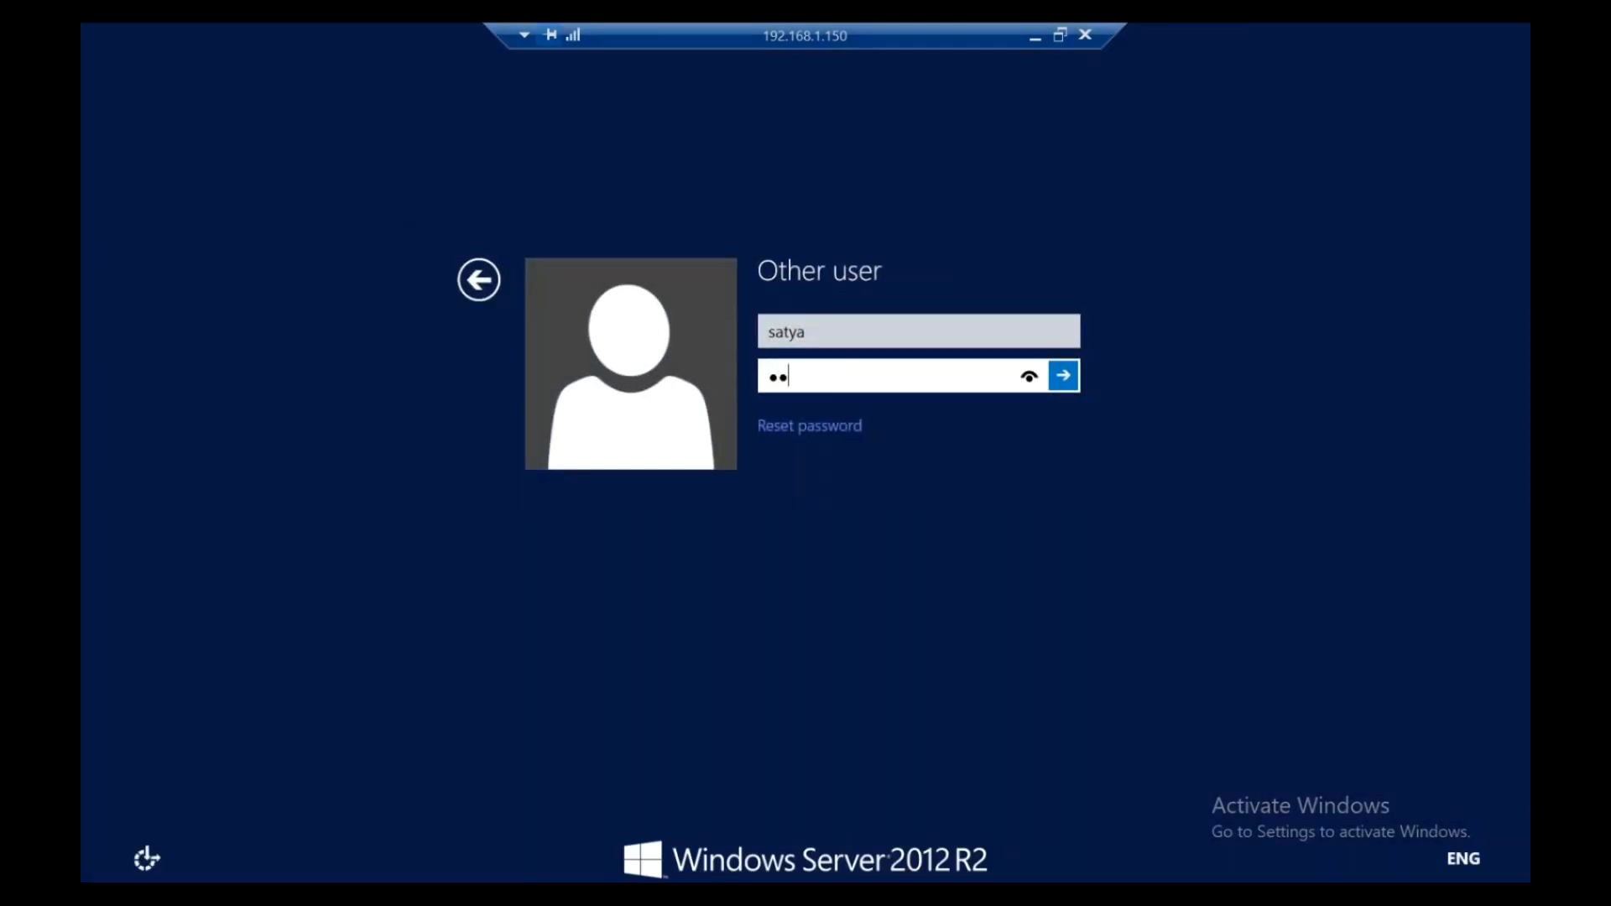
{"action": "type", "text": "***"}
- Sign in to 192.168.1.150, record 'Power down' as the shutdown comment, and restore the RDP window
{"action": "key", "text": "Return"}
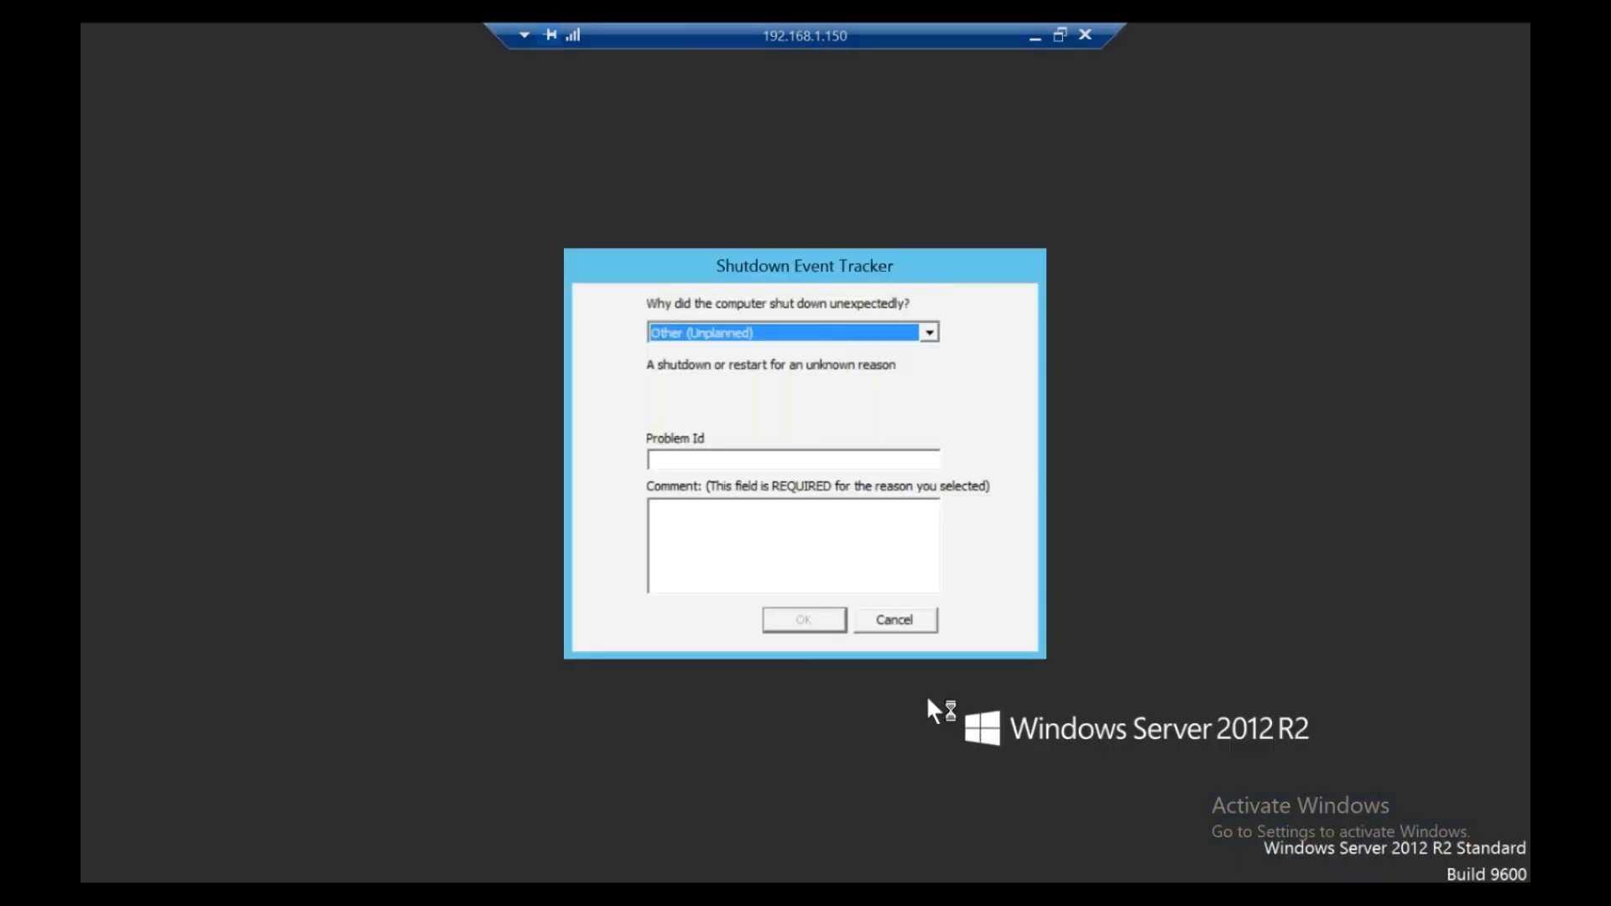
{"action": "left_click", "coordinate": [793, 549]}
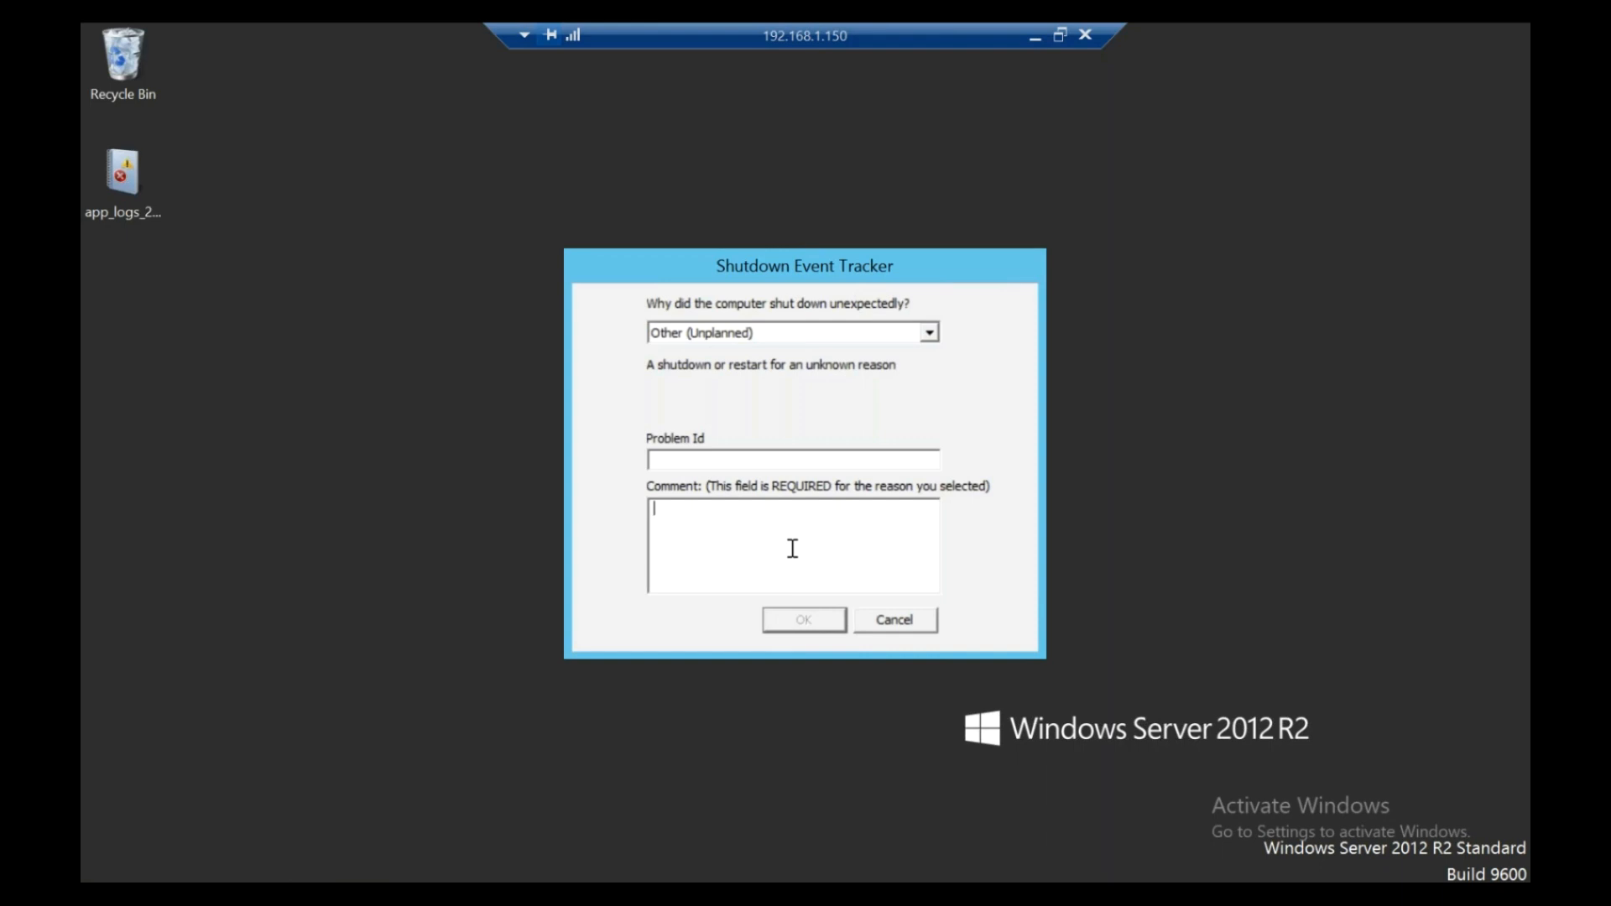
{"action": "type", "text": "Power down"}
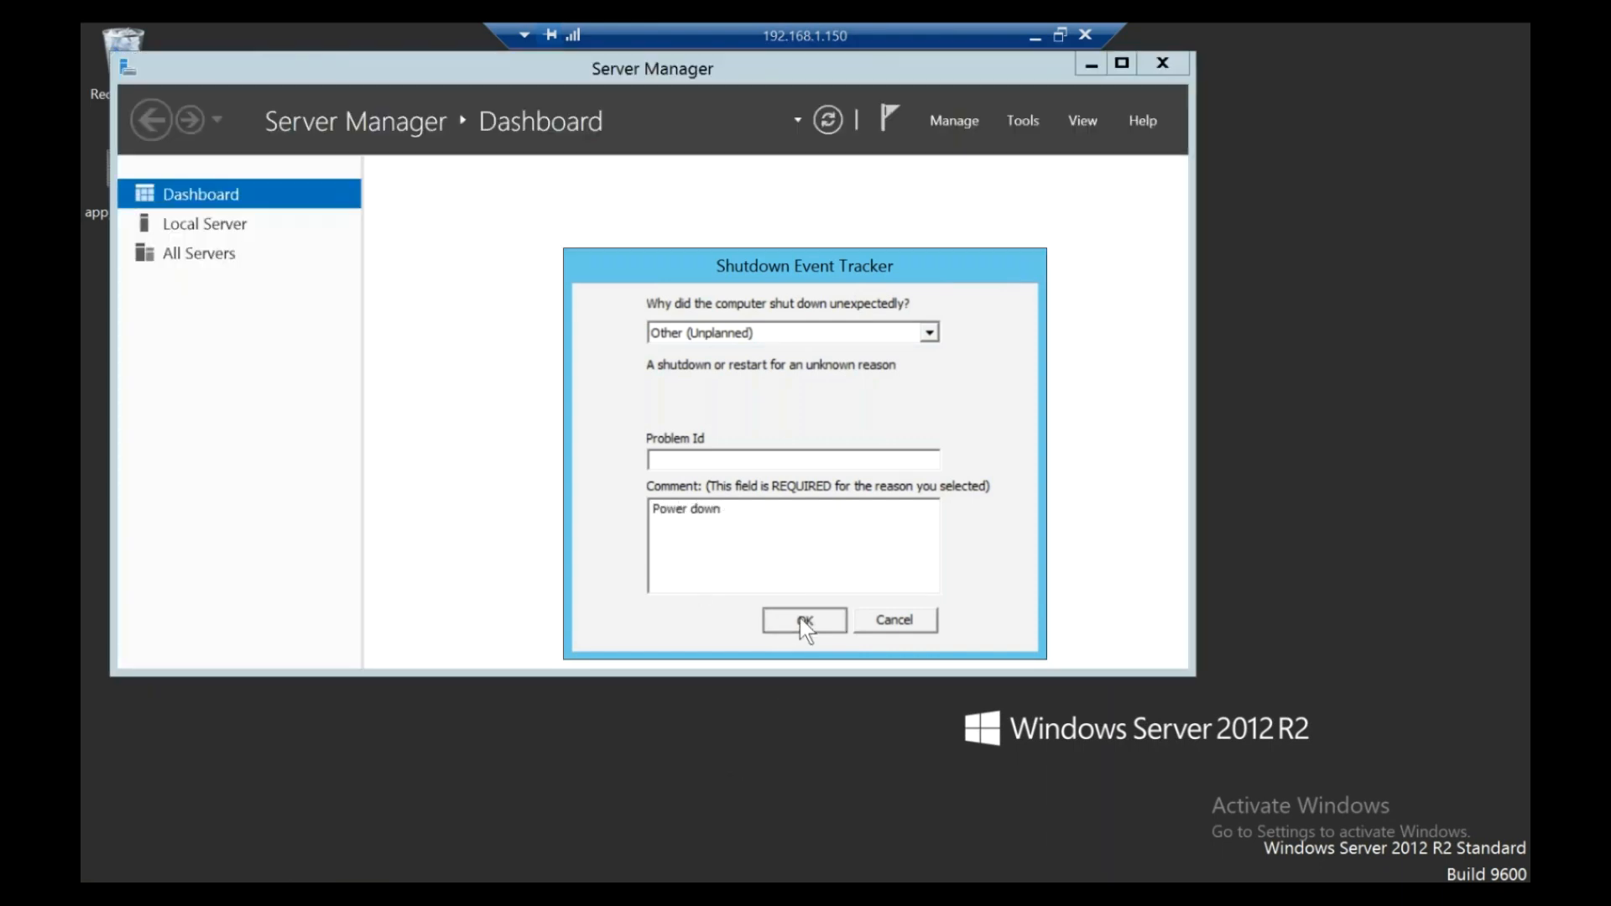
{"action": "left_click", "coordinate": [802, 620]}
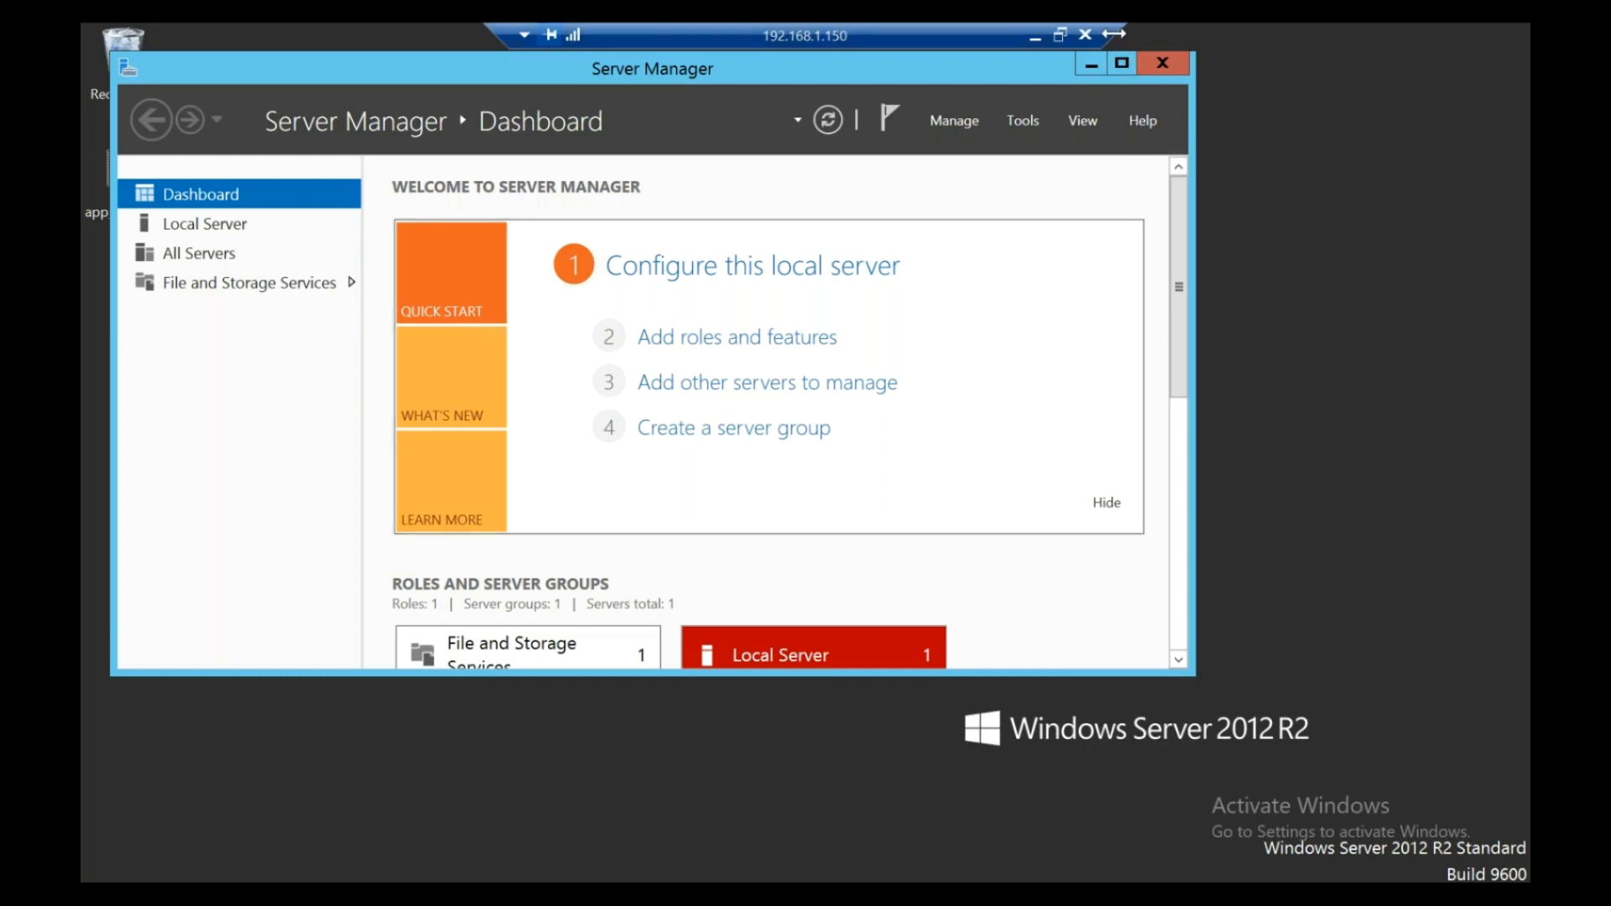
{"action": "left_click", "coordinate": [1060, 35]}
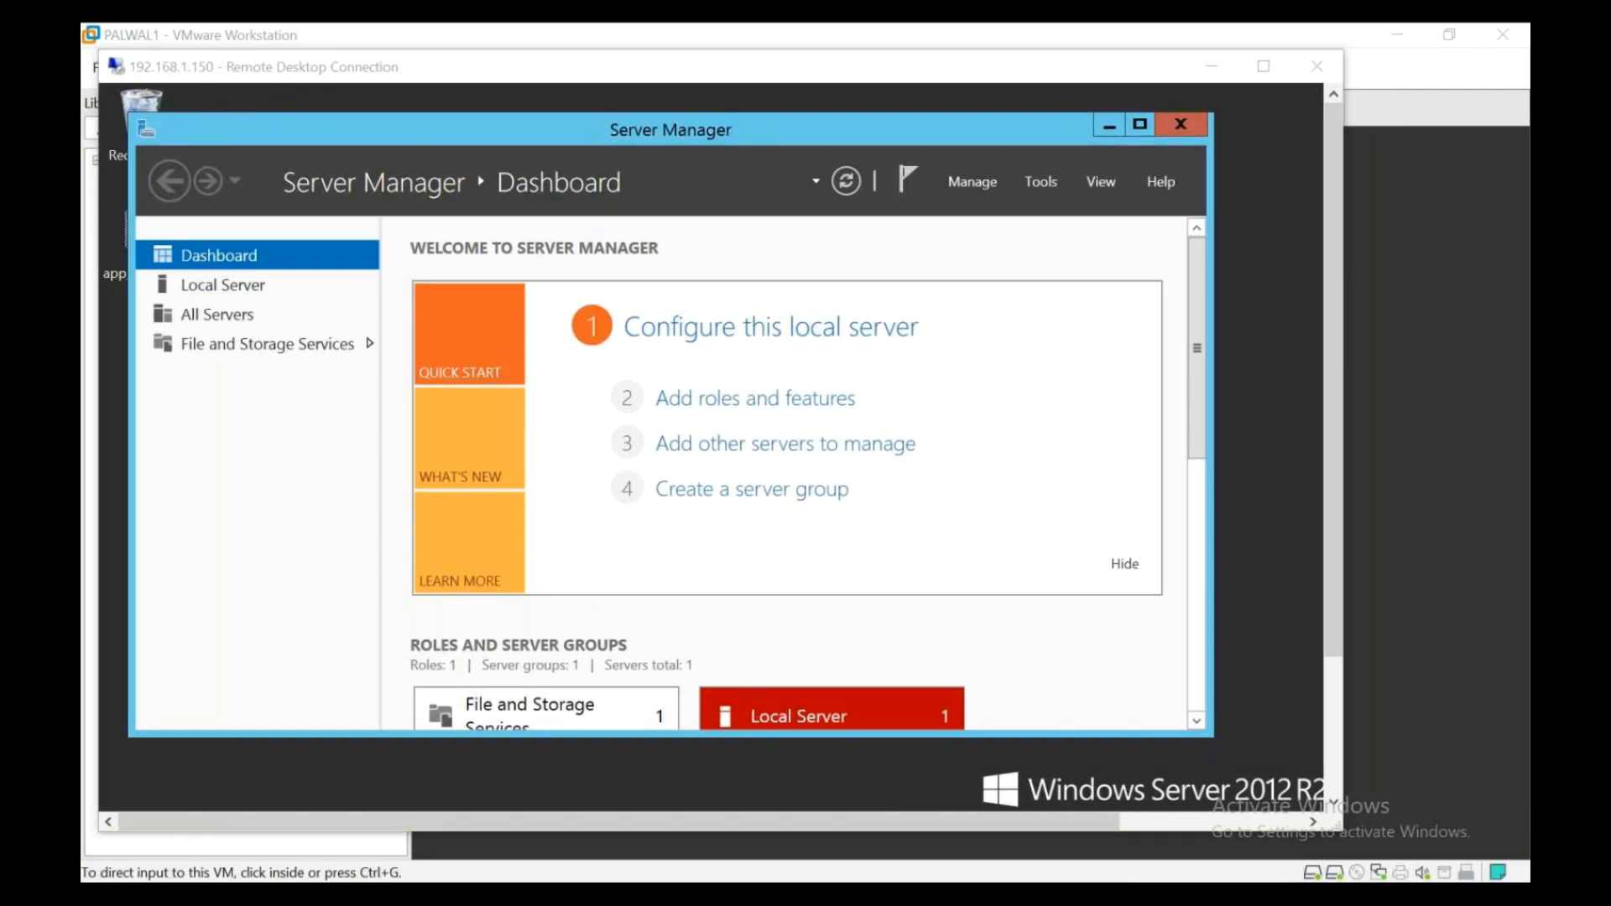
{"action": "key", "text": "super+e"}
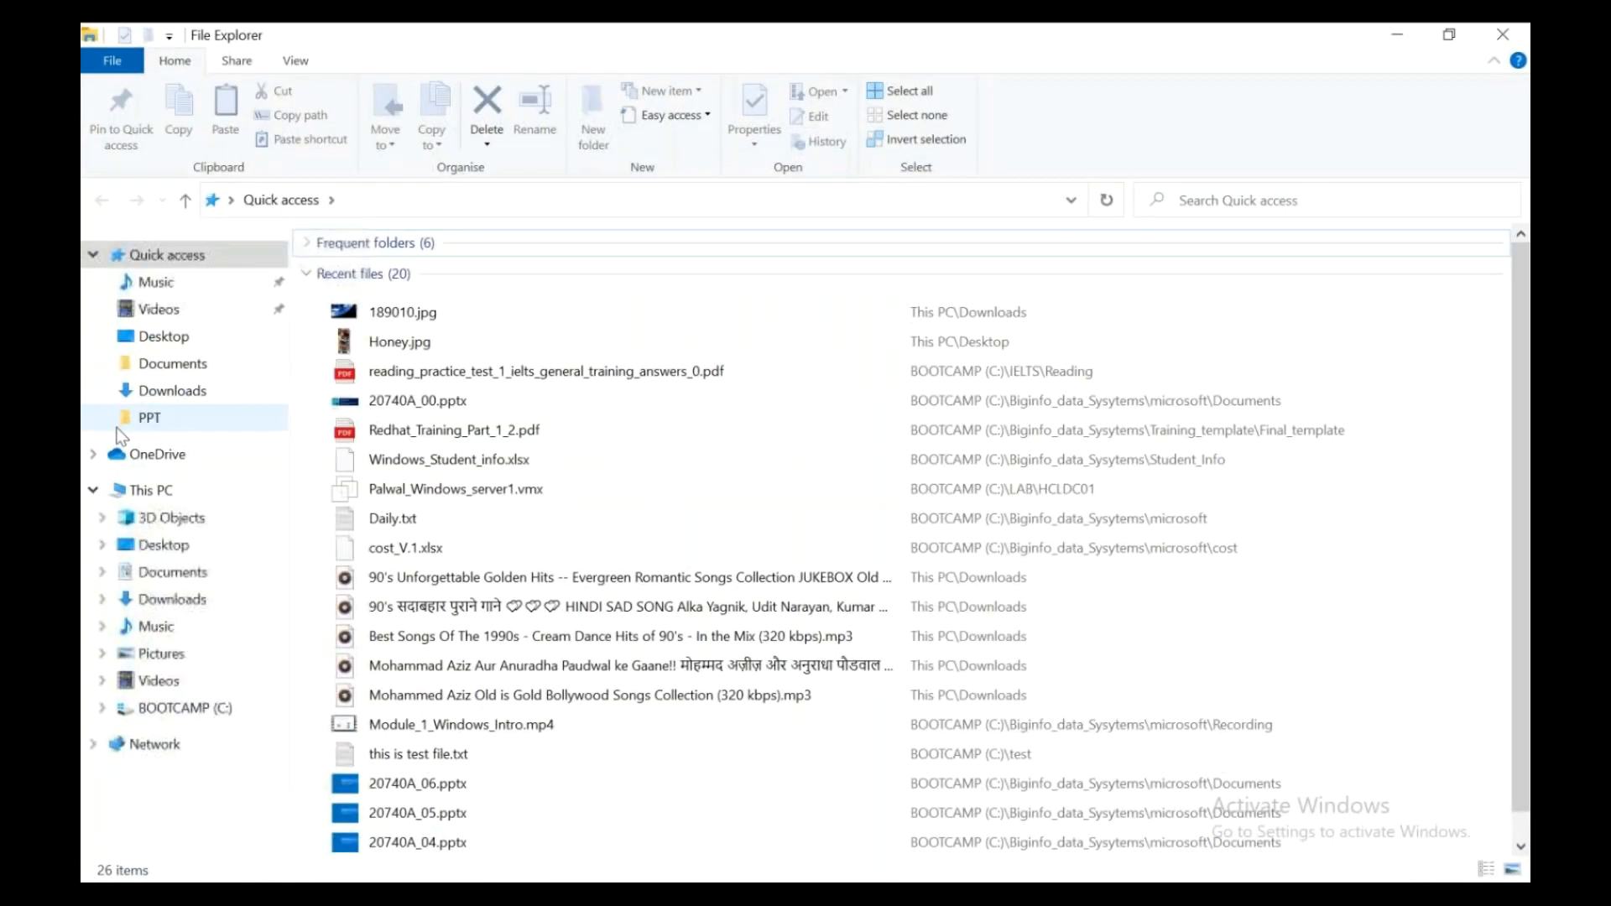
{"action": "left_click", "coordinate": [174, 489]}
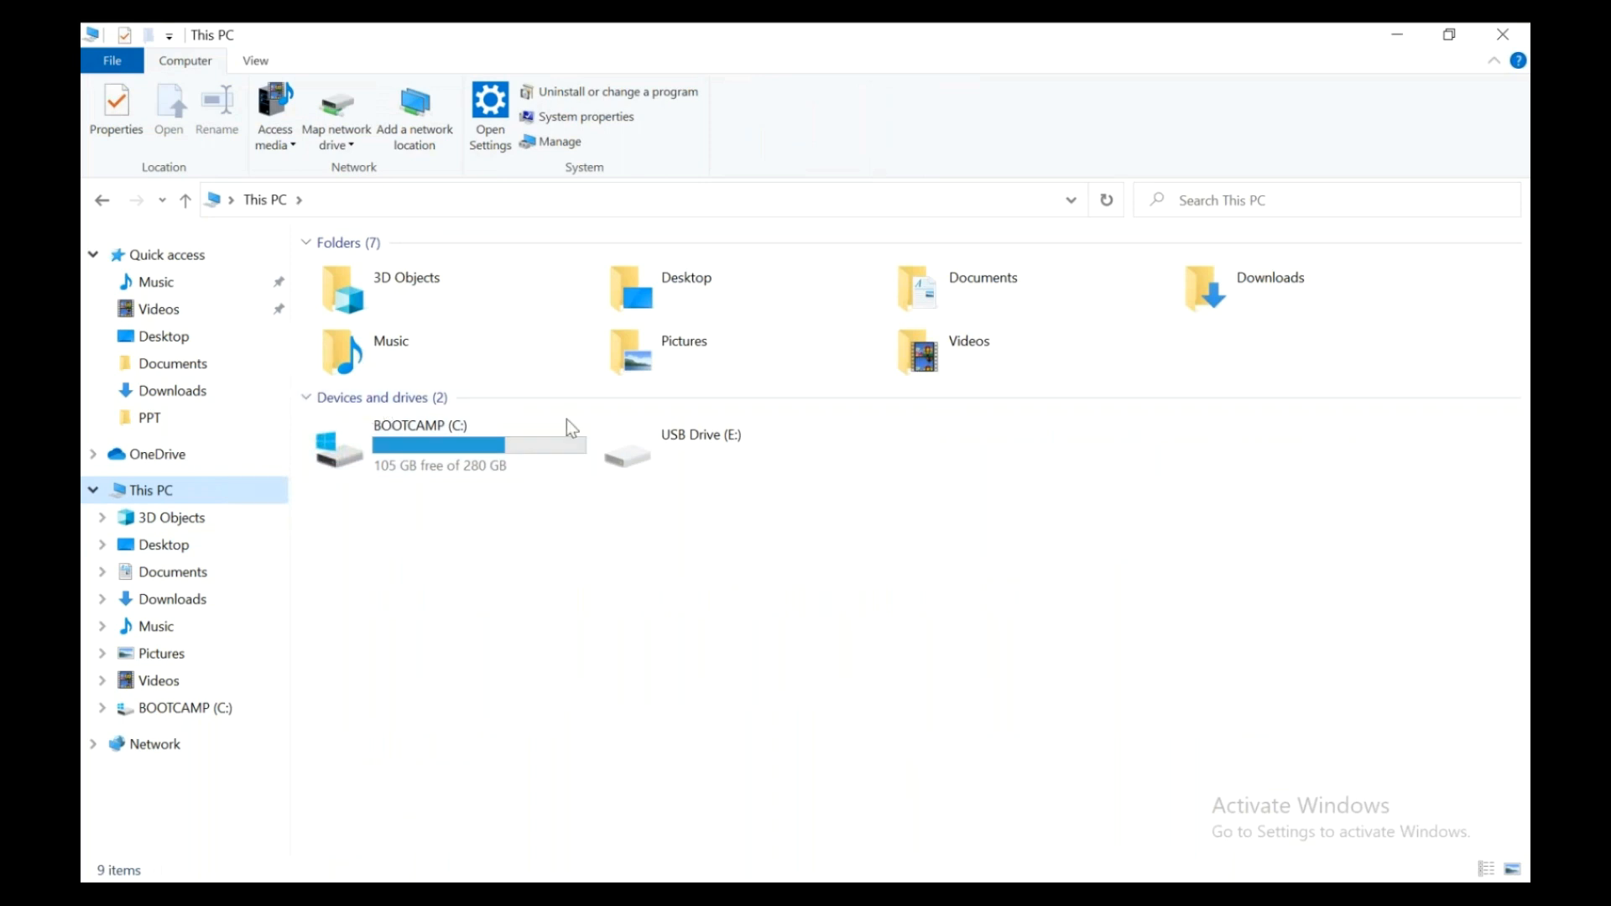
{"action": "double_click", "coordinate": [375, 457]}
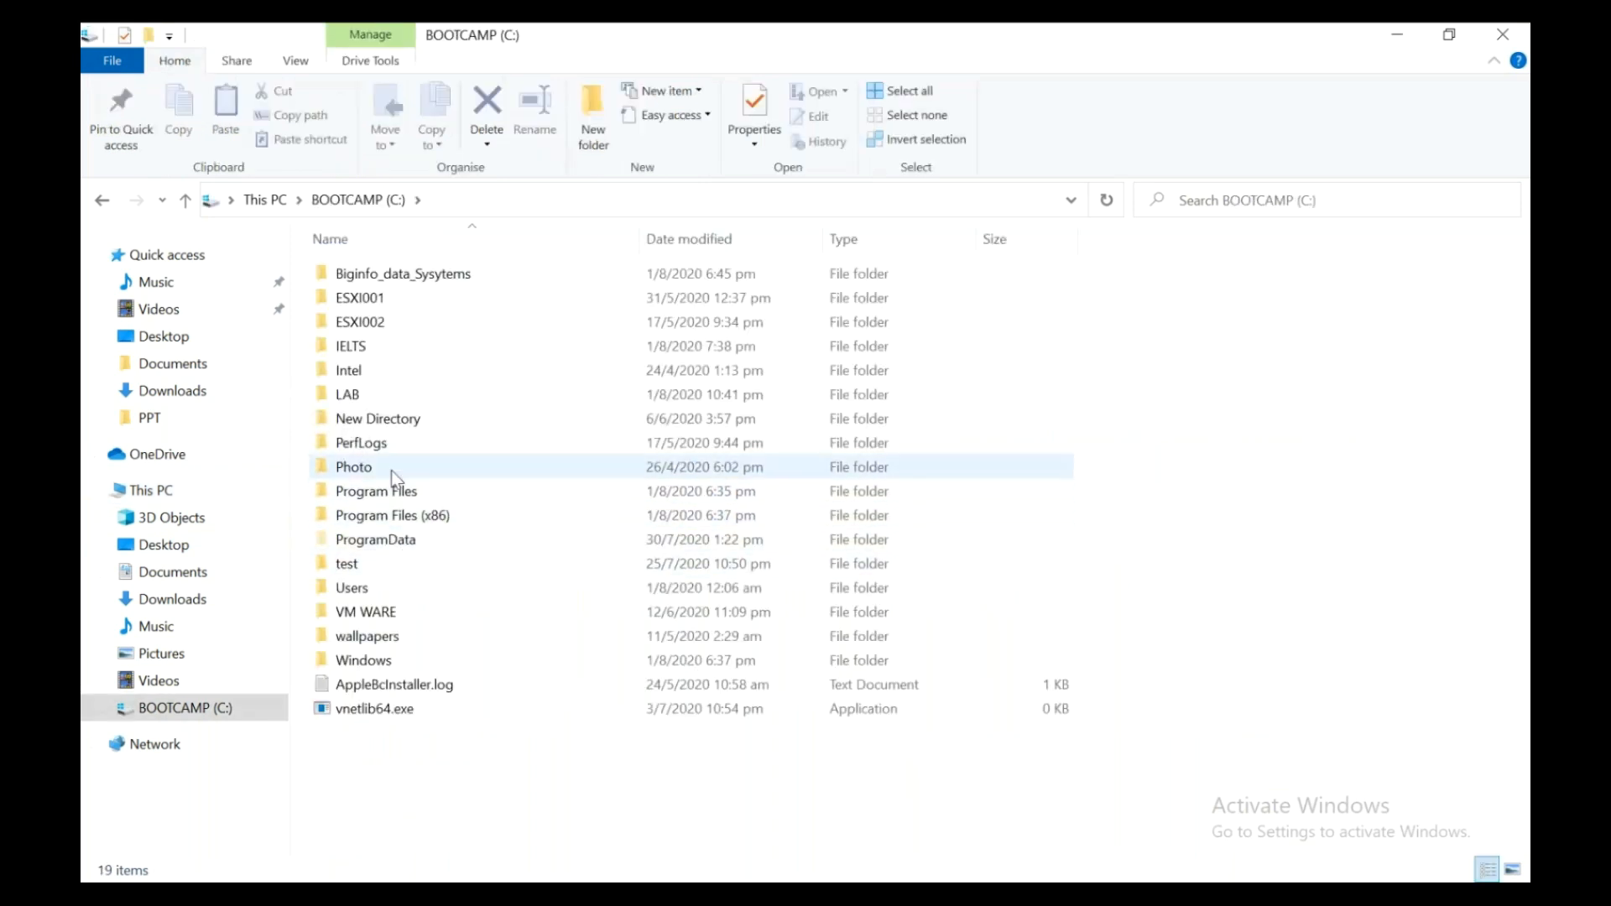
{"action": "left_click", "coordinate": [393, 400]}
{"action": "double_click", "coordinate": [392, 404]}
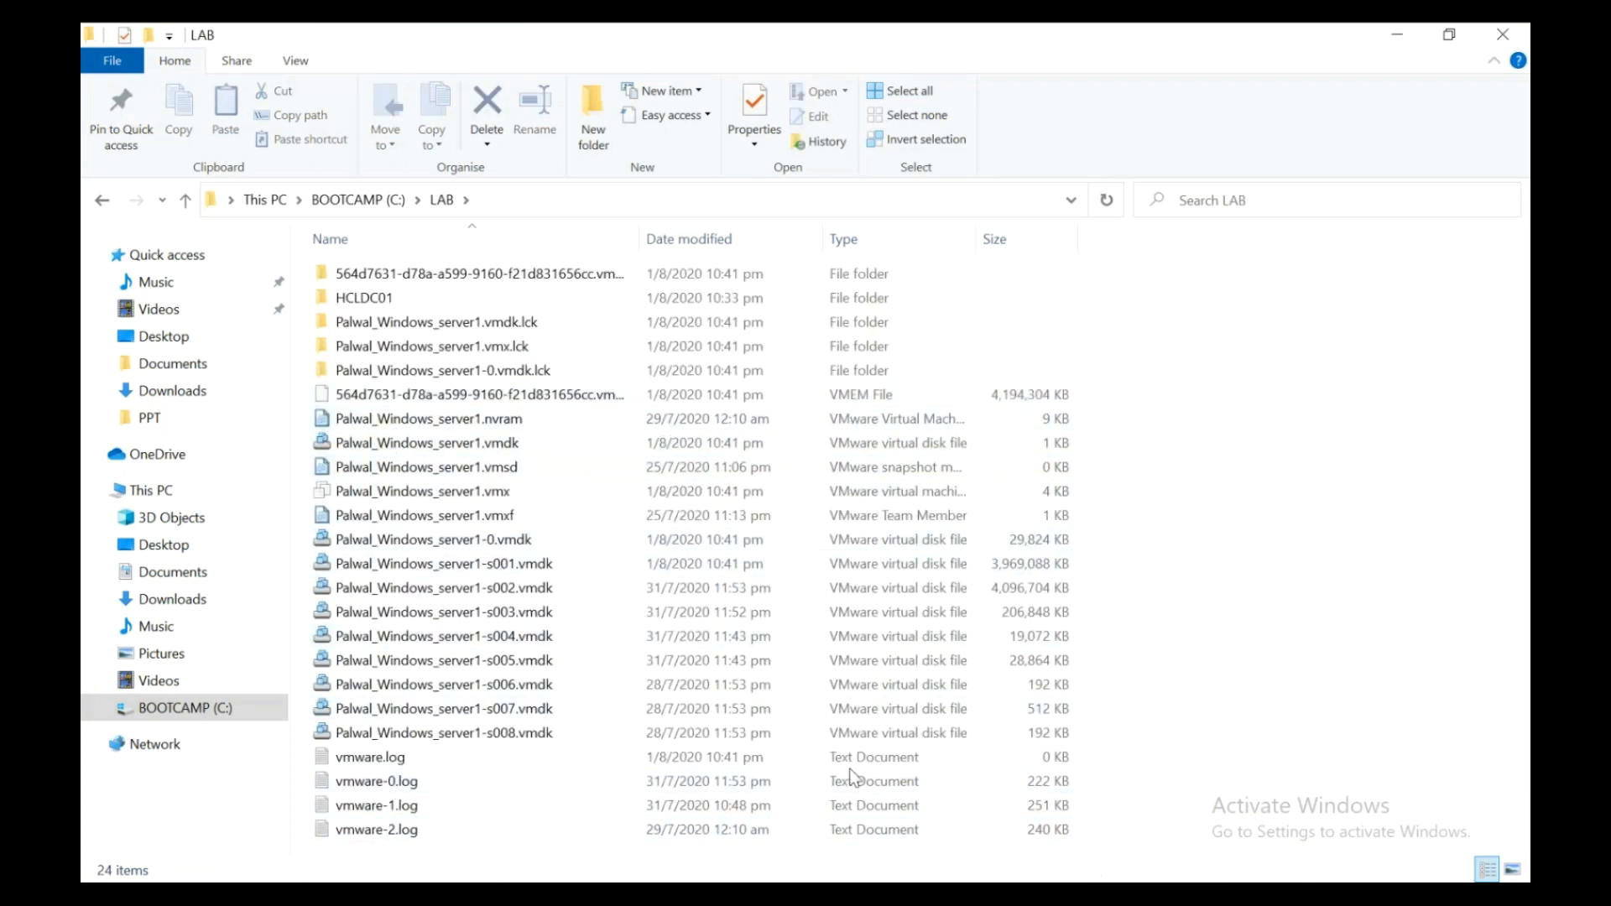
{"action": "left_click", "coordinate": [426, 300]}
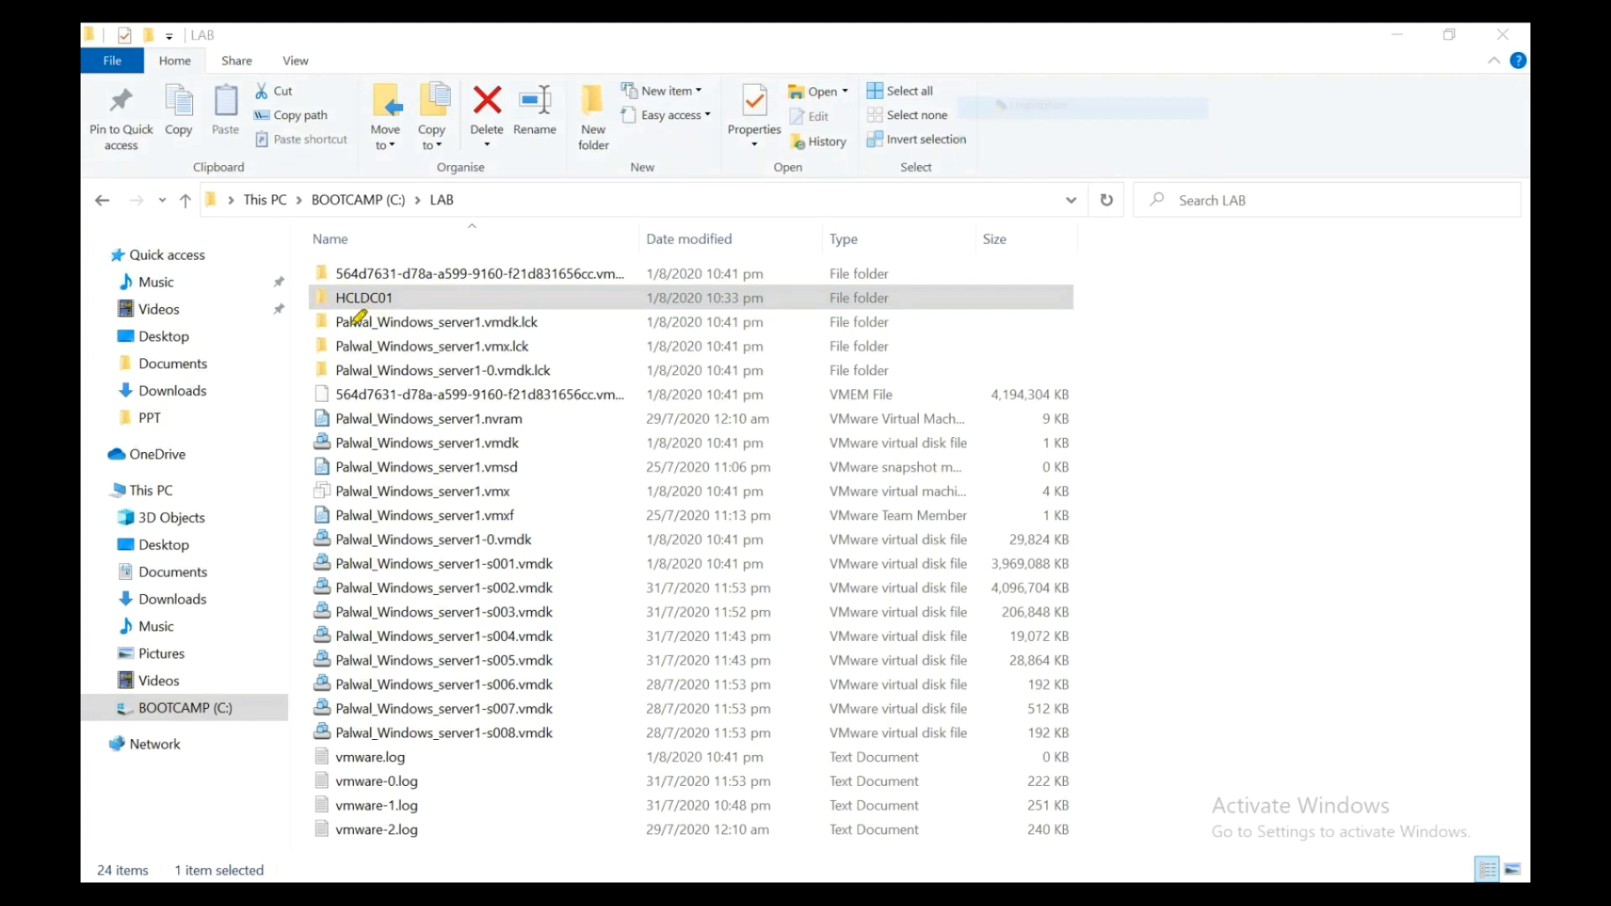
{"action": "mouse_move", "coordinate": [294, 301]}
{"action": "left_mouse_down"}
{"action": "mouse_move", "coordinate": [446, 278]}
{"action": "mouse_move", "coordinate": [516, 298]}
{"action": "left_mouse_up"}
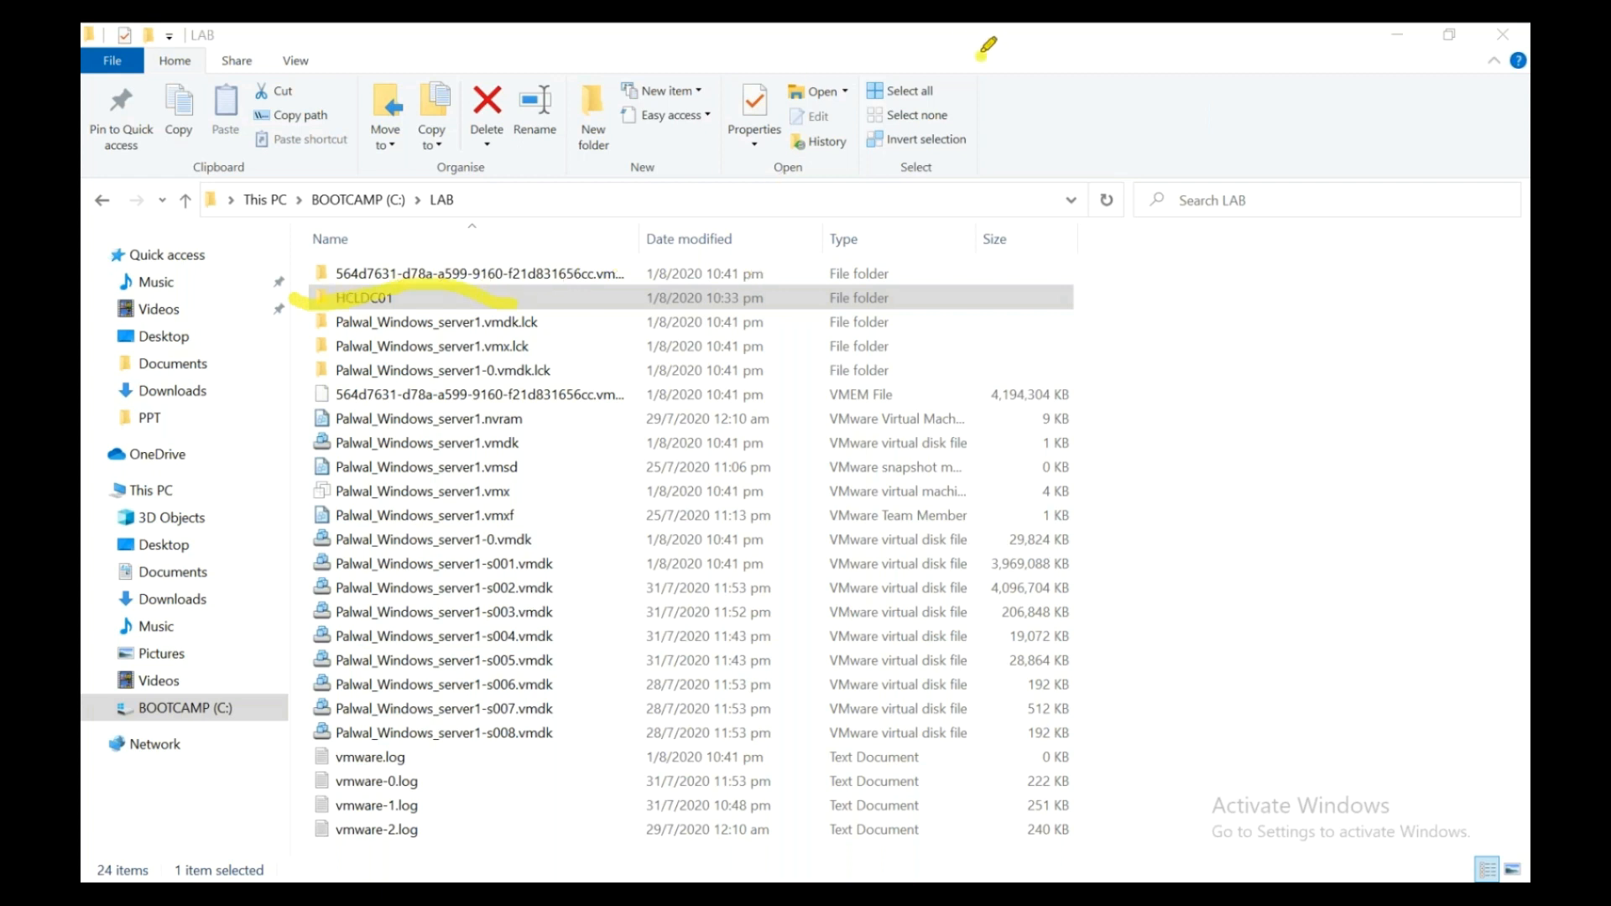
{"action": "key", "text": "Escape"}
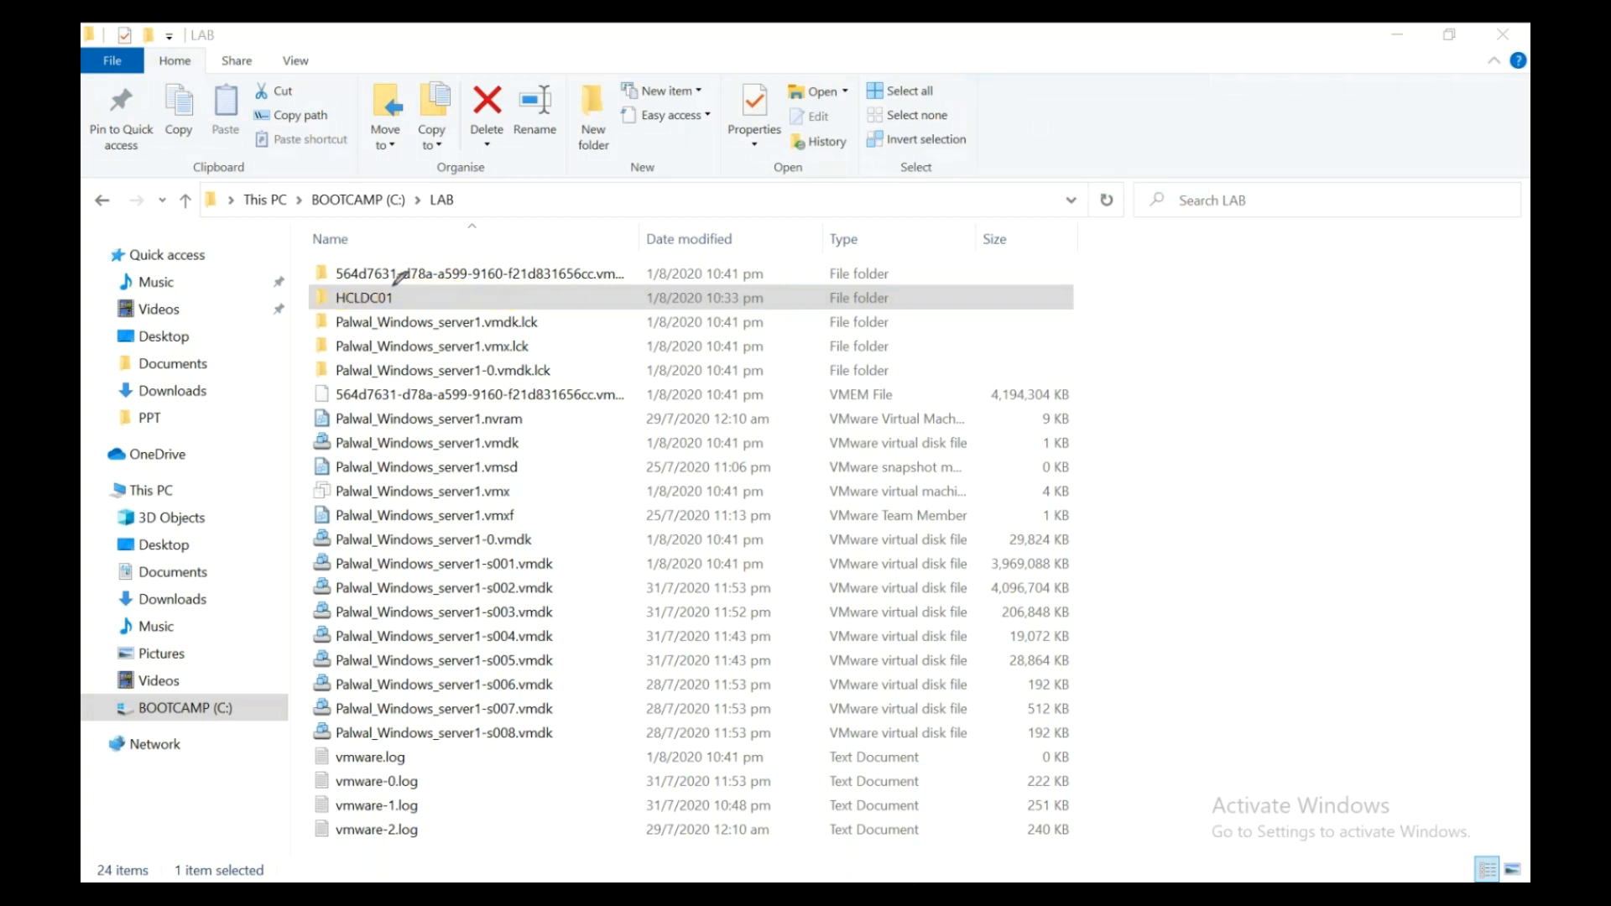
{"action": "mouse_move", "coordinate": [390, 276]}
{"action": "left_mouse_down"}
{"action": "mouse_move", "coordinate": [315, 294]}
{"action": "mouse_move", "coordinate": [332, 314]}
{"action": "mouse_move", "coordinate": [401, 295]}
{"action": "mouse_move", "coordinate": [411, 274]}
{"action": "left_mouse_up"}
- Look inside the HCLDC01 folder's VM files, then navigate back into C:\LAB
{"action": "left_click", "coordinate": [365, 298]}
{"action": "double_click", "coordinate": [365, 299]}
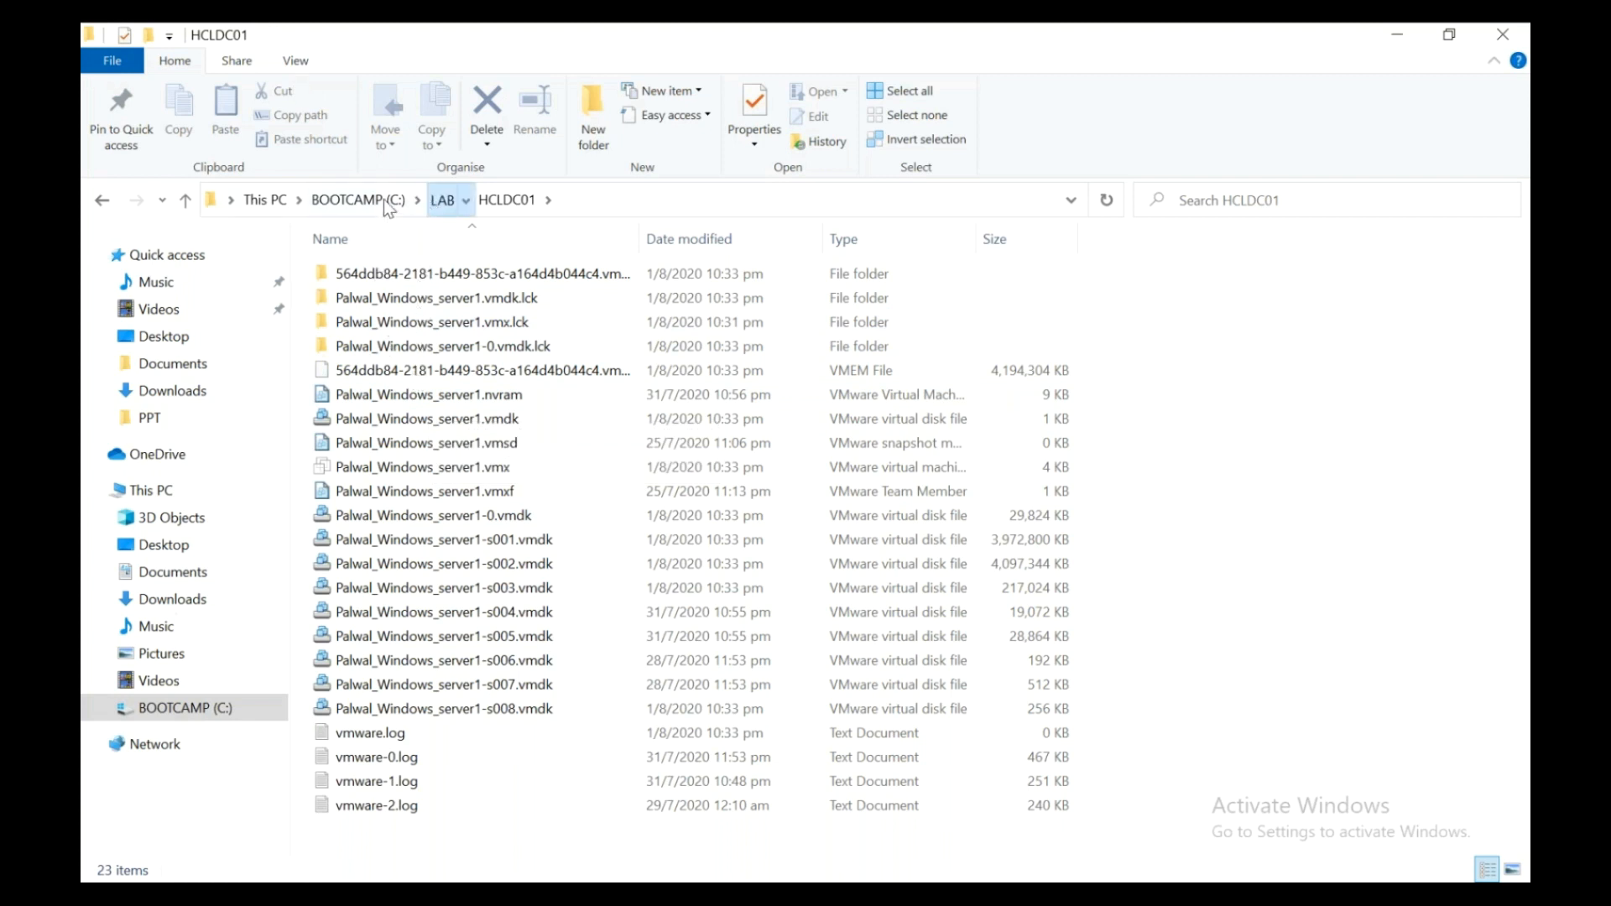
{"action": "left_click", "coordinate": [438, 201]}
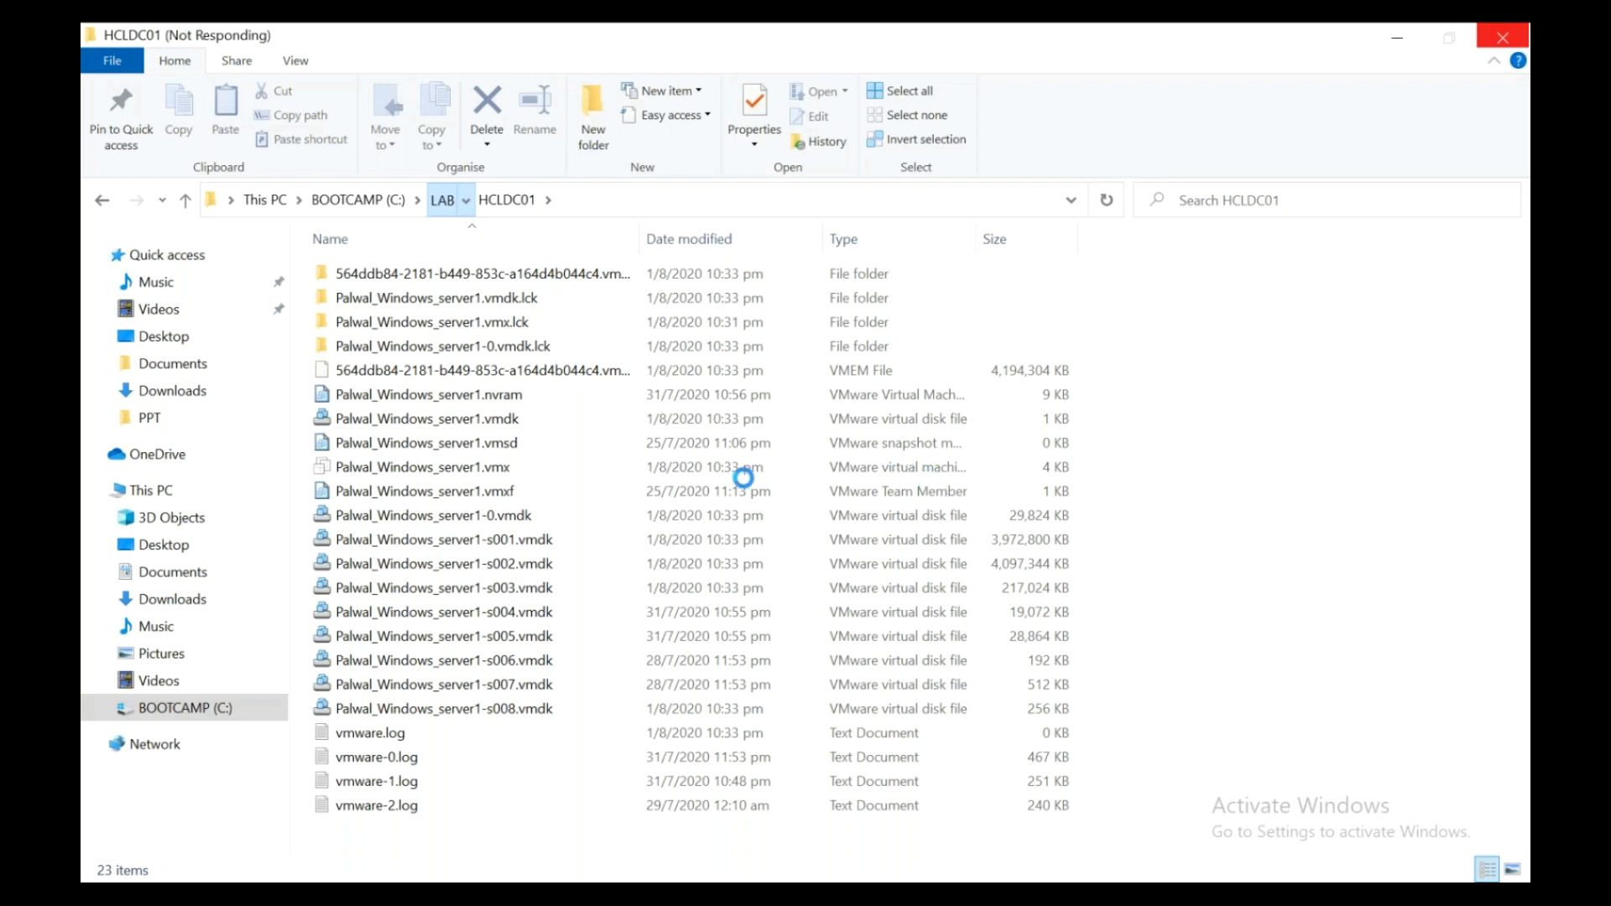
{"action": "left_click", "coordinate": [179, 707]}
{"action": "left_click", "coordinate": [349, 398]}
{"action": "double_click", "coordinate": [346, 402]}
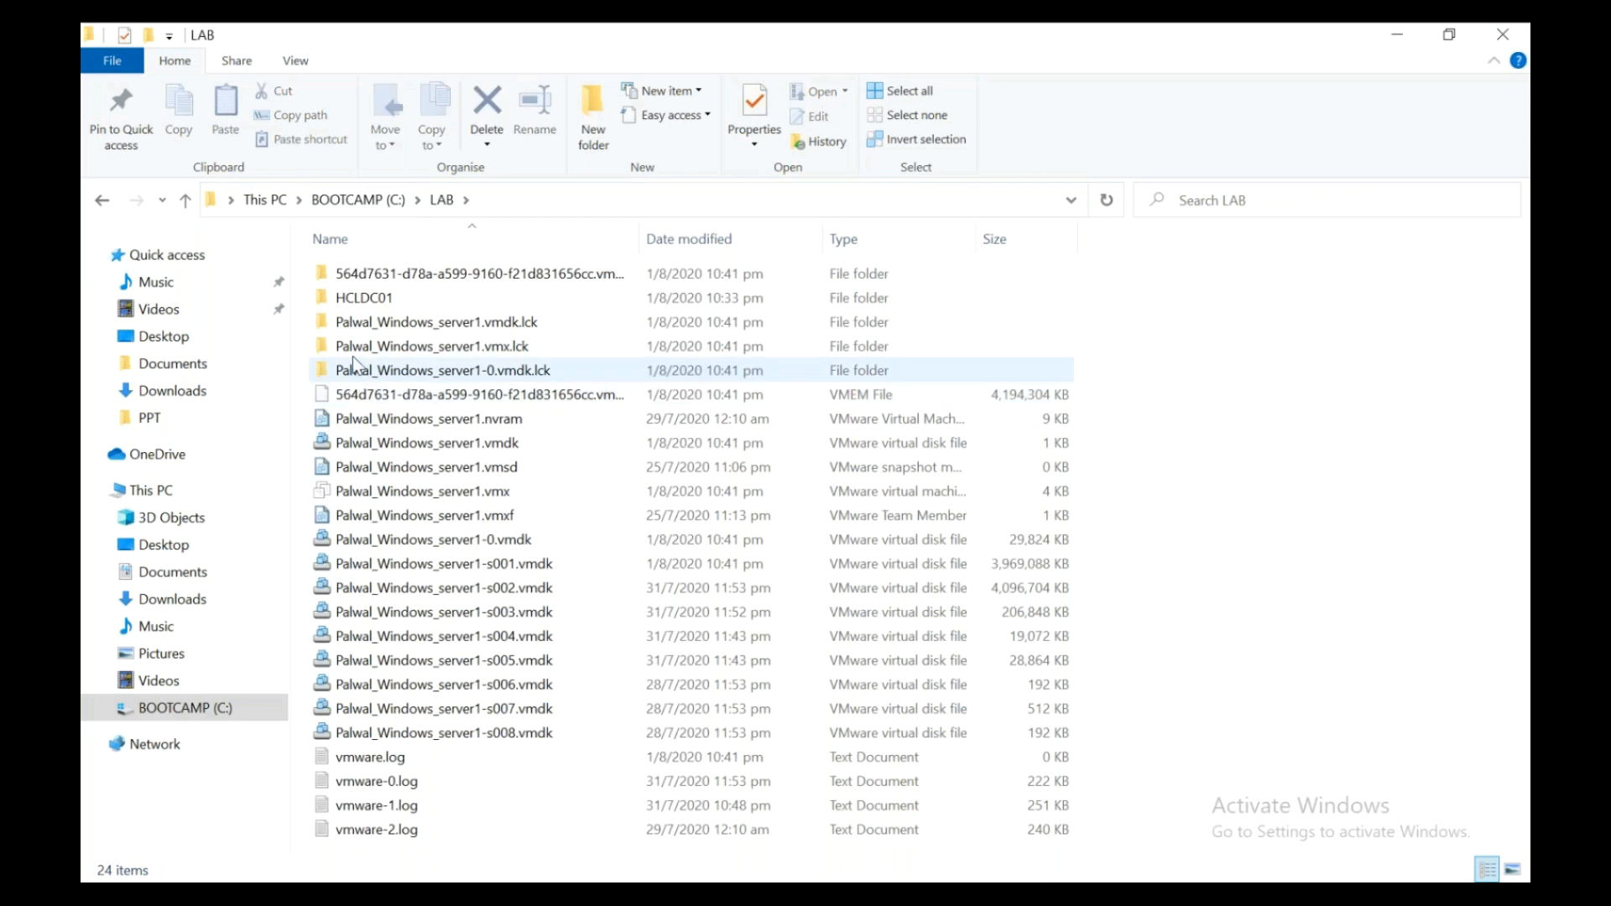
- Bring up the context menu for the HCLDC01 folder
{"action": "left_click", "coordinate": [363, 300]}
{"action": "right_click", "coordinate": [362, 303]}
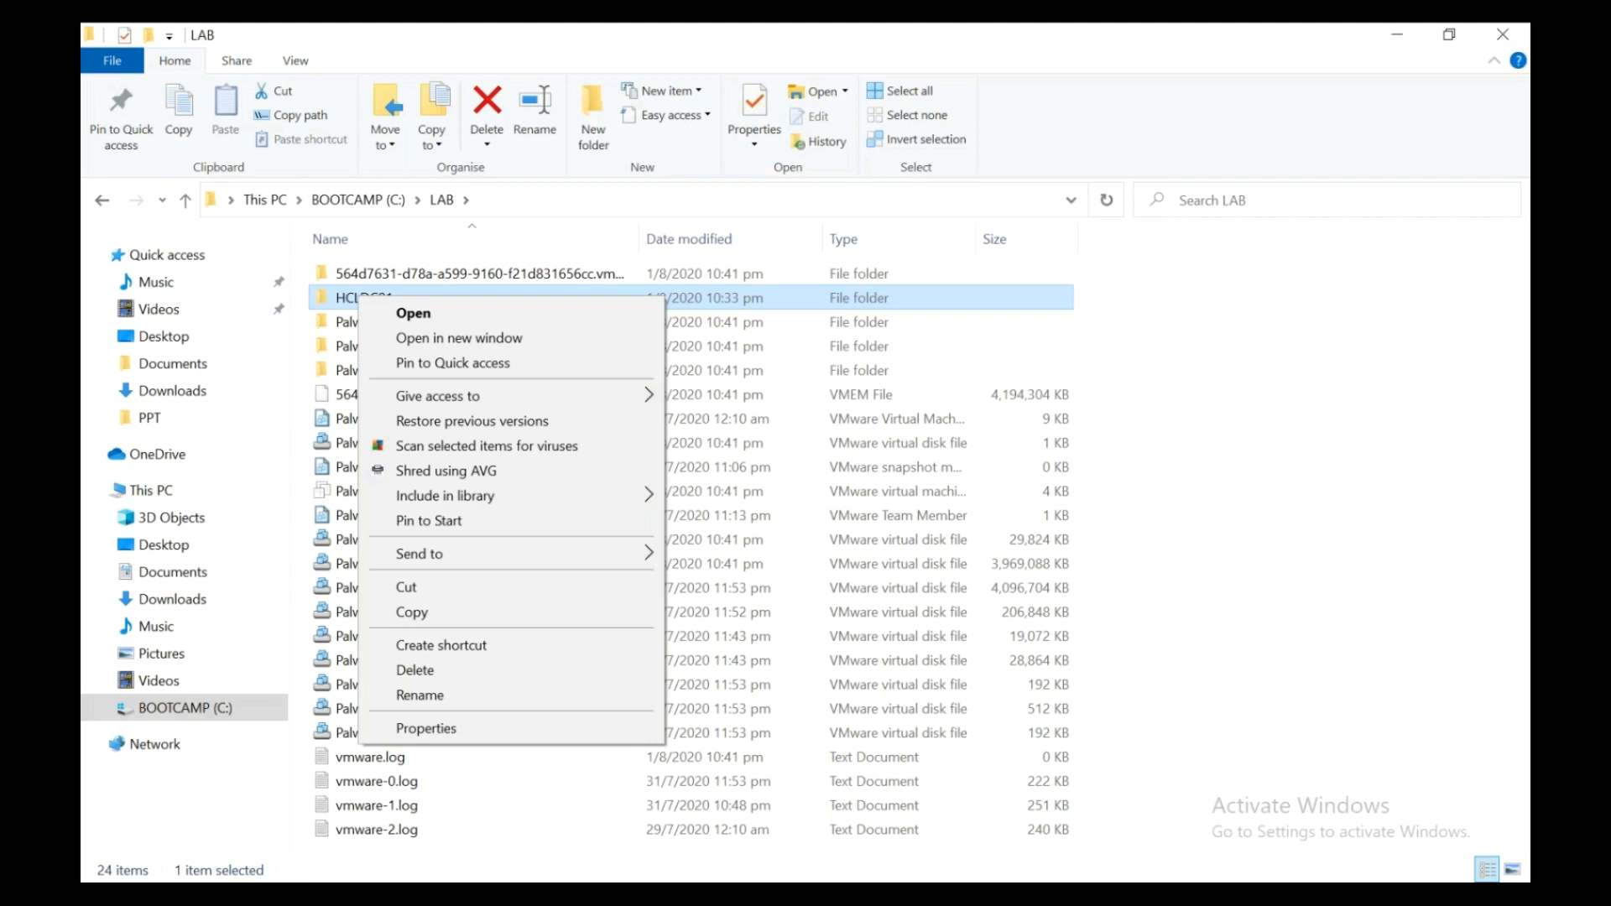
{"action": "mouse_move", "coordinate": [617, 894]}
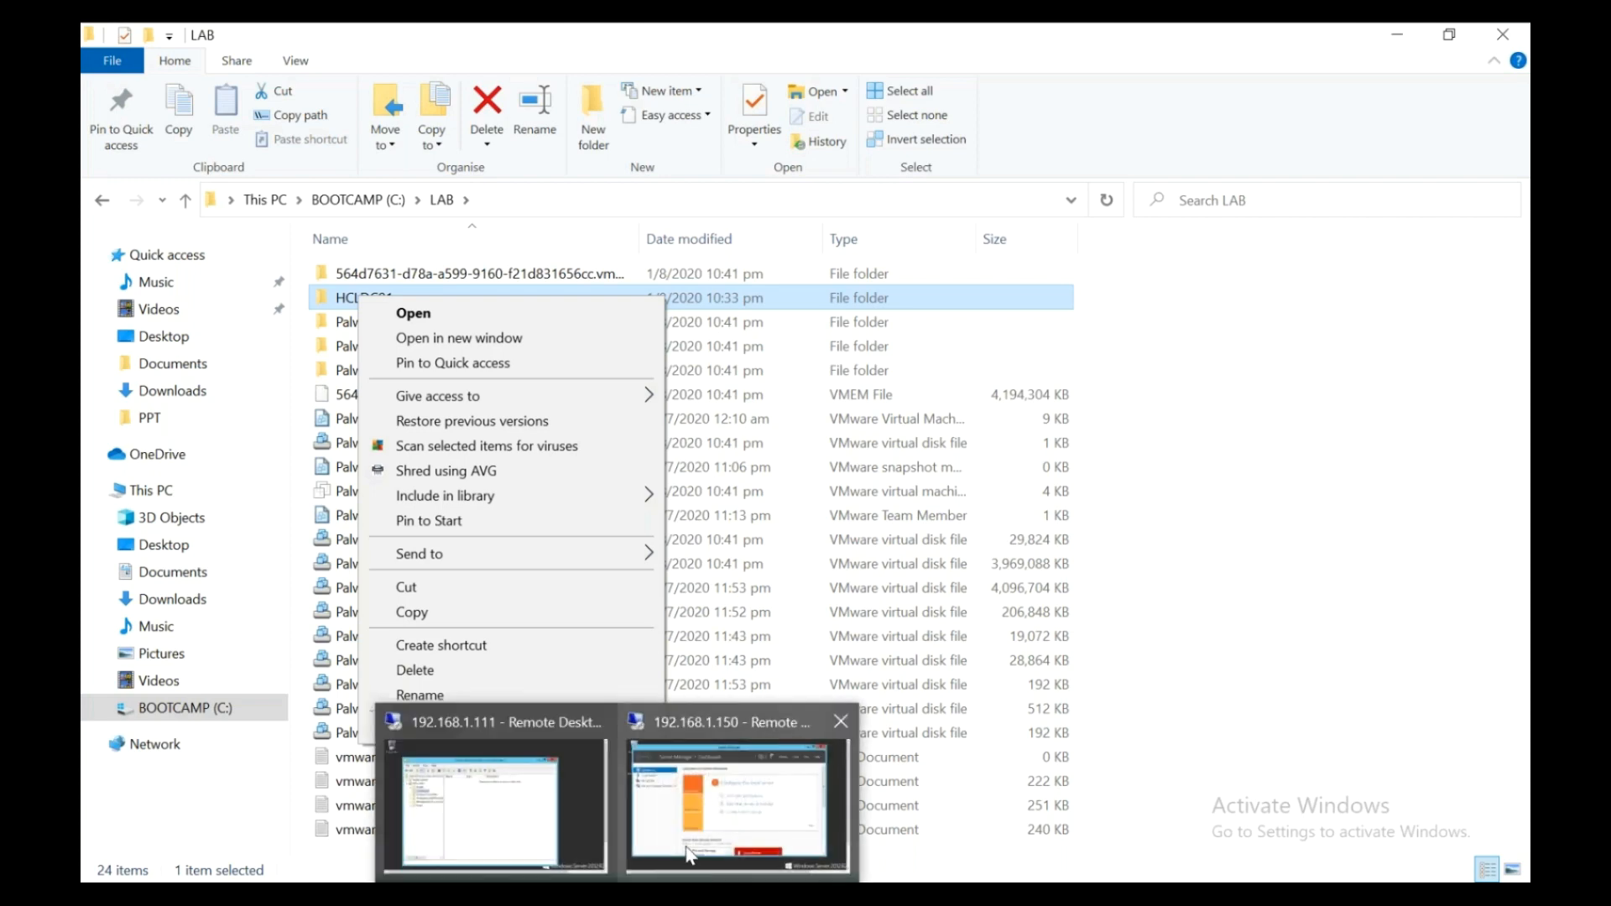
- Maximize the 192.168.1.150 session and open This PC Properties, showing PALWAL1 in WORKGROUP
{"action": "left_click", "coordinate": [718, 722]}
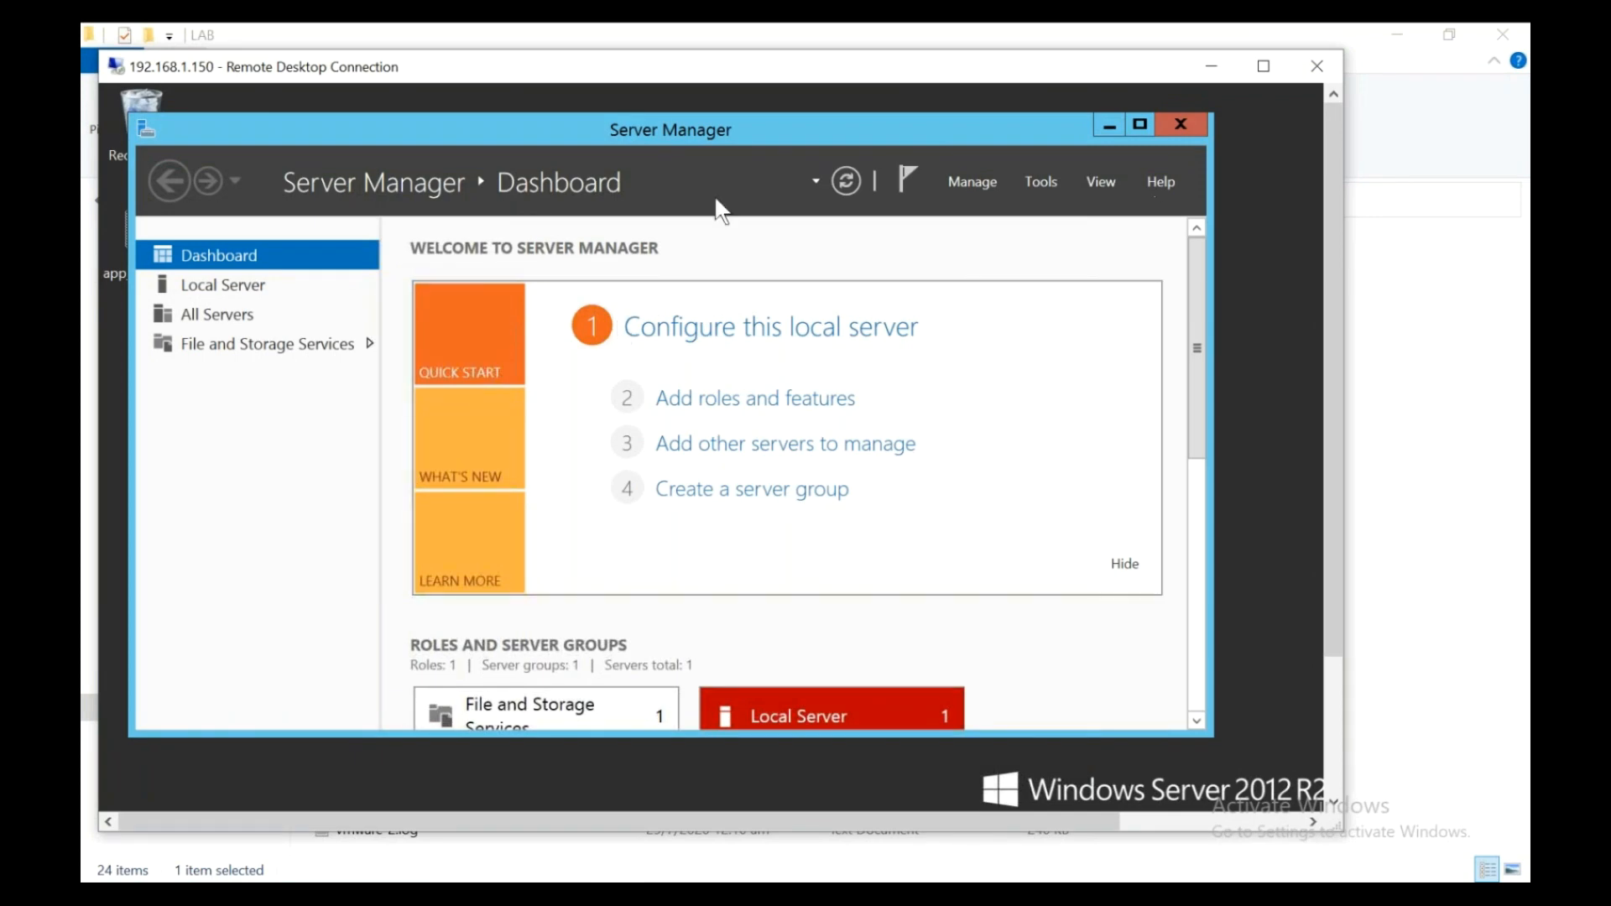
{"action": "left_click", "coordinate": [1263, 66]}
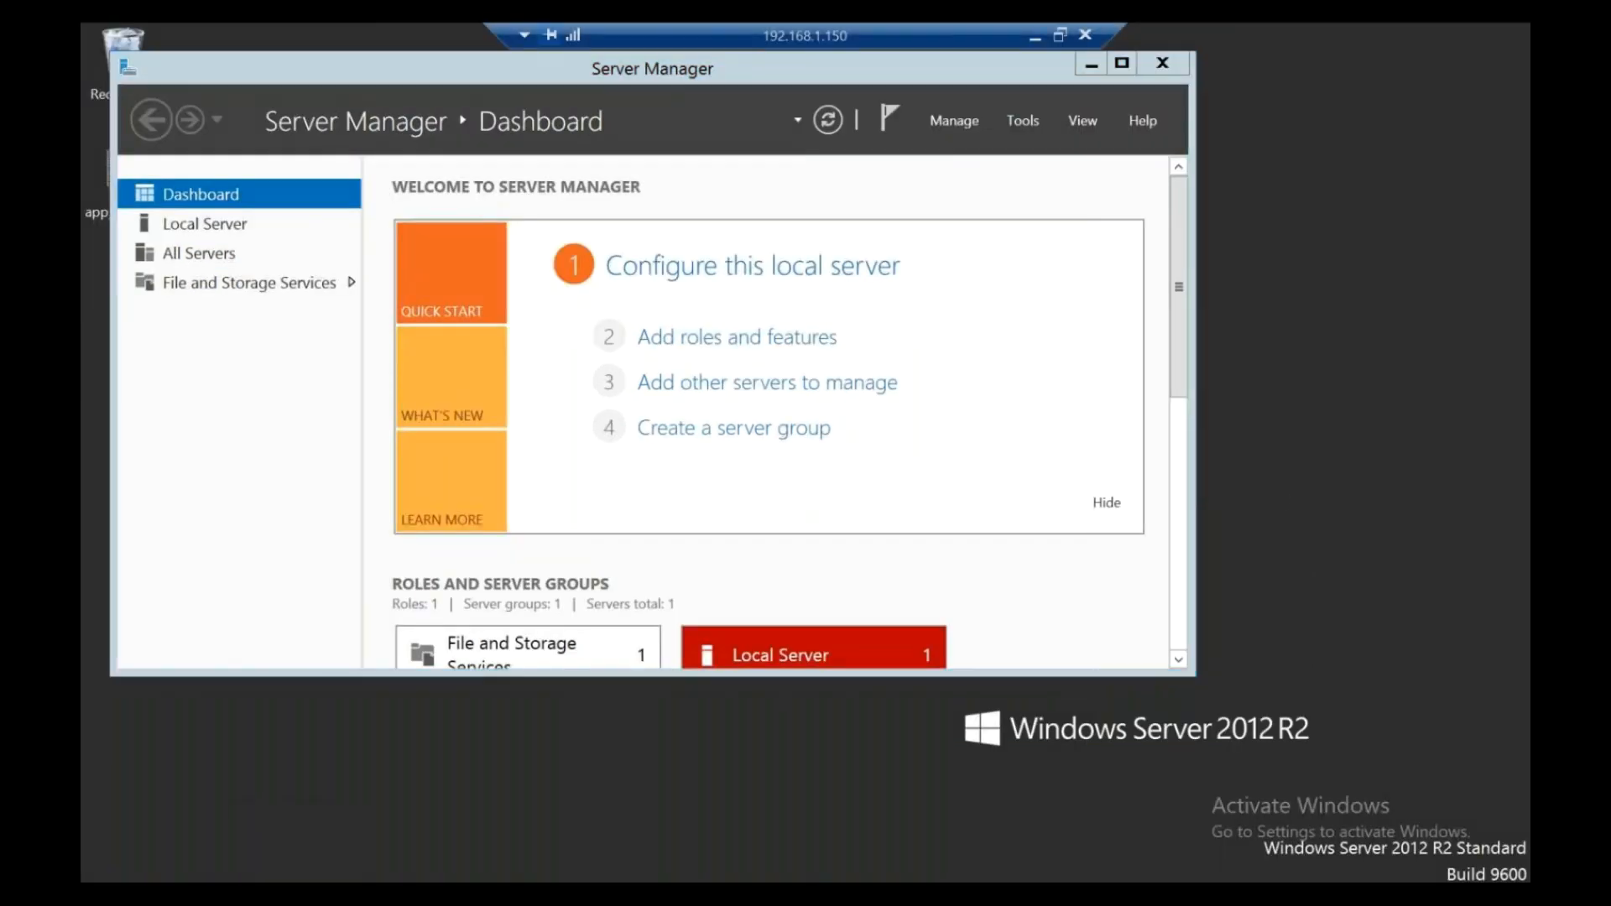
{"action": "key", "text": "super+e"}
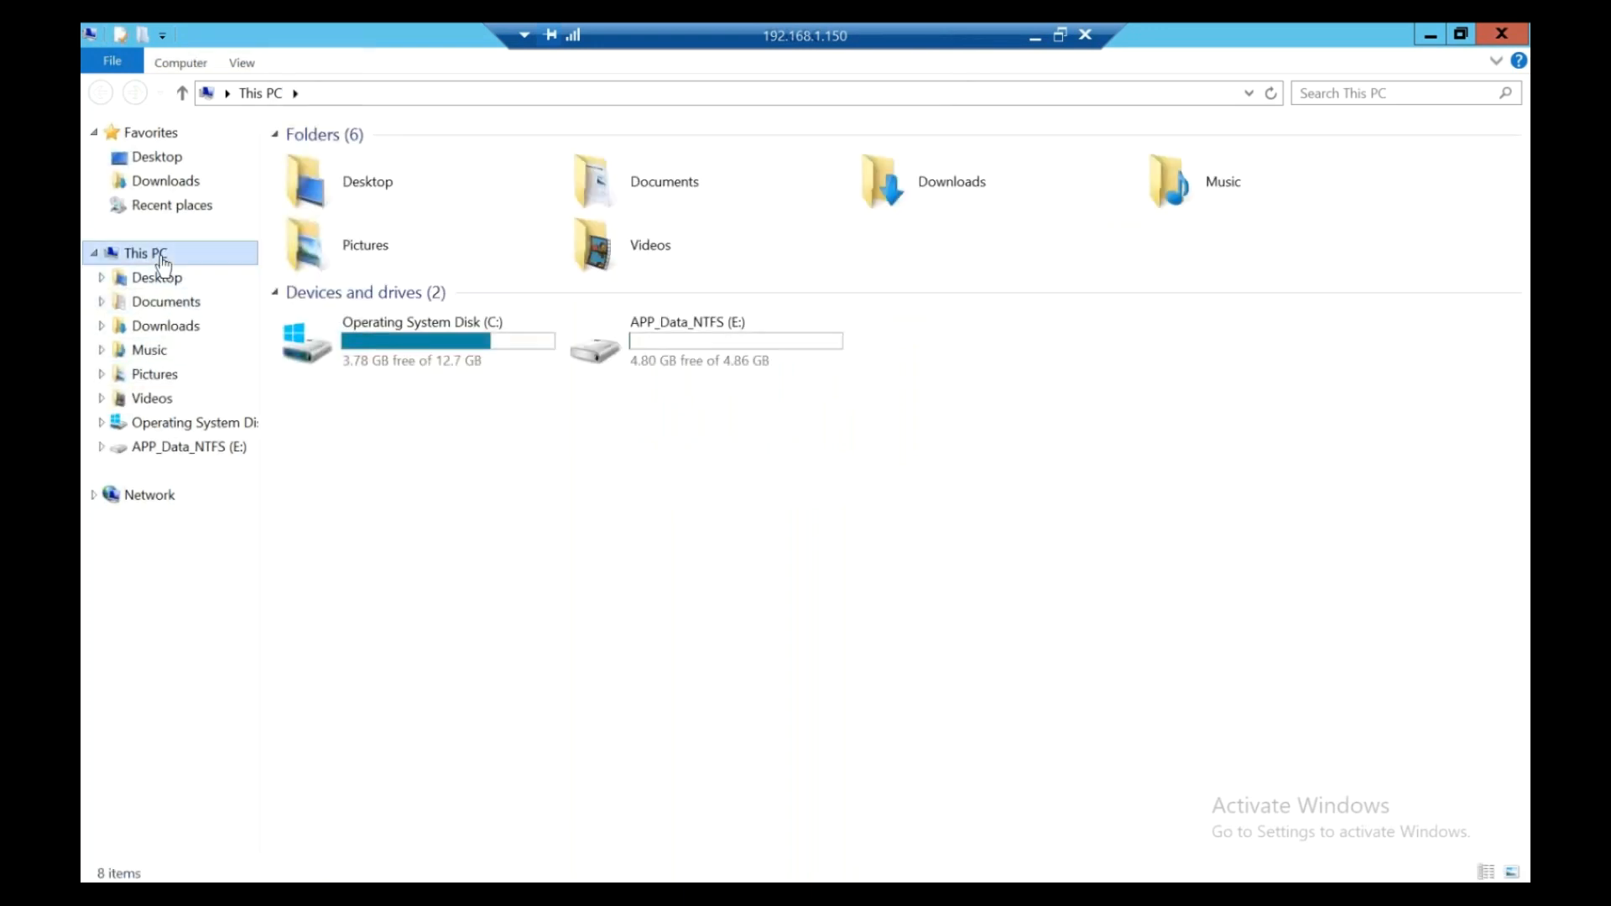
{"action": "right_click", "coordinate": [161, 259]}
{"action": "left_click", "coordinate": [212, 494]}
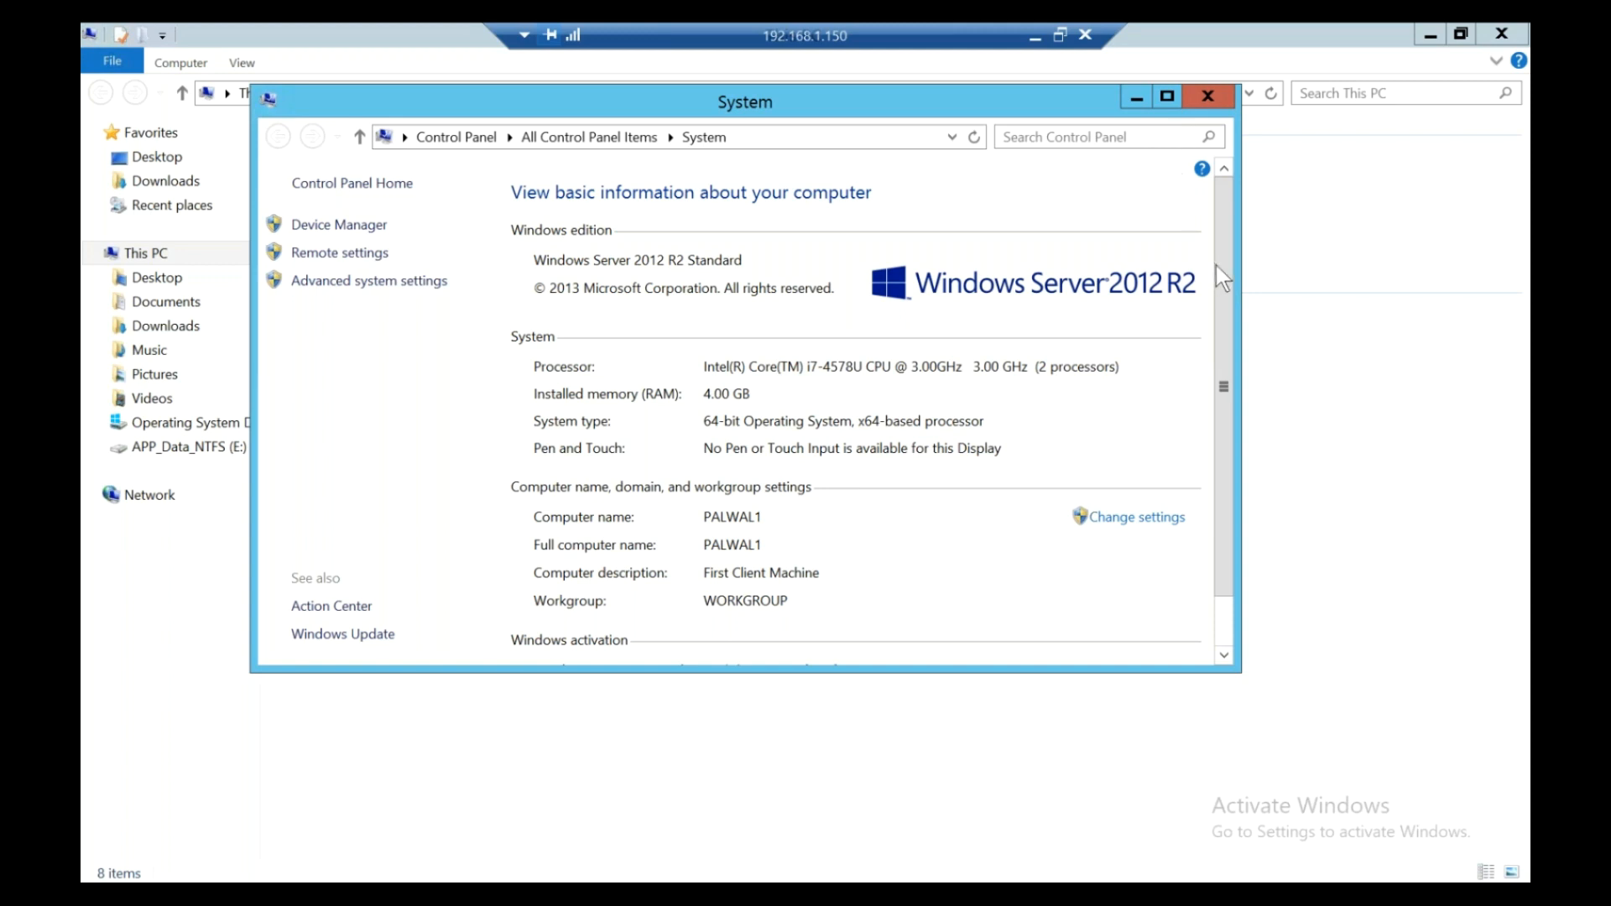
{"action": "left_click_drag", "start_coordinate": [1230, 288], "coordinate": [1263, 162]}
- Launch sysprep via Run and execute it with OOBE cleanup and Reboot
{"action": "key", "text": "super+x"}
{"action": "left_click", "coordinate": [327, 835]}
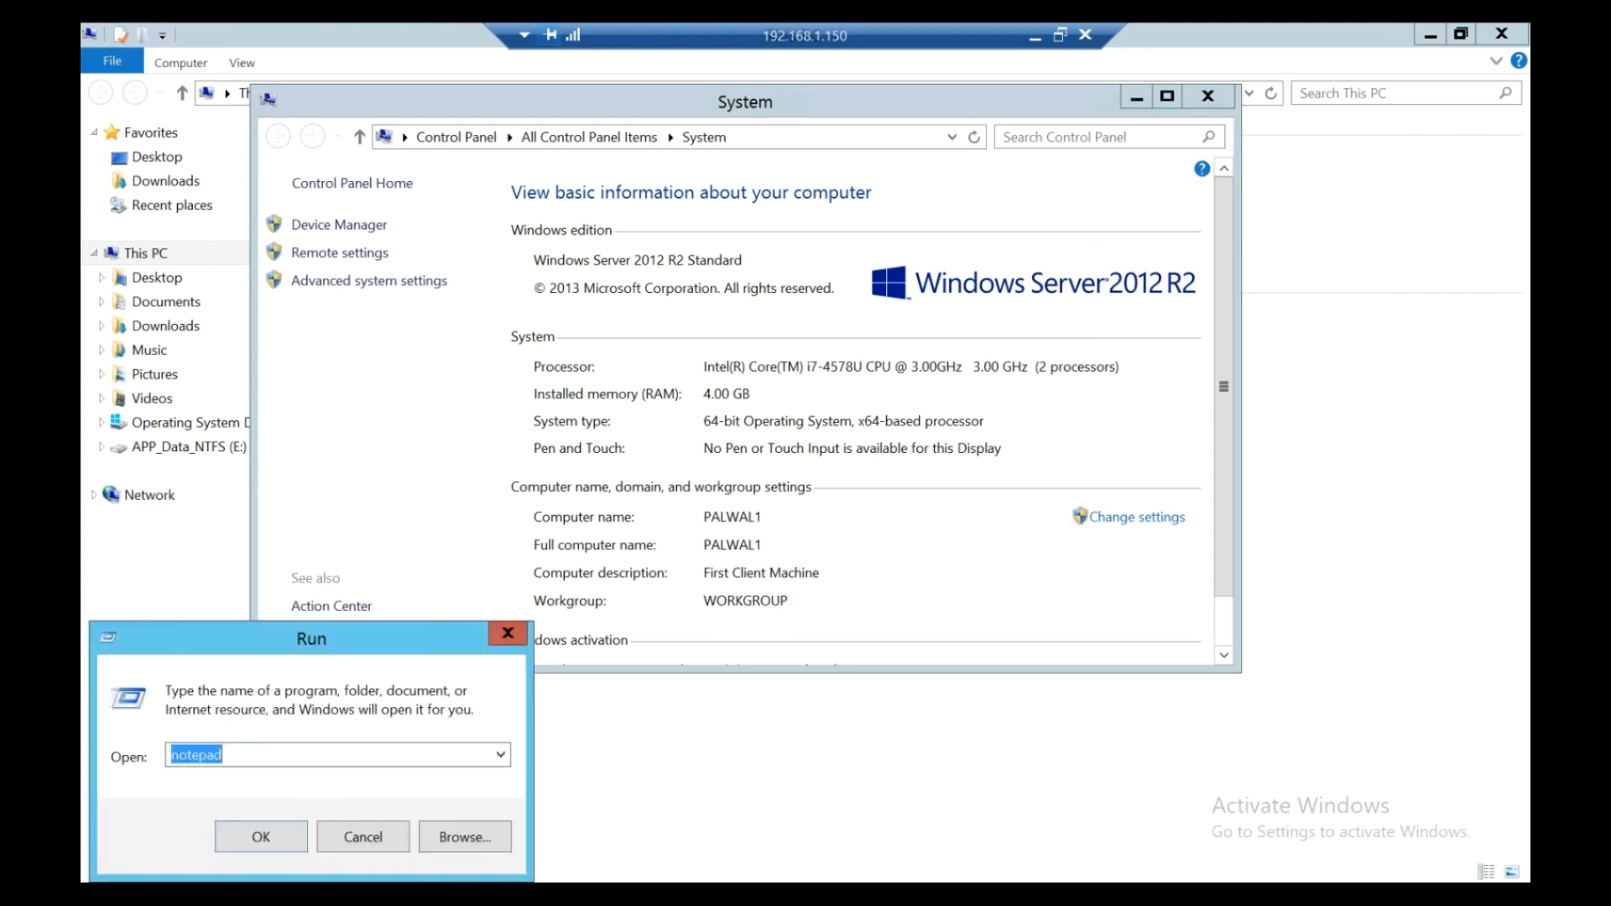
{"action": "type", "text": "sysprep"}
{"action": "key", "text": "Return"}
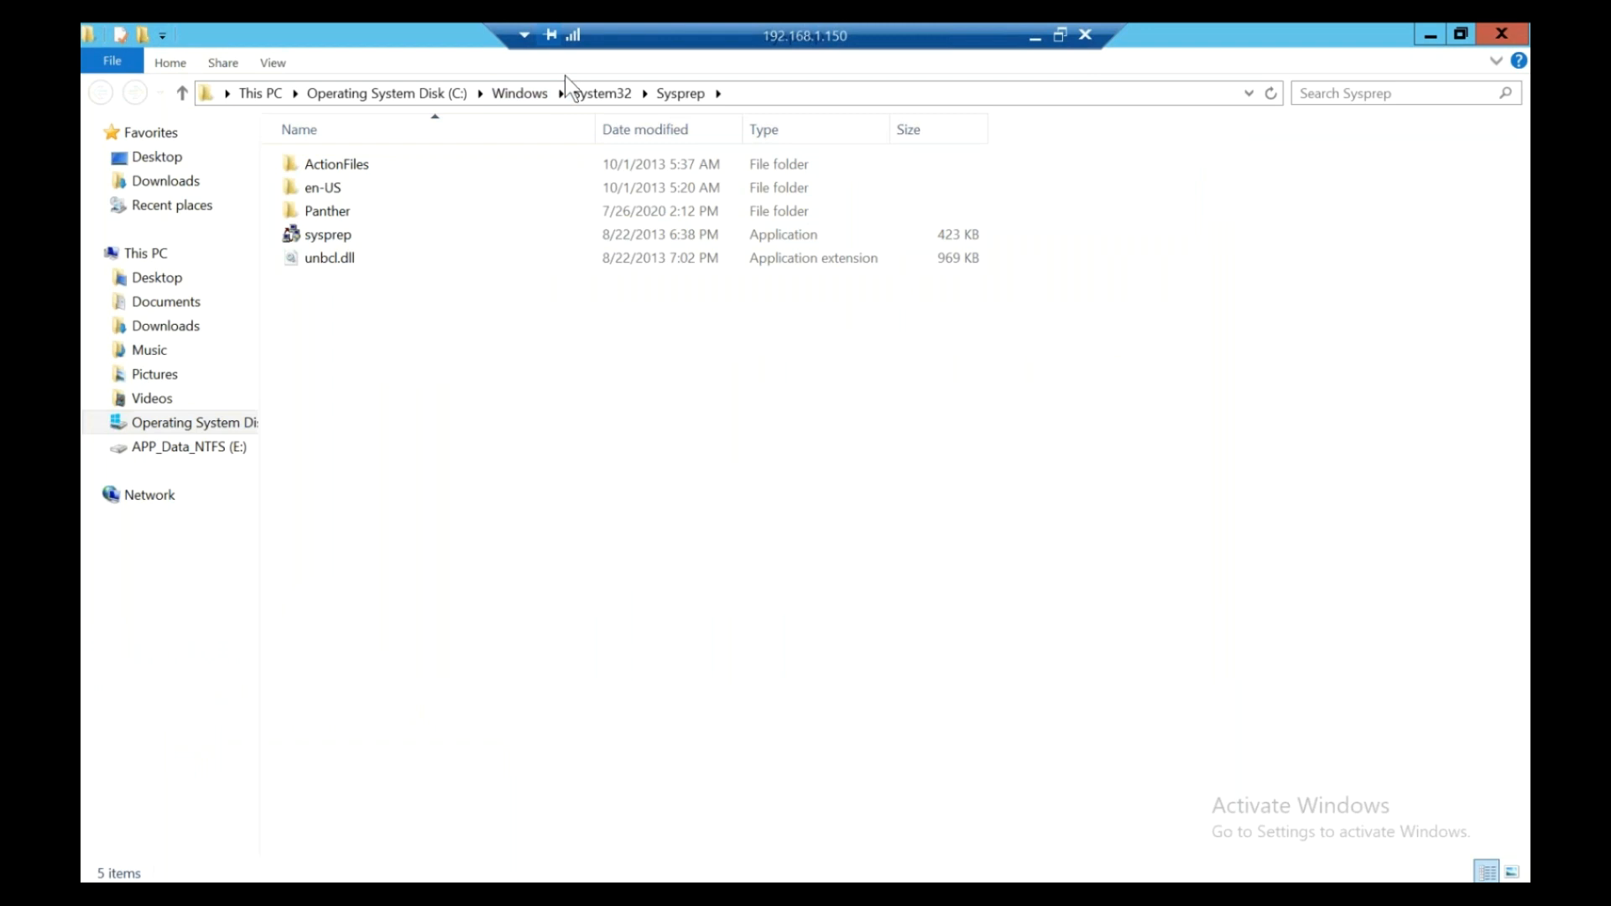
{"action": "double_click", "coordinate": [379, 241]}
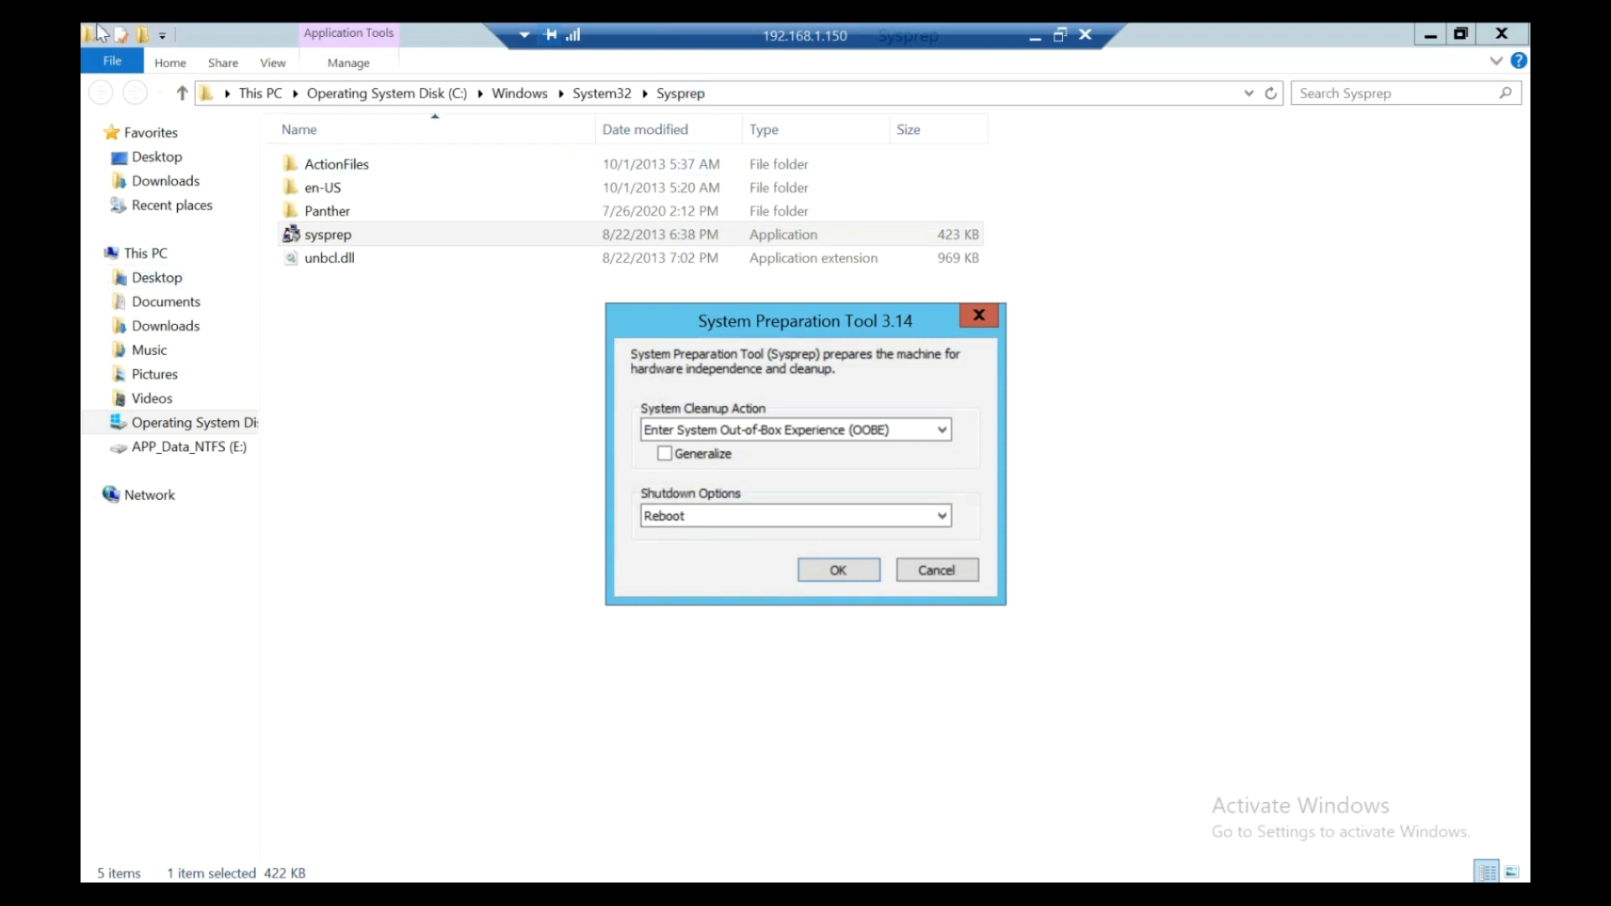
{"action": "left_click", "coordinate": [940, 430]}
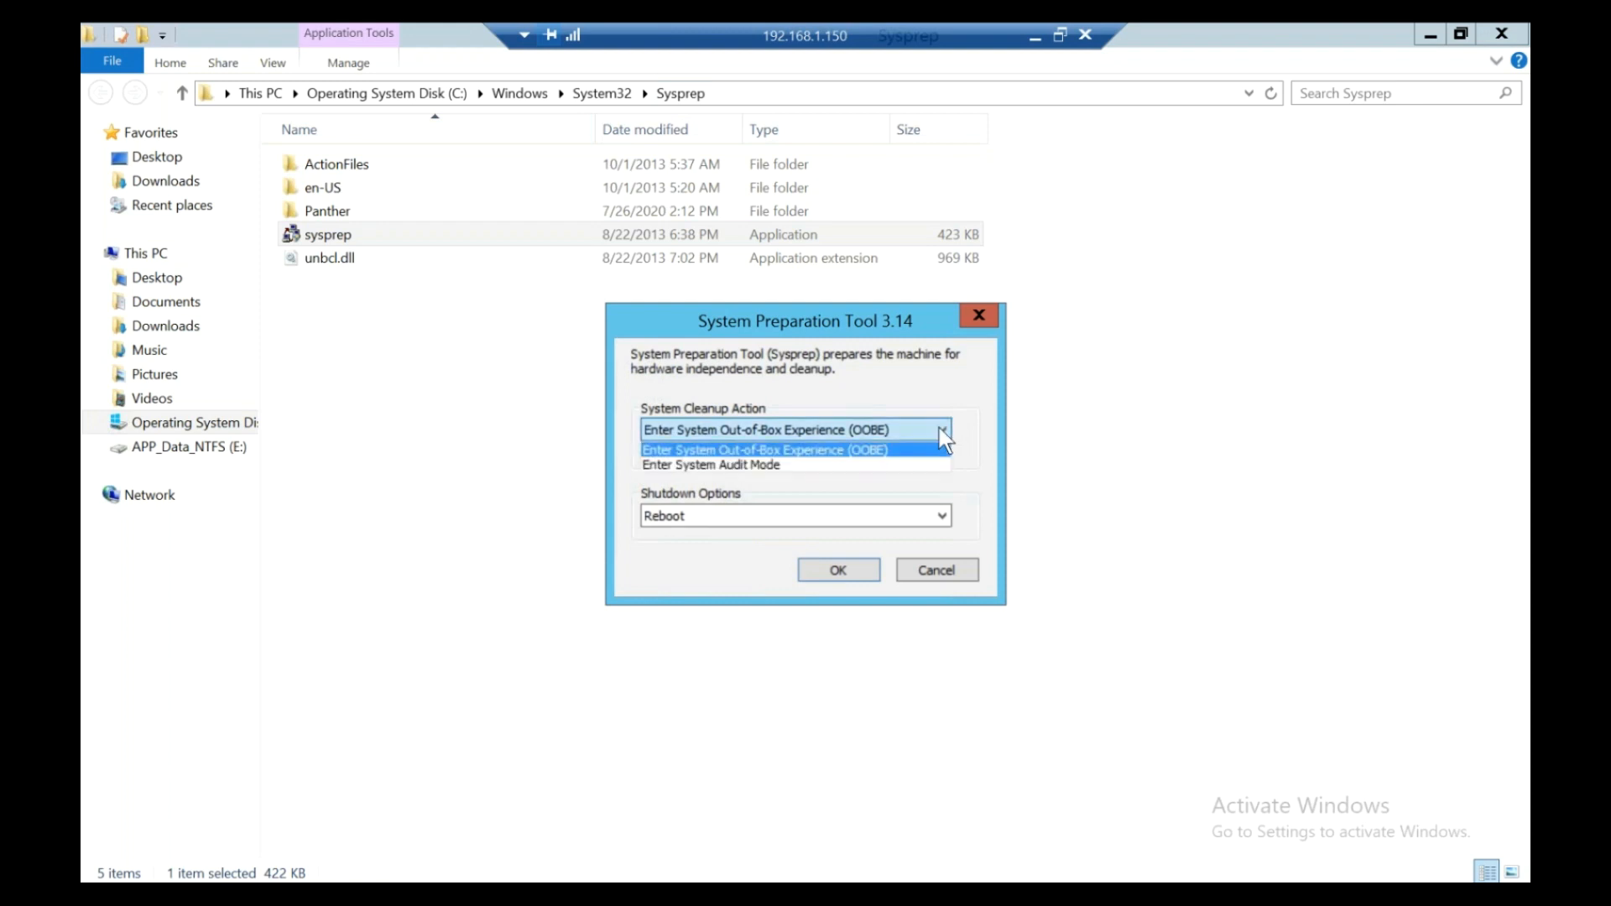
{"action": "left_click", "coordinate": [940, 430]}
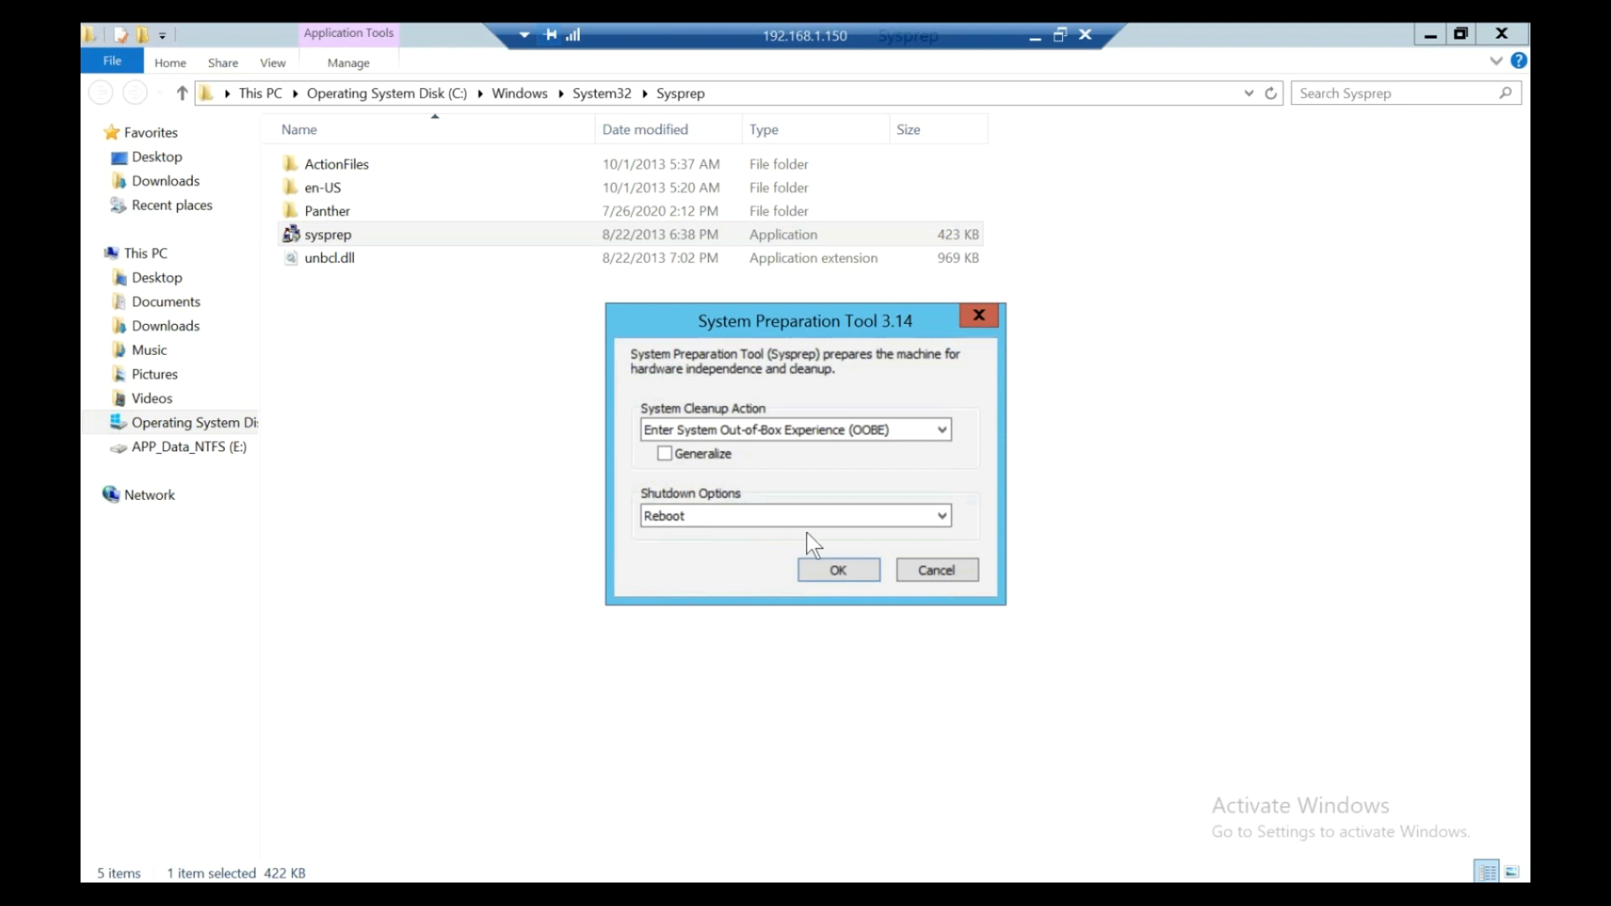
{"action": "left_click", "coordinate": [849, 574]}
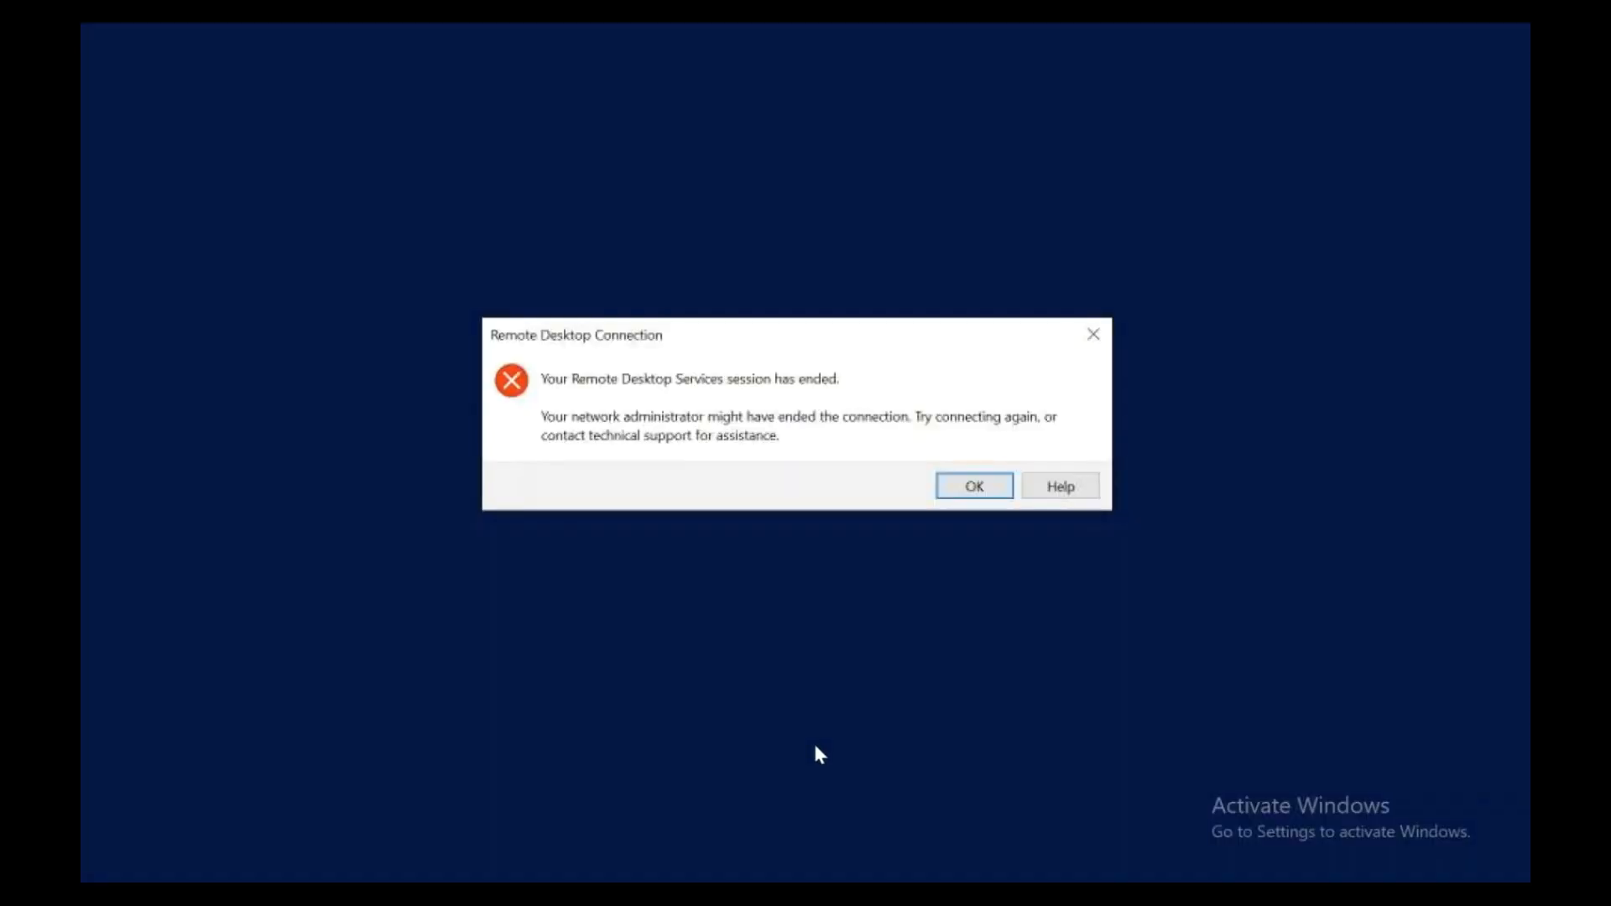
- Dismiss the session-ended notice and view the PALWAL1 tab full screen in VMware Workstation
{"action": "left_click", "coordinate": [965, 494]}
{"action": "left_click", "coordinate": [503, 892]}
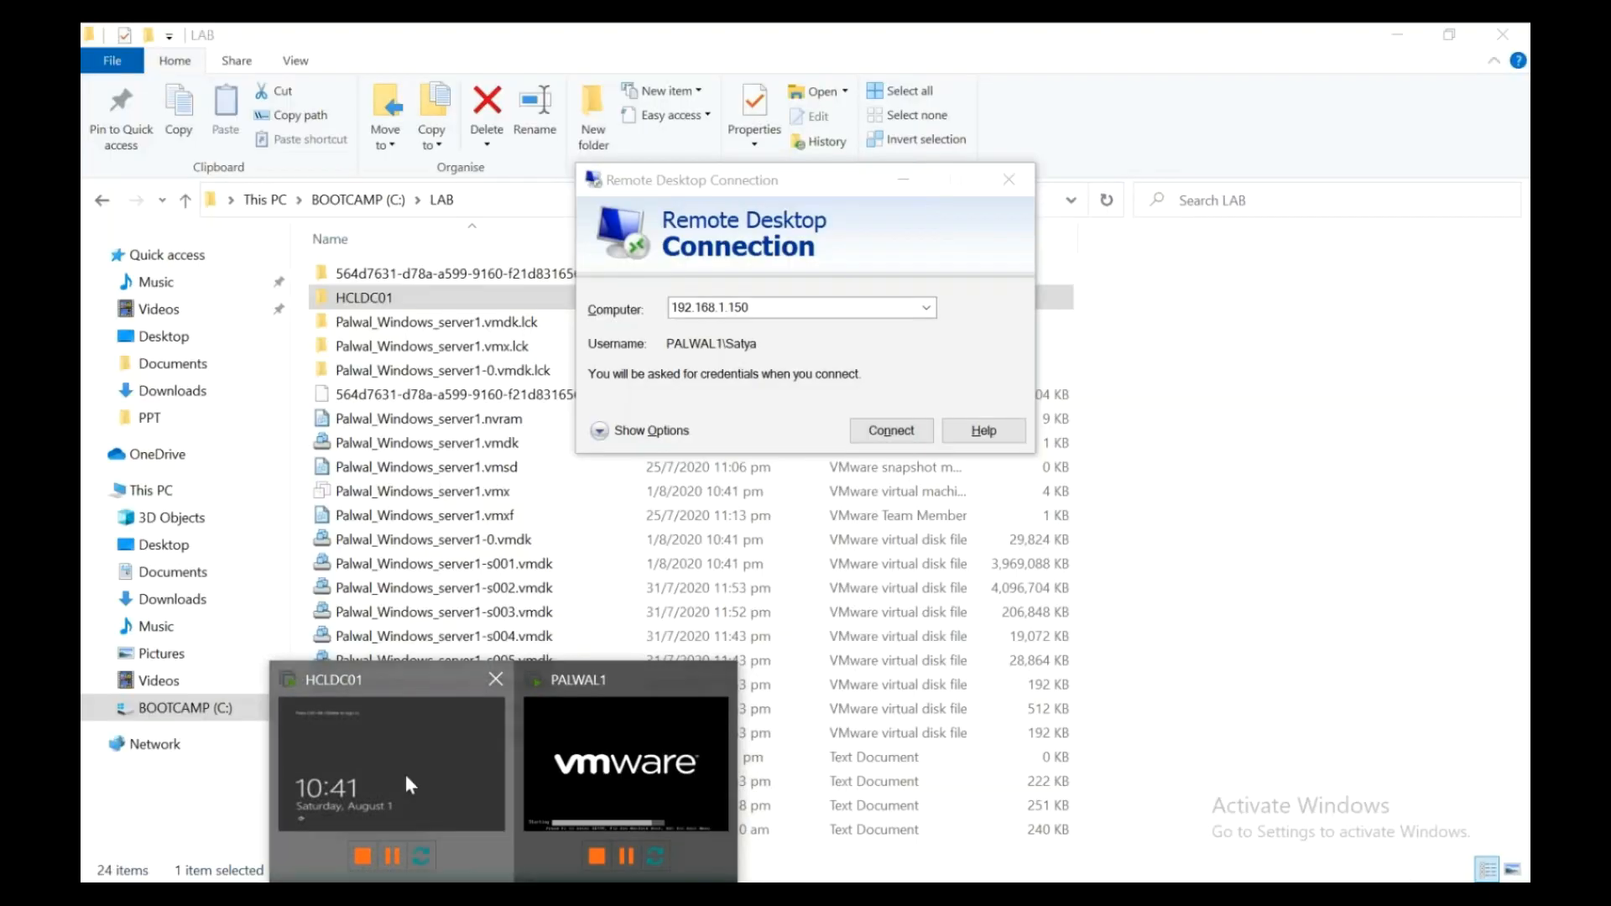
{"action": "left_click", "coordinate": [405, 774]}
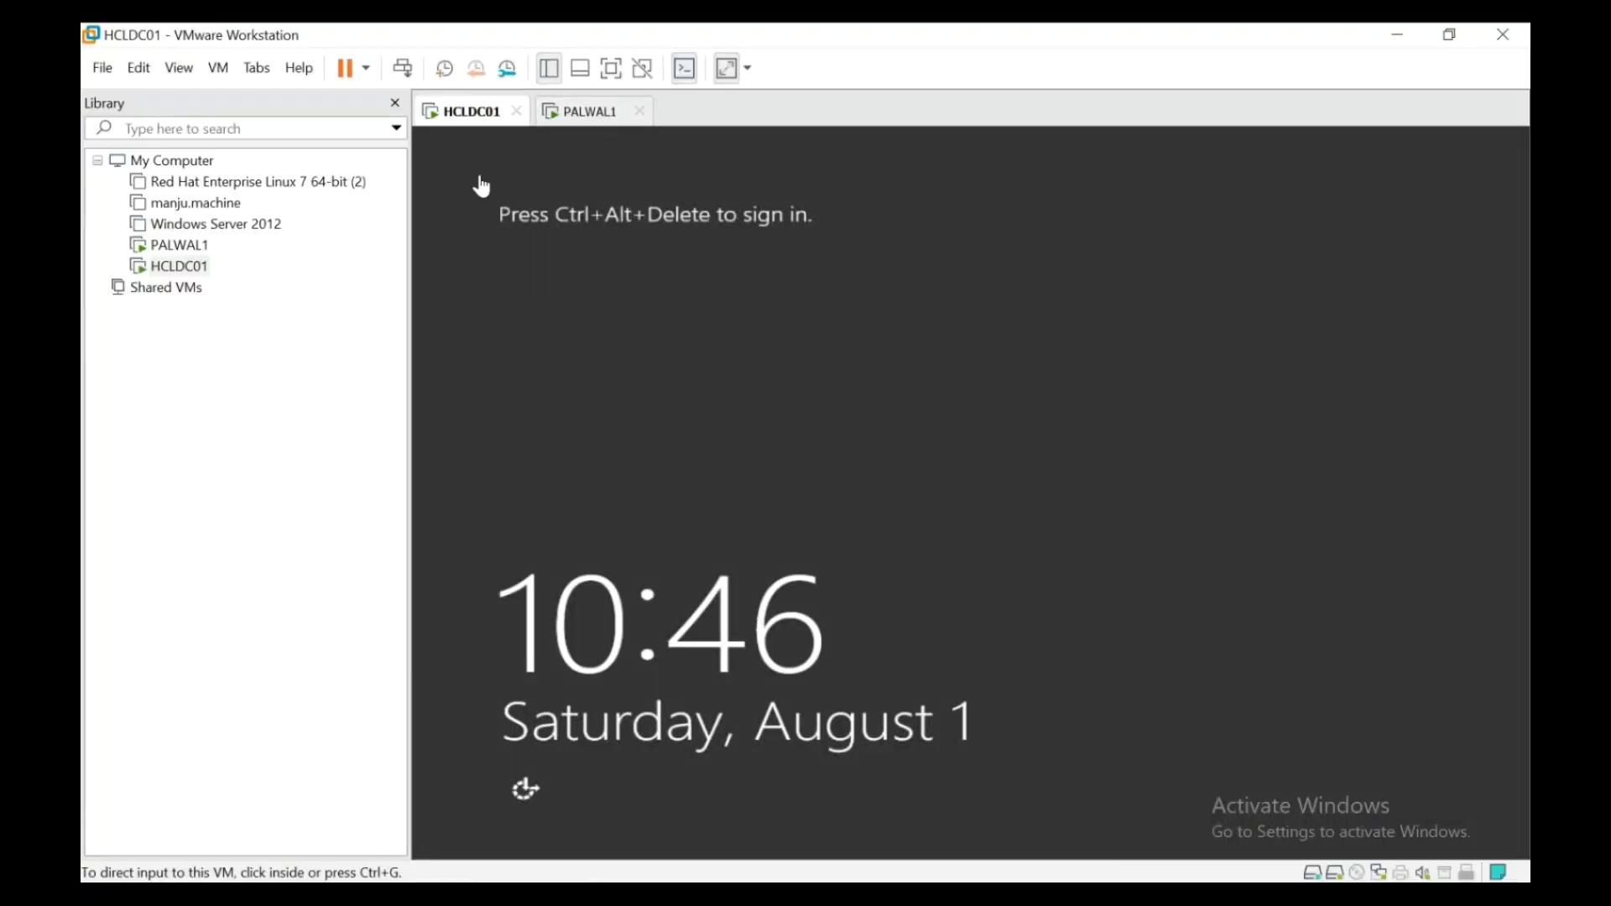
{"action": "left_click", "coordinate": [583, 113]}
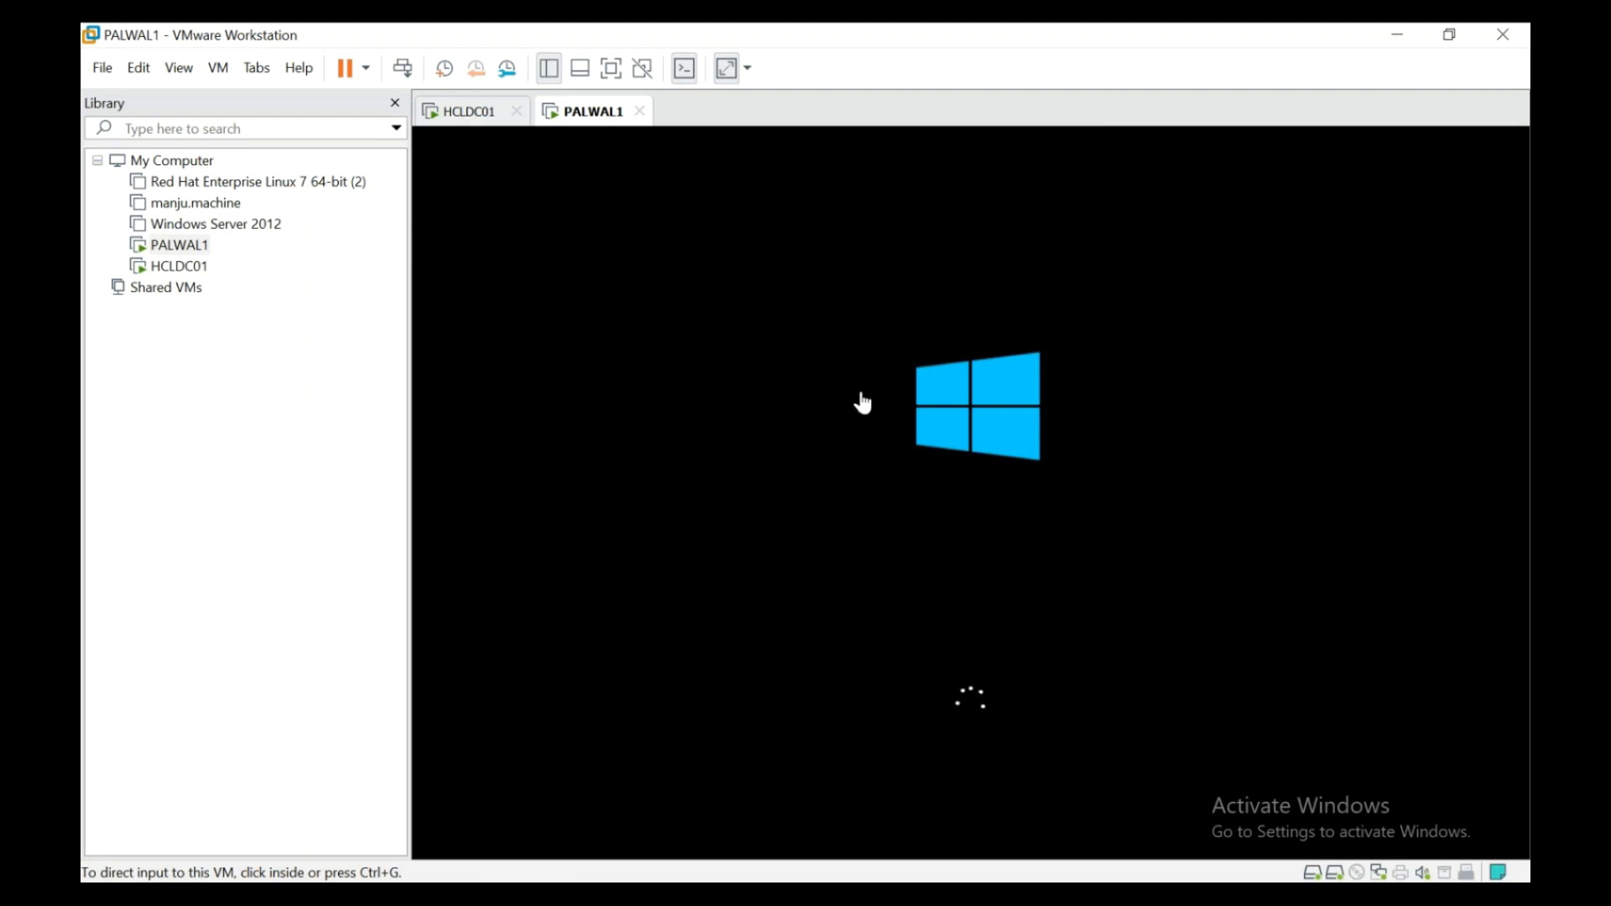
{"action": "left_click", "coordinate": [612, 69]}
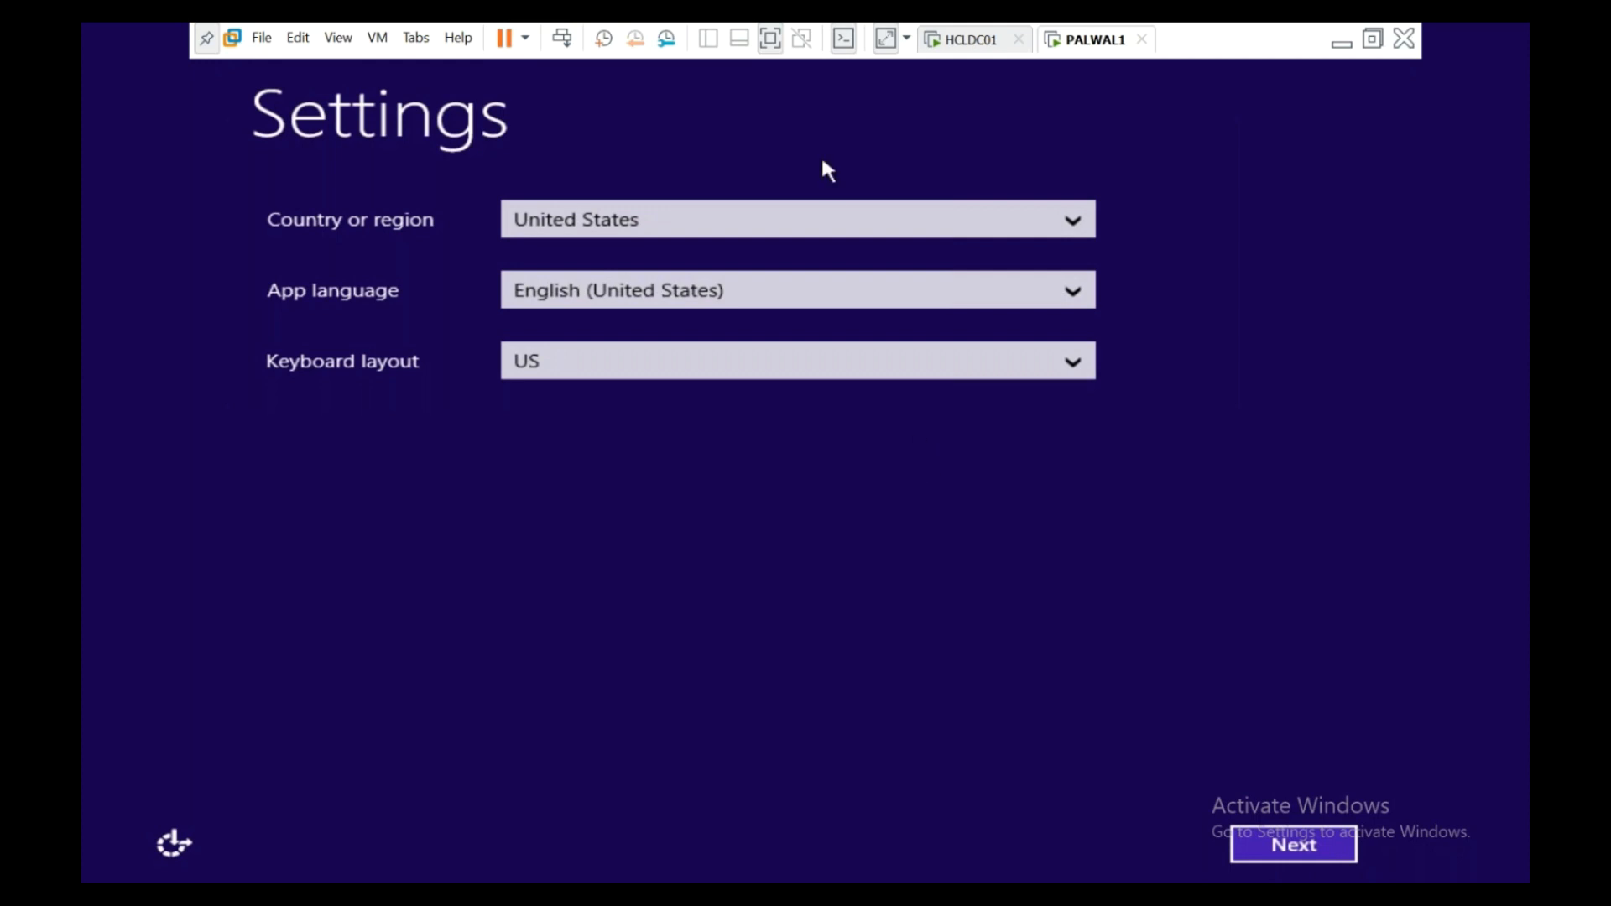
- Set the setup's country or region to Singapore
{"action": "left_click", "coordinate": [728, 216]}
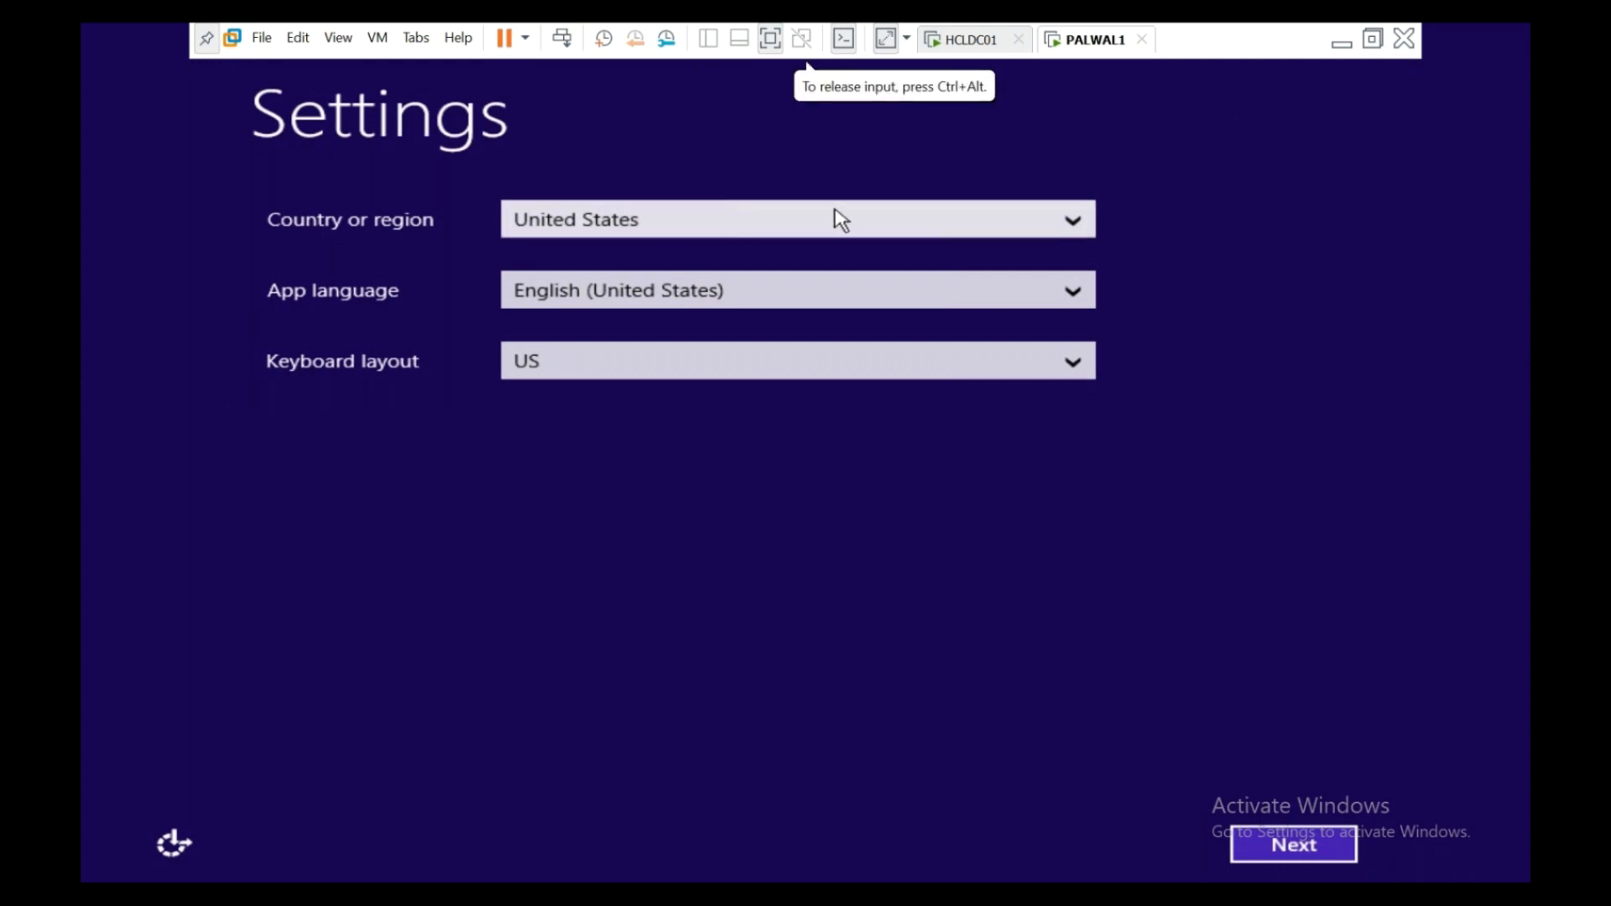
{"action": "left_click", "coordinate": [1083, 225]}
{"action": "key", "text": "Home"}
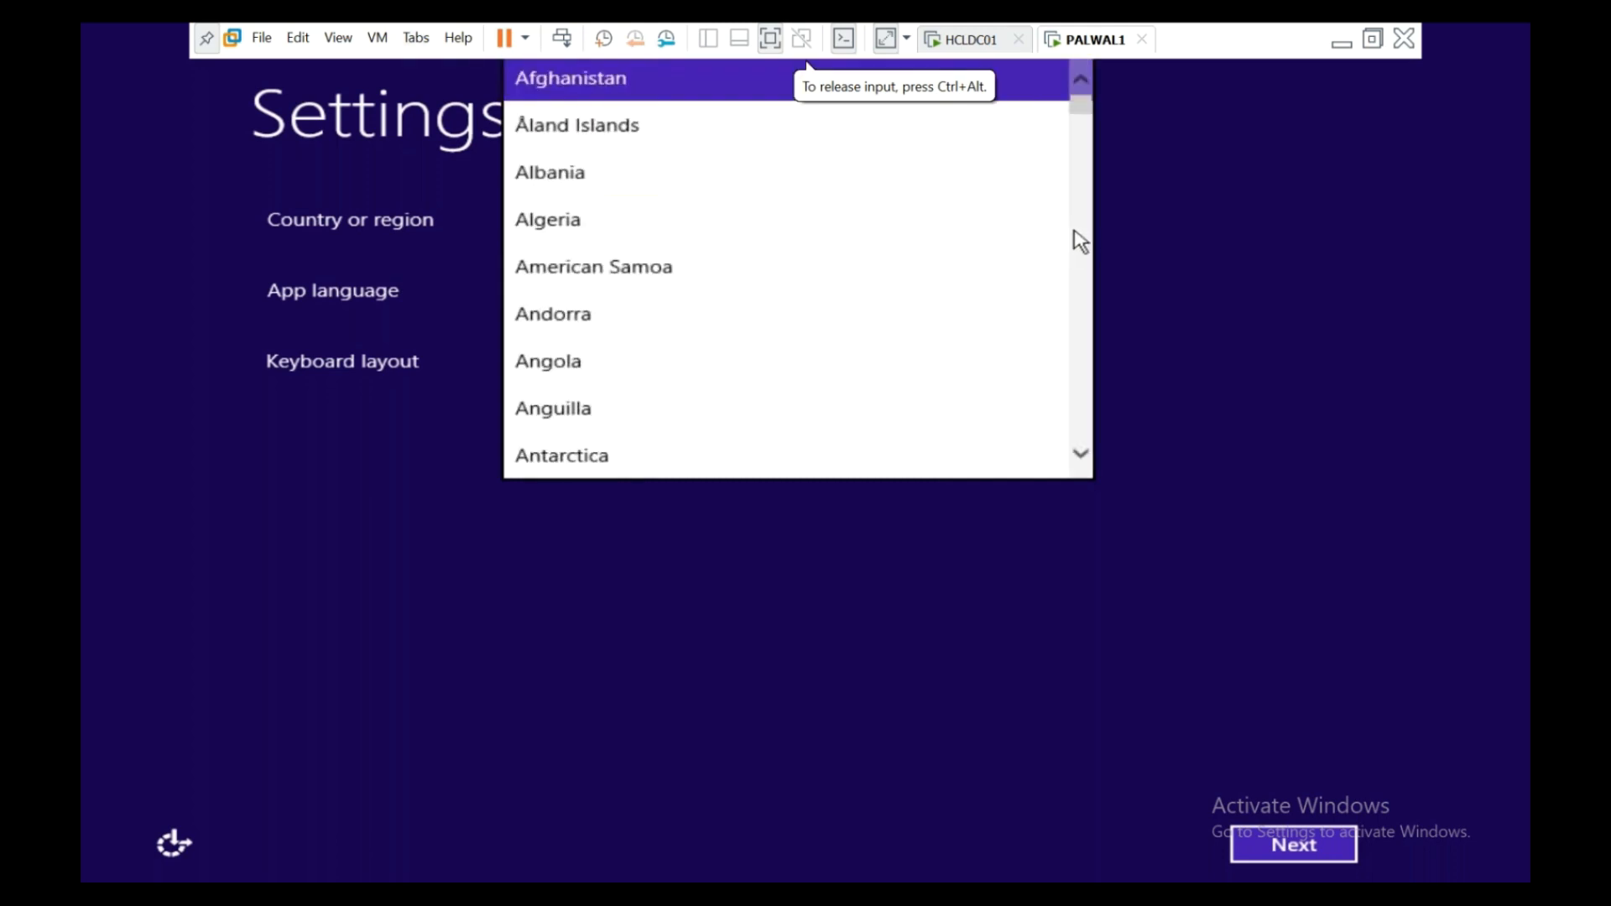
{"action": "key", "text": "i"}
{"action": "key", "text": "s"}
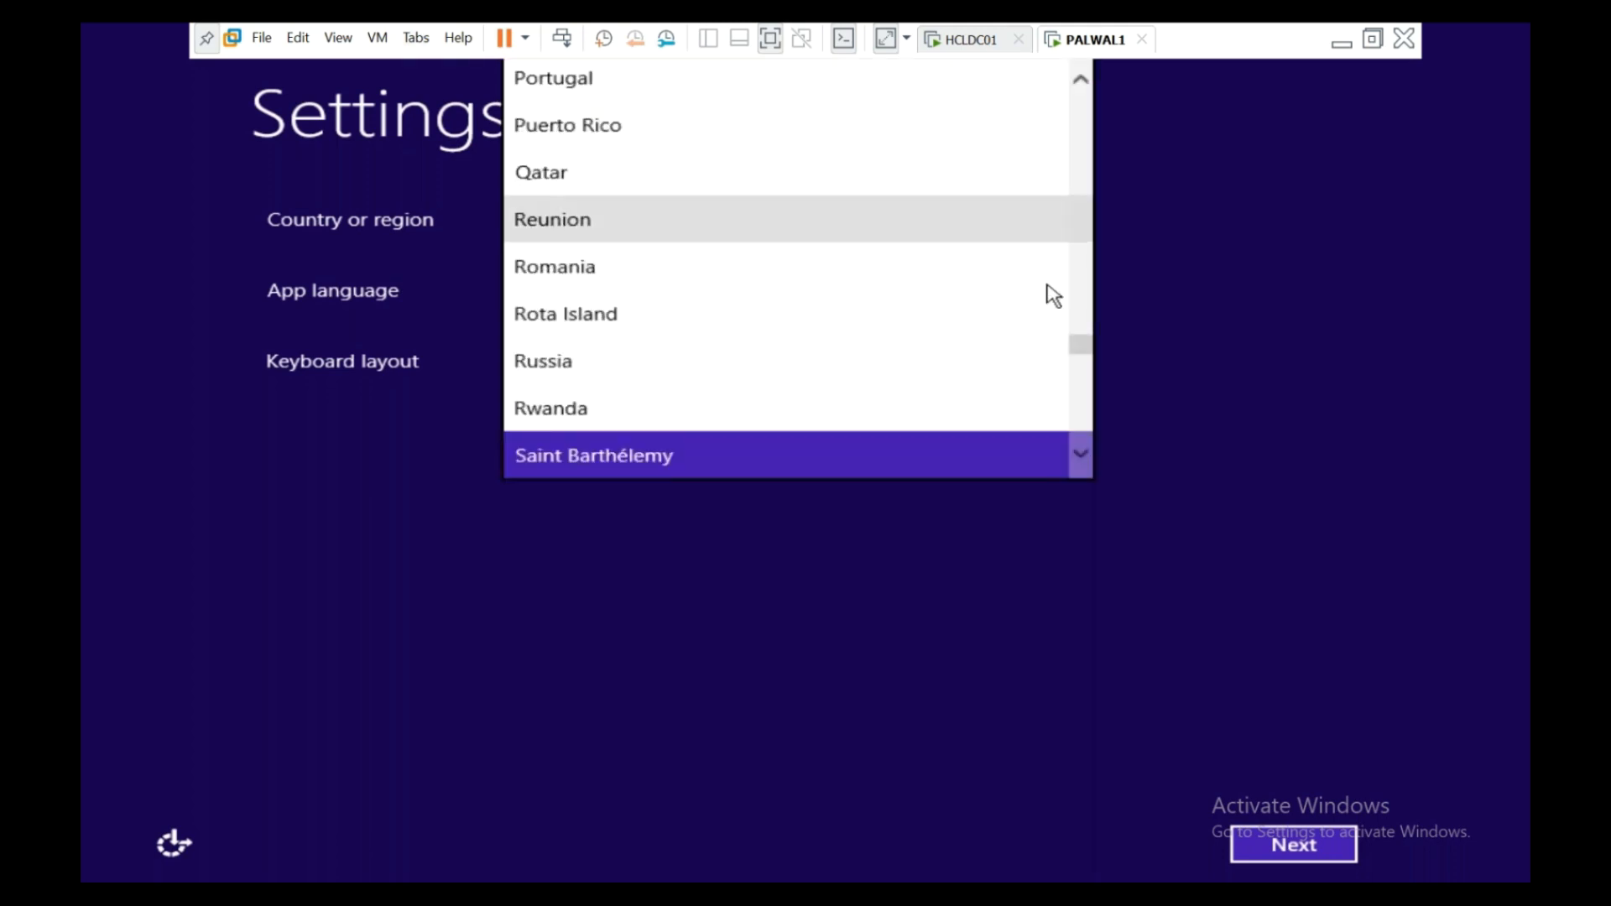
{"action": "scroll", "coordinate": [1050, 294], "scroll_direction": "down", "scroll_amount": 2}
{"action": "scroll", "coordinate": [849, 393], "scroll_direction": "down", "scroll_amount": 4}
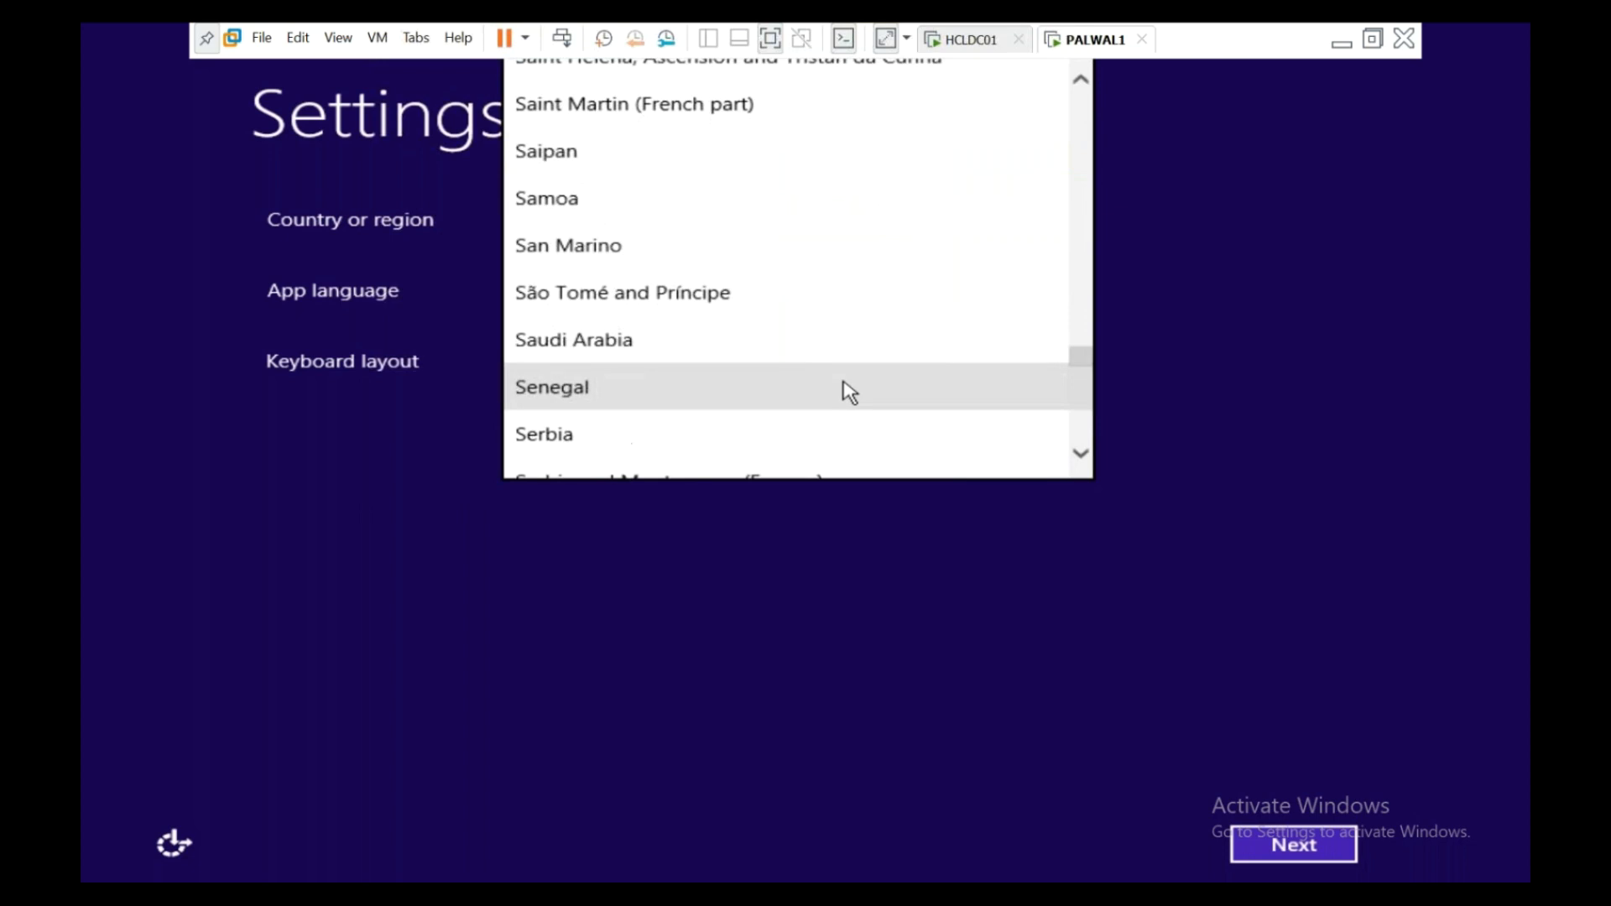
{"action": "scroll", "coordinate": [849, 393], "scroll_direction": "down", "scroll_amount": 1}
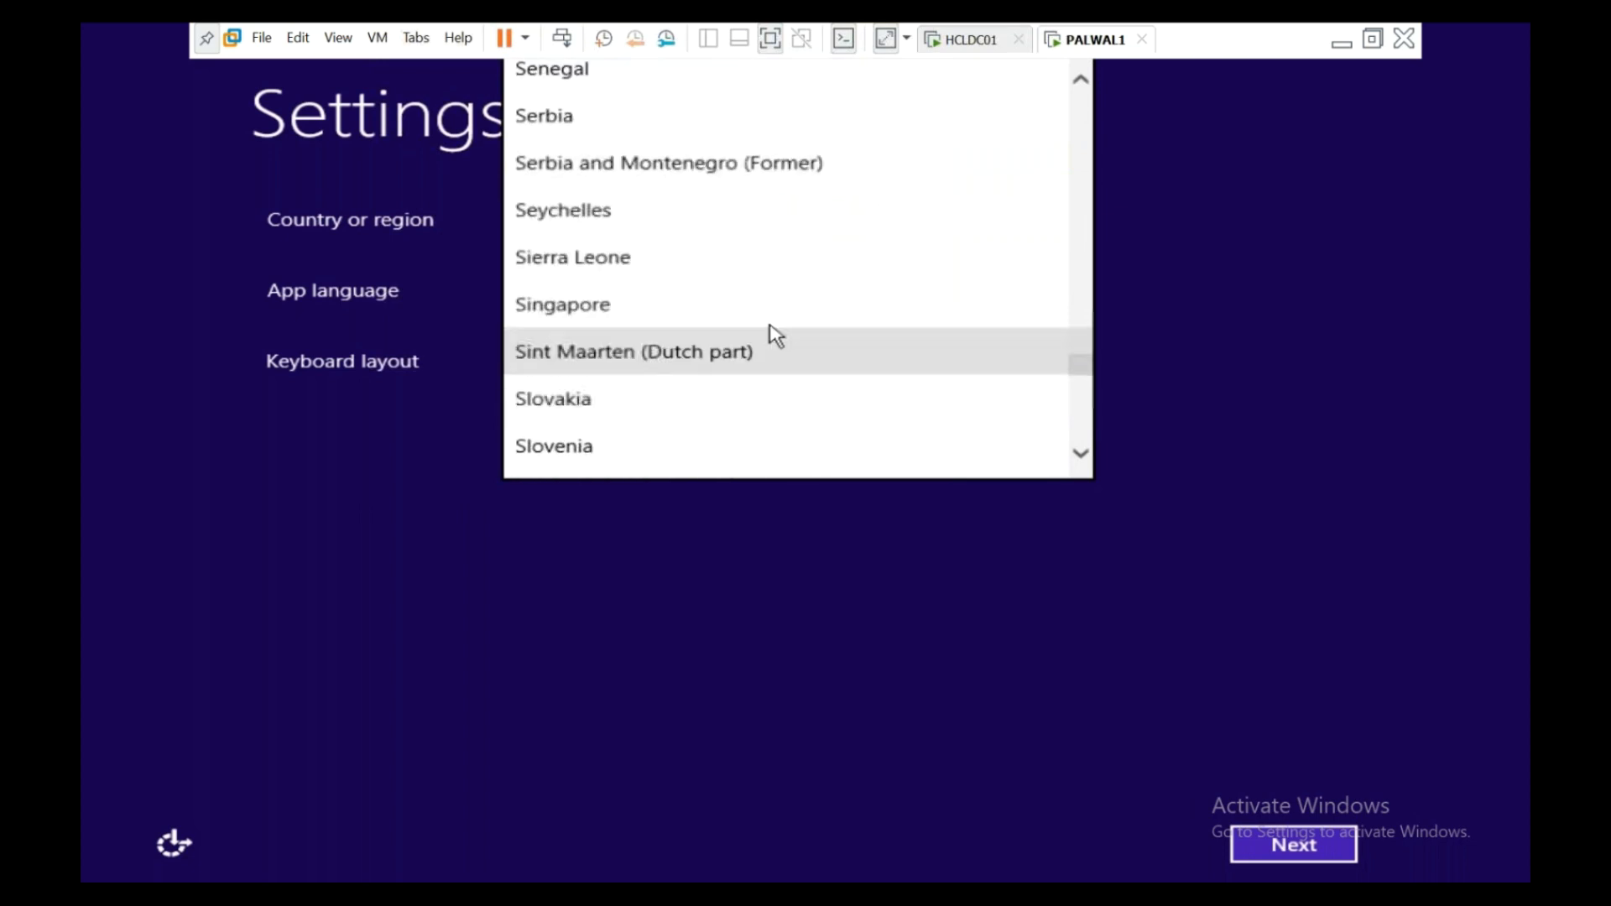
{"action": "left_click", "coordinate": [705, 302]}
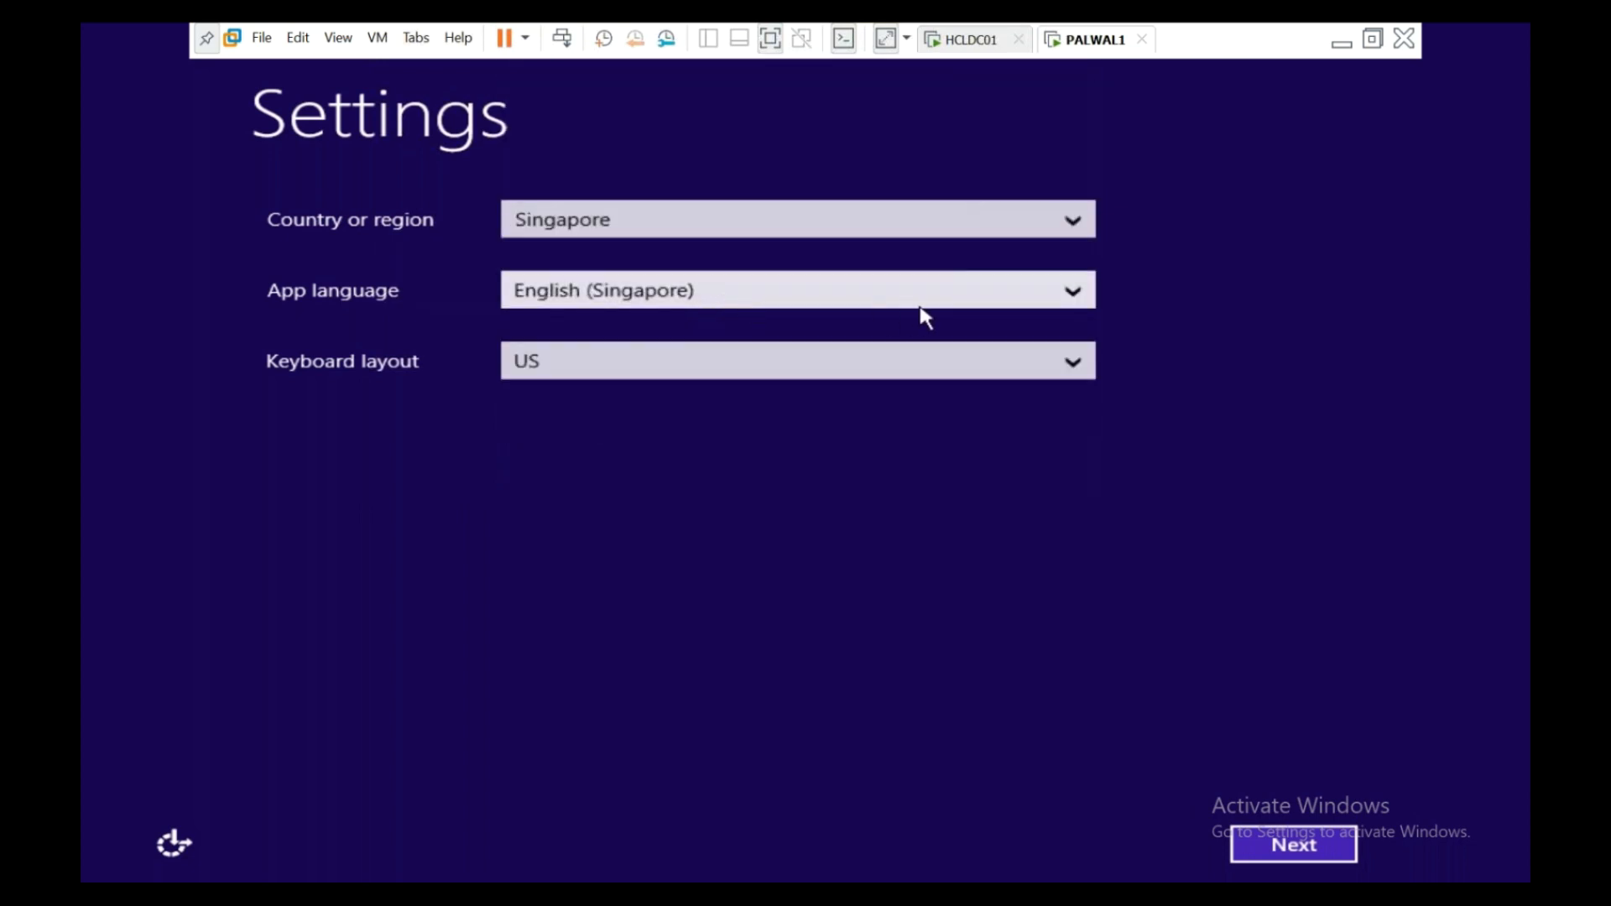
- Choose English (United Kingdom) as app language, keep the United Kingdom keyboard, and continue
{"action": "left_click", "coordinate": [989, 300]}
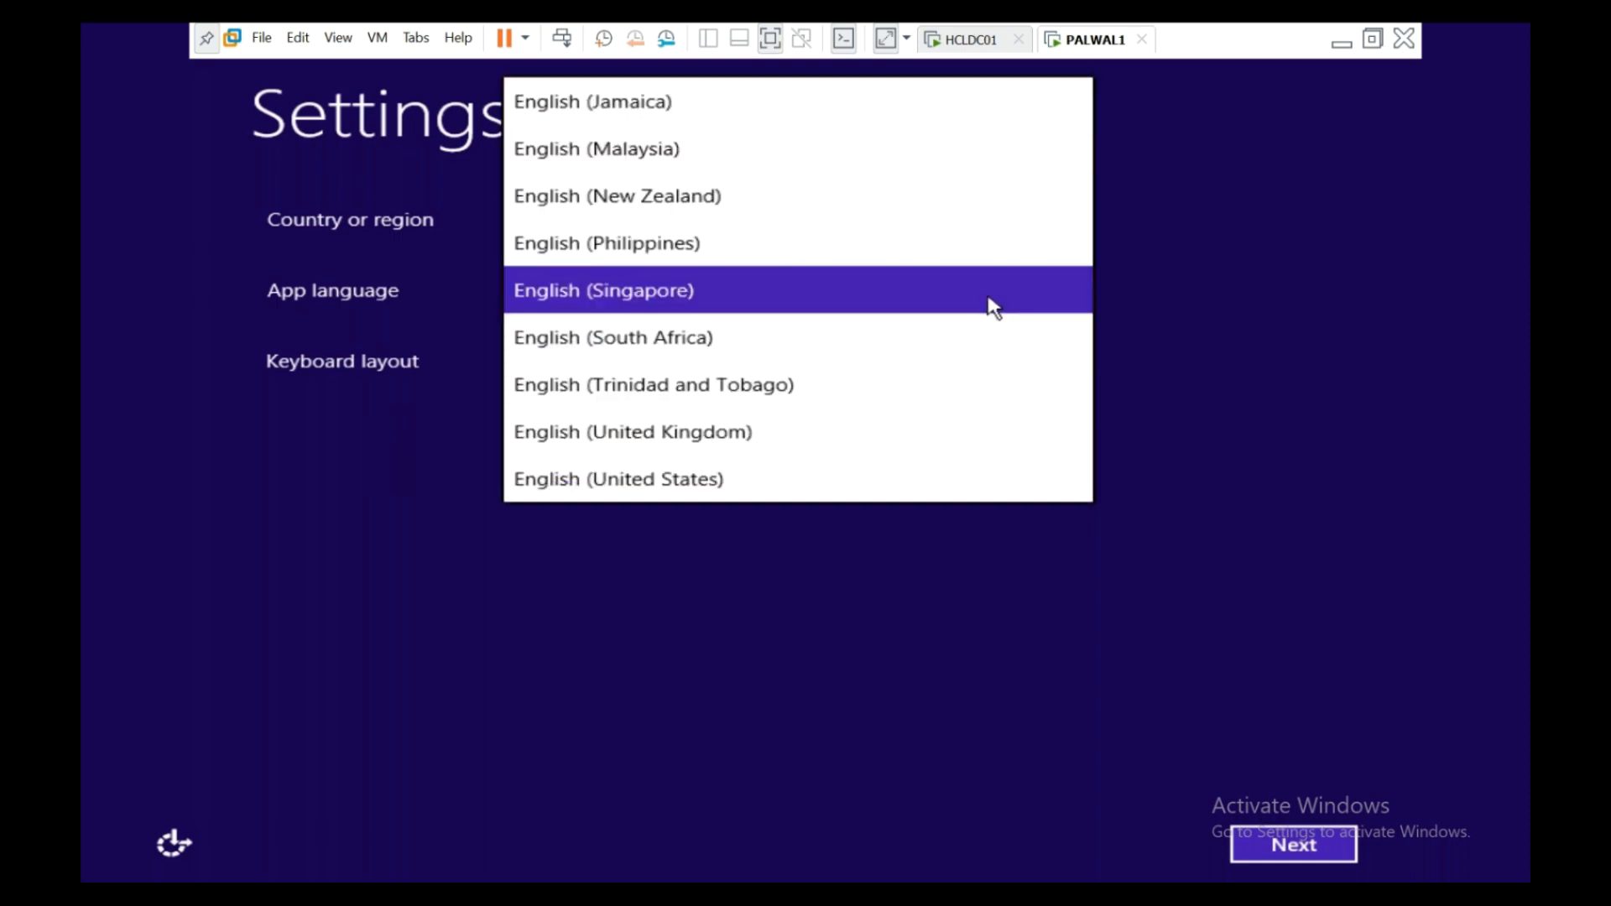
{"action": "left_click", "coordinate": [938, 427]}
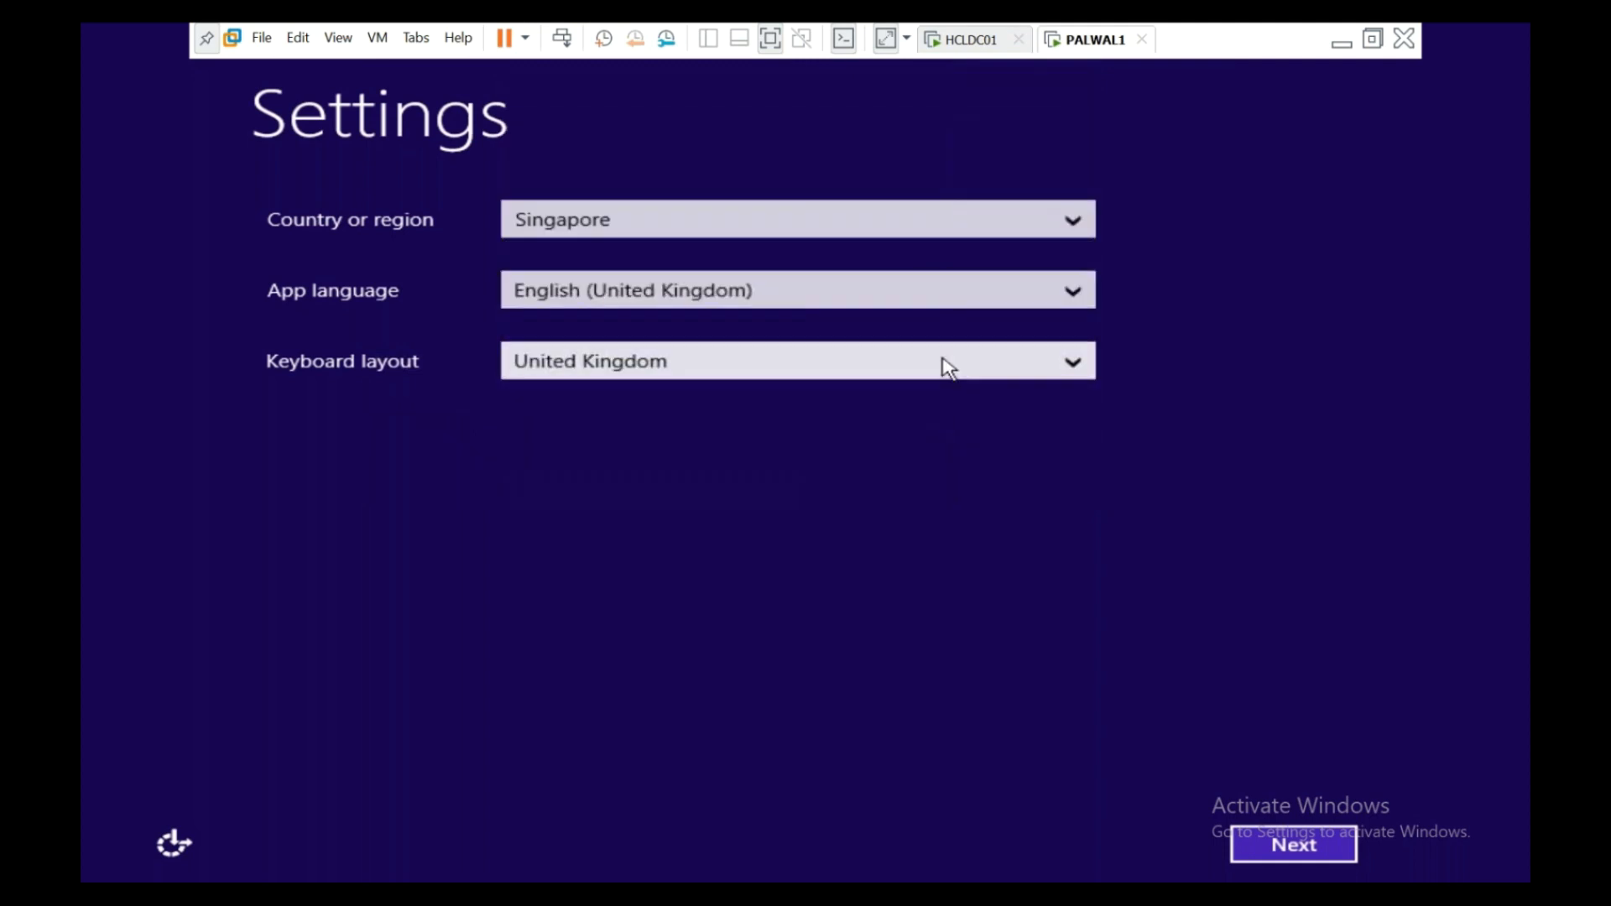
{"action": "left_click", "coordinate": [1295, 855]}
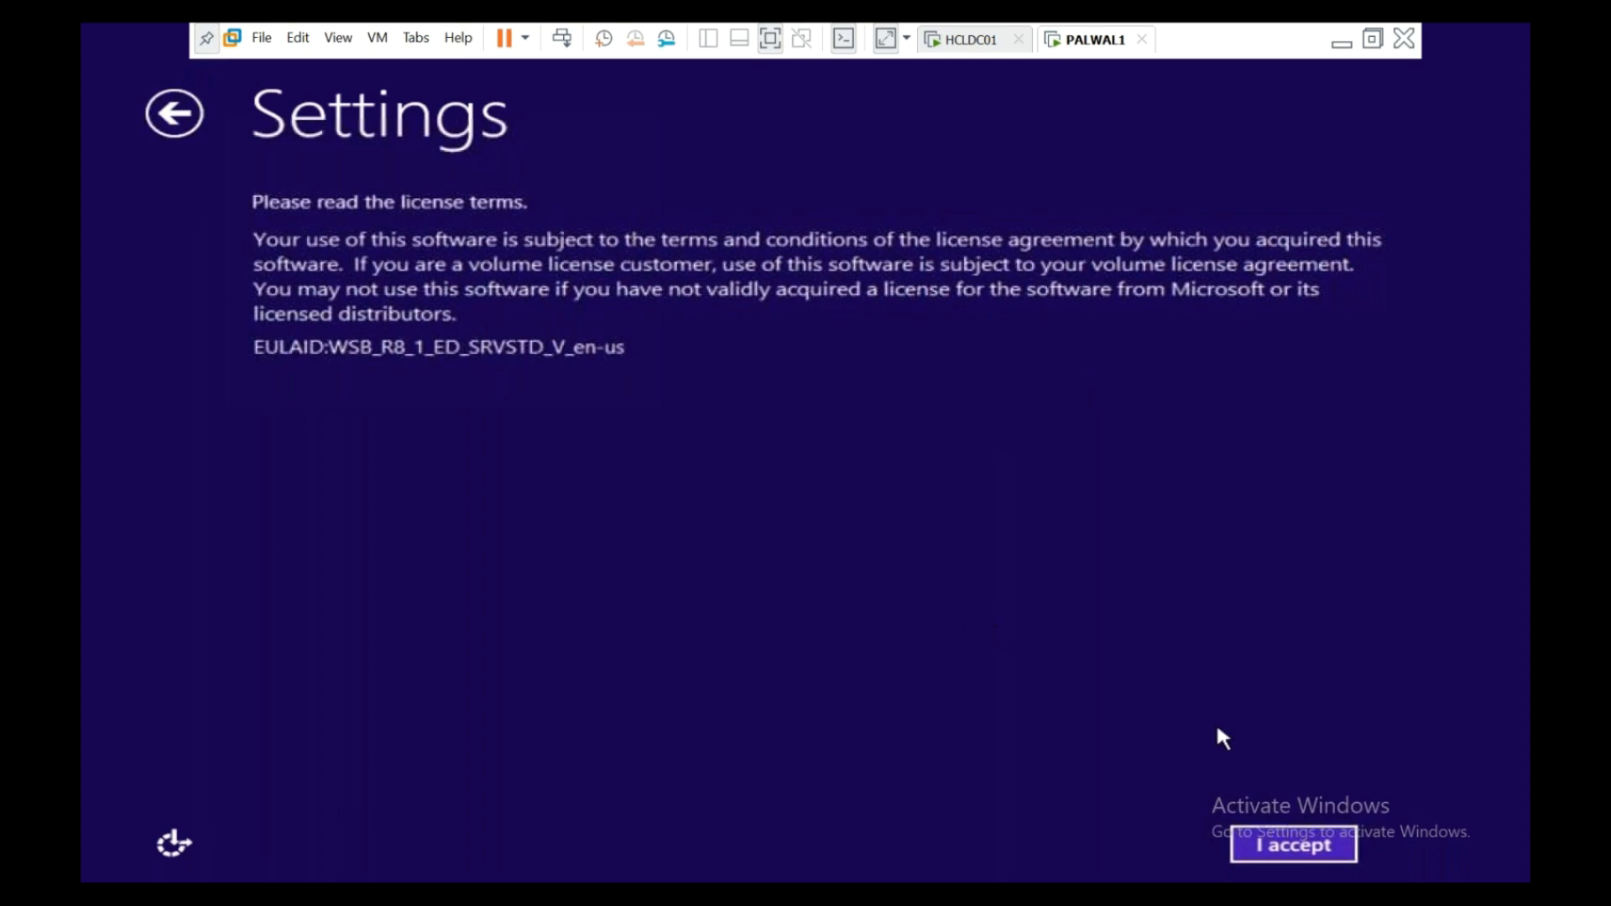
- Accept the licence terms and type the built-in Administrator password, correcting a typo
{"action": "left_click", "coordinate": [1323, 844]}
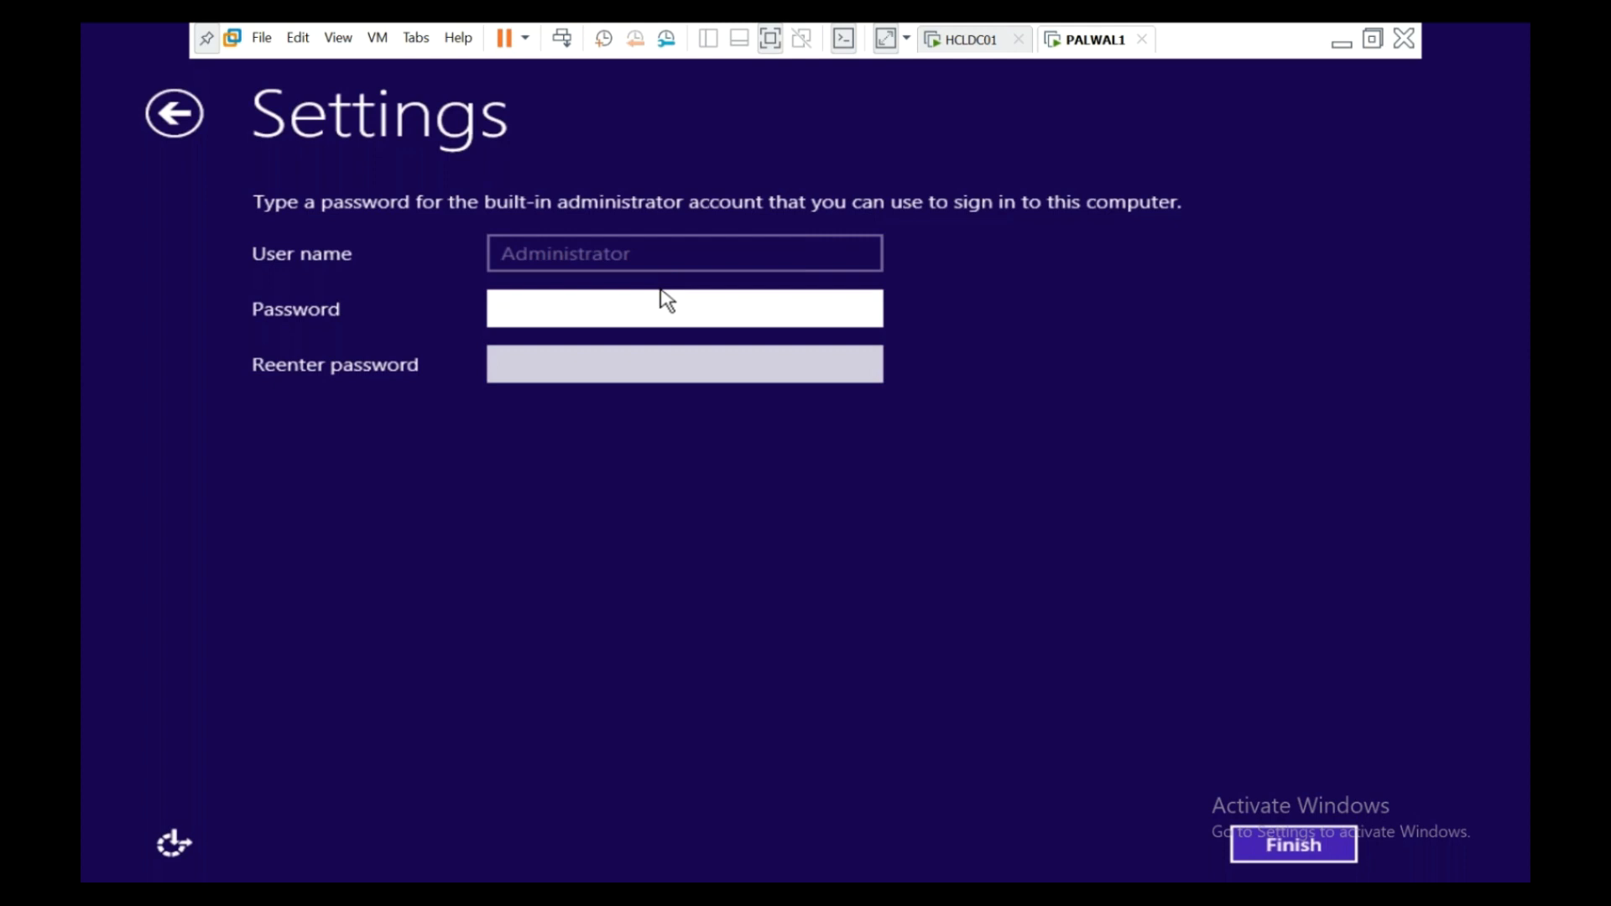
{"action": "type", "text": "********"}
{"action": "key", "text": "BackSpace"}
{"action": "key", "text": "BackSpace"}
{"action": "key", "text": "BackSpace"}
{"action": "key", "text": "BackSpace"}
{"action": "key", "text": "BackSpace"}
{"action": "key", "text": "BackSpace"}
{"action": "key", "text": "BackSpace"}
{"action": "key", "text": "BackSpace"}
{"action": "type", "text": "*************"}
{"action": "key", "text": "Tab"}
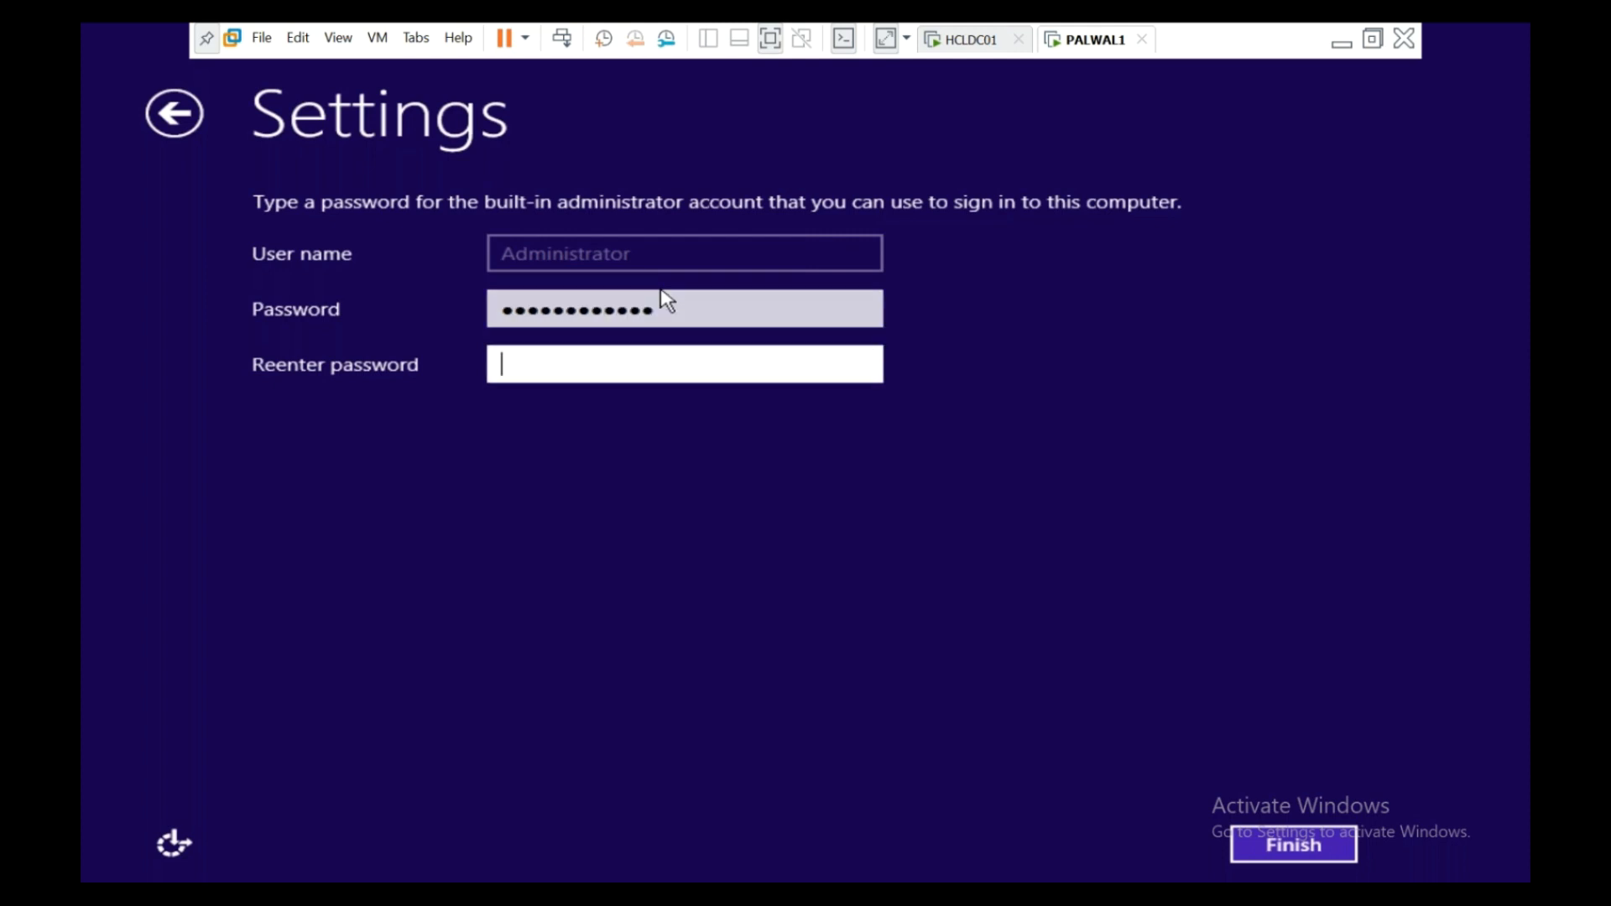
{"action": "type", "text": "*************"}
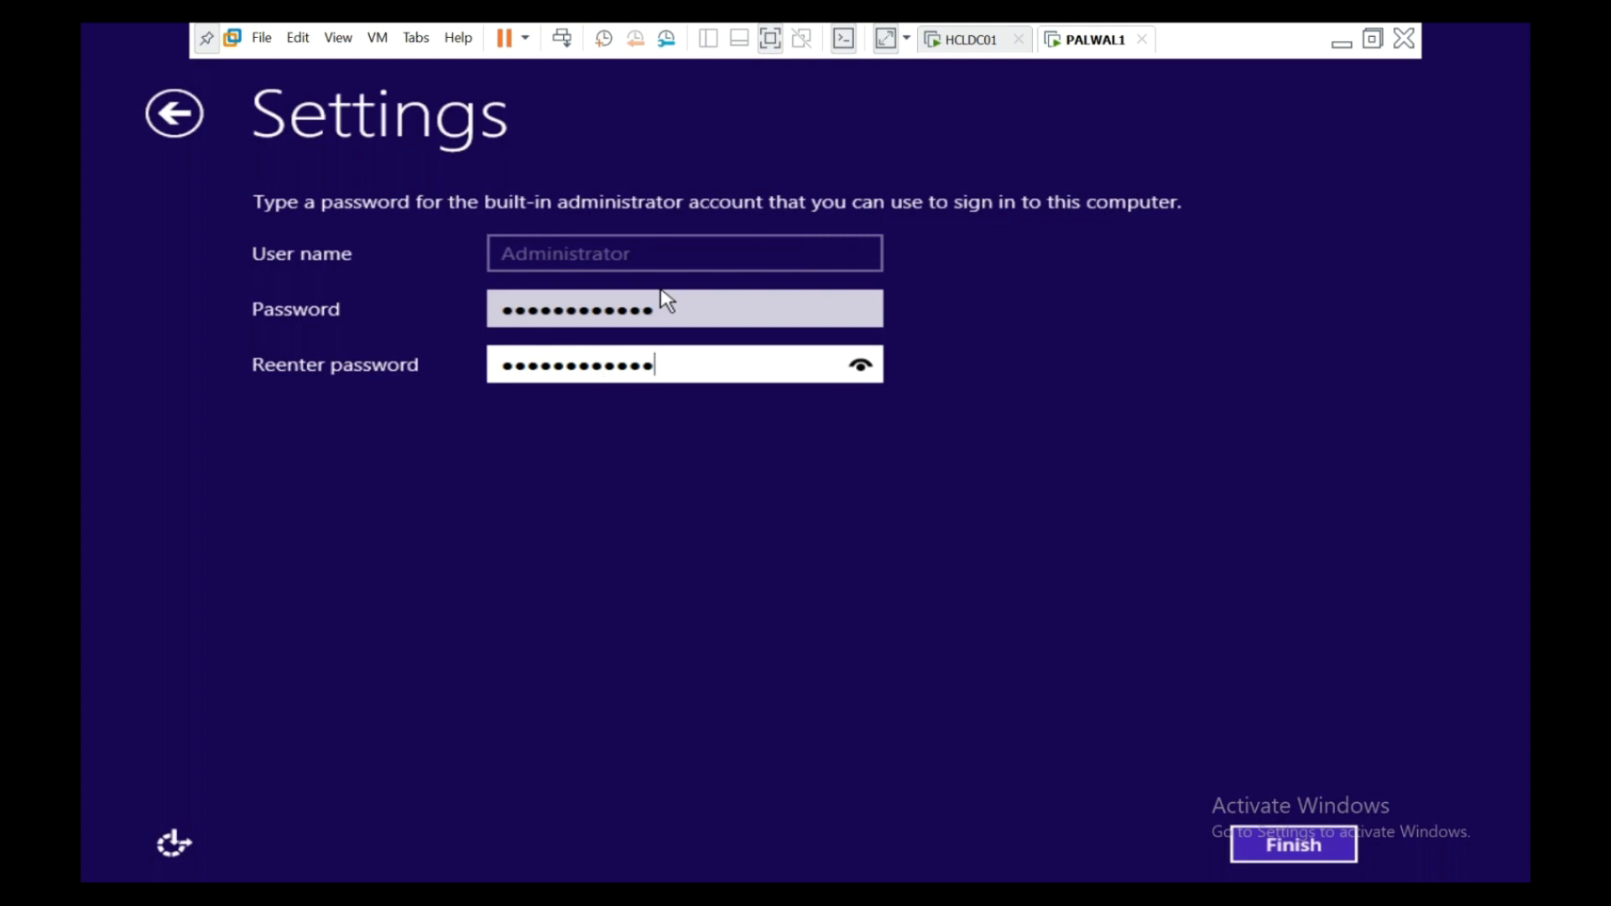
- Fix the re-entered password so both entries match, then finish setup
{"action": "left_click", "coordinate": [864, 366]}
{"action": "left_click", "coordinate": [865, 366]}
{"action": "left_click", "coordinate": [860, 317]}
{"action": "left_click", "coordinate": [654, 374]}
{"action": "key", "text": "BackSpace"}
{"action": "key", "text": "BackSpace"}
{"action": "key", "text": "BackSpace"}
{"action": "type", "text": "123"}
{"action": "left_click", "coordinate": [862, 367]}
{"action": "left_click", "coordinate": [860, 311]}
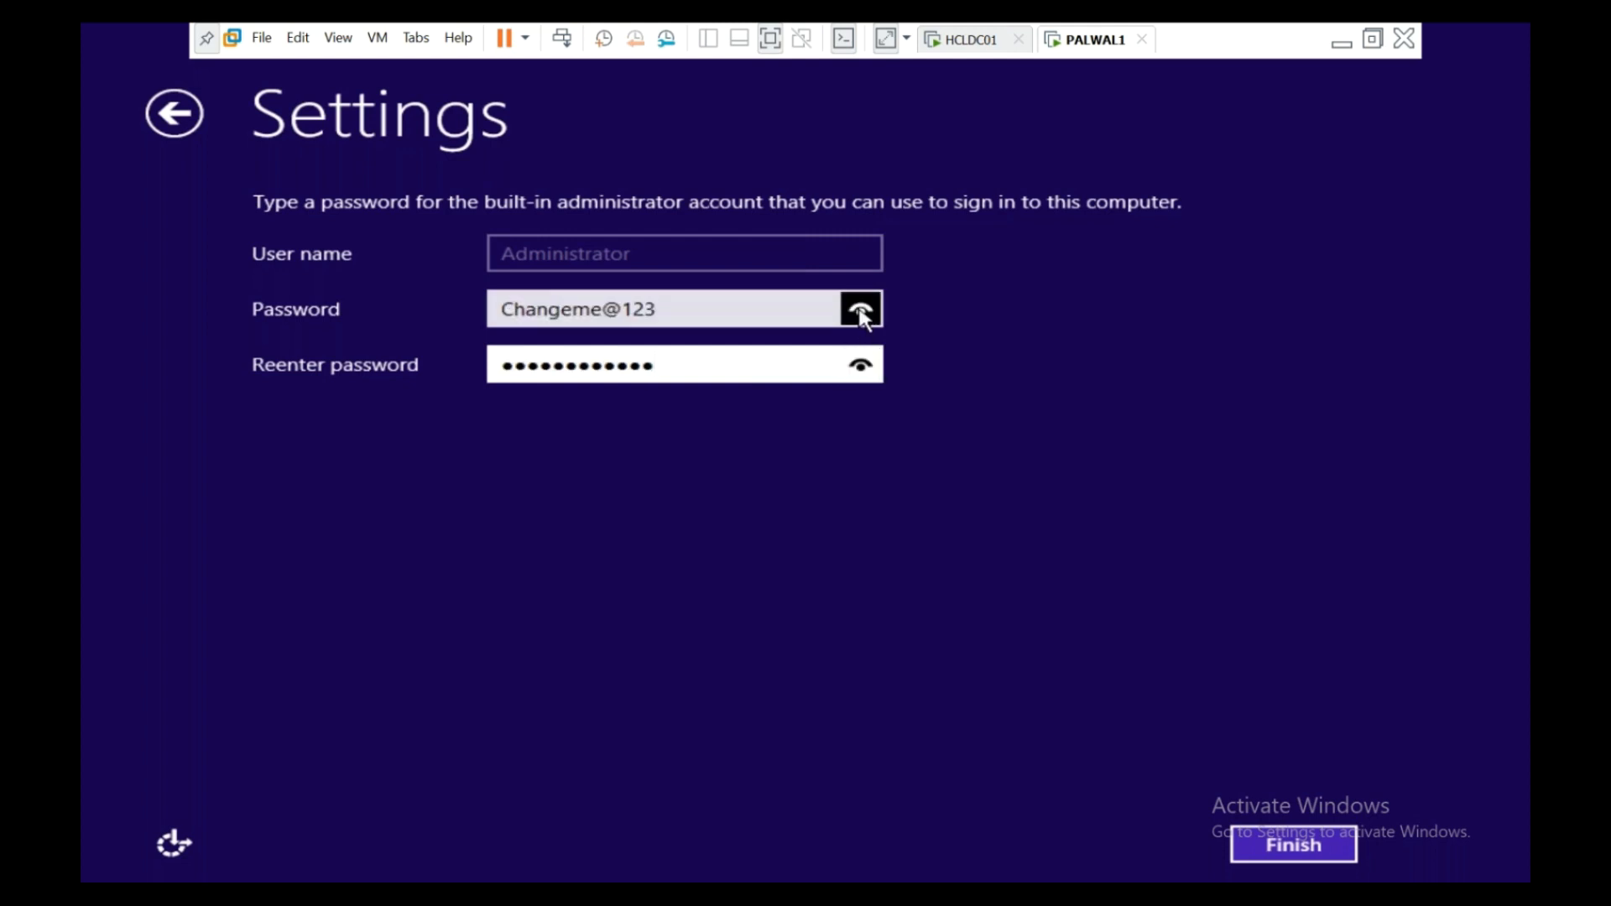
{"action": "left_click", "coordinate": [1259, 844]}
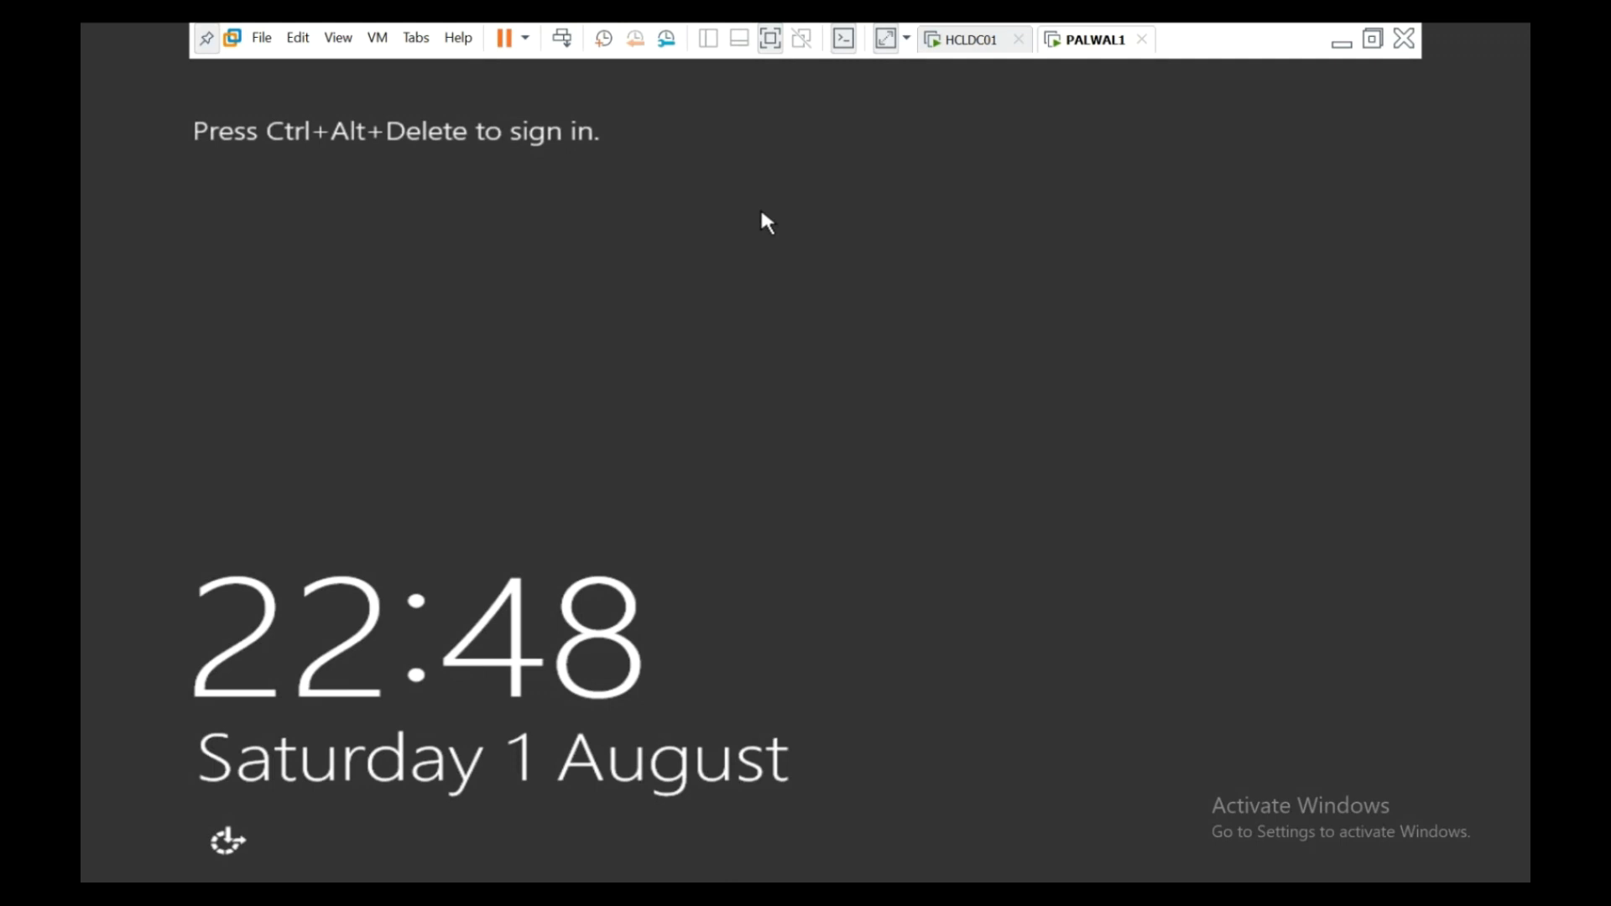
- Send Ctrl+Alt+Del, choose the Administrator tile and sign in with its password
{"action": "left_click", "coordinate": [561, 37]}
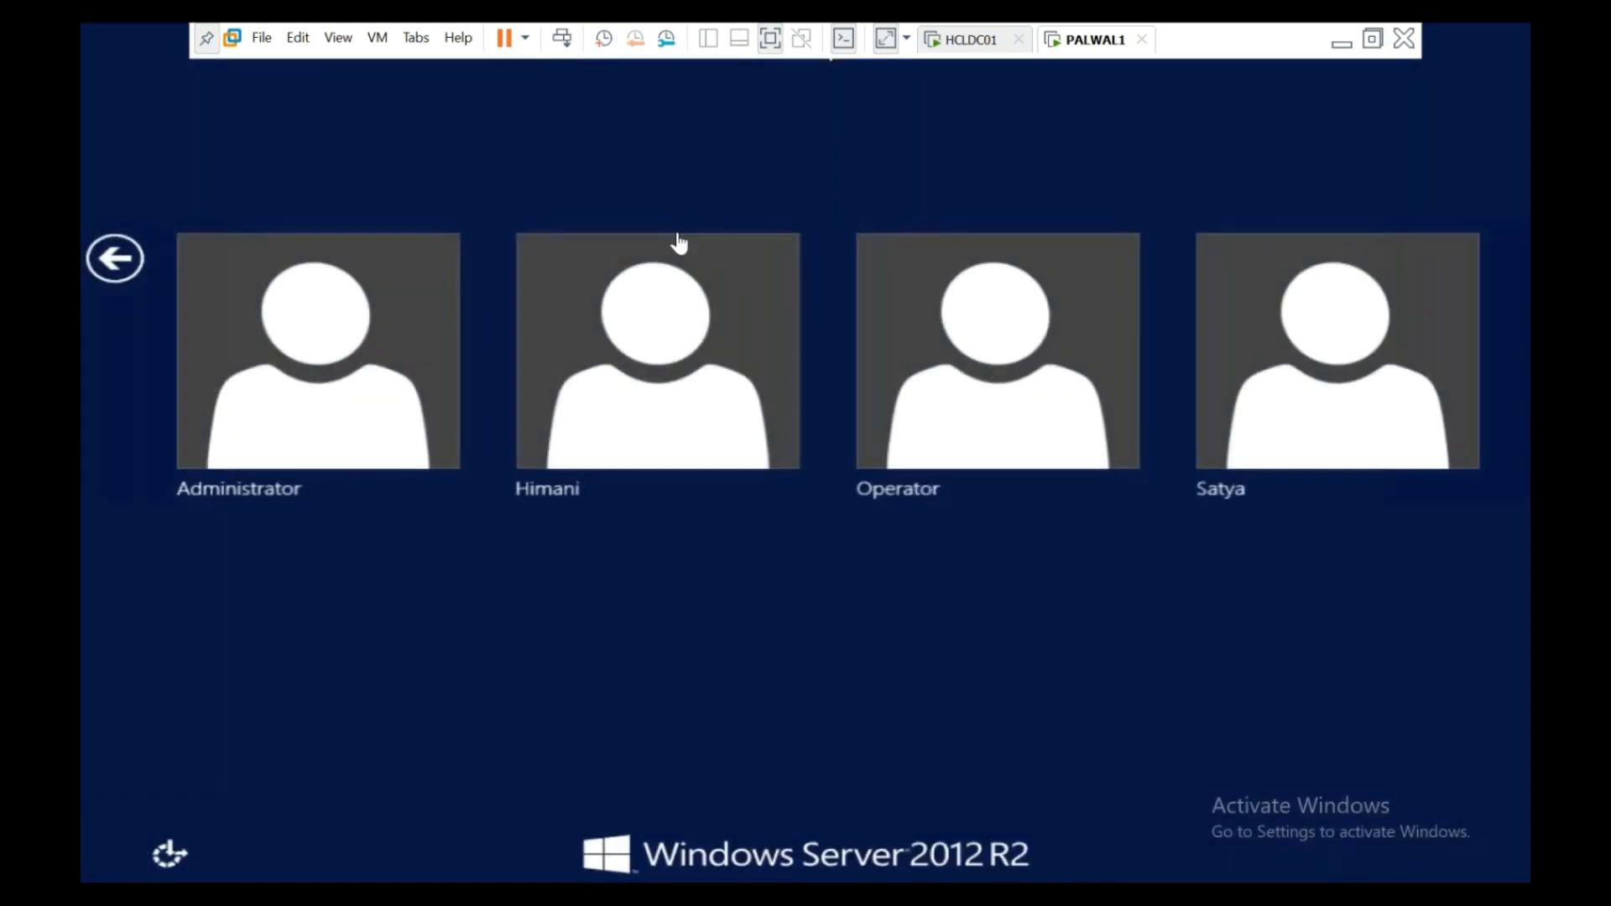
{"action": "left_click", "coordinate": [362, 363]}
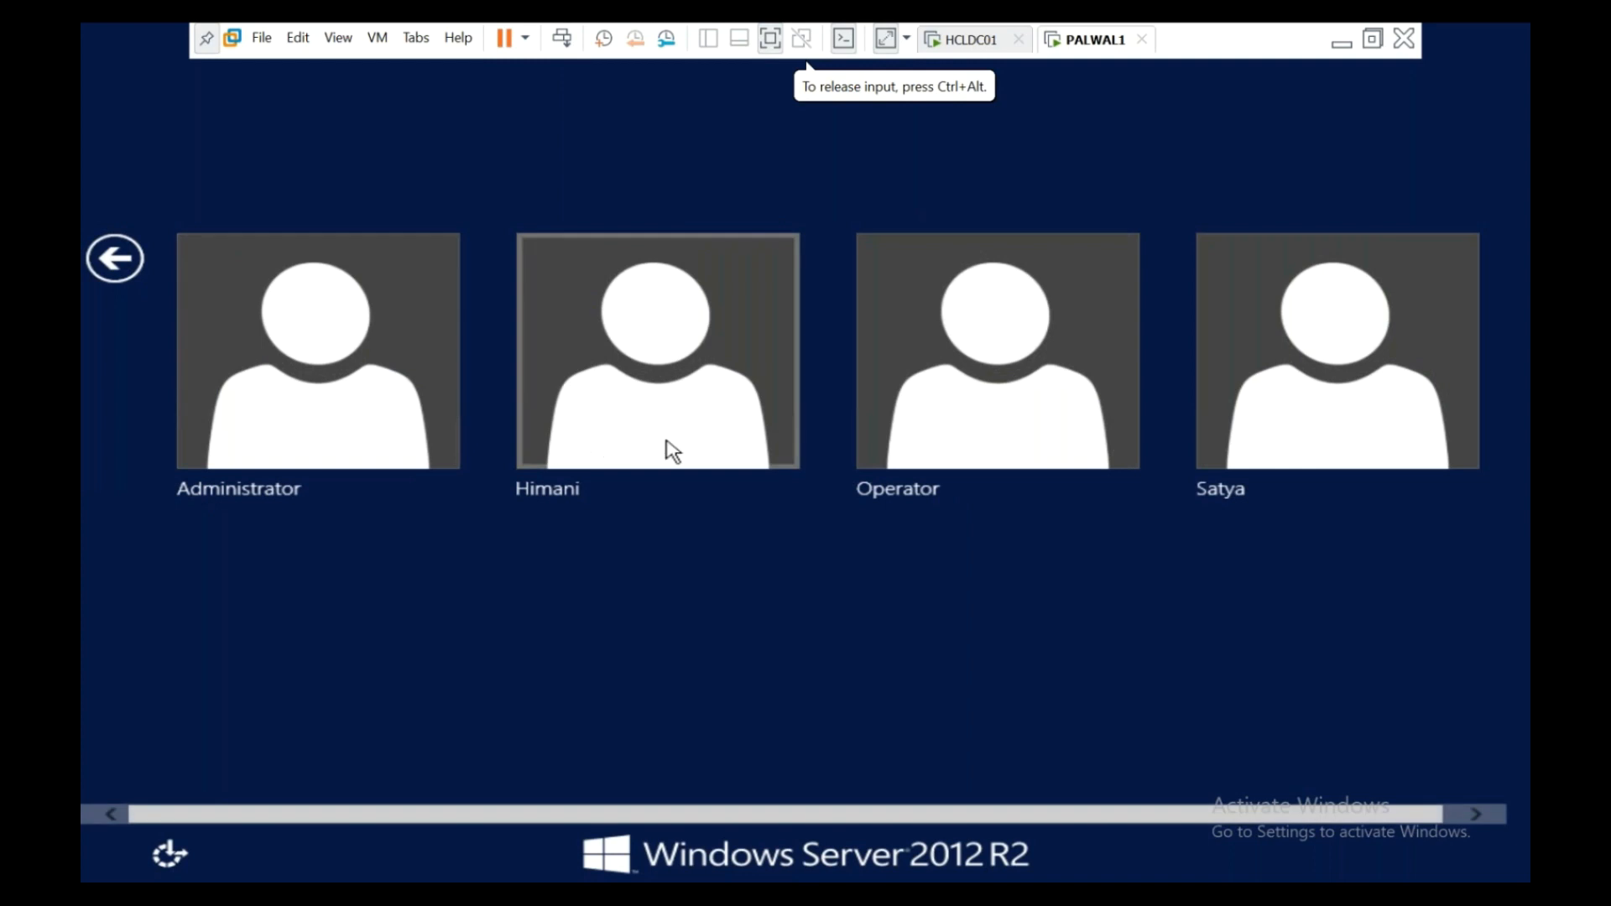
{"action": "left_click", "coordinate": [404, 367]}
{"action": "type", "text": "*********"}
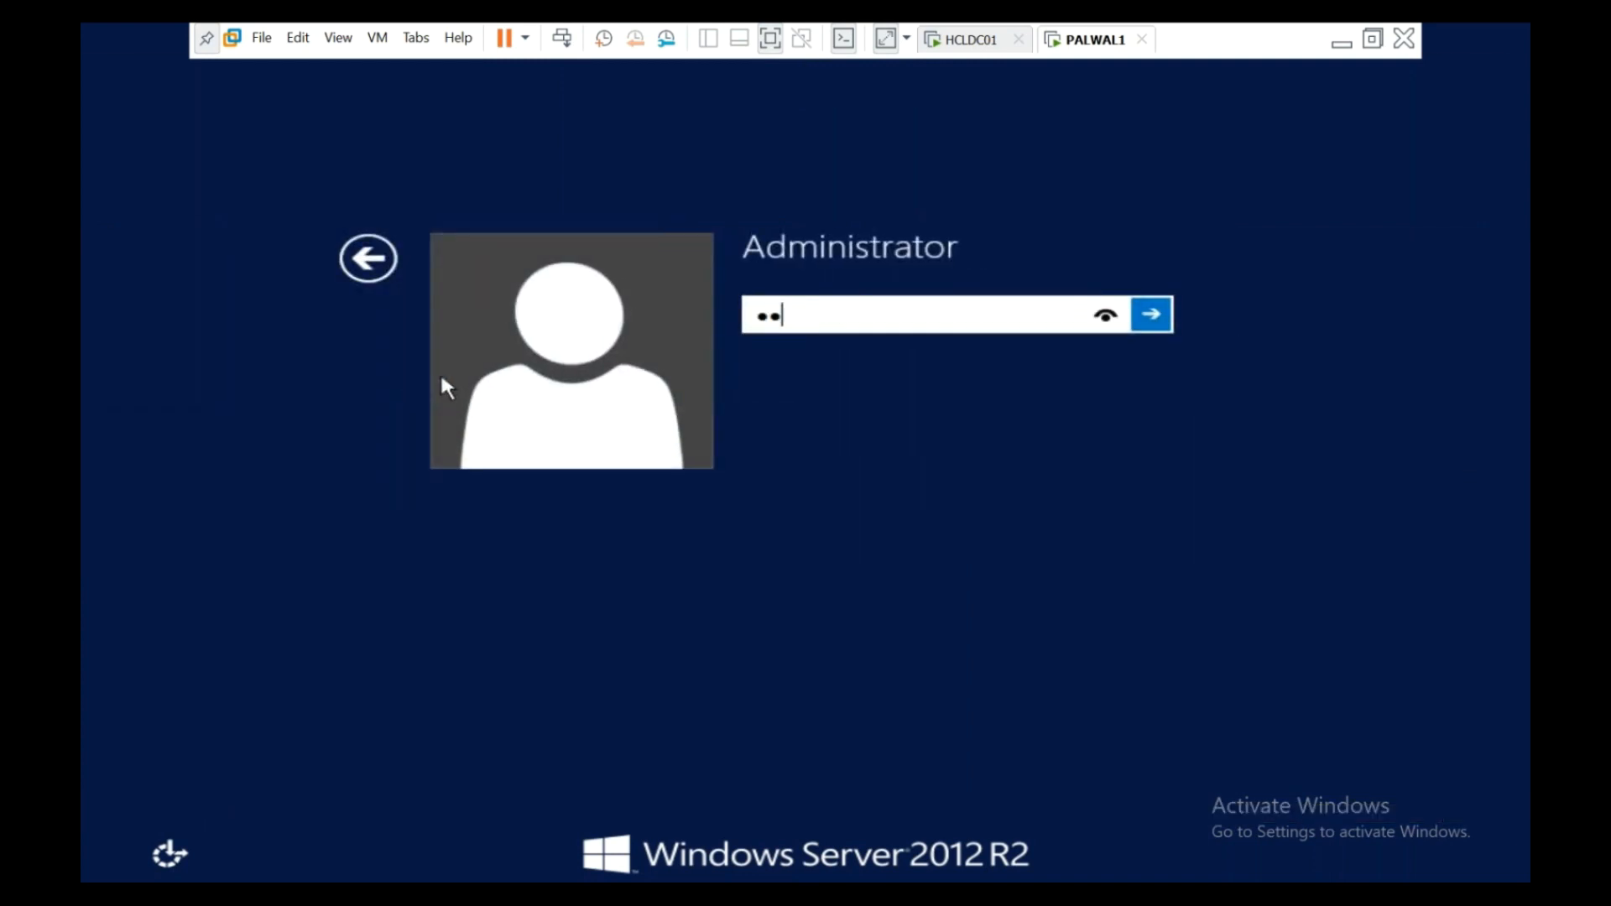
{"action": "type", "text": "****"}
{"action": "key", "text": "Return"}
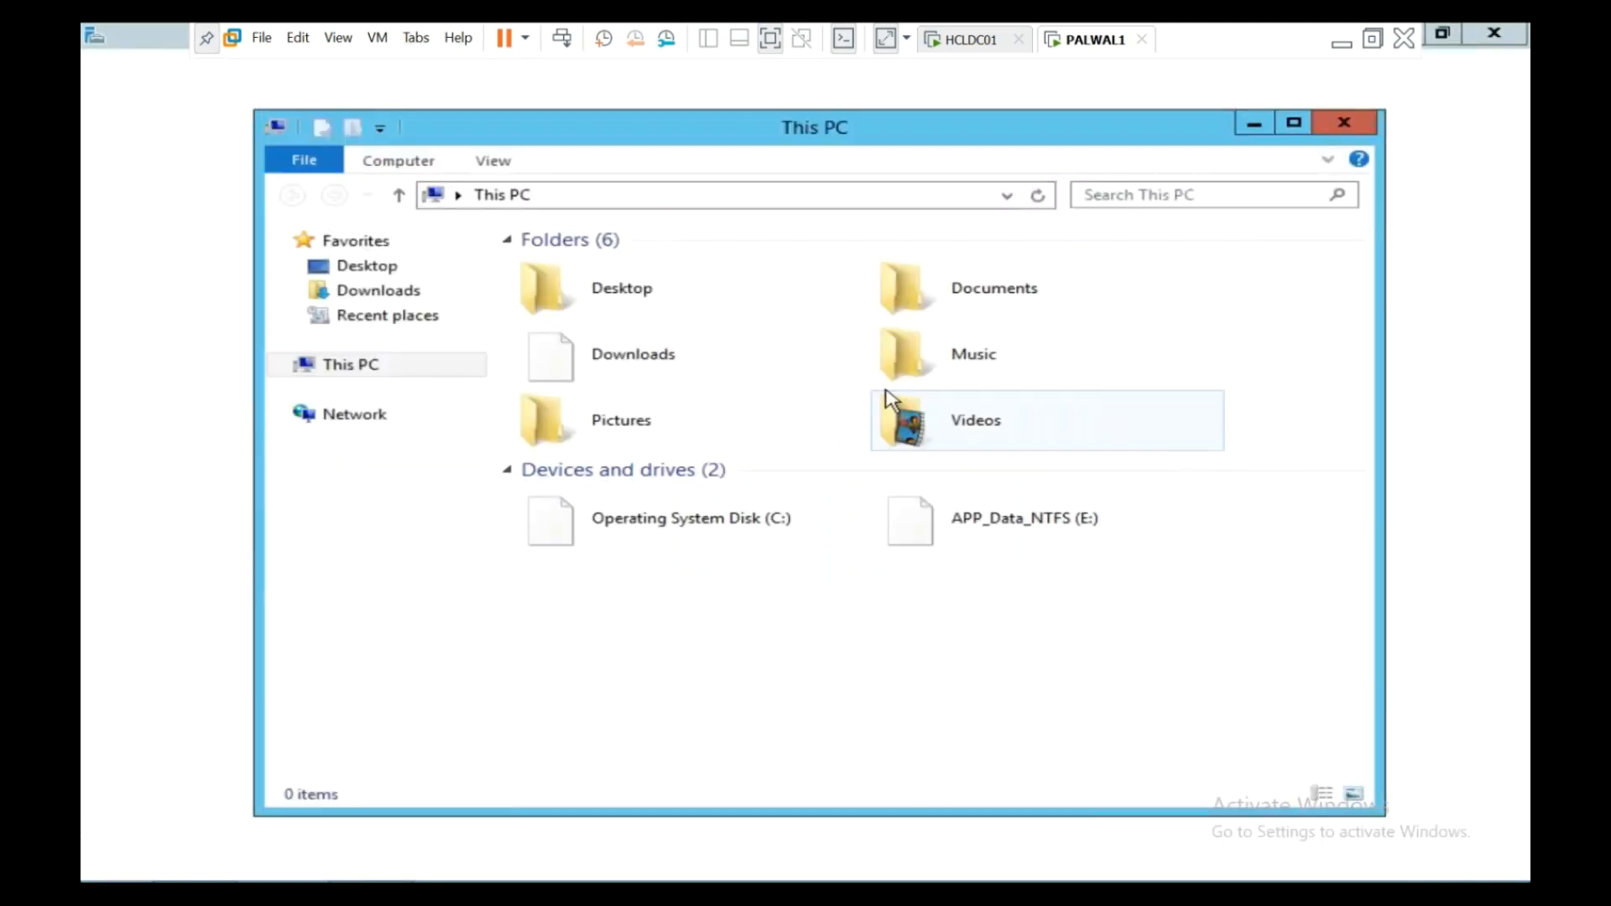
- Open System Properties from This PC's Advanced system settings, then bring up a Run box
{"action": "right_click", "coordinate": [364, 363]}
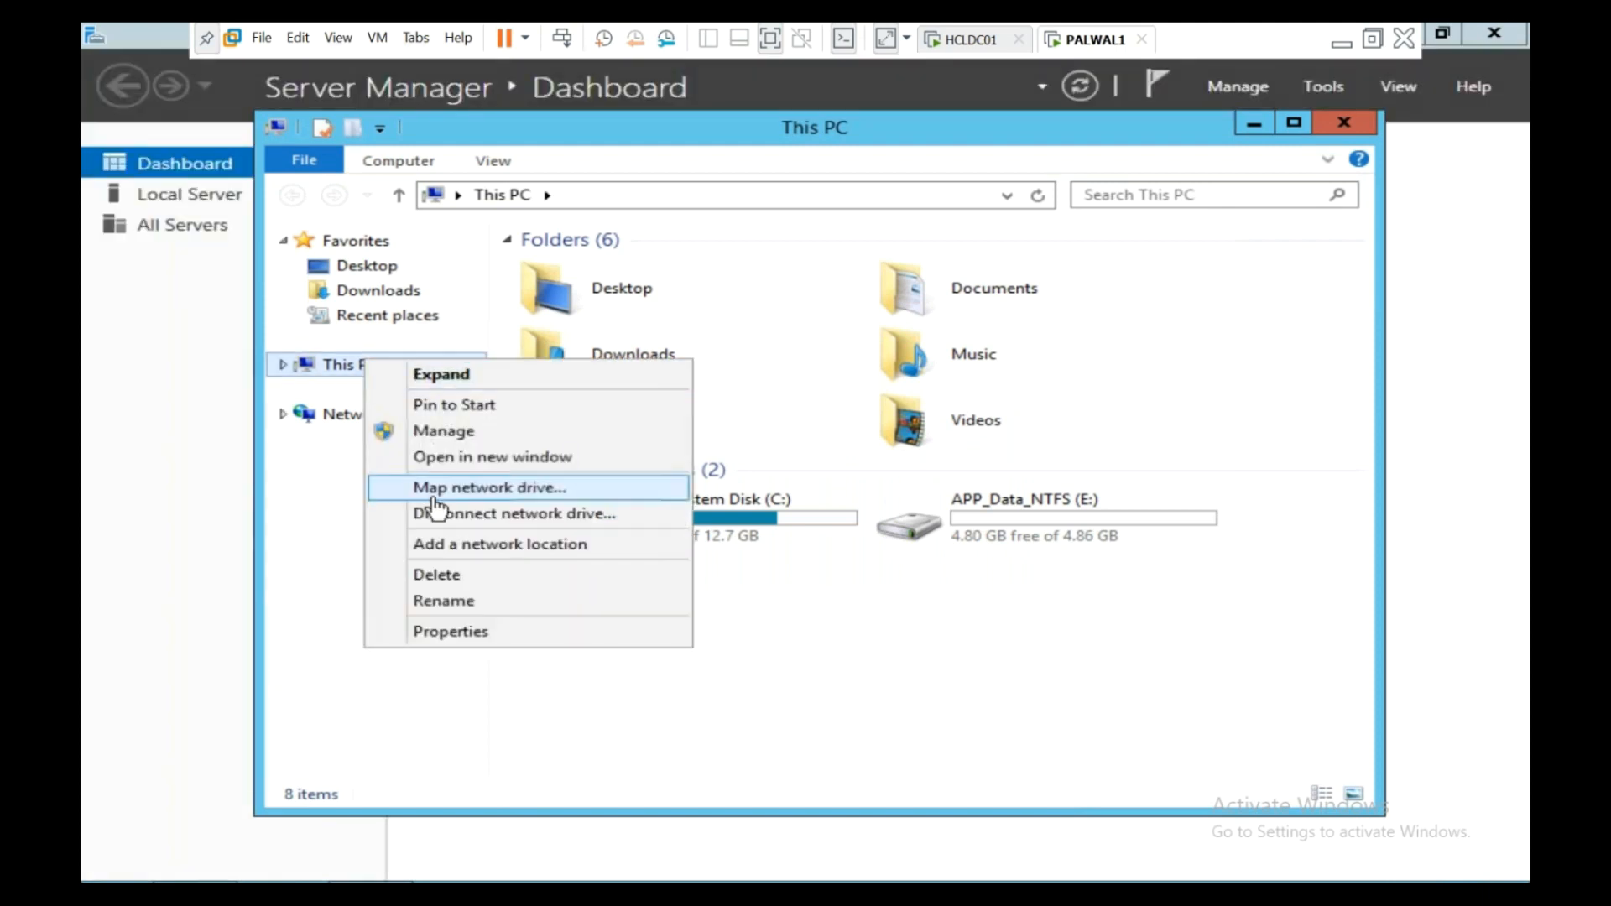
{"action": "left_click", "coordinate": [495, 635]}
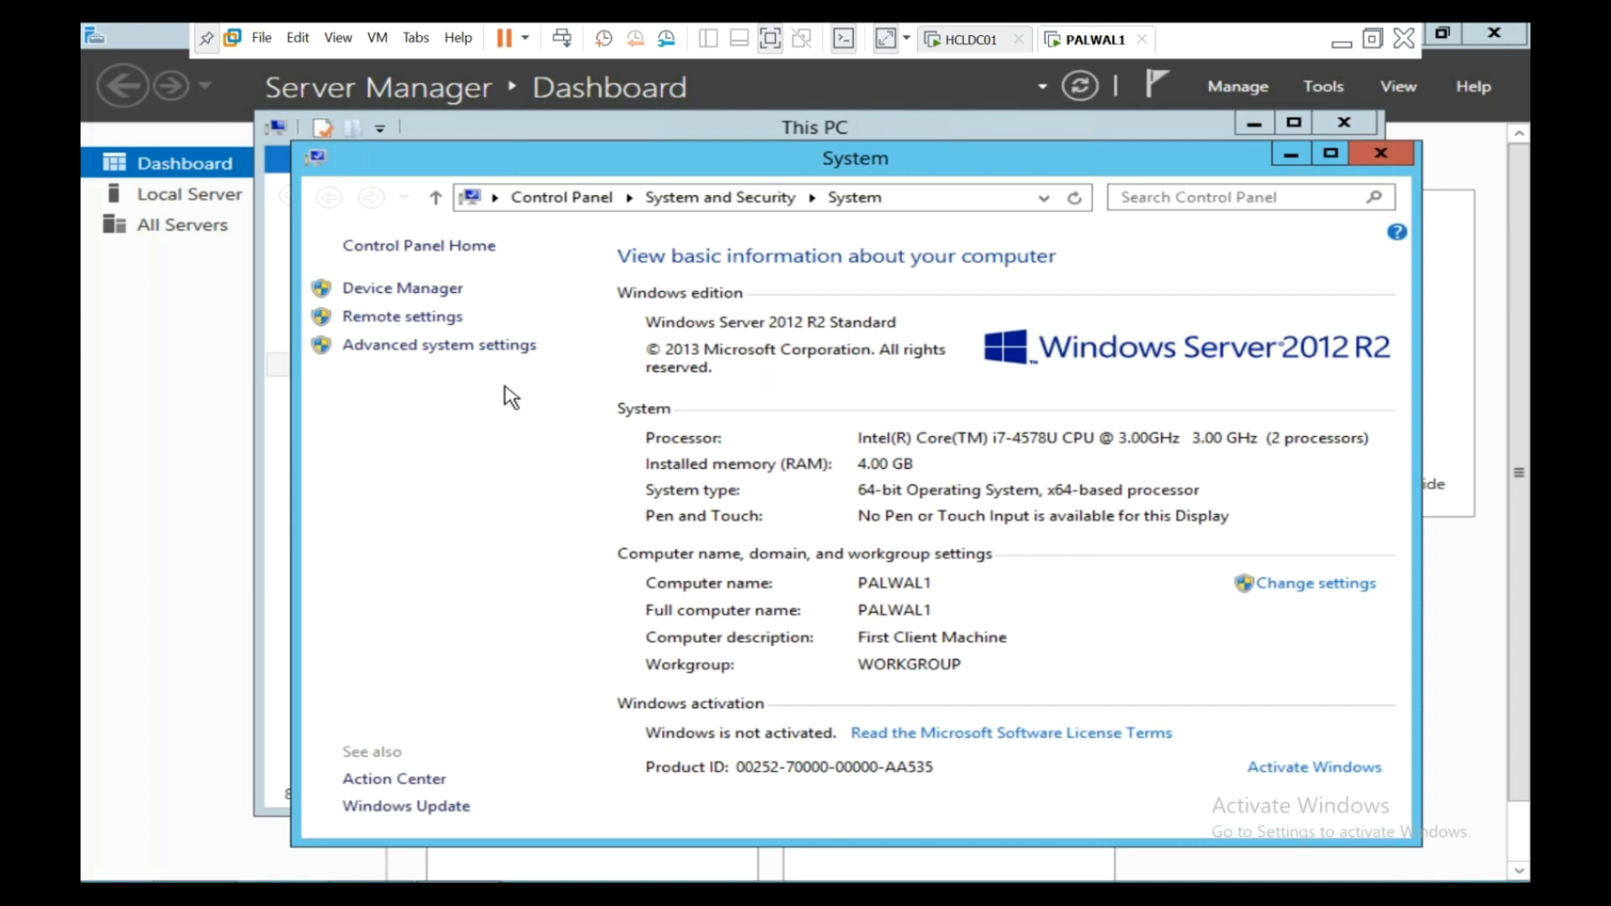
{"action": "left_click", "coordinate": [501, 346]}
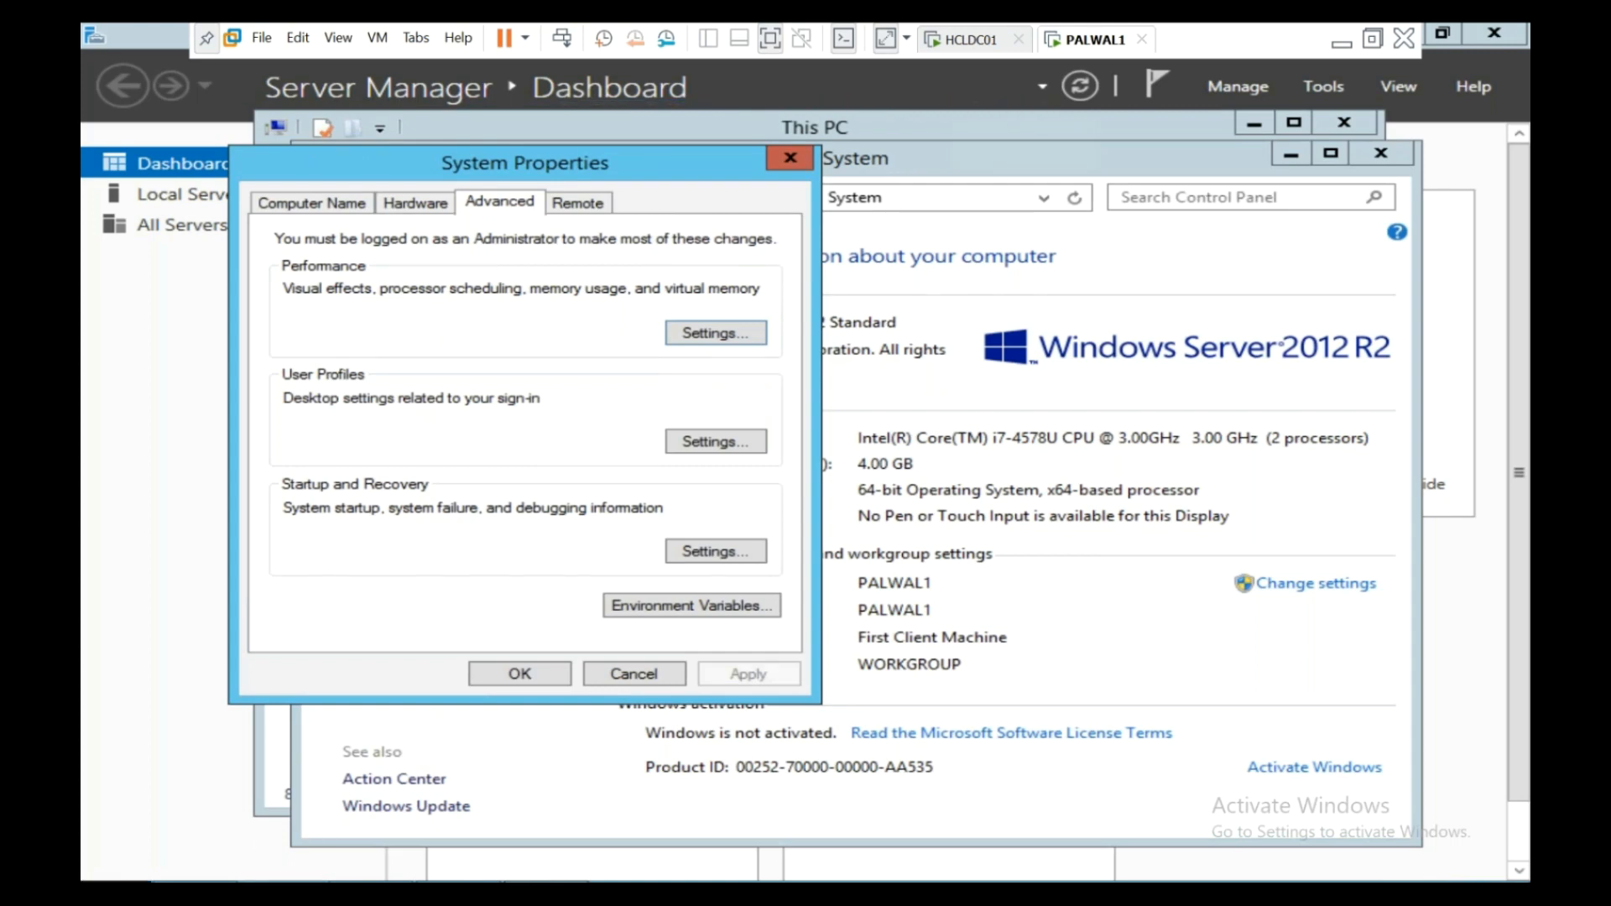
{"action": "key", "text": "super+x"}
{"action": "left_click", "coordinate": [198, 821]}
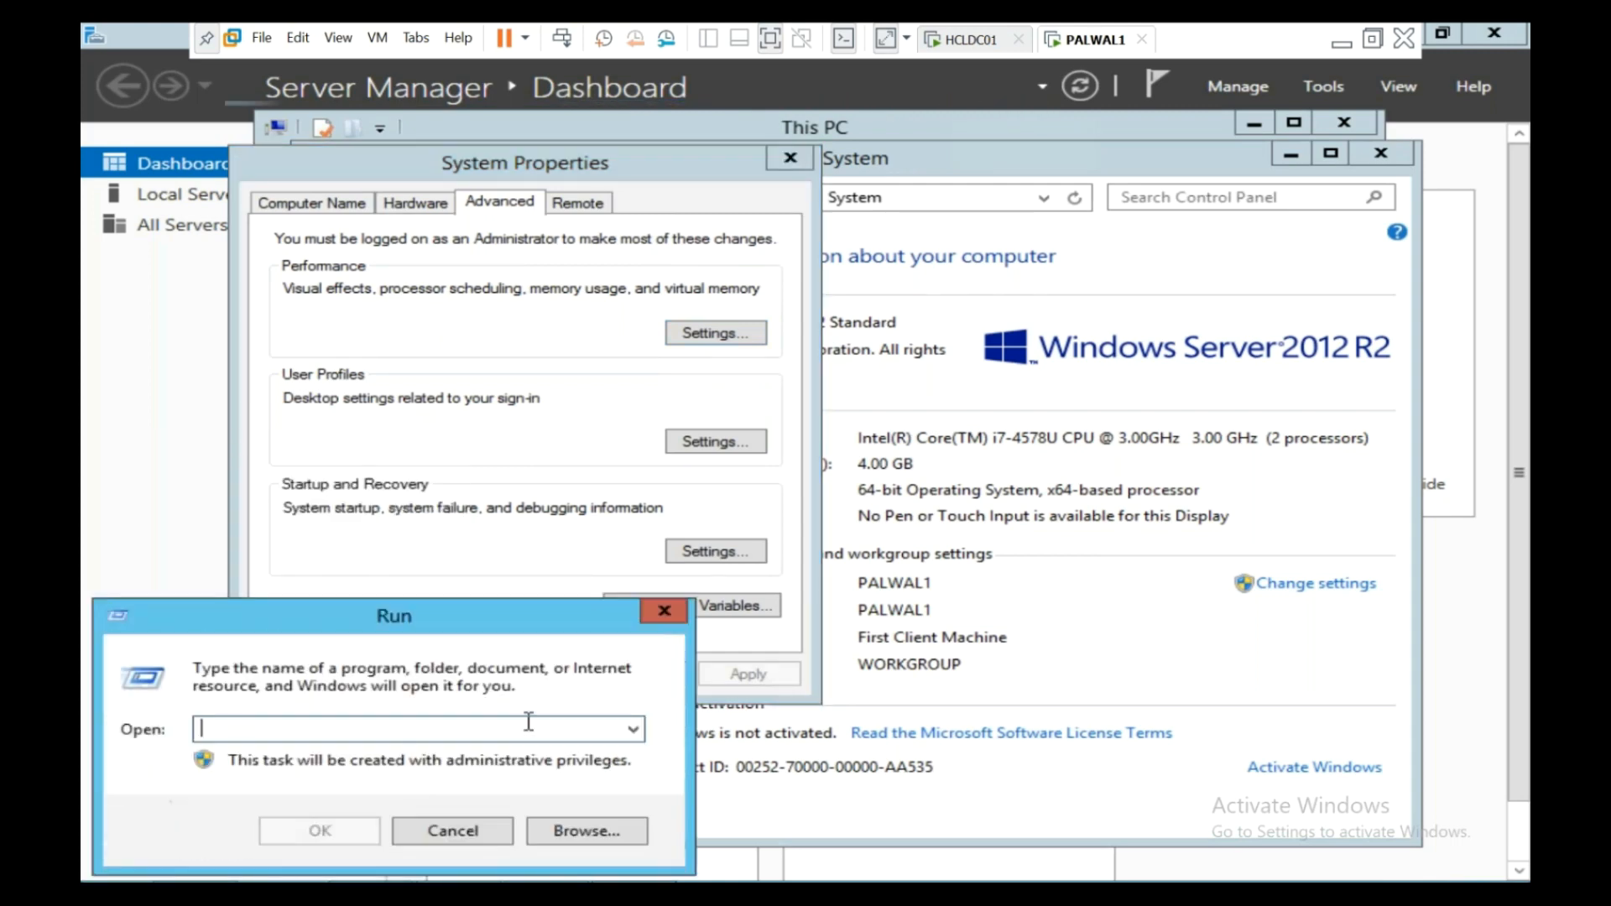
- In cmd, run ipconfig (192.168.1.150), ping 192.168.1.111 successfully, then minimize the console
{"action": "type", "text": "cmd"}
{"action": "key", "text": "Return"}
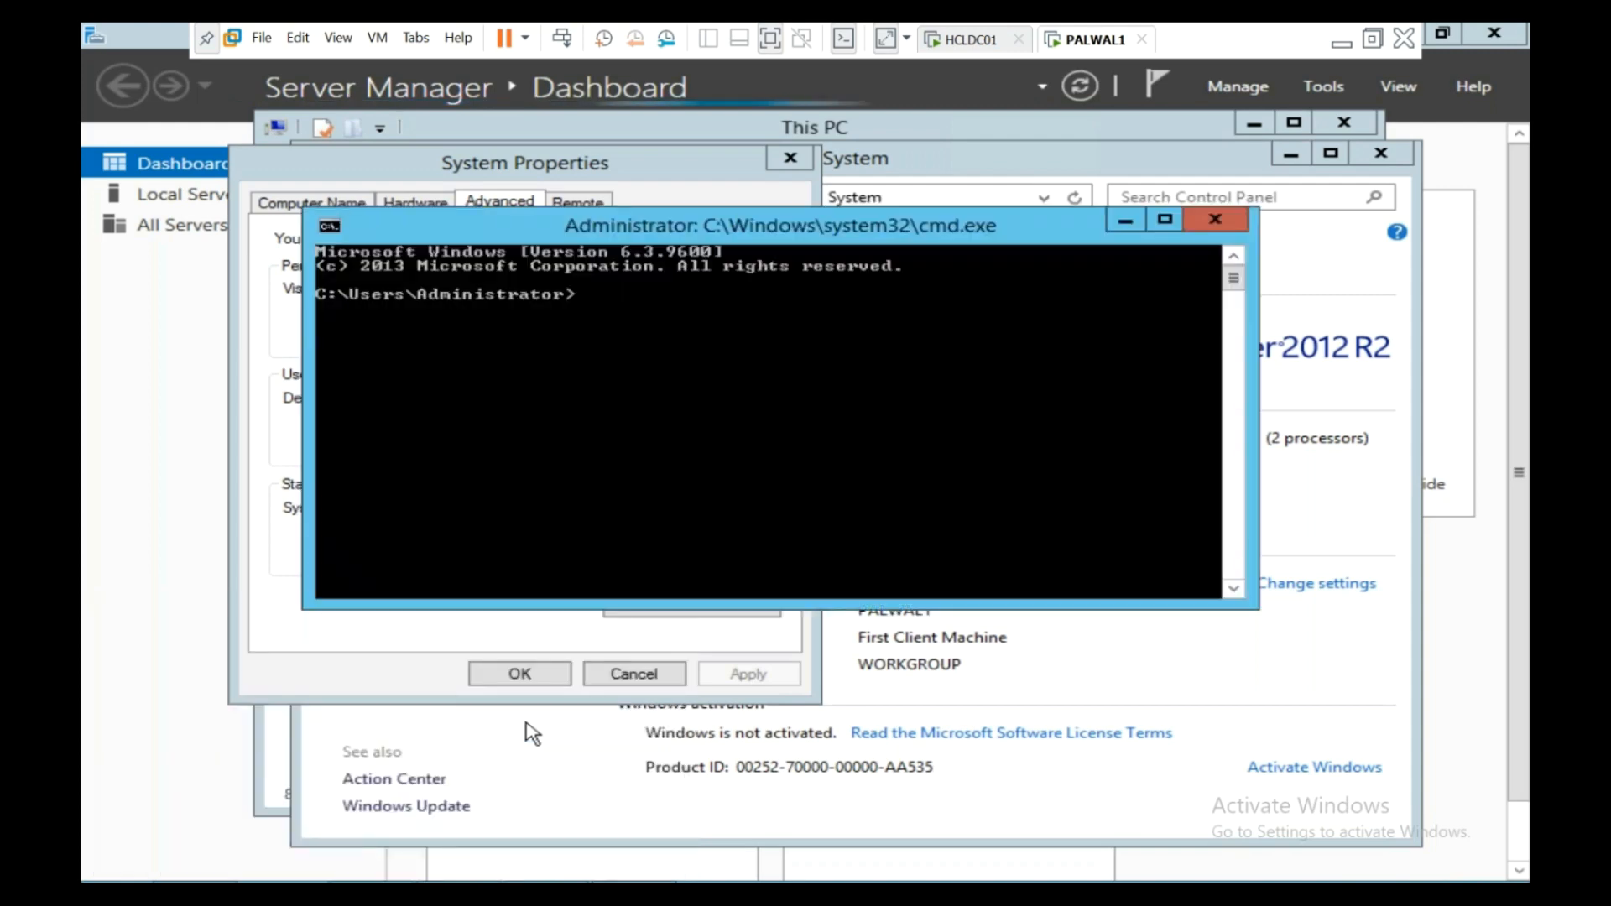
{"action": "type", "text": "ipconfig"}
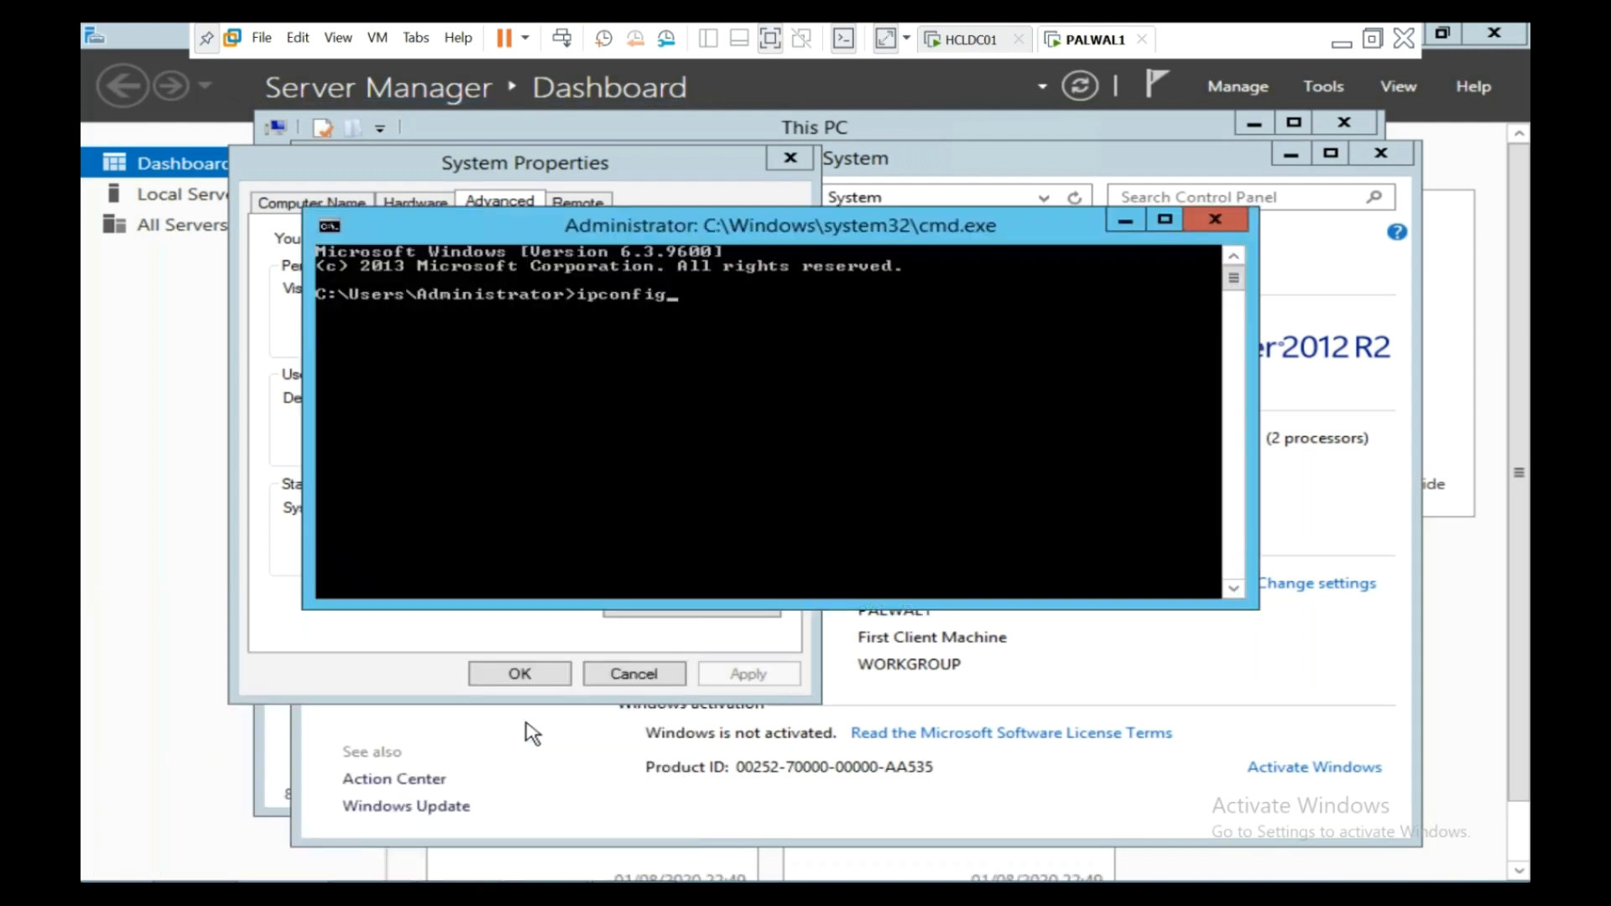
{"action": "key", "text": "Return"}
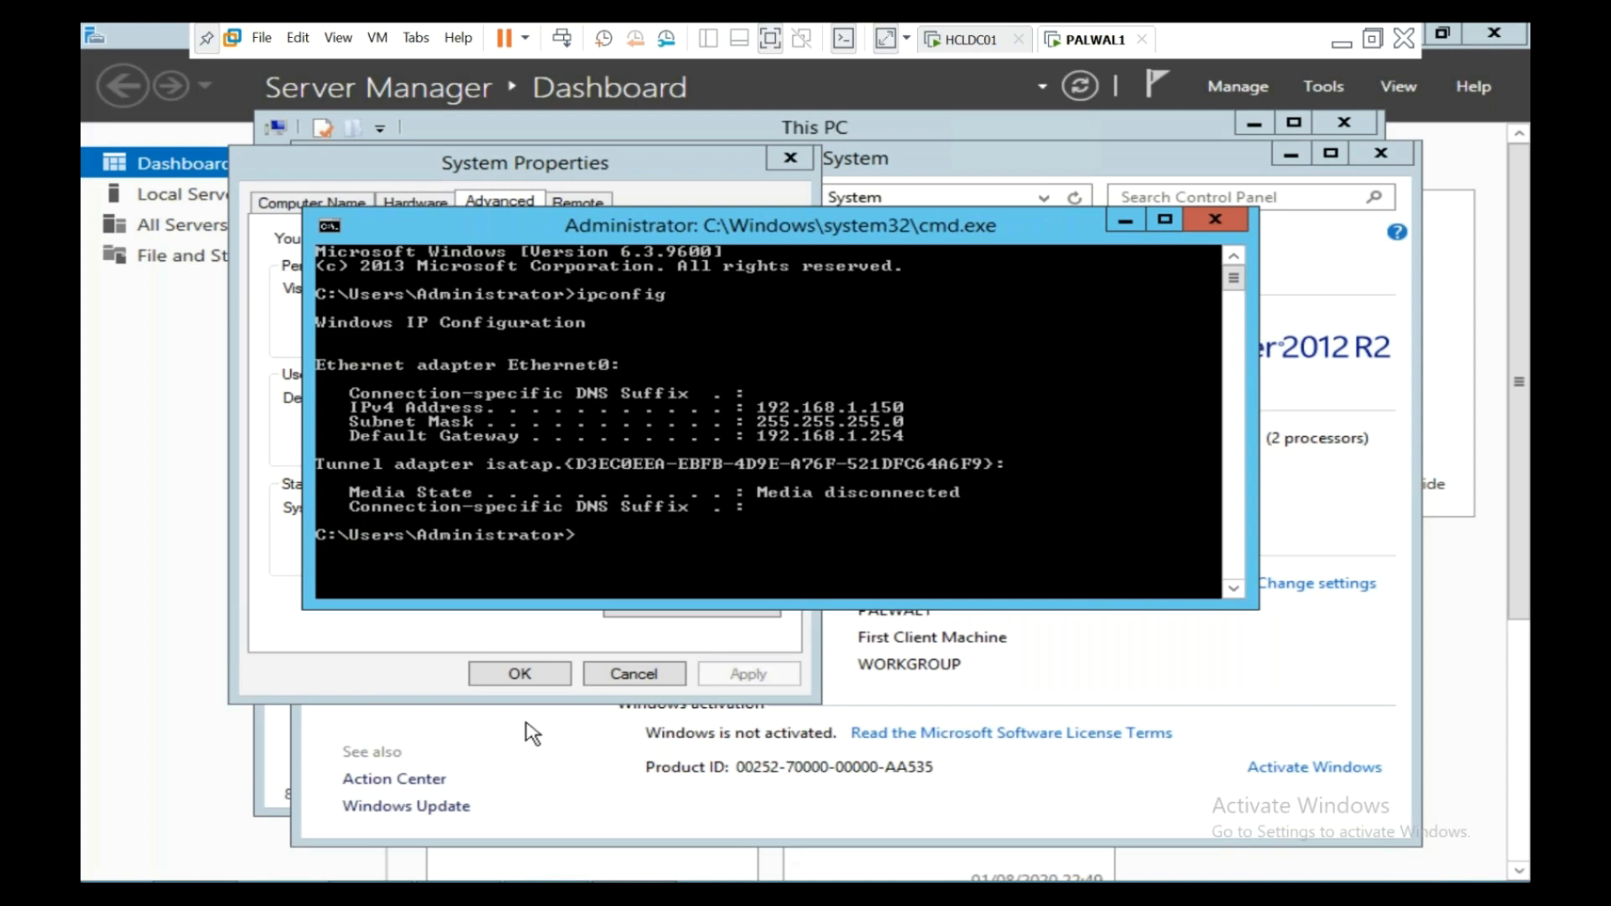
{"action": "type", "text": "ping 192.168.1.111"}
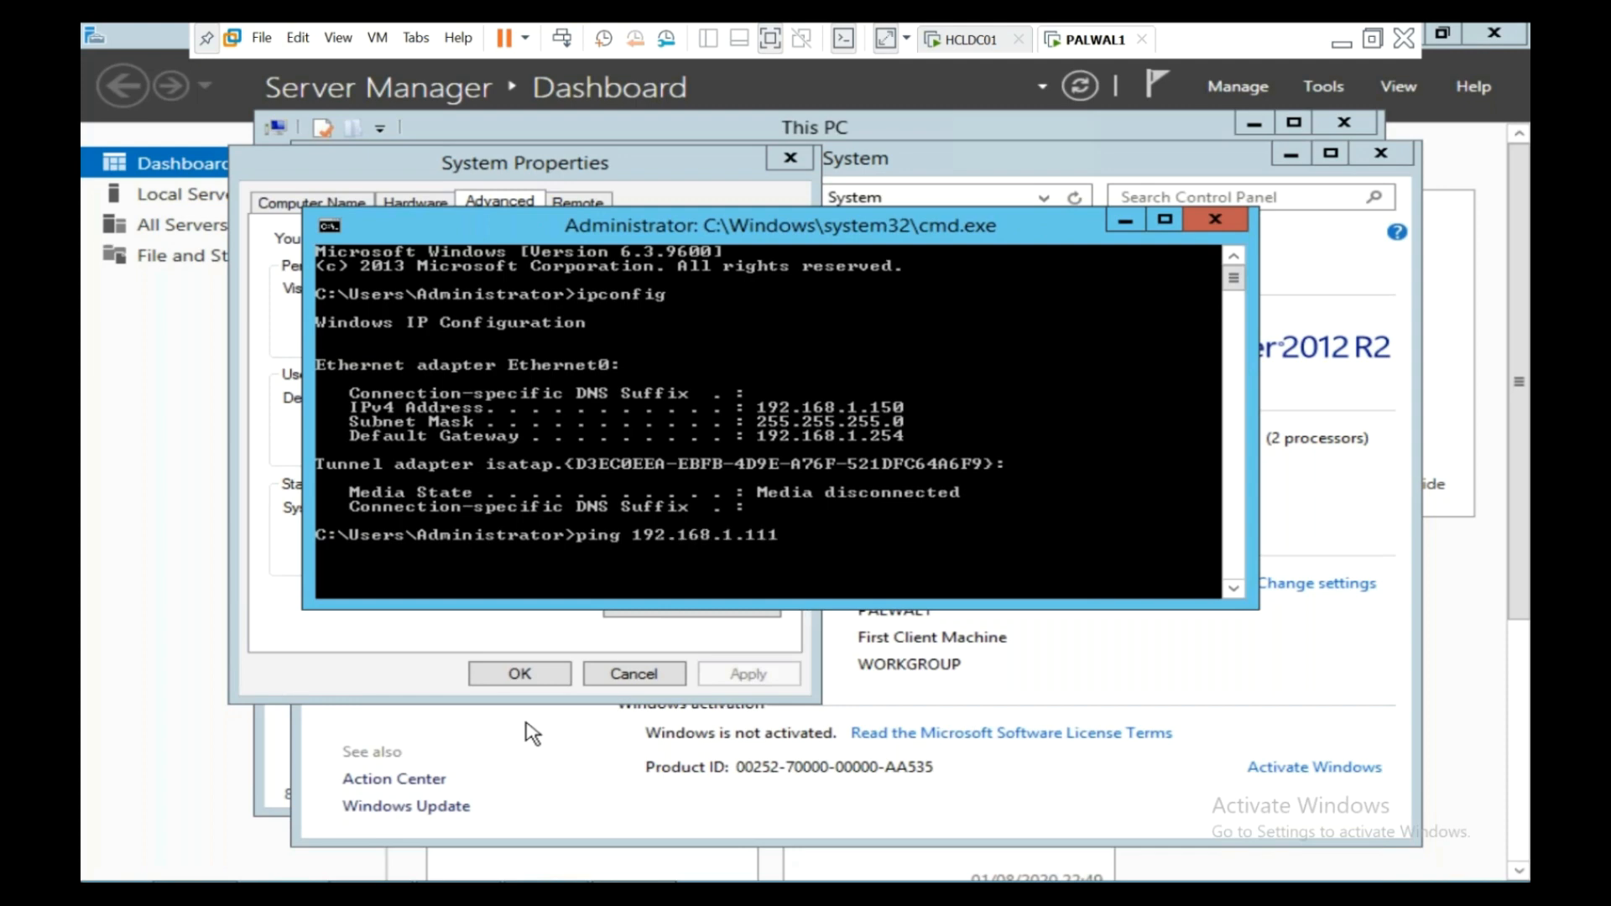
{"action": "key", "text": "Return"}
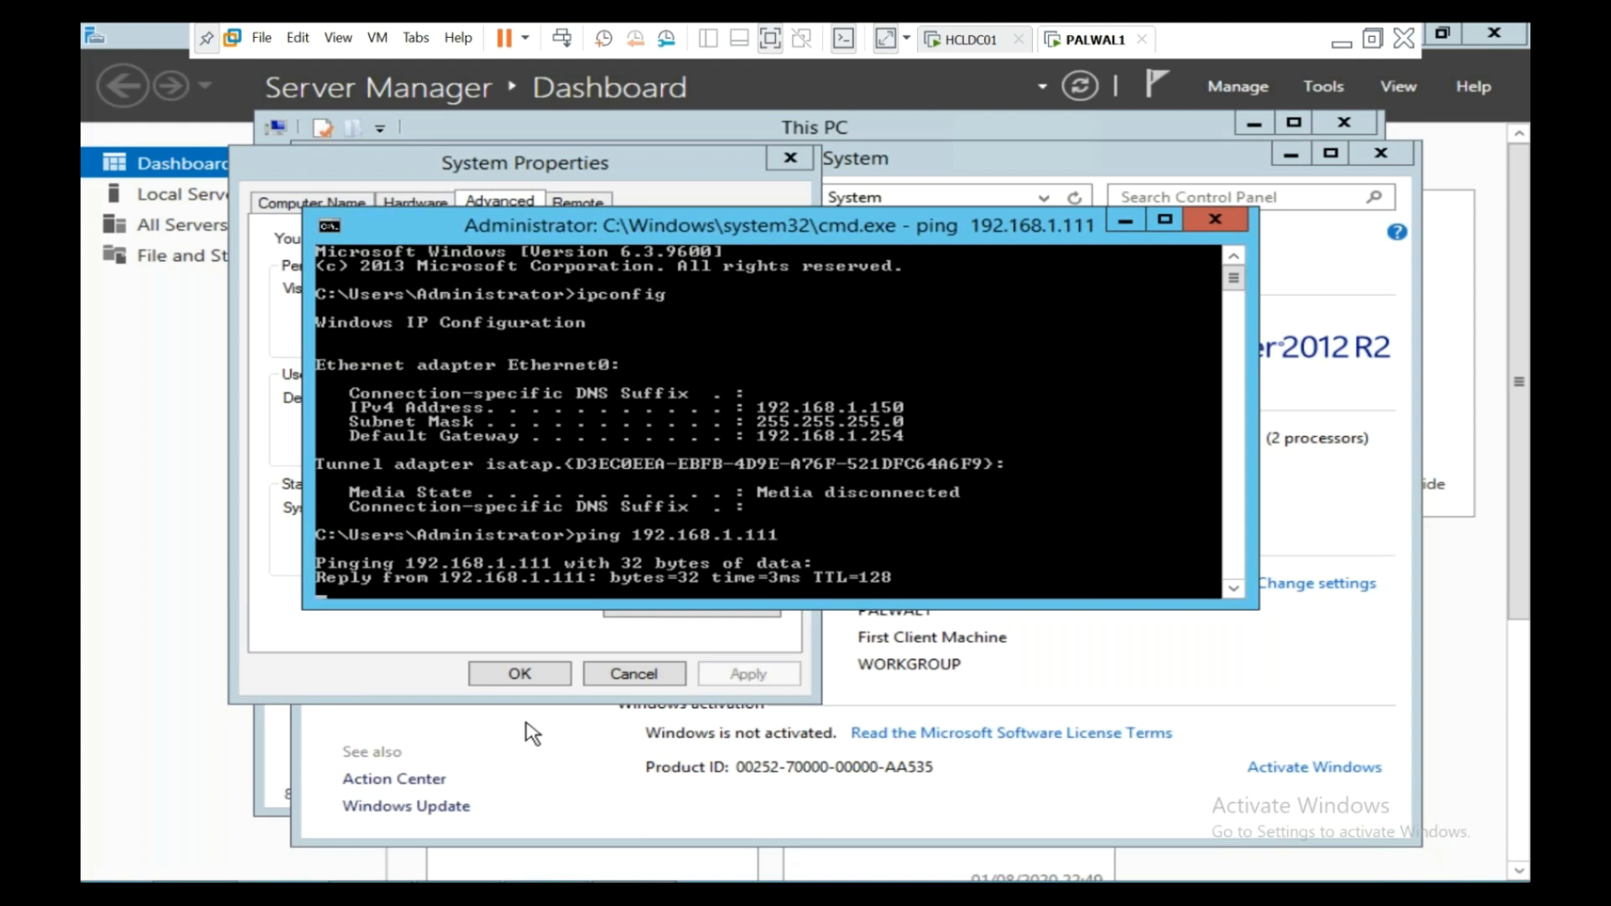
{"action": "key", "text": "ctrl+c"}
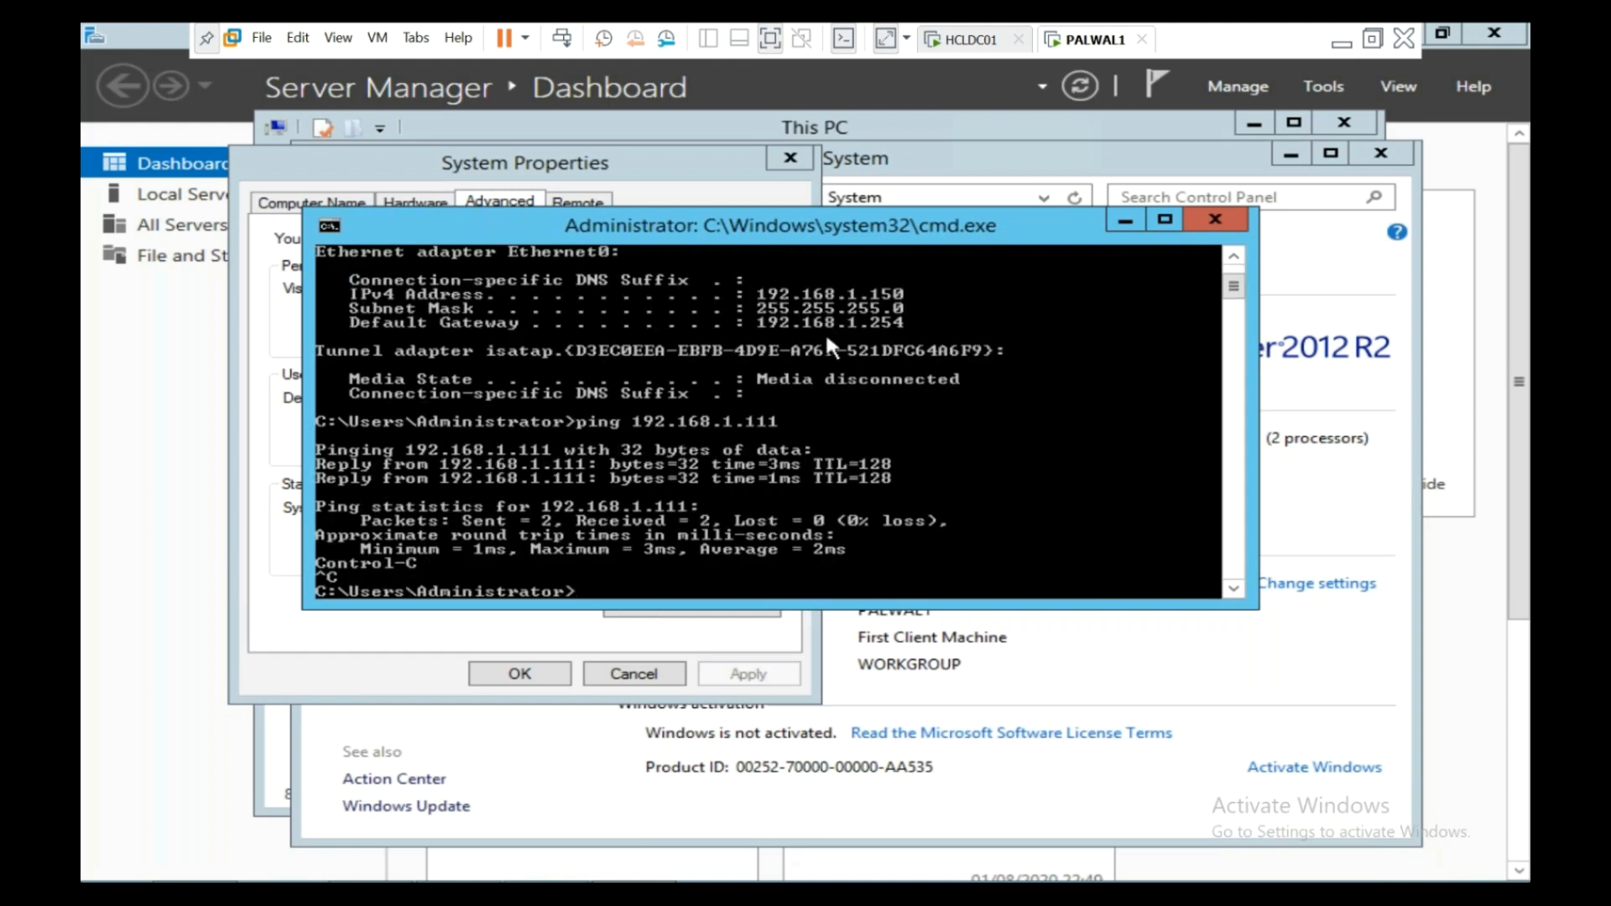
{"action": "left_click", "coordinate": [1125, 222]}
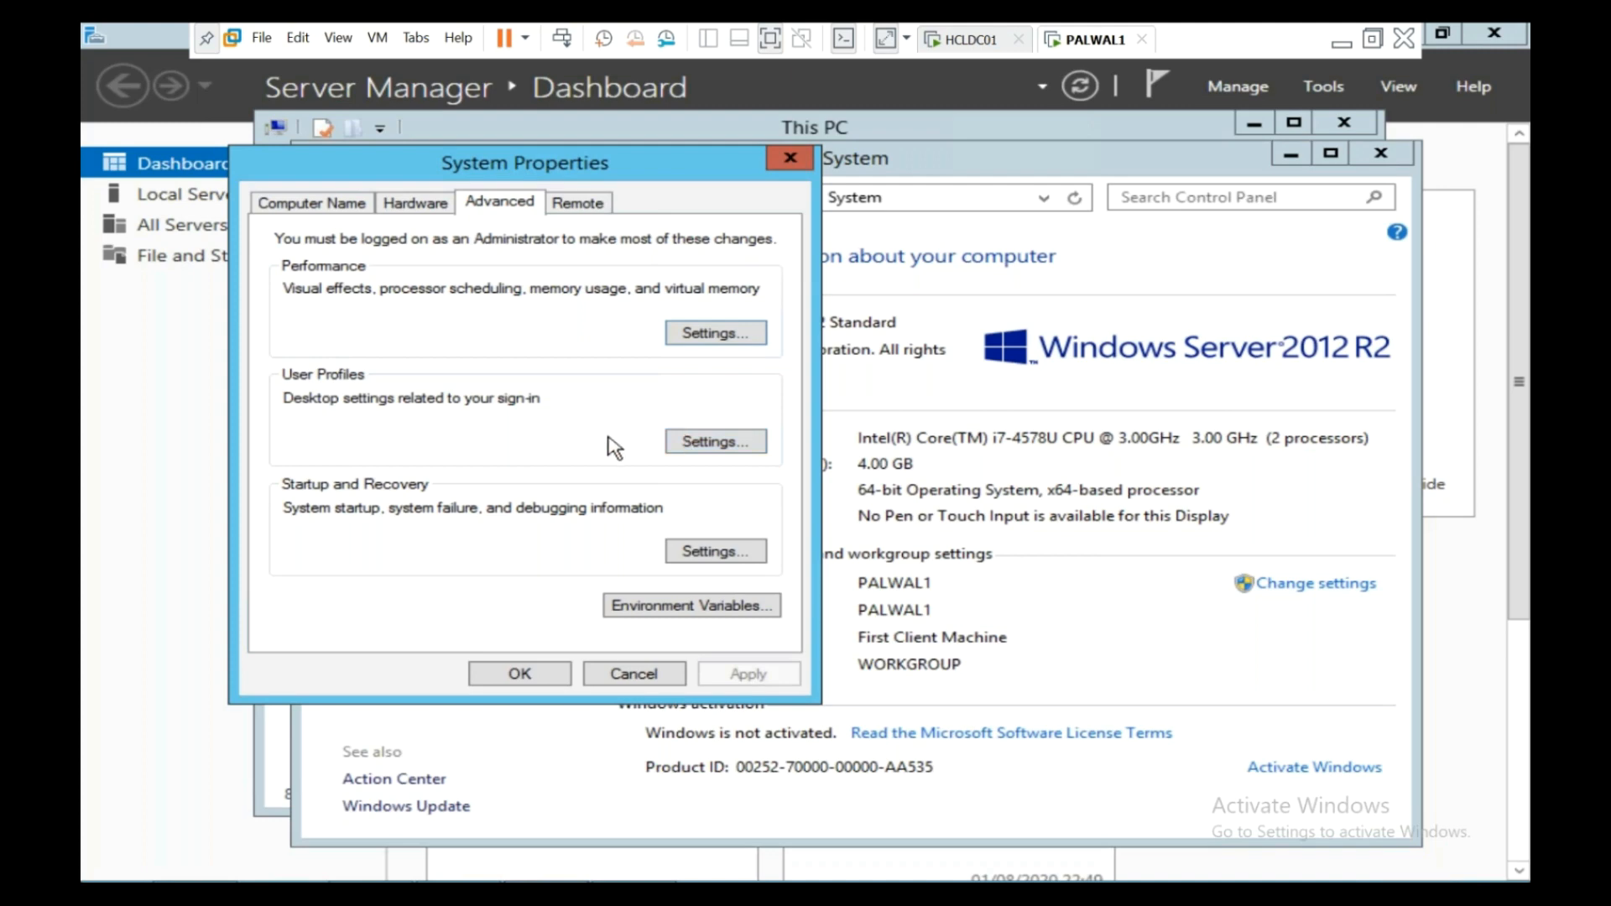
- On the Computer Name tab, set the computer to join domain HCL.COM
{"action": "left_click", "coordinate": [332, 209]}
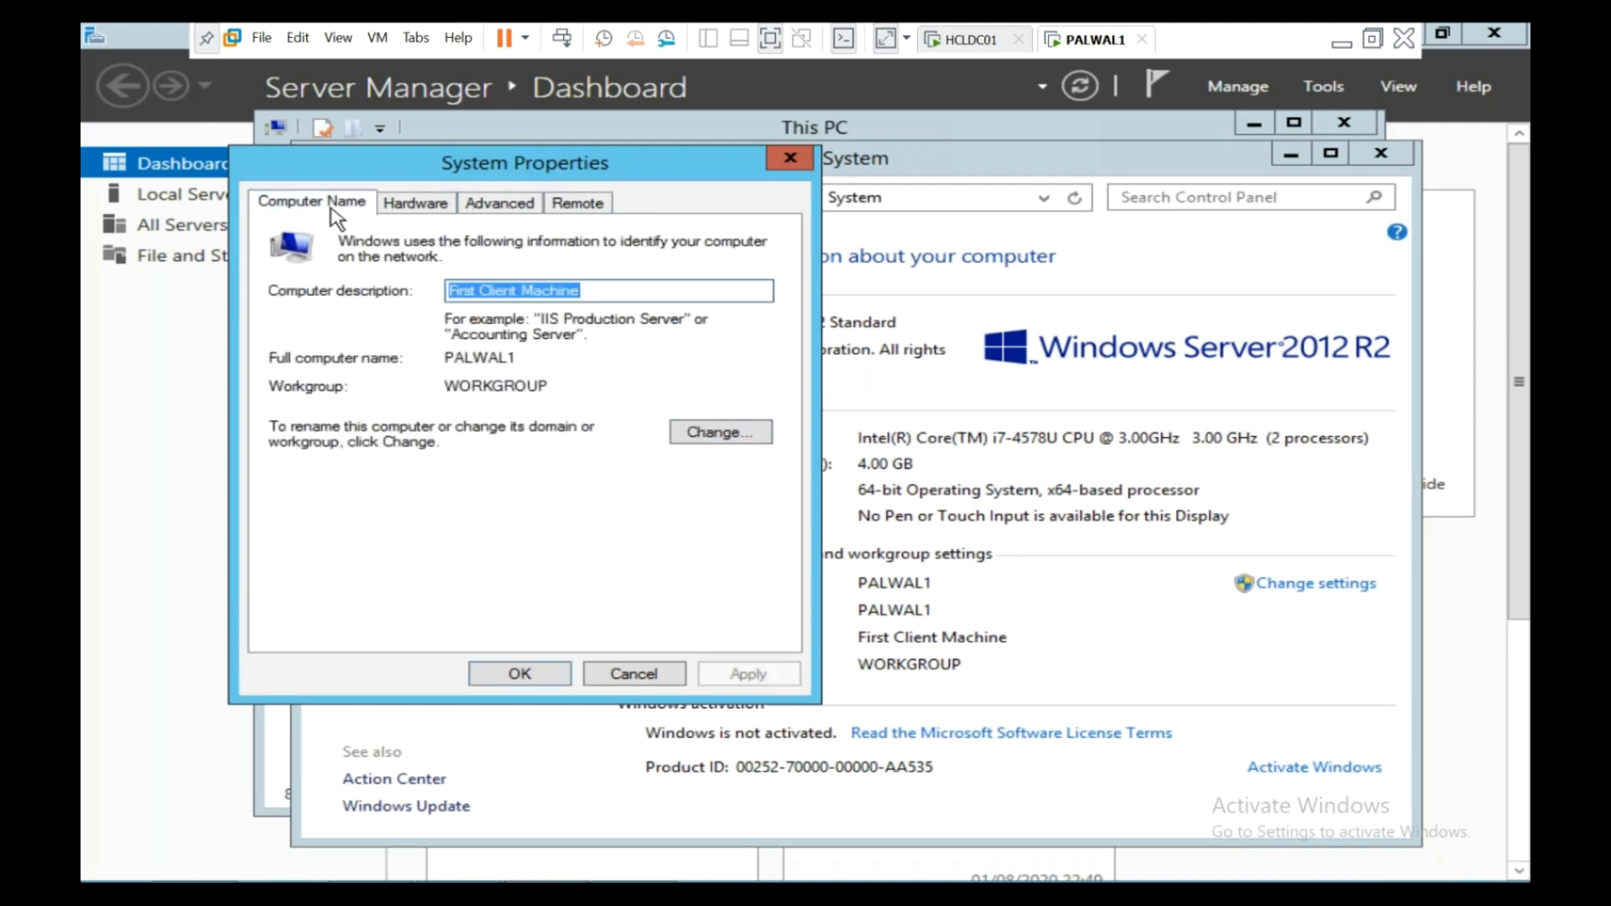
{"action": "left_click", "coordinate": [704, 438]}
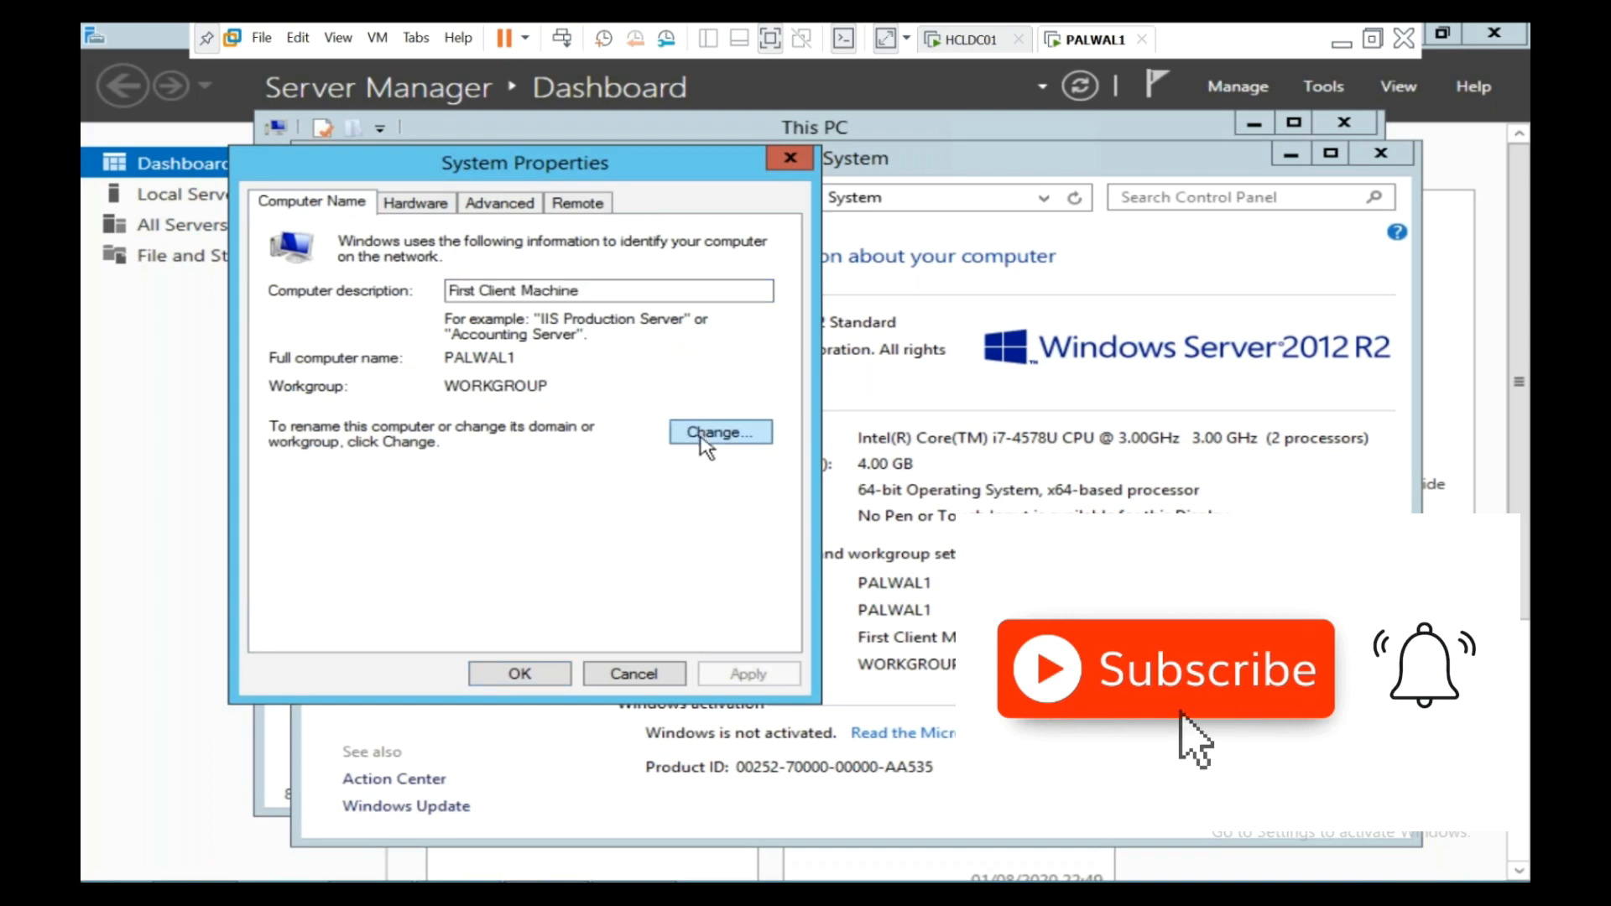
{"action": "left_click", "coordinate": [362, 501]}
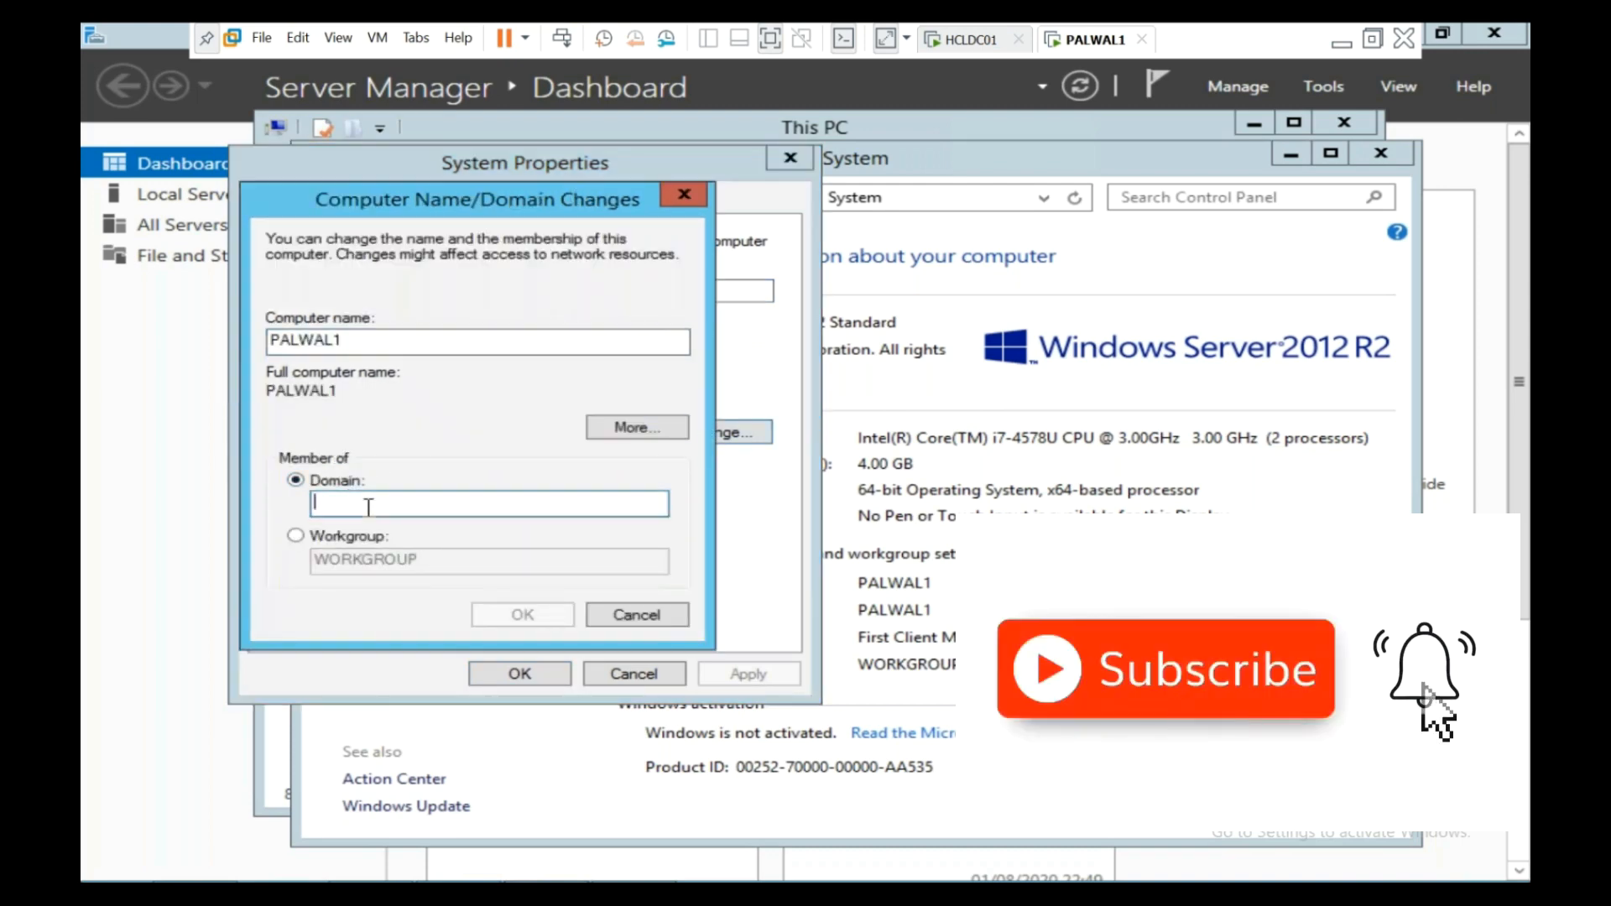
{"action": "type", "text": "HCL.COM"}
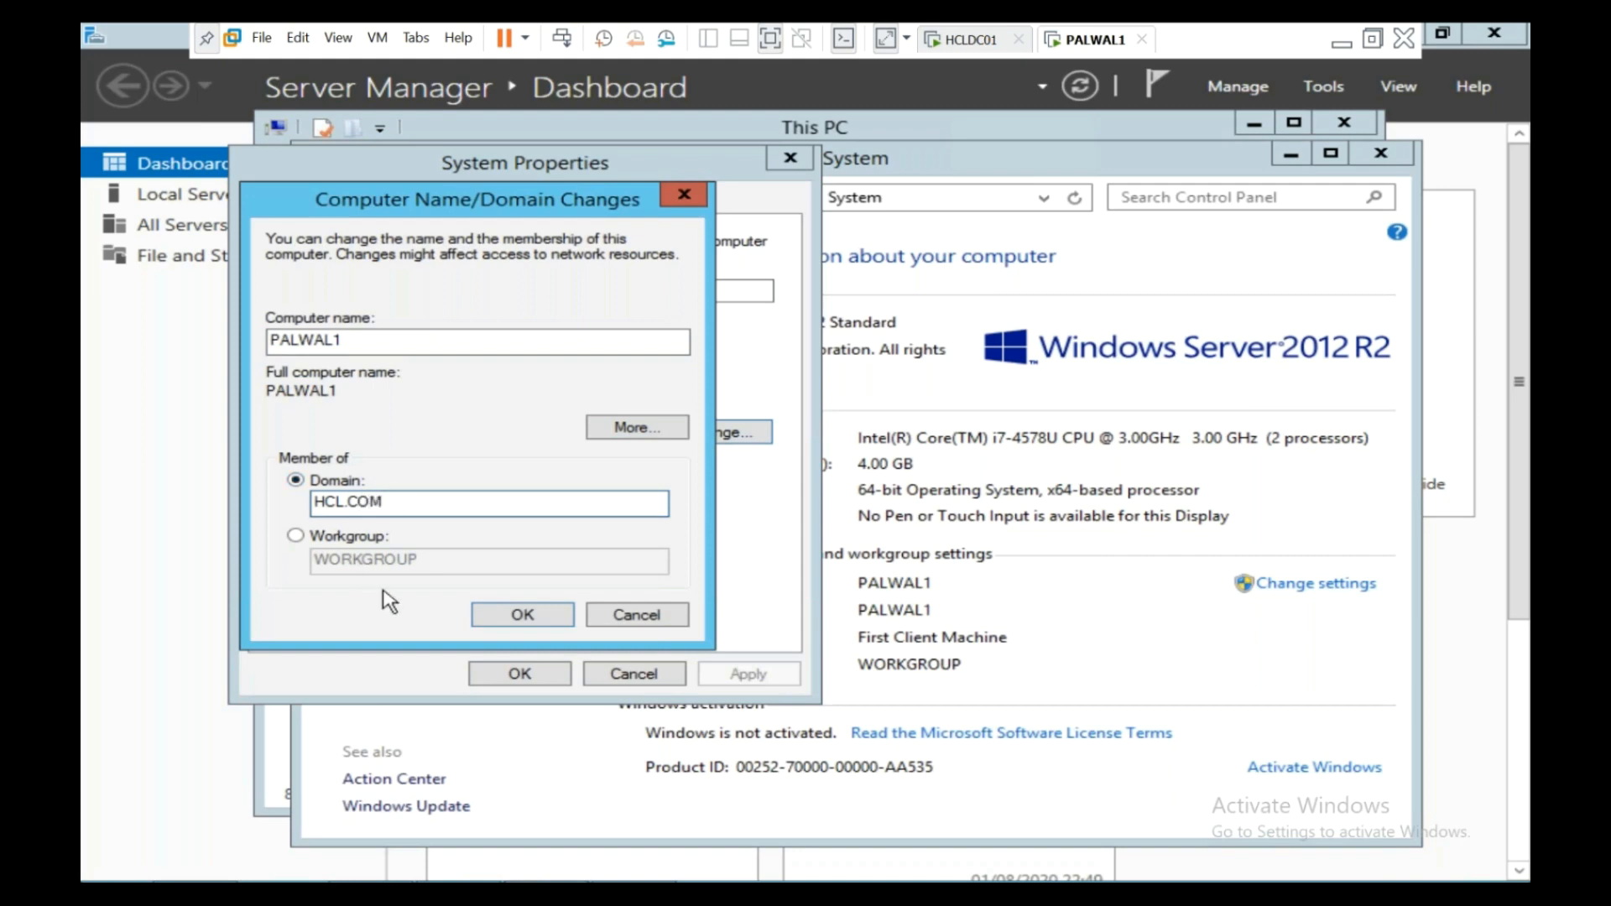
{"action": "left_click", "coordinate": [483, 617]}
- Supply Administrator domain credentials, dismiss the duplicate SID error and cancel the change
{"action": "left_click", "coordinate": [446, 417]}
{"action": "type", "text": "Adm"}
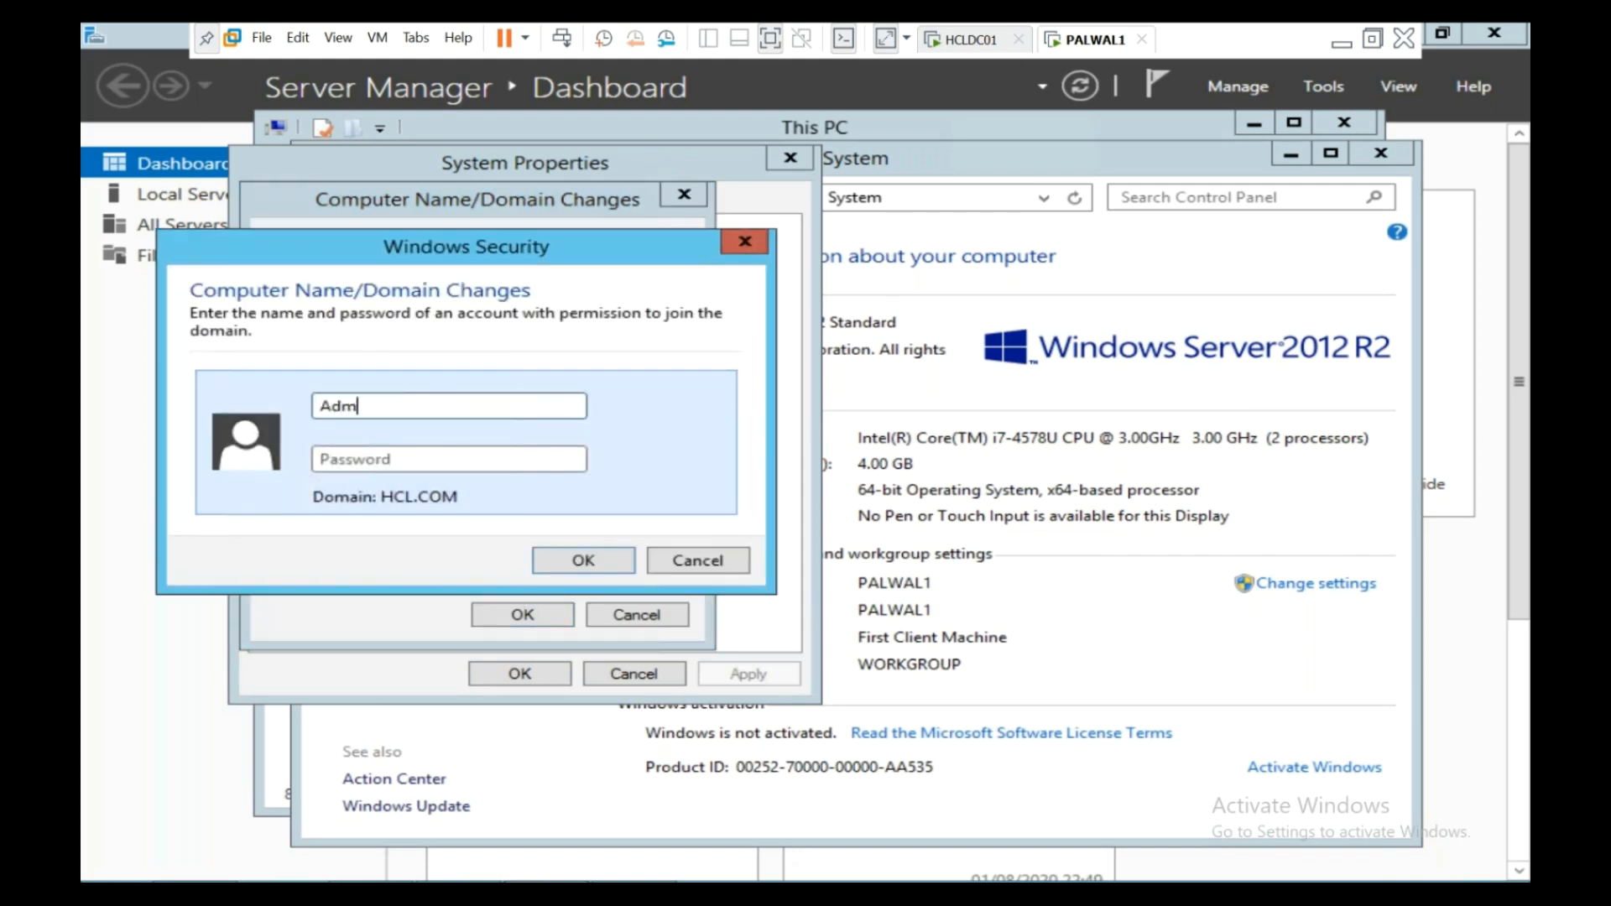
{"action": "type", "text": "inistrator"}
{"action": "key", "text": "Tab"}
{"action": "type", "text": "•••••••••"}
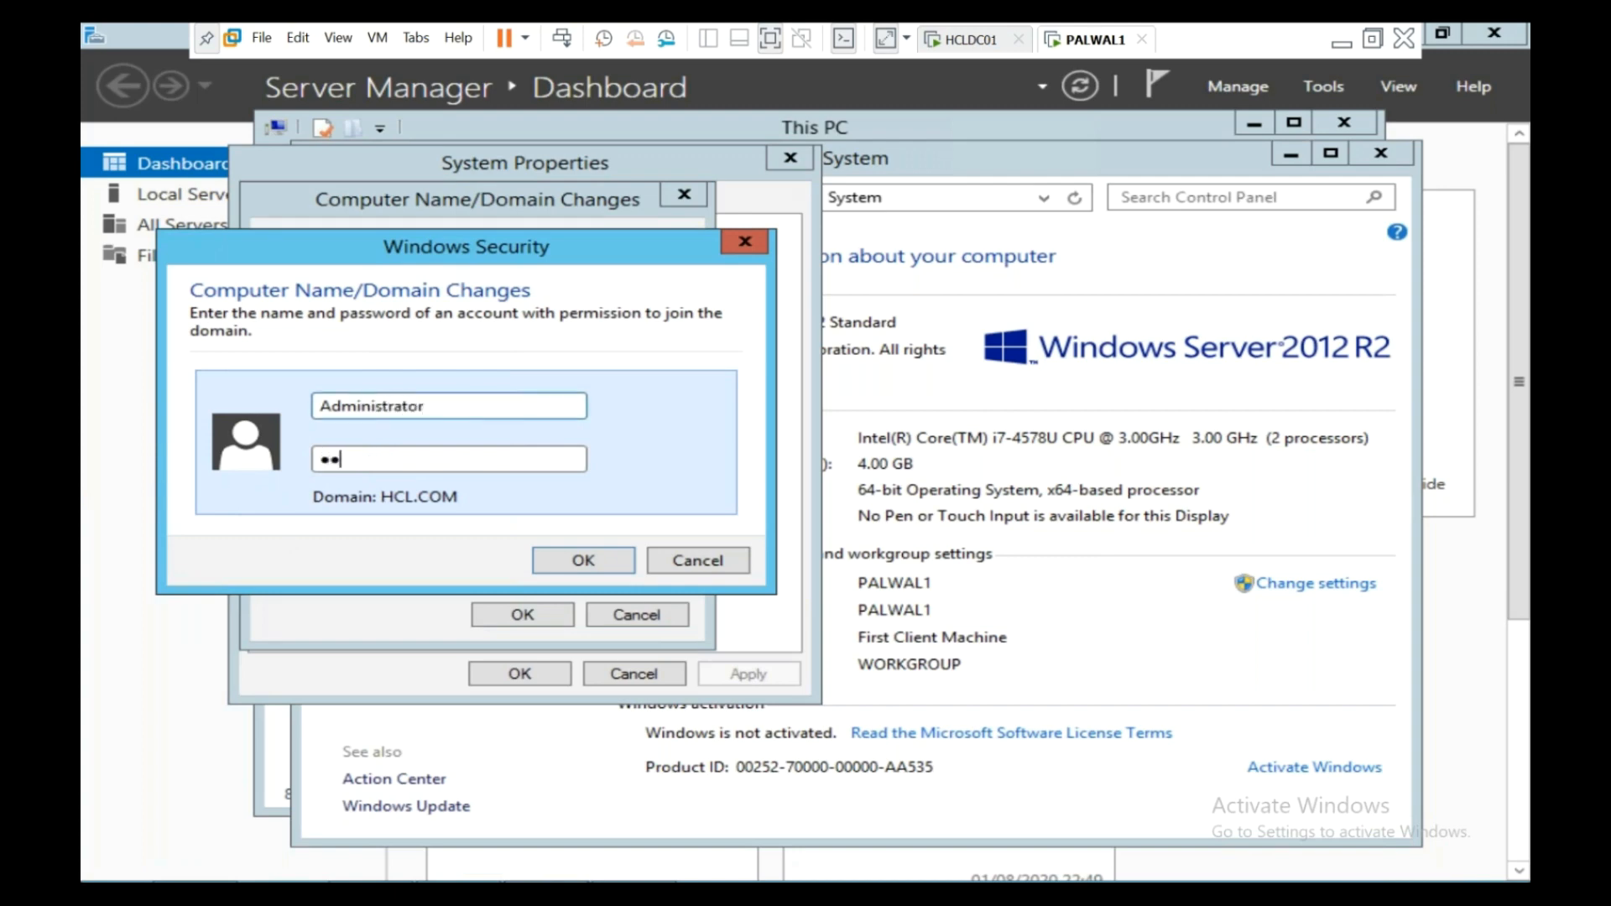
{"action": "type", "text": "••••"}
{"action": "left_click", "coordinate": [558, 568]}
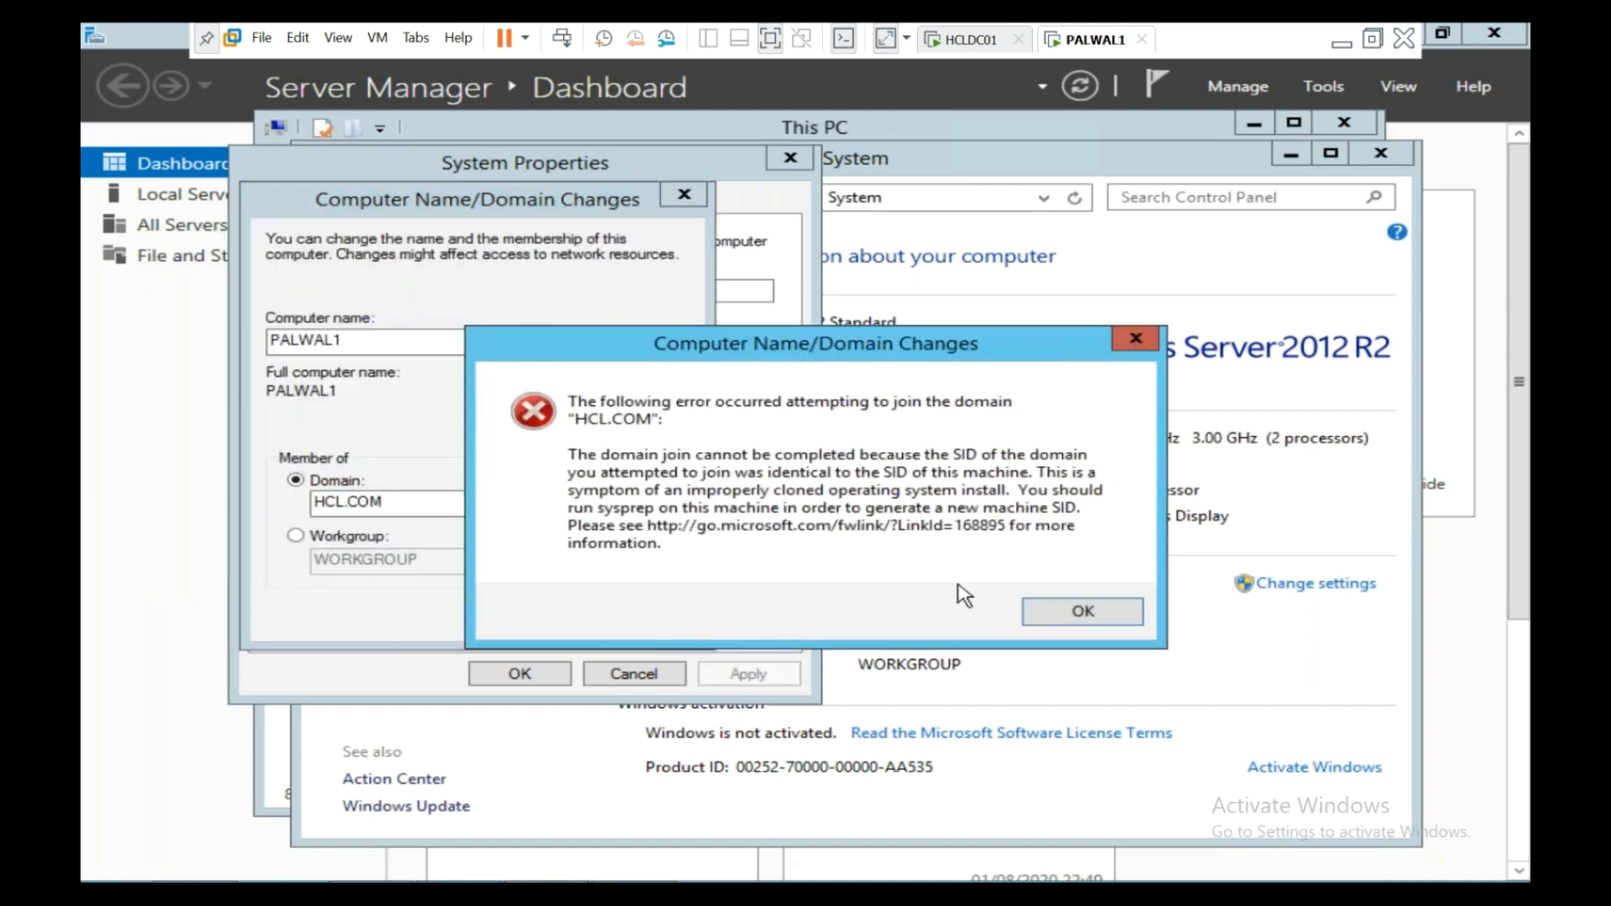
{"action": "left_click", "coordinate": [1070, 613]}
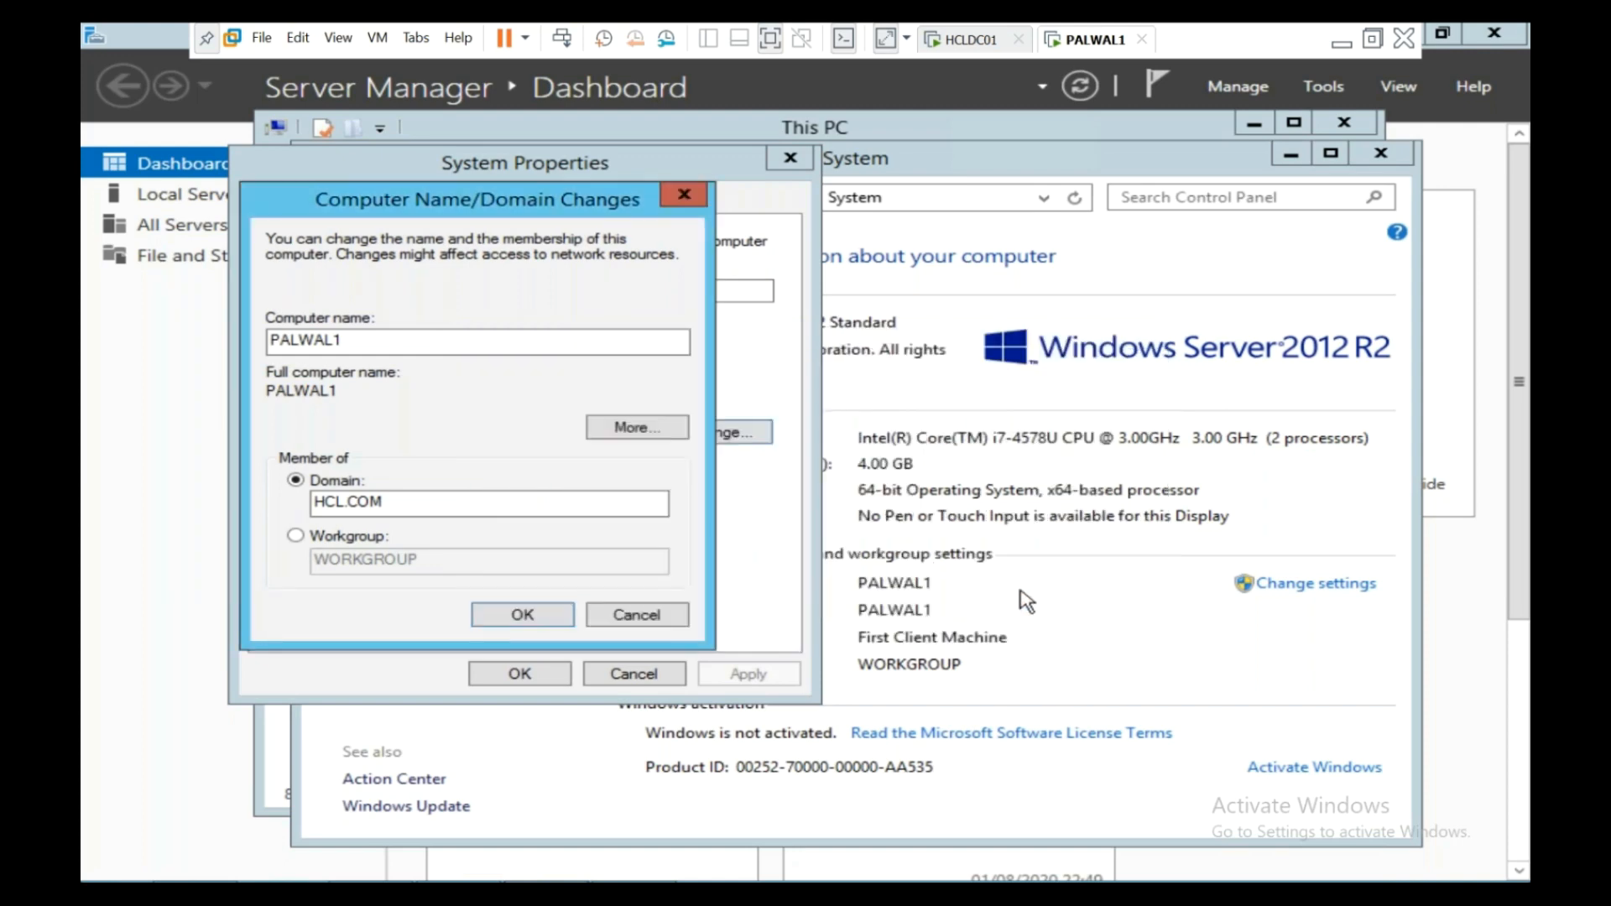
{"action": "left_click", "coordinate": [659, 619]}
- Close the System Properties, System and This PC windows
{"action": "left_click", "coordinate": [669, 672]}
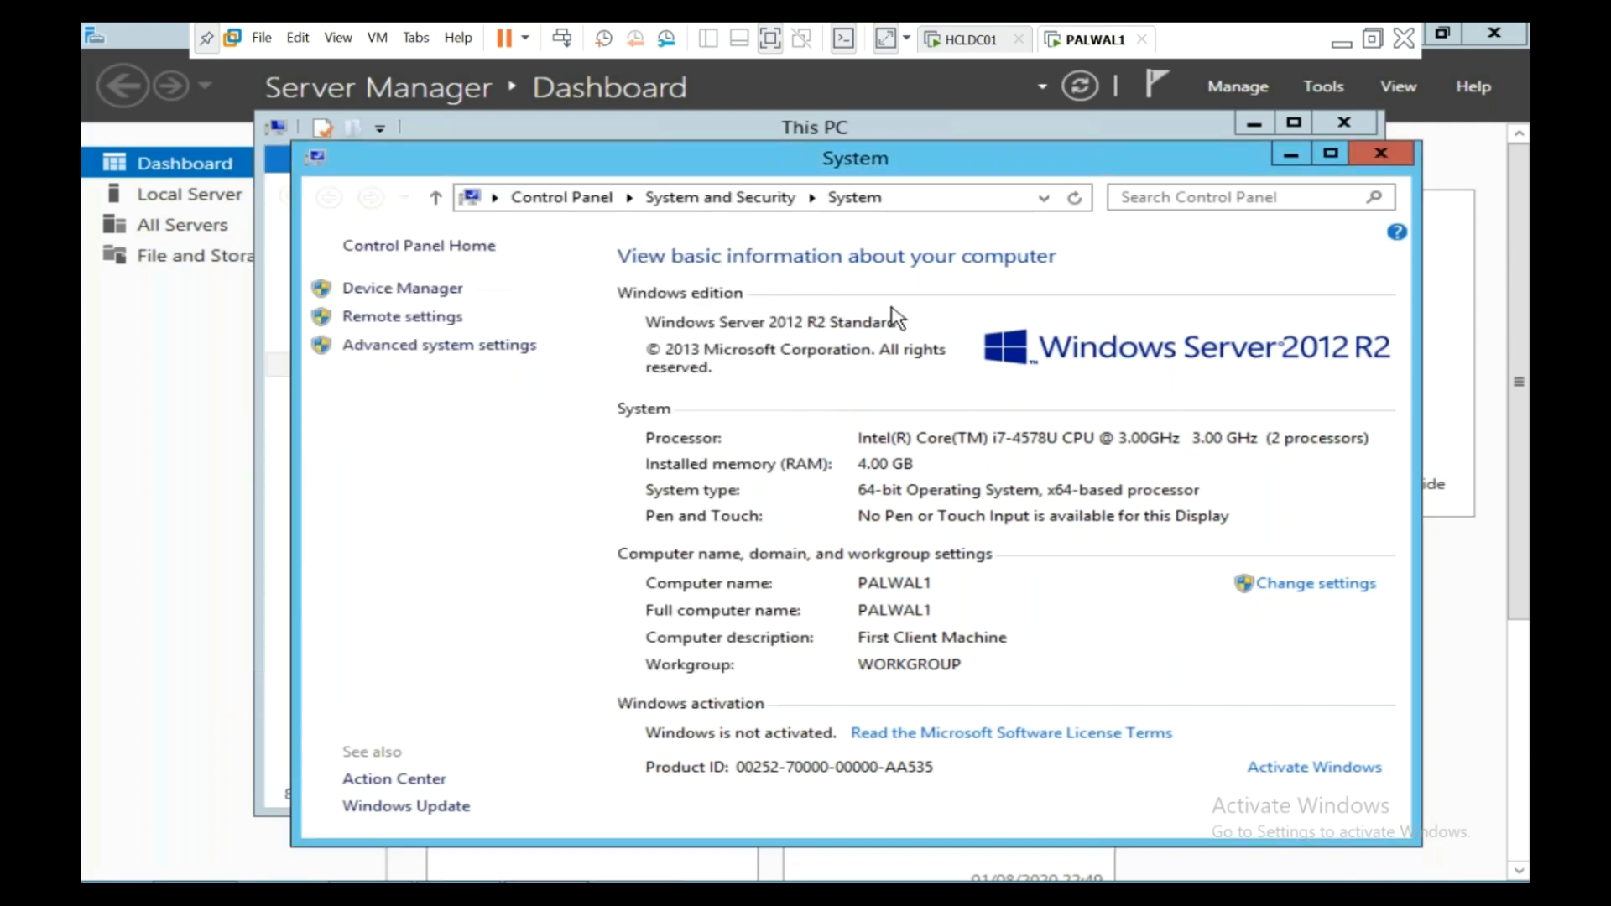
{"action": "left_click", "coordinate": [1401, 158]}
{"action": "left_click", "coordinate": [1353, 125]}
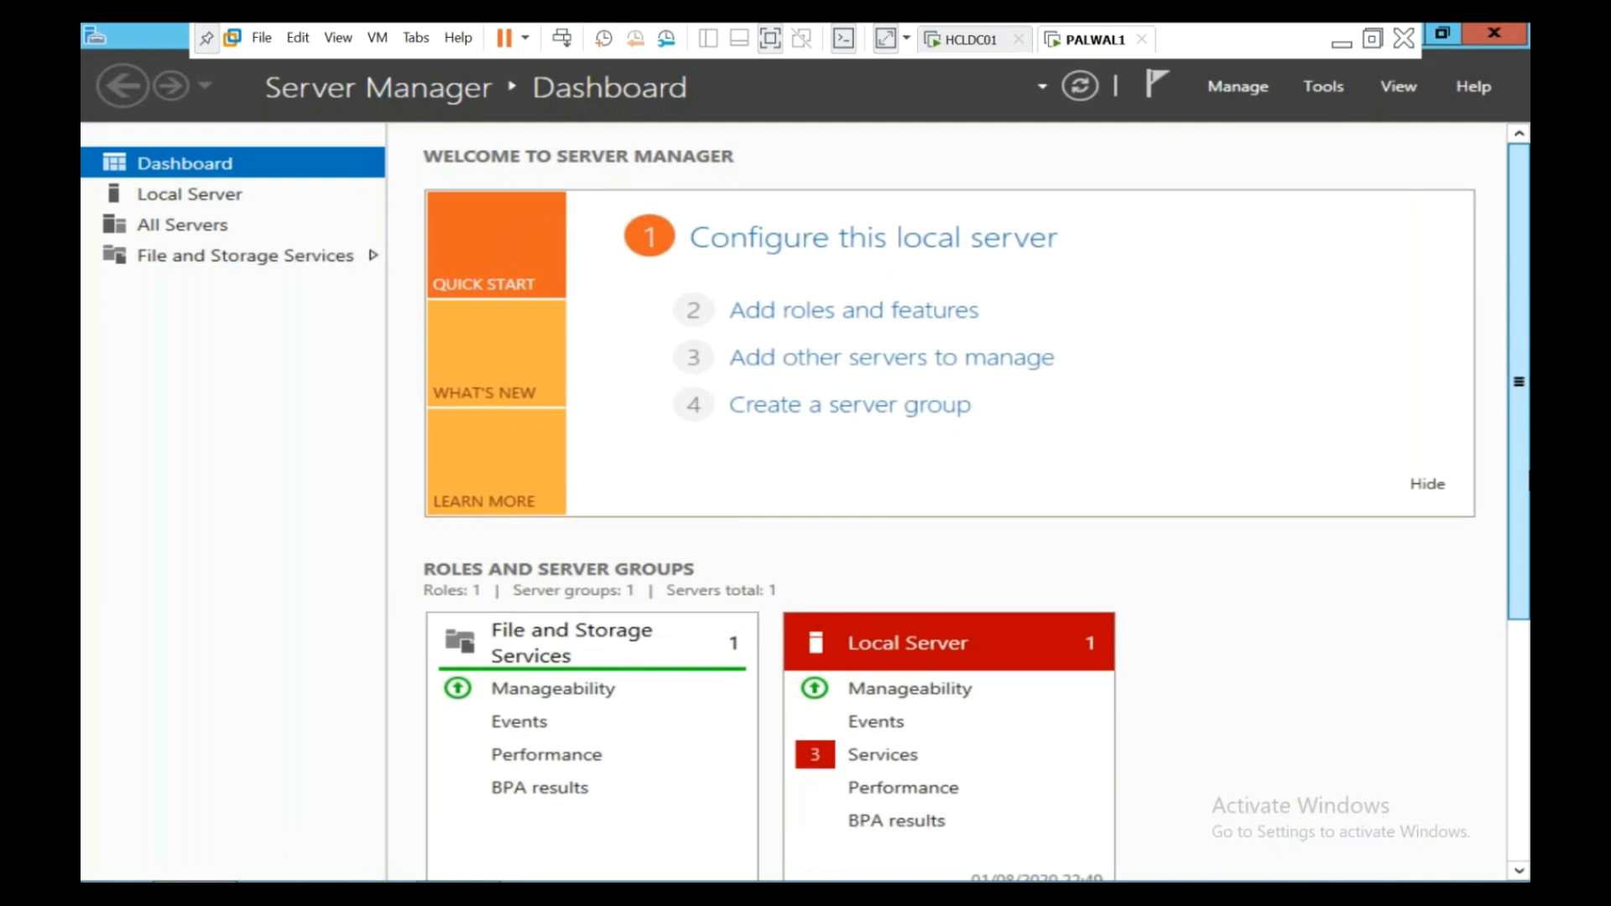
{"action": "scroll", "coordinate": [1018, 621], "scroll_direction": "down", "scroll_amount": 4}
- Launch sysprep.exe from Run and start an OOBE run with Generalize and Reboot
{"action": "right_click", "coordinate": [208, 877]}
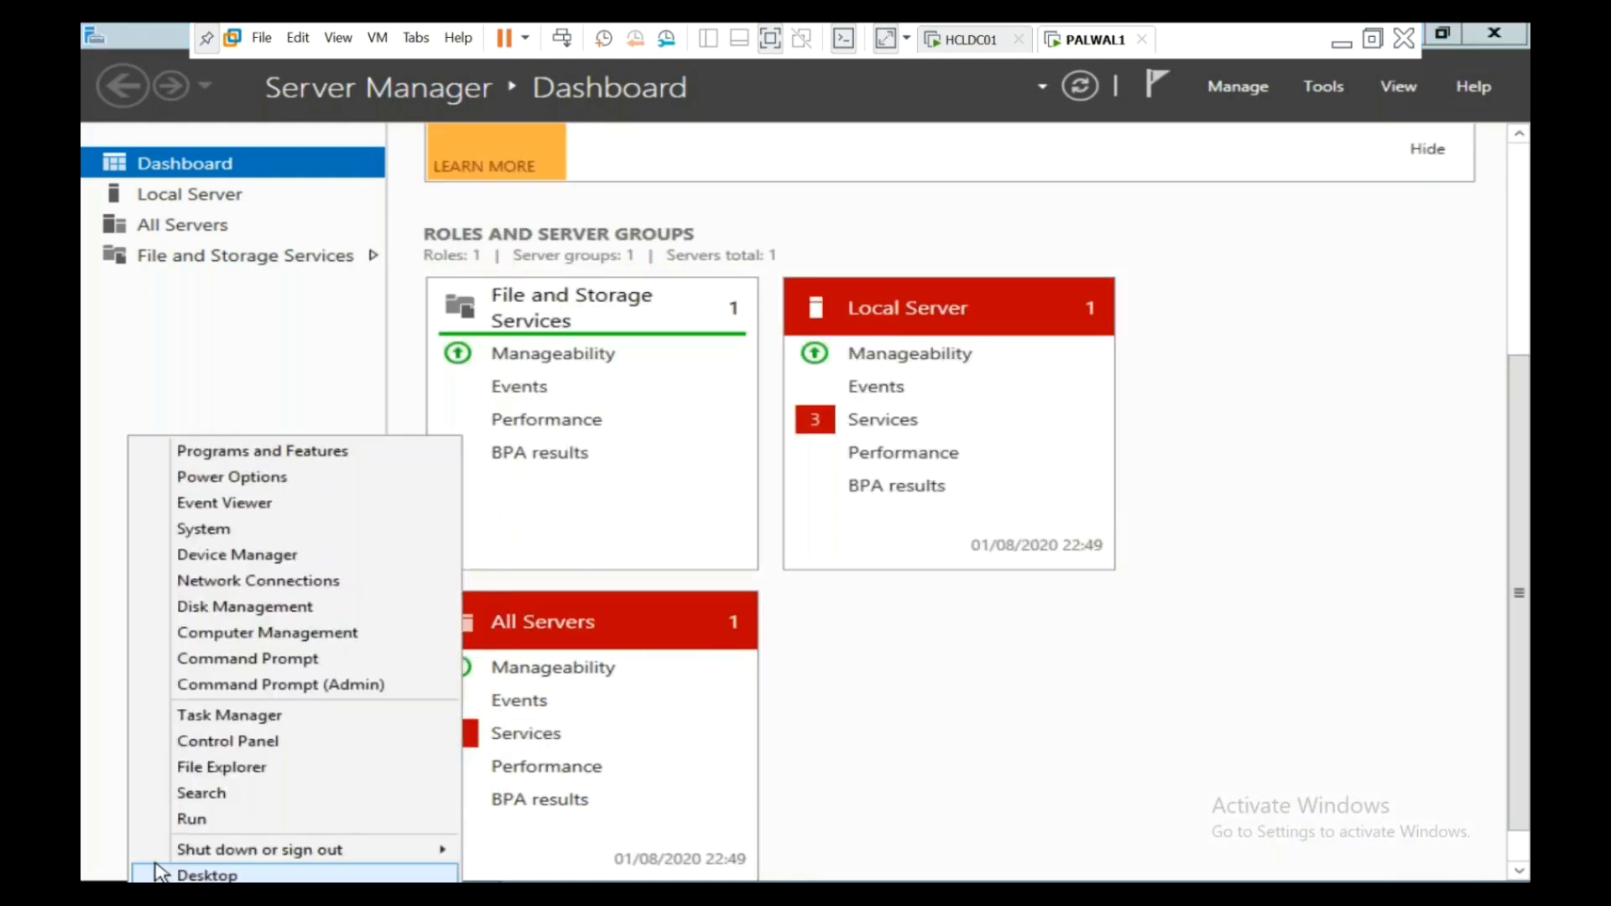
{"action": "left_click", "coordinate": [189, 823]}
{"action": "type", "text": "sysprep"}
{"action": "key", "text": "Return"}
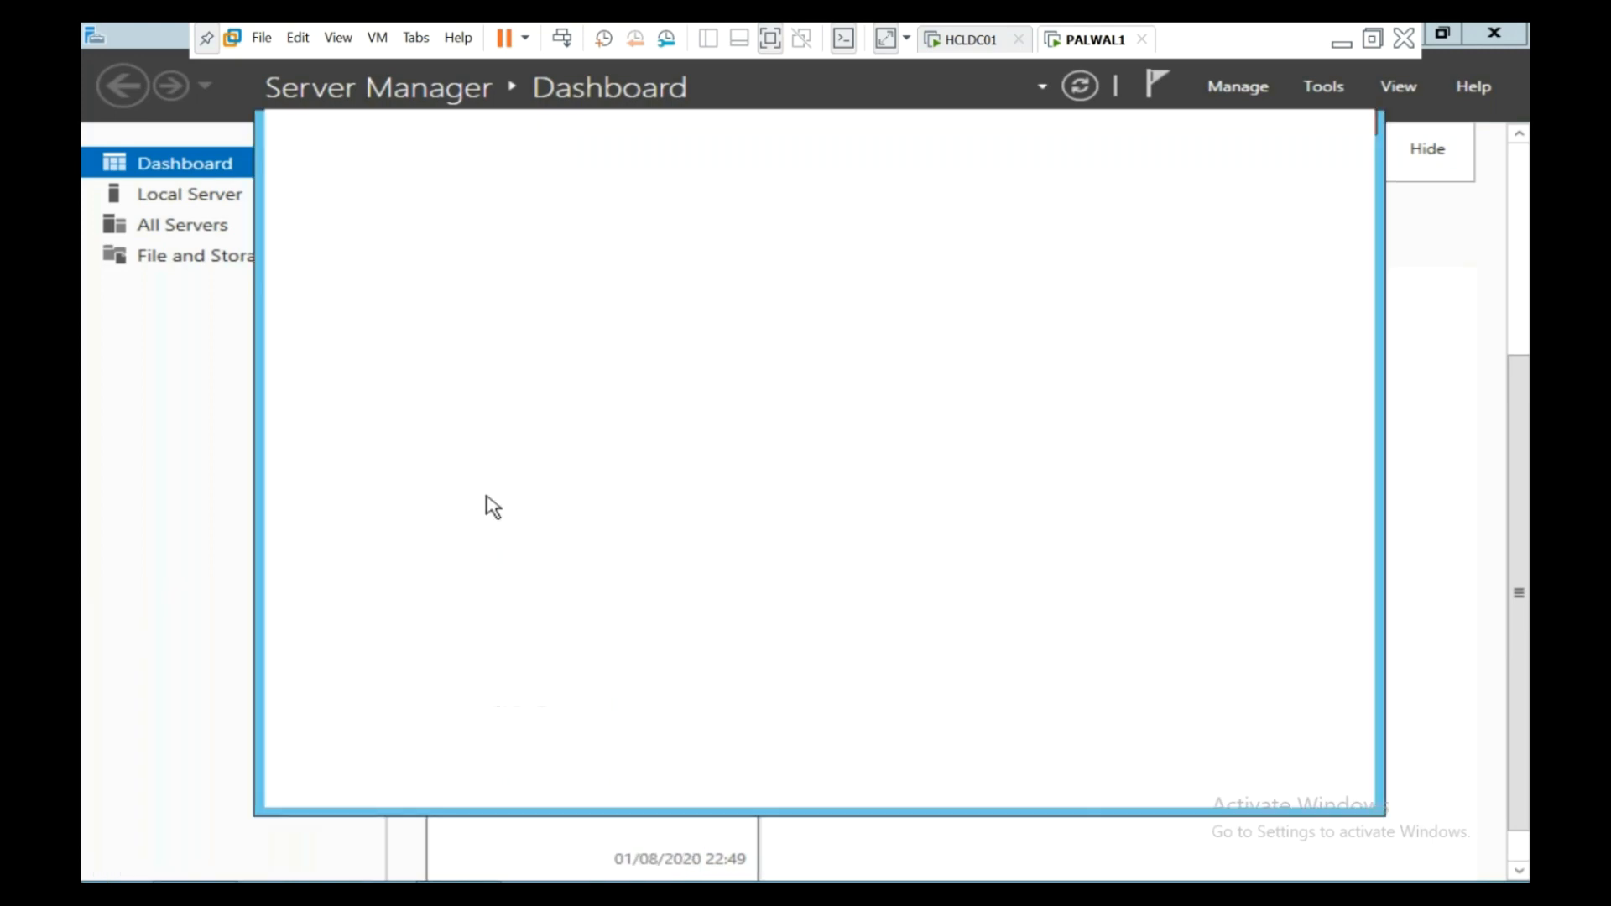
{"action": "left_click", "coordinate": [571, 346]}
{"action": "double_click", "coordinate": [571, 346]}
{"action": "left_click", "coordinate": [631, 452]}
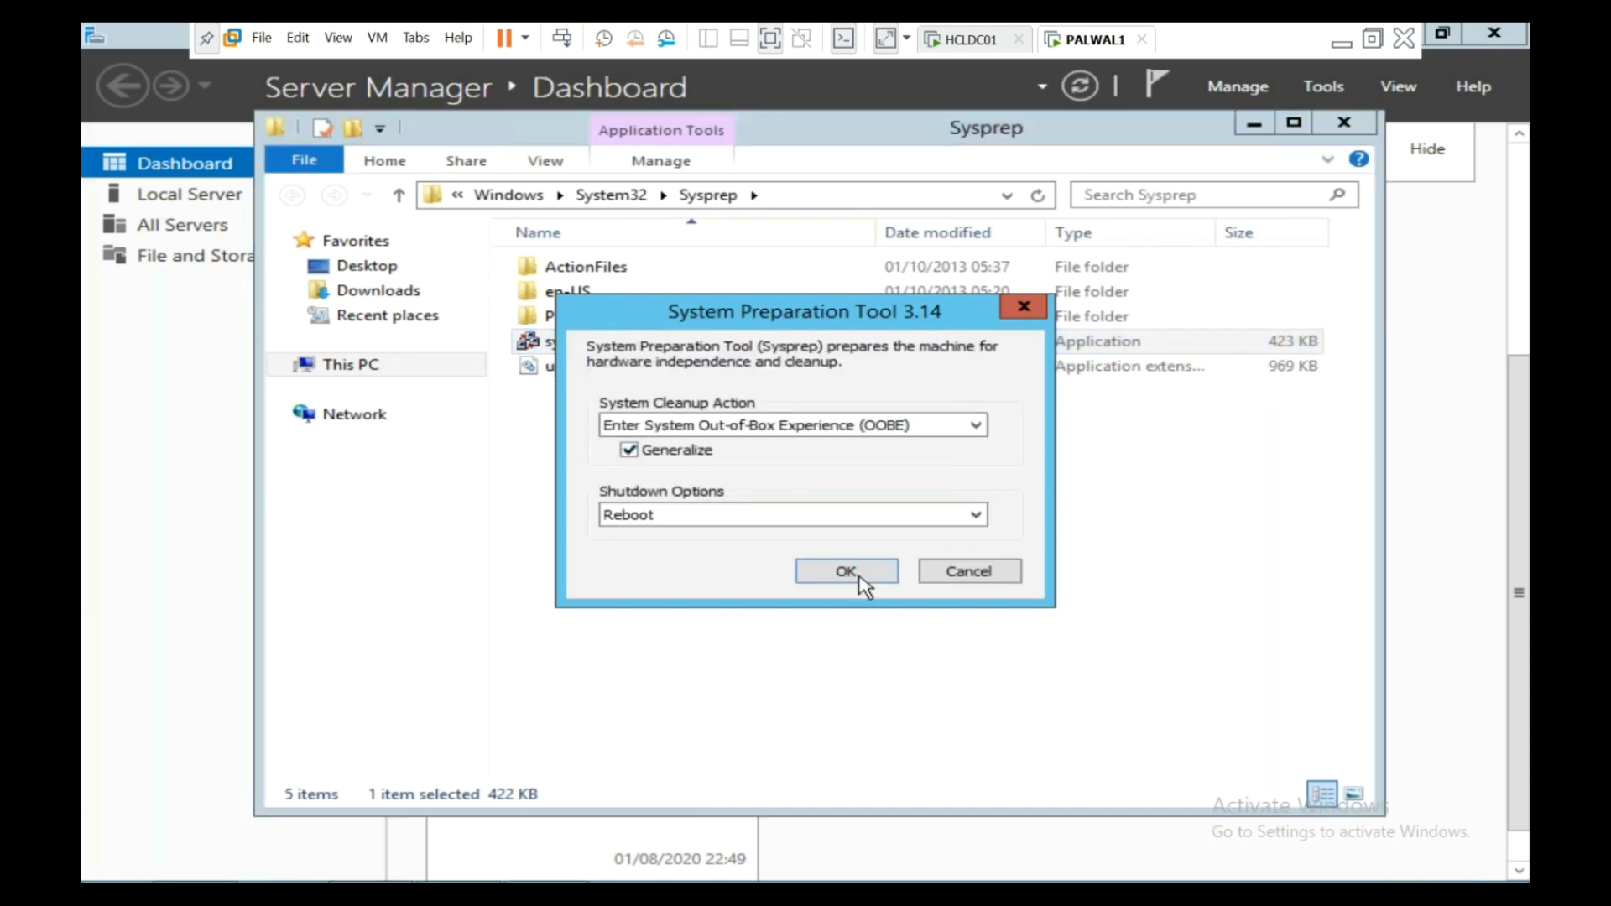
{"action": "left_click", "coordinate": [846, 572]}
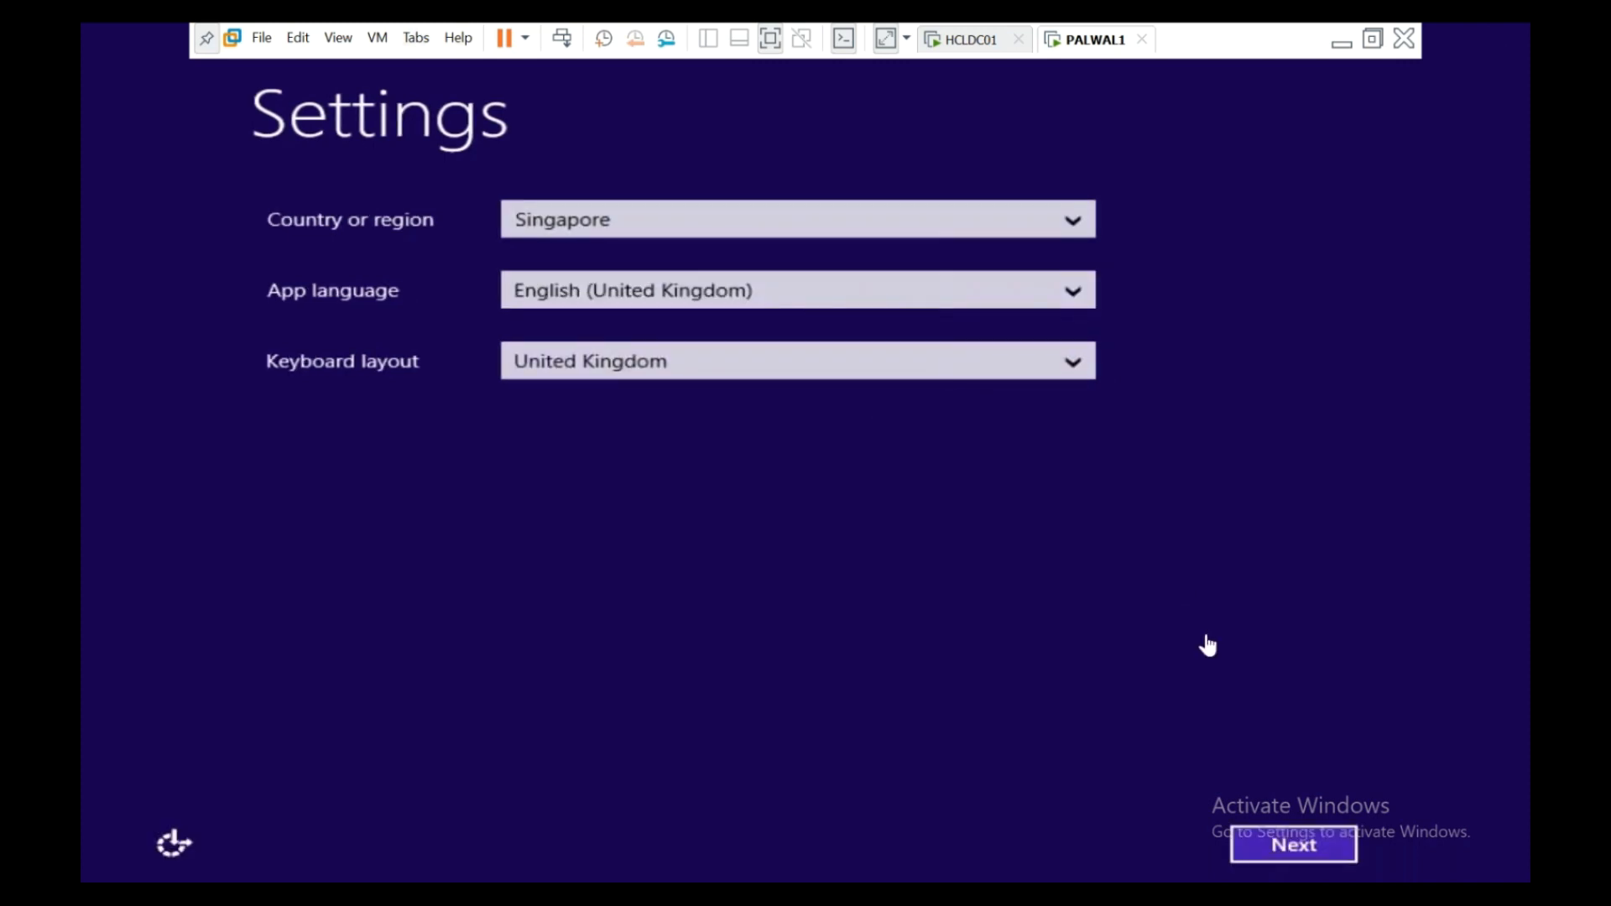
- Accept the Singapore/UK English region settings, set a matching Administrator password and finish
{"action": "left_click", "coordinate": [1295, 862]}
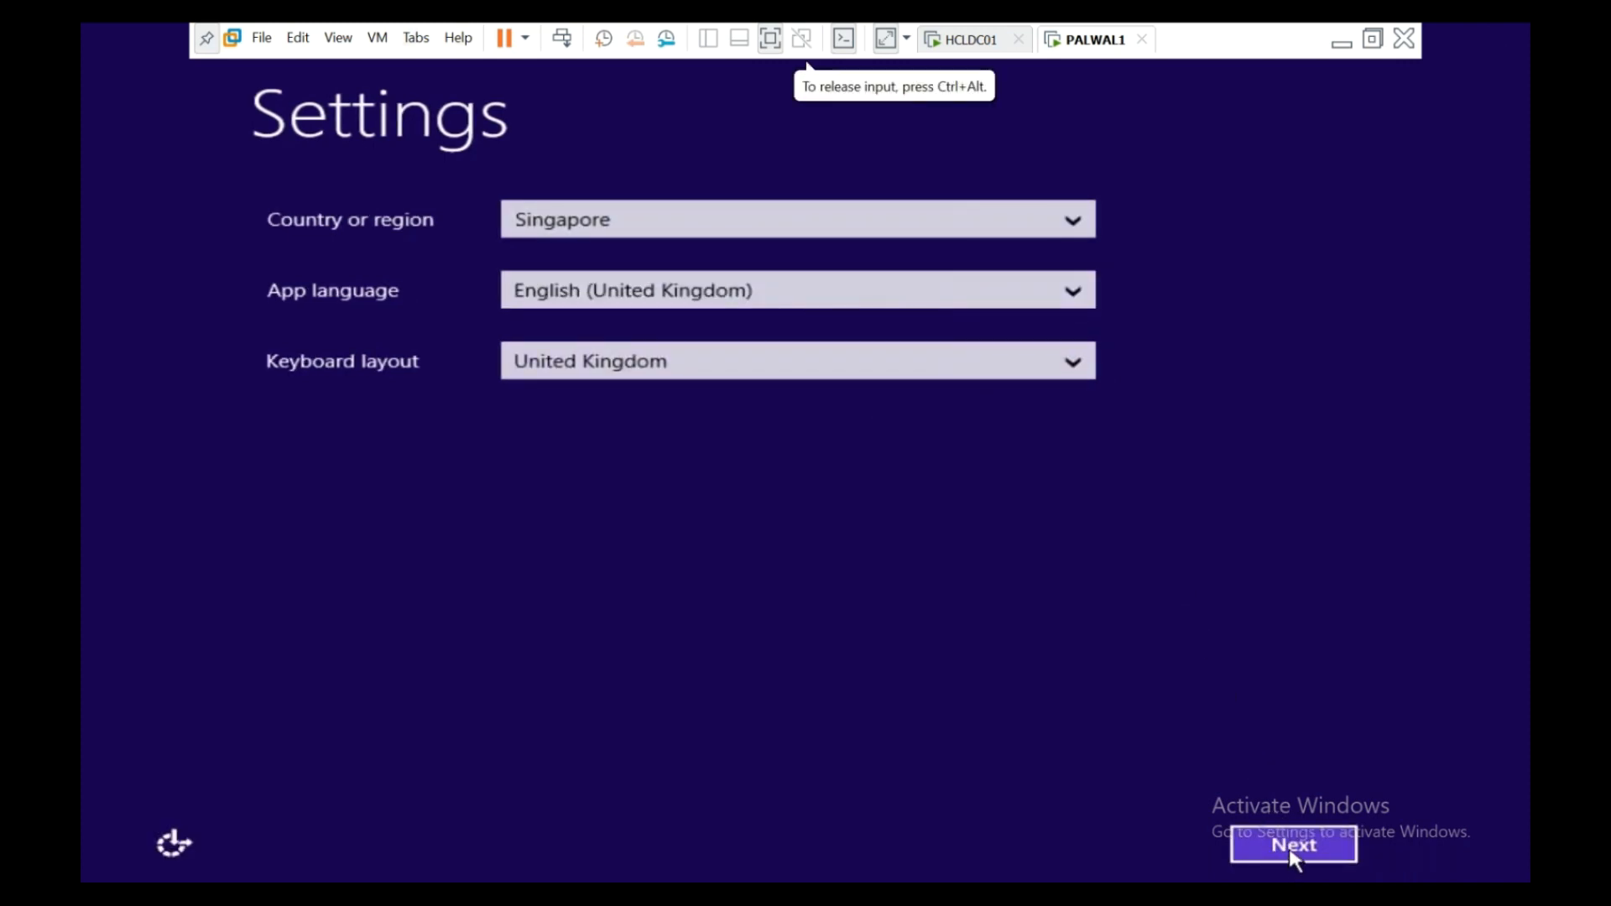
{"action": "left_click", "coordinate": [1293, 853]}
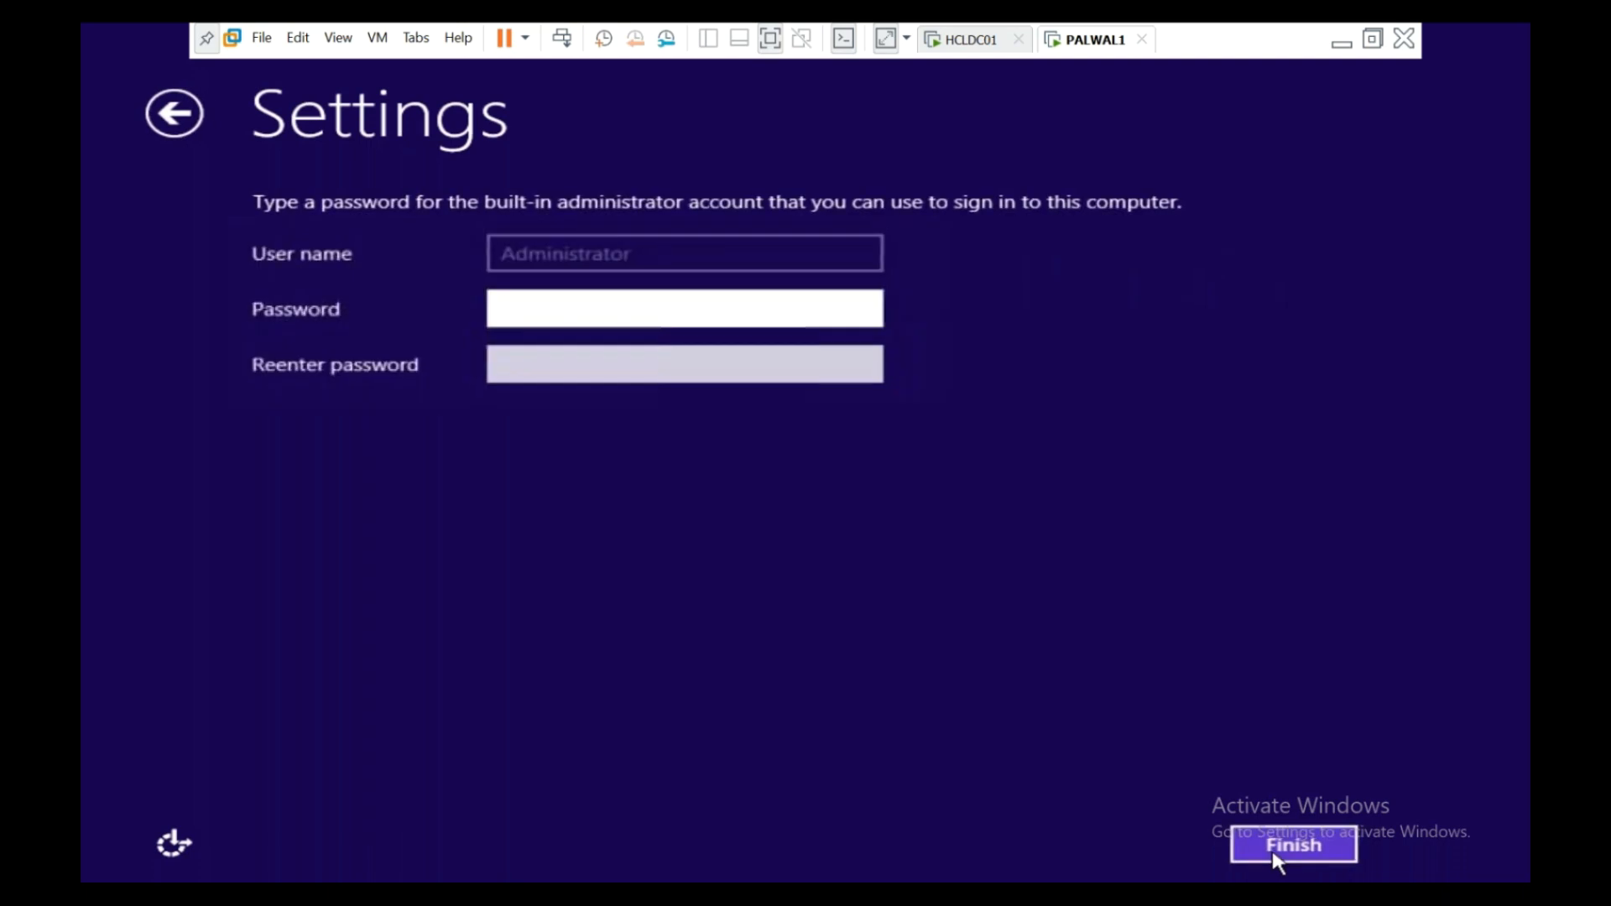
{"action": "type", "text": "Password1!"}
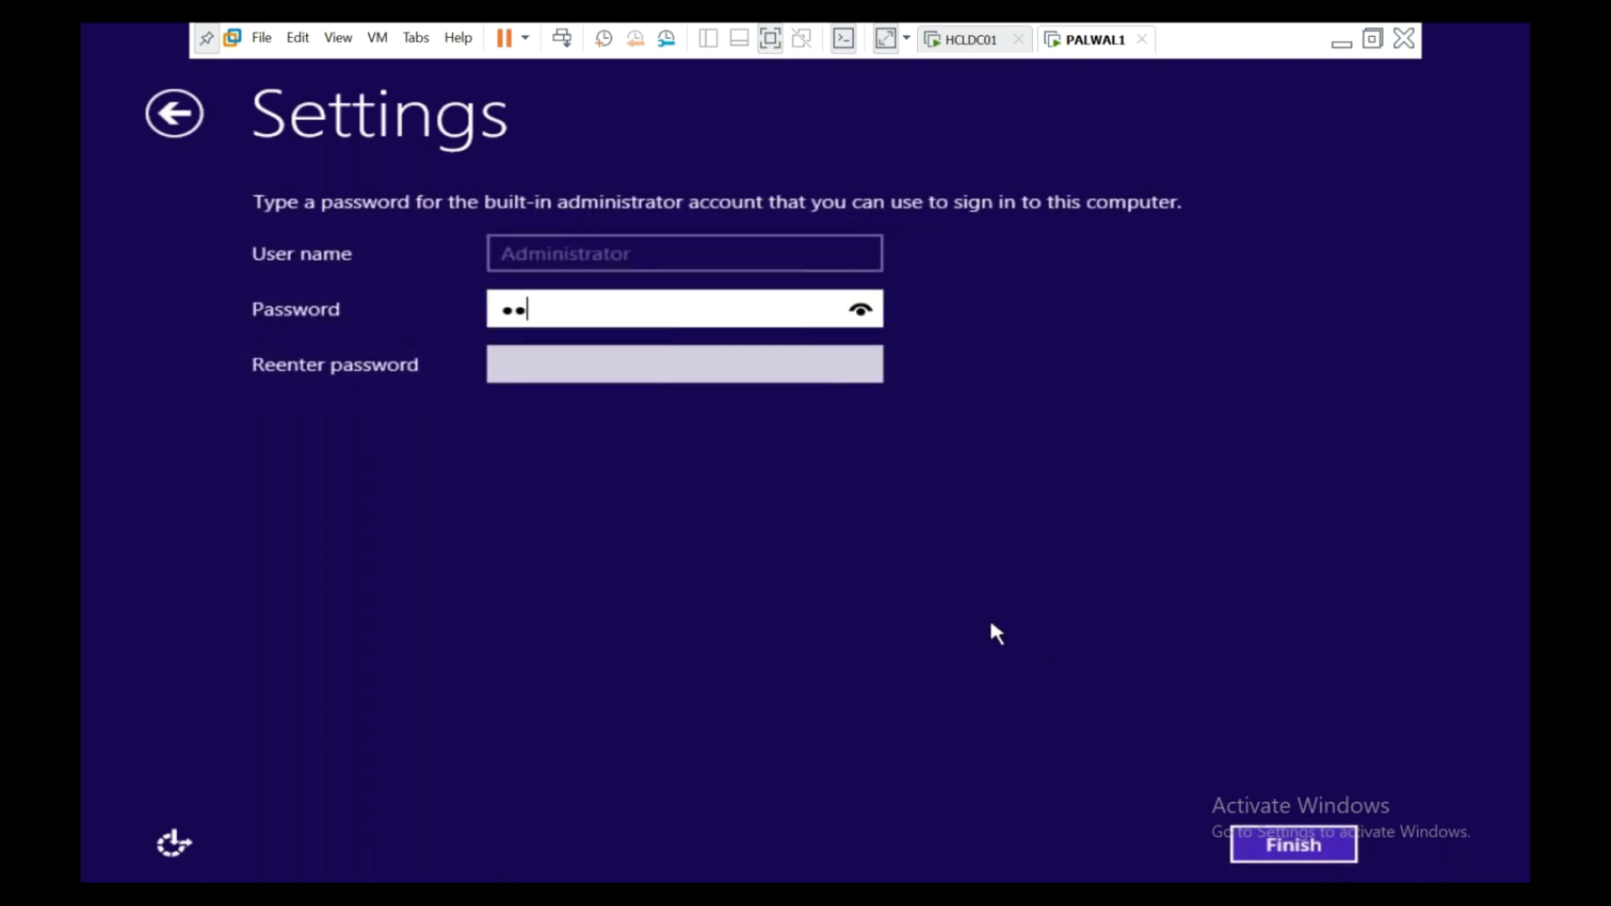
{"action": "type", "text": "234"}
{"action": "key", "text": "Tab"}
{"action": "type", "text": "Password1!234"}
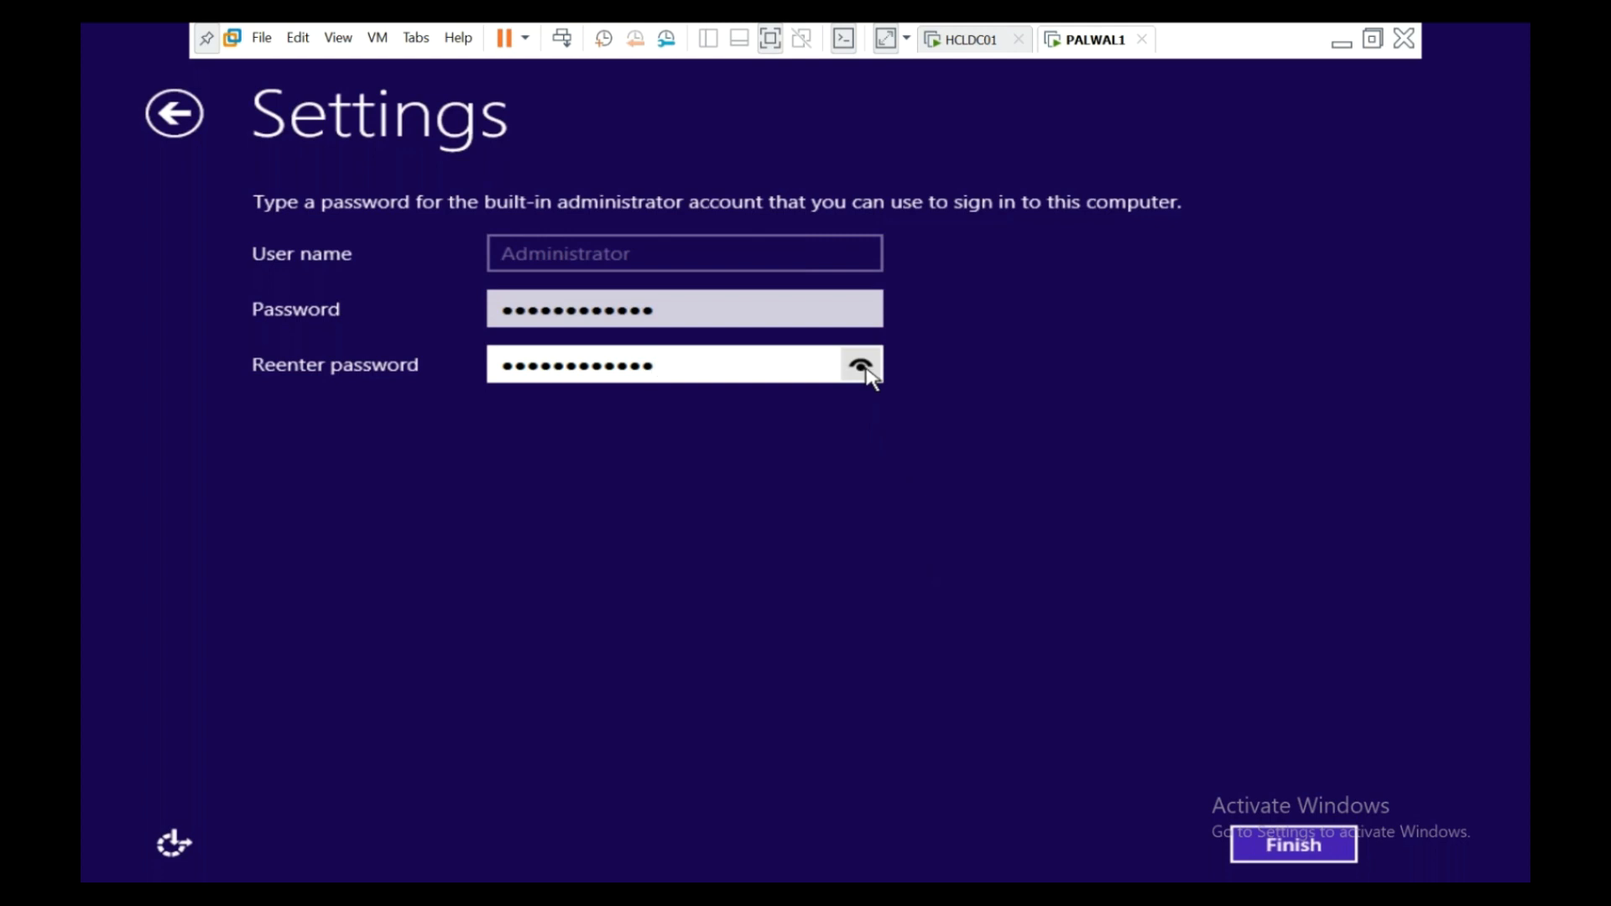
{"action": "left_click", "coordinate": [1266, 851]}
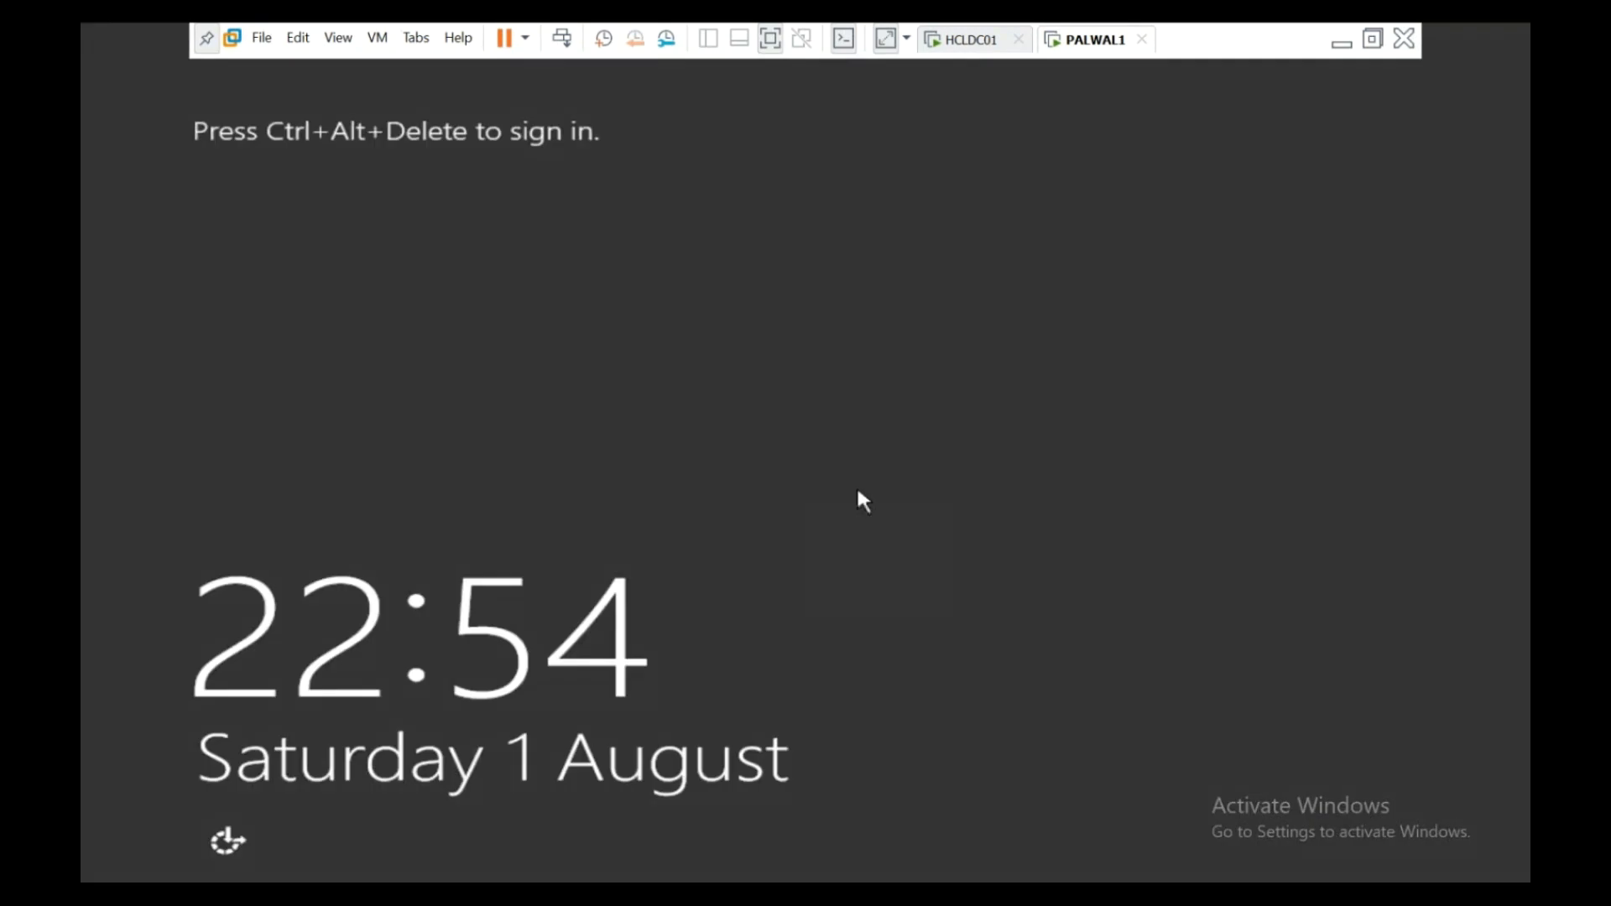
- Send Ctrl+Alt+Del, choose the Administrator tile and sign in with its password
{"action": "left_click", "coordinate": [570, 47]}
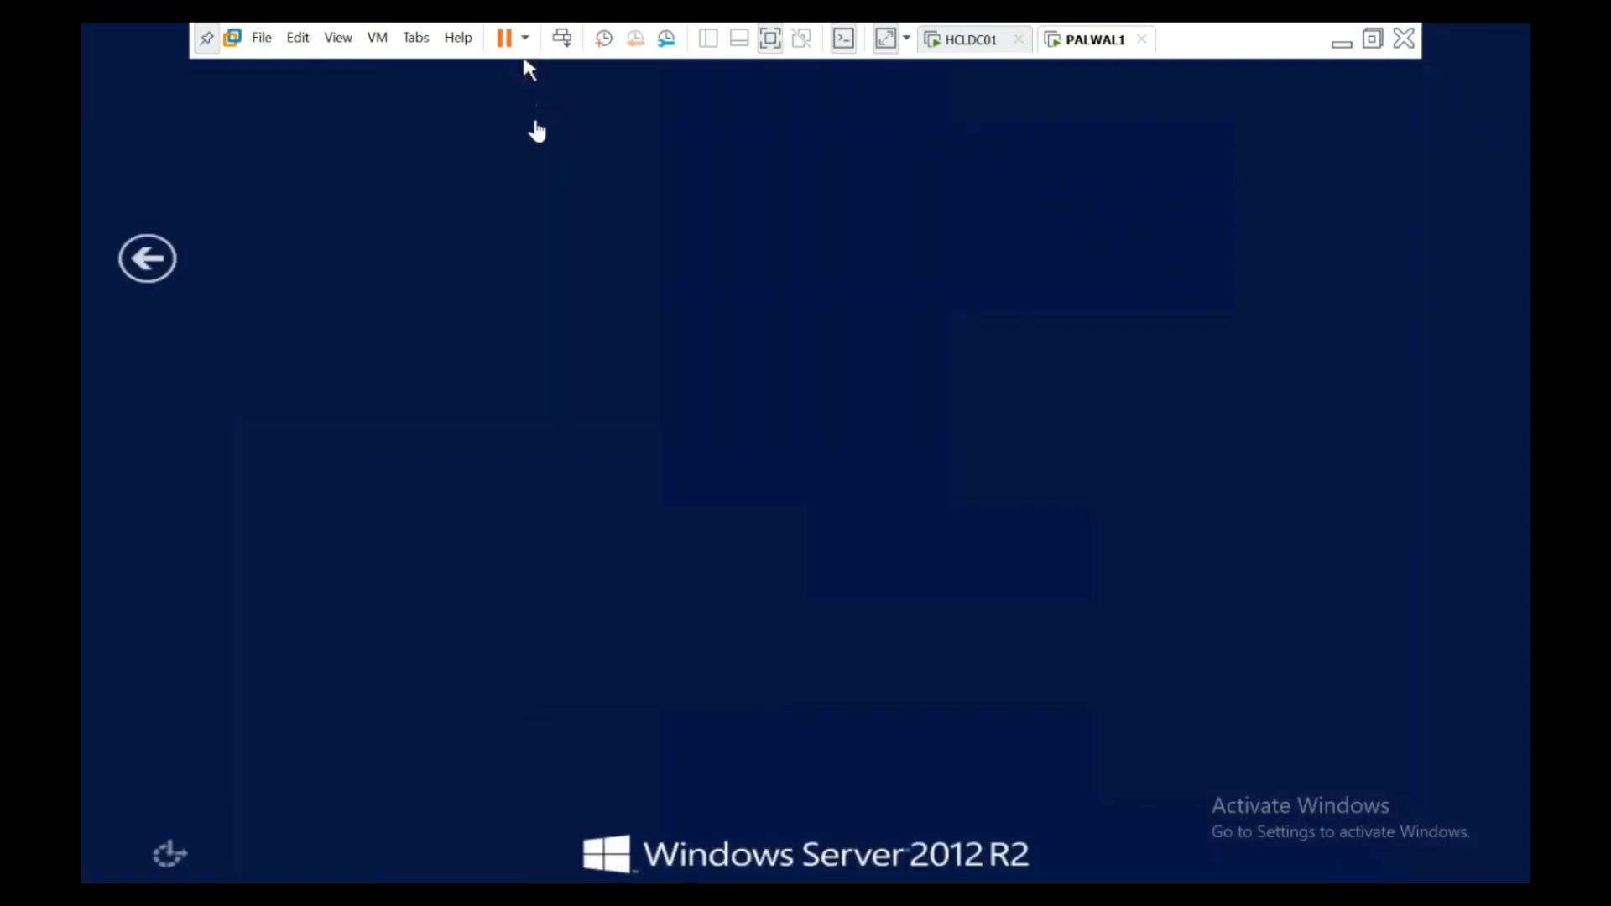
{"action": "left_click", "coordinate": [359, 382]}
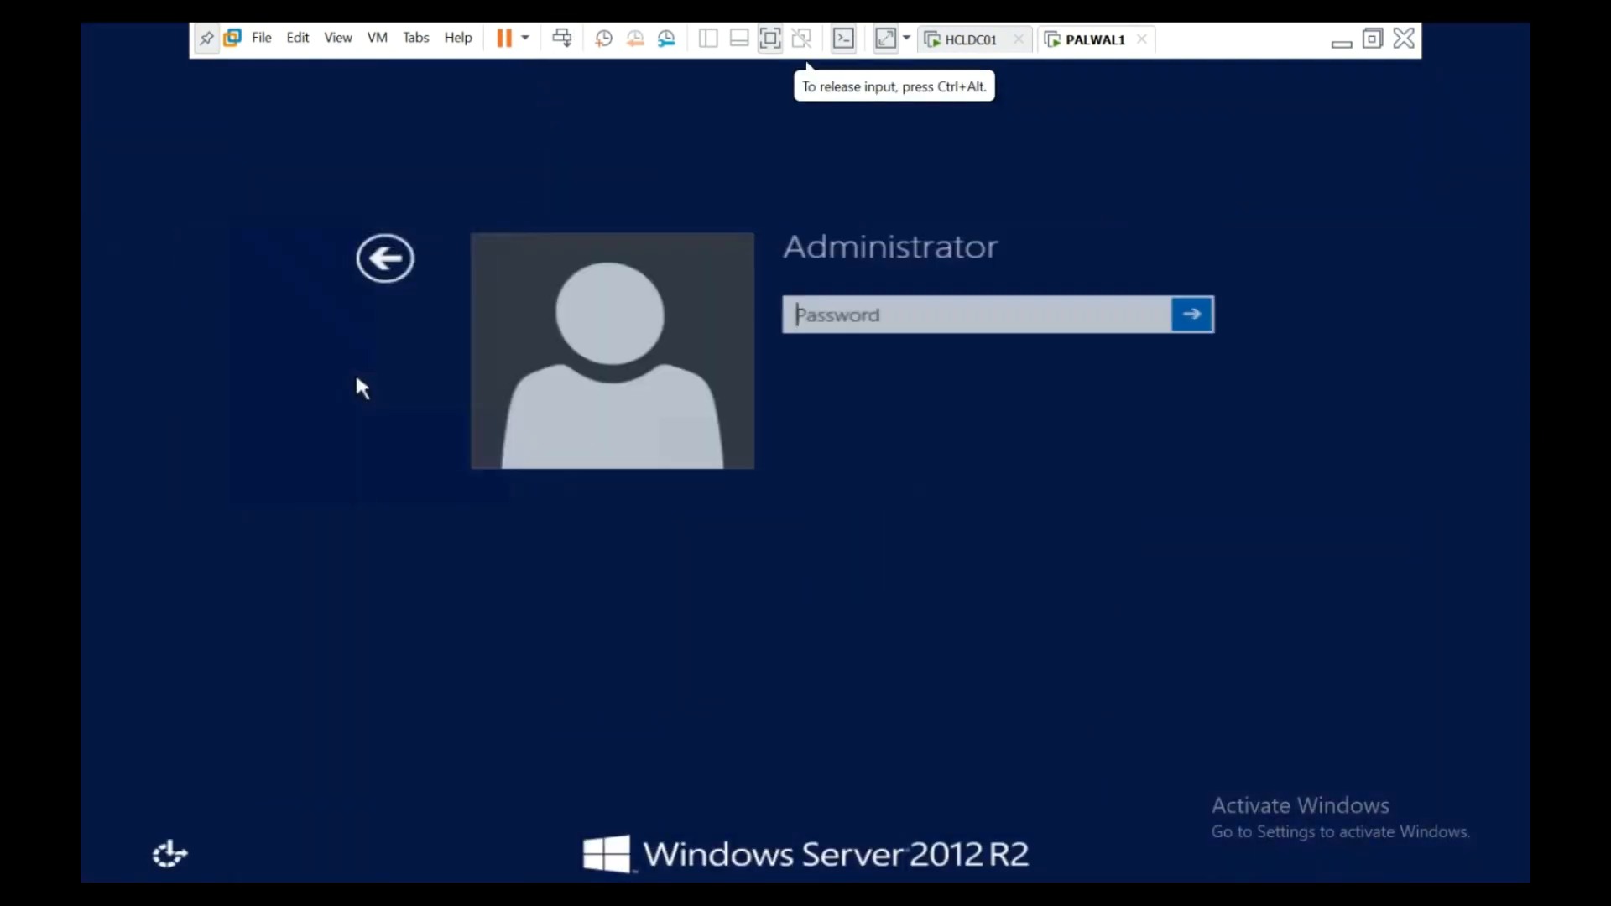
{"action": "type", "text": "P@"}
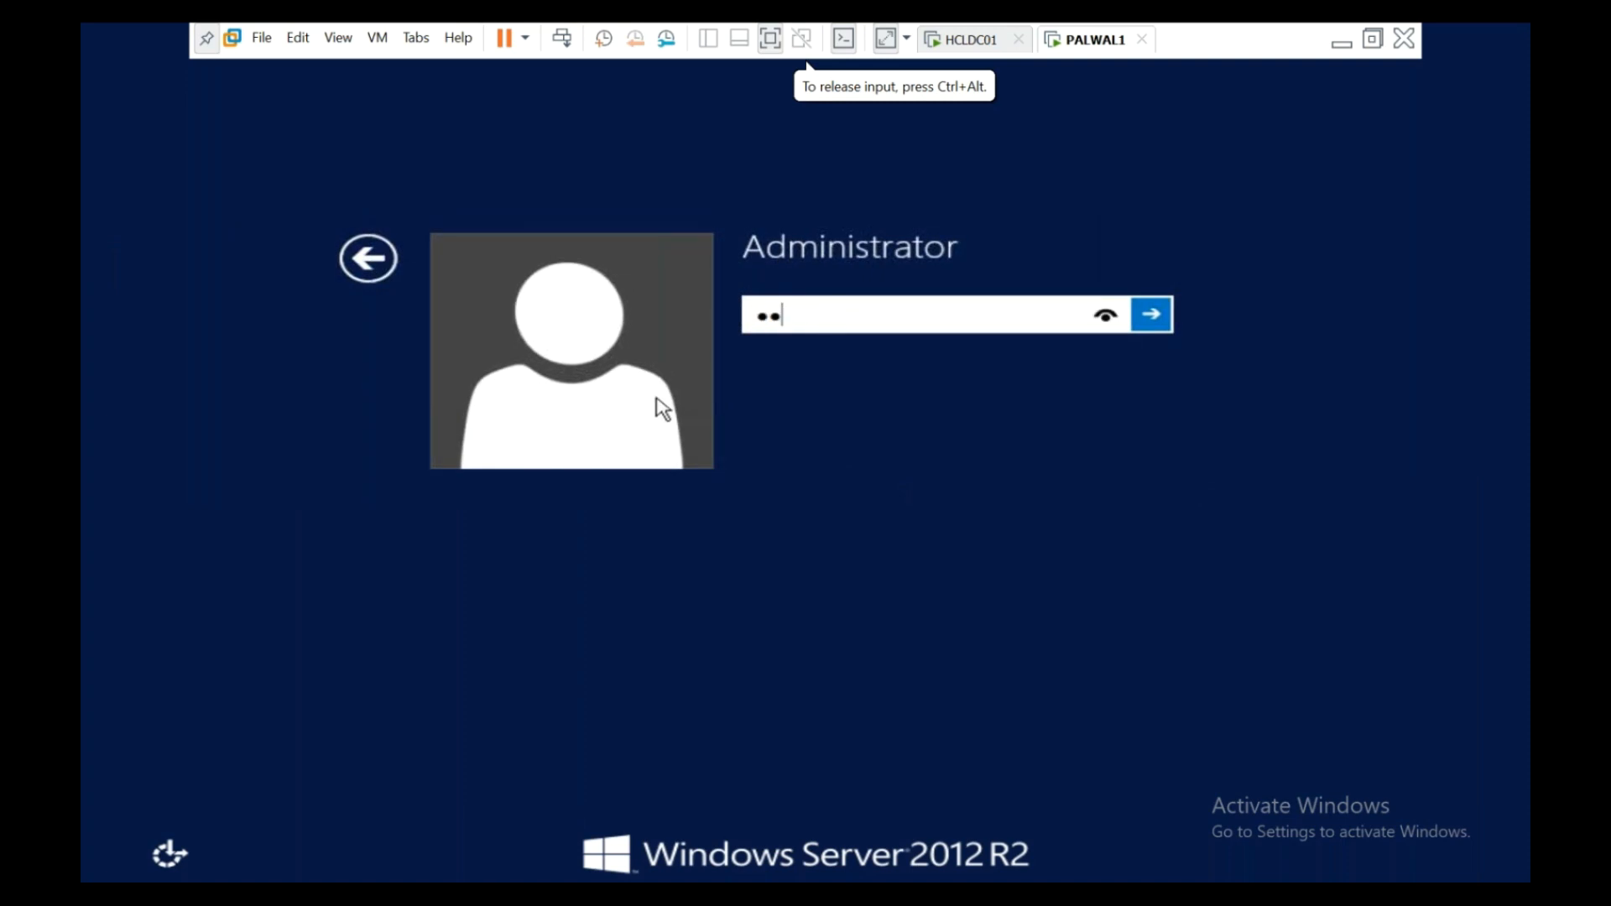
{"action": "key", "text": "BackSpace"}
{"action": "key", "text": "BackSpace"}
{"action": "type", "text": "P@ssw0rd1"}
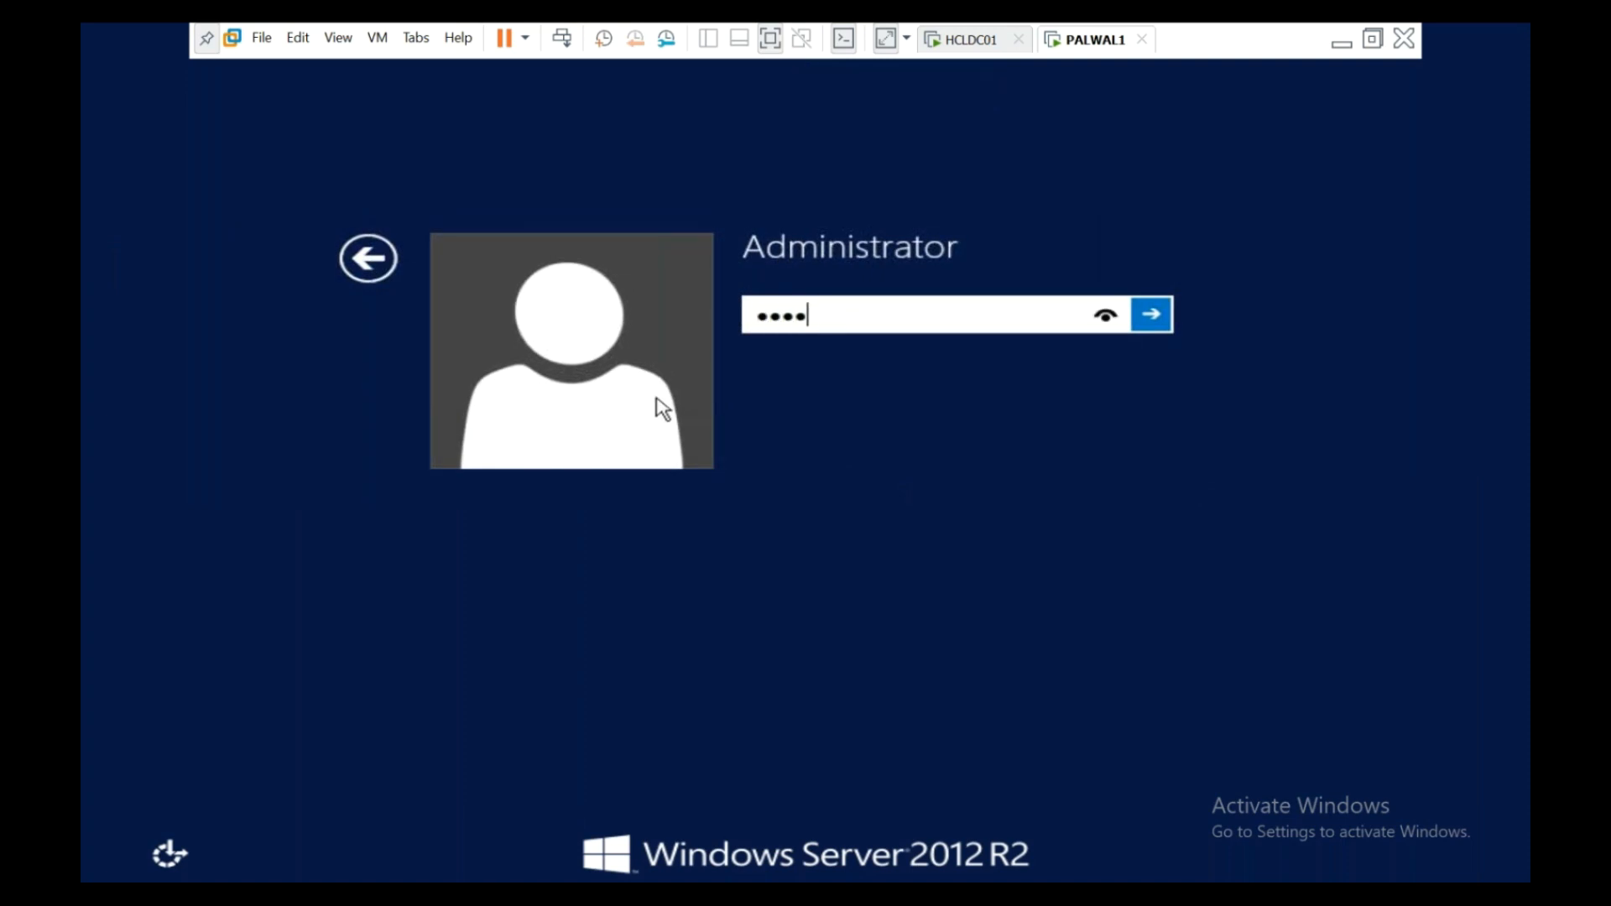
{"action": "type", "text": "2345"}
{"action": "key", "text": "Return"}
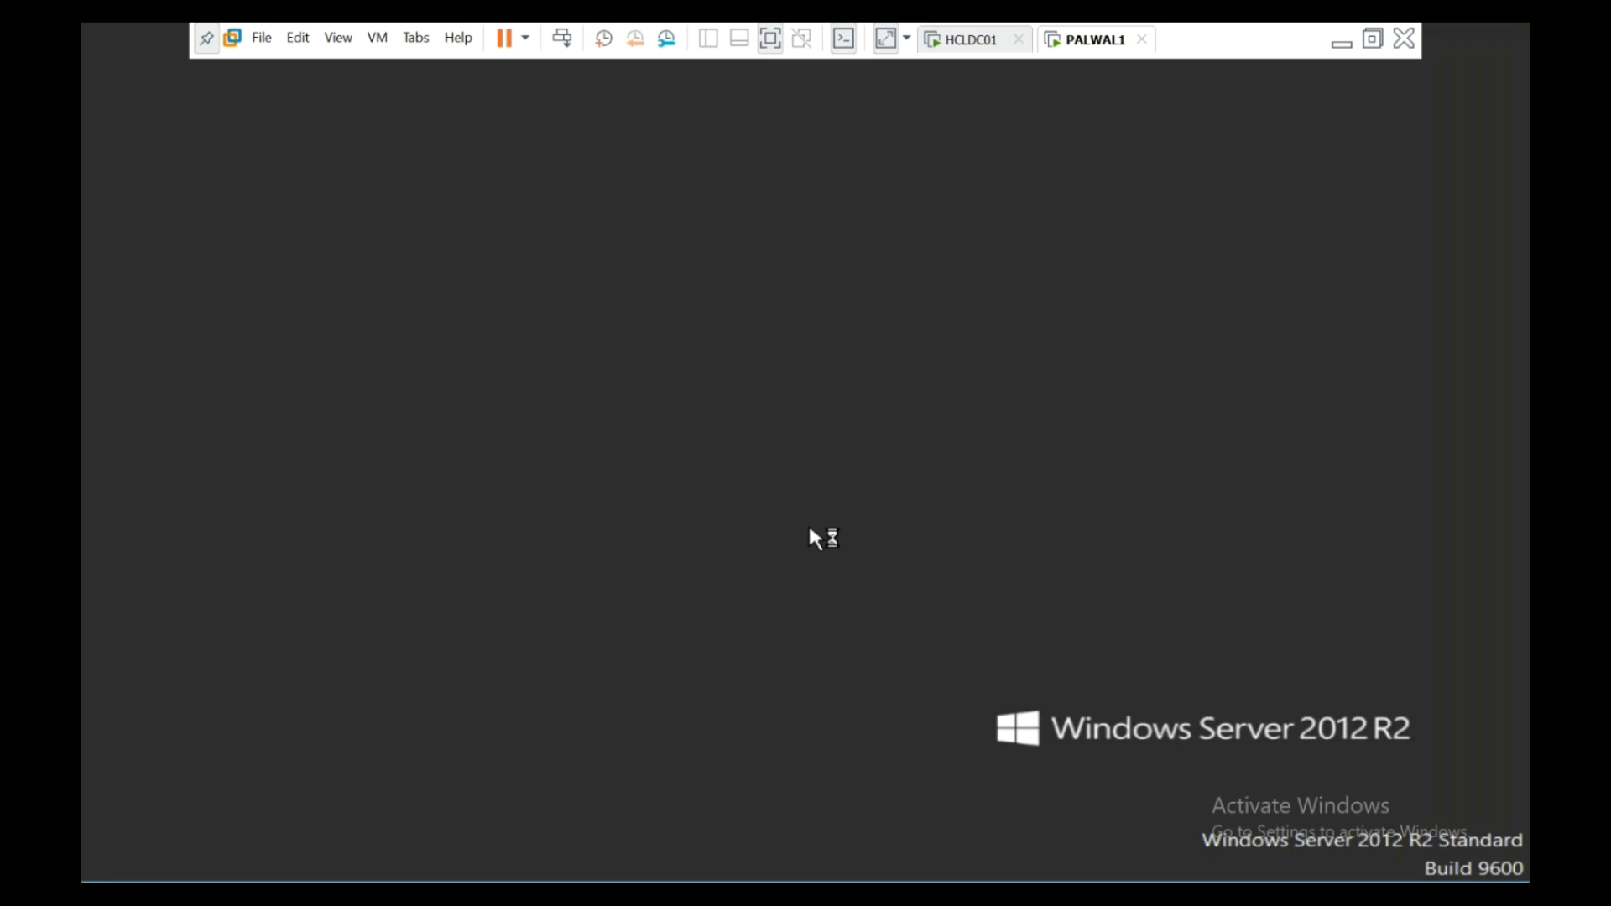
- Allow network discovery and open a command prompt via Win+X Run
{"action": "left_click", "coordinate": [1227, 468]}
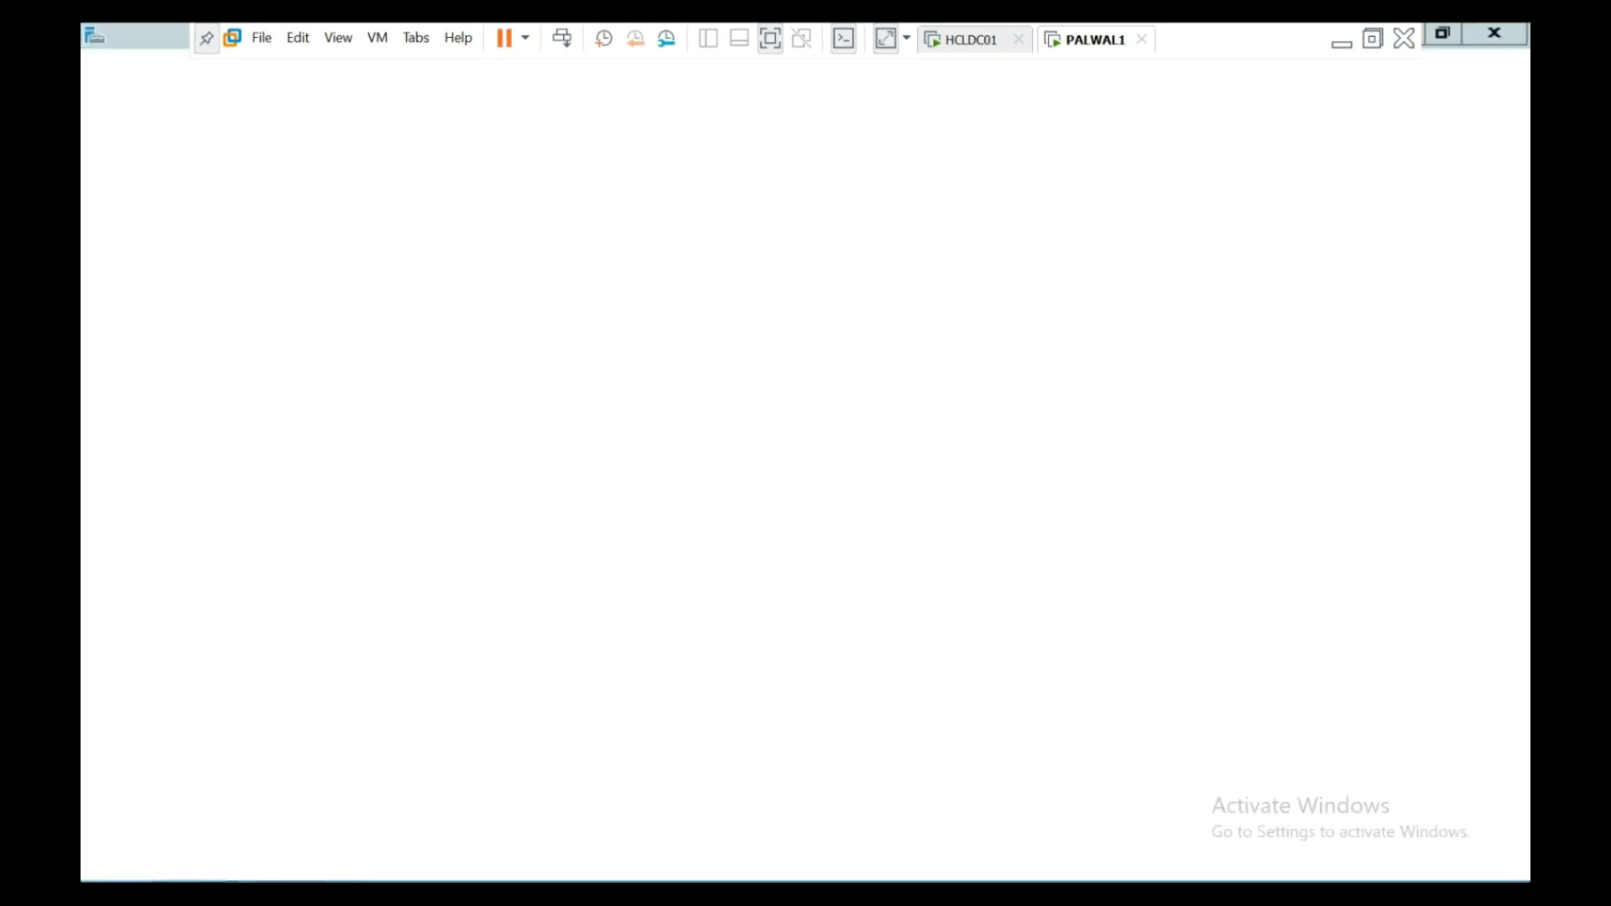
{"action": "key", "text": "super+x"}
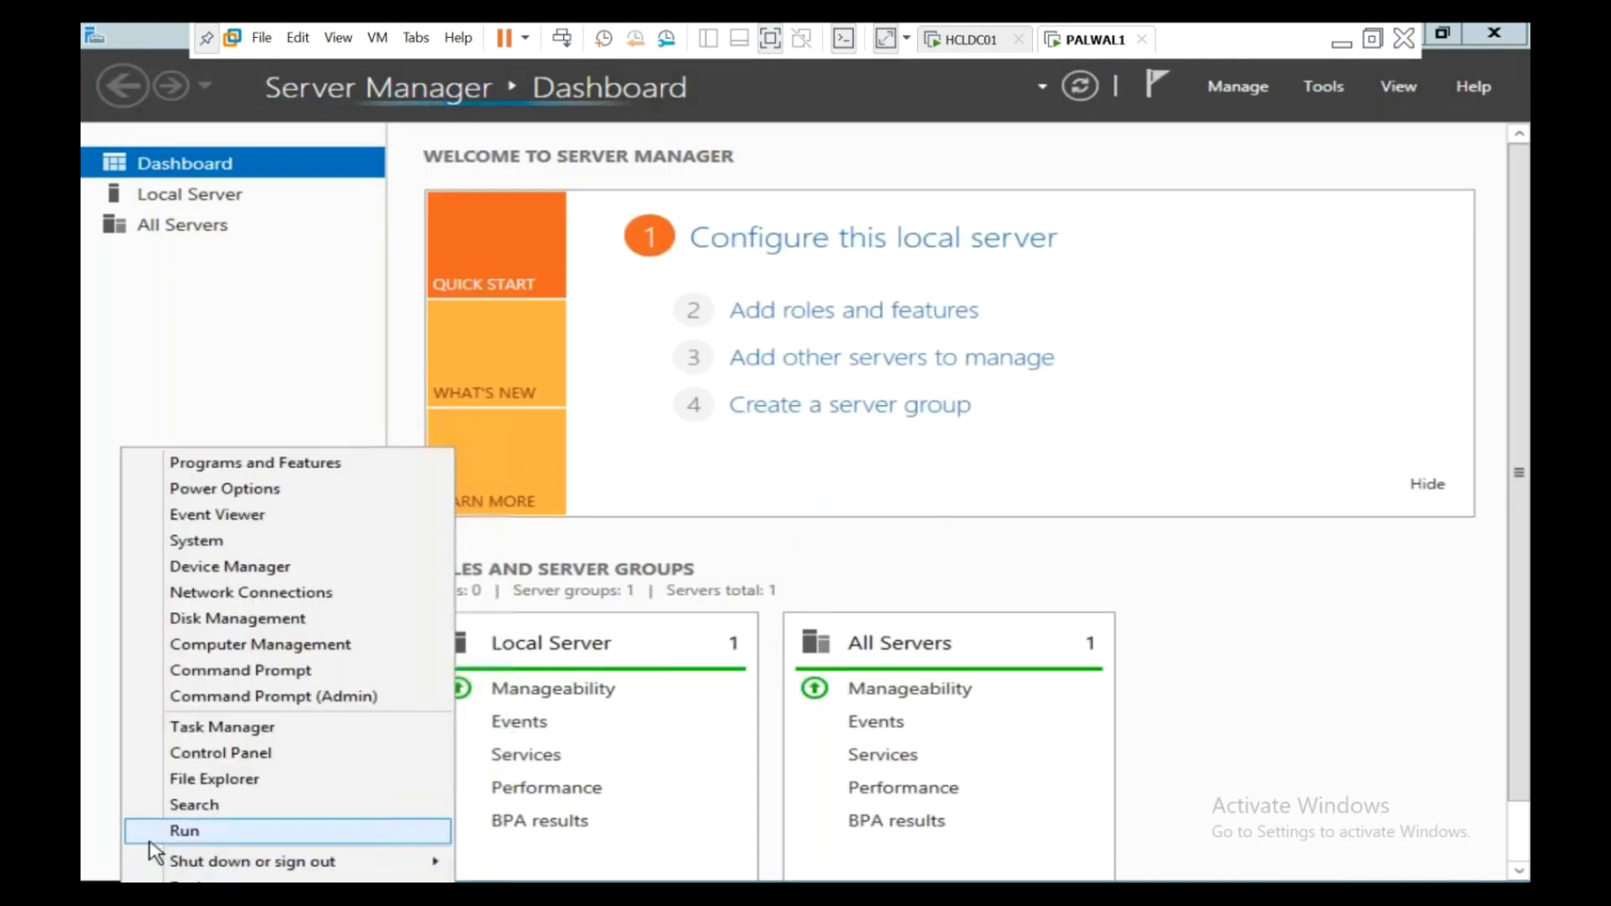
{"action": "left_click", "coordinate": [151, 829]}
{"action": "type", "text": "cmd"}
{"action": "key", "text": "Return"}
- Run ipconfig (192.168.1.71), ping 192.168.1.111 successfully, then minimise the prompt
{"action": "type", "text": "ipconfig"}
{"action": "key", "text": "Return"}
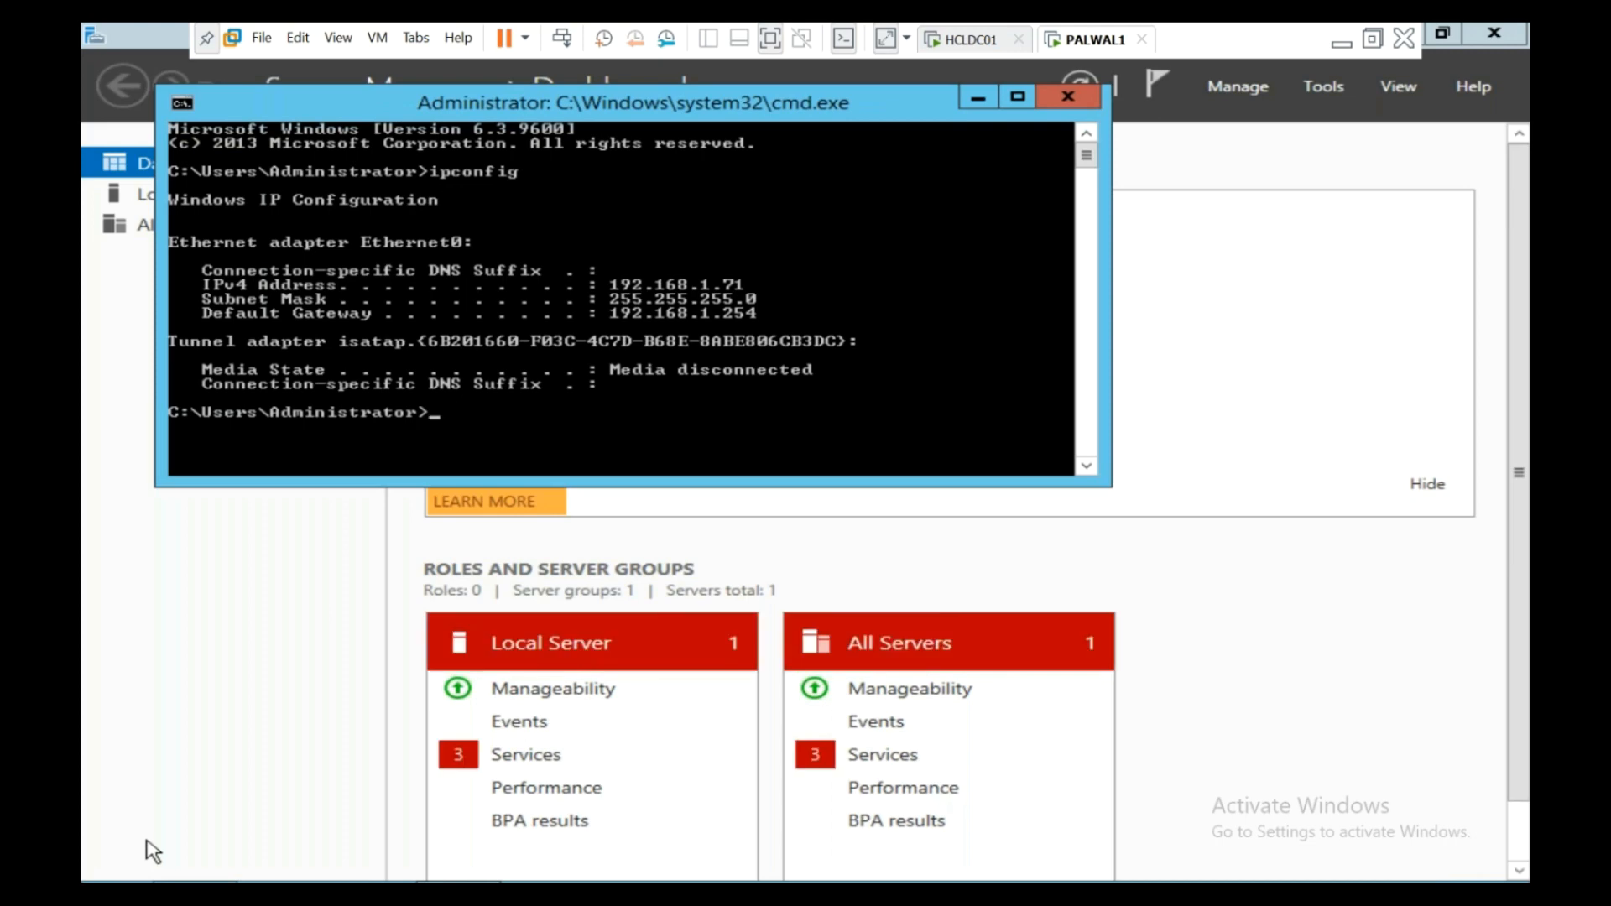
{"action": "type", "text": "ping 192.168.1.111"}
{"action": "key", "text": "Return"}
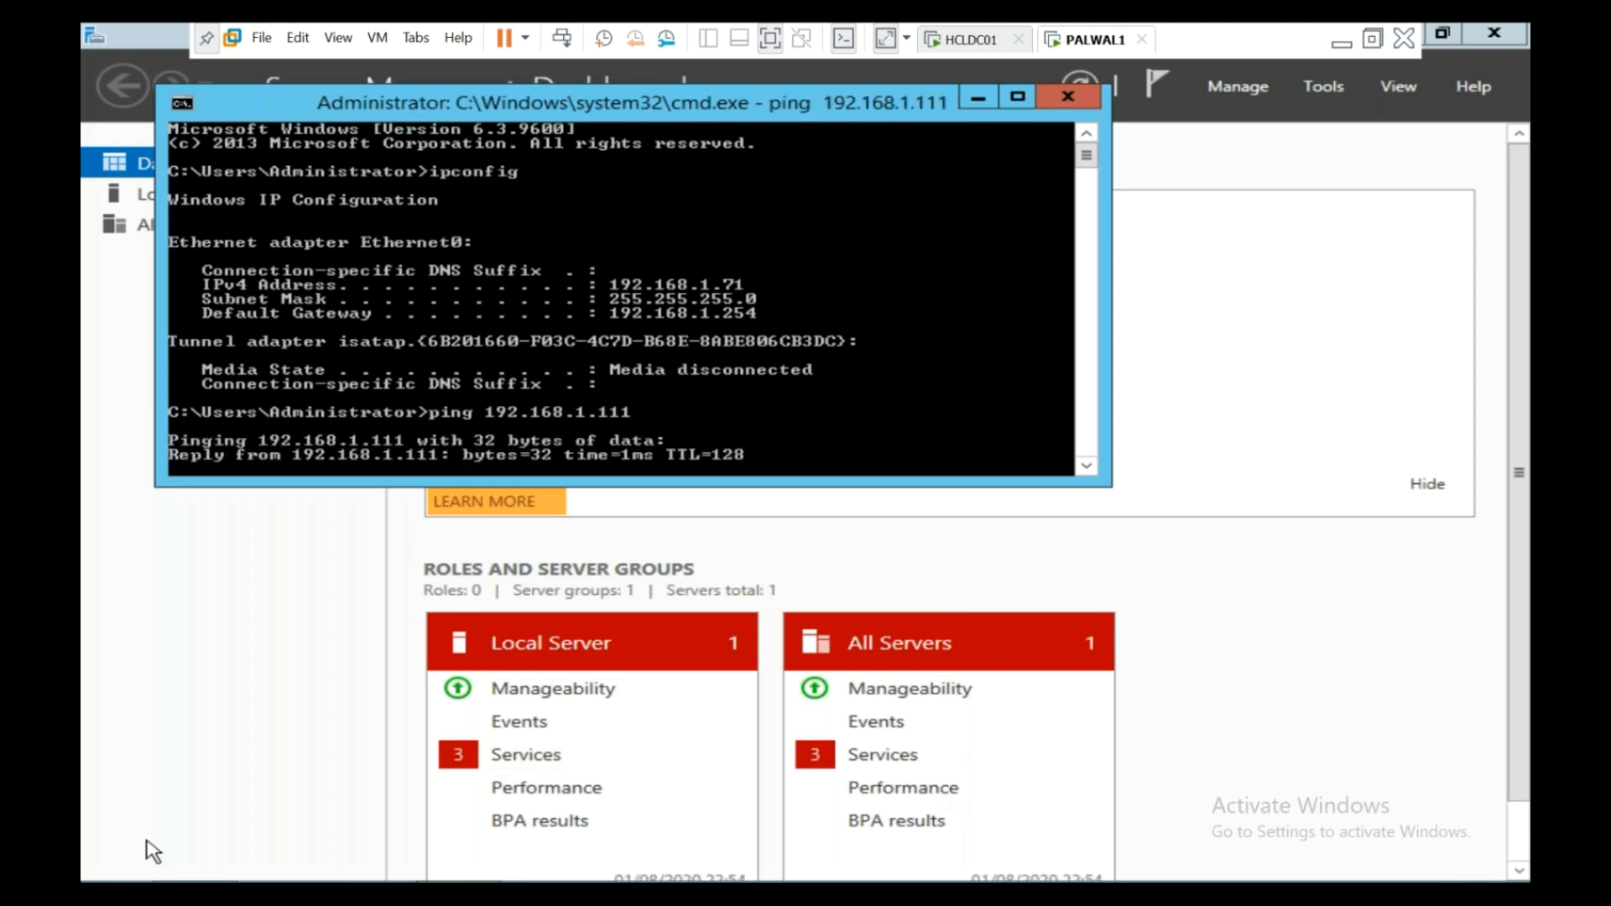
{"action": "key", "text": "ctrl+c"}
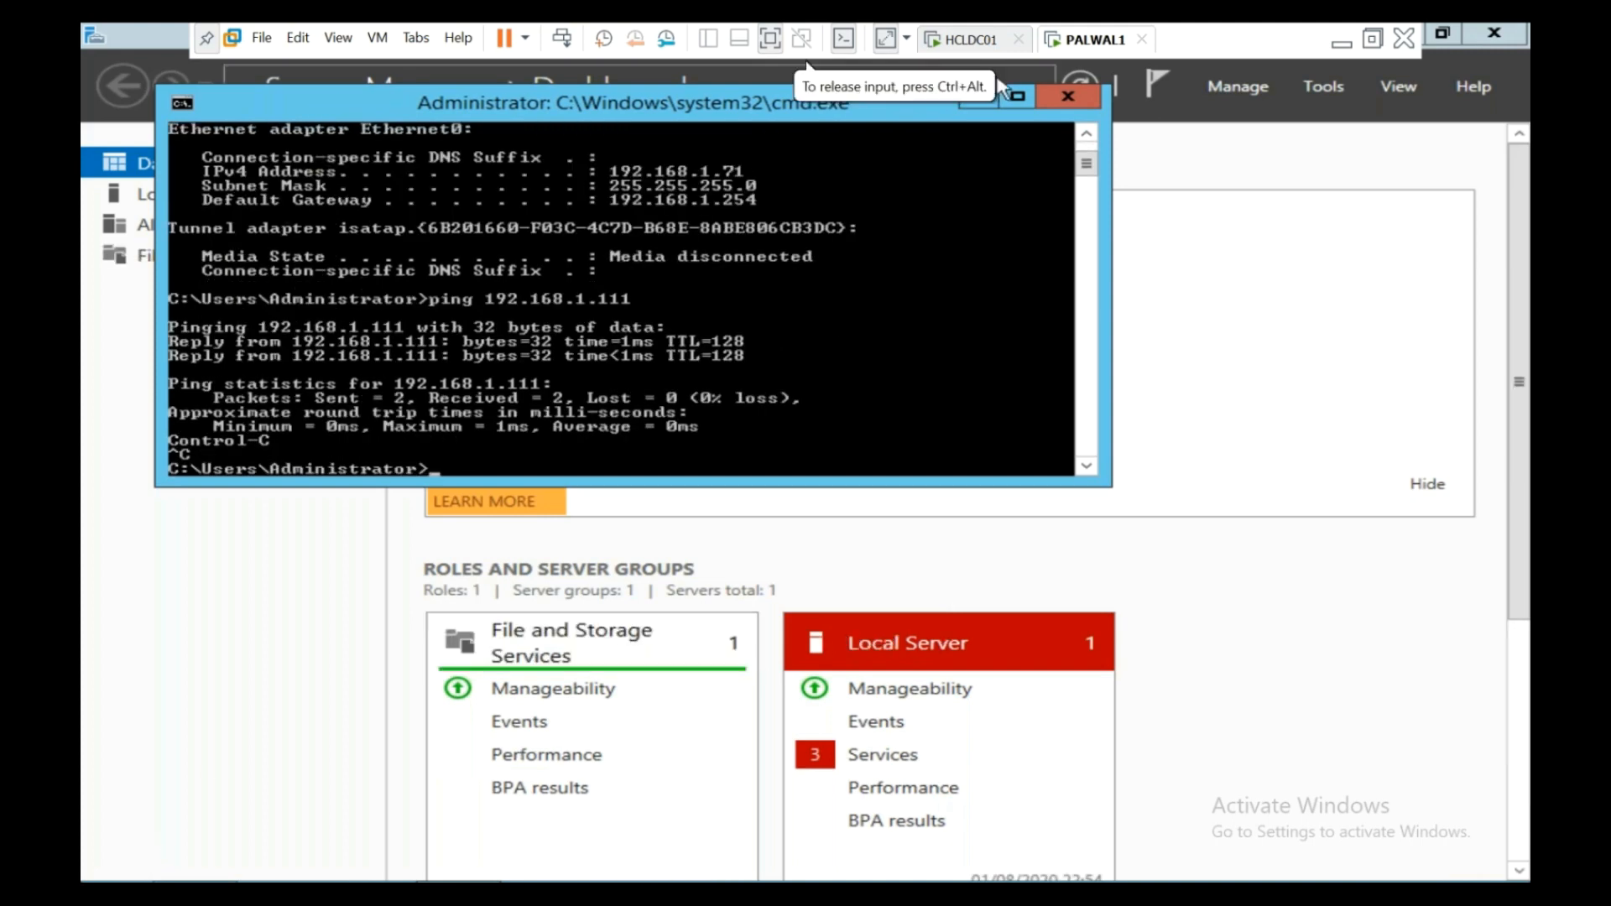
{"action": "left_click", "coordinate": [987, 101]}
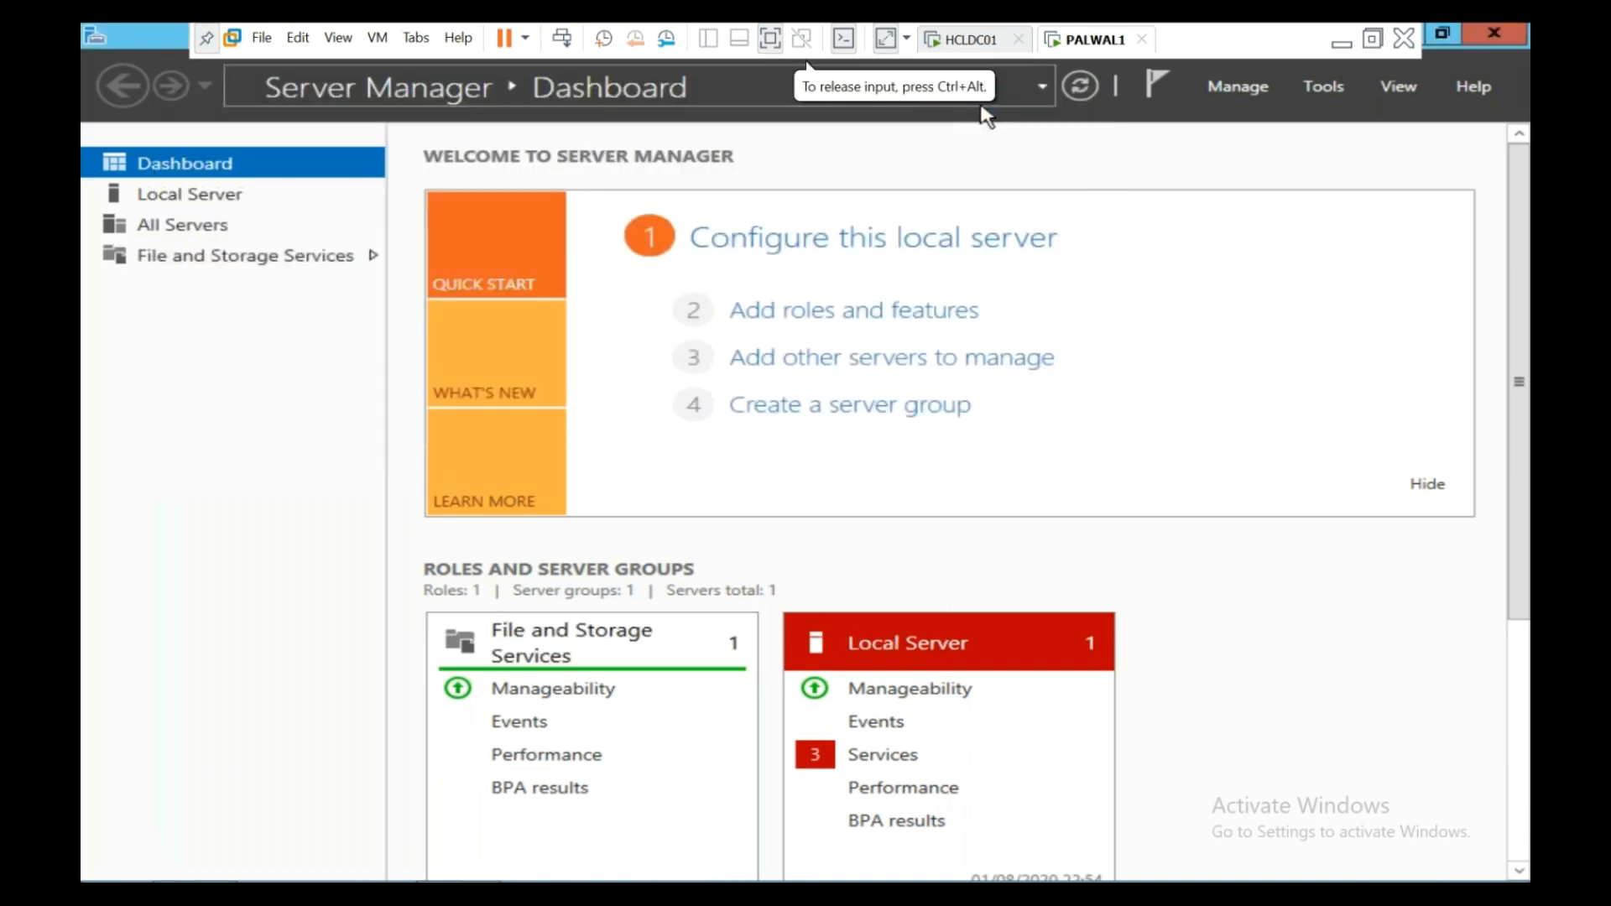
- Open This PC's properties to view the new name WIN-6CSRPIKGFFM, then close System Properties
{"action": "scroll", "coordinate": [1521, 374], "scroll_direction": "down", "scroll_amount": 5}
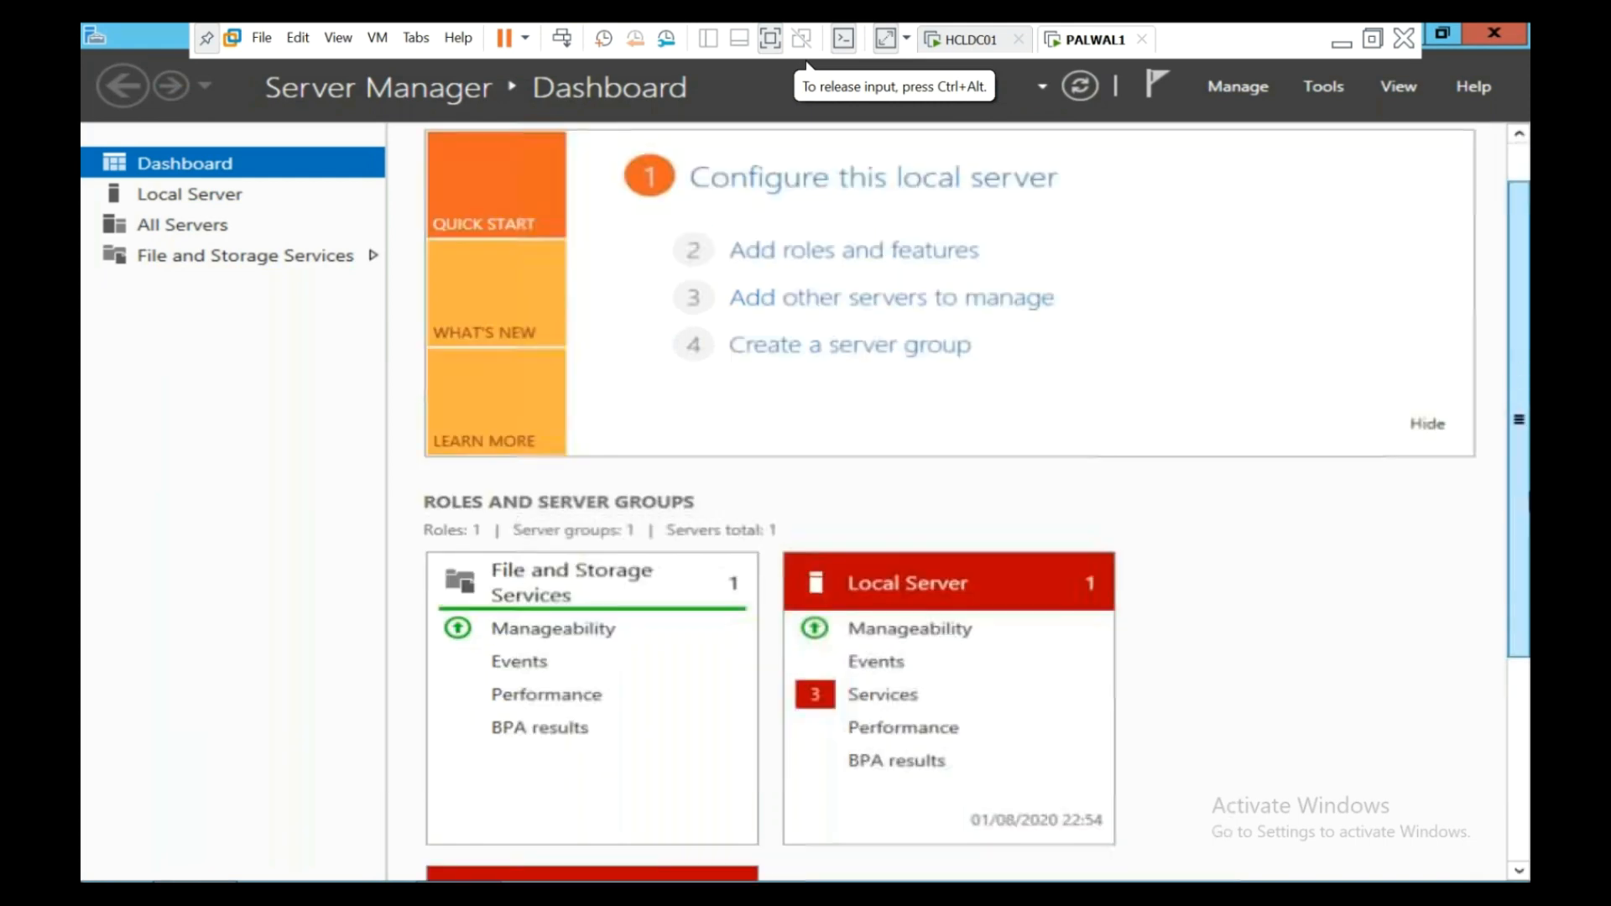
{"action": "key", "text": "super+e"}
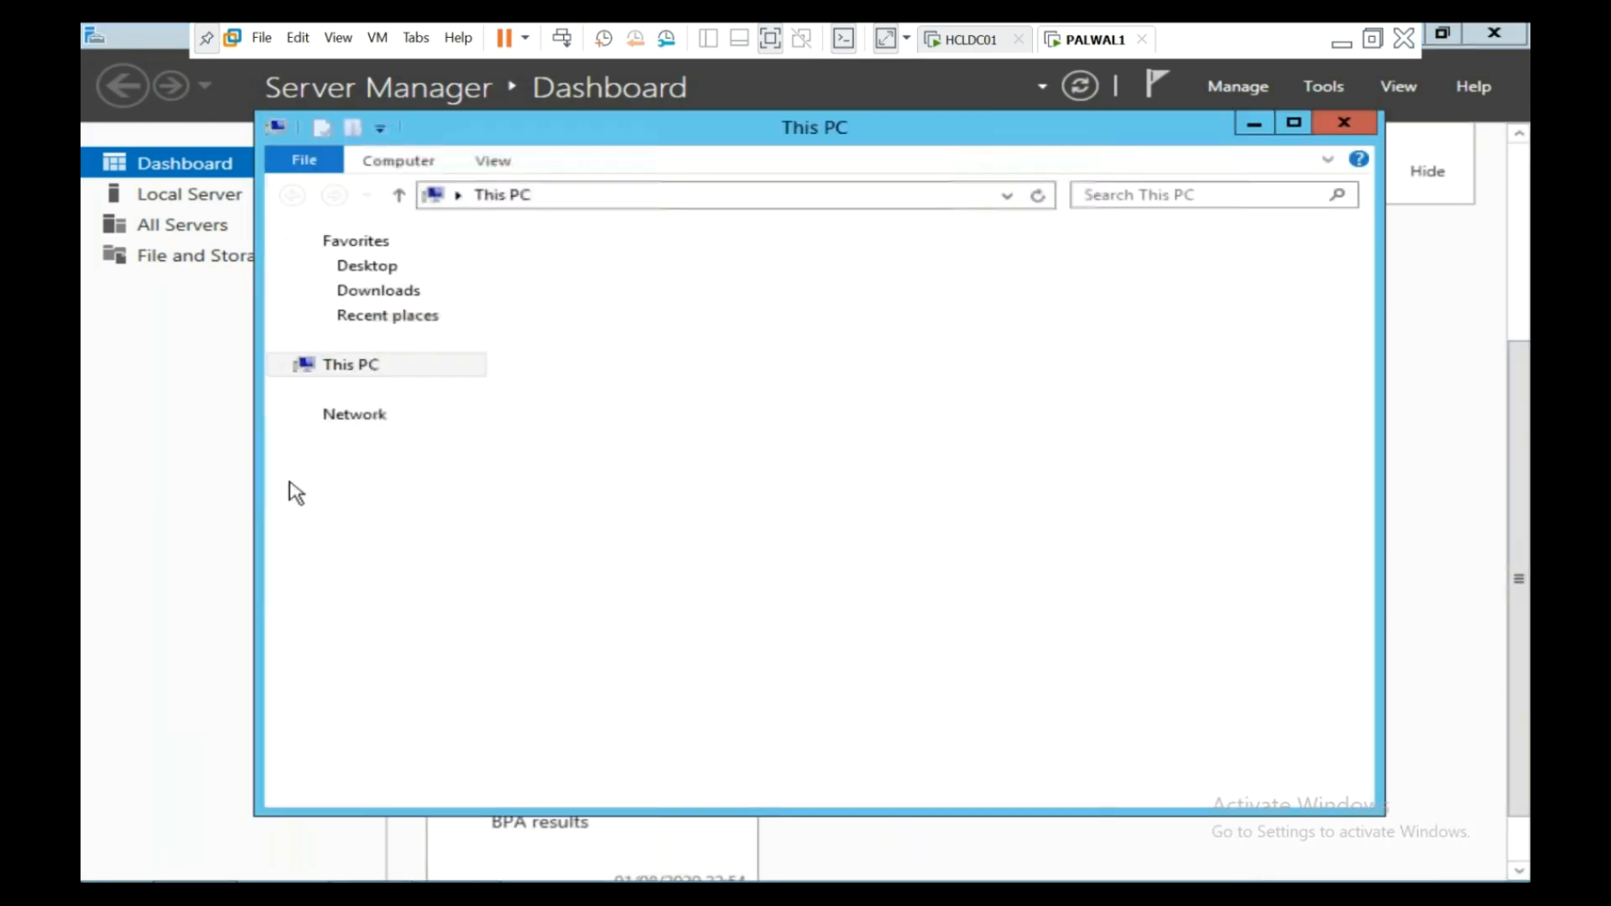
{"action": "right_click", "coordinate": [346, 380]}
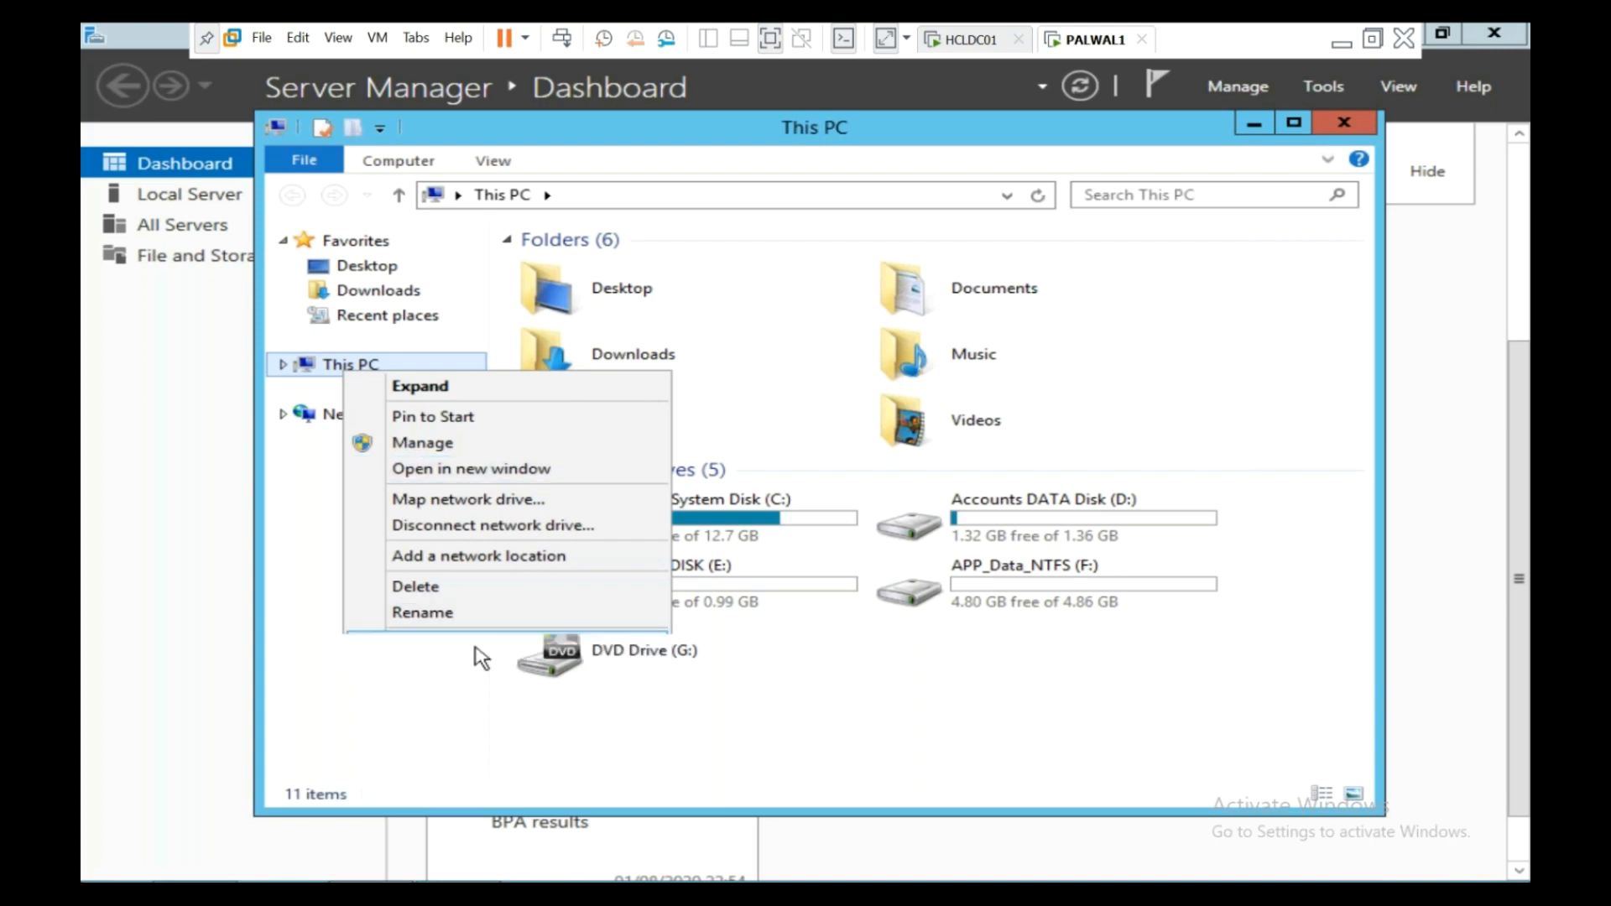
{"action": "left_click", "coordinate": [477, 651]}
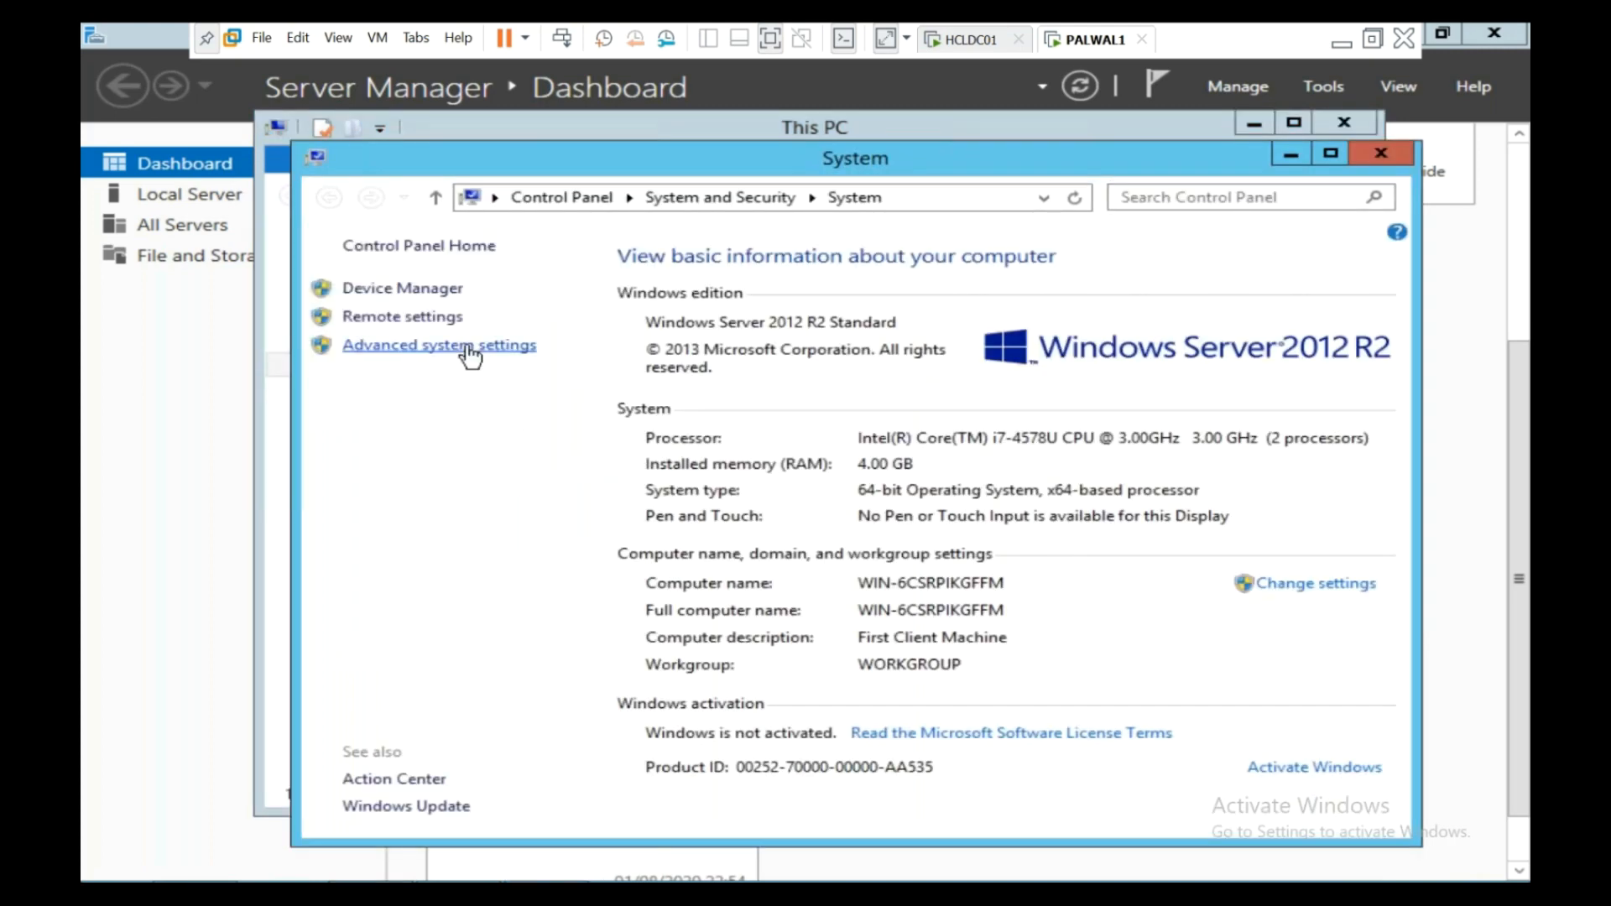
{"action": "left_click", "coordinate": [465, 345]}
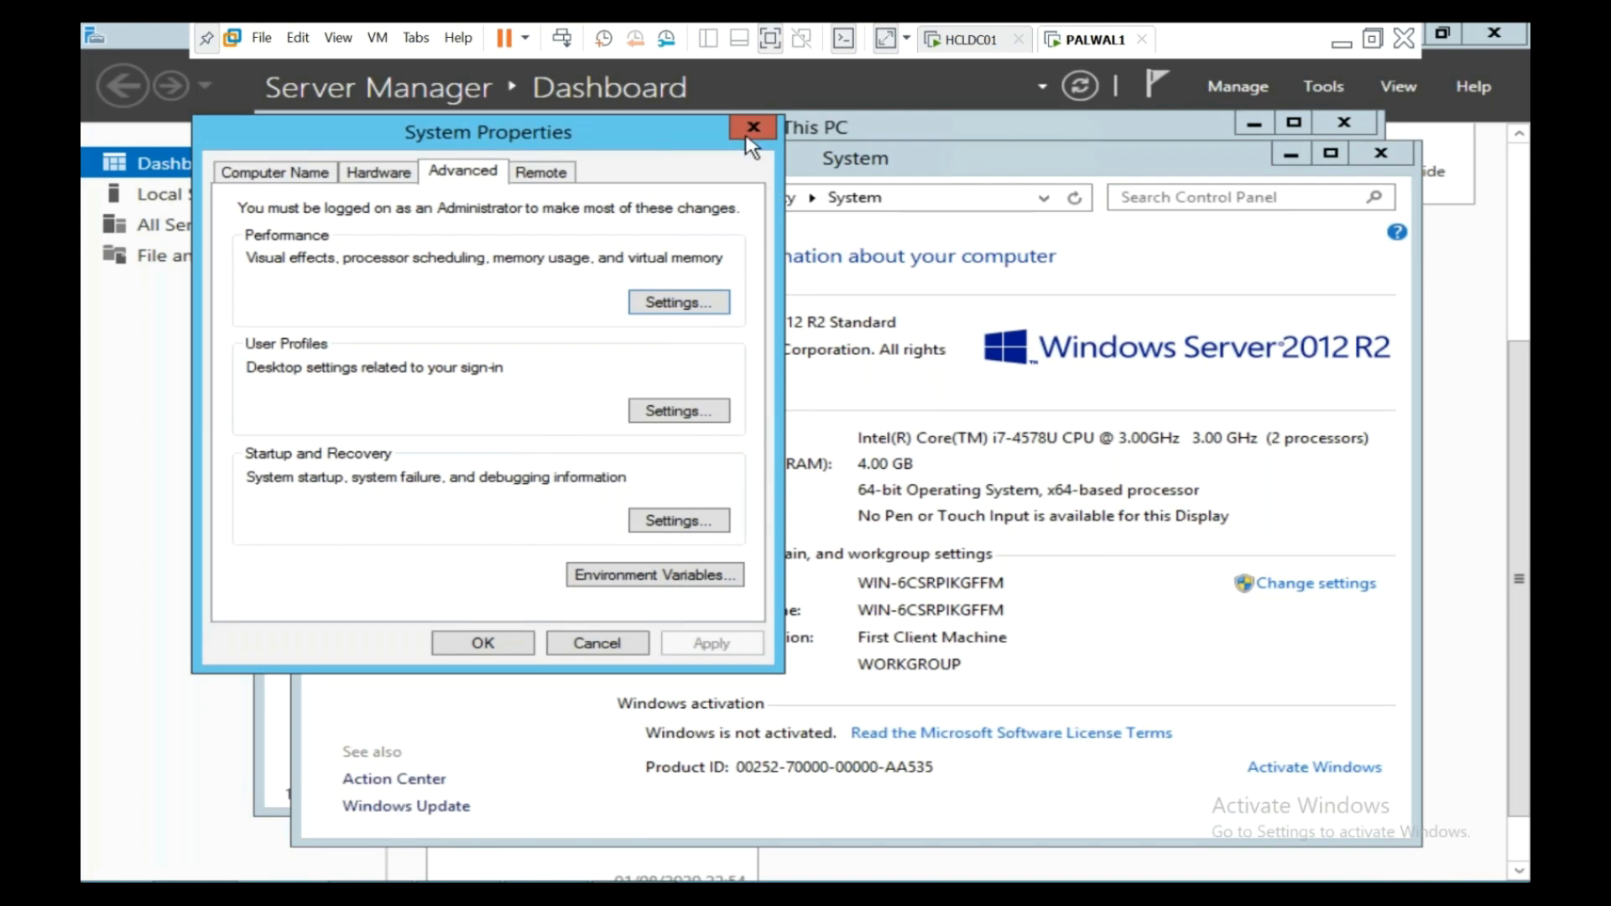
{"action": "left_click", "coordinate": [753, 127]}
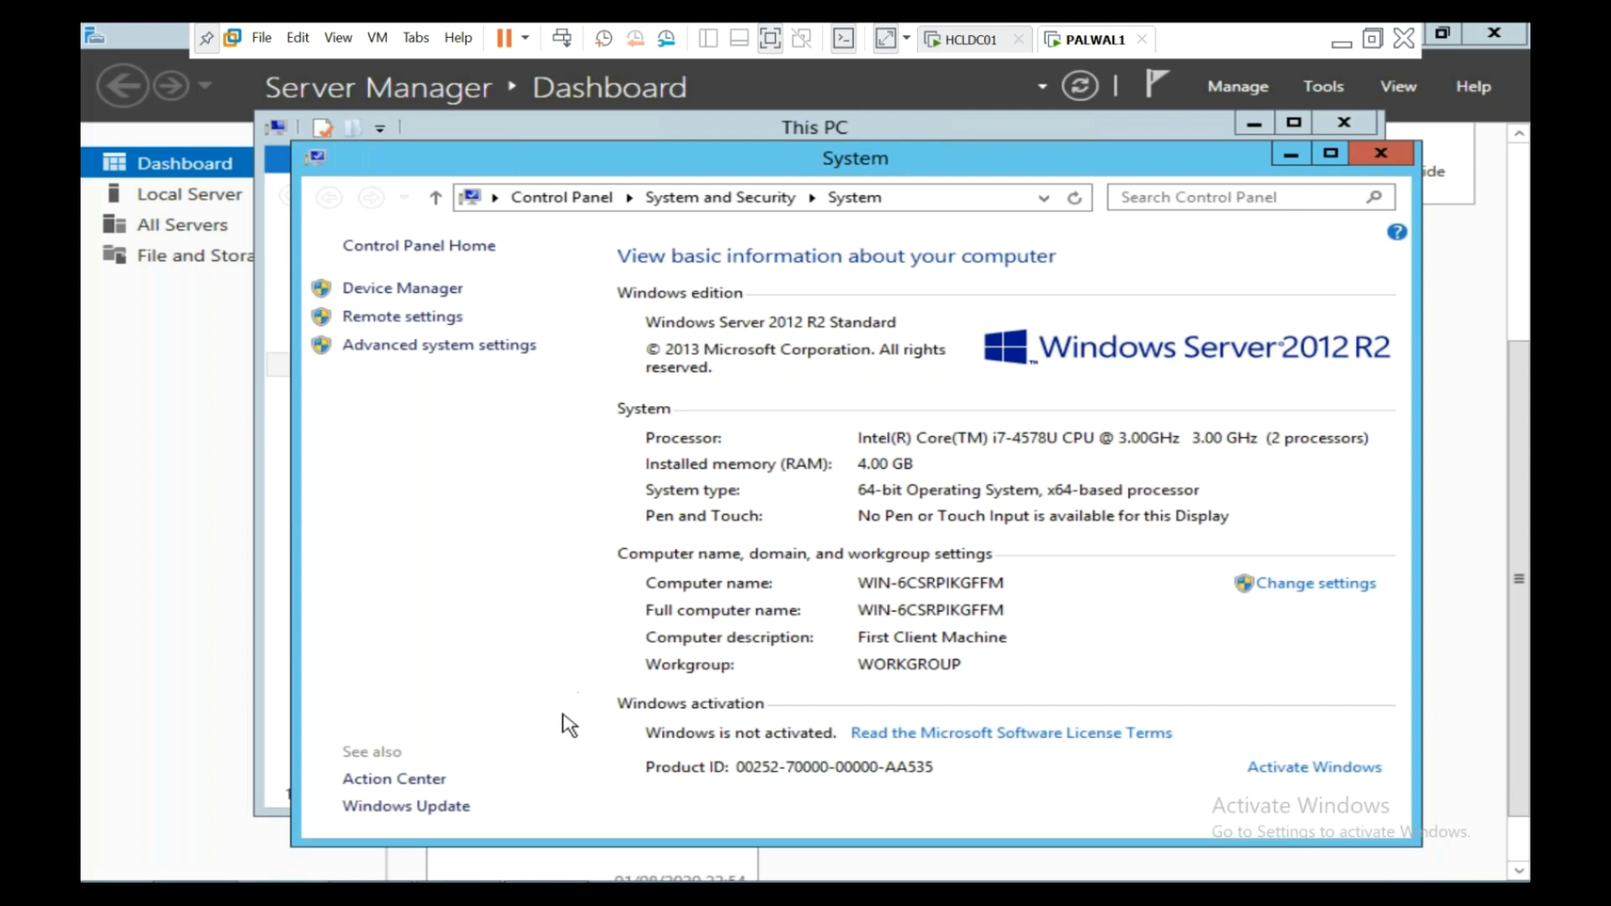
- Open the Sysprep folder by entering 'sys' in the Run dialog
{"action": "right_click", "coordinate": [88, 878]}
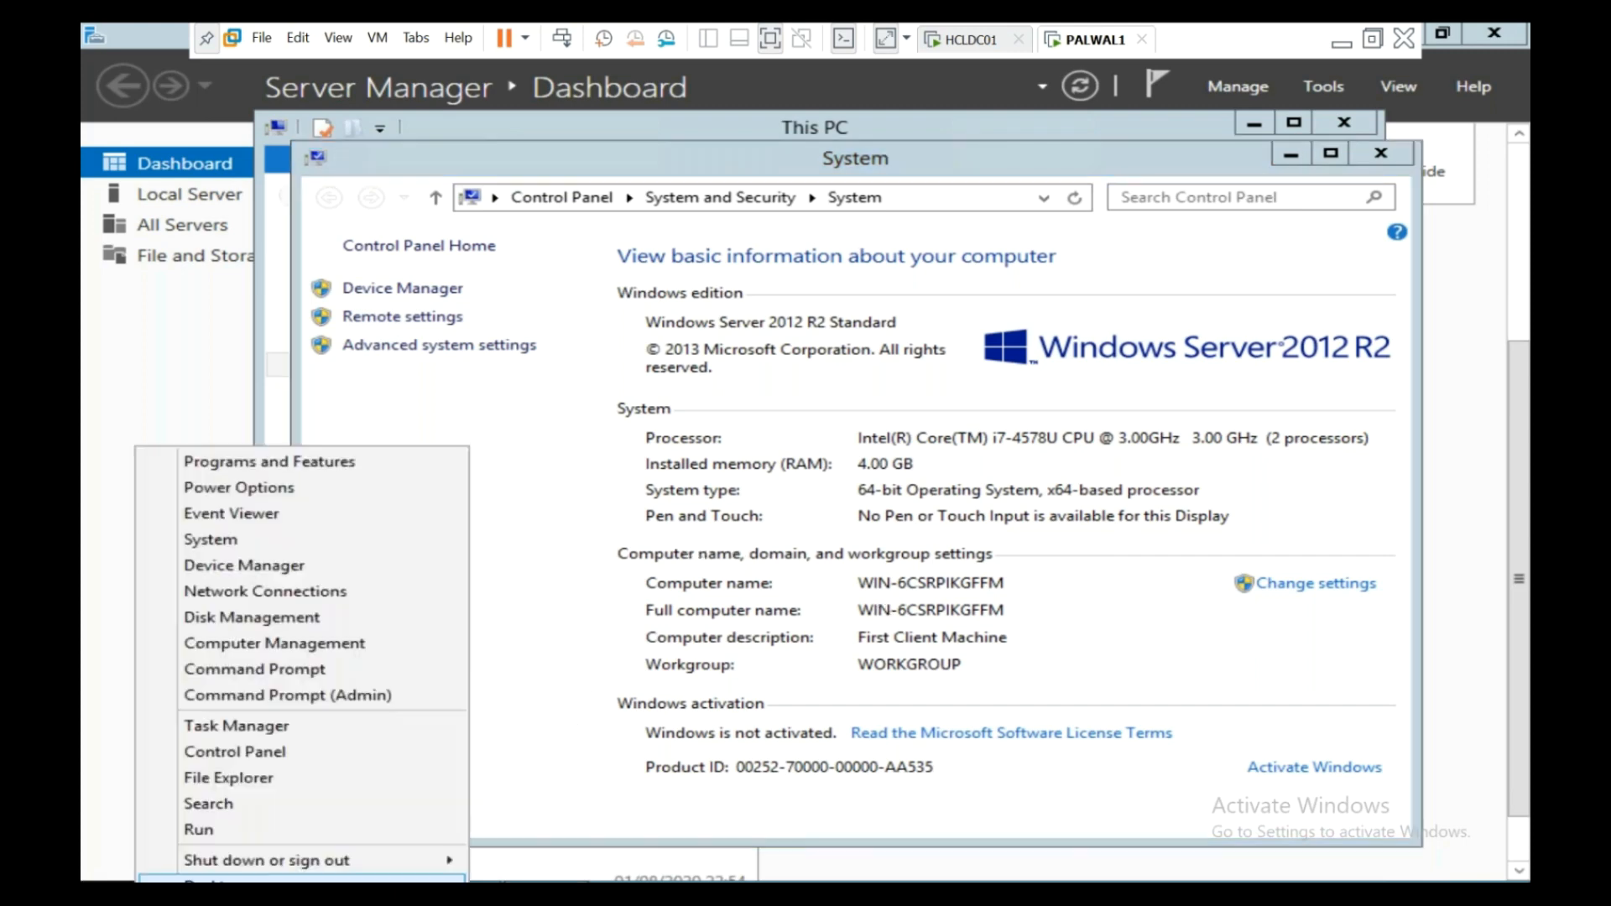
{"action": "left_click", "coordinate": [202, 829]}
{"action": "type", "text": "sysprep"}
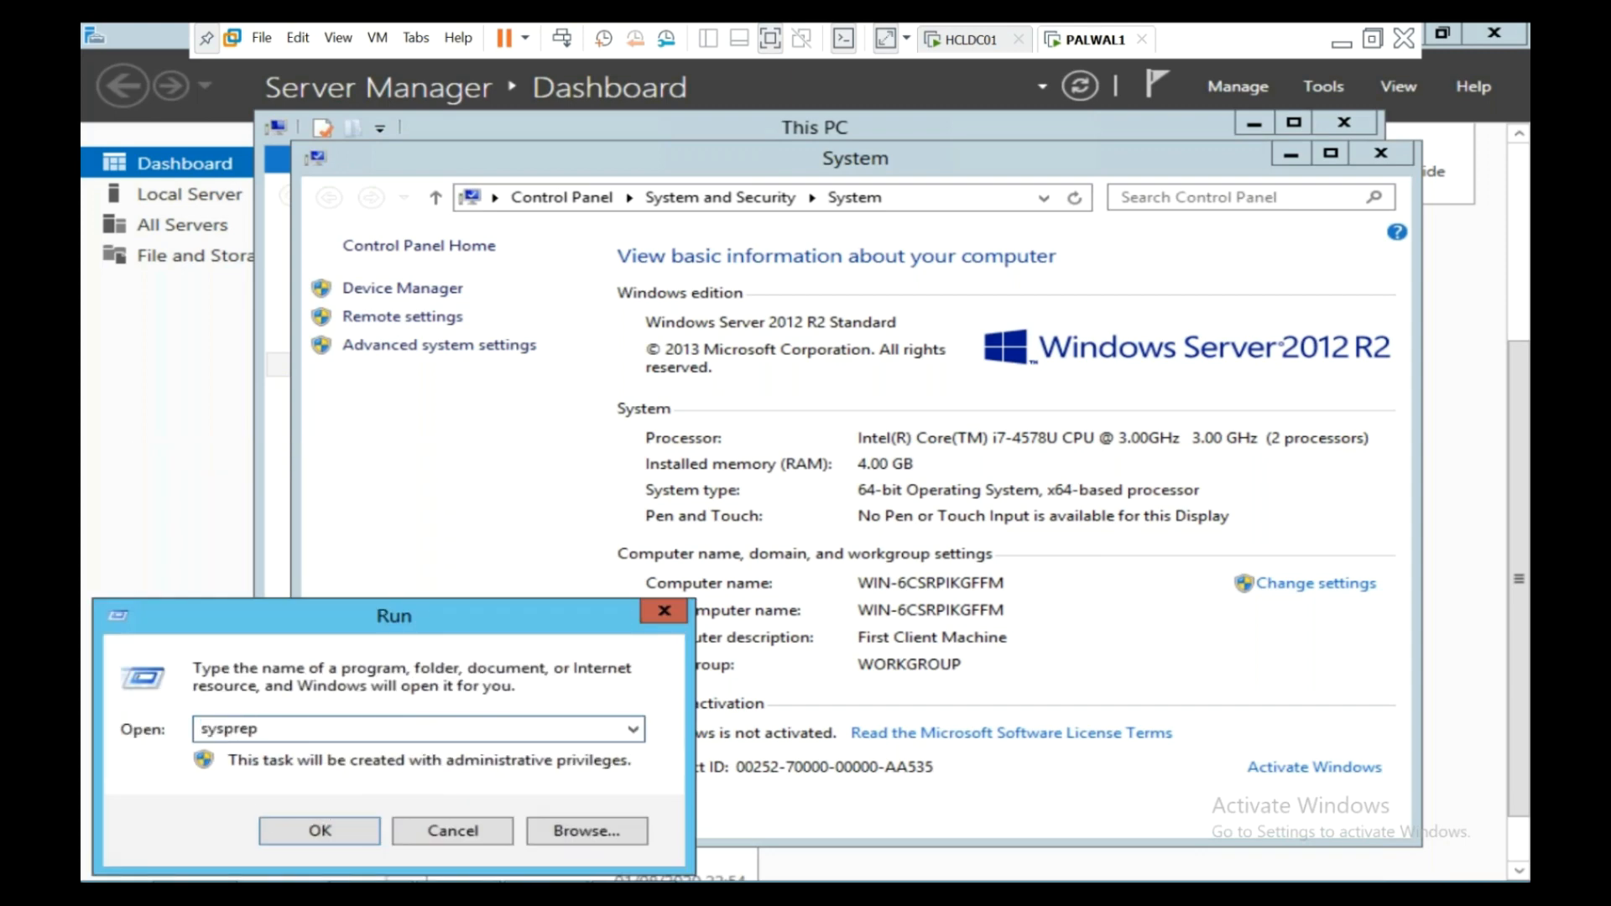
{"action": "key", "text": "Return"}
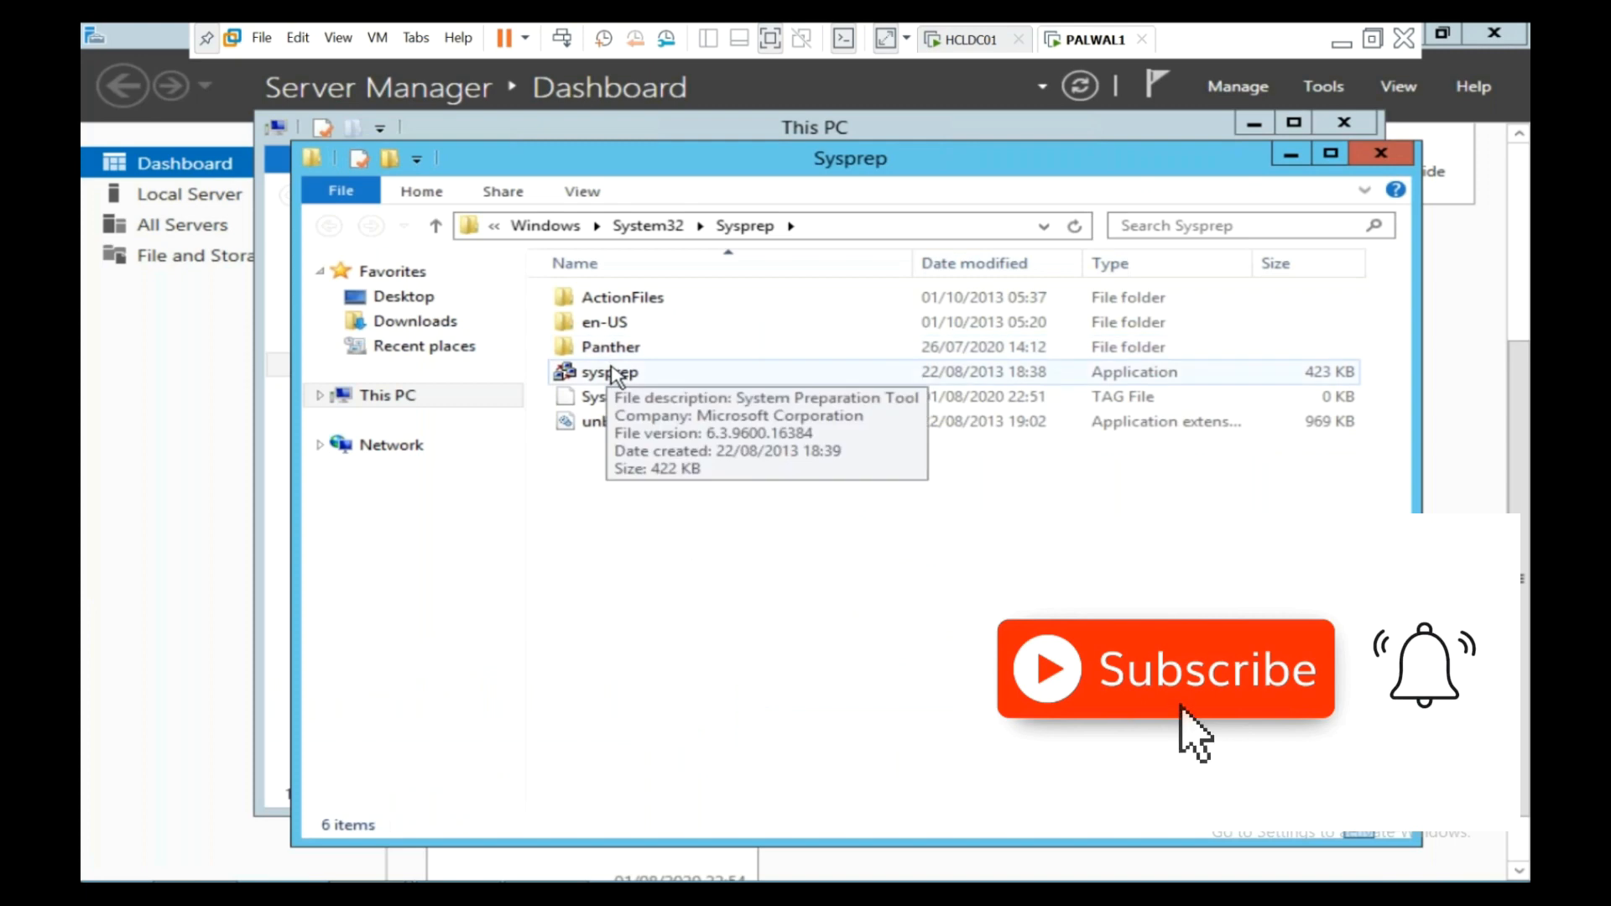
- Launch the System Preparation Tool, tick Generalize, cancel without running, and close the Sysprep folder
{"action": "double_click", "coordinate": [611, 374]}
{"action": "left_click", "coordinate": [628, 451]}
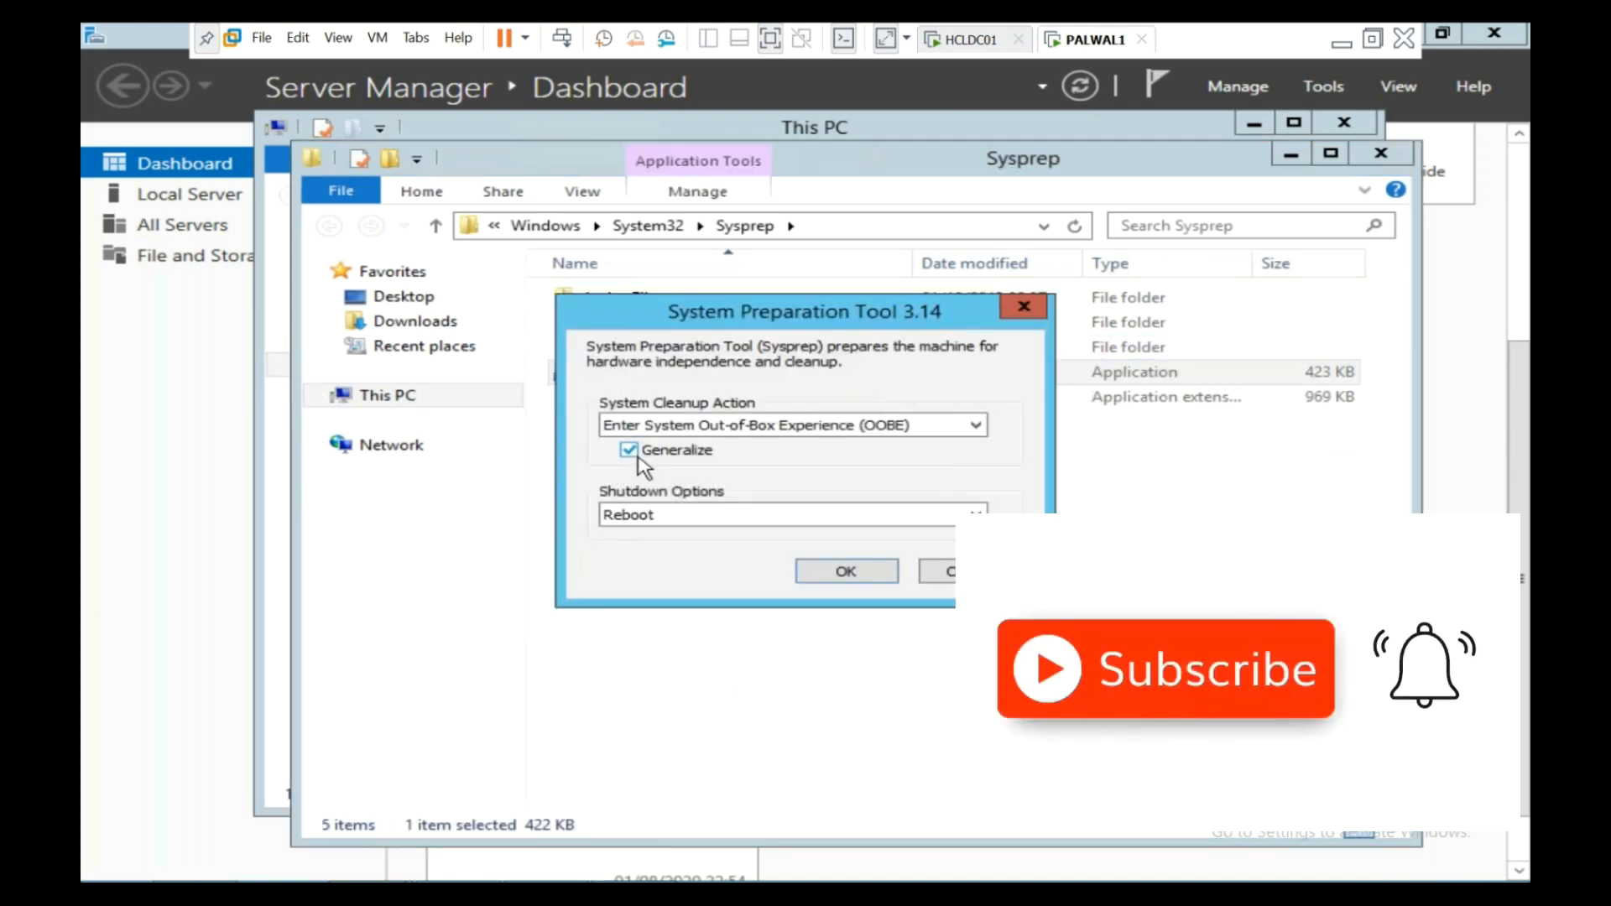
{"action": "left_click", "coordinate": [950, 583]}
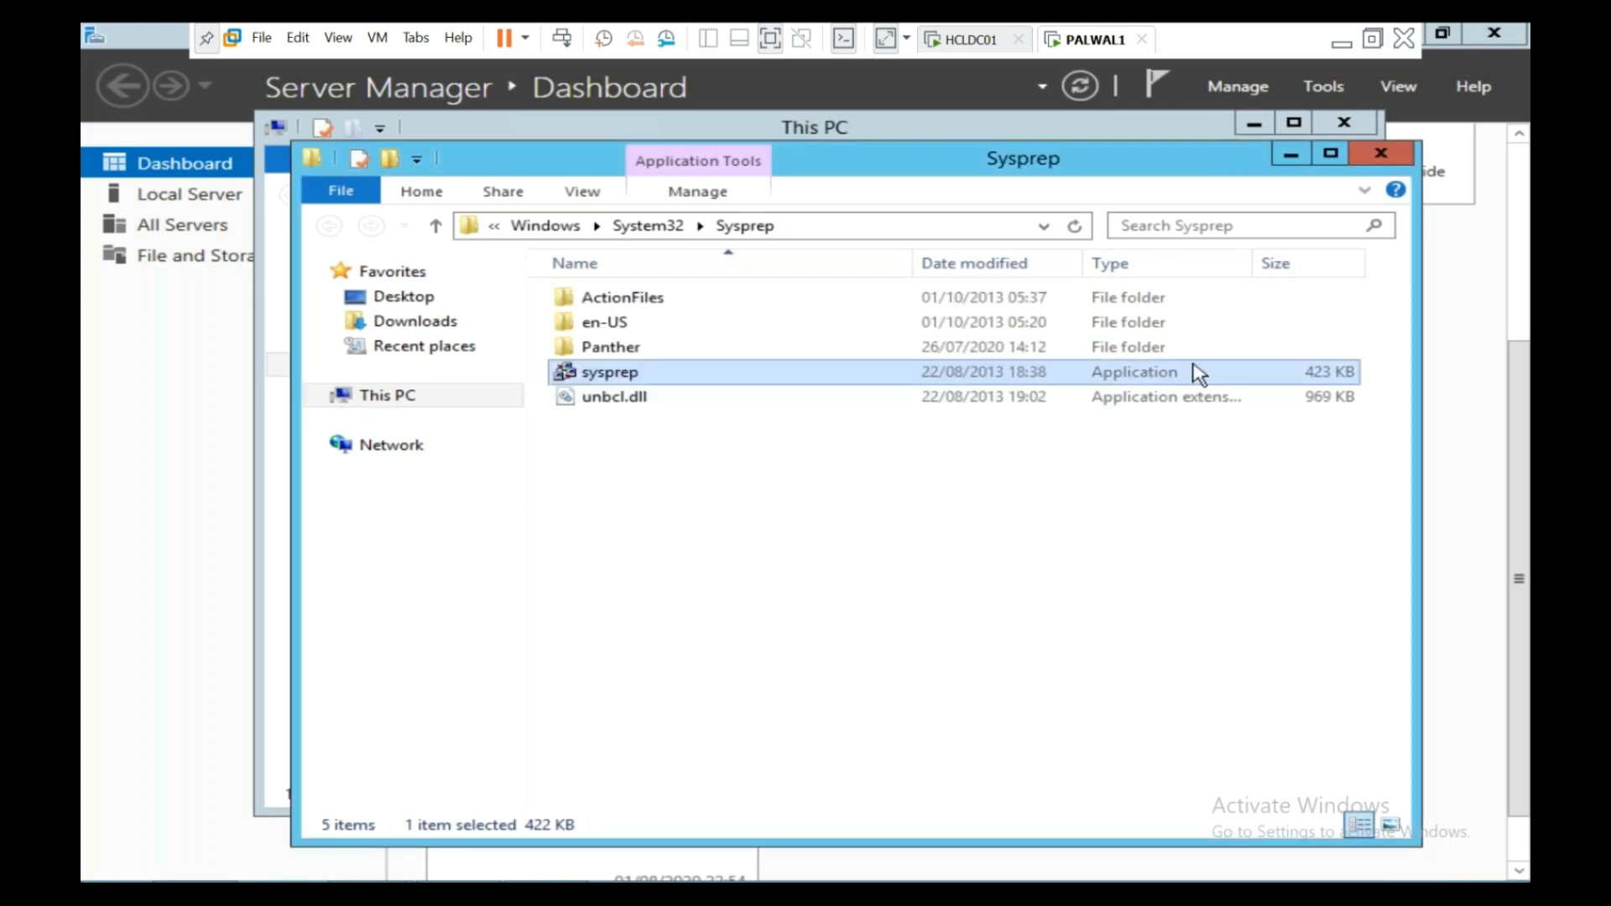
{"action": "left_click", "coordinate": [1381, 155]}
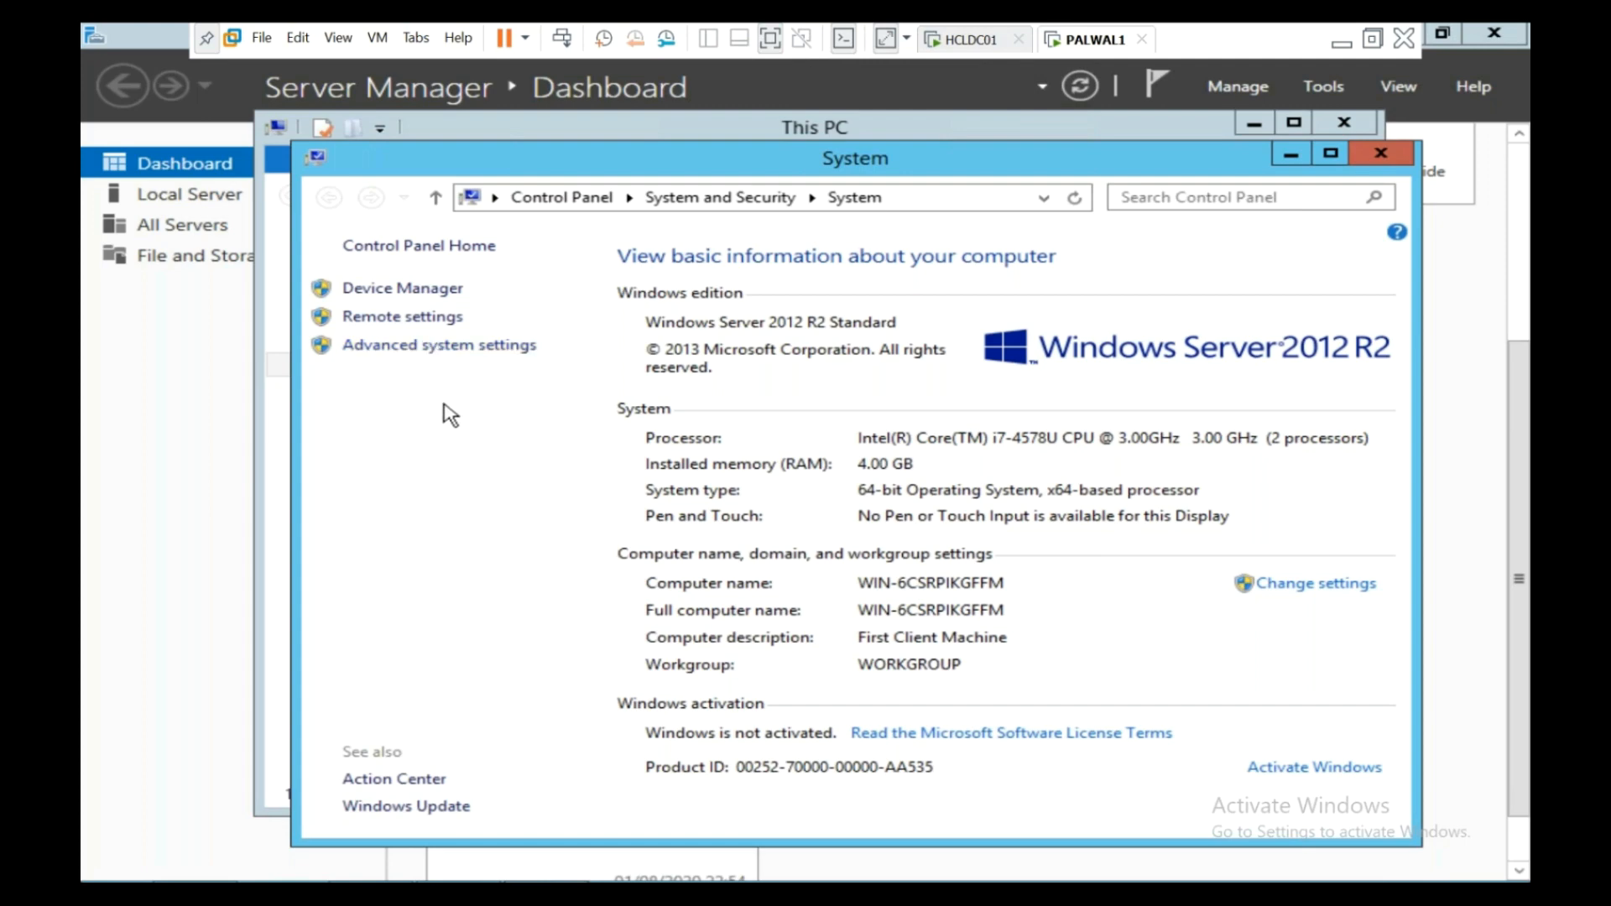
- Set the computer description to 'App Server' on the Computer Name tab
{"action": "left_click", "coordinate": [498, 361]}
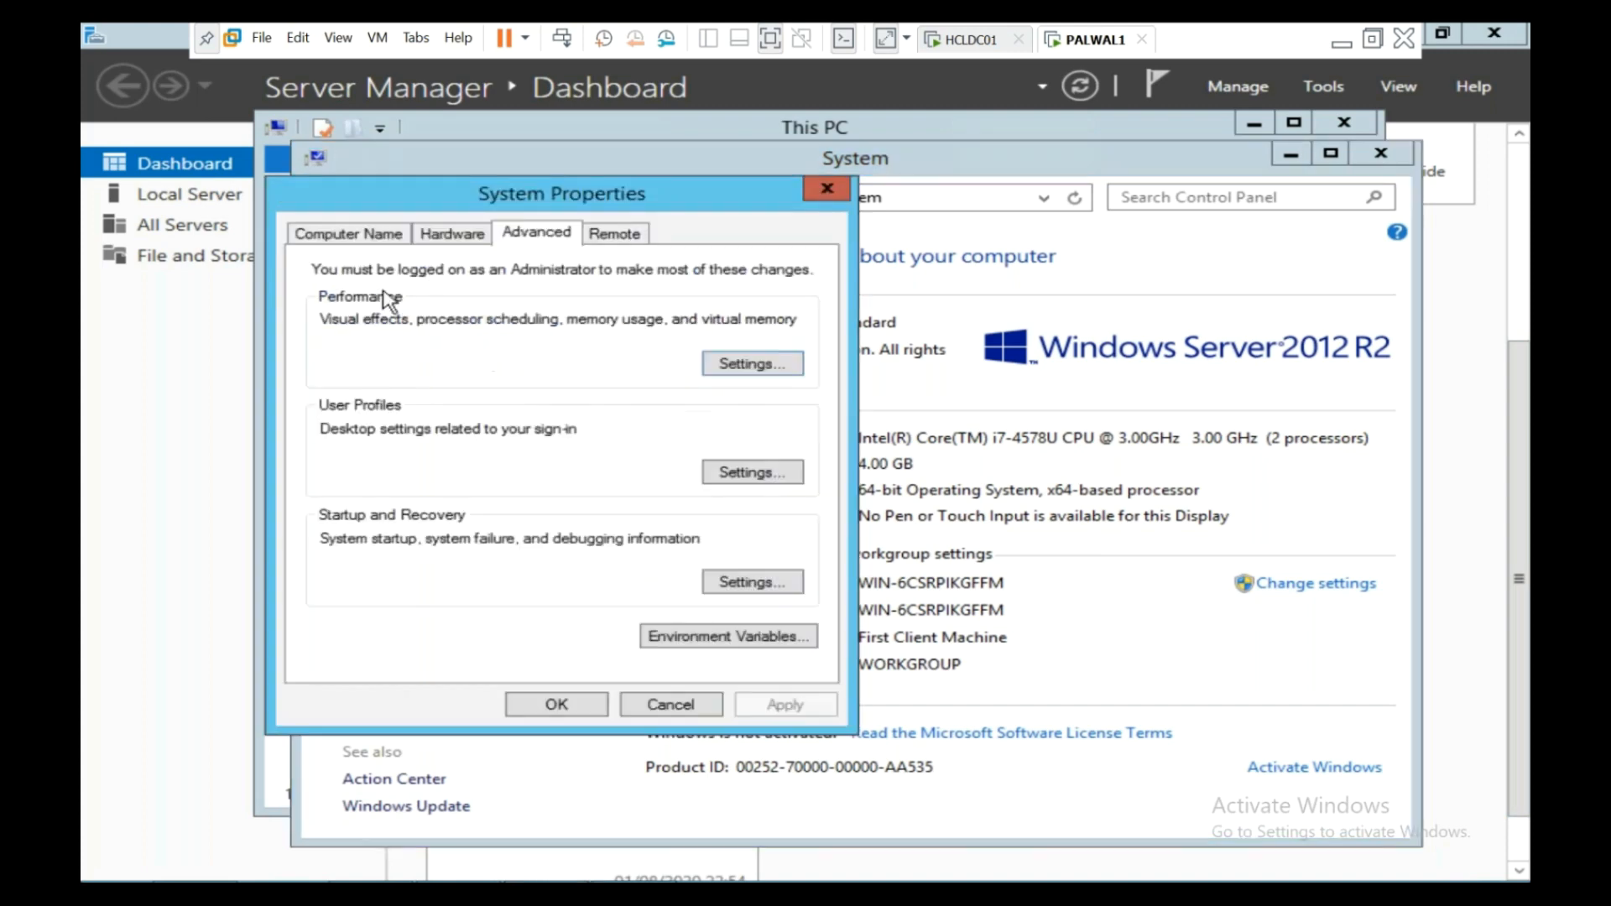
{"action": "left_click", "coordinate": [345, 234]}
{"action": "left_click_drag", "start_coordinate": [624, 321], "coordinate": [442, 355]}
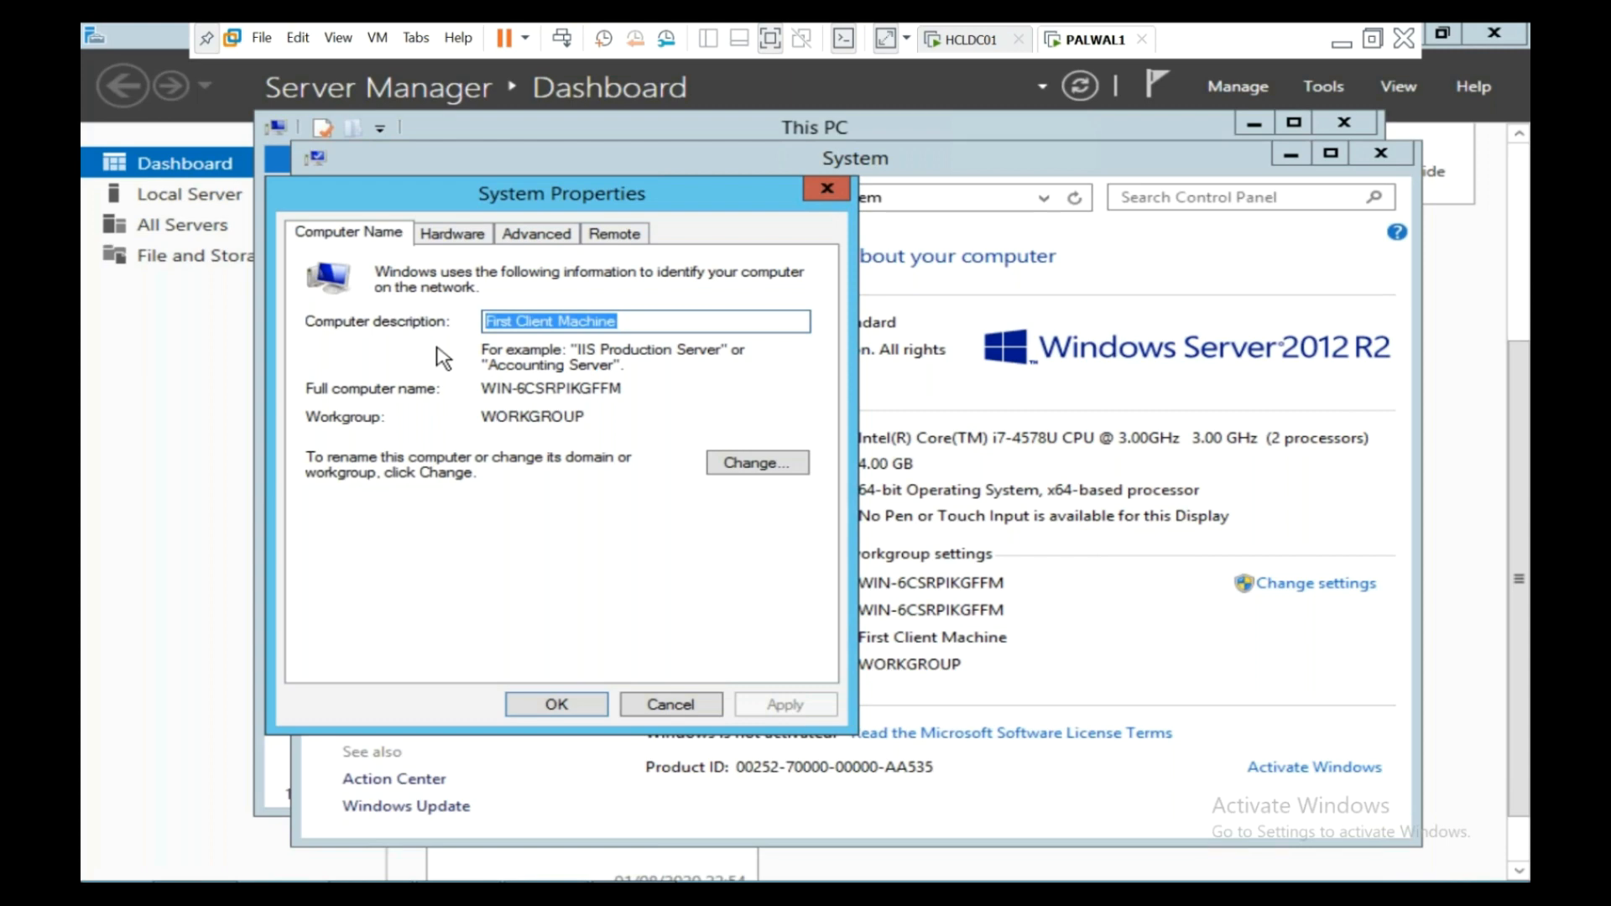
{"action": "type", "text": "App Server"}
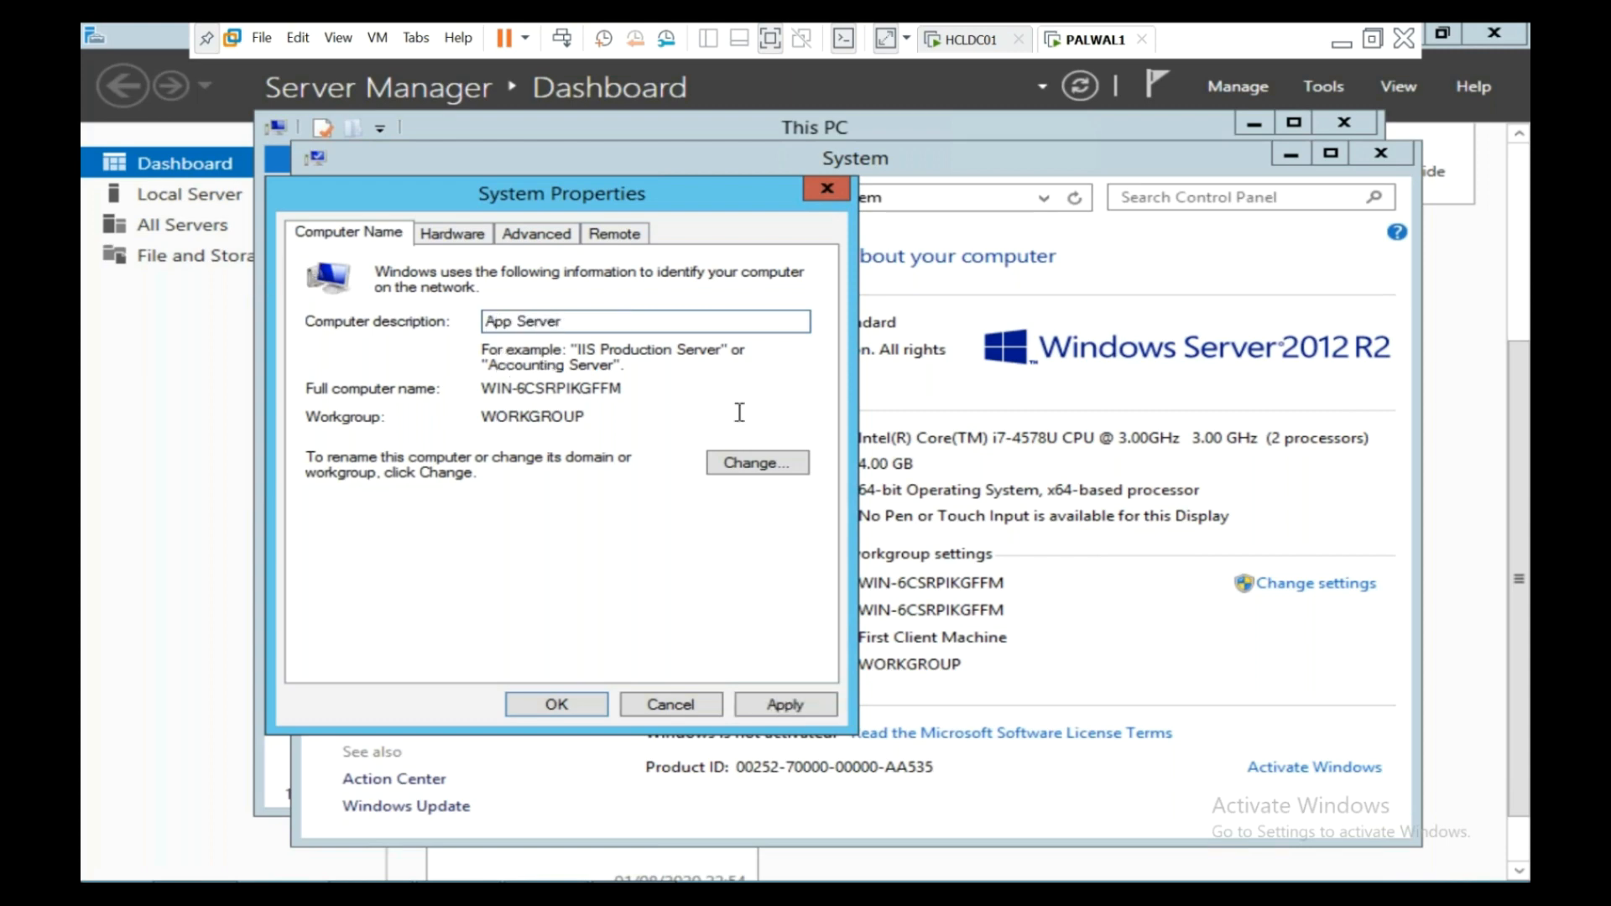
- Rename the computer to HCLAPP01 and restart the server to apply it
{"action": "left_click", "coordinate": [749, 462]}
{"action": "left_click_drag", "start_coordinate": [491, 369], "coordinate": [137, 353]}
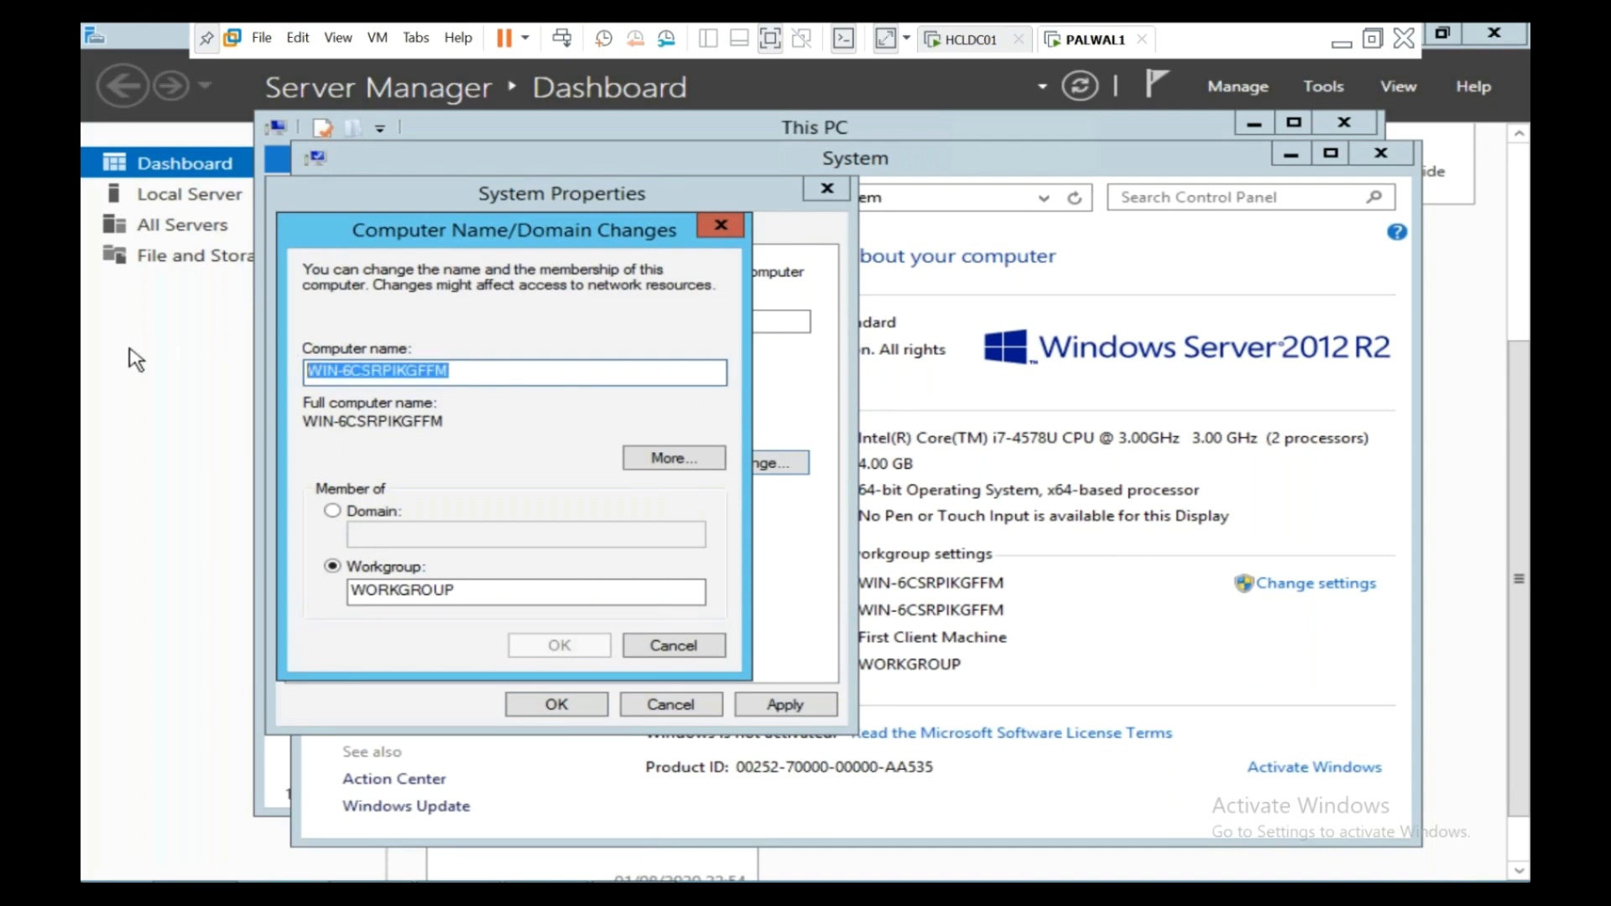
{"action": "type", "text": "HCLA"}
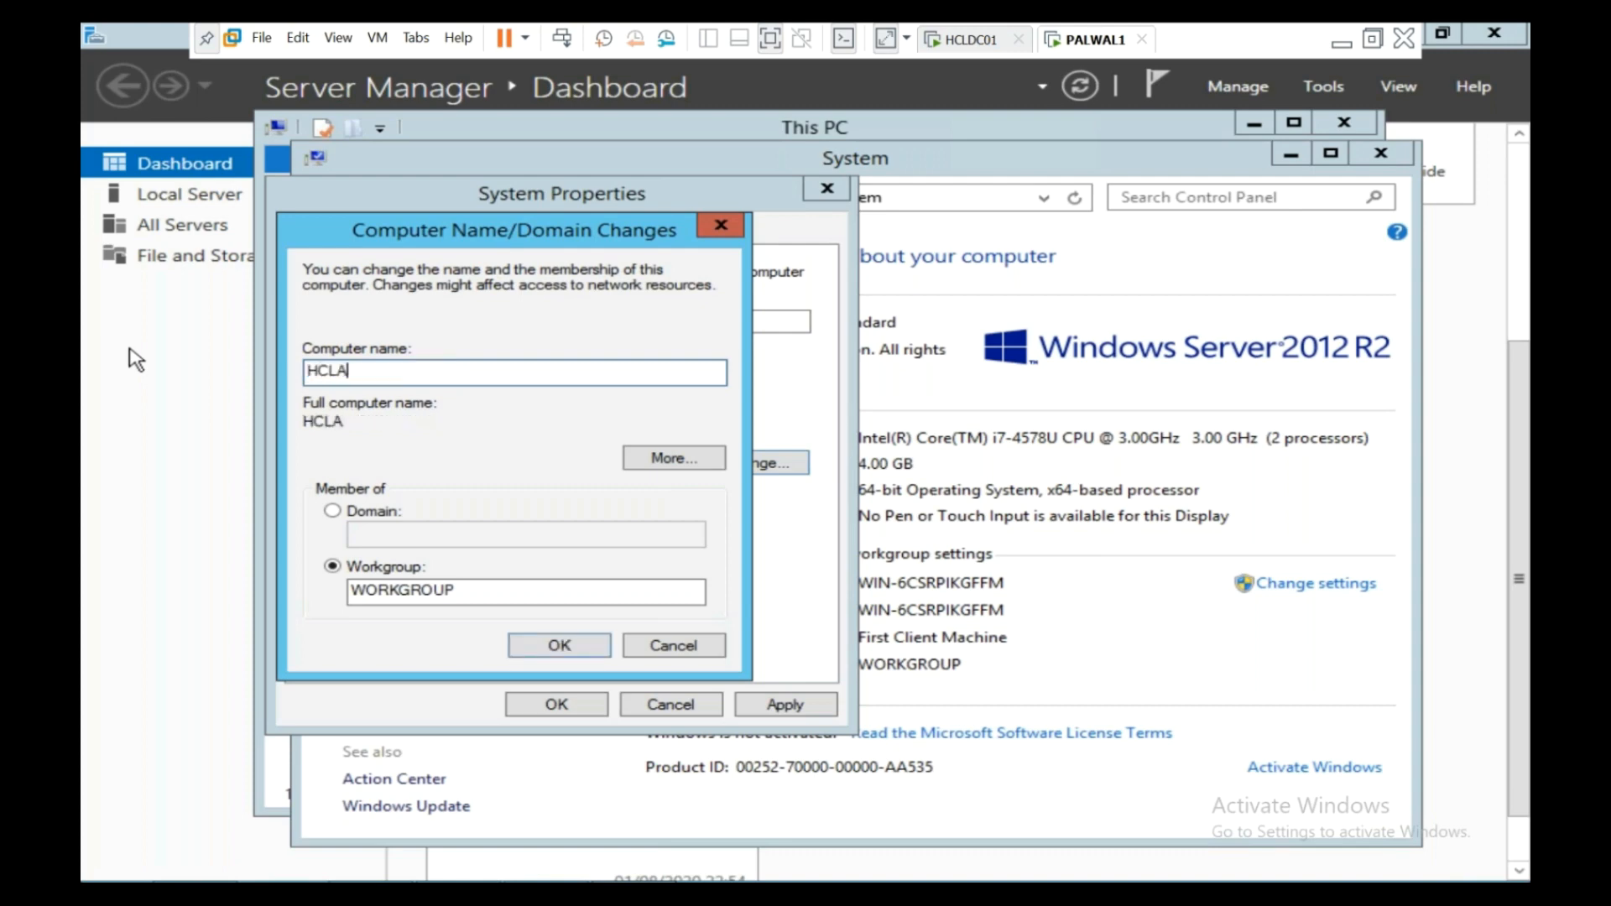
{"action": "type", "text": "PP01"}
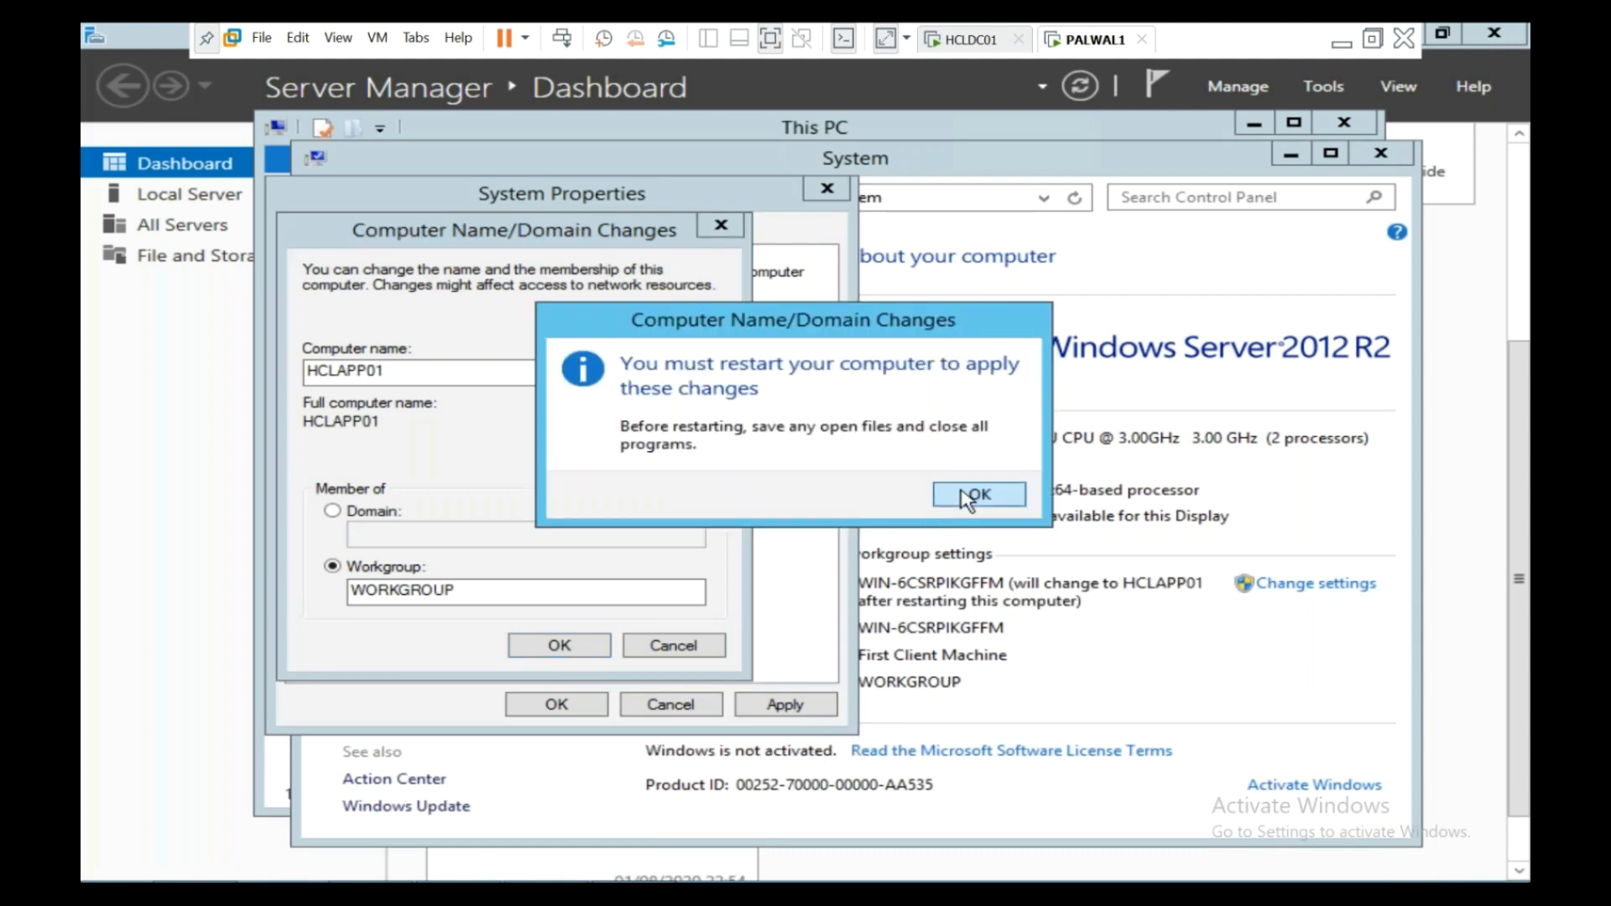
{"action": "left_click", "coordinate": [1065, 495]}
{"action": "left_click", "coordinate": [557, 705]}
{"action": "left_click", "coordinate": [818, 483]}
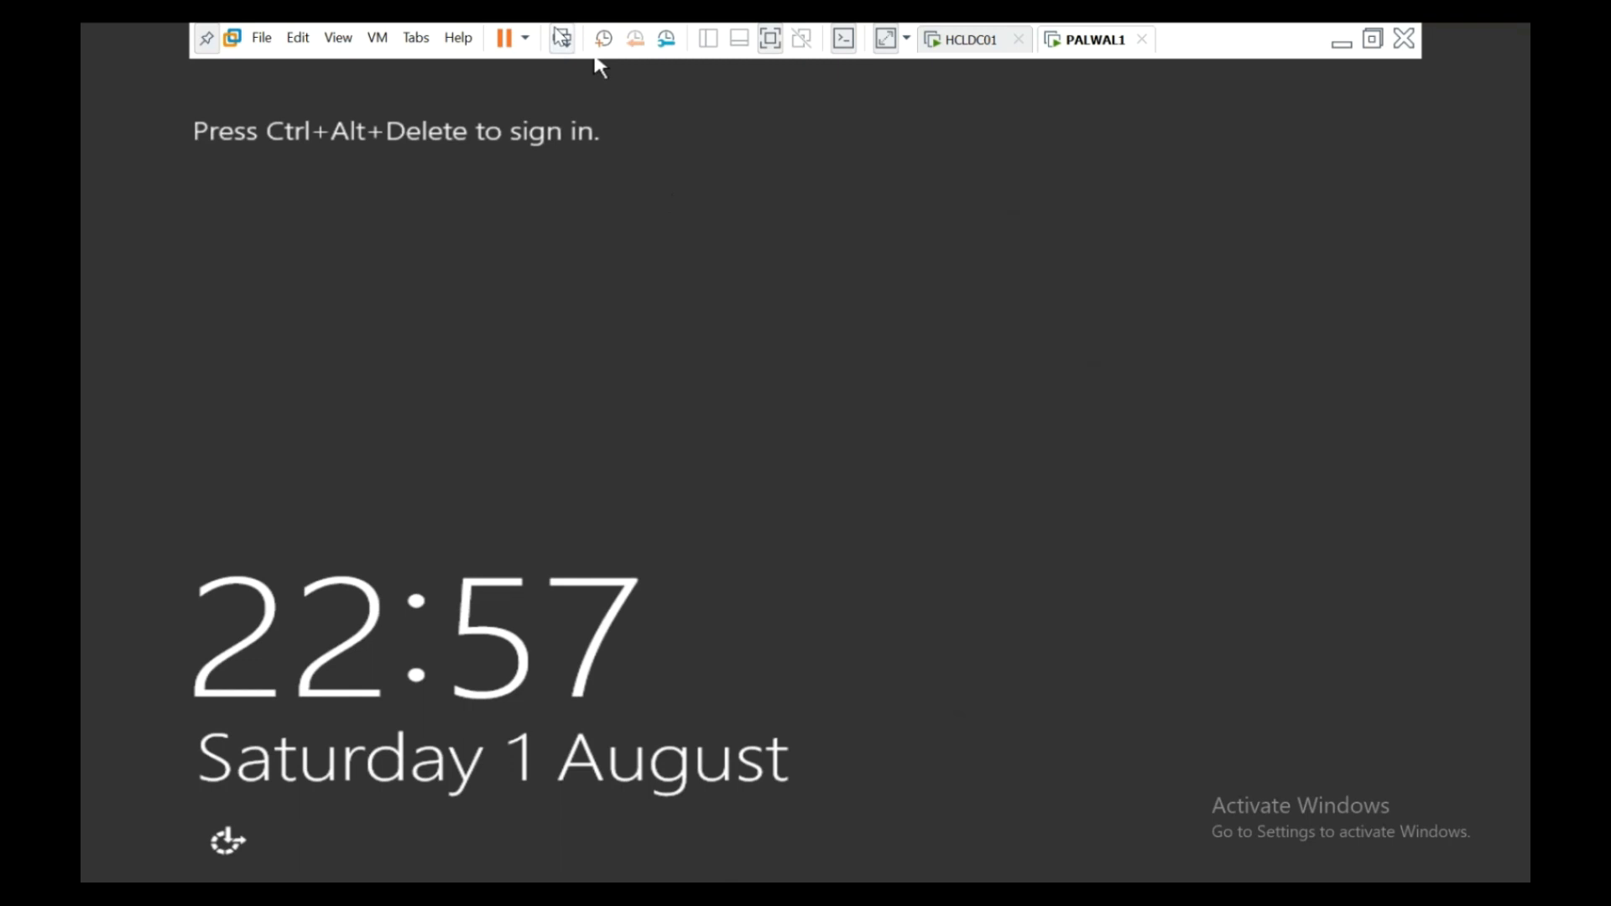
- Sign back in as Administrator with the account password after the restart
{"action": "left_click", "coordinate": [562, 37]}
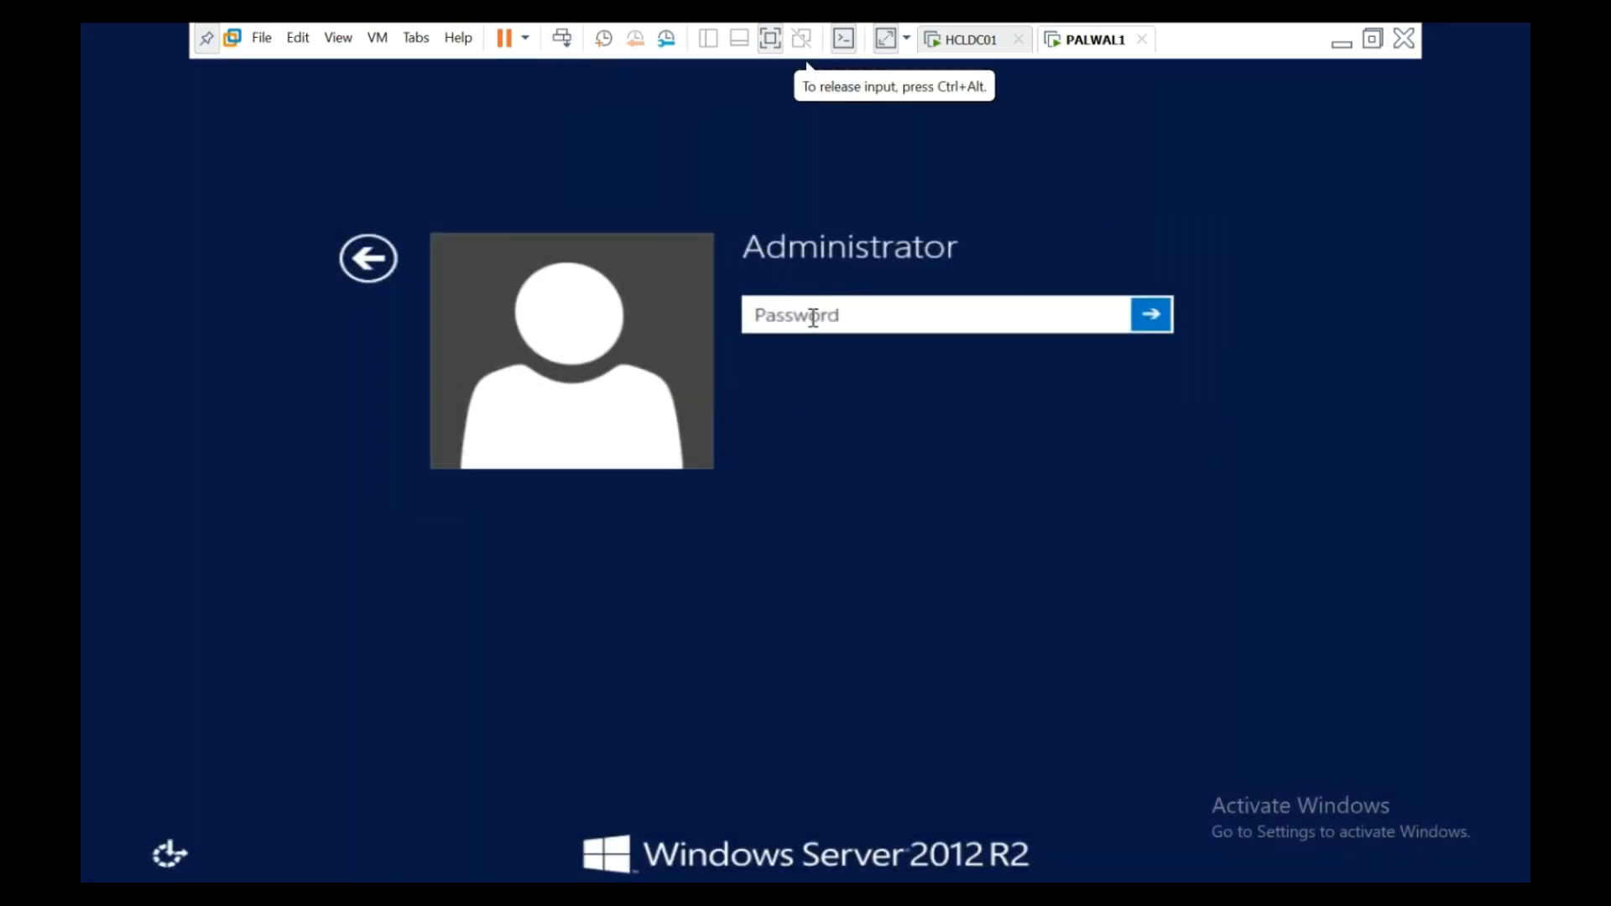
{"action": "type", "text": "************"}
{"action": "key", "text": "Return"}
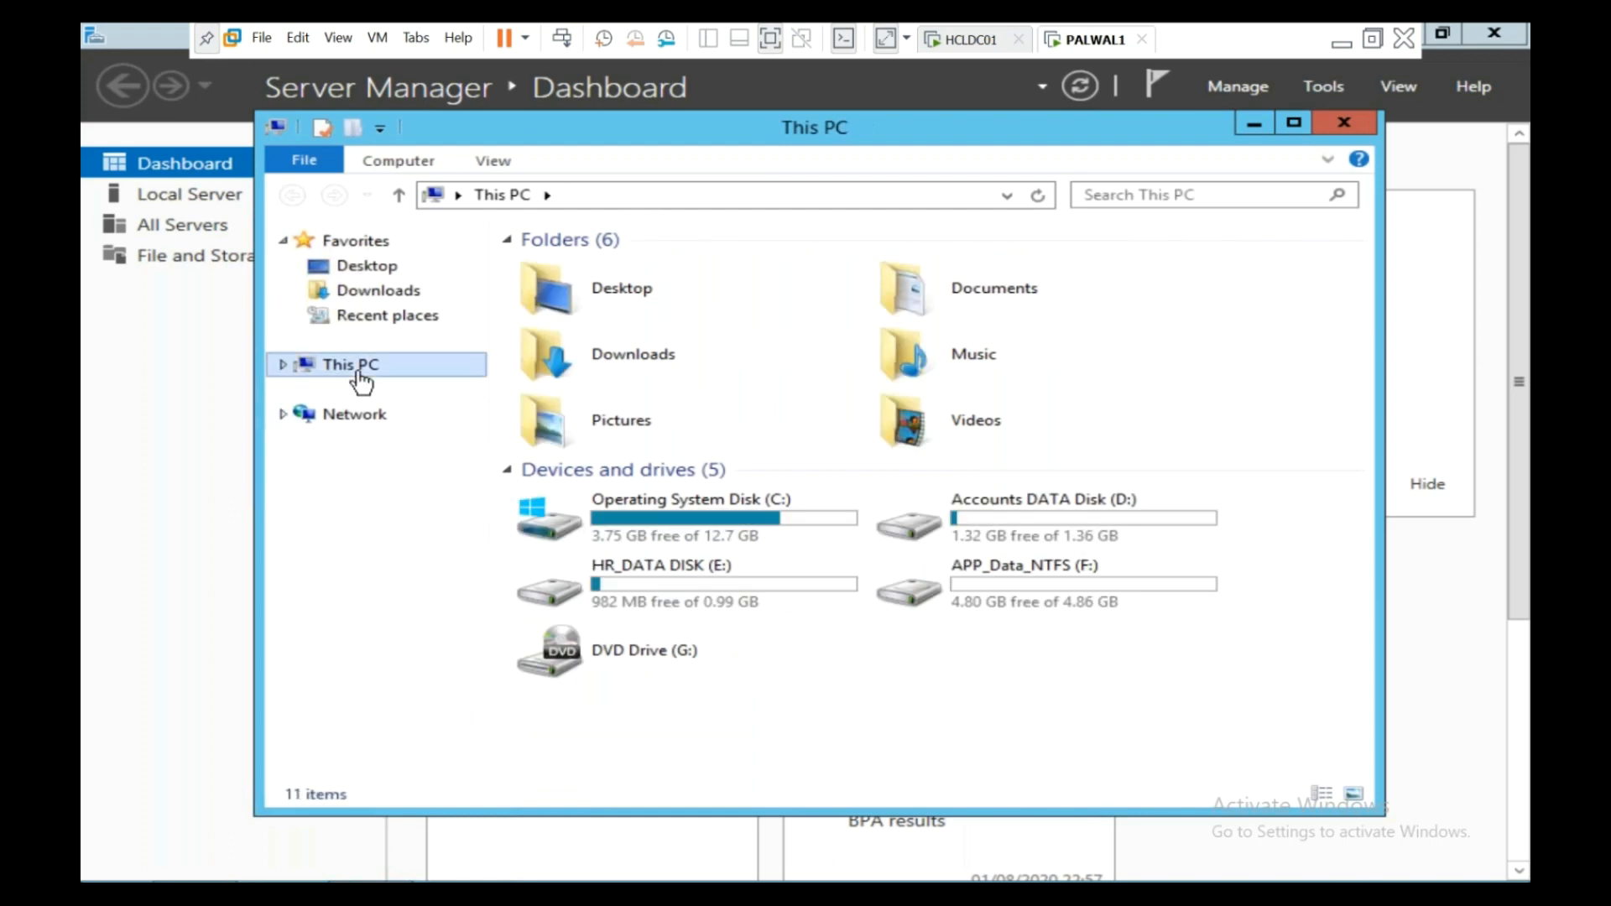
- Open the Computer Name/Domain Changes dialog from This PC's system properties
{"action": "right_click", "coordinate": [361, 374]}
{"action": "left_click", "coordinate": [466, 644]}
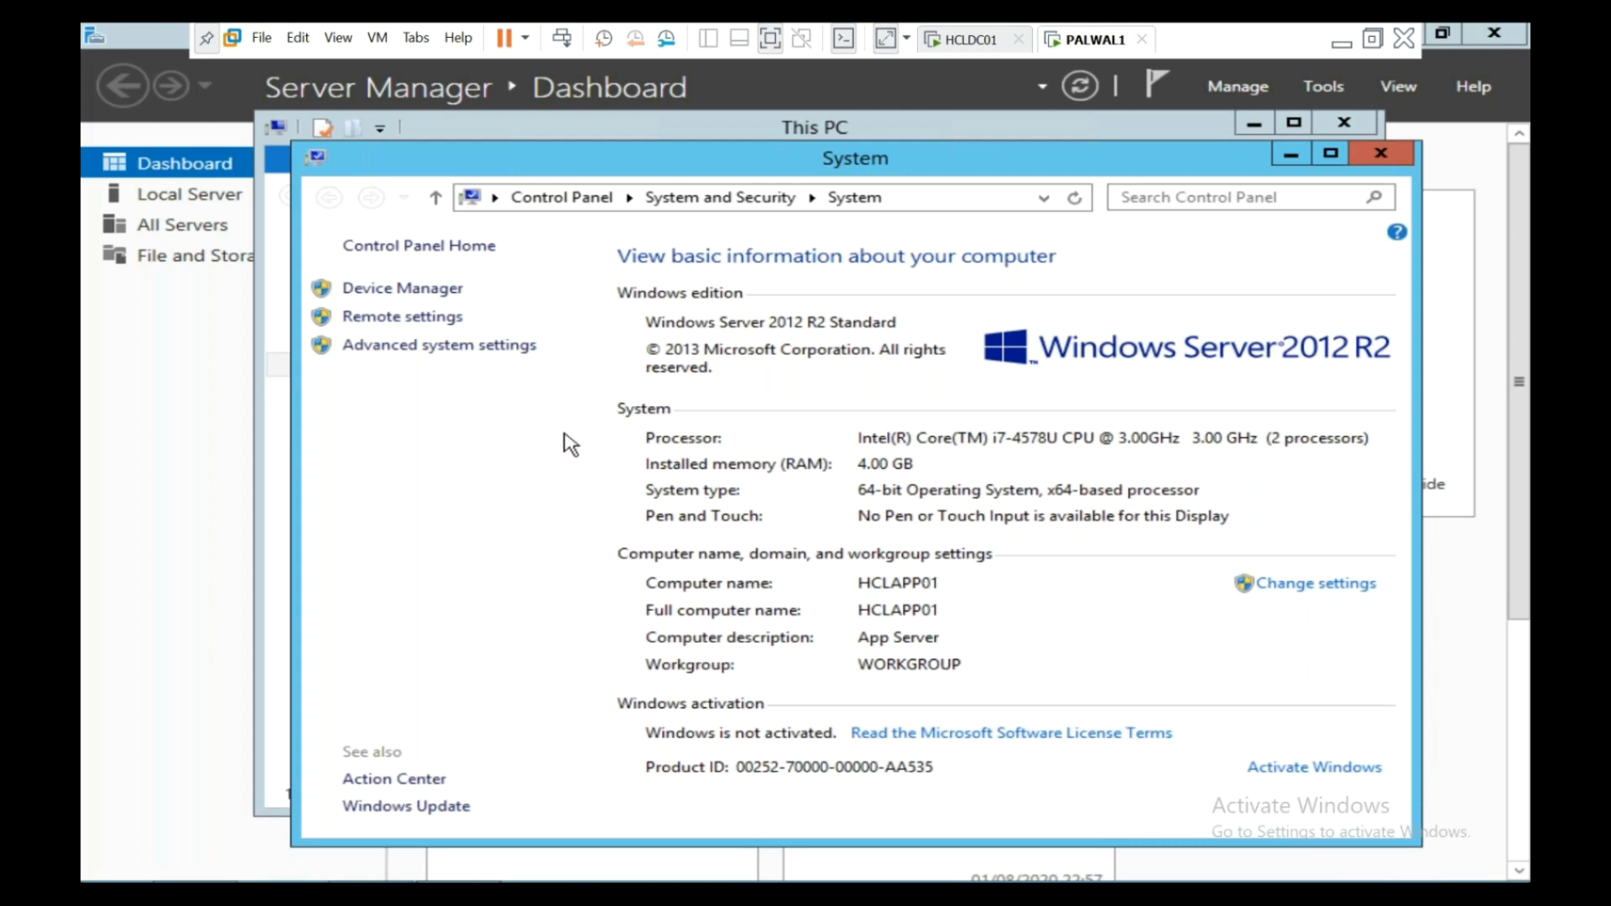
{"action": "left_click", "coordinate": [441, 346]}
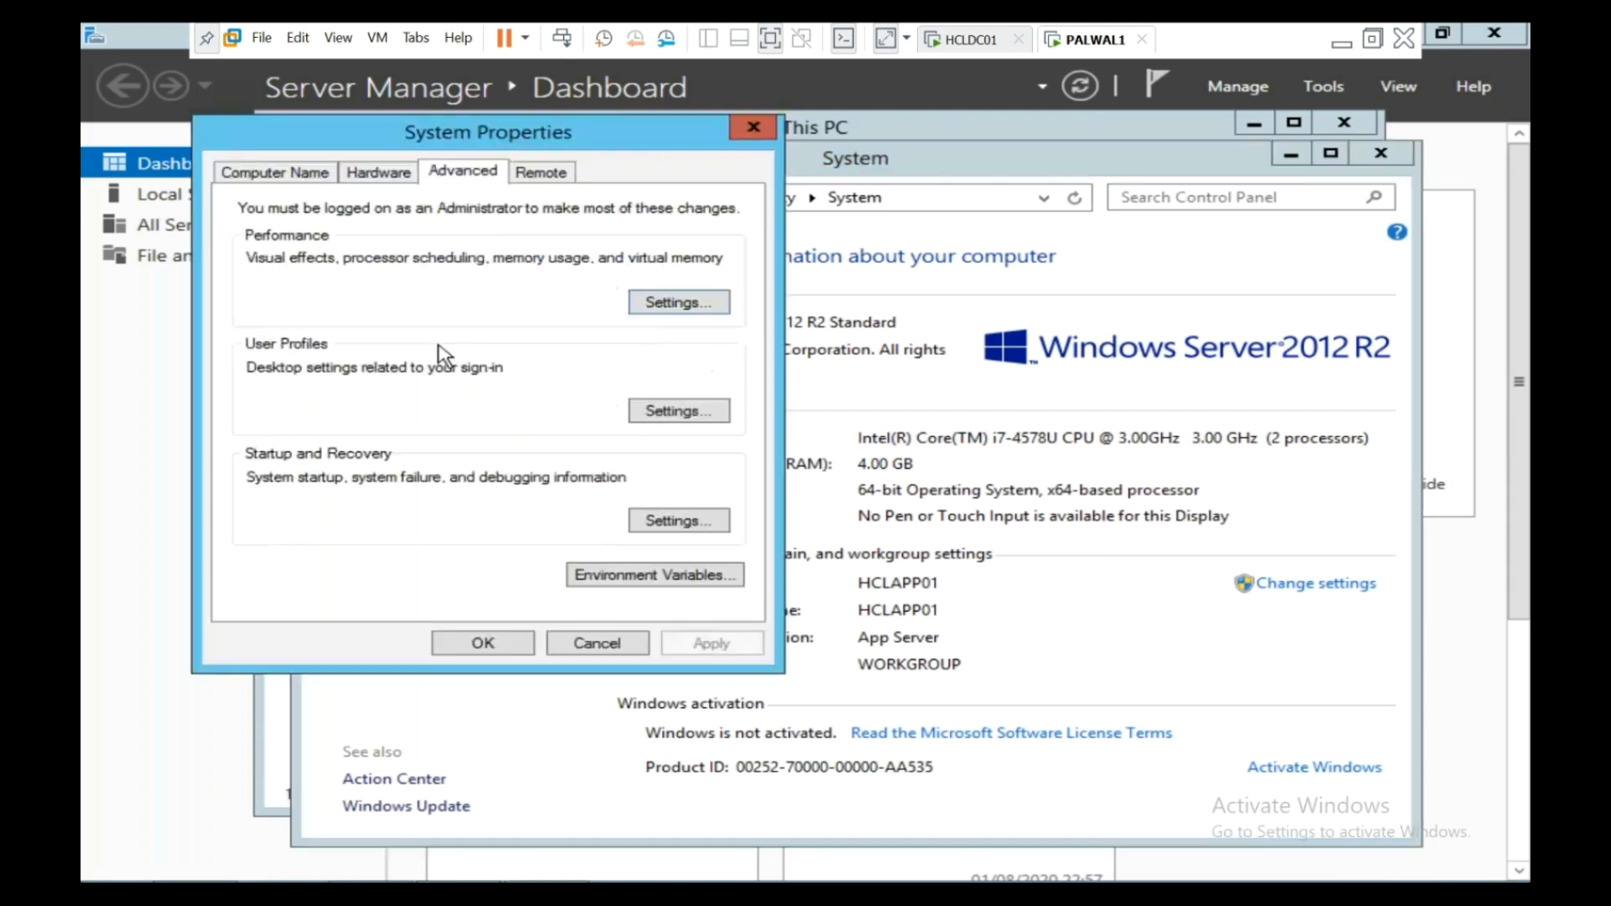
{"action": "left_click", "coordinate": [323, 176]}
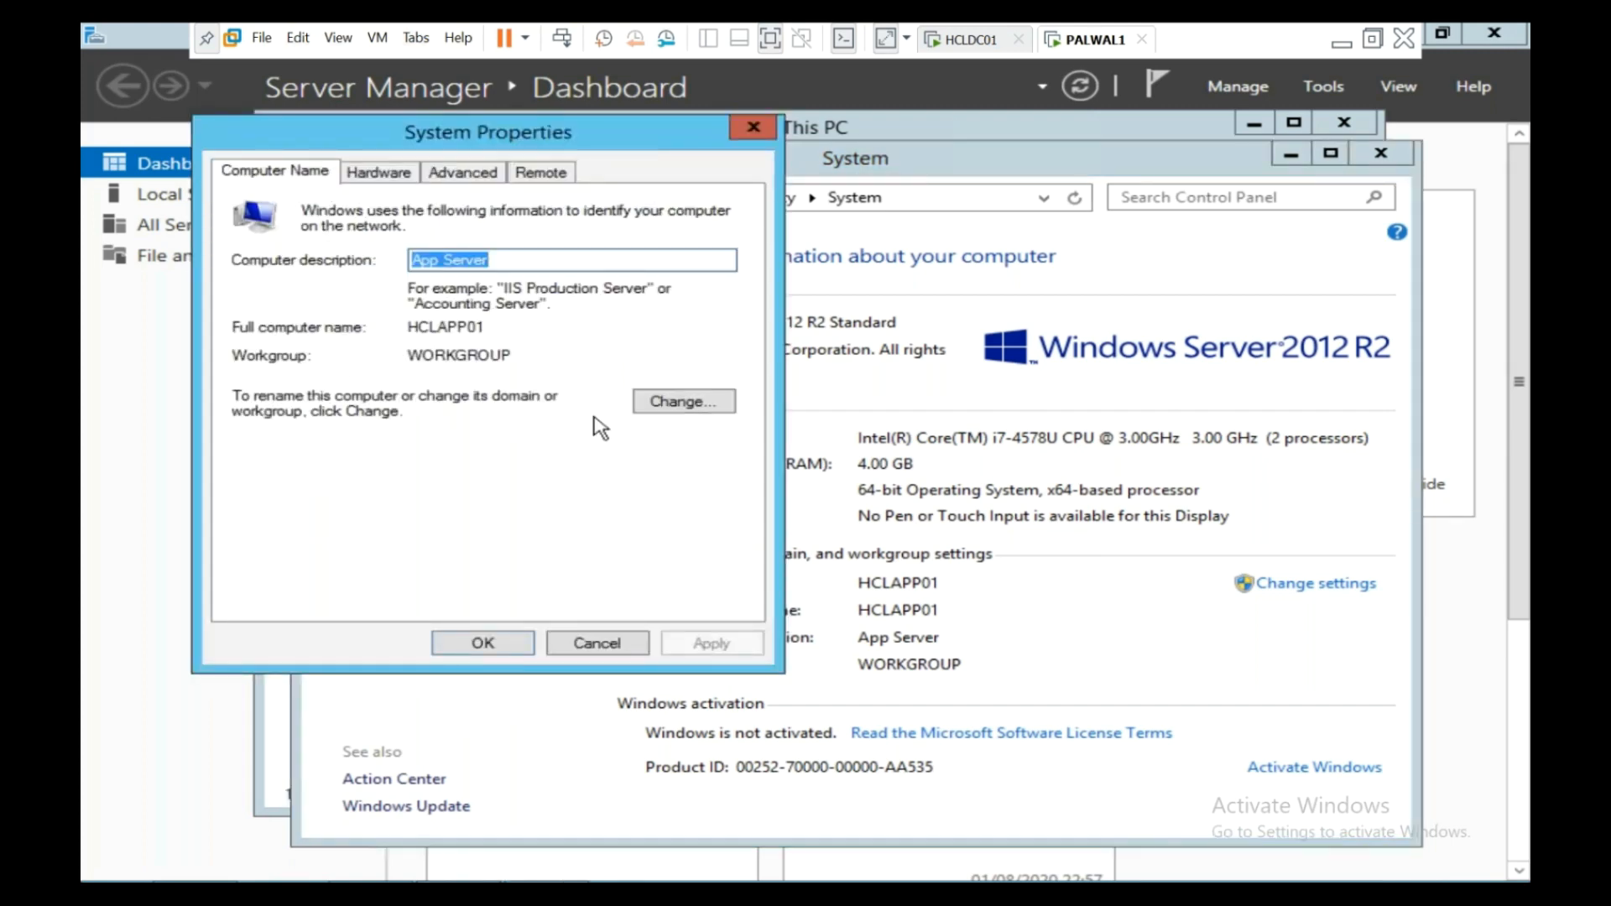
{"action": "left_click", "coordinate": [676, 402]}
- Try joining domain HCL.COM twice, dismissing the domain-controller-unreachable error each time
{"action": "left_click", "coordinate": [284, 457]}
{"action": "left_click", "coordinate": [313, 472]}
{"action": "type", "text": "HCL.COM"}
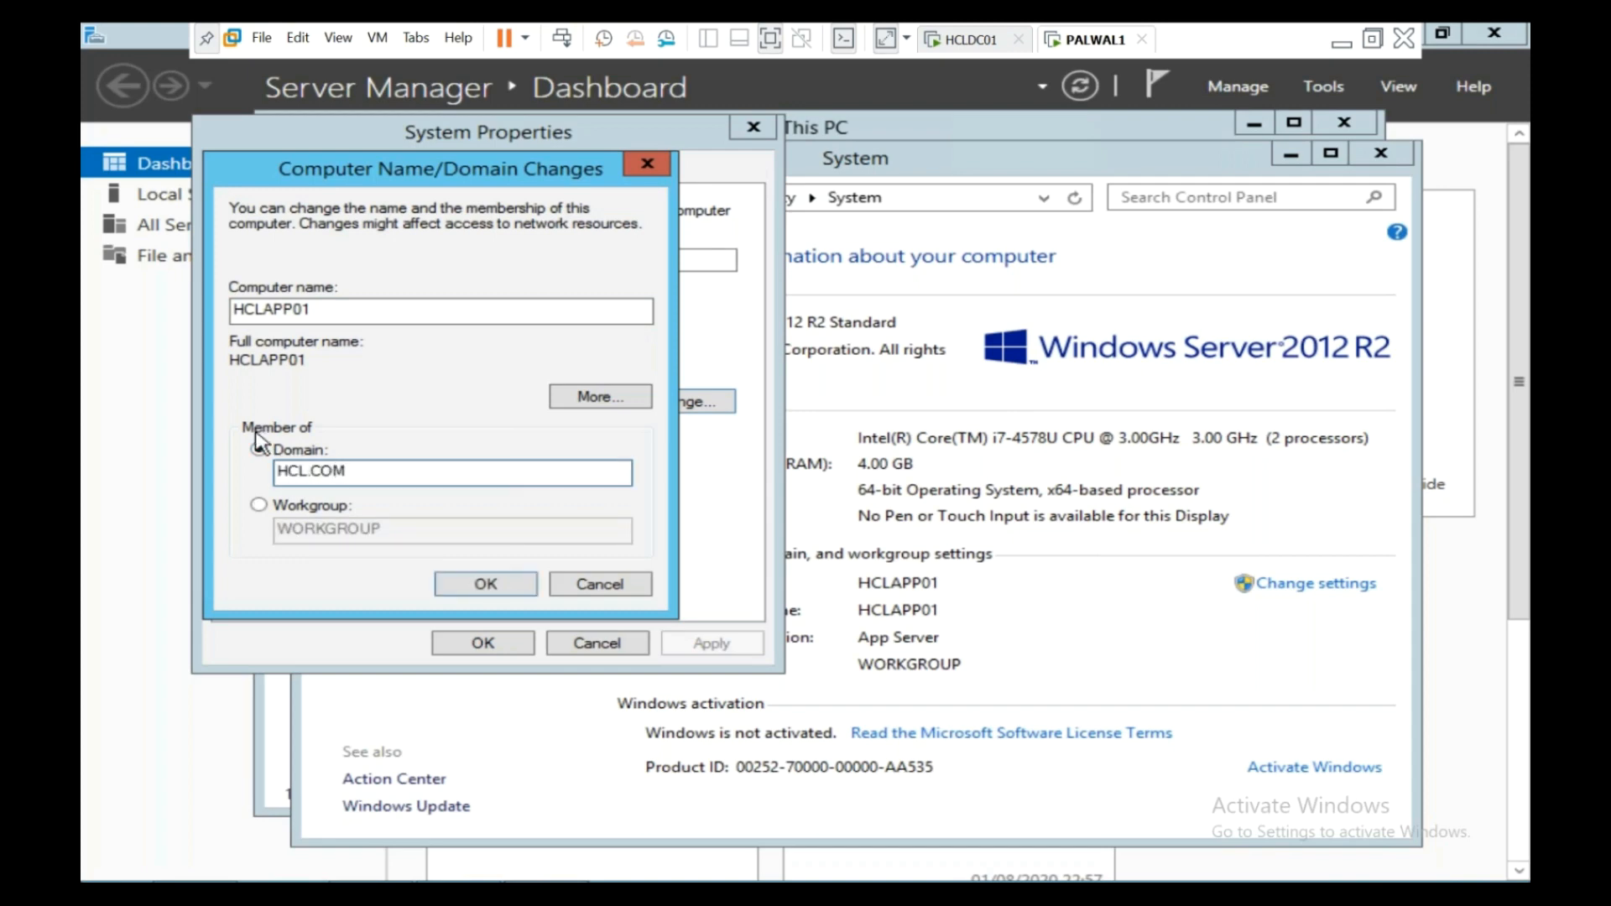
{"action": "left_click", "coordinate": [483, 584]}
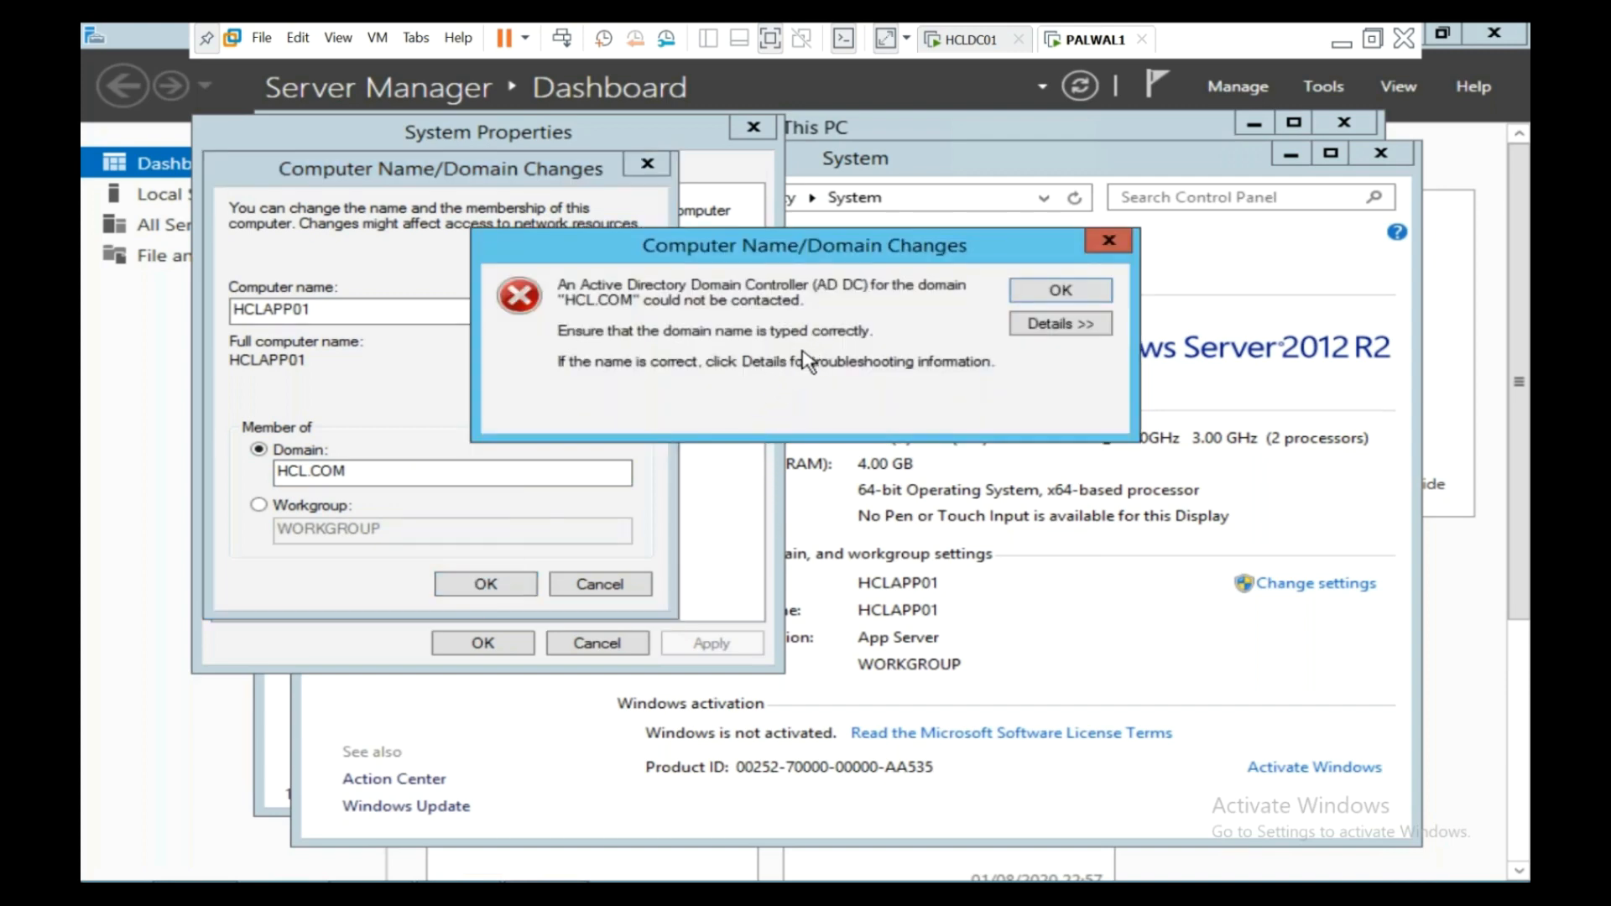
{"action": "left_click", "coordinate": [1029, 294]}
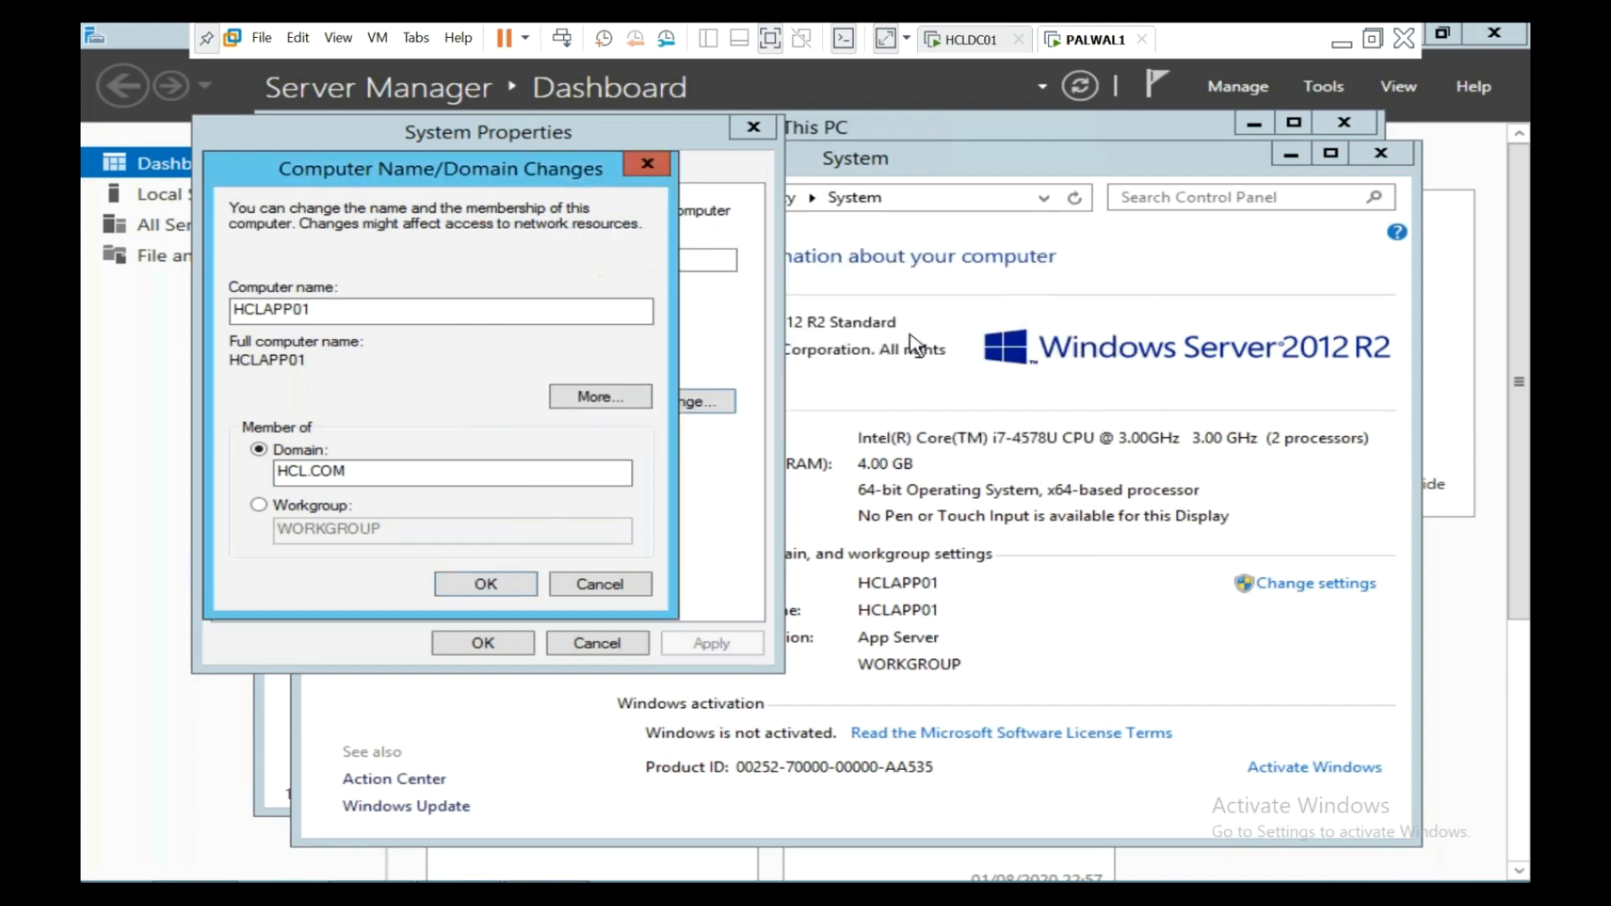
{"action": "left_click", "coordinate": [475, 468]}
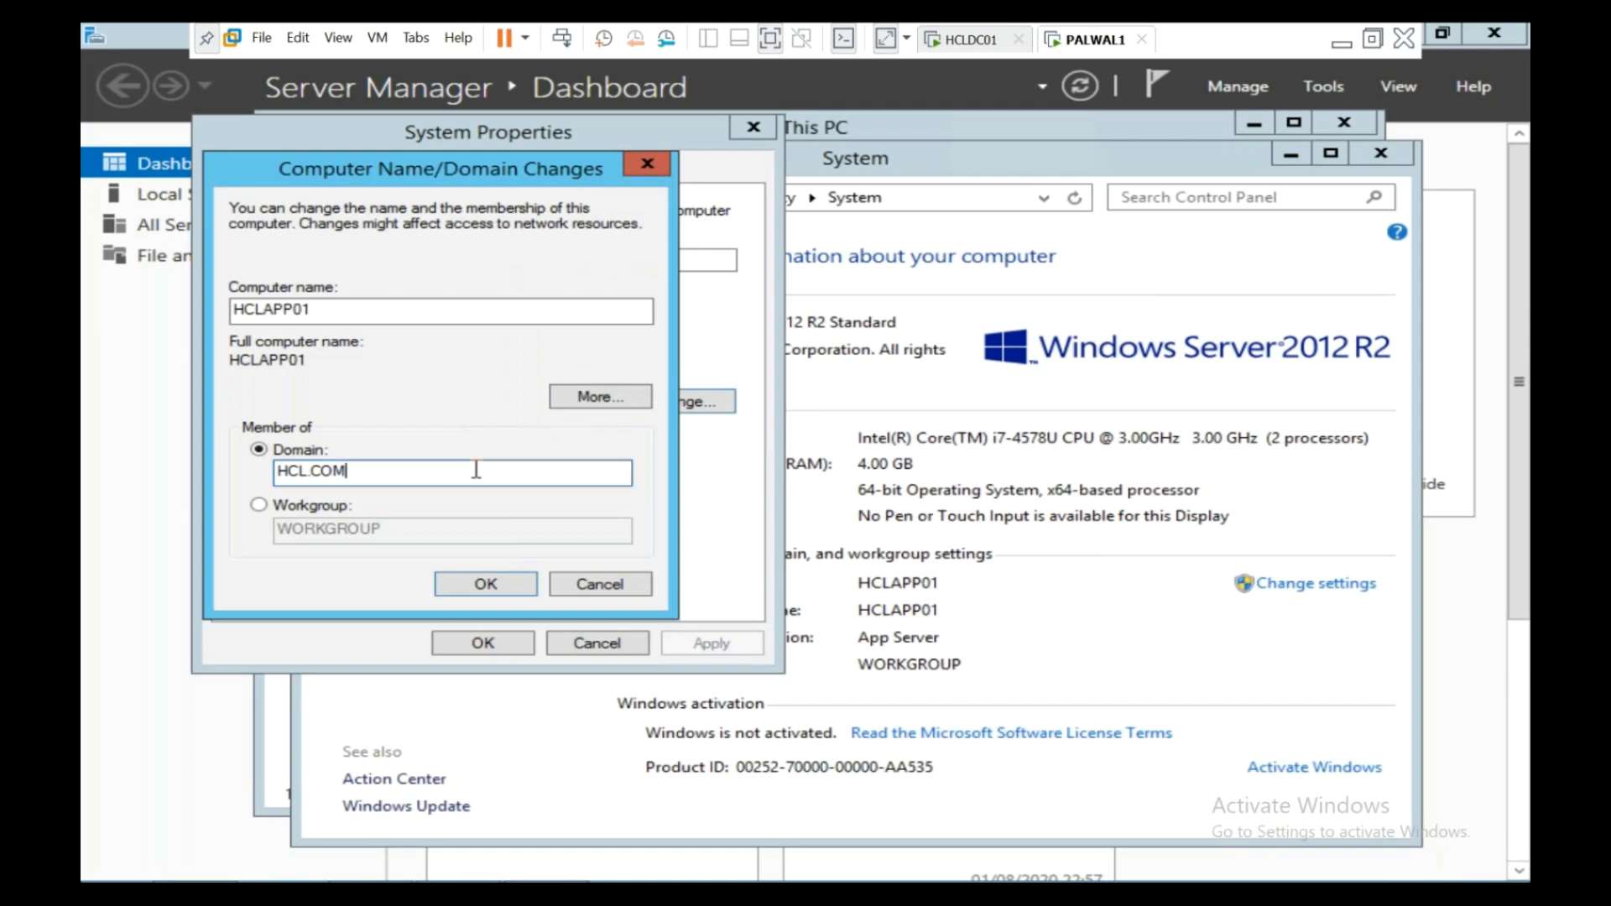
{"action": "left_click", "coordinate": [487, 585]}
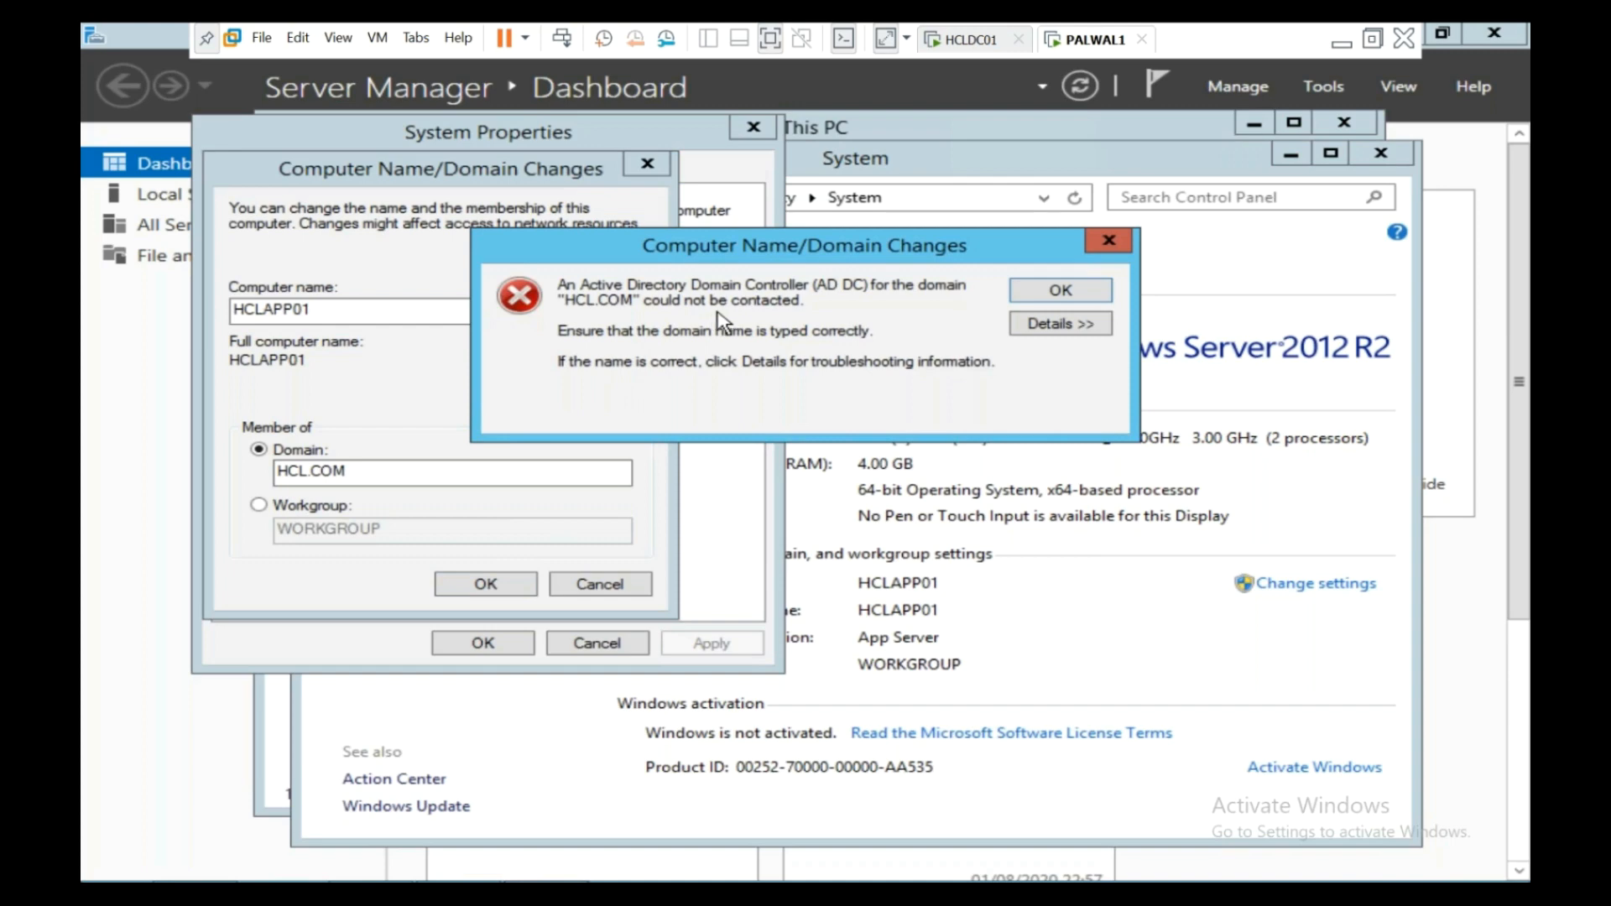
{"action": "left_click", "coordinate": [1109, 242]}
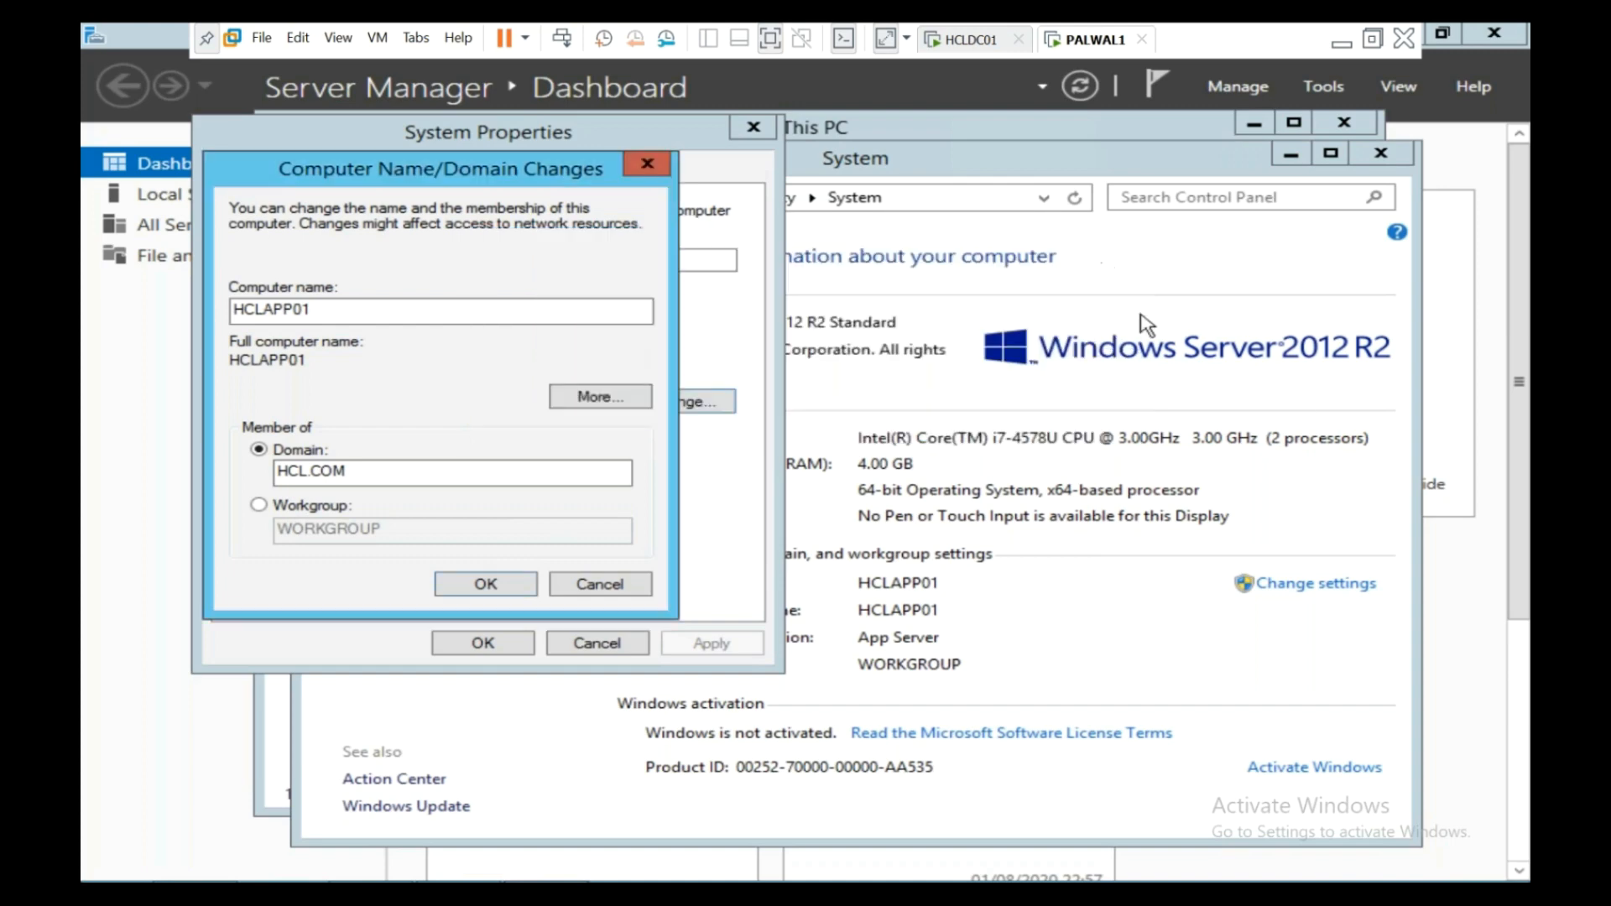
{"action": "left_click_drag", "start_coordinate": [1516, 470], "coordinate": [1526, 738]}
- Run ipconfig from cmd to check IP 192.168.1.71 and gateway 192.168.1.254
{"action": "left_click", "coordinate": [273, 888]}
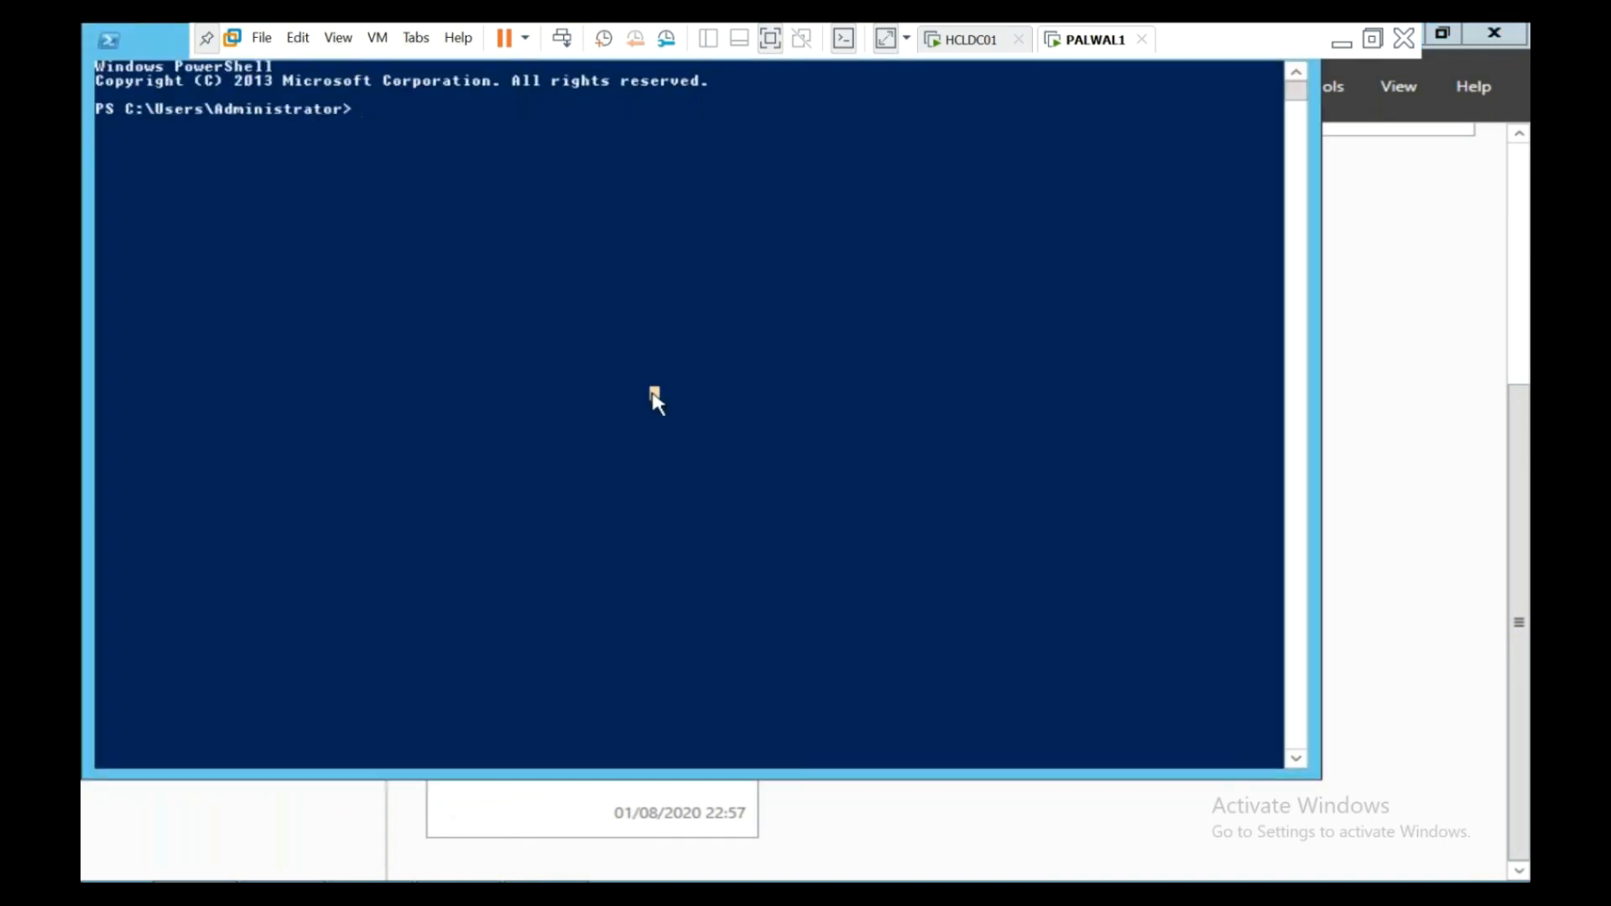
{"action": "type", "text": "cmd"}
{"action": "key", "text": "Return"}
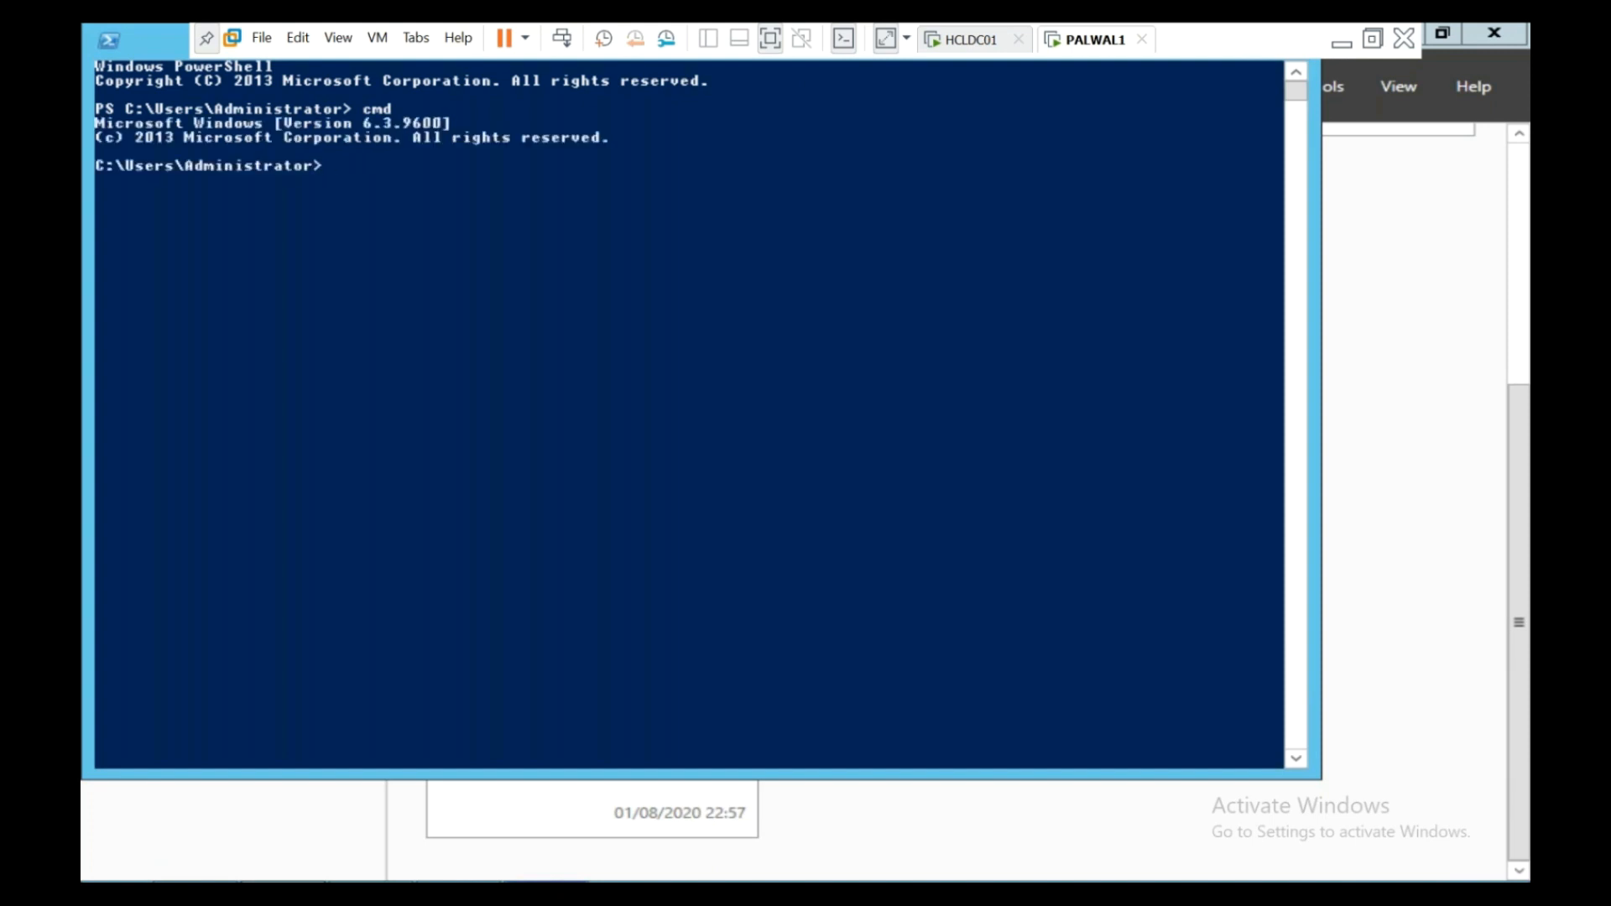
{"action": "type", "text": "ipconfig"}
{"action": "key", "text": "Return"}
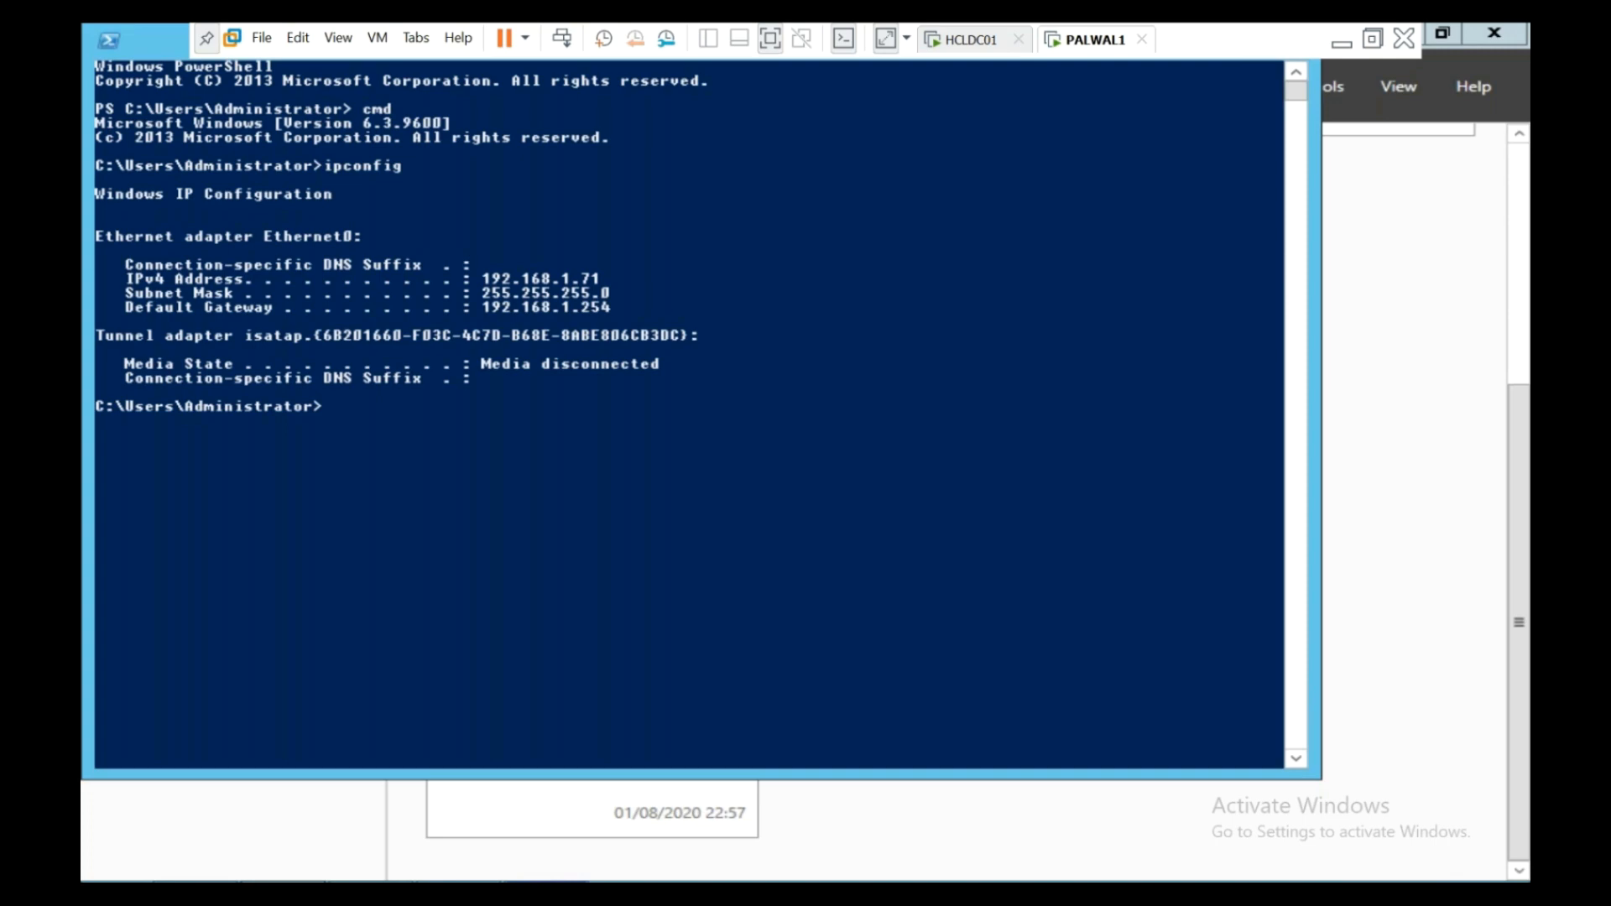
{"action": "key", "text": "Up"}
- Close the console window and bring up File Explorer at This PC
{"action": "left_click_drag", "start_coordinate": [158, 43], "coordinate": [207, 110]}
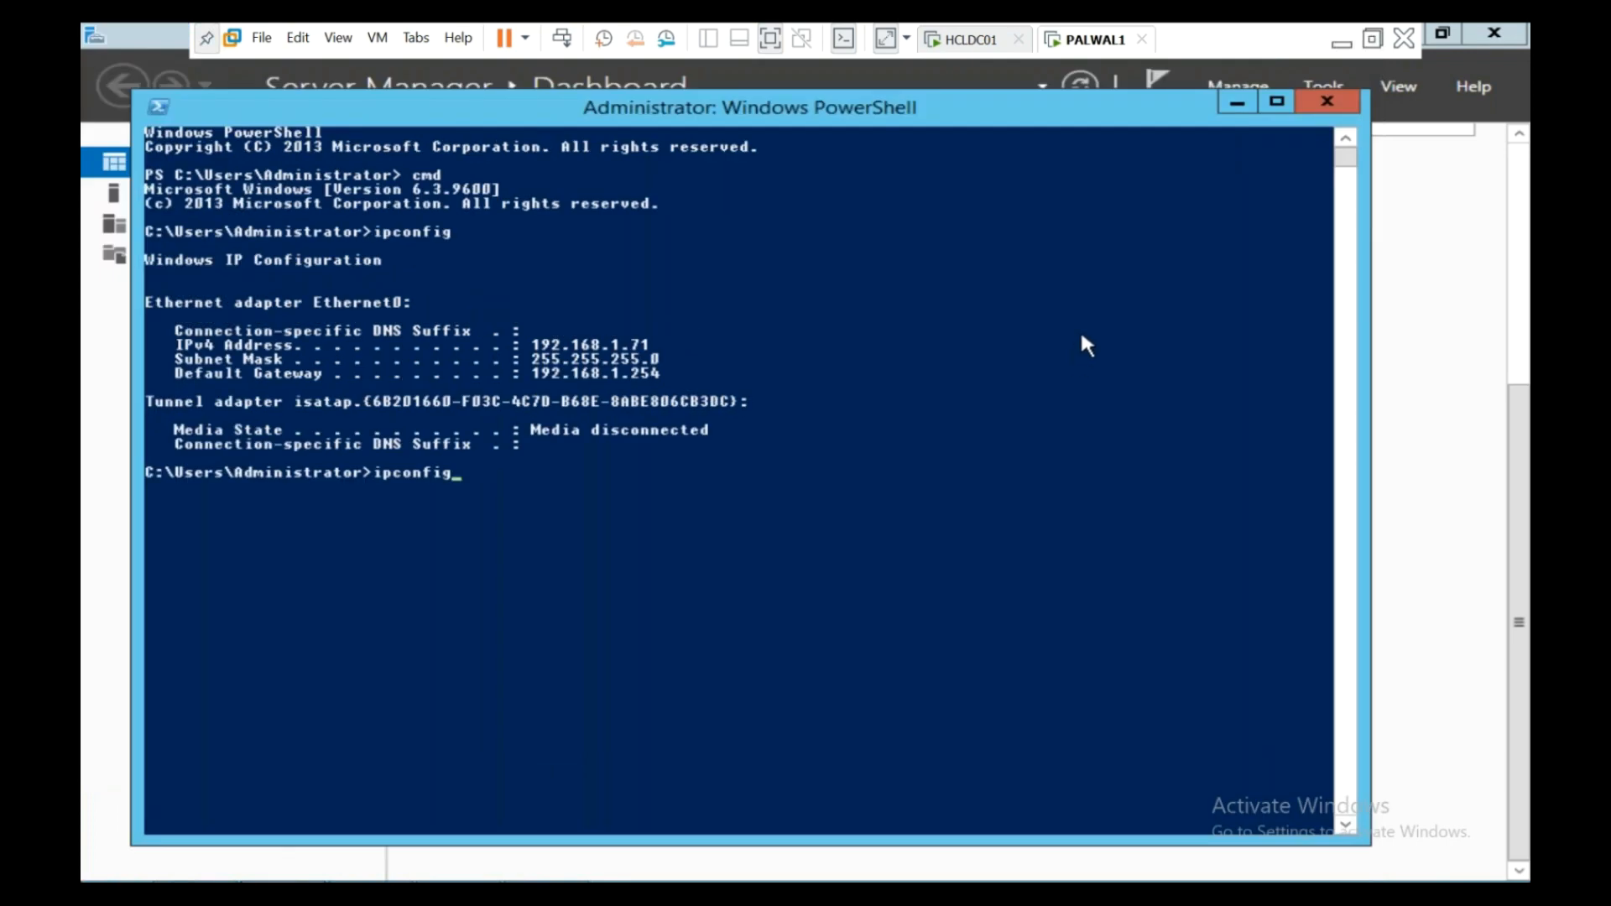
{"action": "left_click", "coordinate": [1346, 108]}
{"action": "key", "text": "super+e"}
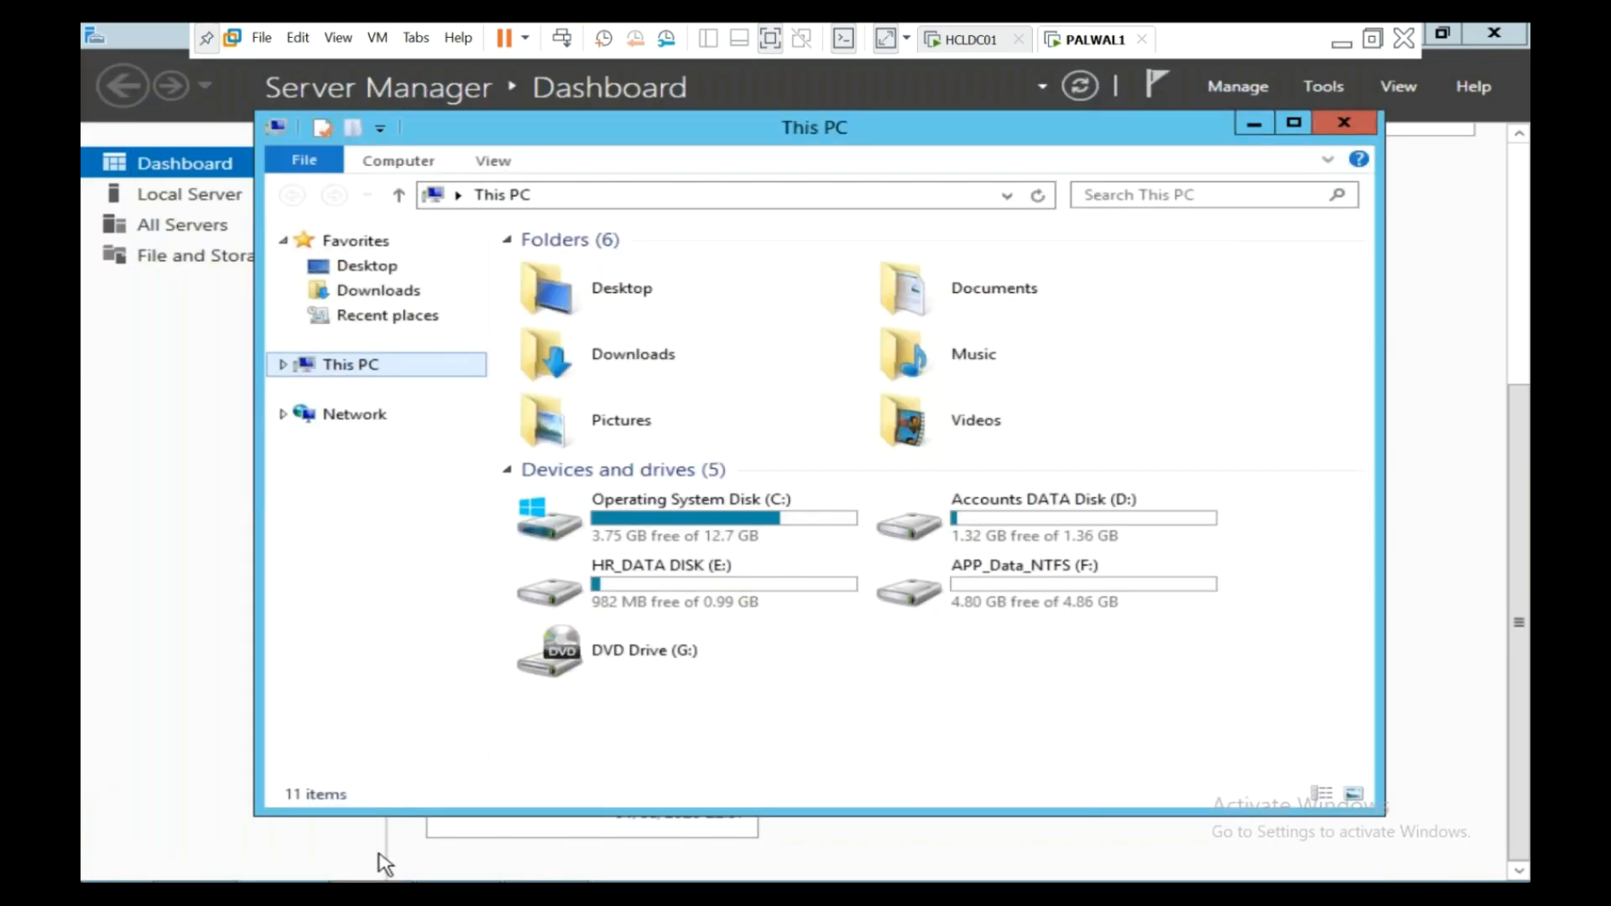
- Open the IPv4 settings of the Ethernet0 adapter from Network and Sharing Center
{"action": "right_click", "coordinate": [361, 419]}
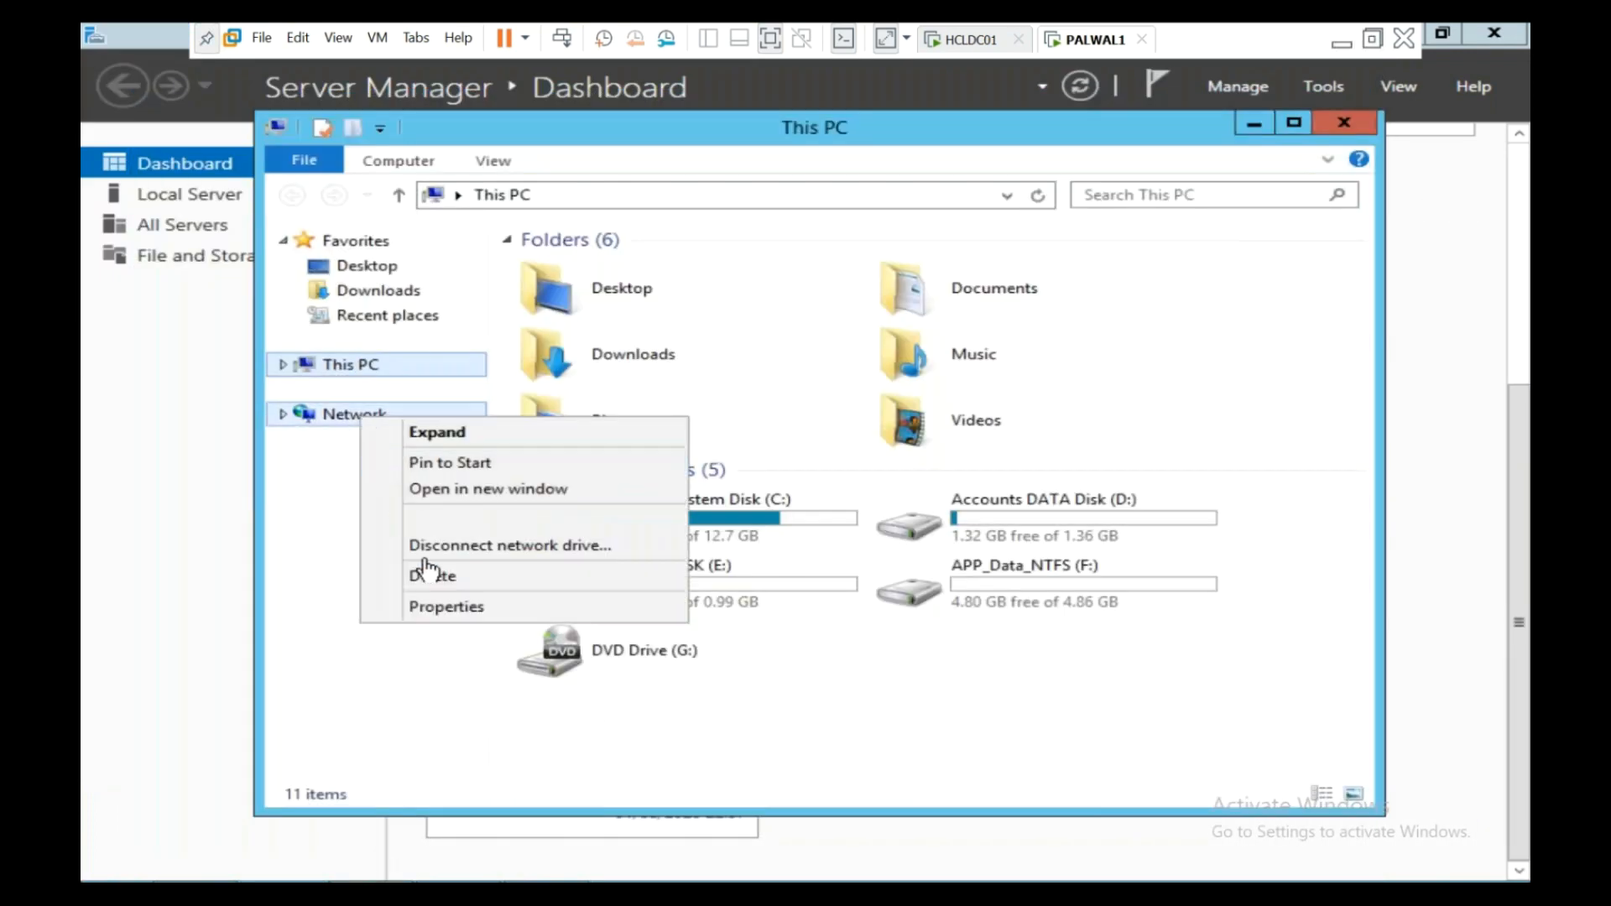
{"action": "left_click", "coordinate": [447, 606]}
{"action": "left_click", "coordinate": [500, 321]}
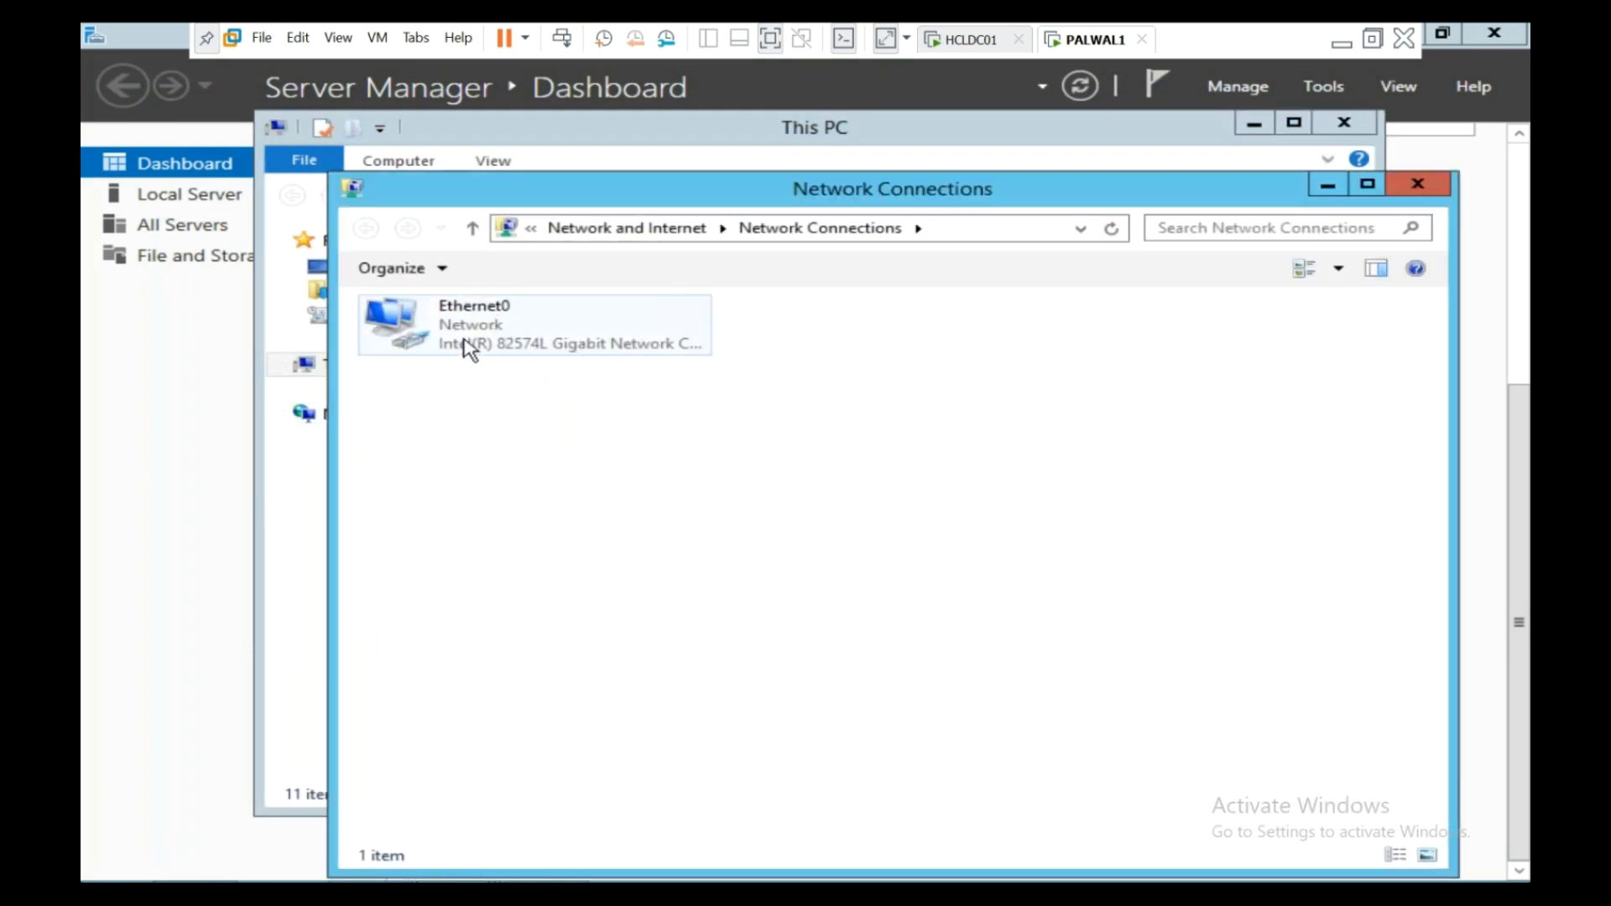
{"action": "right_click", "coordinate": [465, 342]}
{"action": "left_click", "coordinate": [554, 541]}
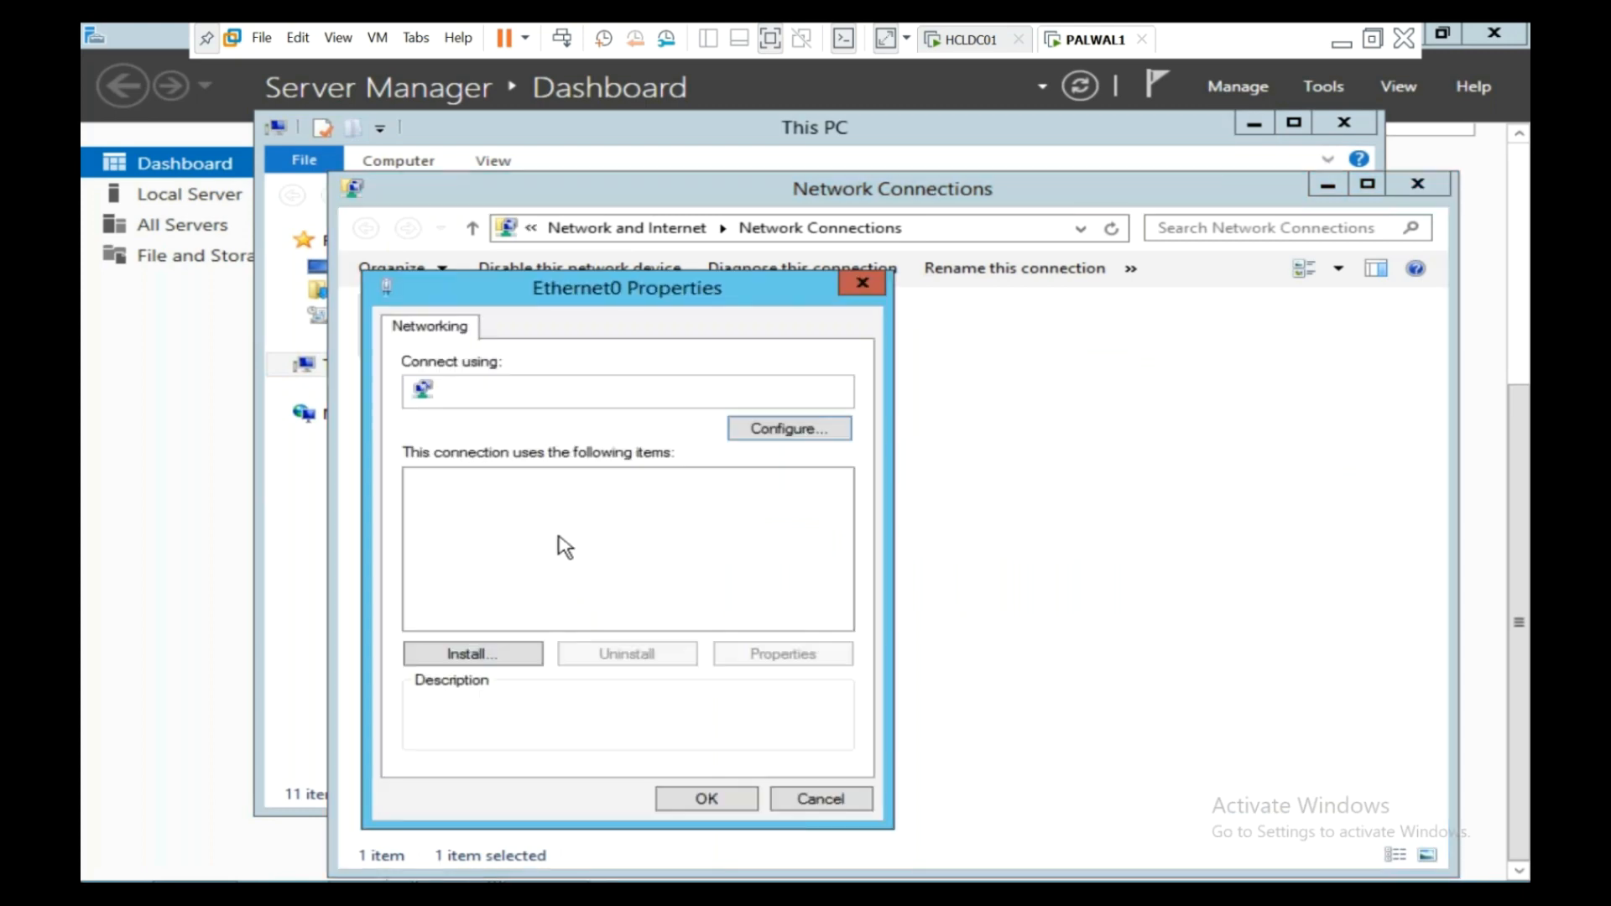
{"action": "left_click", "coordinate": [644, 622]}
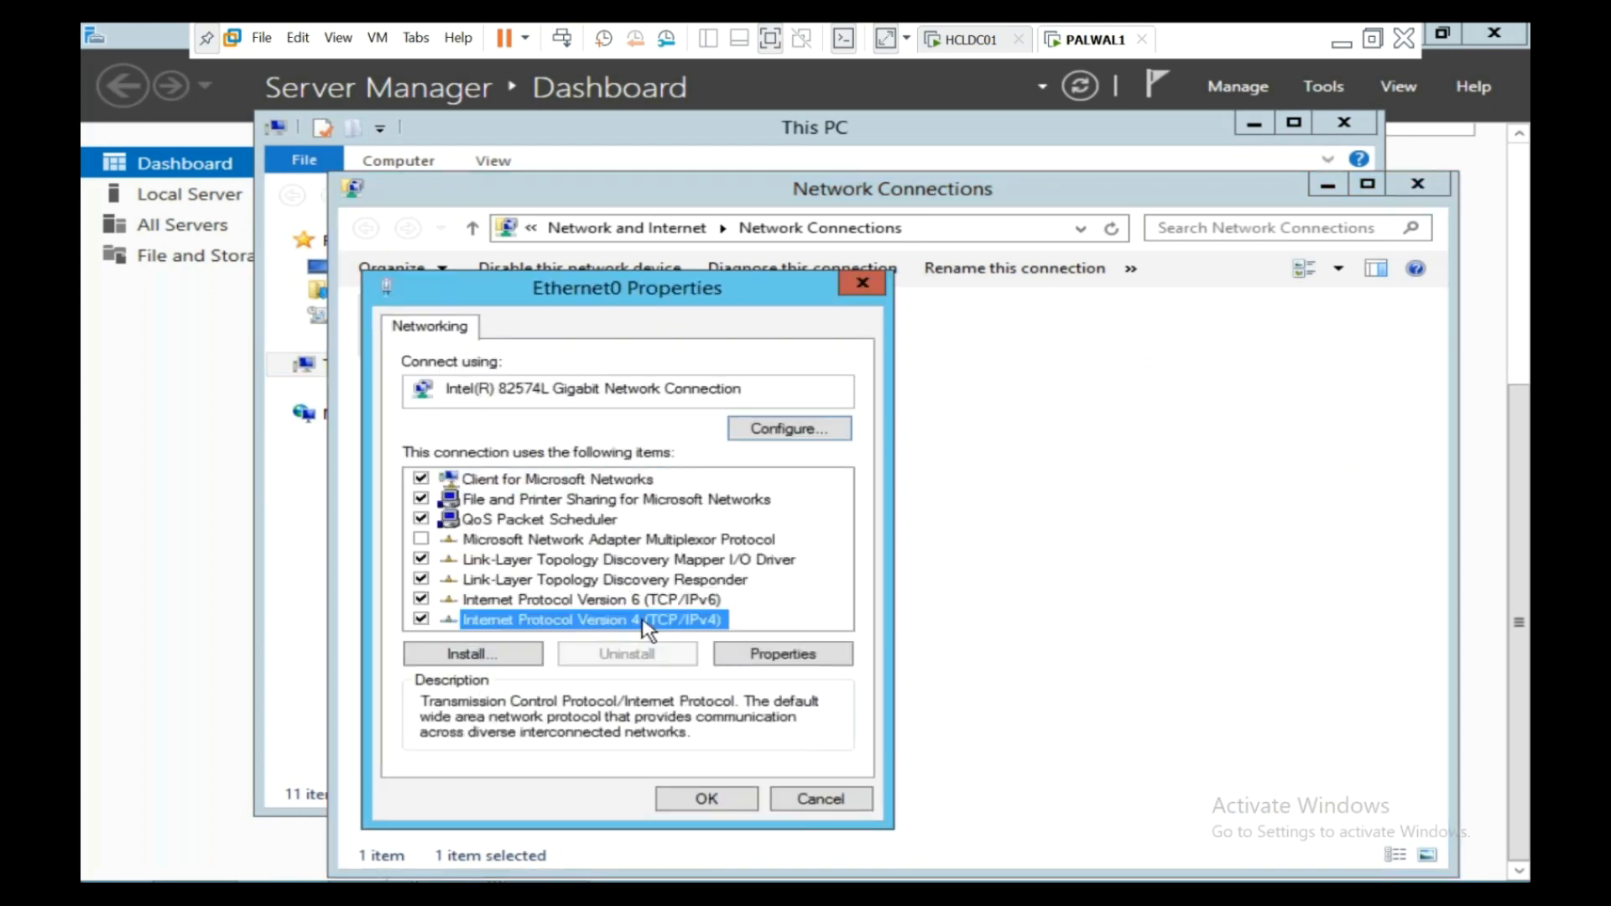
{"action": "double_click", "coordinate": [645, 622]}
{"action": "left_click_drag", "start_coordinate": [648, 361], "coordinate": [636, 209]}
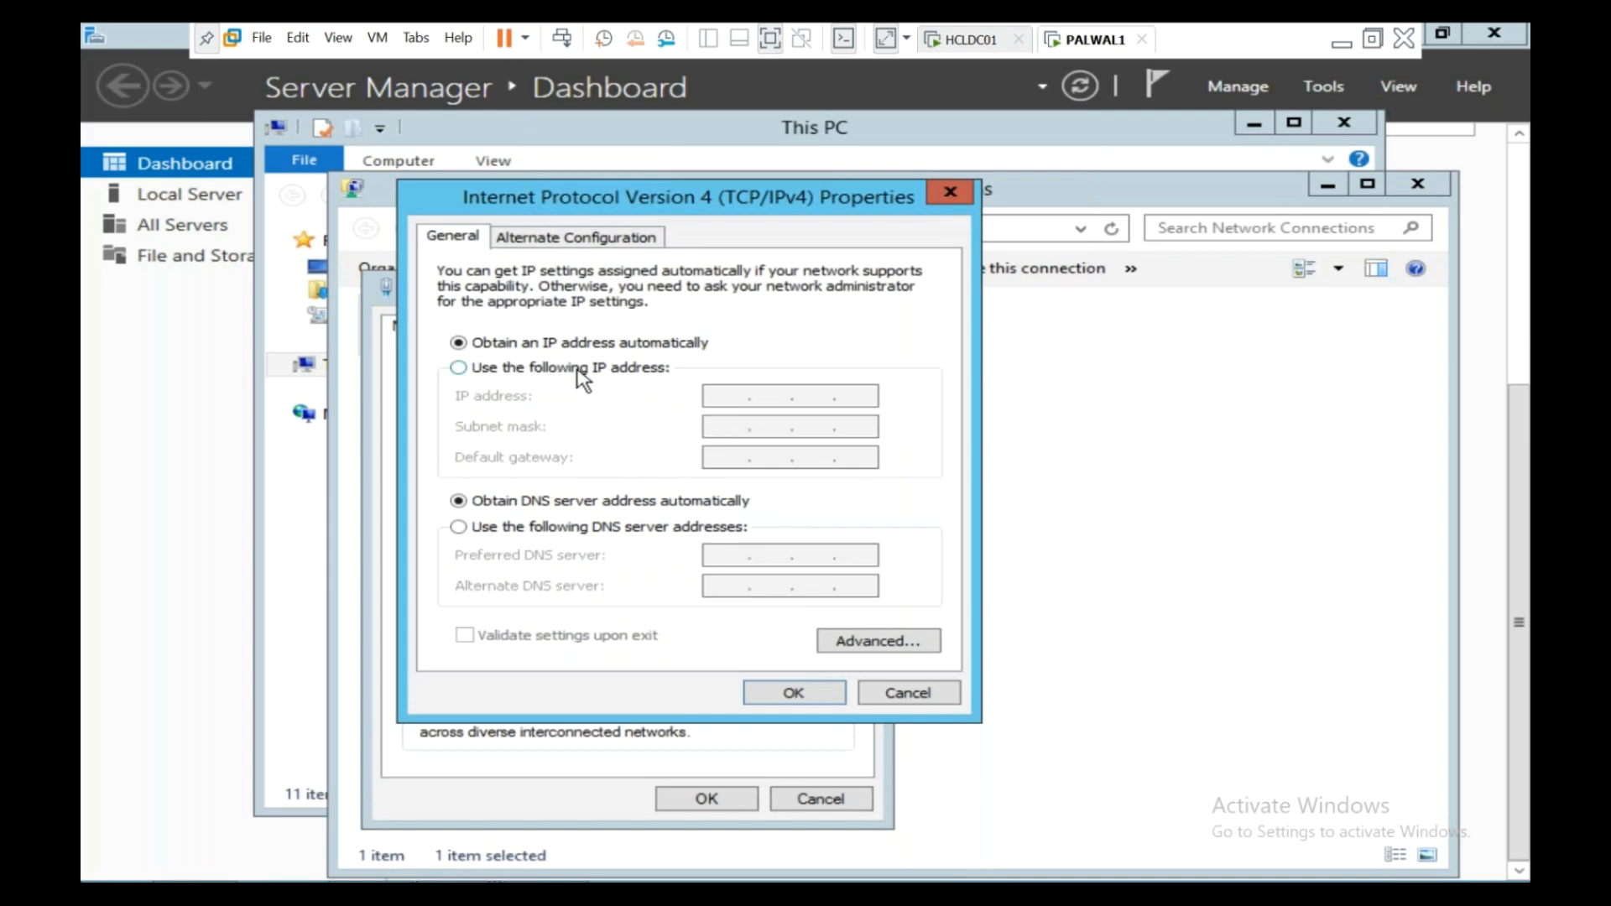
- Set static IP 192.168.1.150, mask 255.255.255.0, gateway 192.168.1.254, DNS 192.168.1.111
{"action": "left_click", "coordinate": [458, 367]}
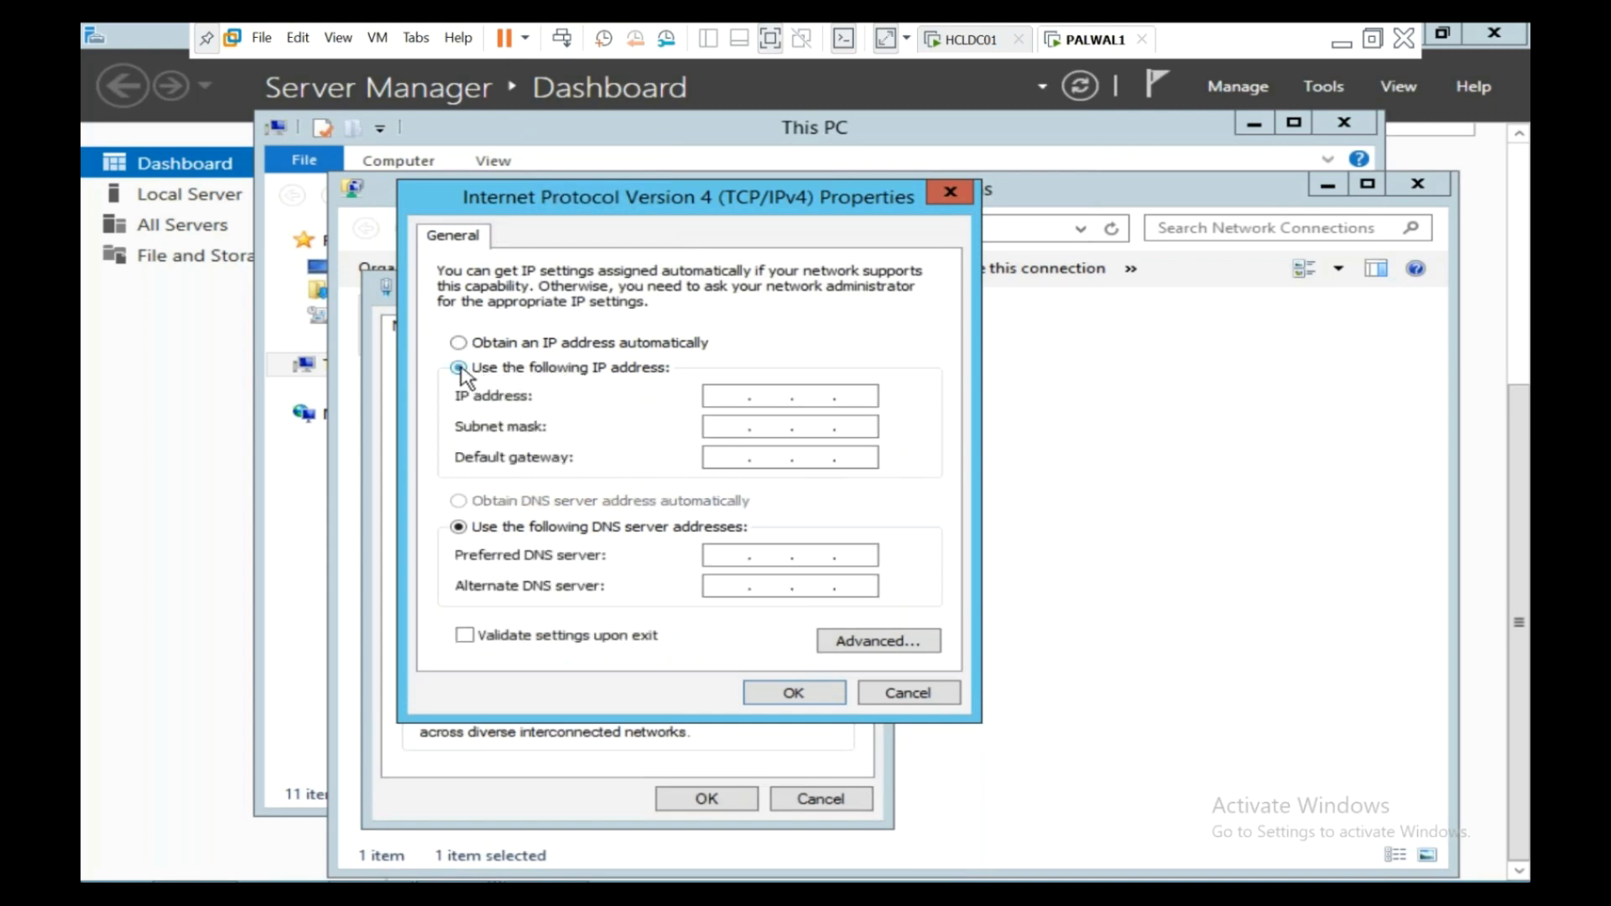
{"action": "left_click", "coordinate": [738, 398]}
{"action": "type", "text": "192 . 168 . 1 . 150"}
{"action": "key", "text": "Tab"}
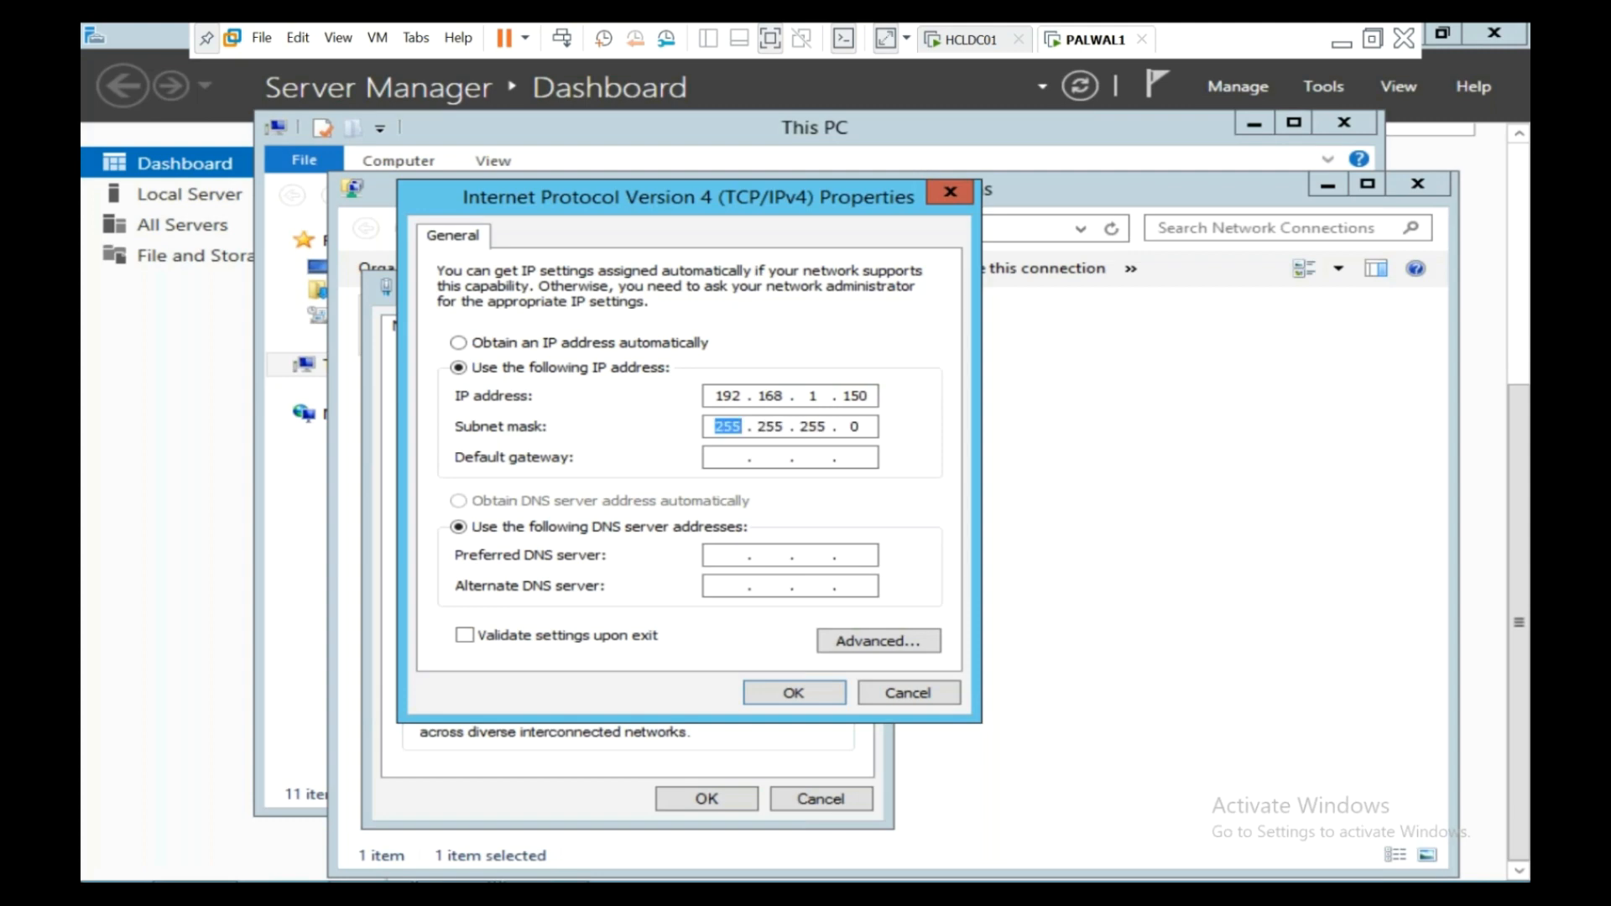
{"action": "key", "text": "Tab"}
{"action": "type", "text": "192 . 168 . 1 . 24"}
{"action": "key", "text": "BackSpace"}
{"action": "type", "text": "54"}
{"action": "key", "text": "Tab"}
{"action": "key", "text": "Tab"}
{"action": "type", "text": "192 . 1"}
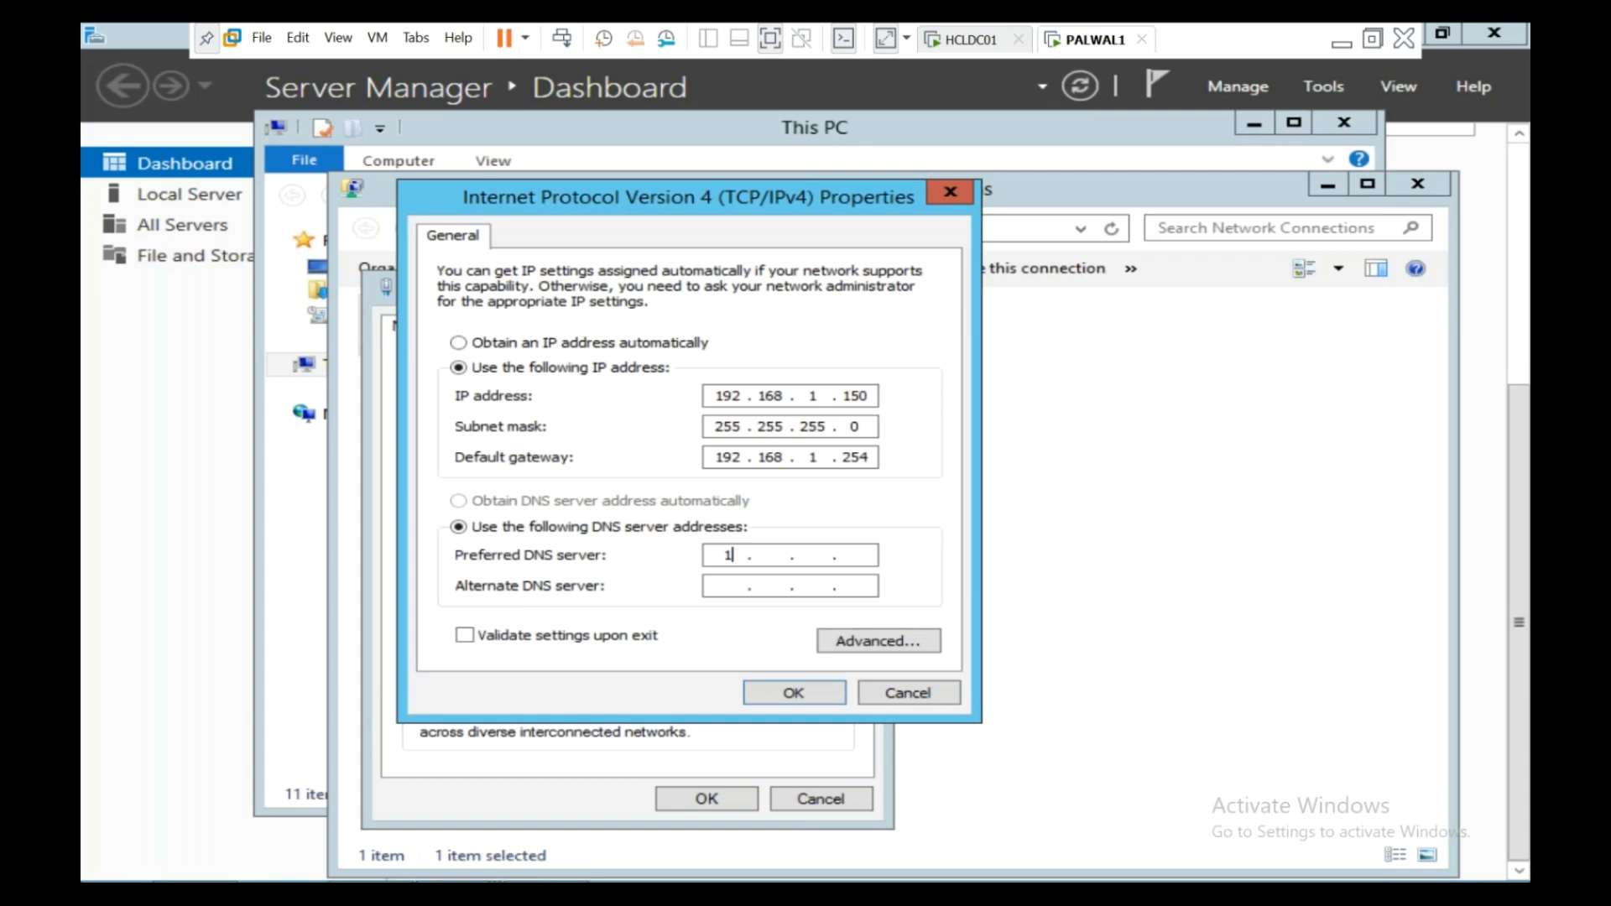
{"action": "type", "text": "68 . 1 . 111"}
{"action": "left_click", "coordinate": [794, 693]}
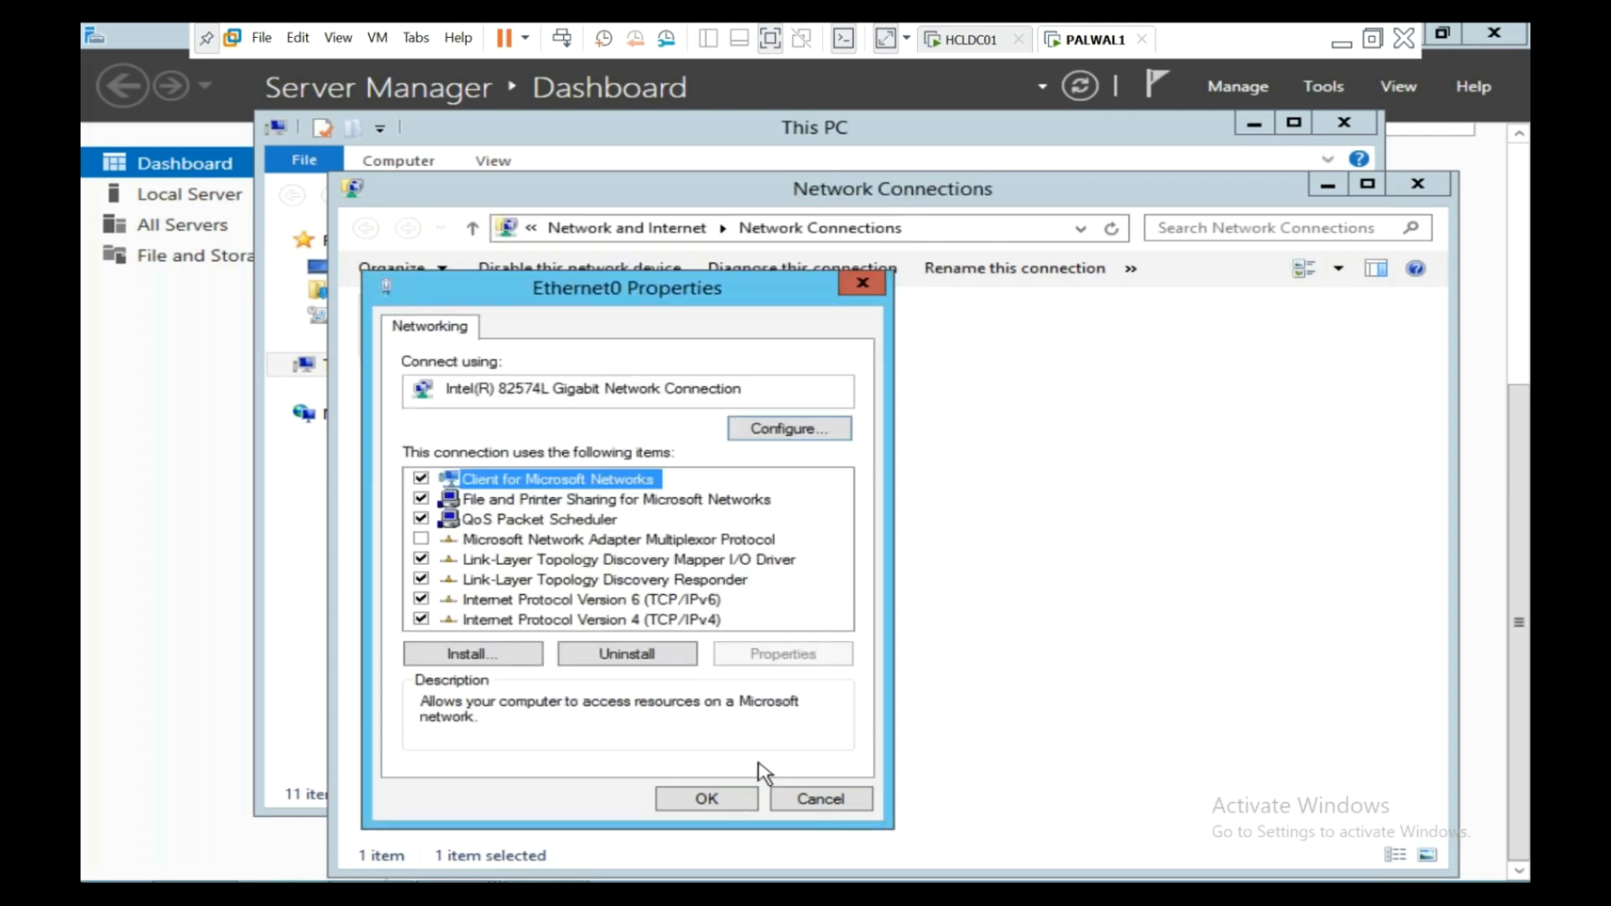
- Close Ethernet0 Properties, the Network Connections list, and the This PC window
{"action": "left_click", "coordinate": [740, 804]}
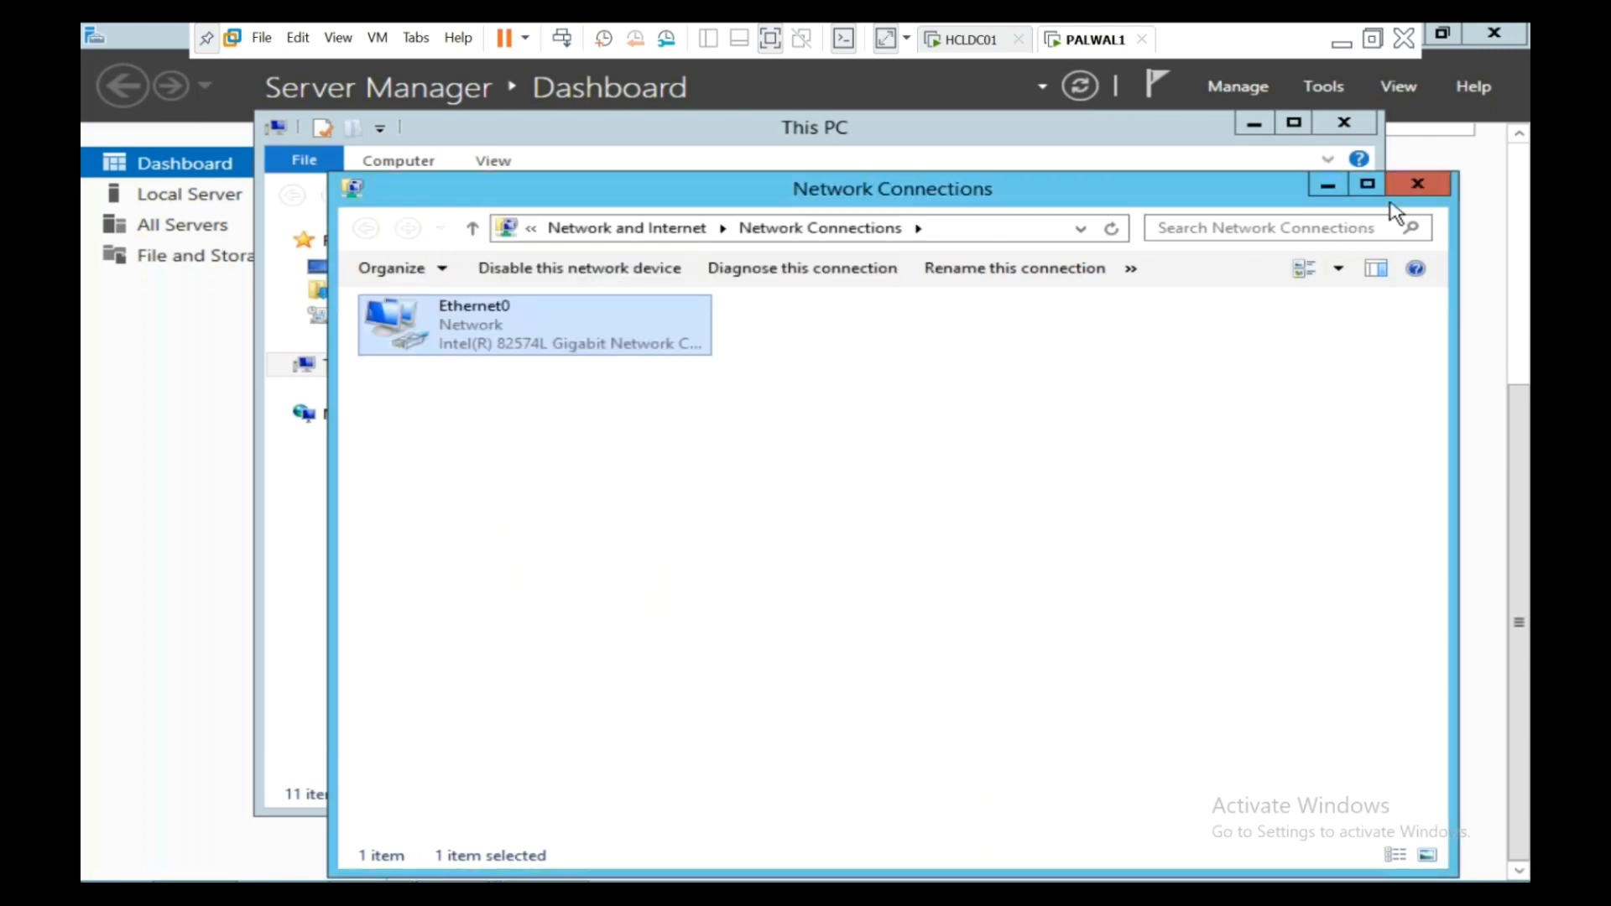
{"action": "left_click", "coordinate": [1417, 185]}
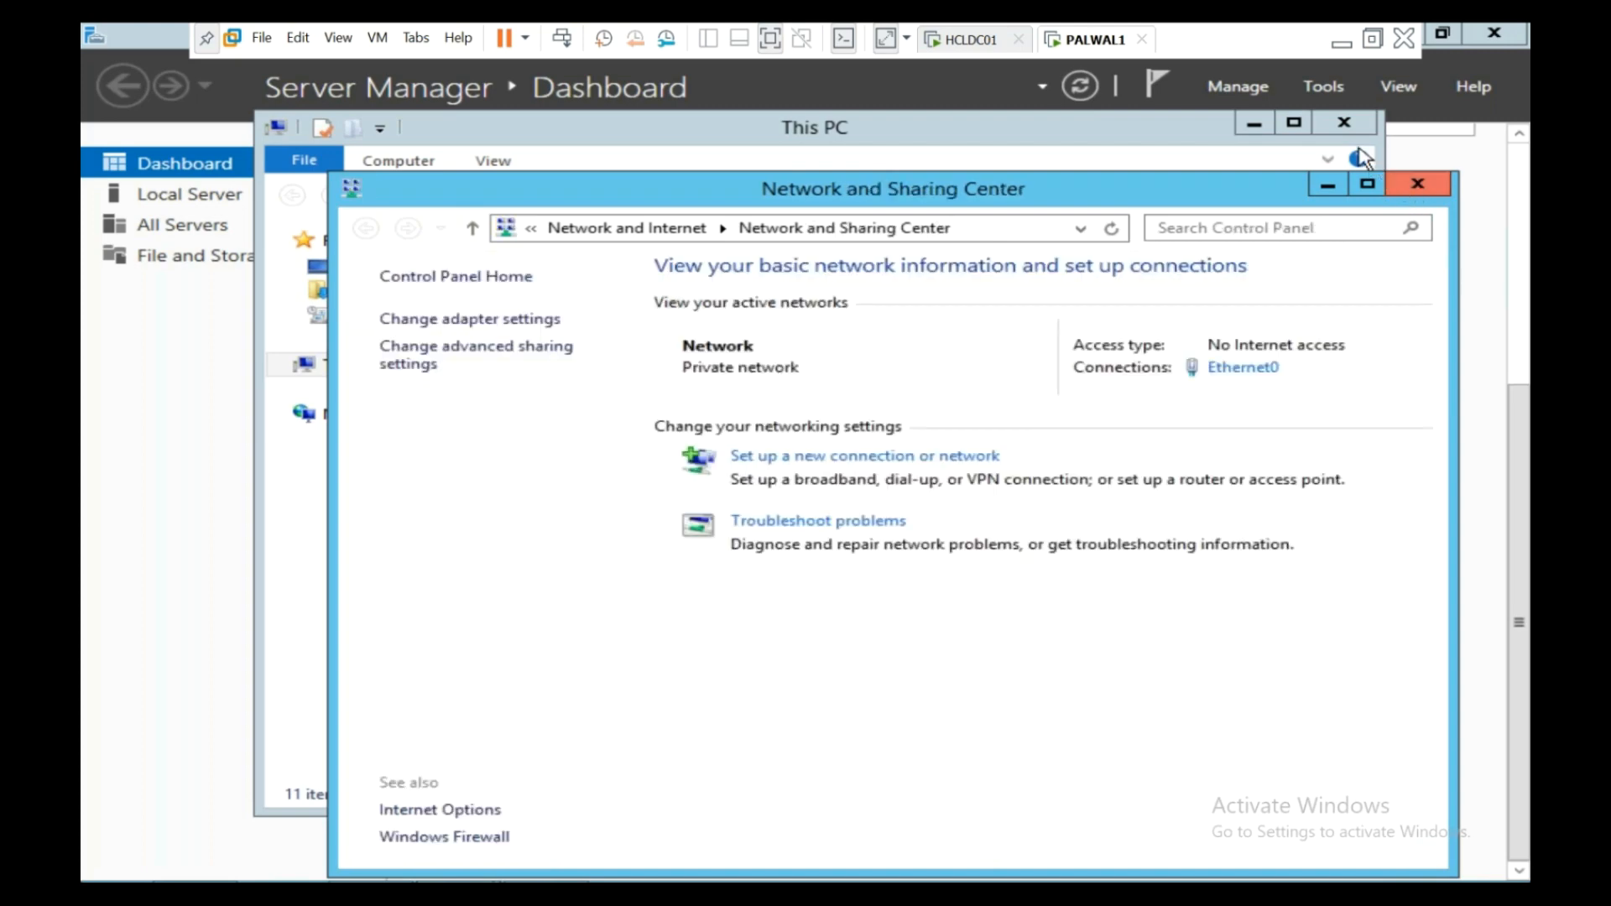
{"action": "left_click", "coordinate": [1342, 126]}
{"action": "left_click", "coordinate": [1343, 125]}
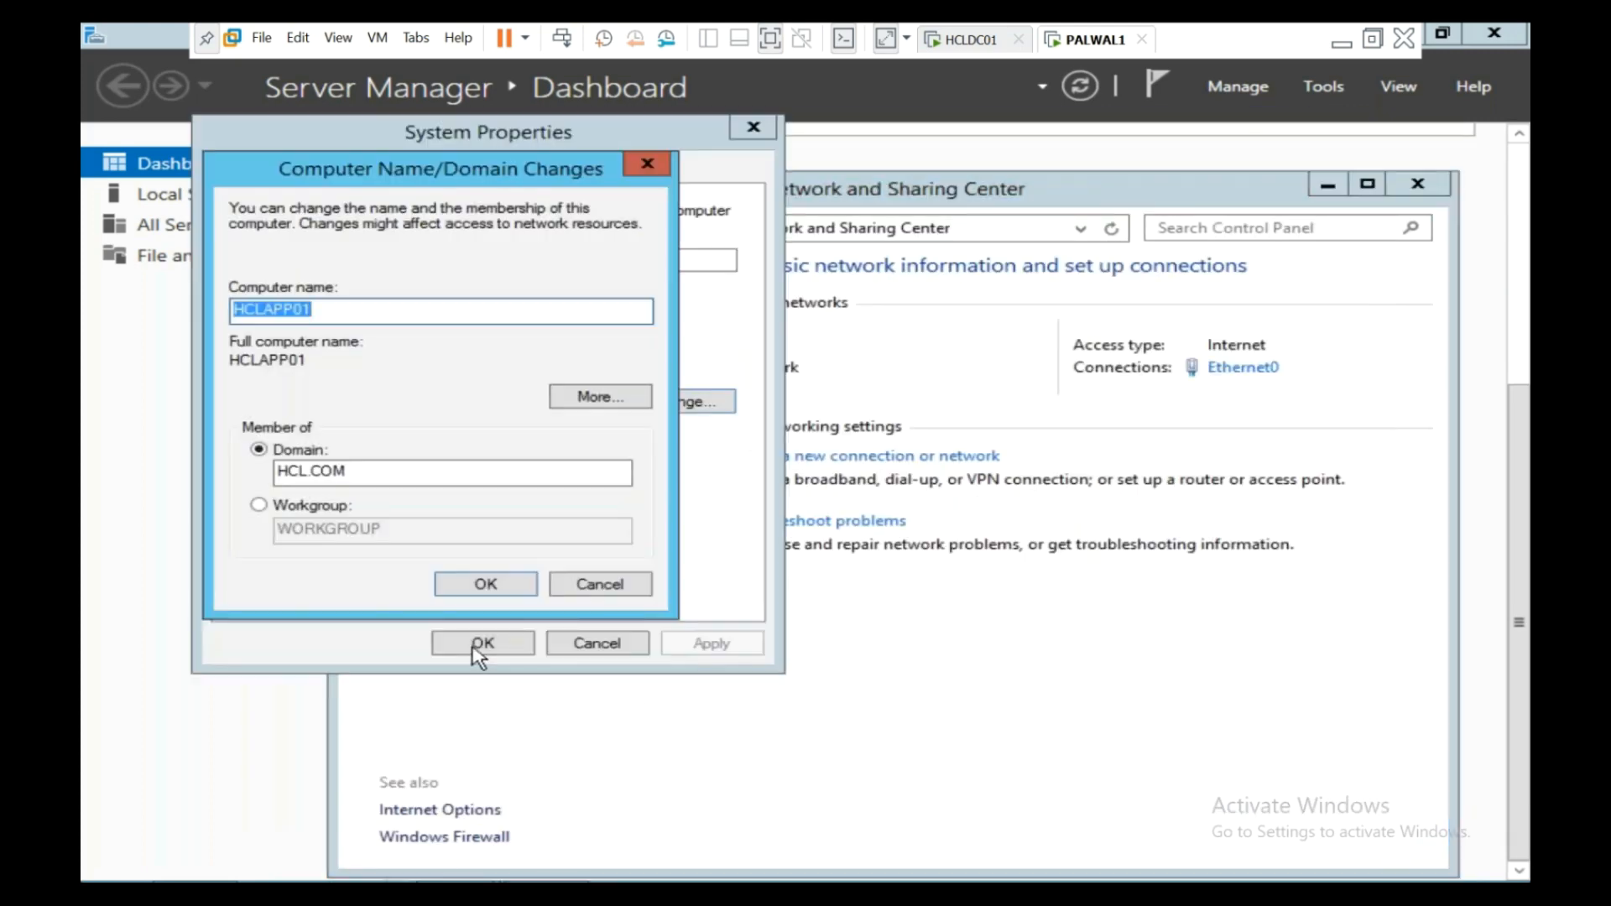
- Submit the HCL.COM domain change, cancel the credentials prompt, and return to Network and Sharing Center
{"action": "left_click", "coordinate": [486, 584]}
{"action": "left_click_drag", "start_coordinate": [546, 245], "coordinate": [1048, 225]}
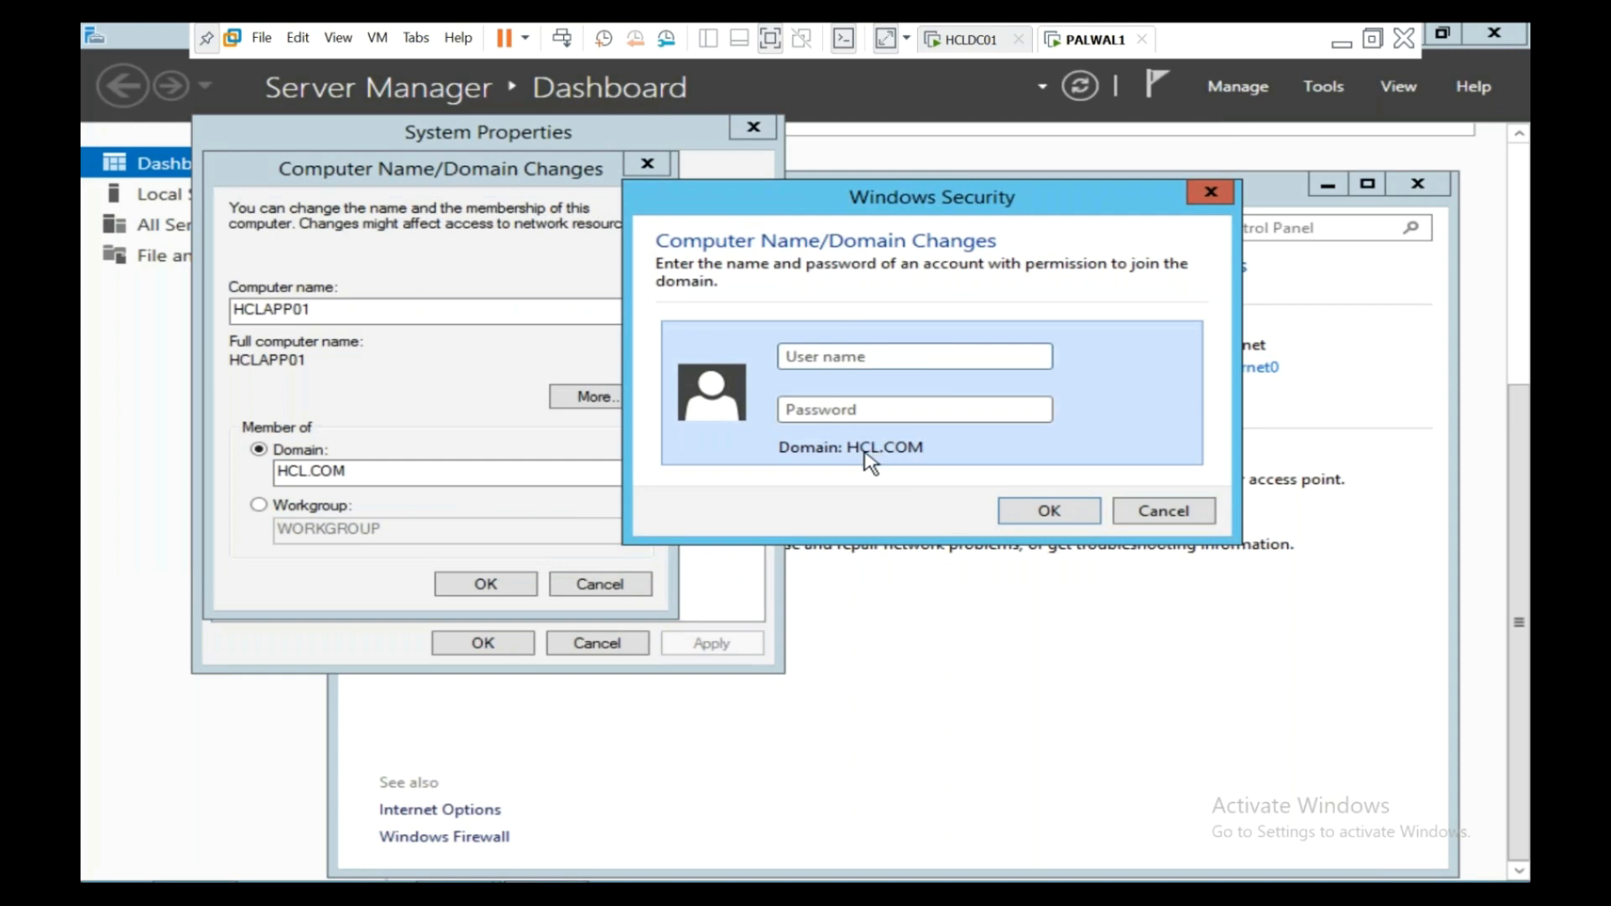
{"action": "left_click", "coordinate": [1130, 515]}
{"action": "mouse_move", "coordinate": [478, 877]}
{"action": "left_click", "coordinate": [573, 833]}
{"action": "left_click", "coordinate": [398, 322]}
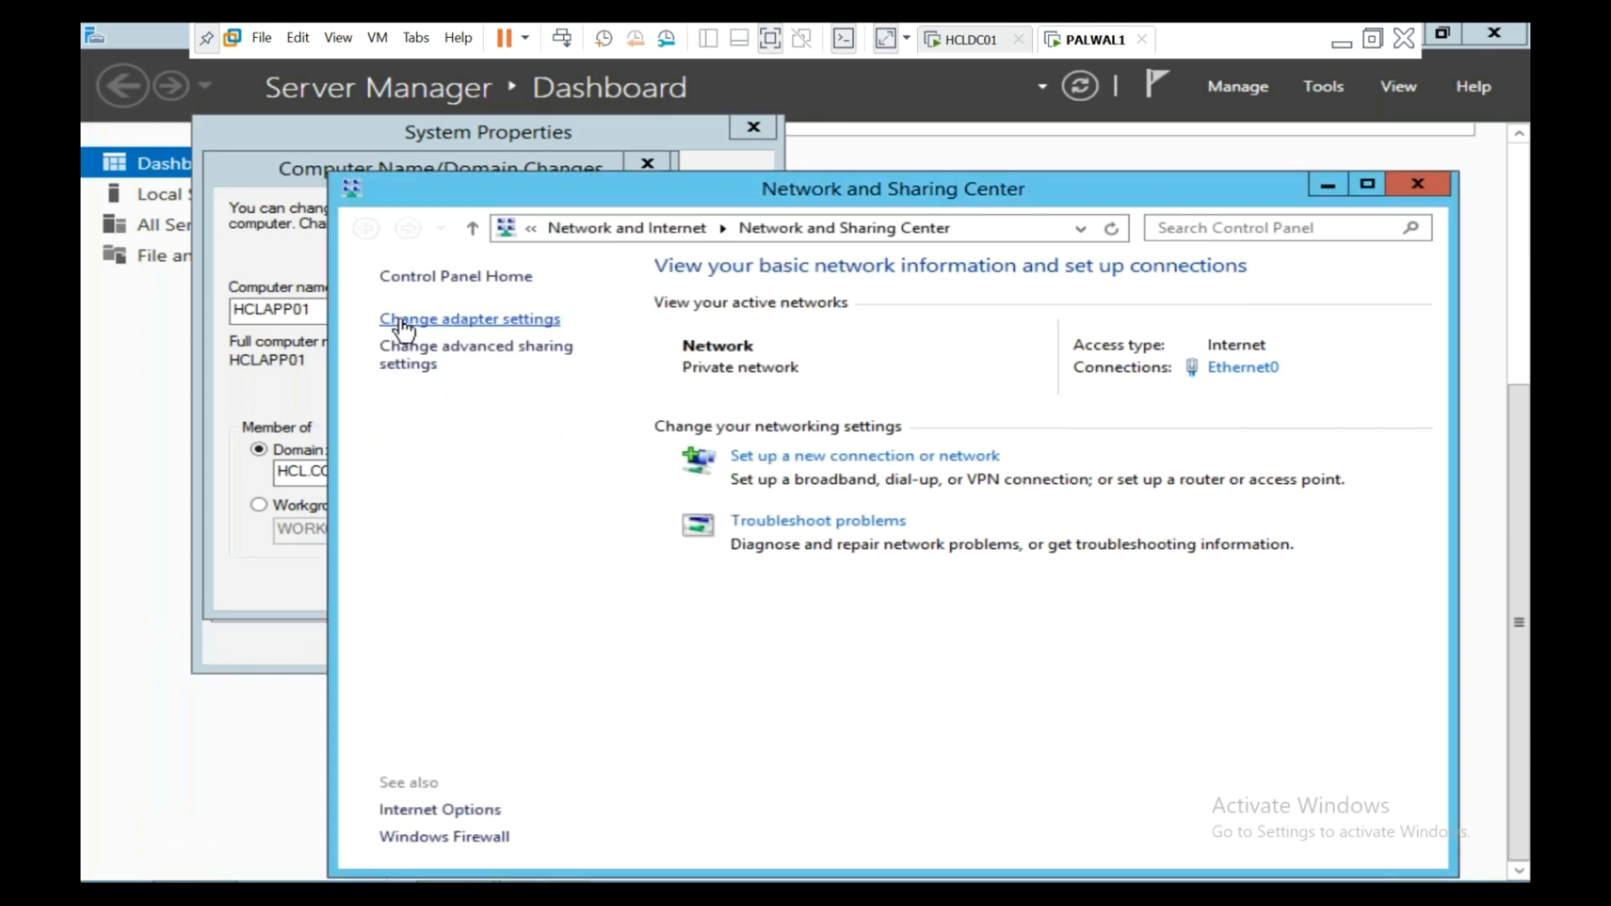
- Review Ethernet0's IPv4 settings and close the dialog
{"action": "right_click", "coordinate": [398, 285]}
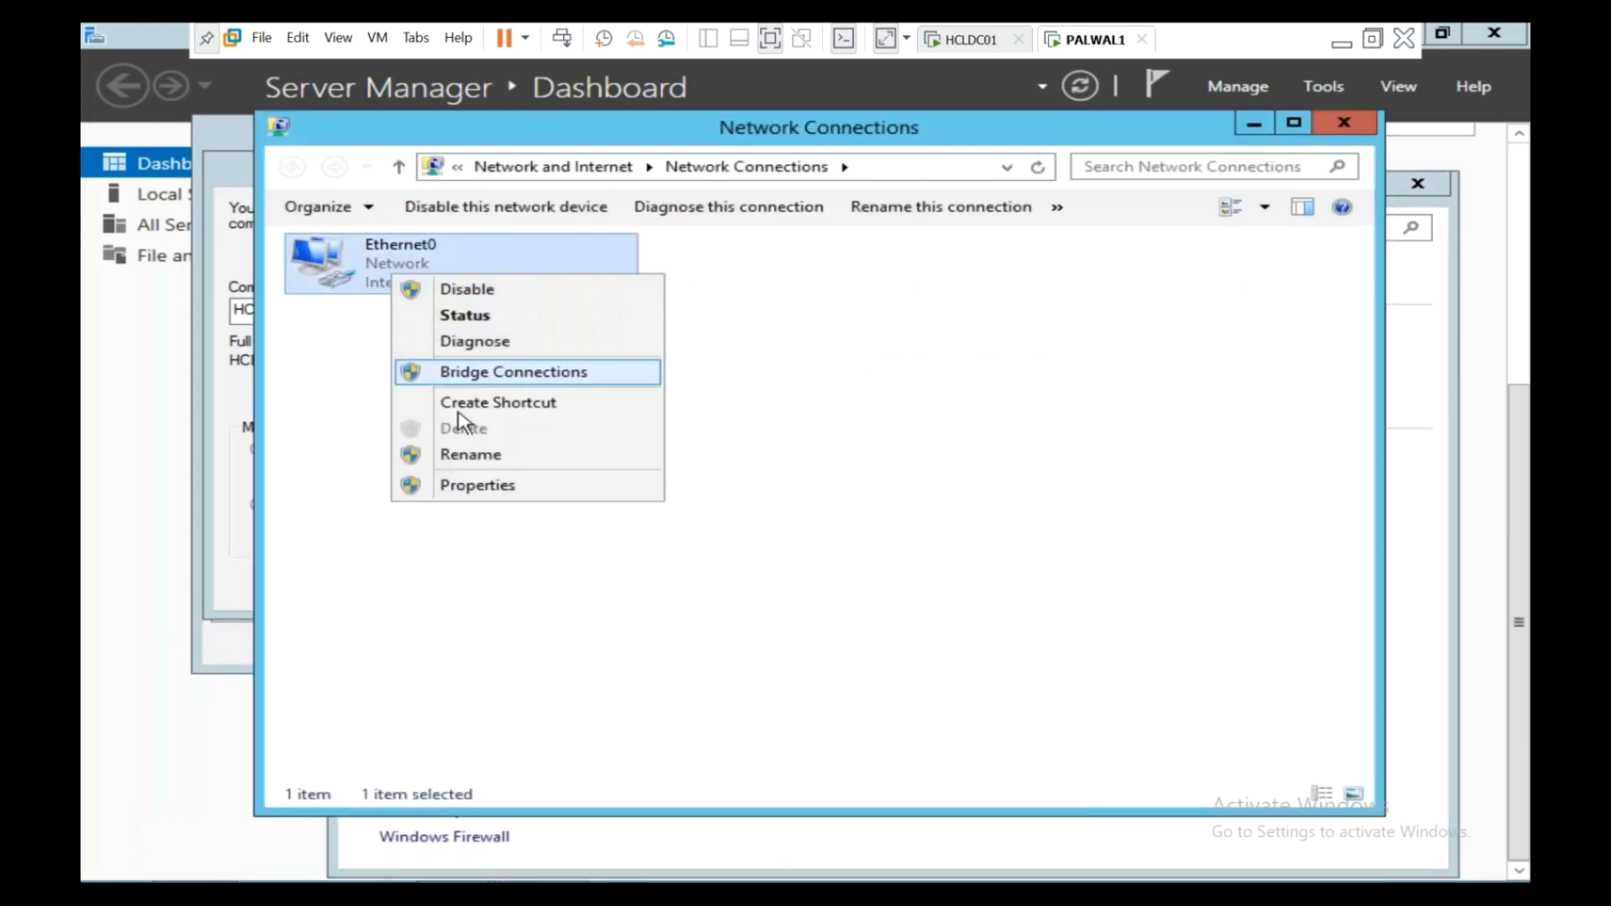
{"action": "left_click", "coordinate": [458, 481]}
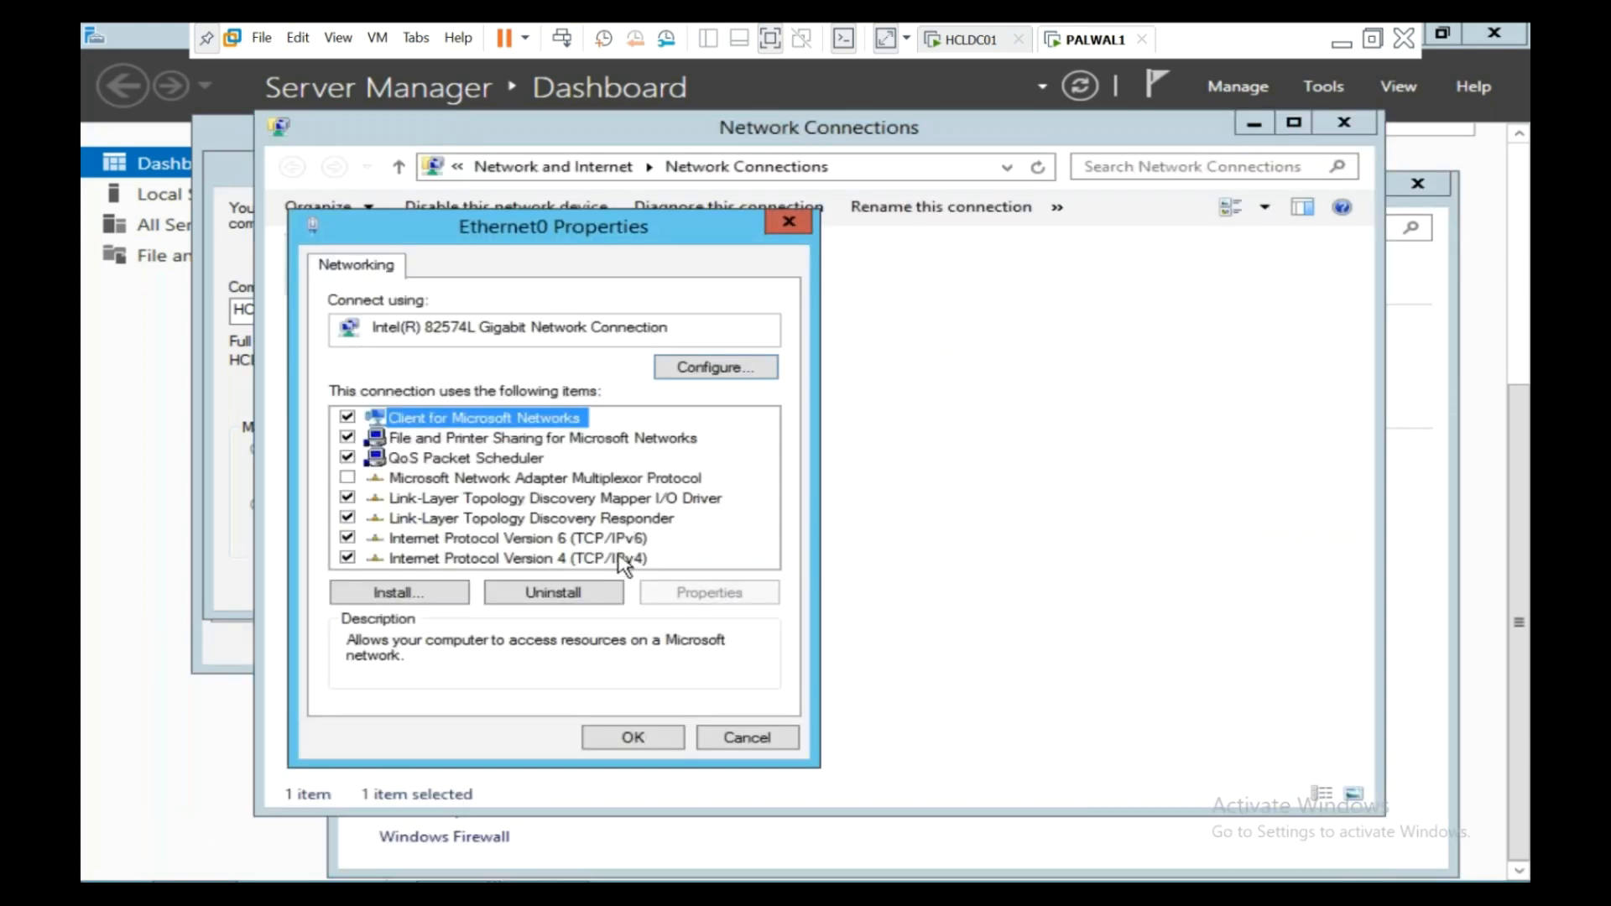
{"action": "double_click", "coordinate": [623, 559]}
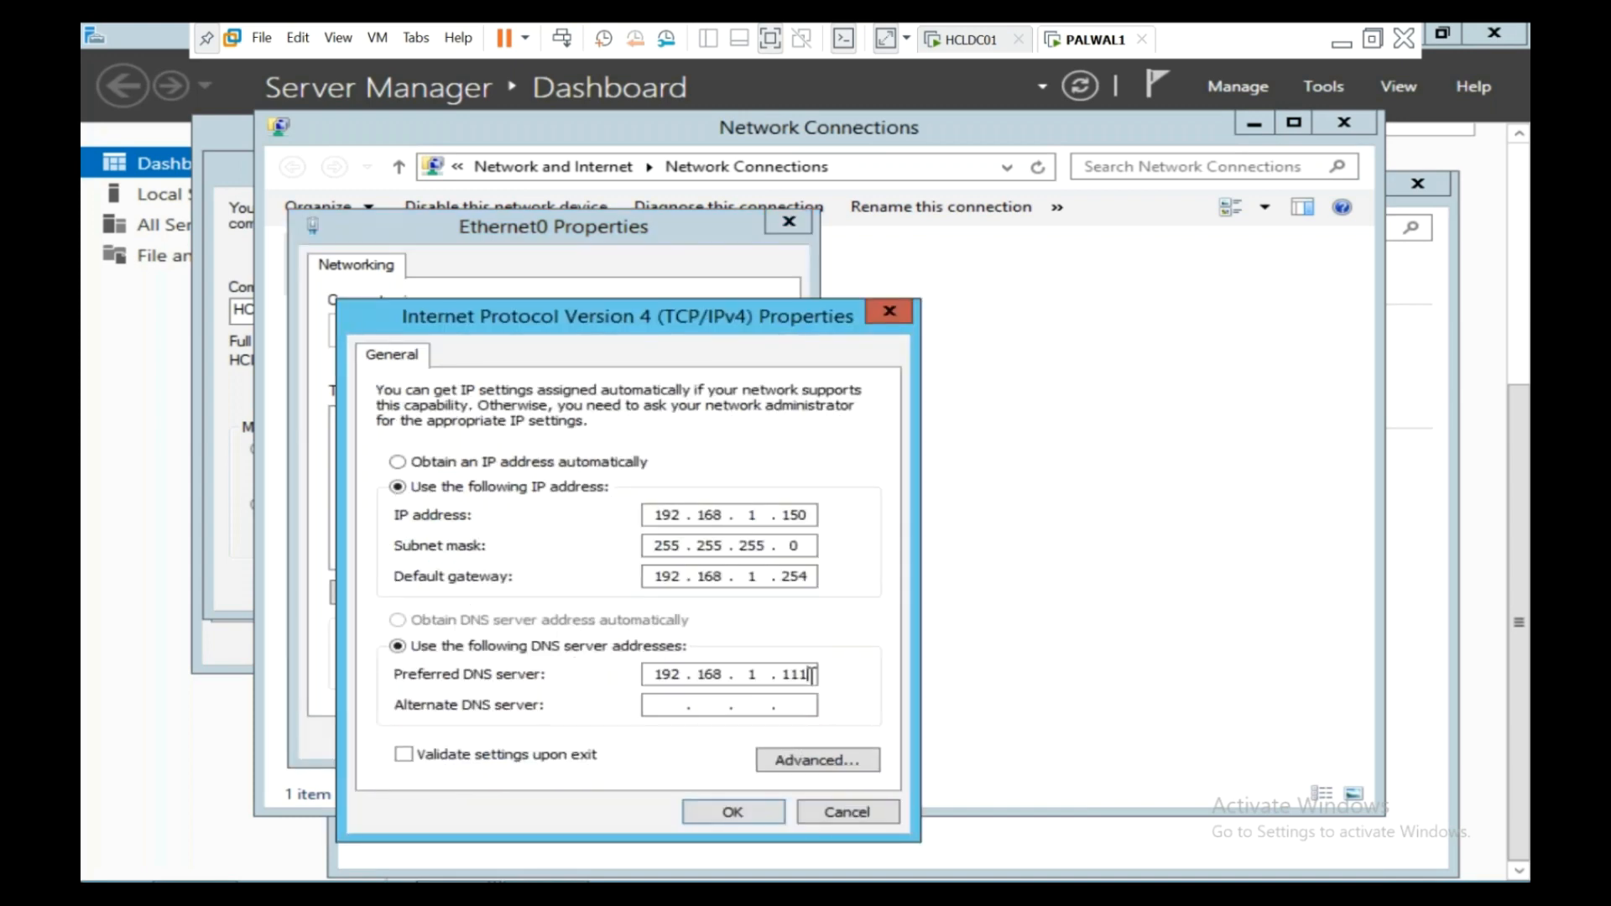
{"action": "key", "text": "BackSpace"}
{"action": "key", "text": "BackSpace"}
{"action": "key", "text": "BackSpace"}
{"action": "key", "text": "BackSpace"}
{"action": "key", "text": "BackSpace"}
{"action": "key", "text": "BackSpace"}
{"action": "left_click", "coordinate": [773, 820]}
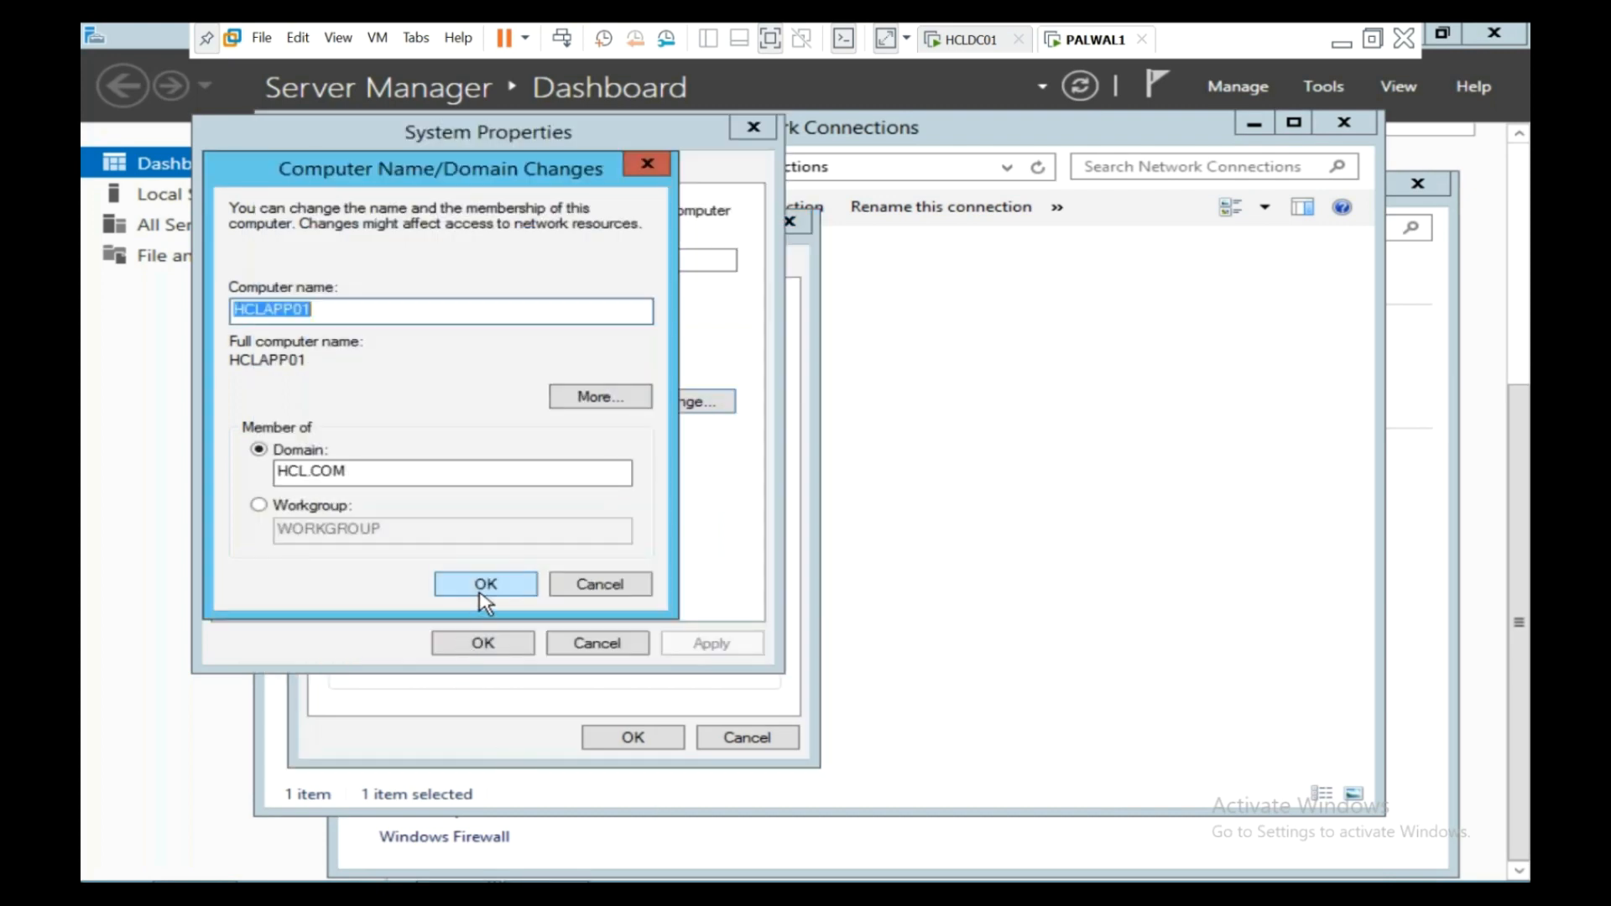
- Resubmit the HCL.COM join, recheck preferred DNS 192.168.1.111, and close the adapter windows
{"action": "left_click", "coordinate": [481, 584]}
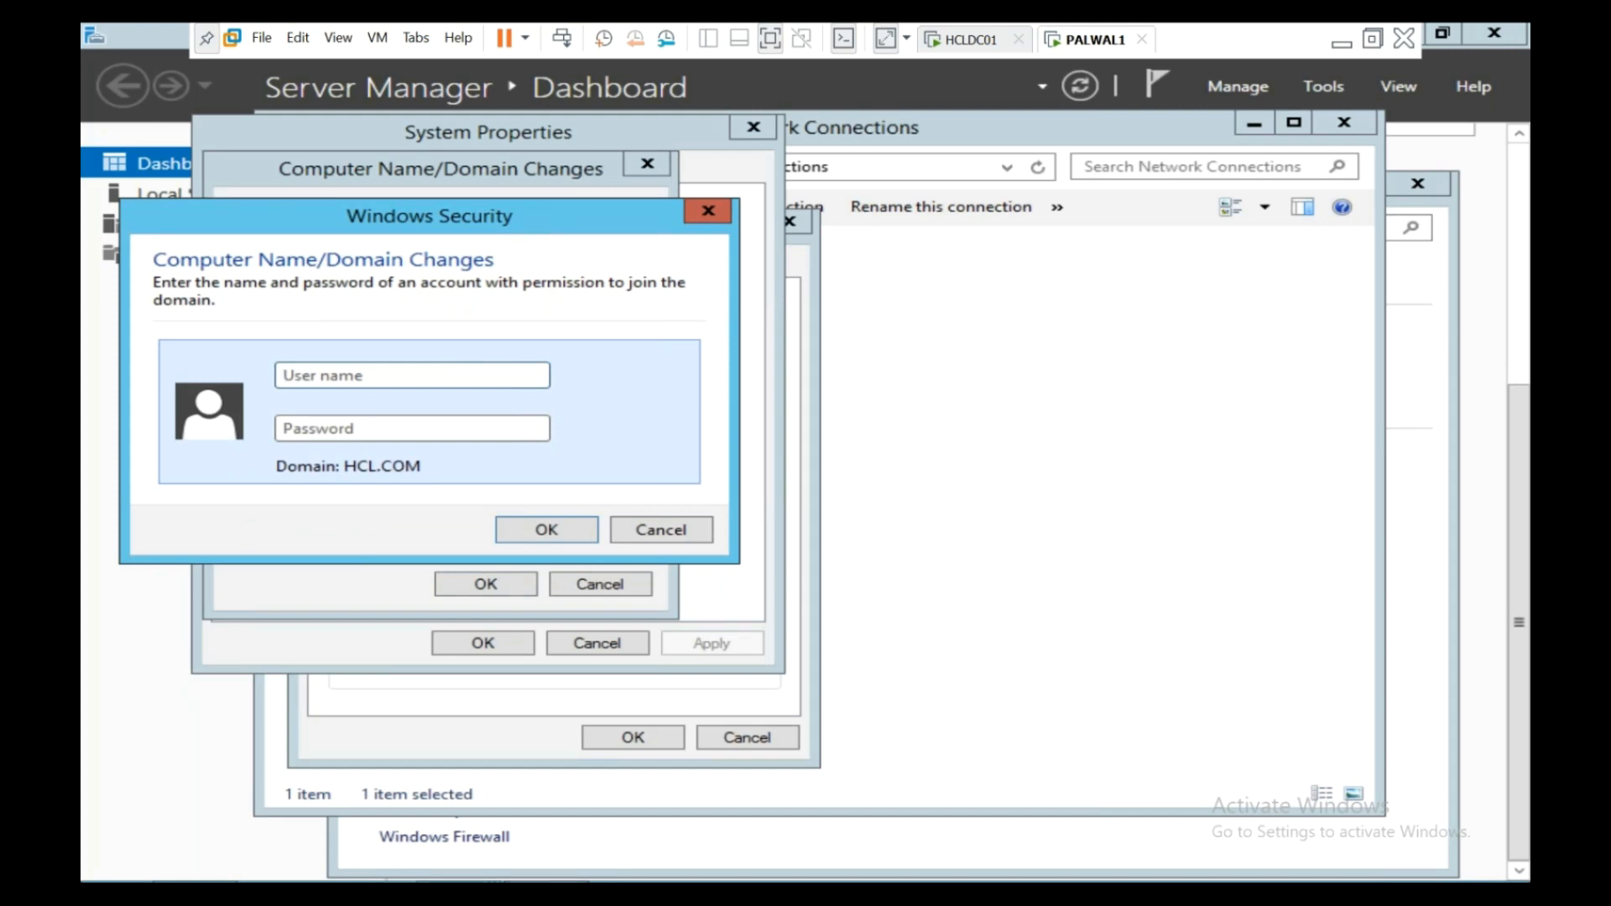
{"action": "left_click", "coordinate": [846, 784]}
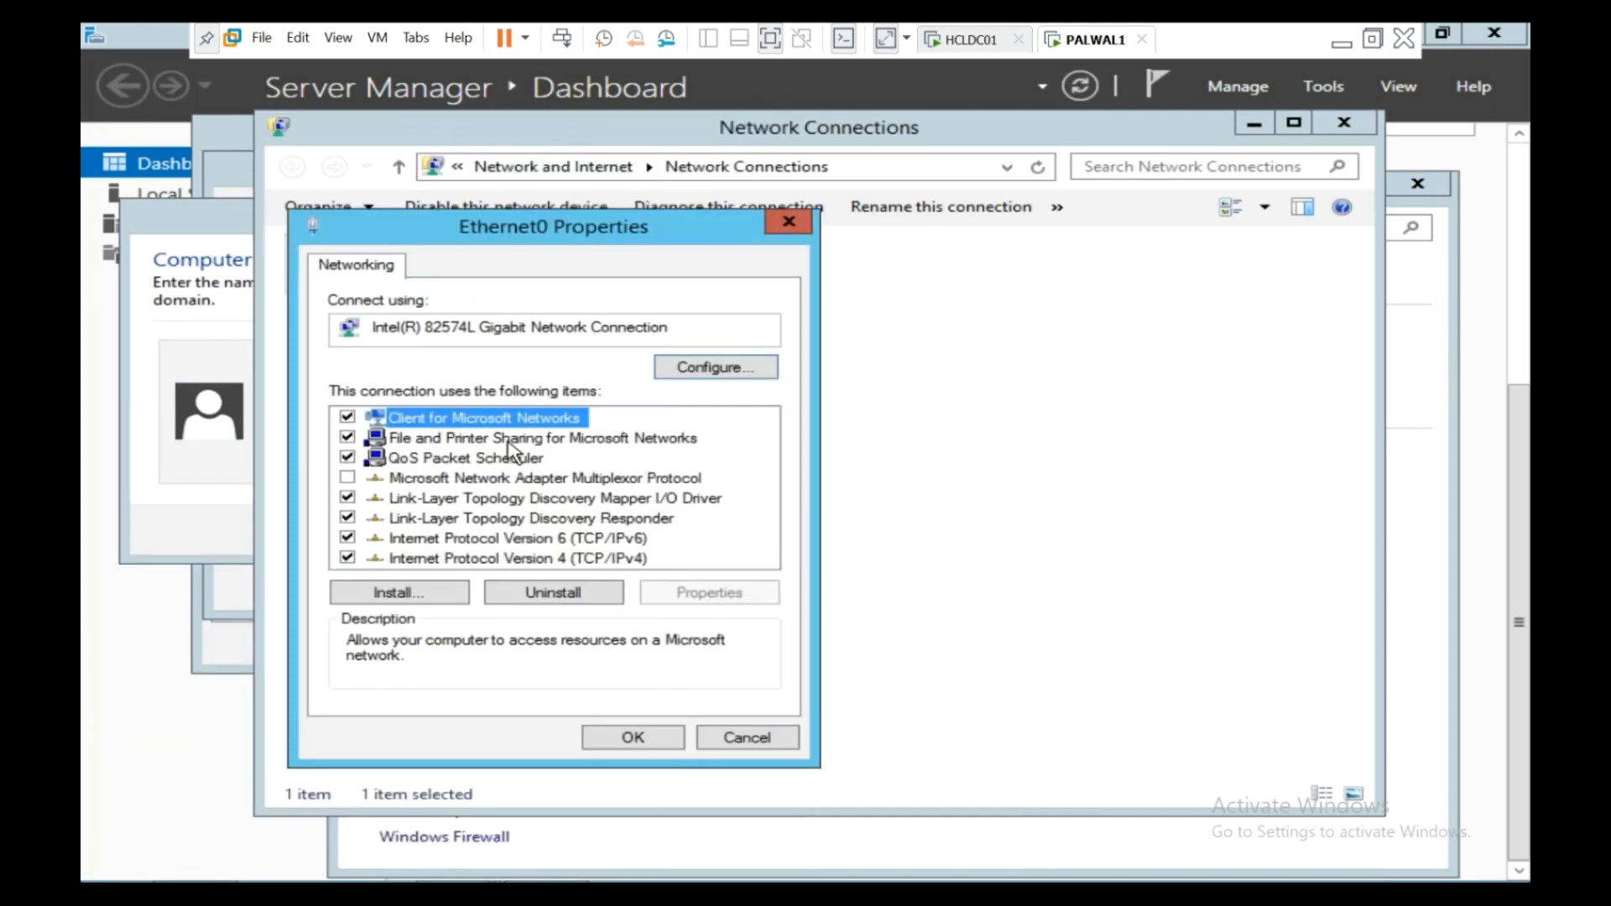
{"action": "double_click", "coordinate": [558, 560]}
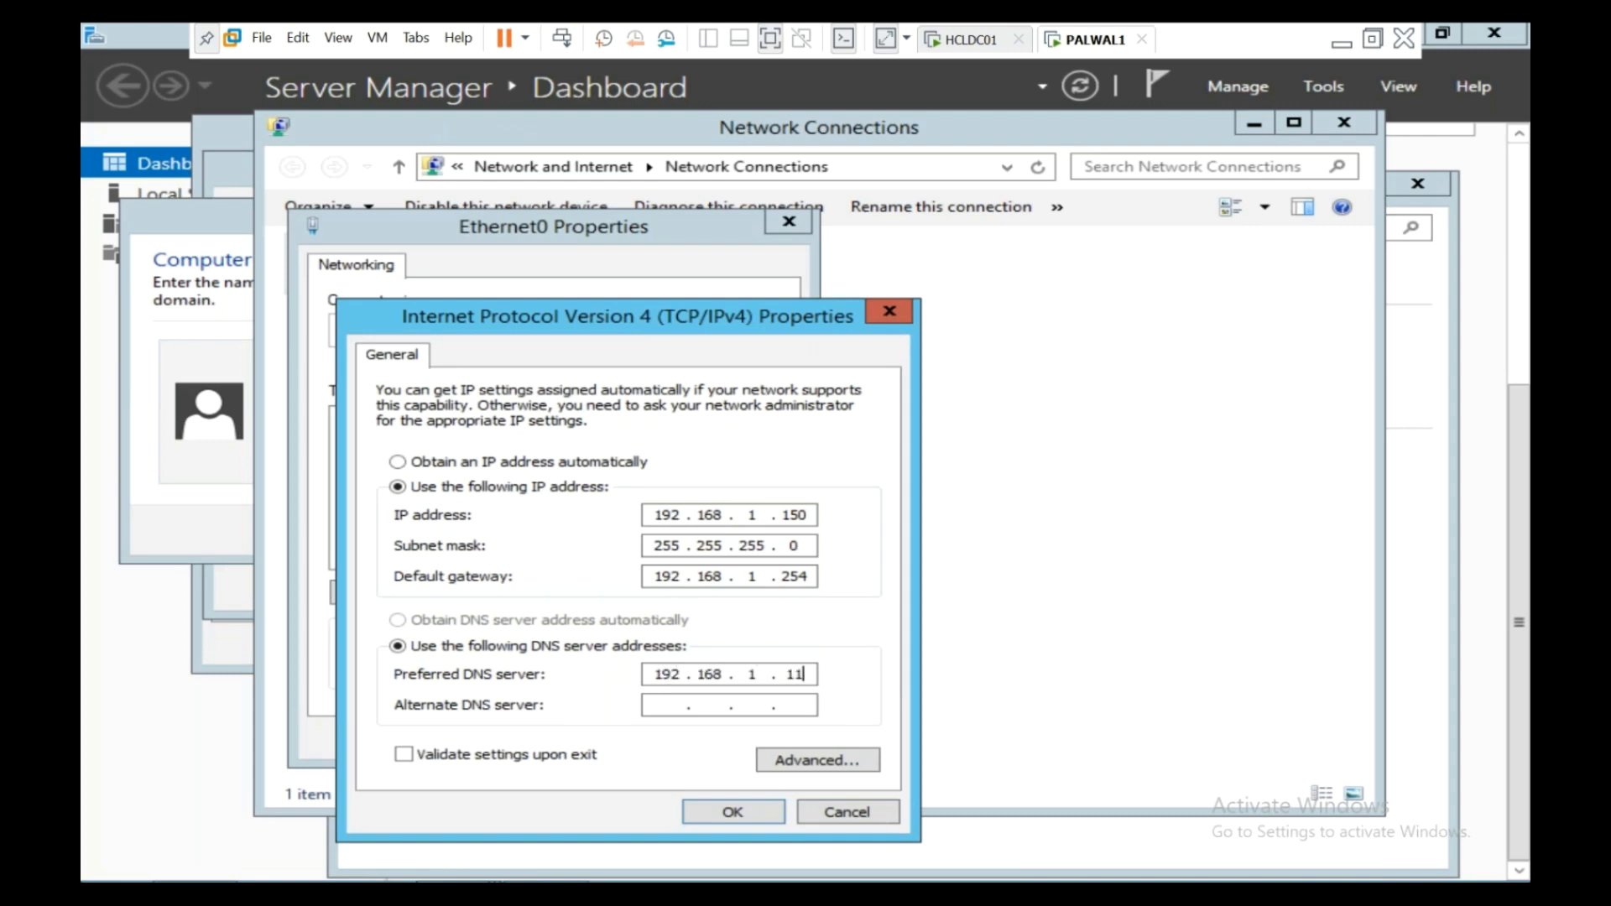
{"action": "left_click", "coordinate": [700, 818]}
{"action": "left_click", "coordinate": [669, 741]}
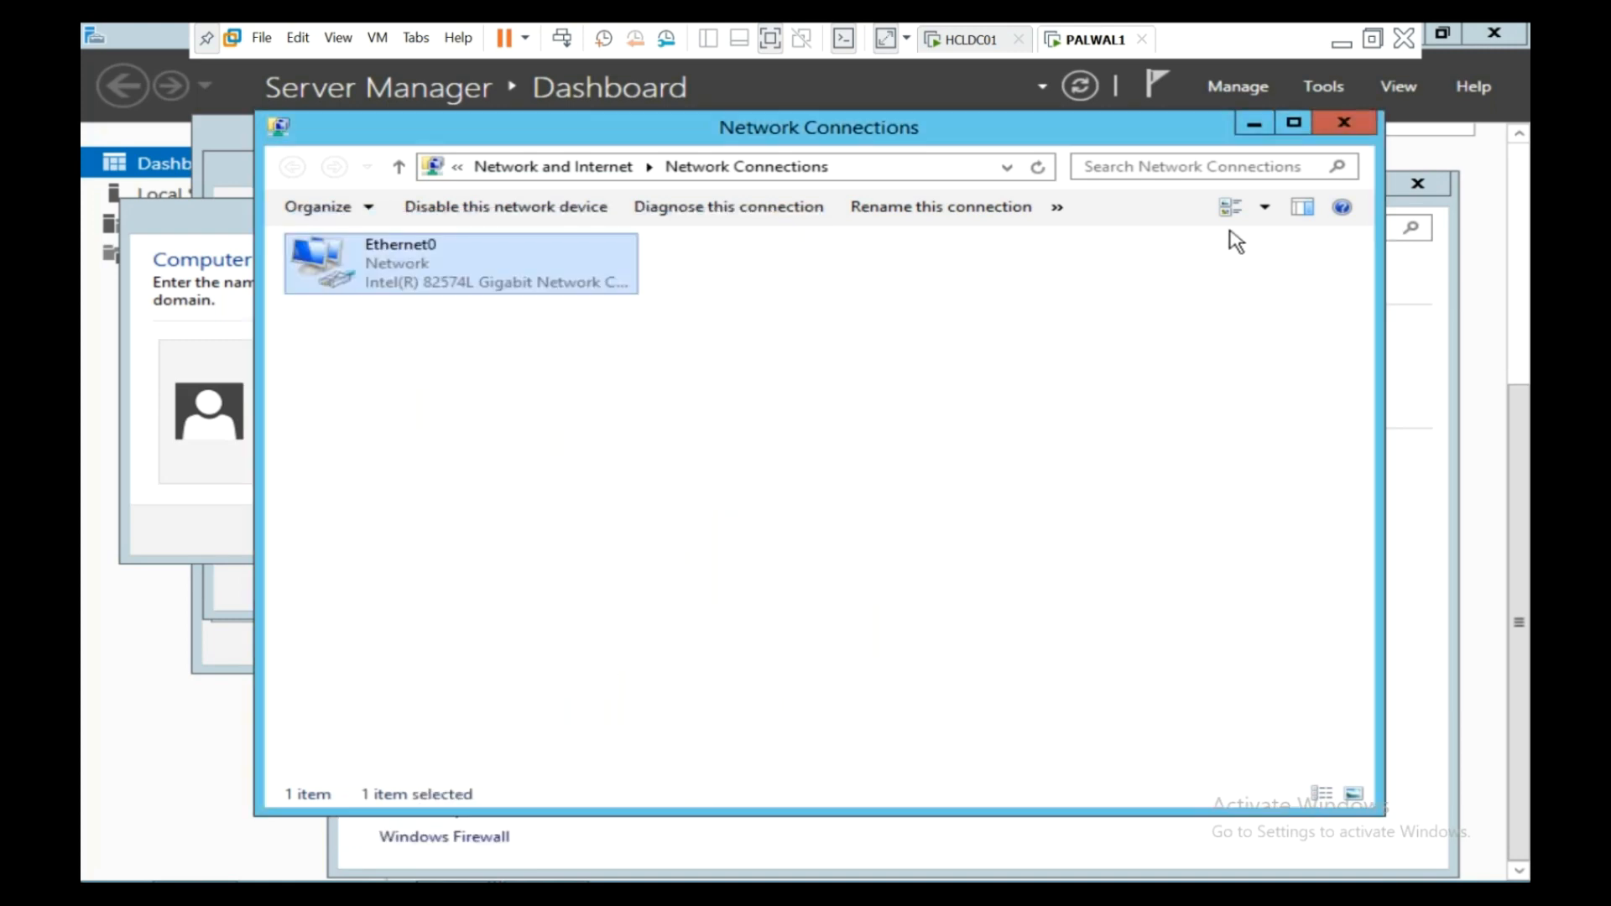
{"action": "left_click", "coordinate": [1343, 124]}
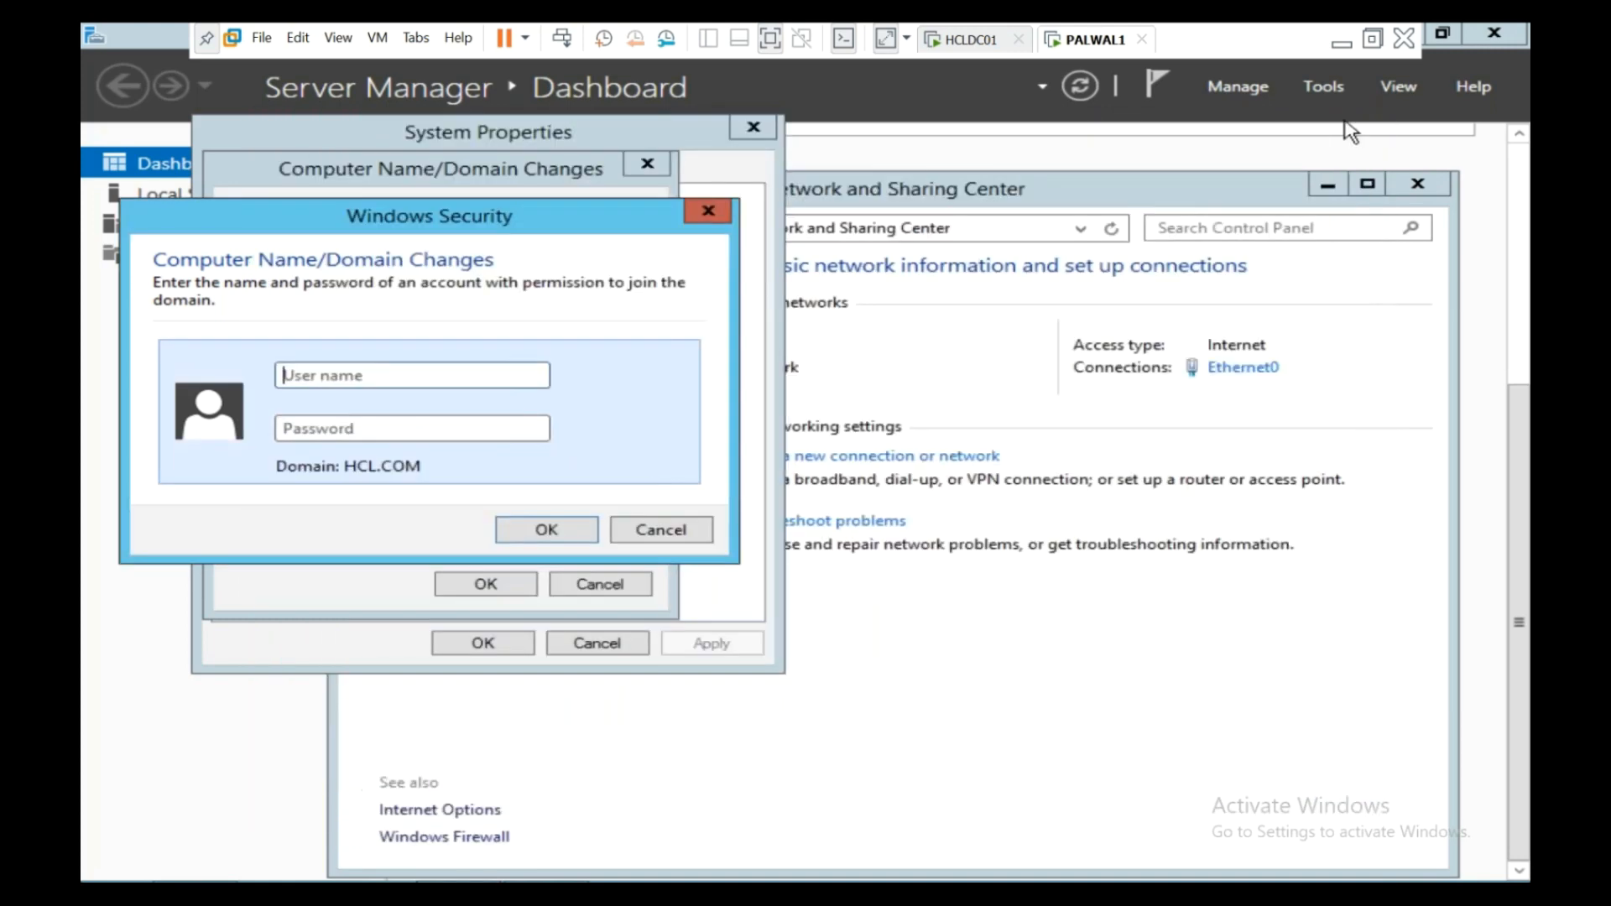
- Join HCL.COM with the domain administrator credentials and acknowledge the welcome and restart messages
{"action": "left_click", "coordinate": [437, 370]}
{"action": "type", "text": "Administrator"}
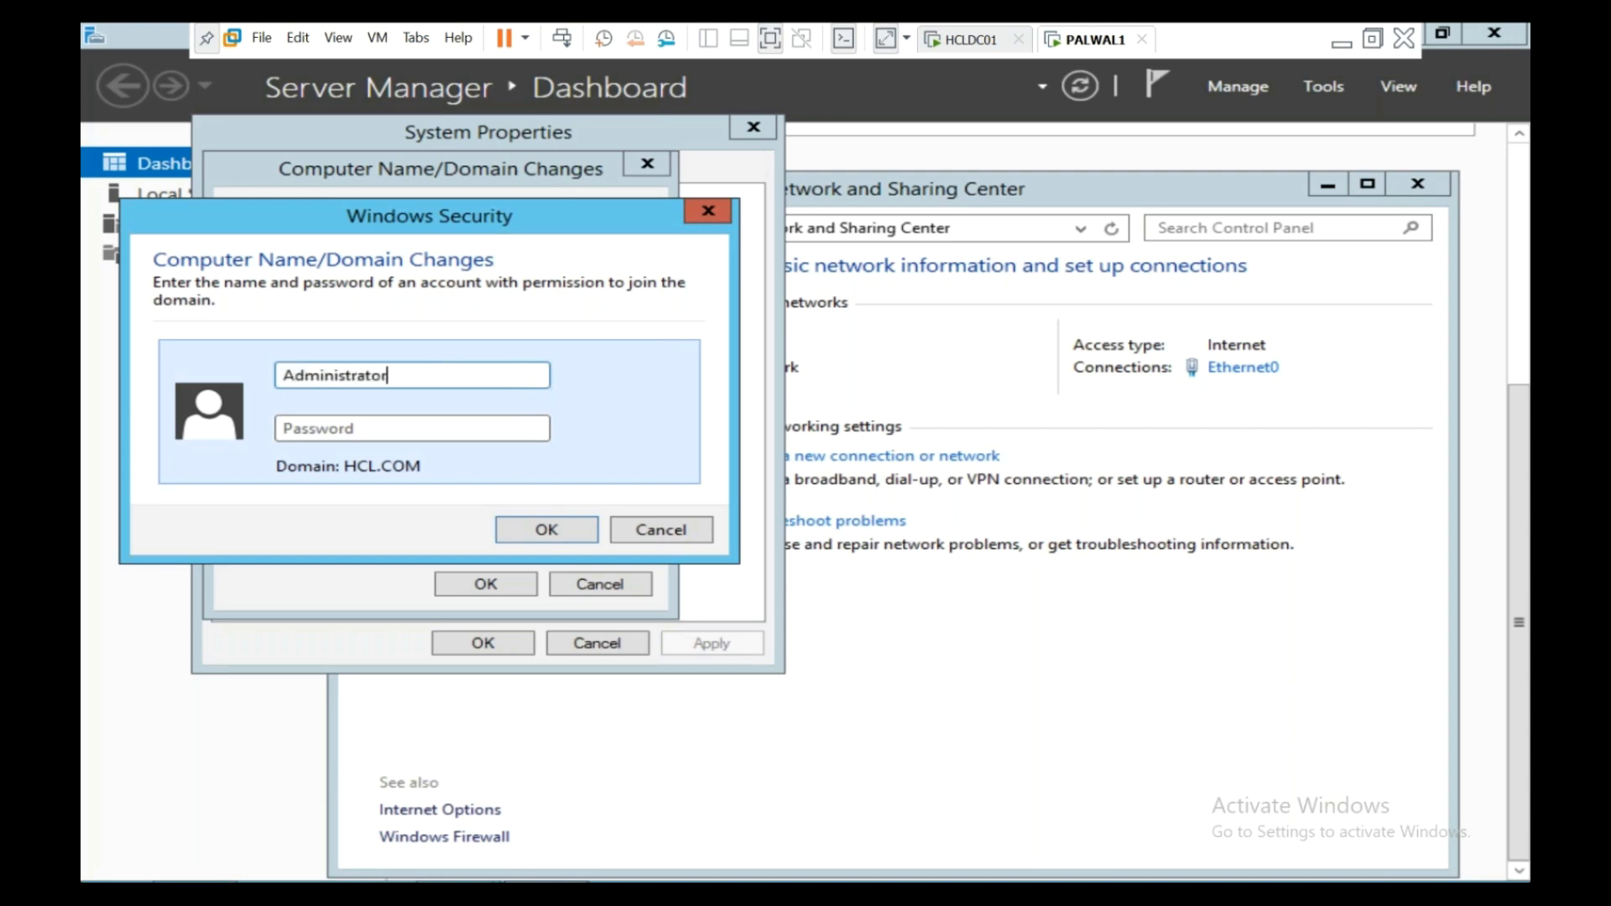
{"action": "type", "text": "**"}
{"action": "left_click", "coordinate": [506, 525]}
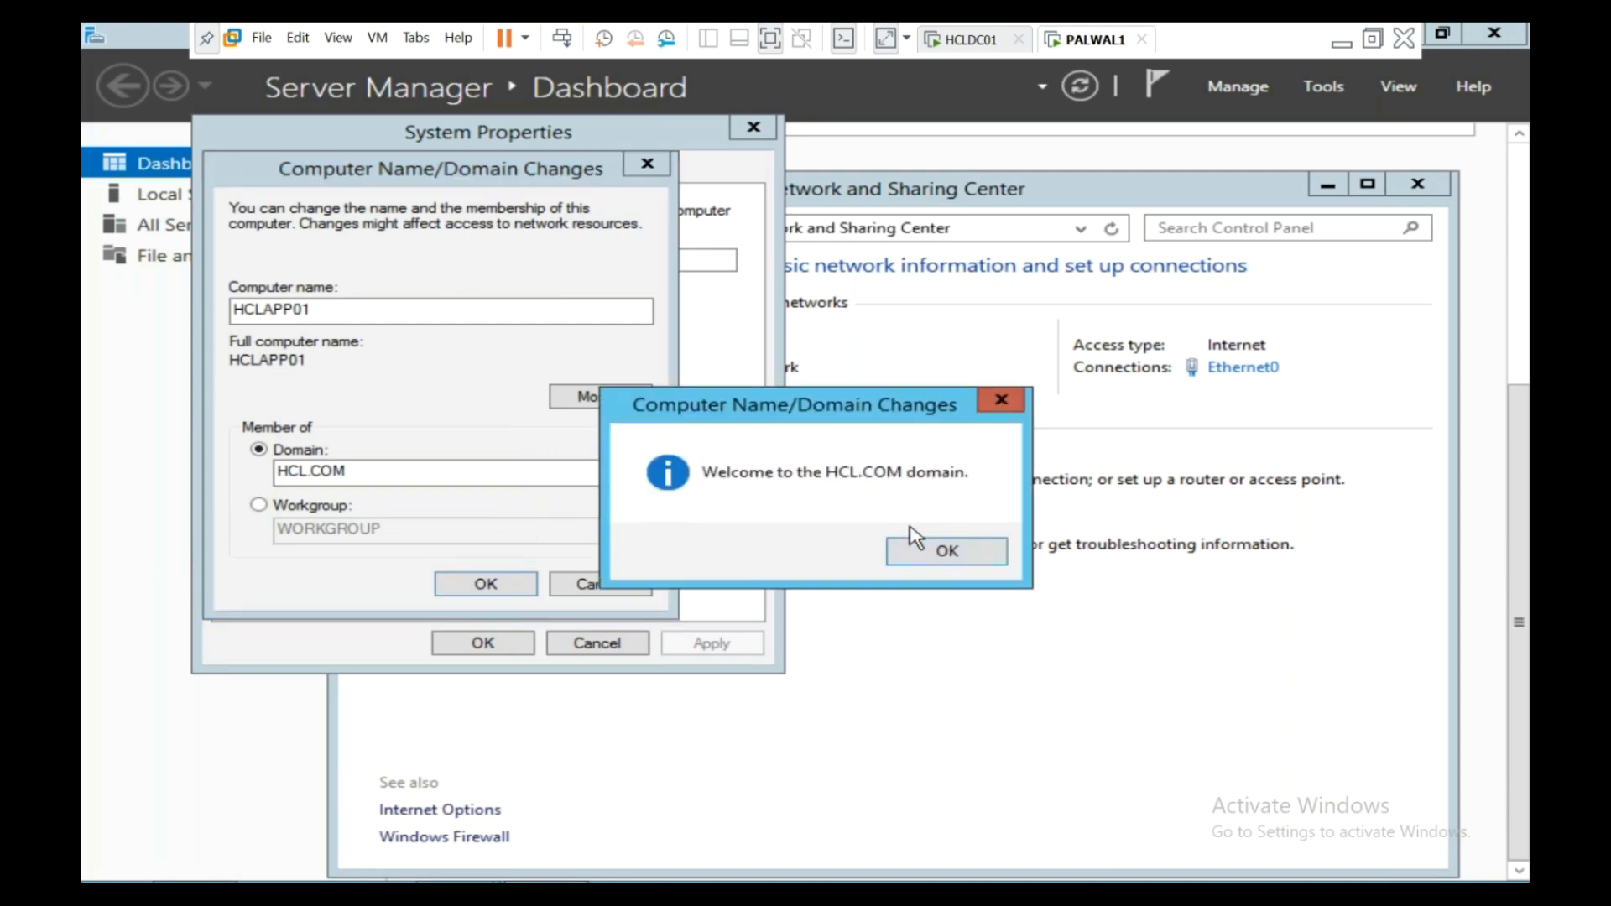
{"action": "left_click", "coordinate": [943, 550]}
{"action": "left_click", "coordinate": [478, 583]}
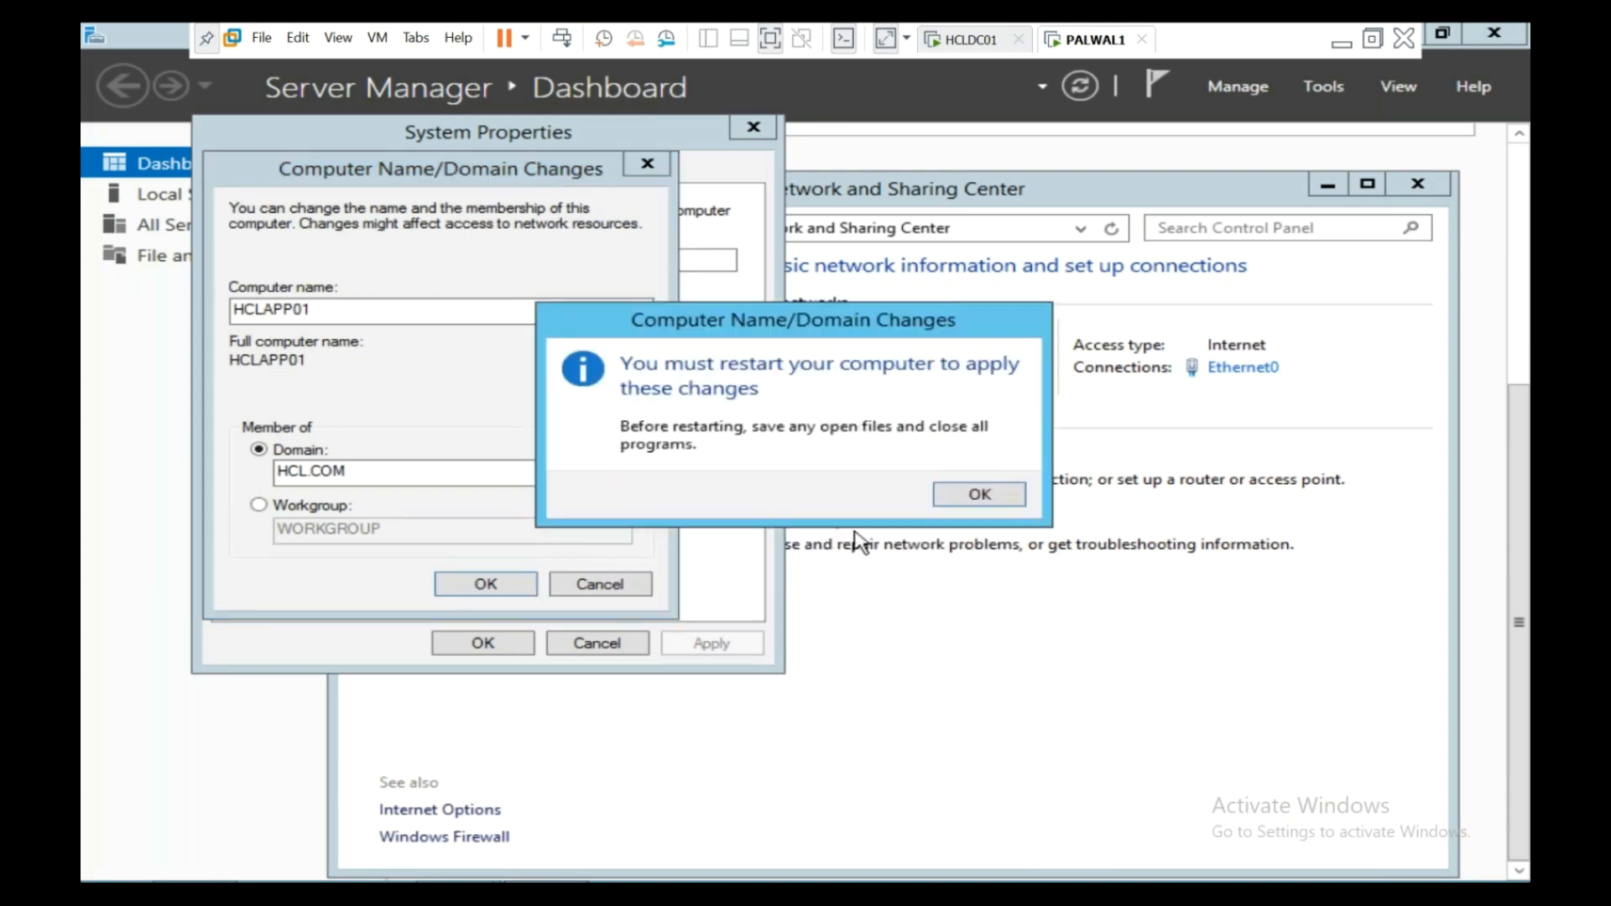
{"action": "left_click", "coordinate": [982, 495]}
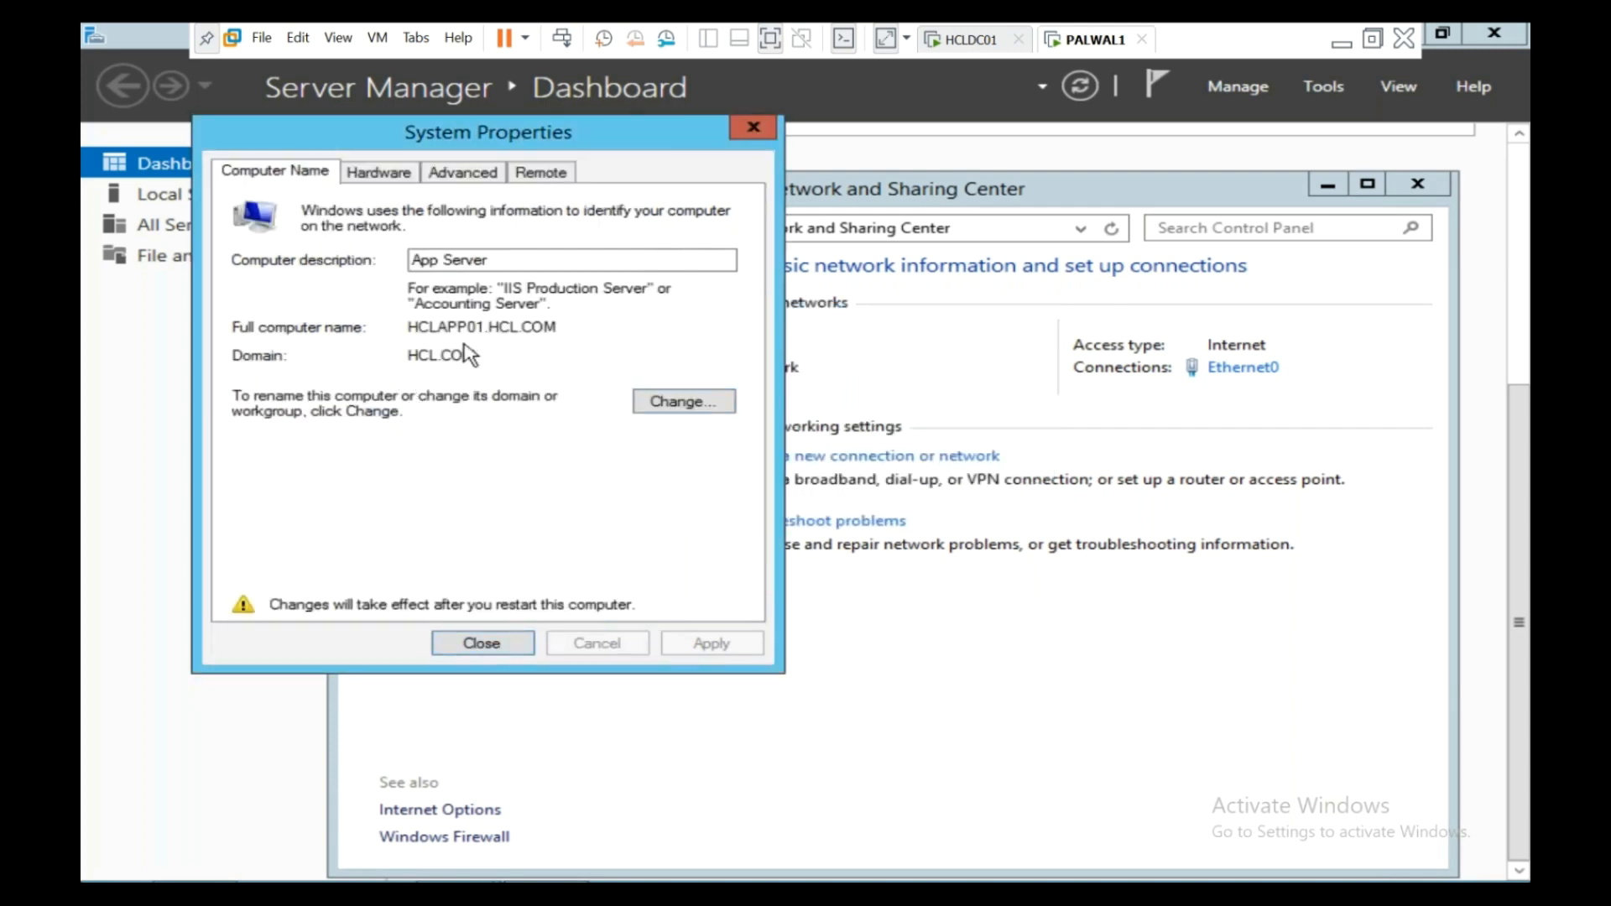
- Point out the full computer name HCLAPP01.HCL.COM, then close System Properties
{"action": "left_click_drag", "start_coordinate": [497, 334], "coordinate": [585, 334]}
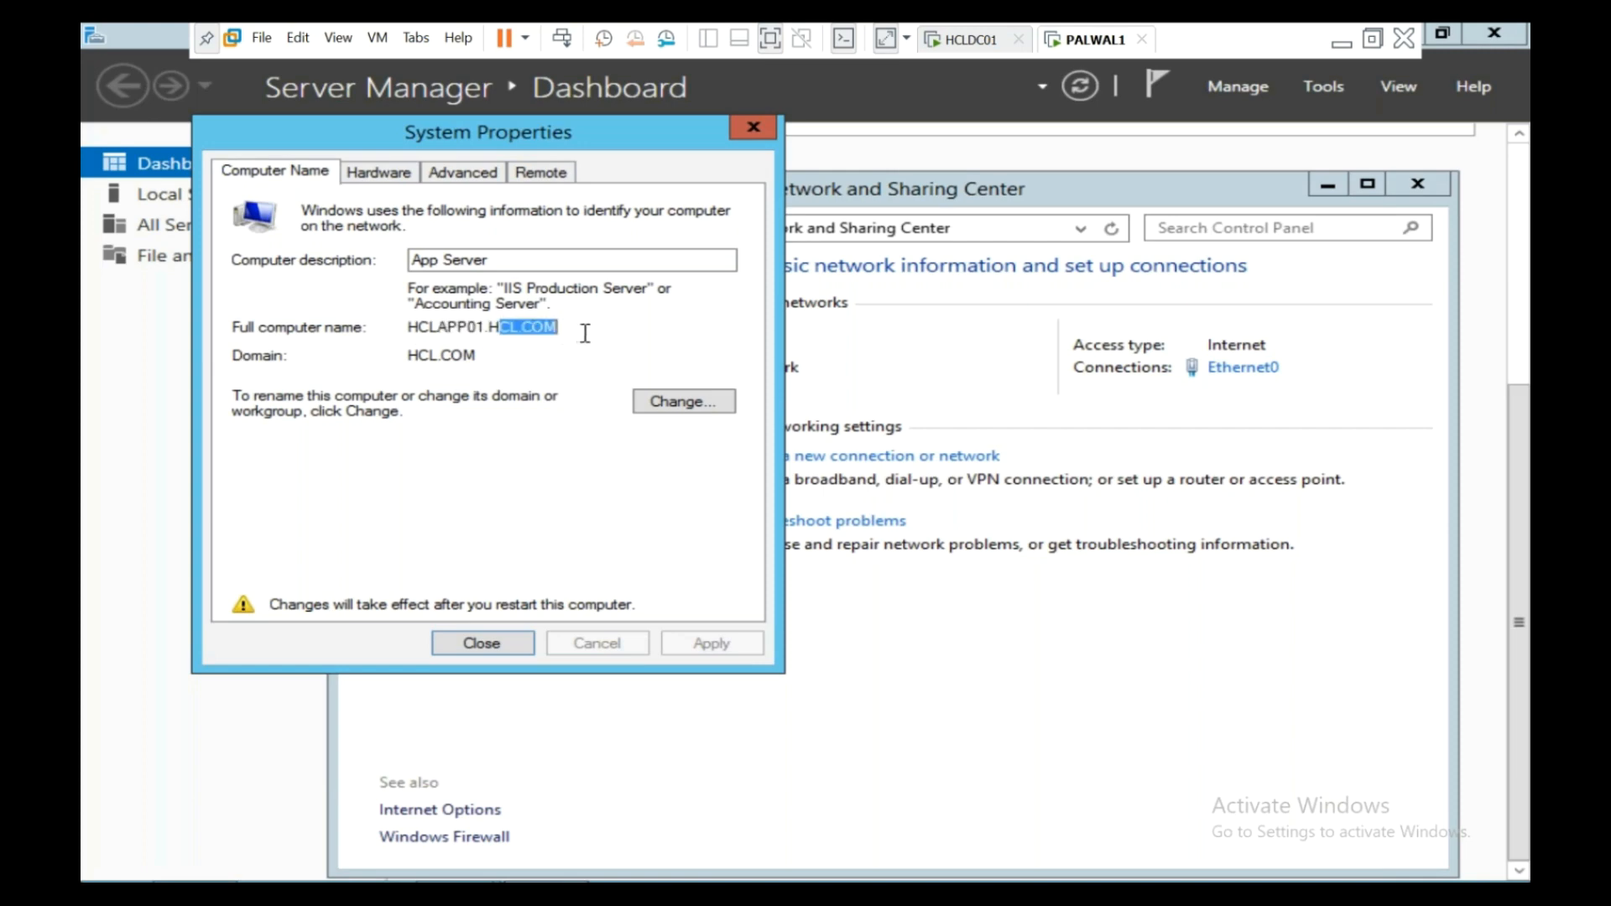
{"action": "left_click_drag", "start_coordinate": [487, 357], "coordinate": [397, 349]}
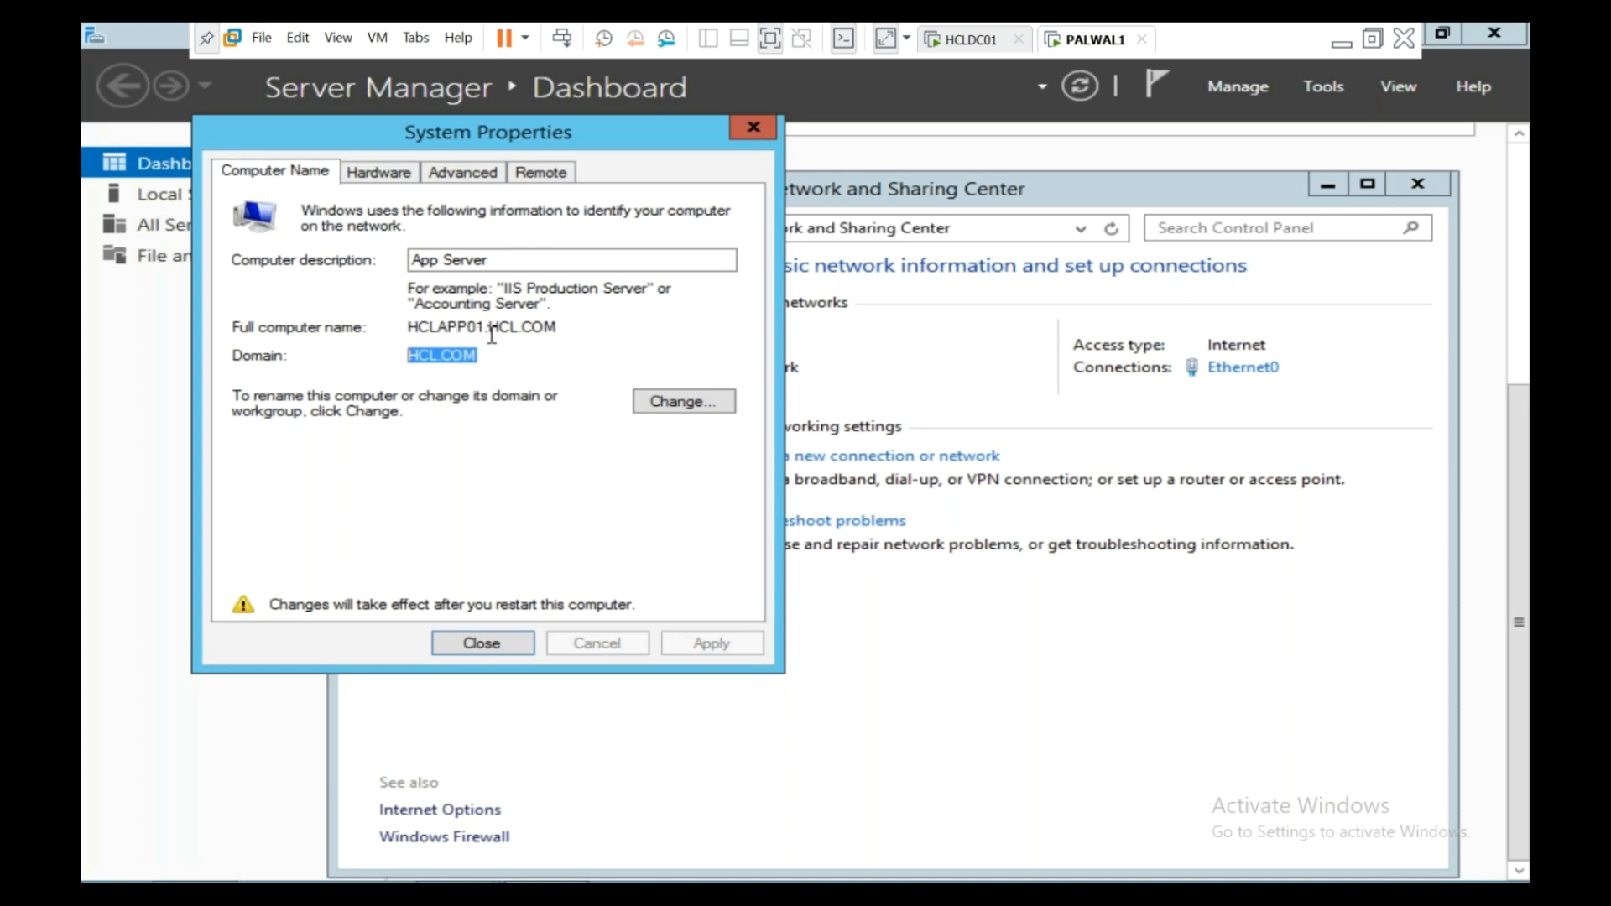
{"action": "left_click_drag", "start_coordinate": [483, 330], "coordinate": [386, 326]}
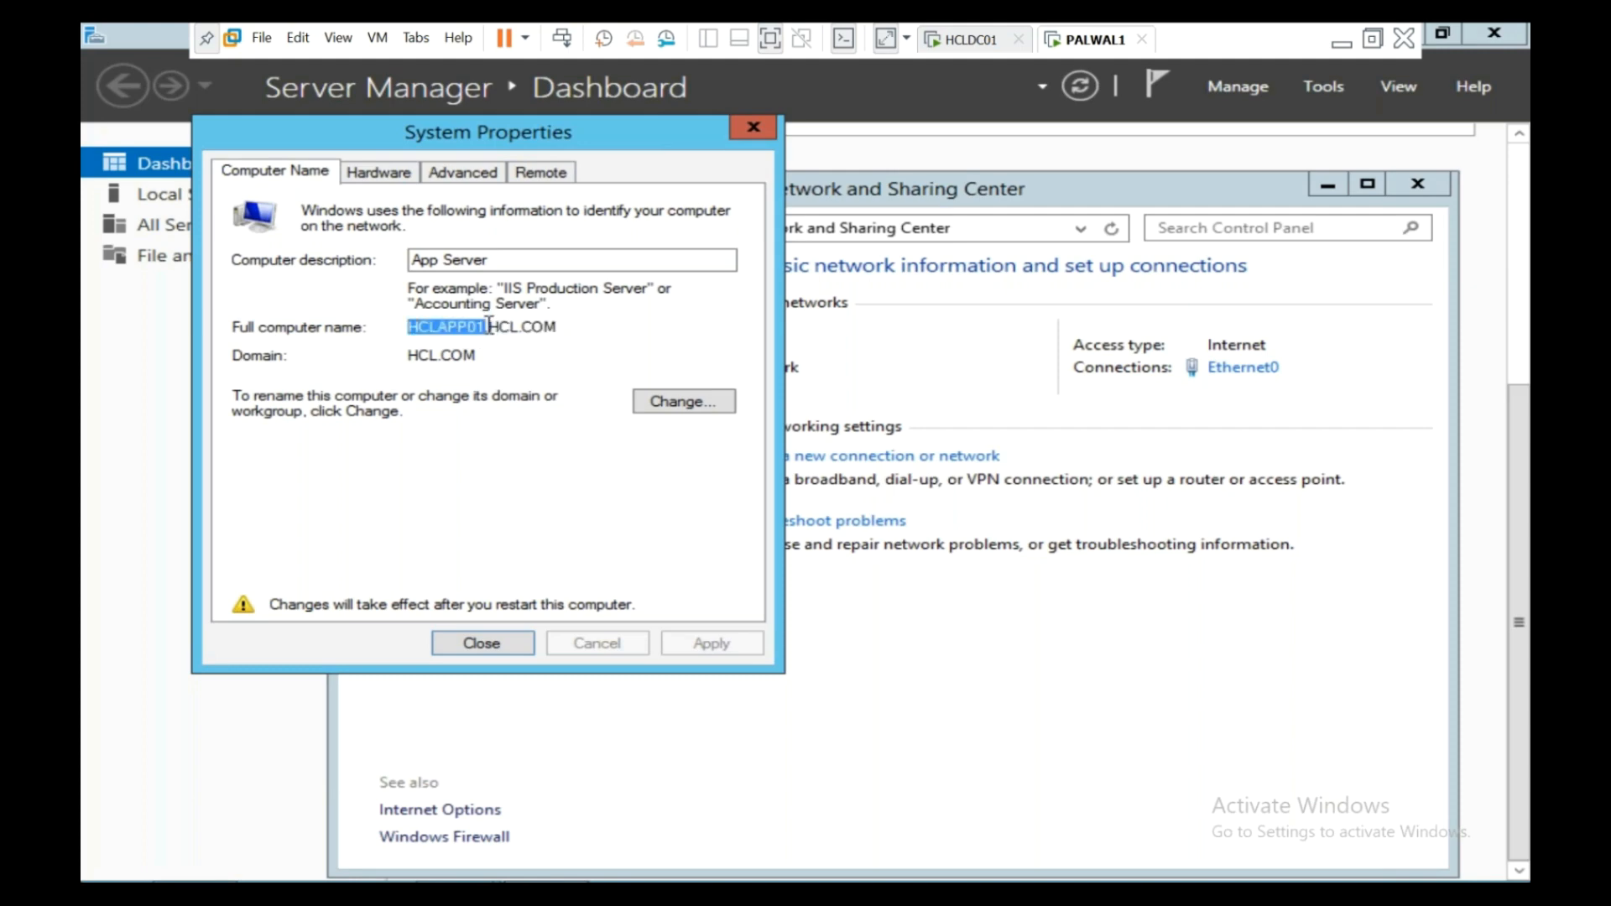
{"action": "left_click_drag", "start_coordinate": [490, 326], "coordinate": [581, 331]}
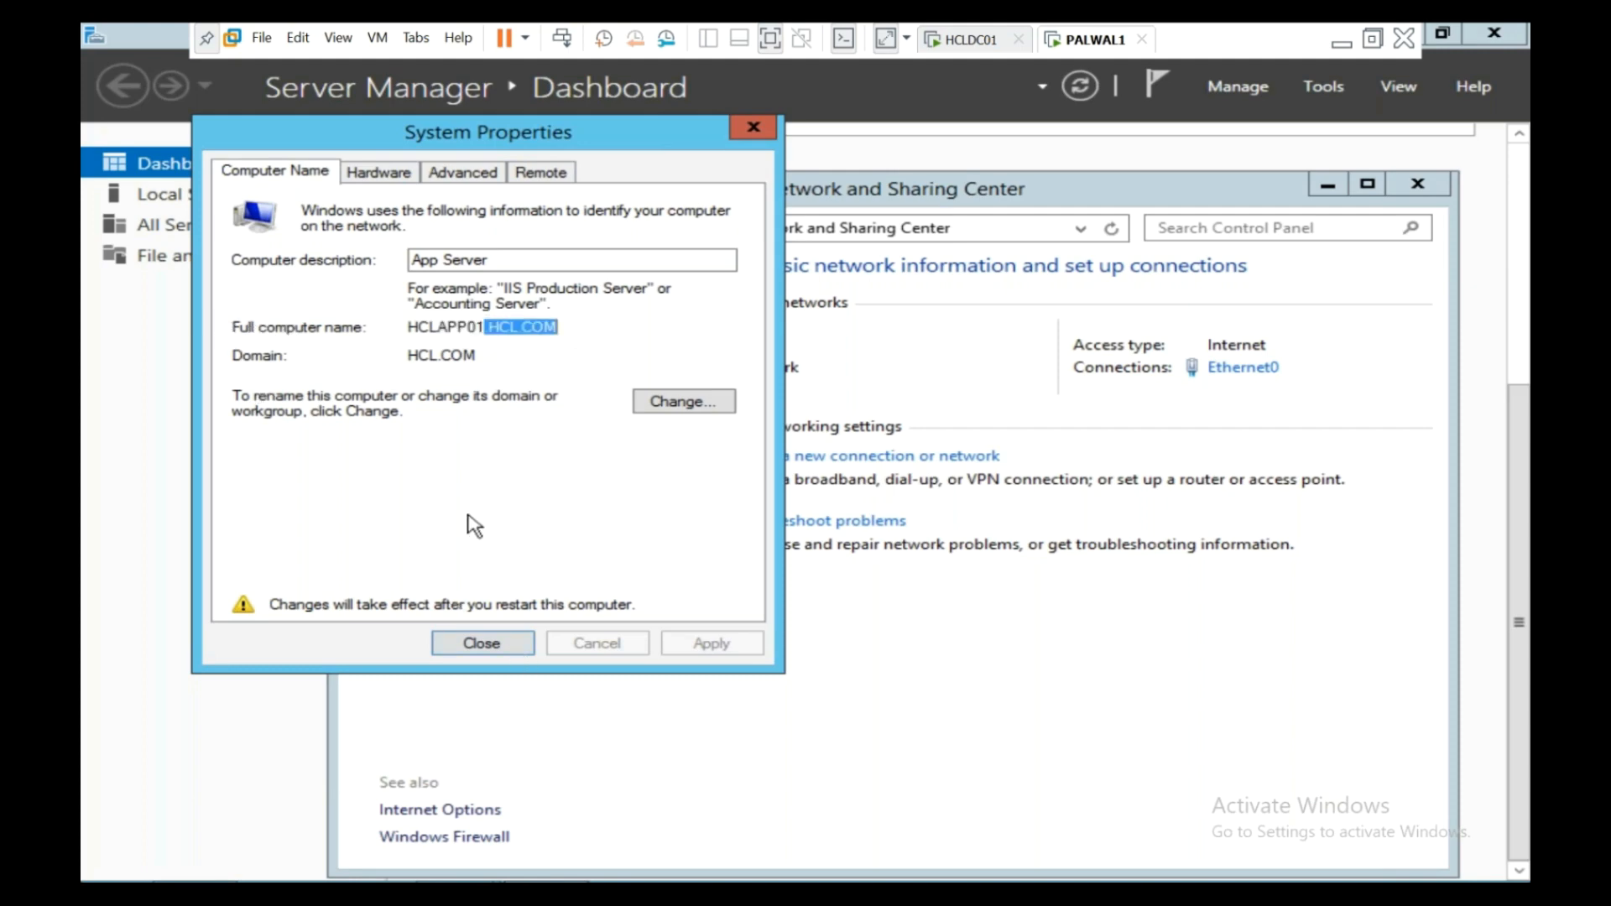
{"action": "left_click", "coordinate": [454, 648]}
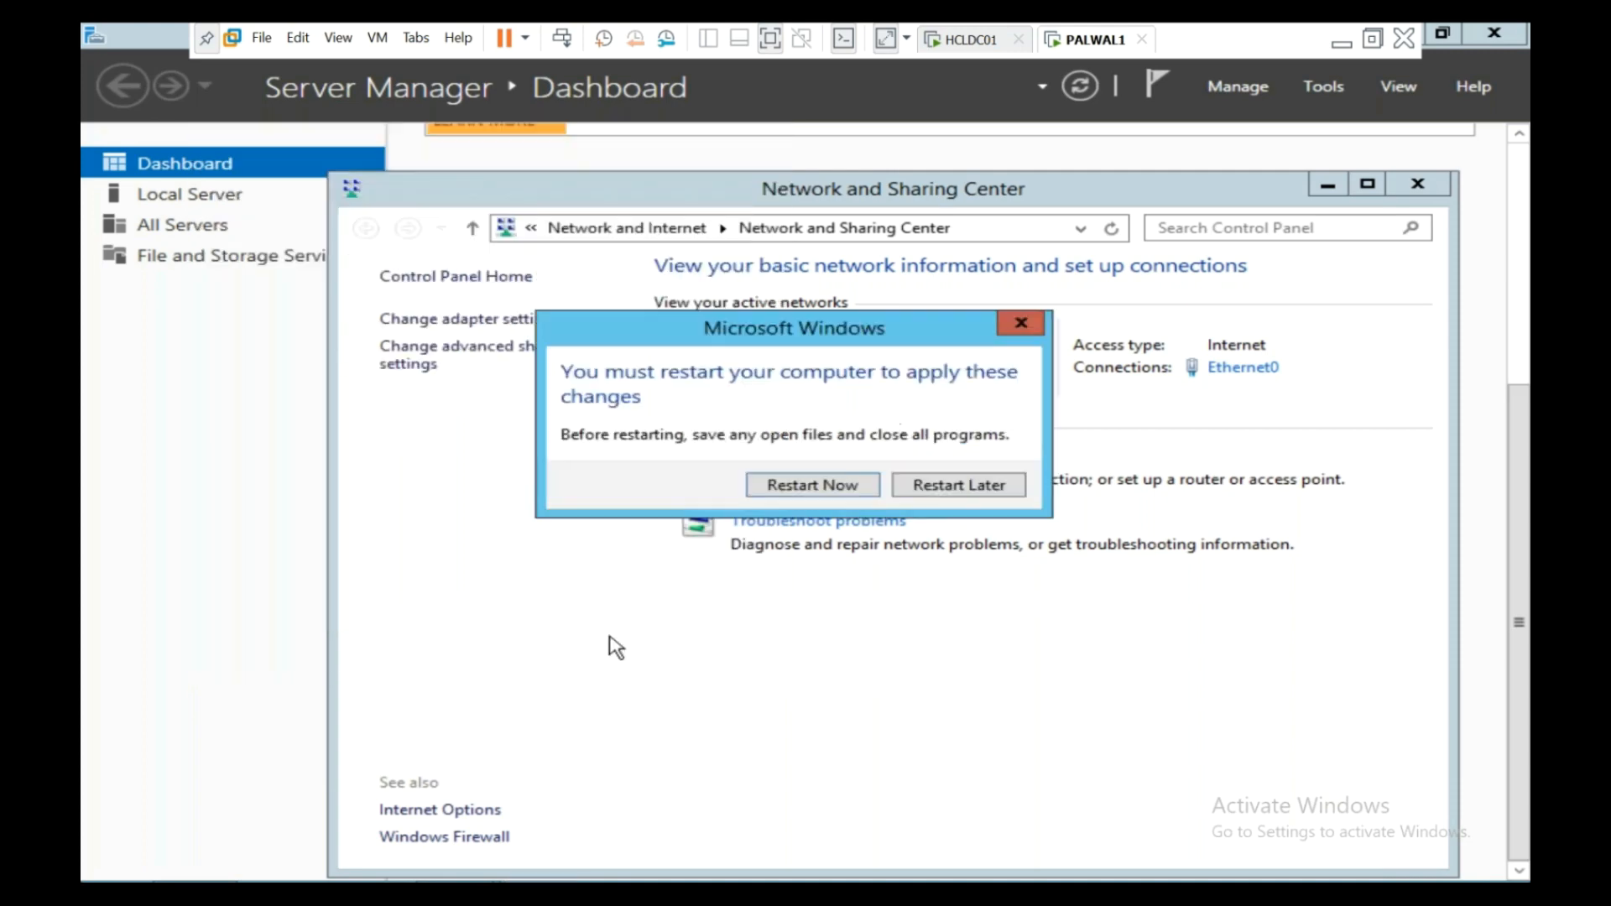
- Restart HCLAPP01, then switch to the HCLDC01 VM and sign in with its password
{"action": "left_click", "coordinate": [813, 486]}
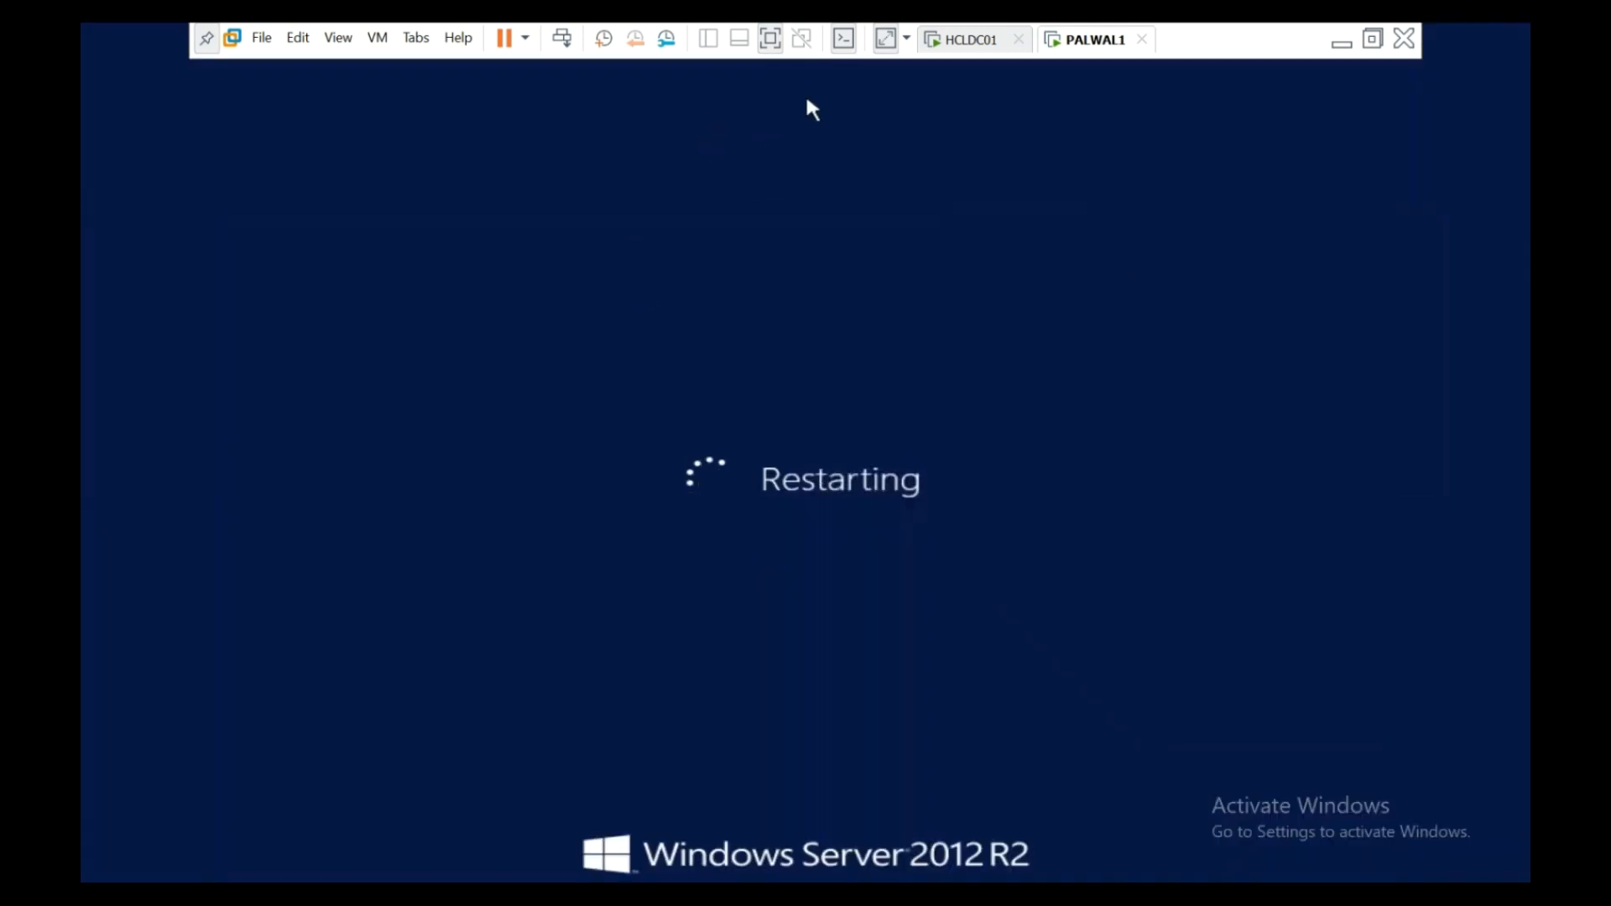
{"action": "left_click", "coordinate": [983, 42]}
{"action": "left_click", "coordinate": [693, 380]}
{"action": "left_click", "coordinate": [562, 38]}
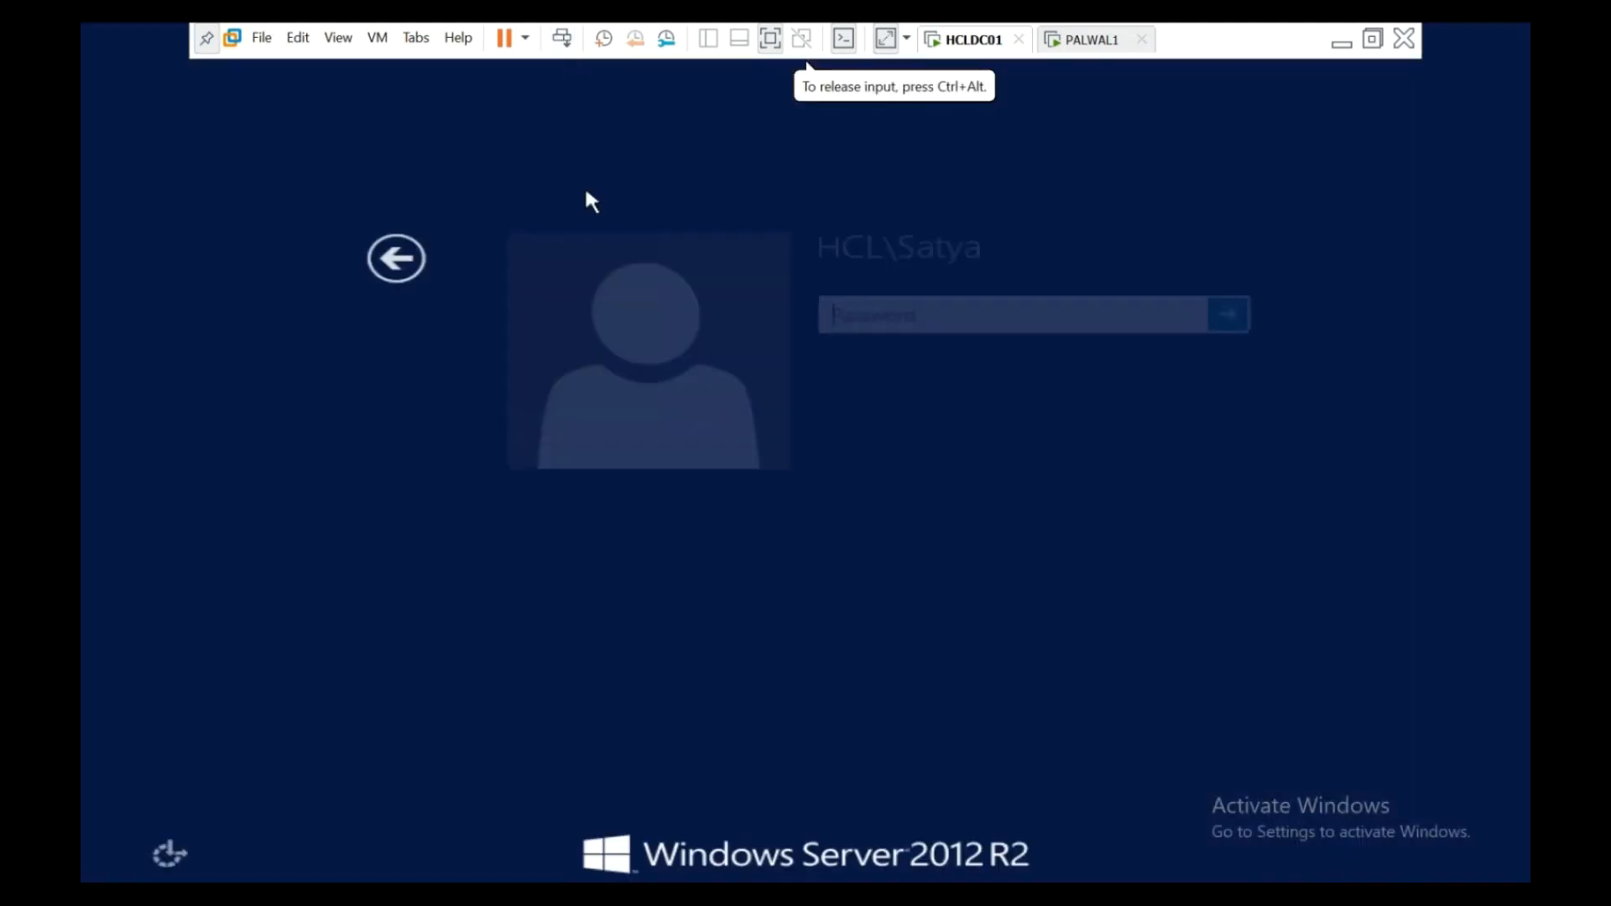
{"action": "type", "text": "••••••••"}
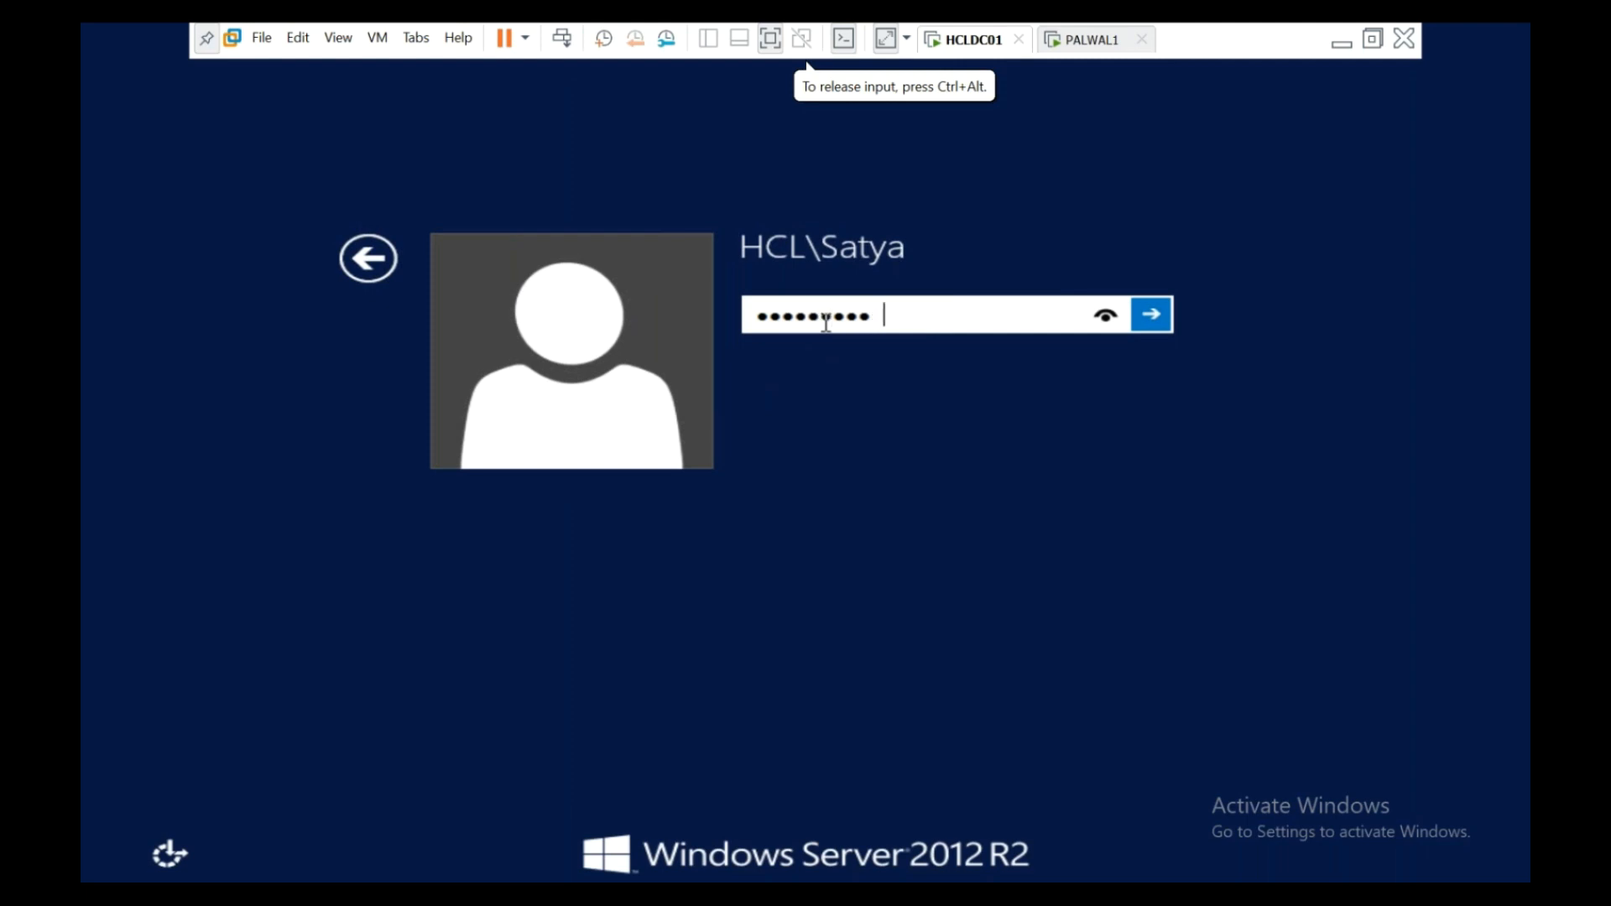
{"action": "type", "text": "•••••"}
{"action": "key", "text": "Return"}
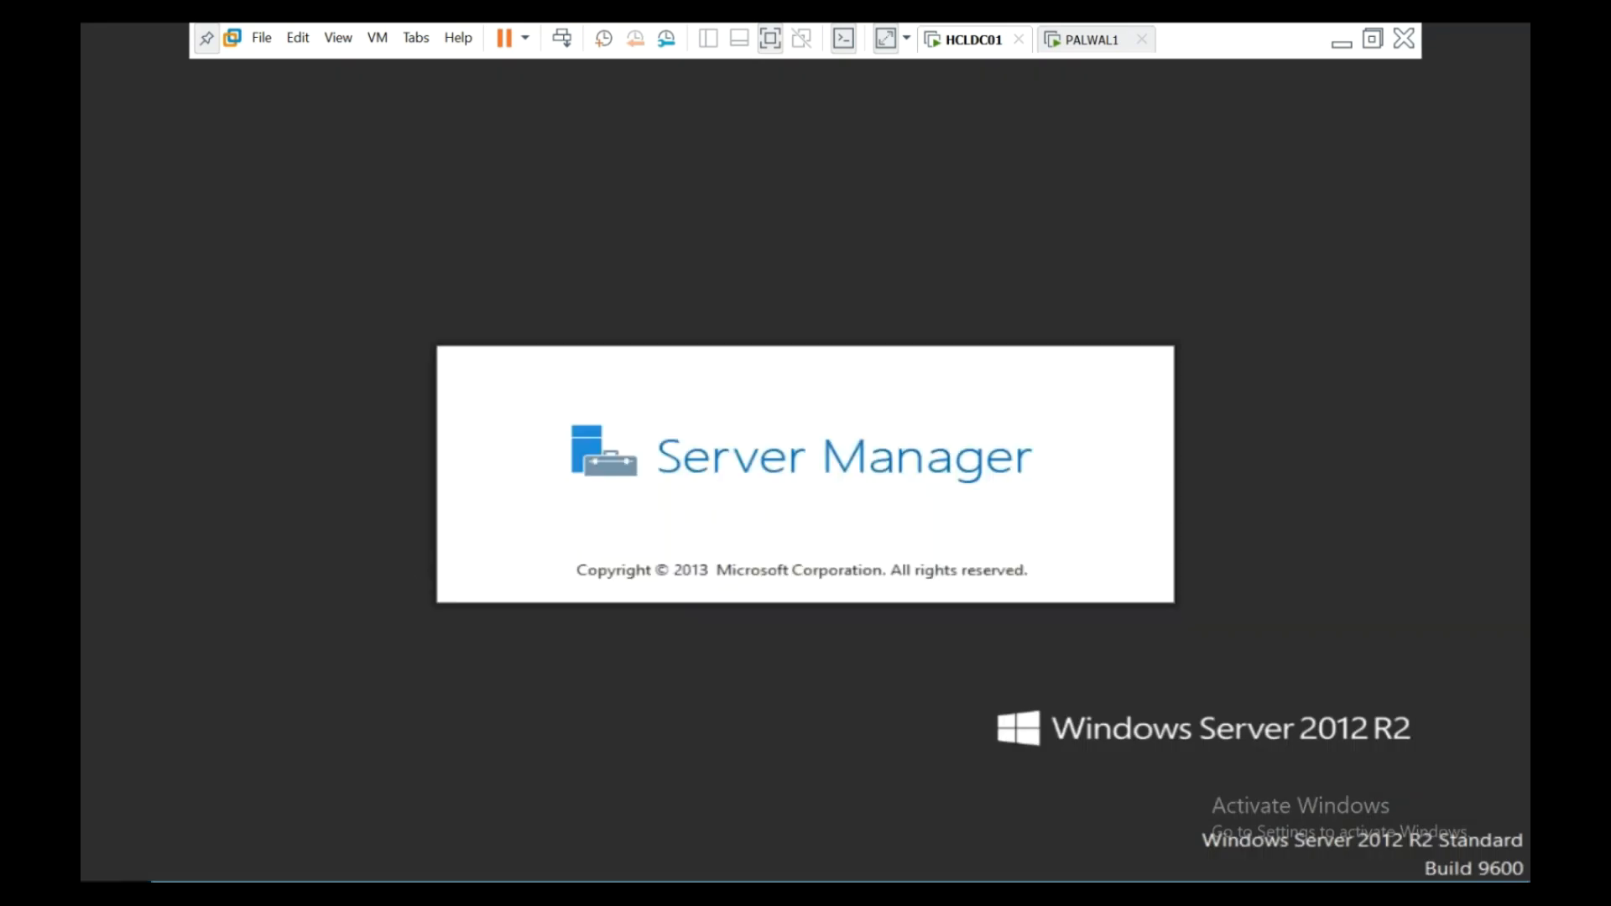
- Launch Active Directory Users and Computers with dsa.msc from the Run box
{"action": "key", "text": "super+x"}
{"action": "left_click", "coordinate": [189, 842]}
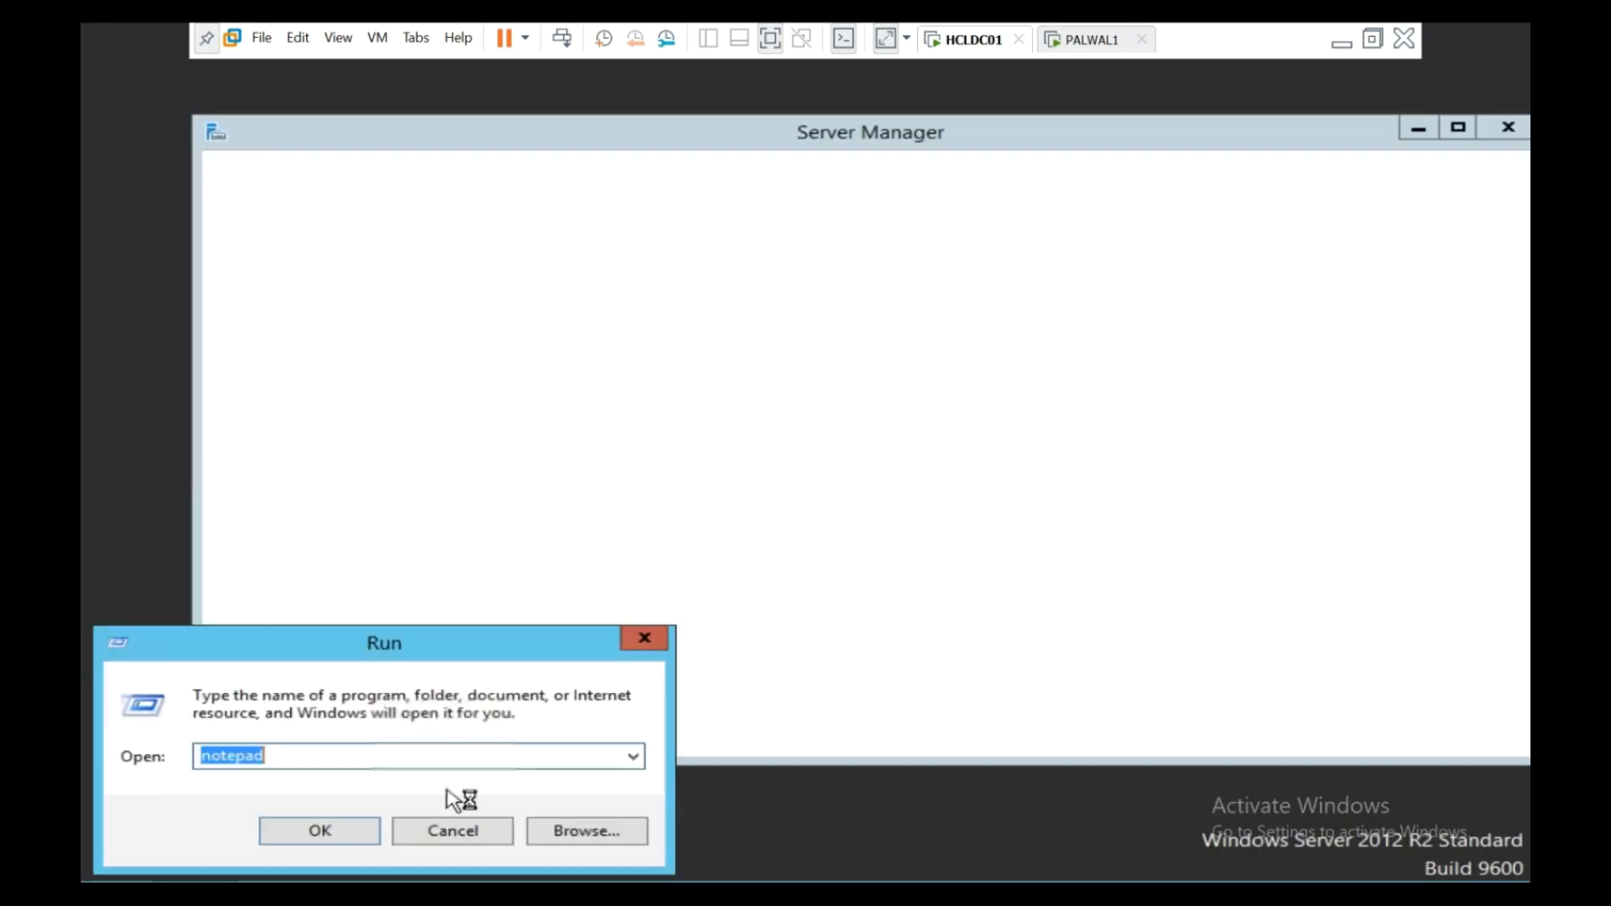
{"action": "type", "text": "dsa"}
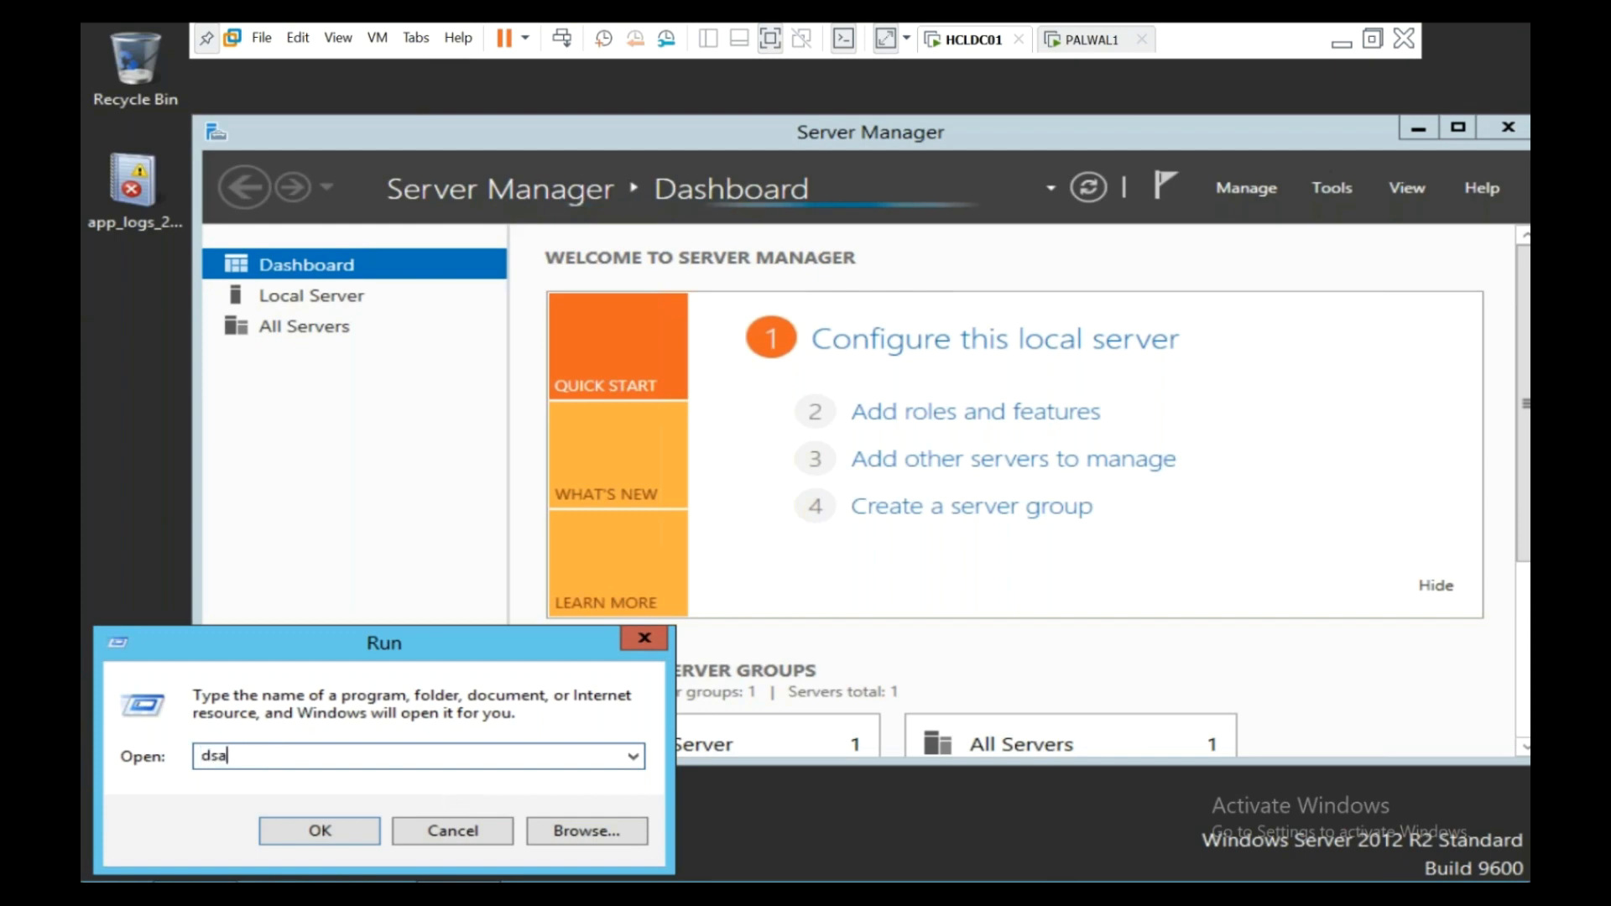
{"action": "type", "text": ".msc"}
{"action": "key", "text": "Return"}
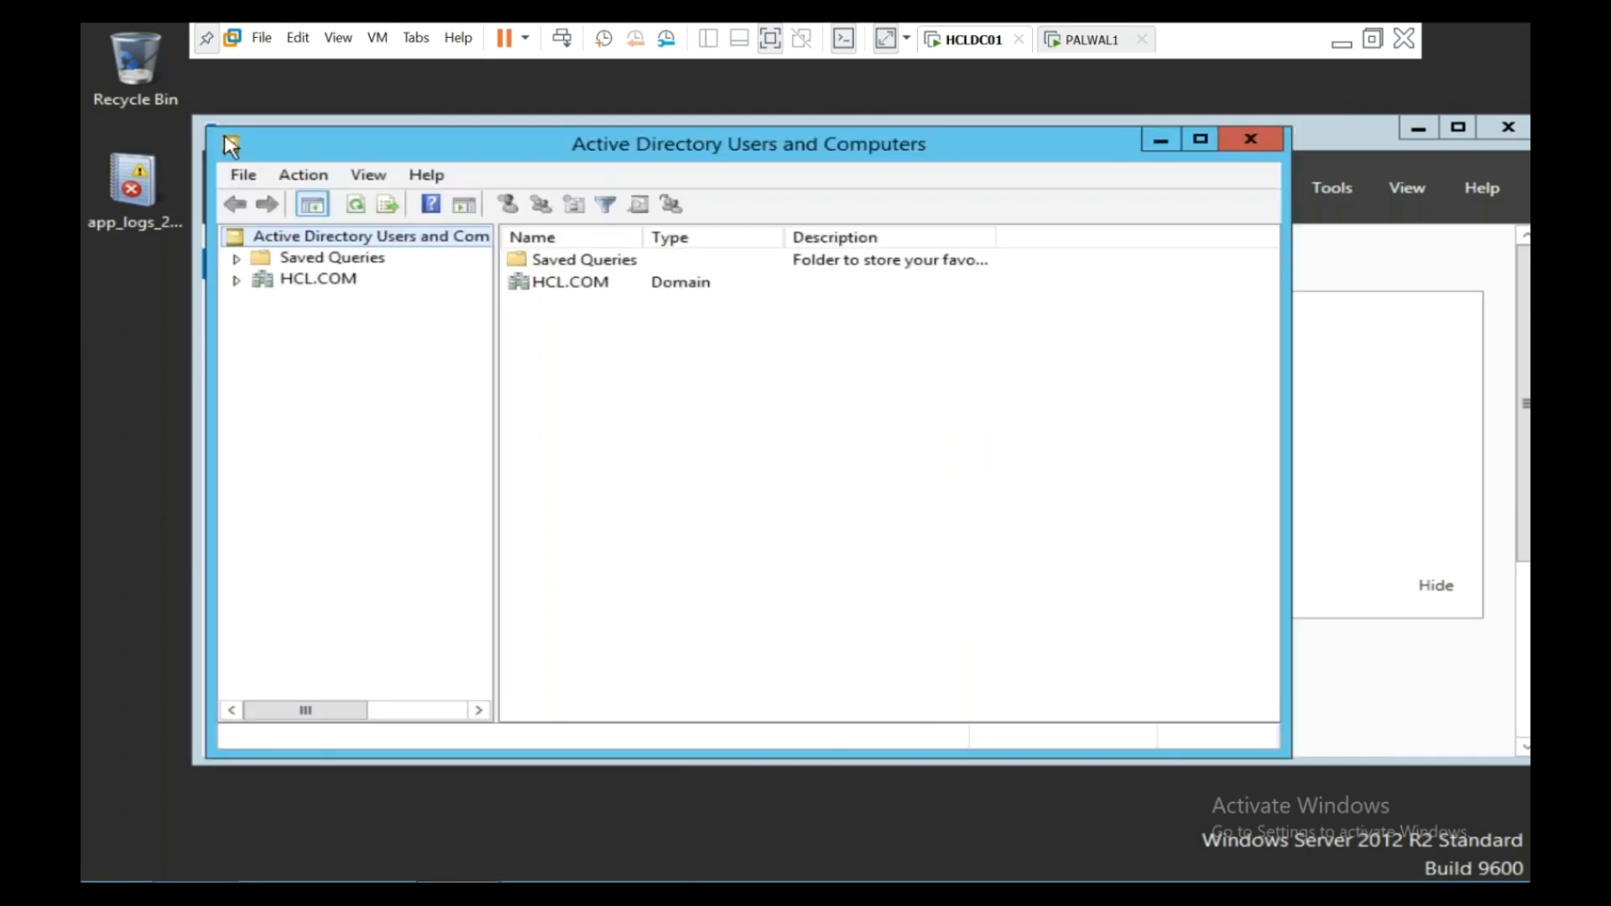
- Show HCLAPP01 in HCL.COM's Computers container in a maximized ADUC window, then switch to PALWAL1
{"action": "double_click", "coordinate": [209, 129]}
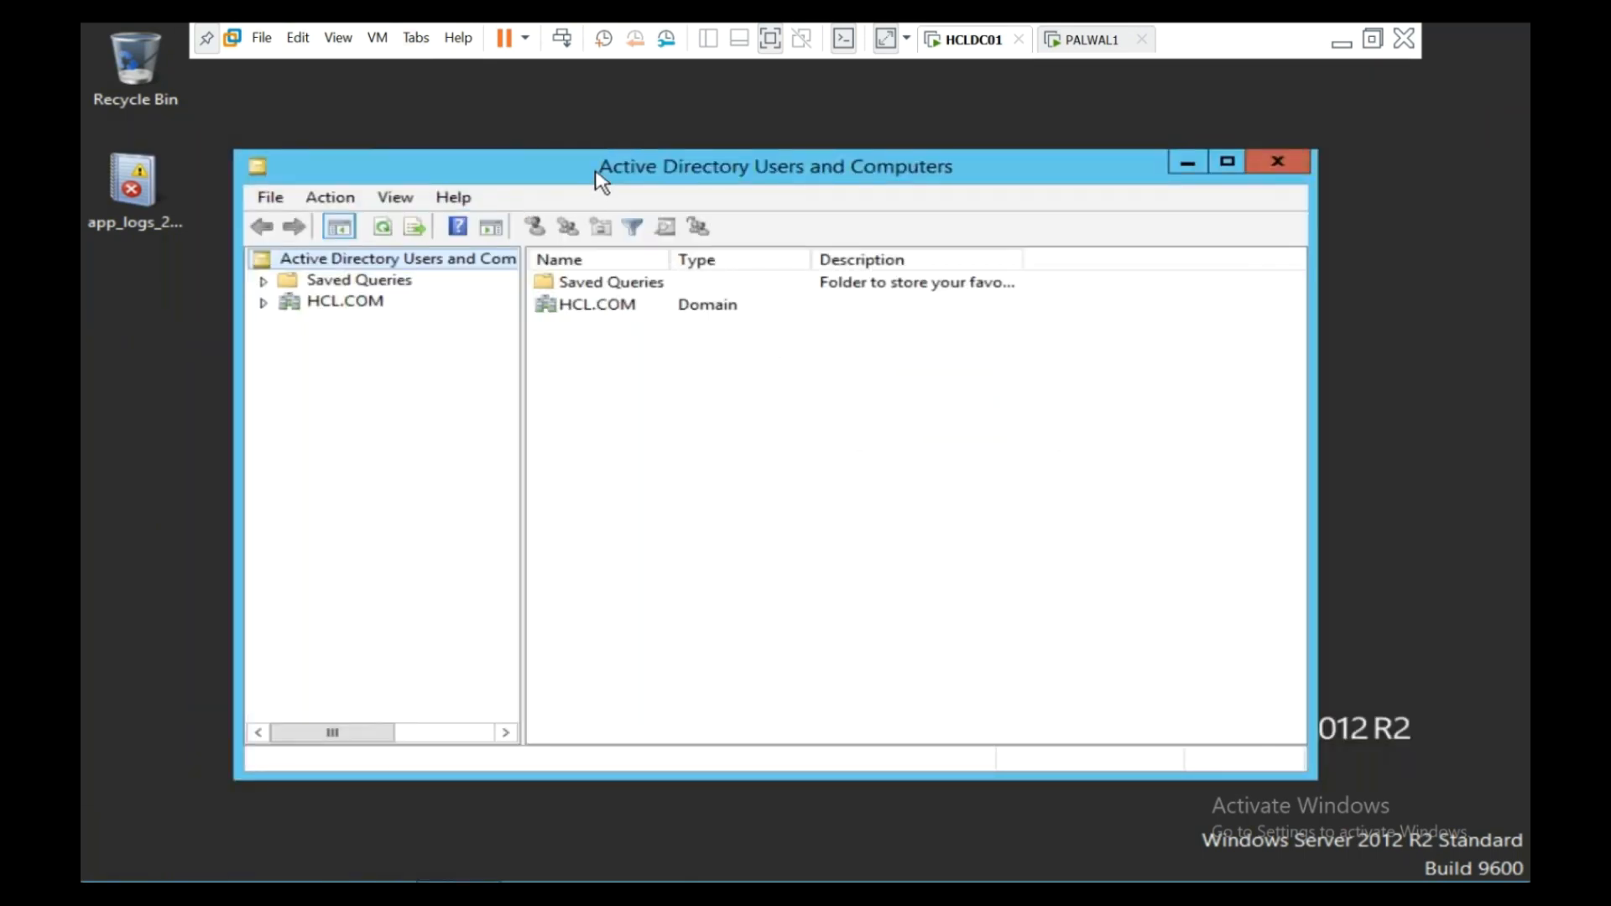
{"action": "double_click", "coordinate": [597, 168]}
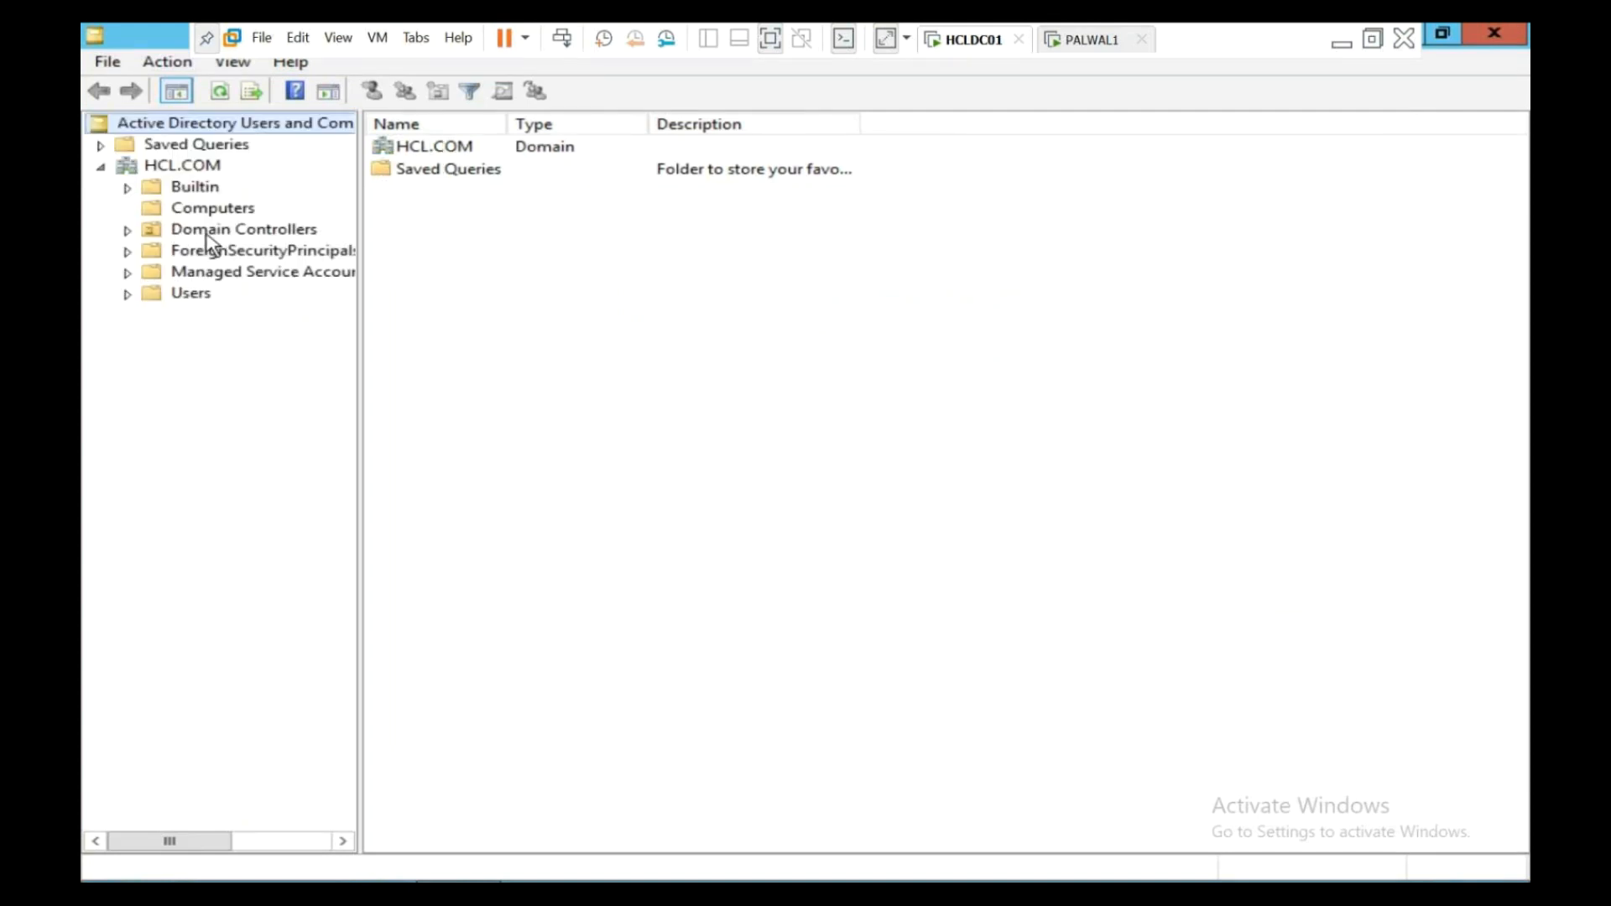
{"action": "left_click", "coordinate": [211, 210]}
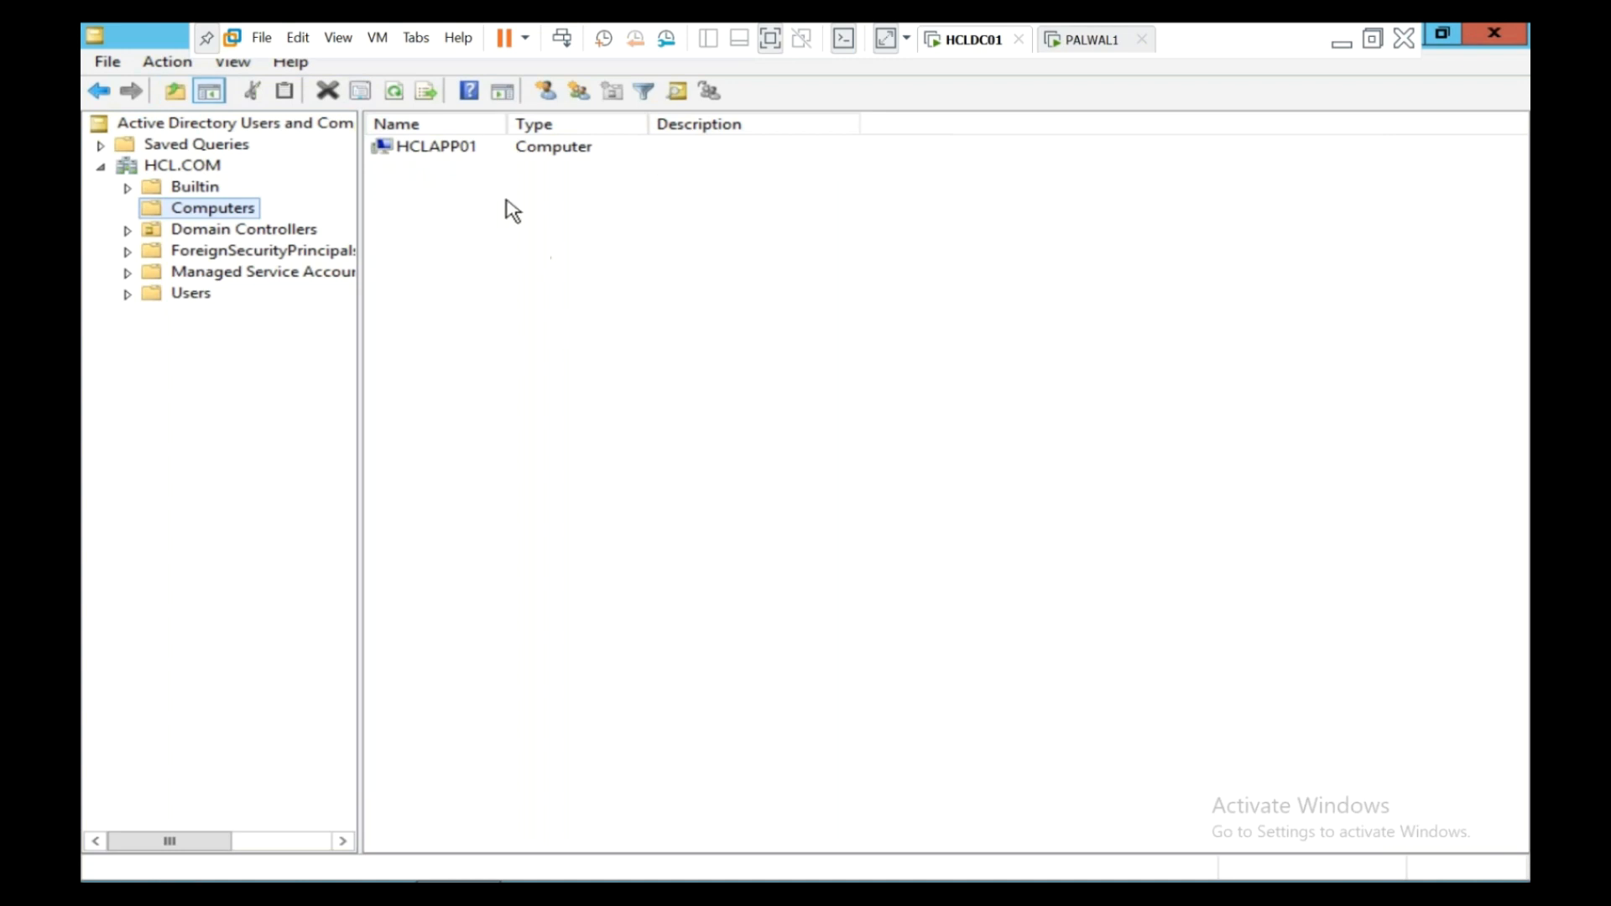
{"action": "left_click_drag", "start_coordinate": [509, 123], "coordinate": [513, 123]}
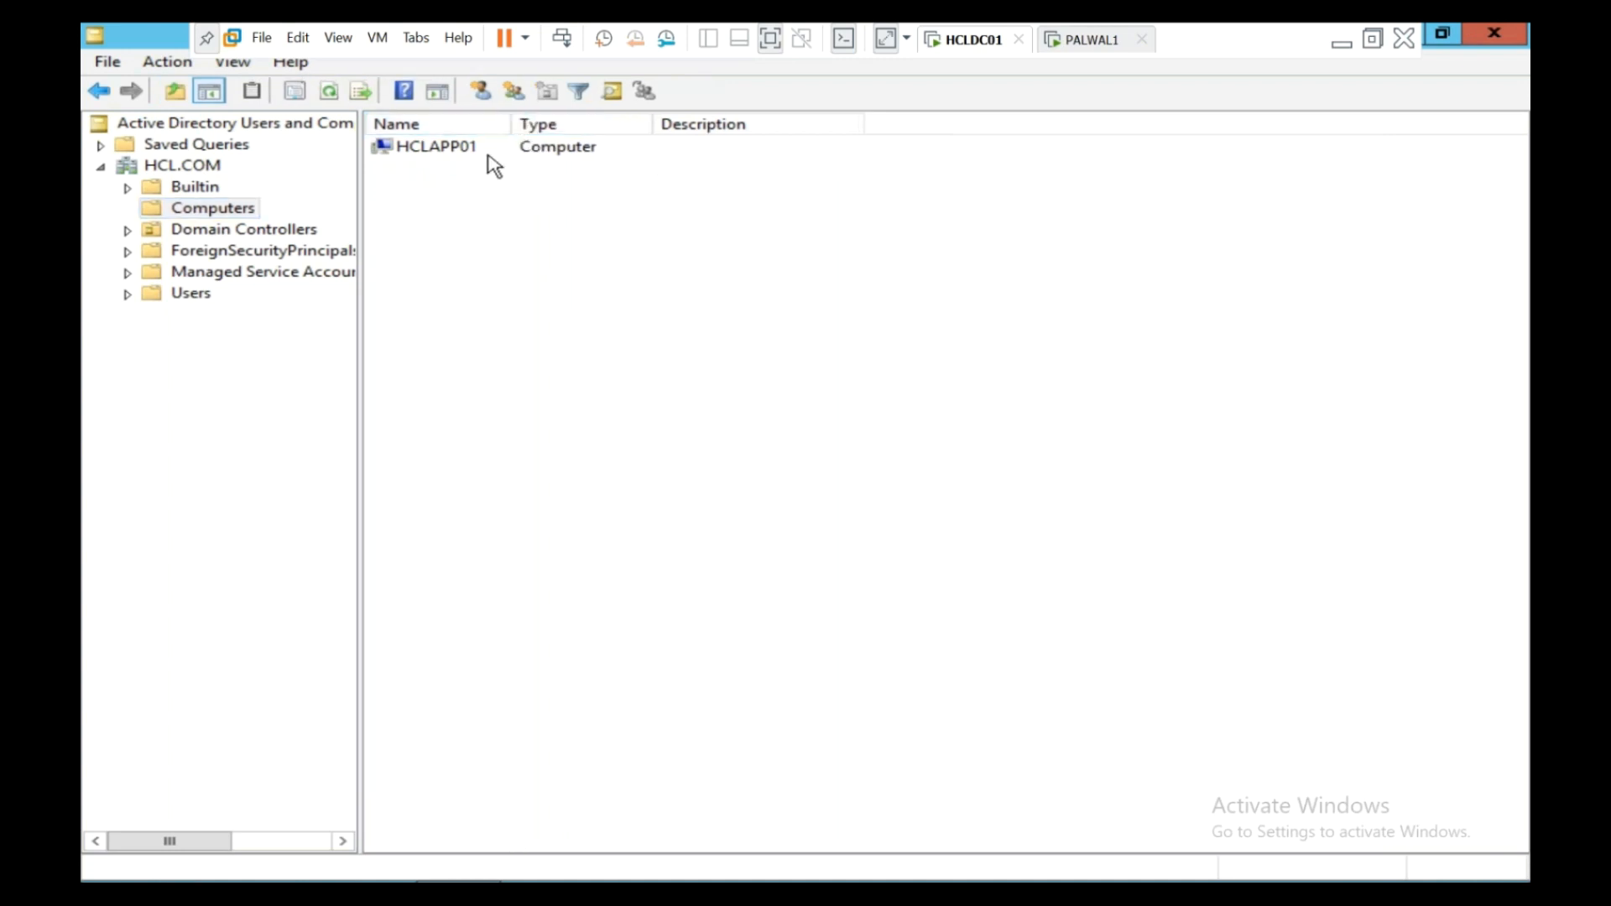
{"action": "left_click", "coordinate": [468, 156]}
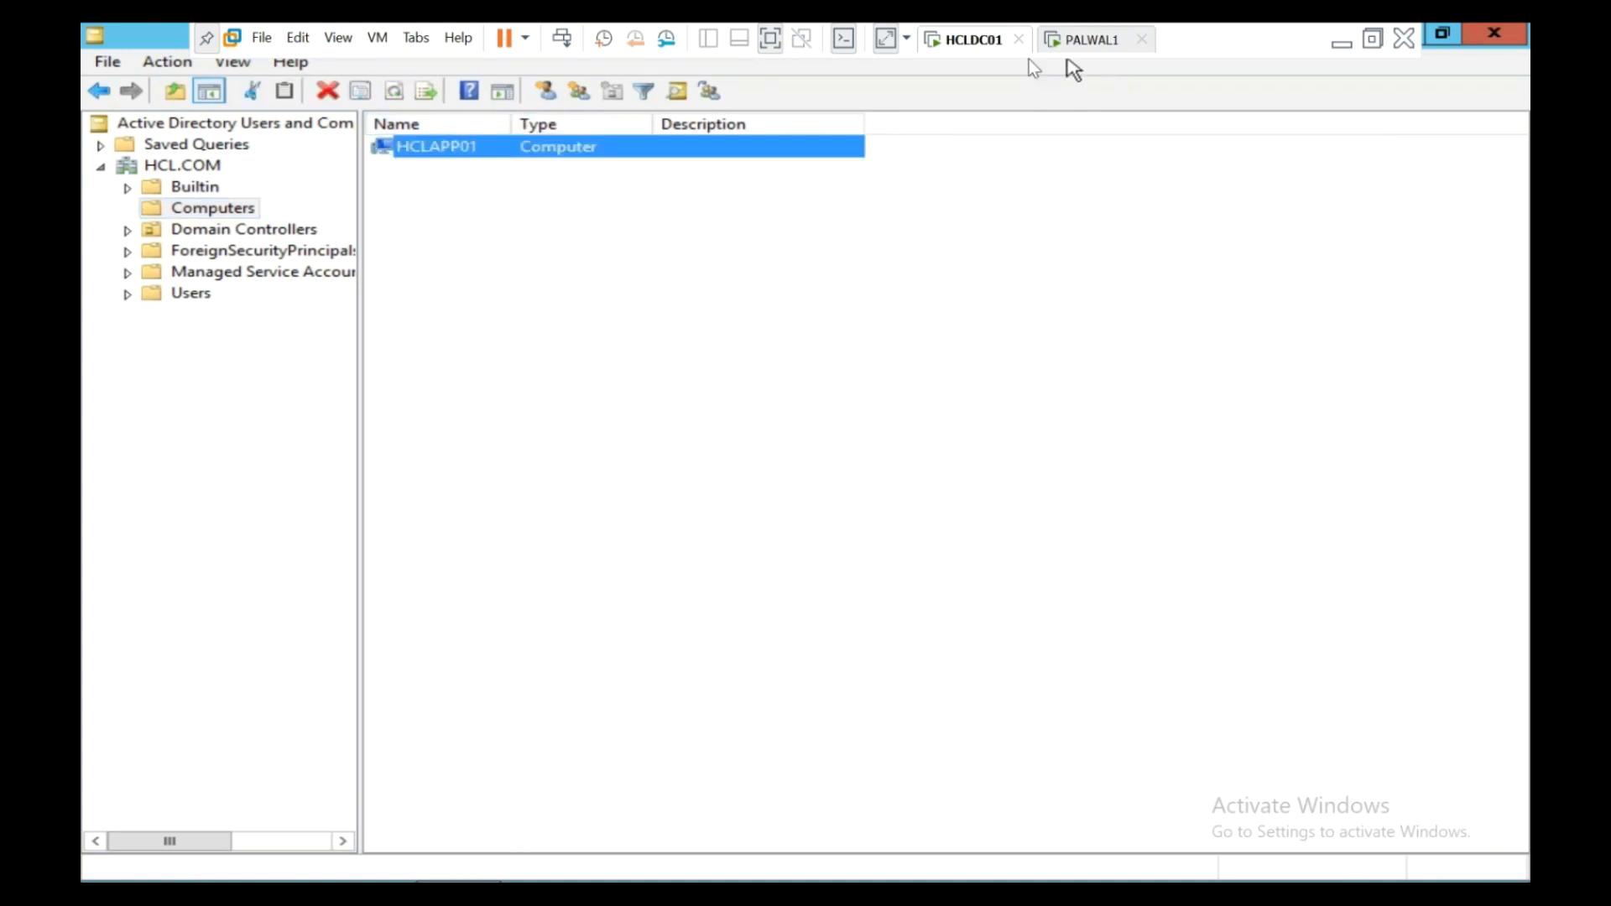
{"action": "left_click", "coordinate": [1067, 52]}
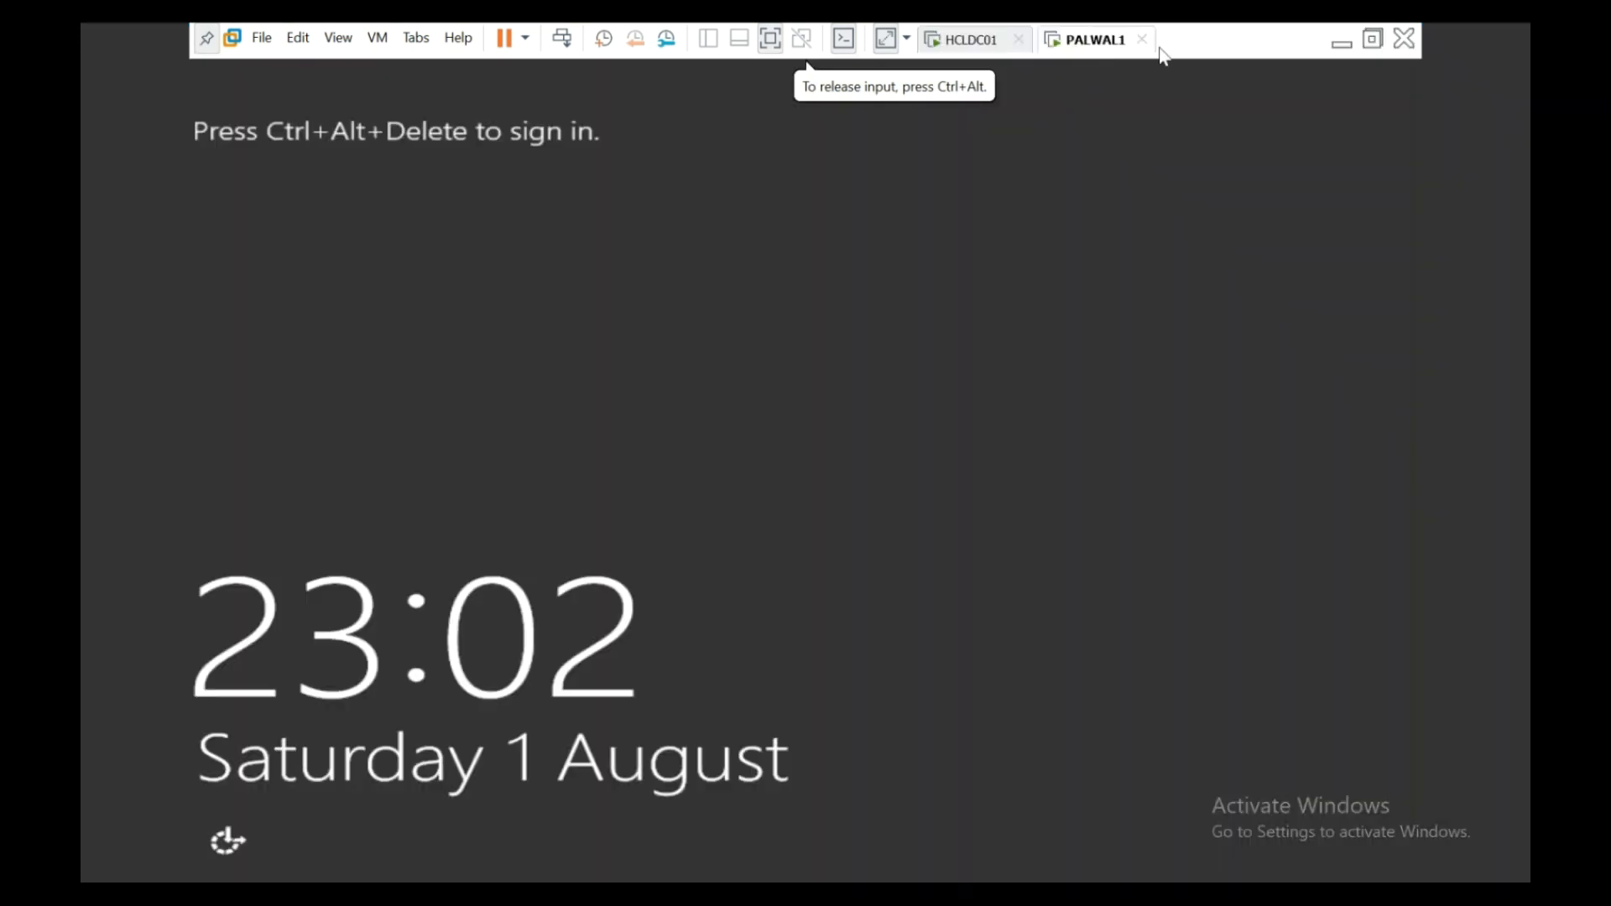
- Change the PALWAL1 virtual machine's name to HCLAPP01 in its VMware settings Options
{"action": "key", "text": "ctrl+alt+Return"}
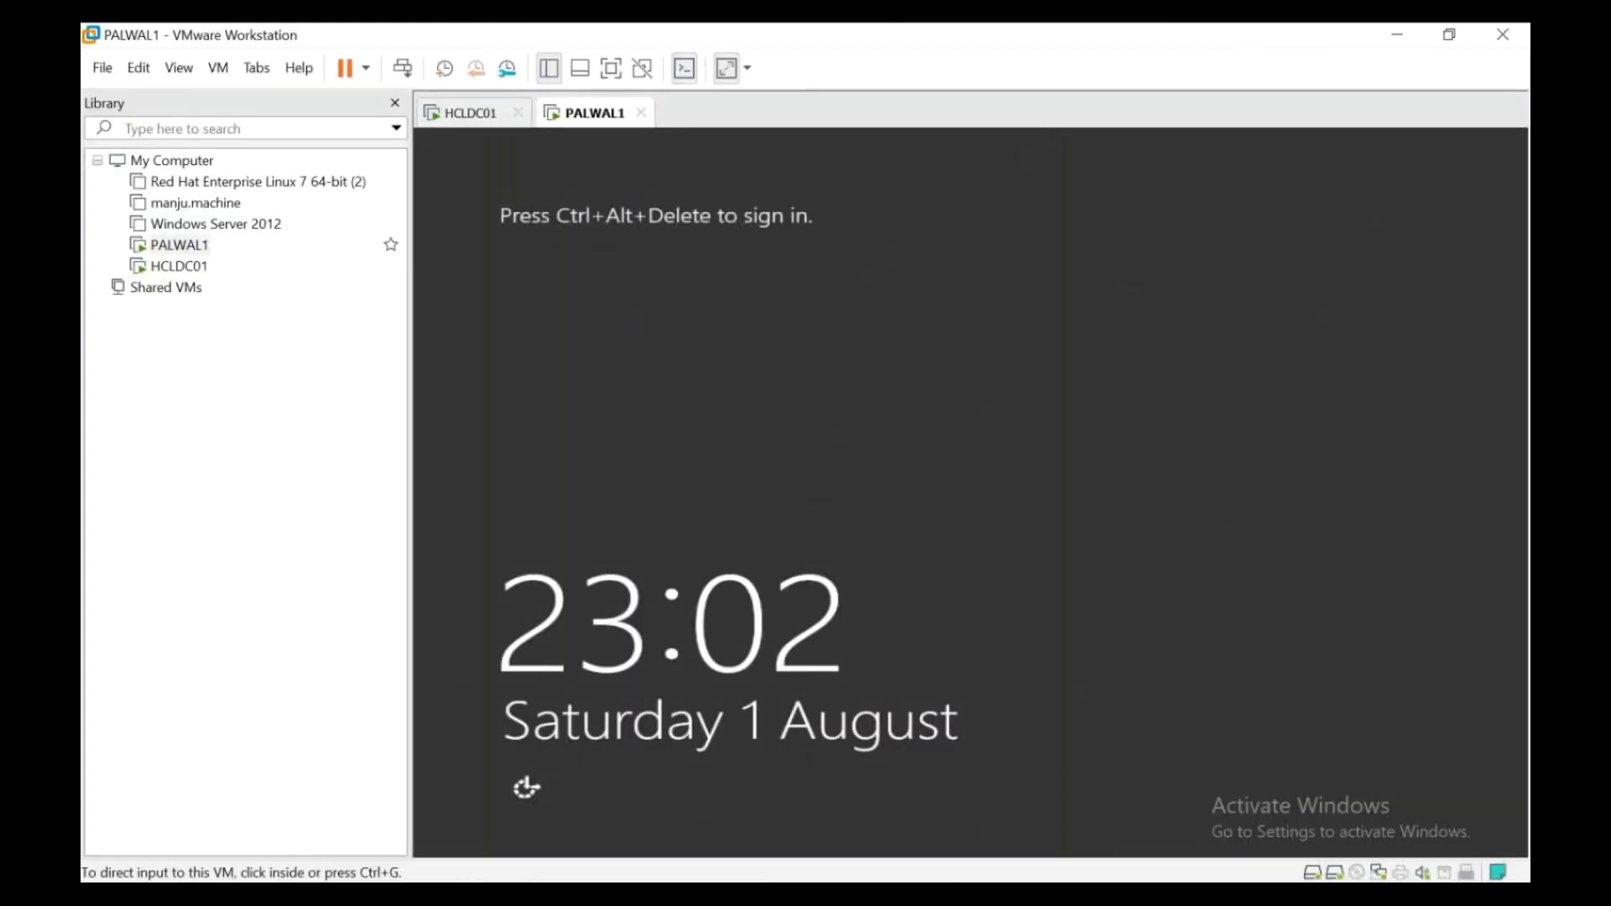
{"action": "right_click", "coordinate": [178, 245]}
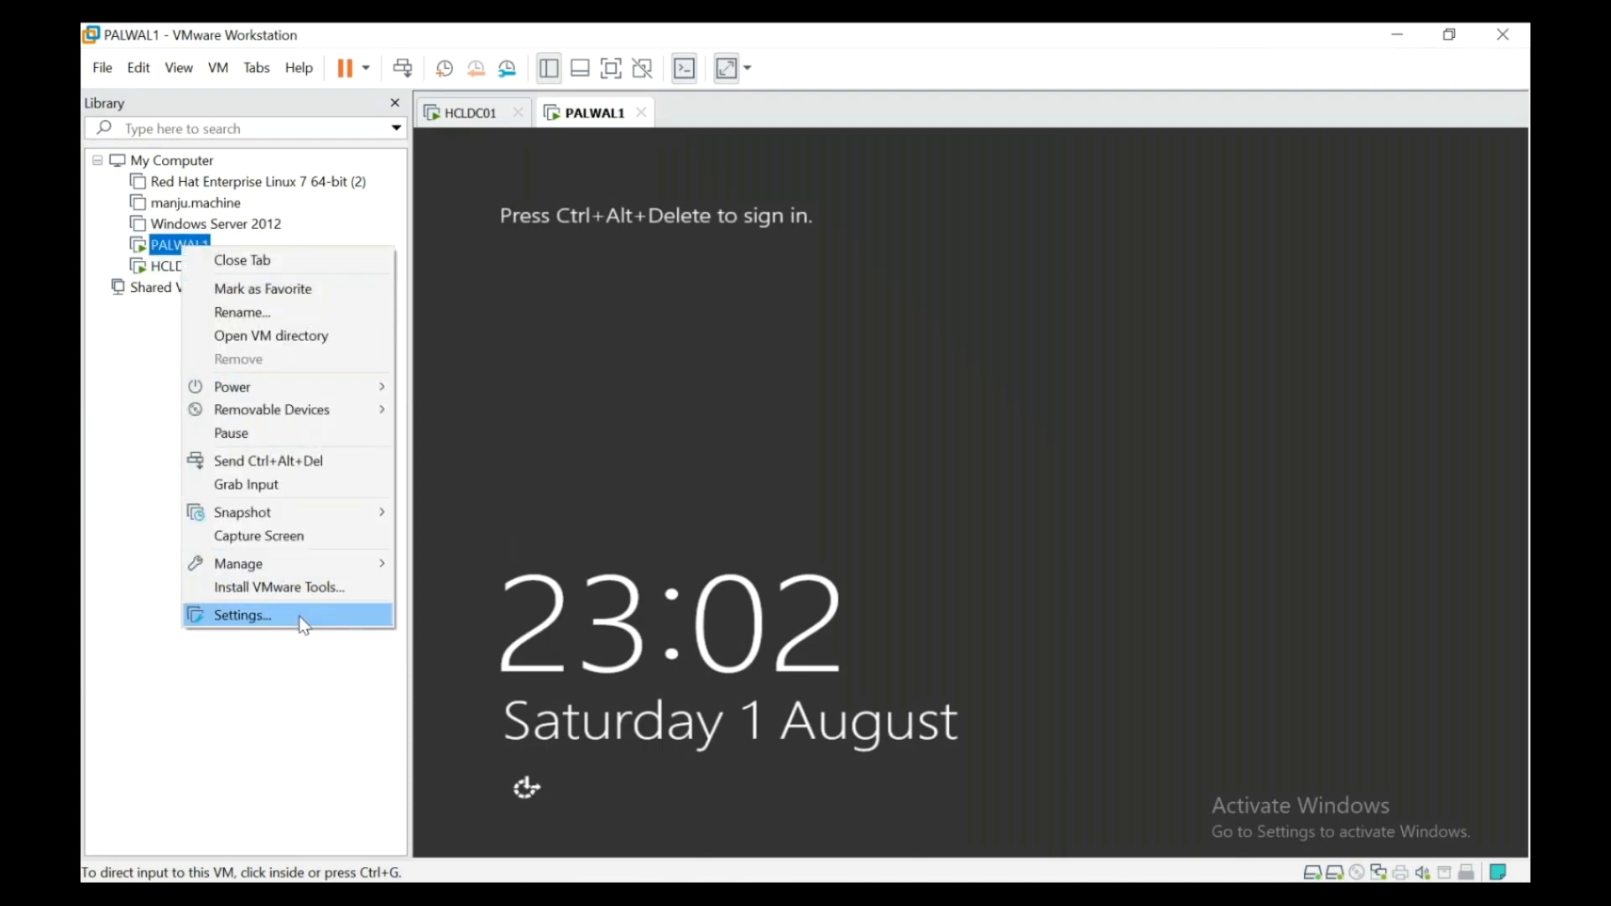
{"action": "left_click", "coordinate": [299, 616]}
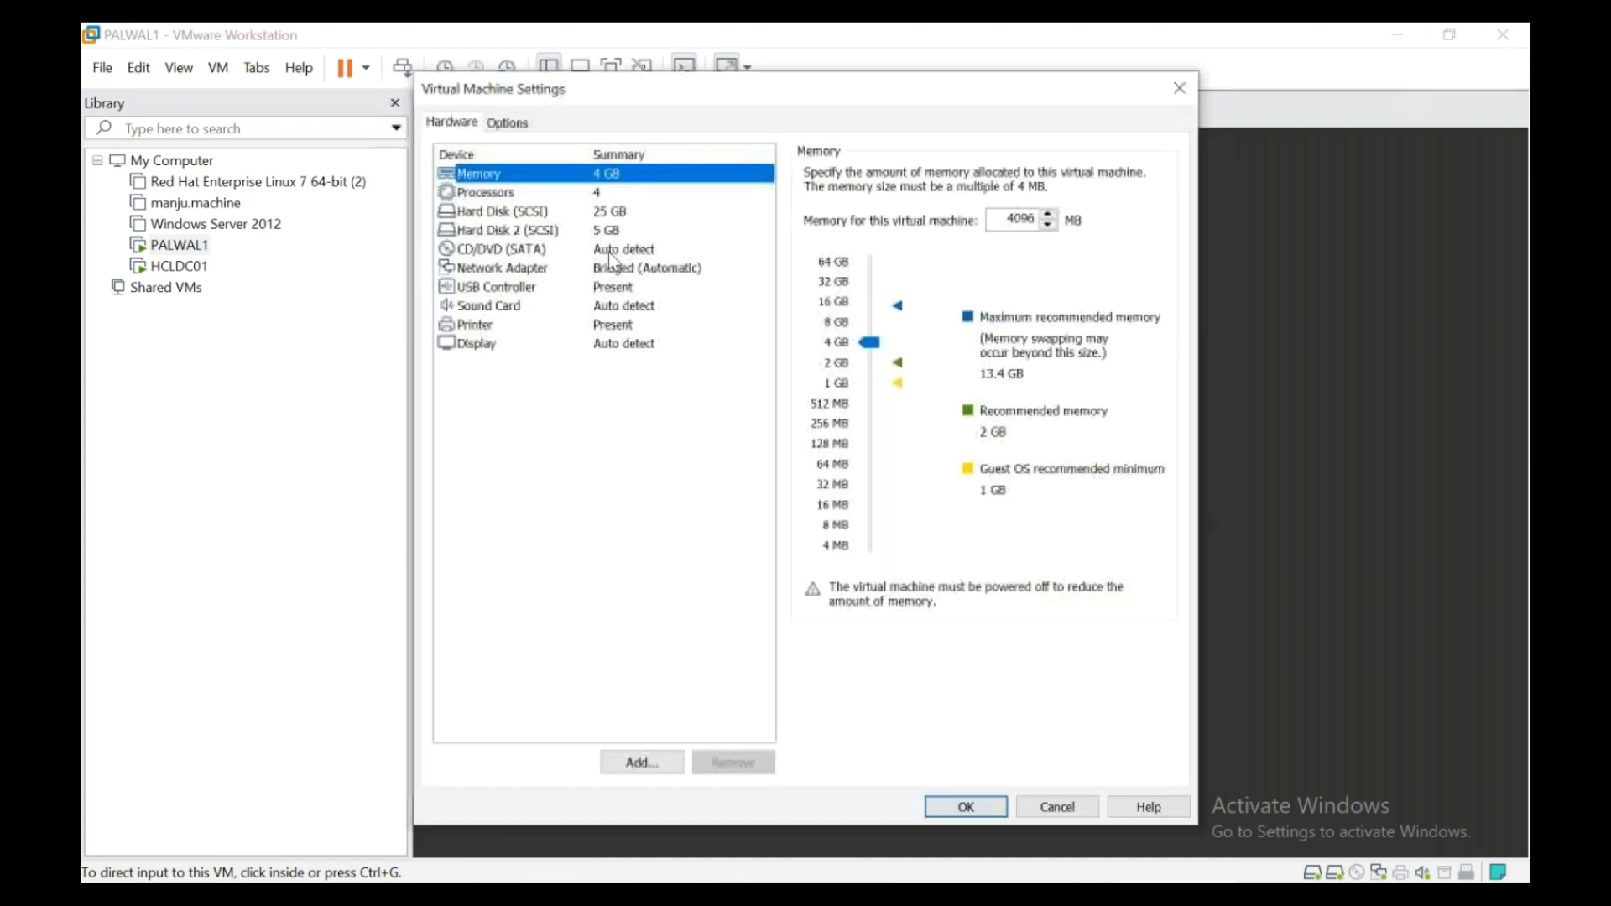
{"action": "left_click", "coordinate": [527, 117]}
{"action": "double_click", "coordinate": [878, 175]}
{"action": "type", "text": "HCLAPP01"}
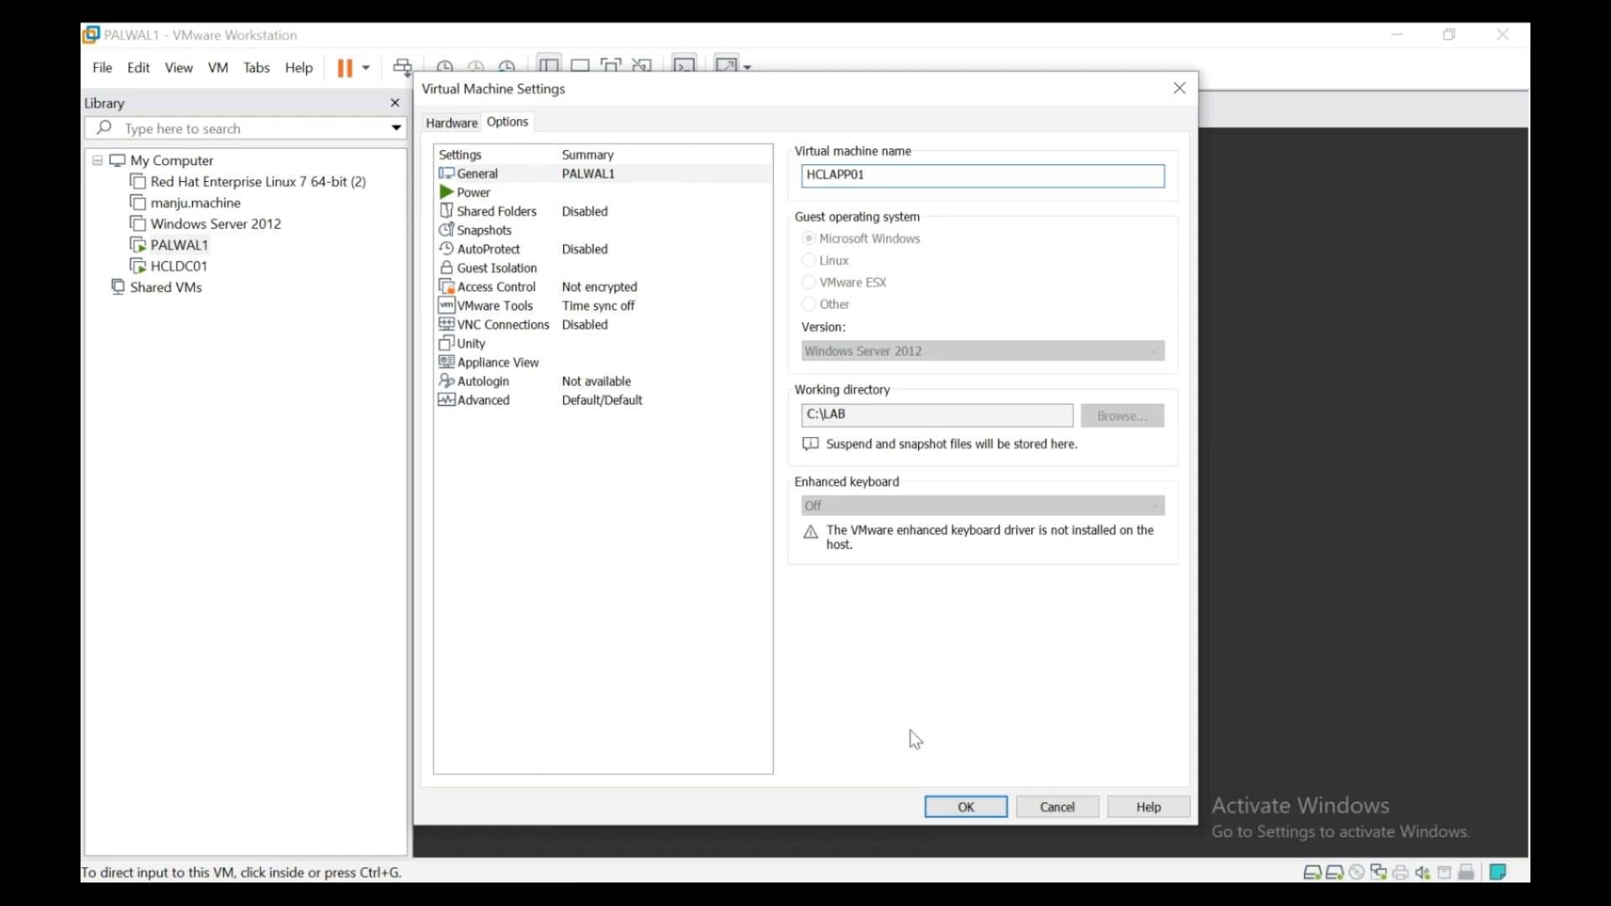
{"action": "left_click", "coordinate": [959, 801]}
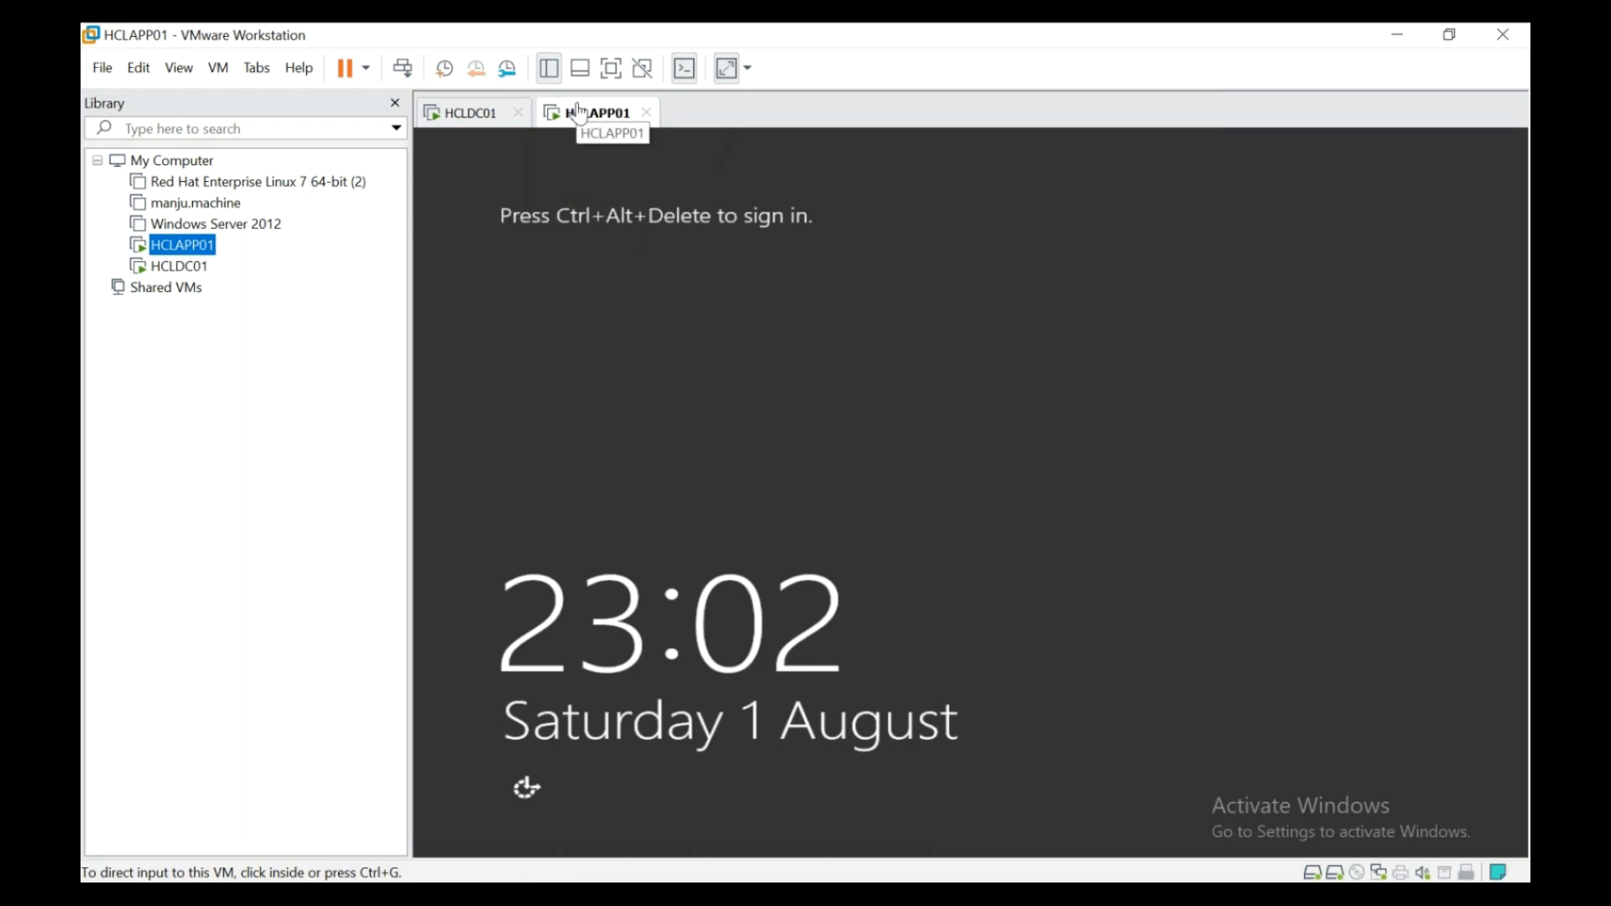
- Return to HCLDC01 in full screen, review HCLAPP01's actions, then list the Users container's contents
{"action": "left_click", "coordinate": [483, 116]}
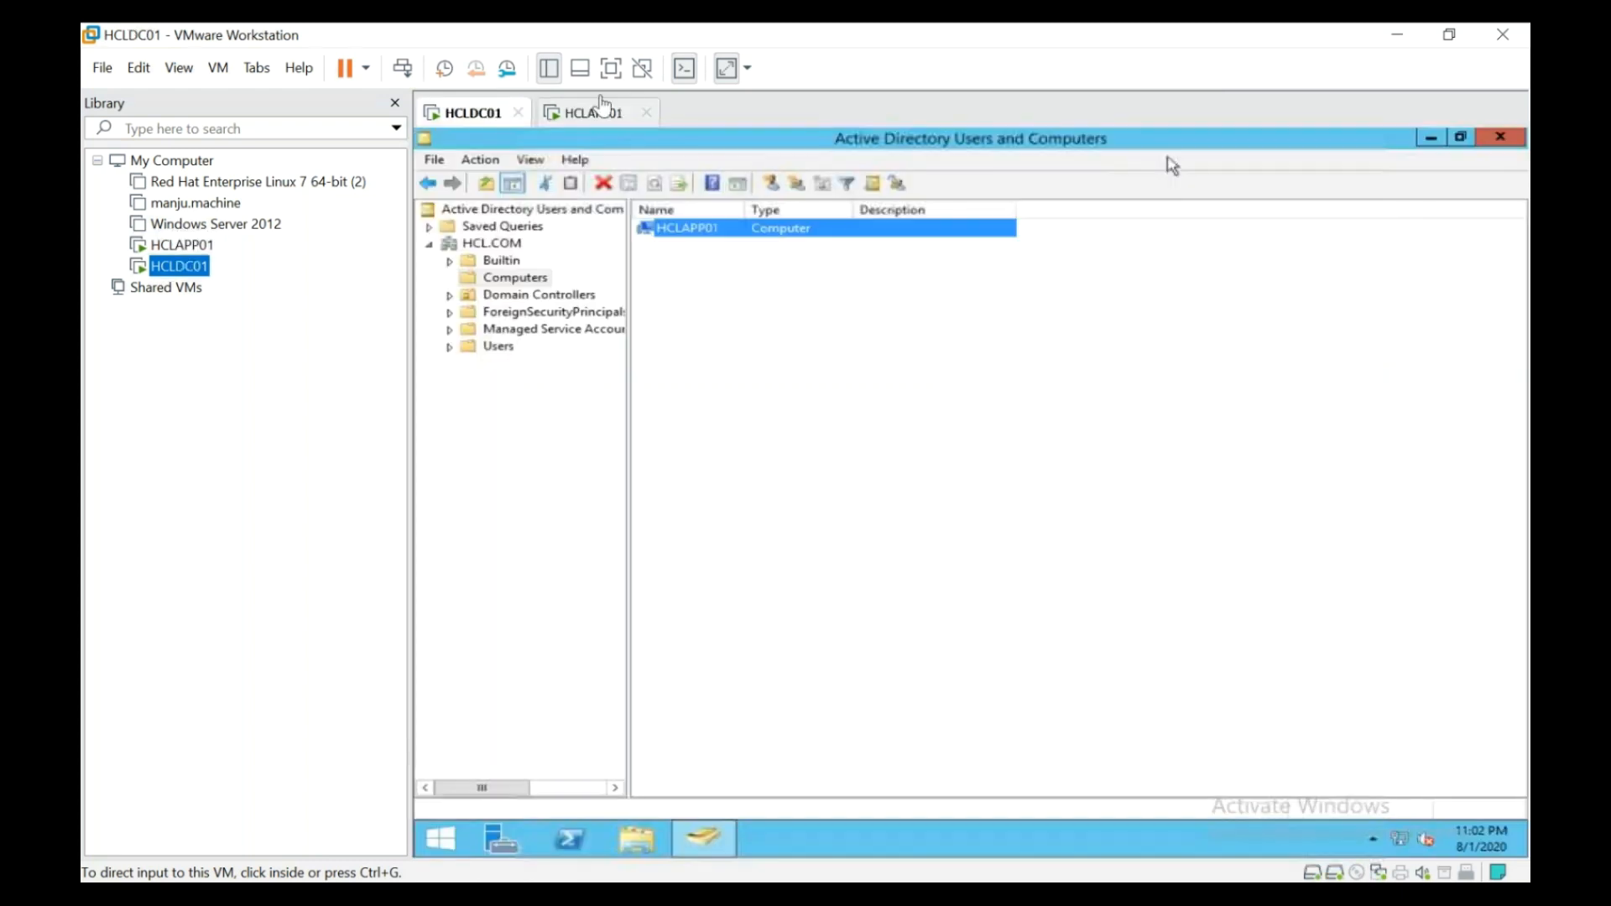
{"action": "key", "text": "ctrl+alt+Return"}
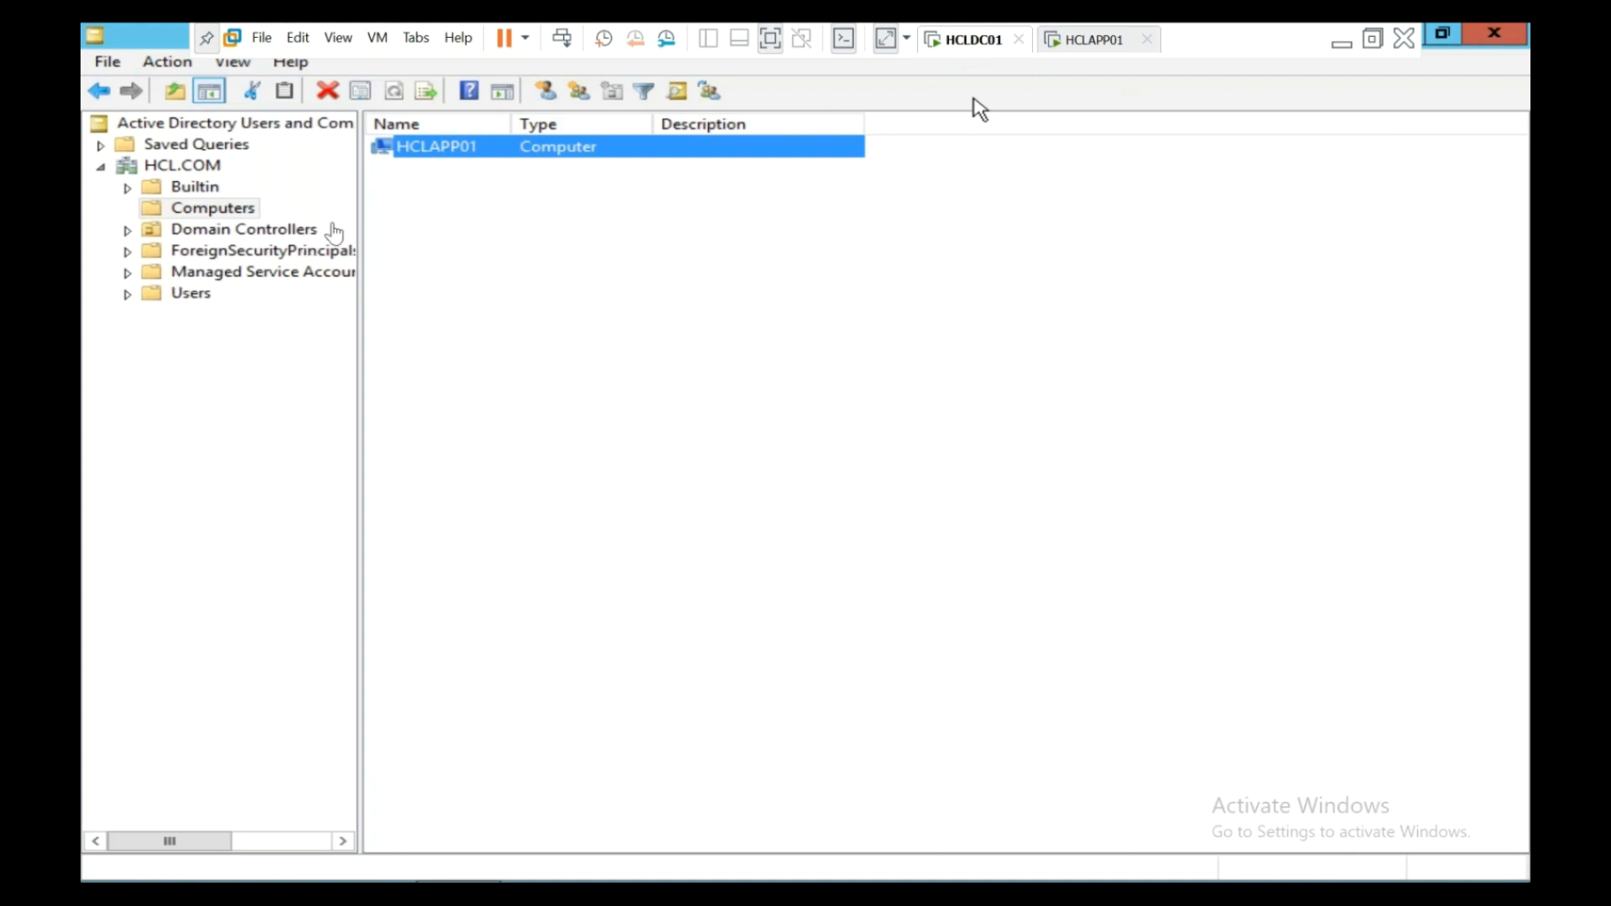
{"action": "right_click", "coordinate": [425, 147]}
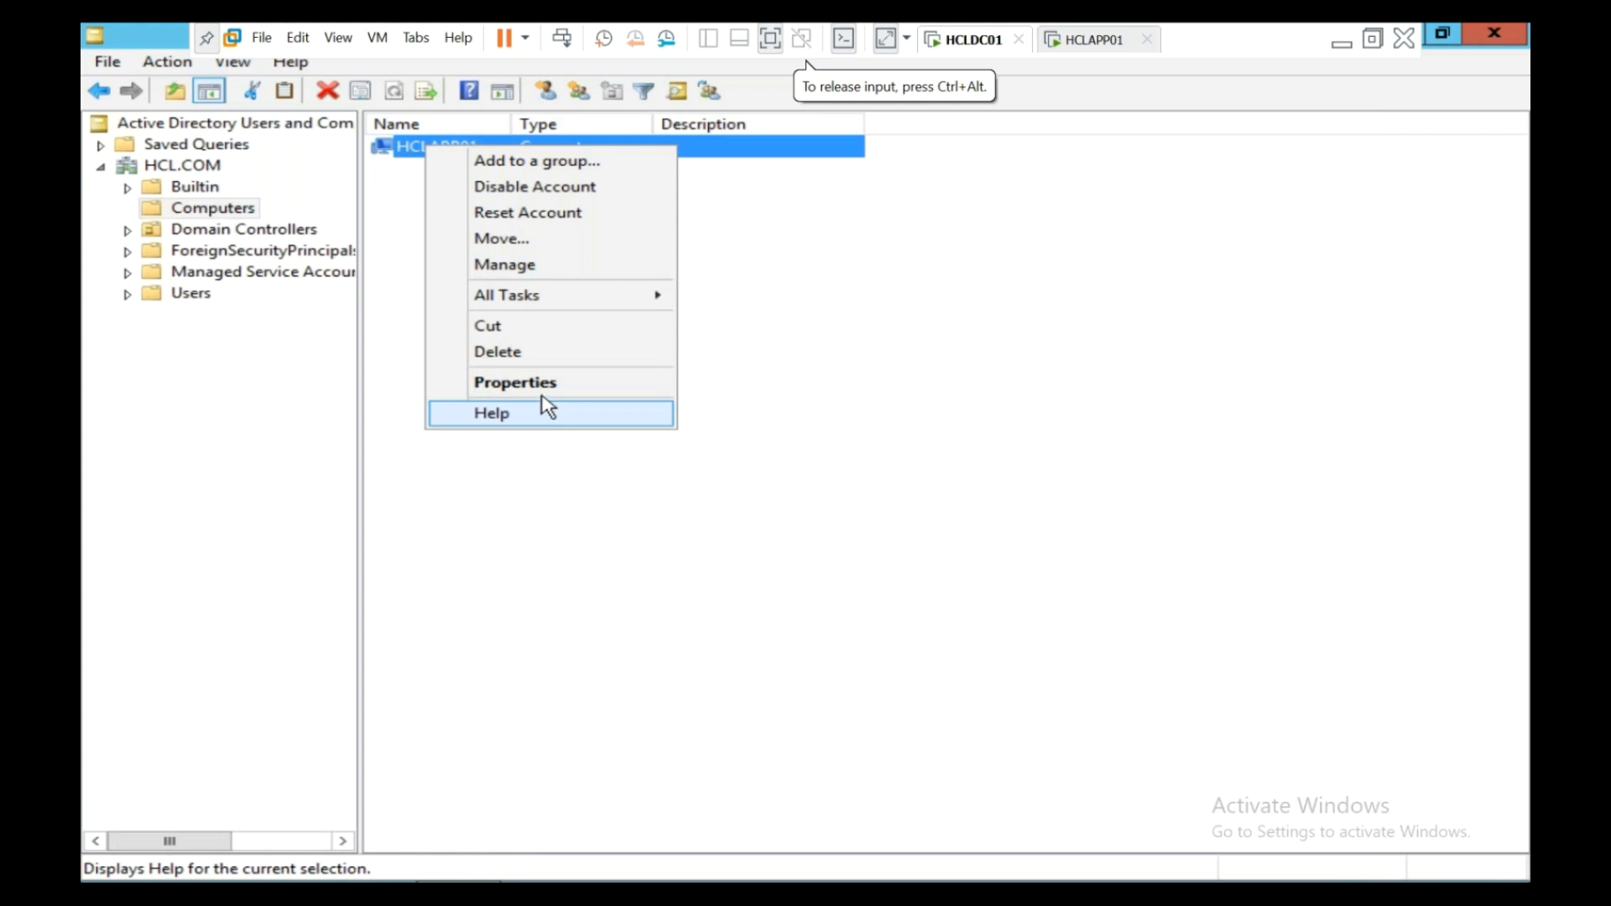
{"action": "mouse_move", "coordinate": [554, 285]}
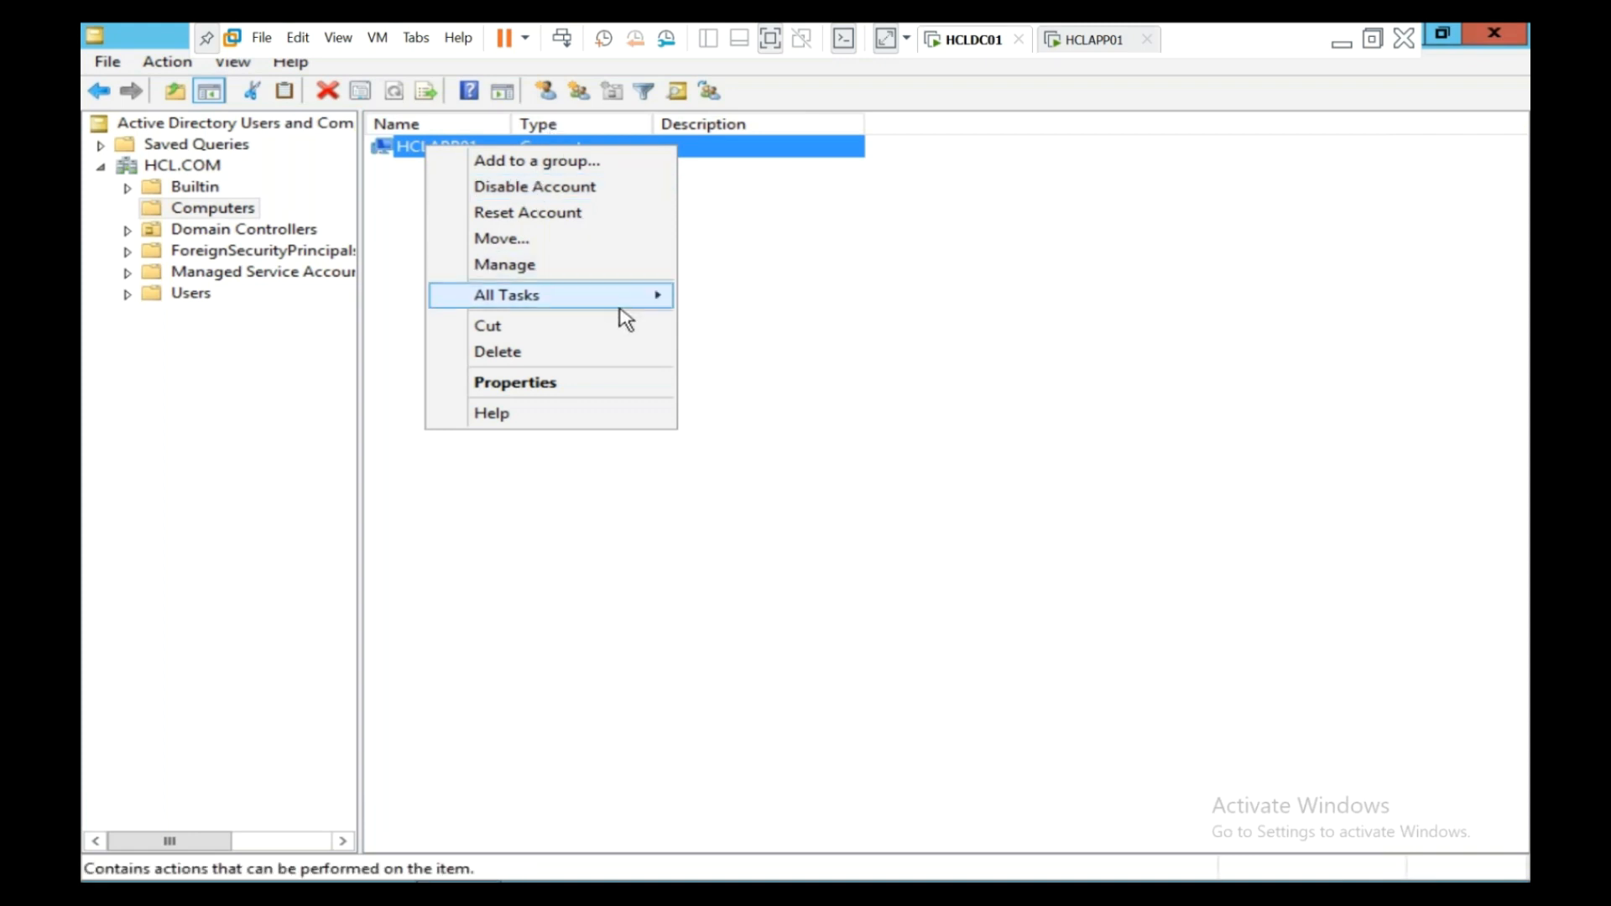
{"action": "mouse_move", "coordinate": [623, 304]}
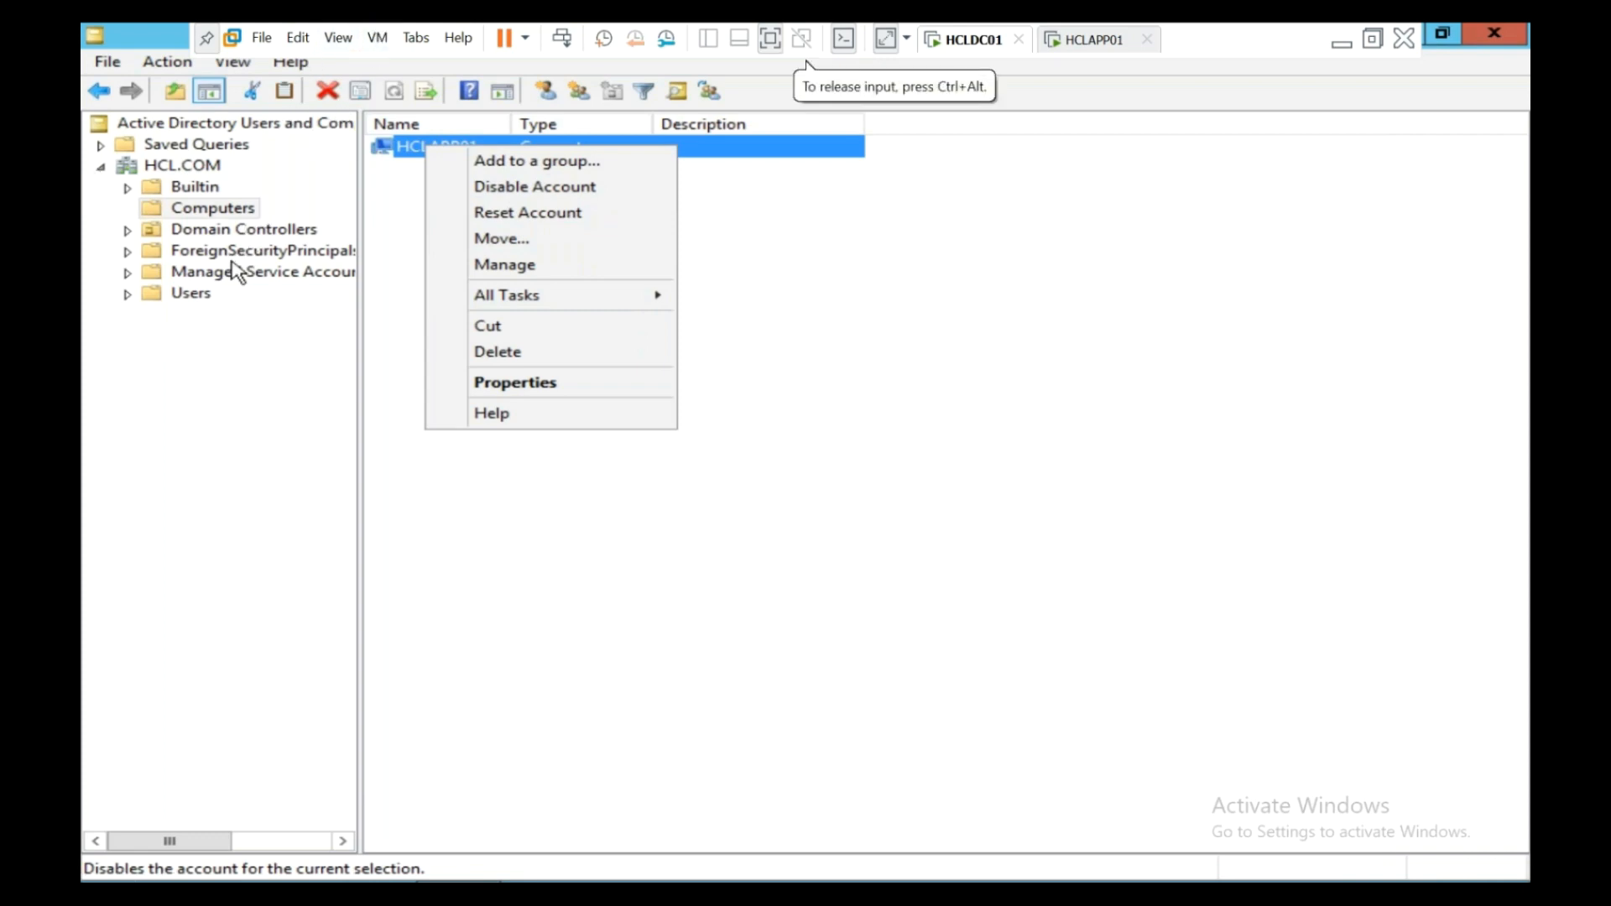
{"action": "left_click", "coordinate": [172, 314]}
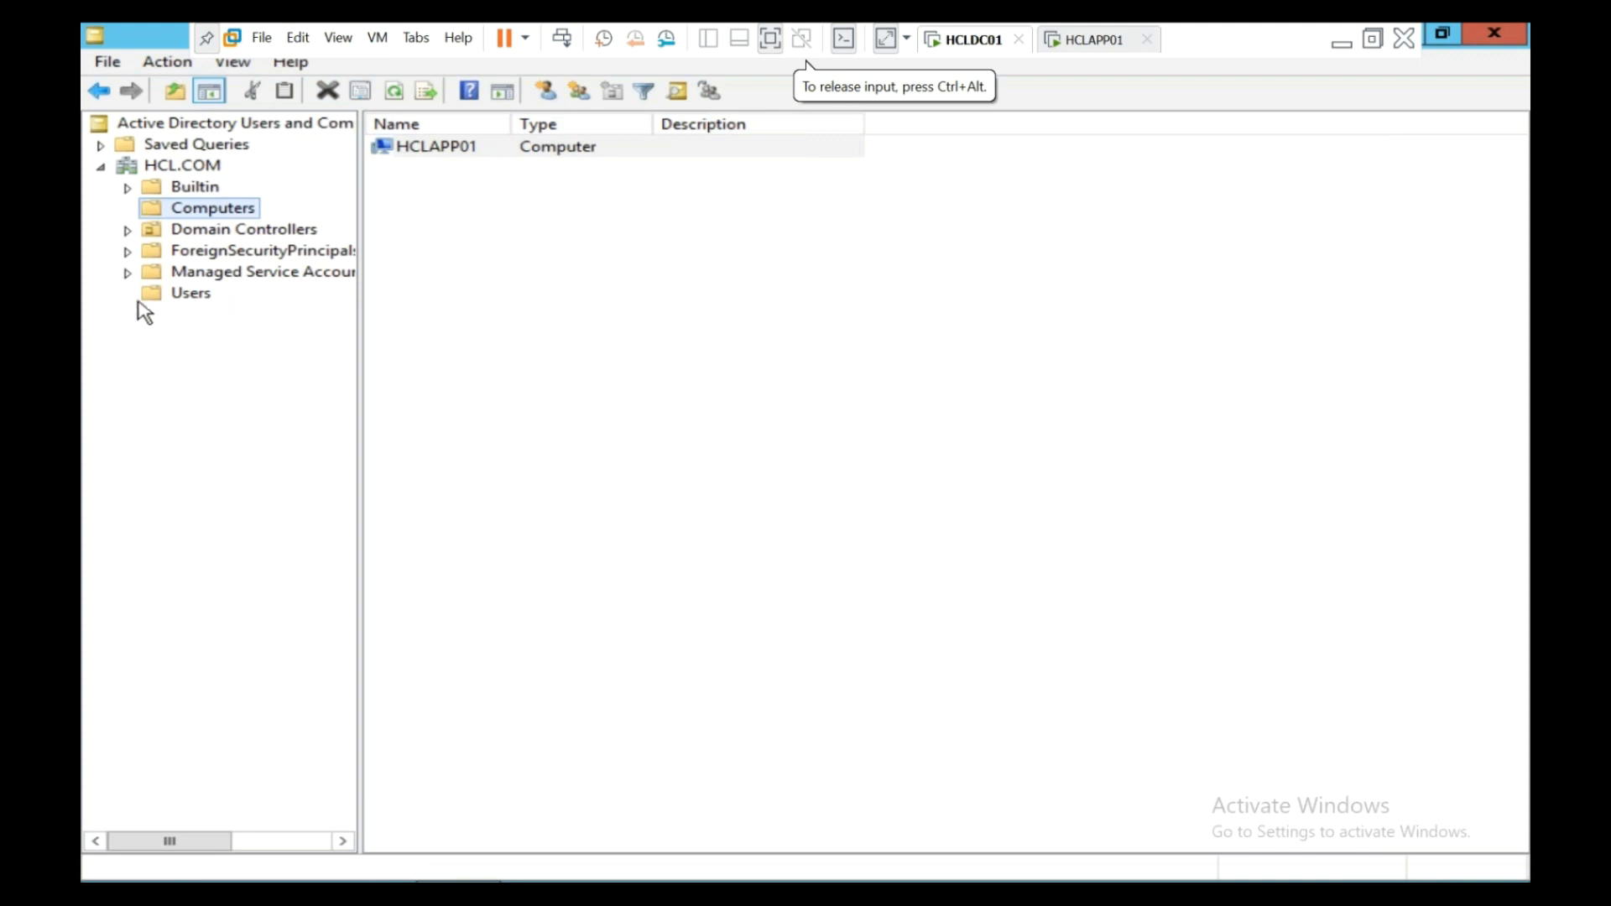
{"action": "left_click", "coordinate": [174, 302]}
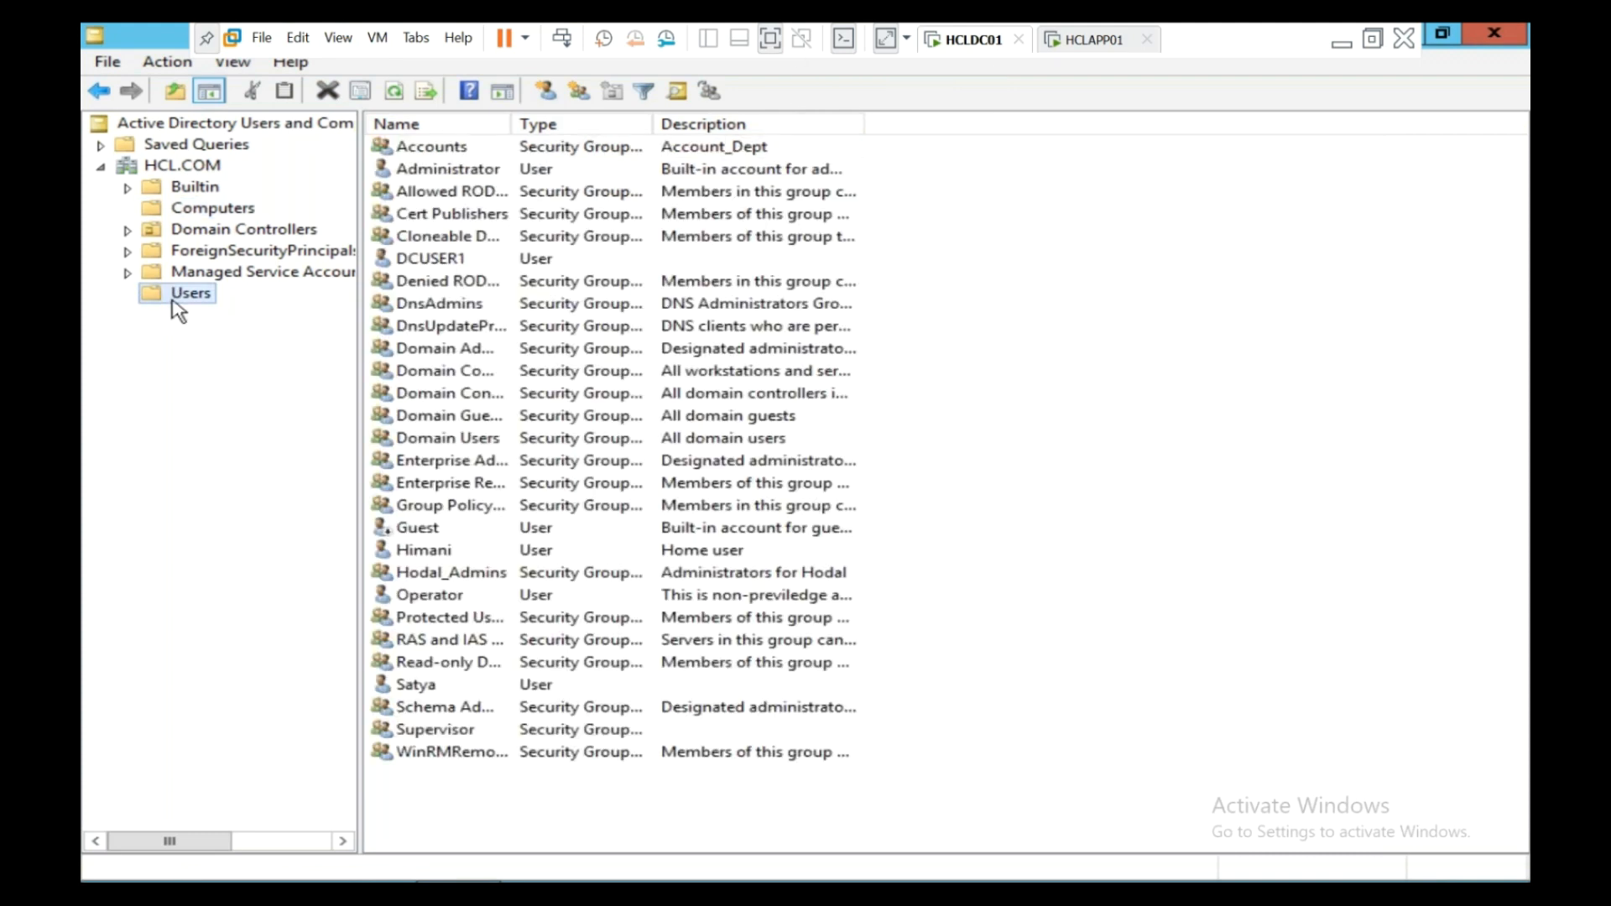
- Start a new user in Users with first name Appuser and logon name appuser1
{"action": "right_click", "coordinate": [172, 301]}
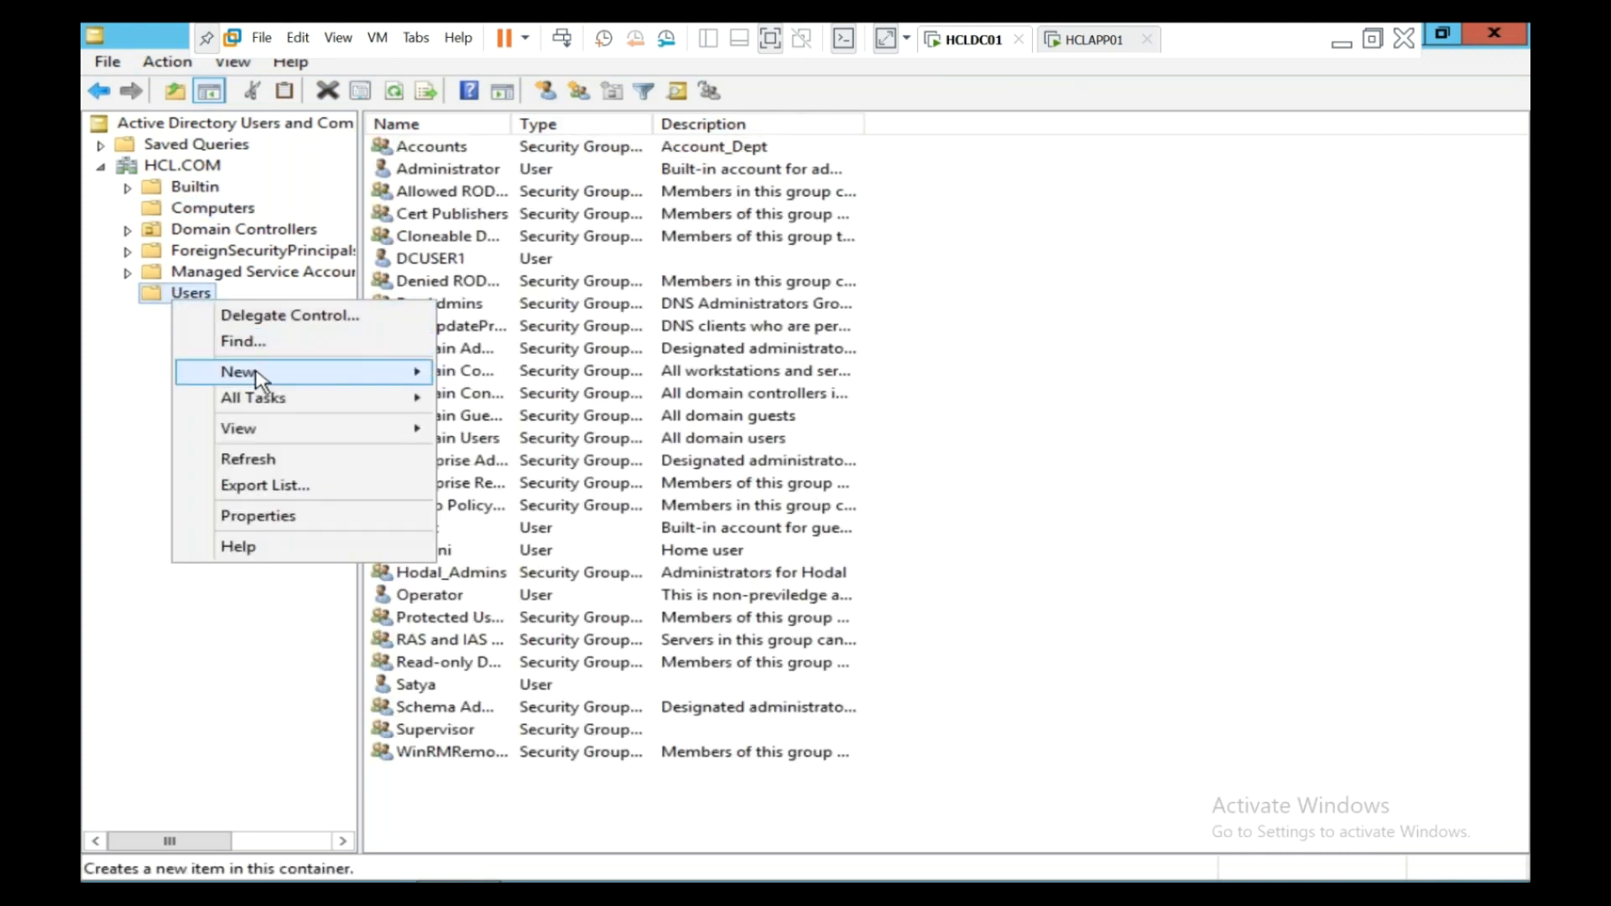
{"action": "mouse_move", "coordinate": [261, 376]}
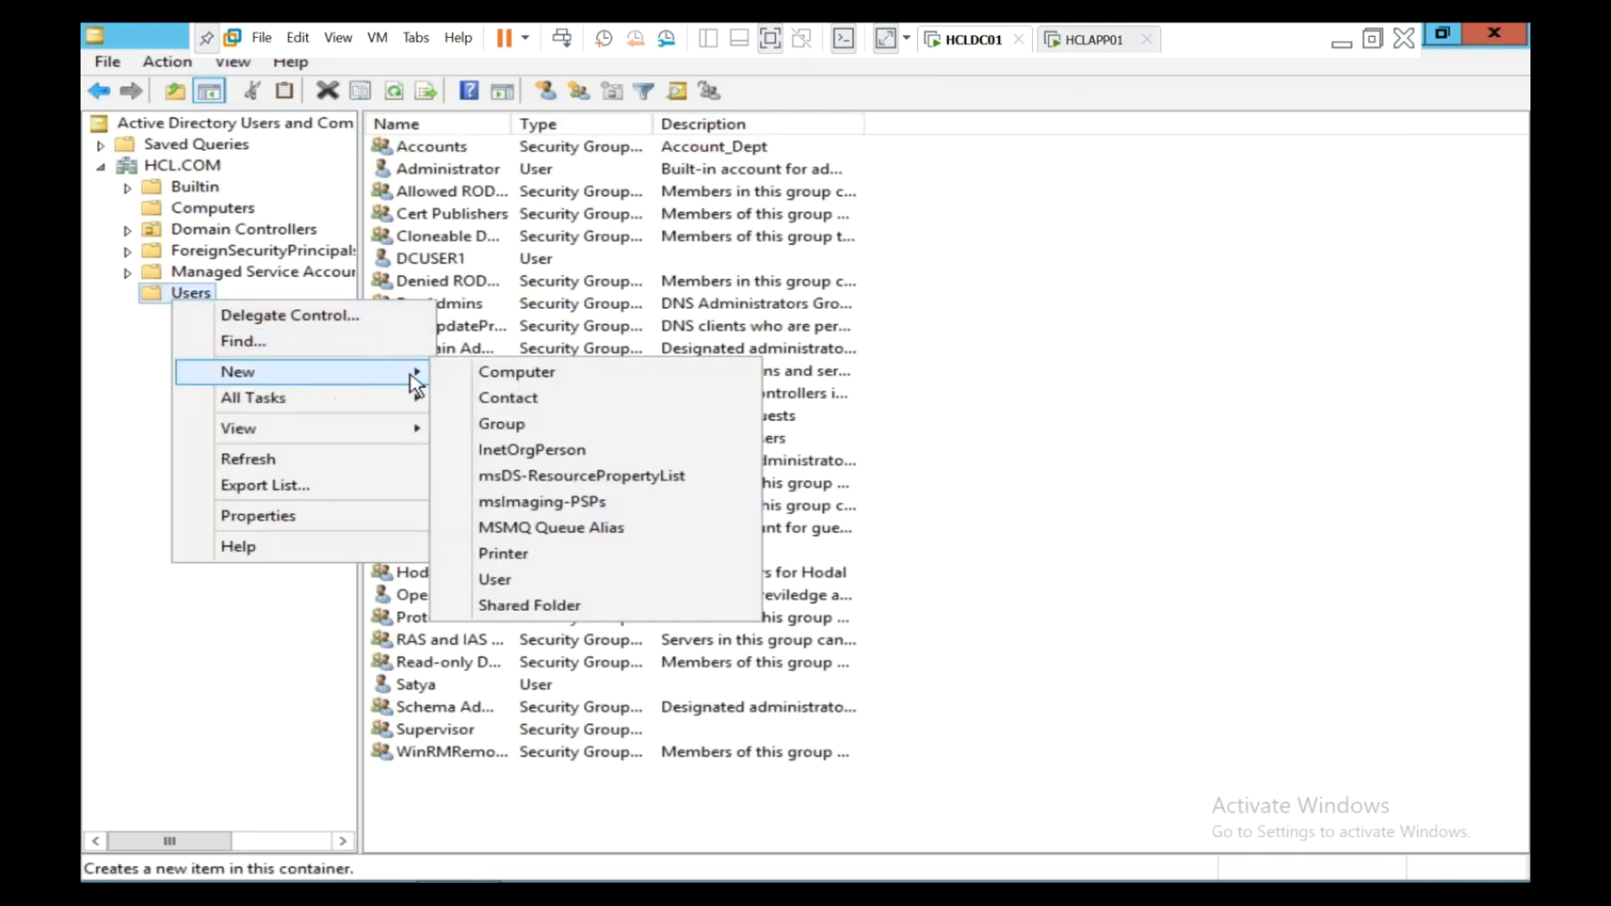
{"action": "left_click", "coordinate": [528, 581]}
{"action": "type", "text": "Appuser"}
{"action": "key", "text": "Tab"}
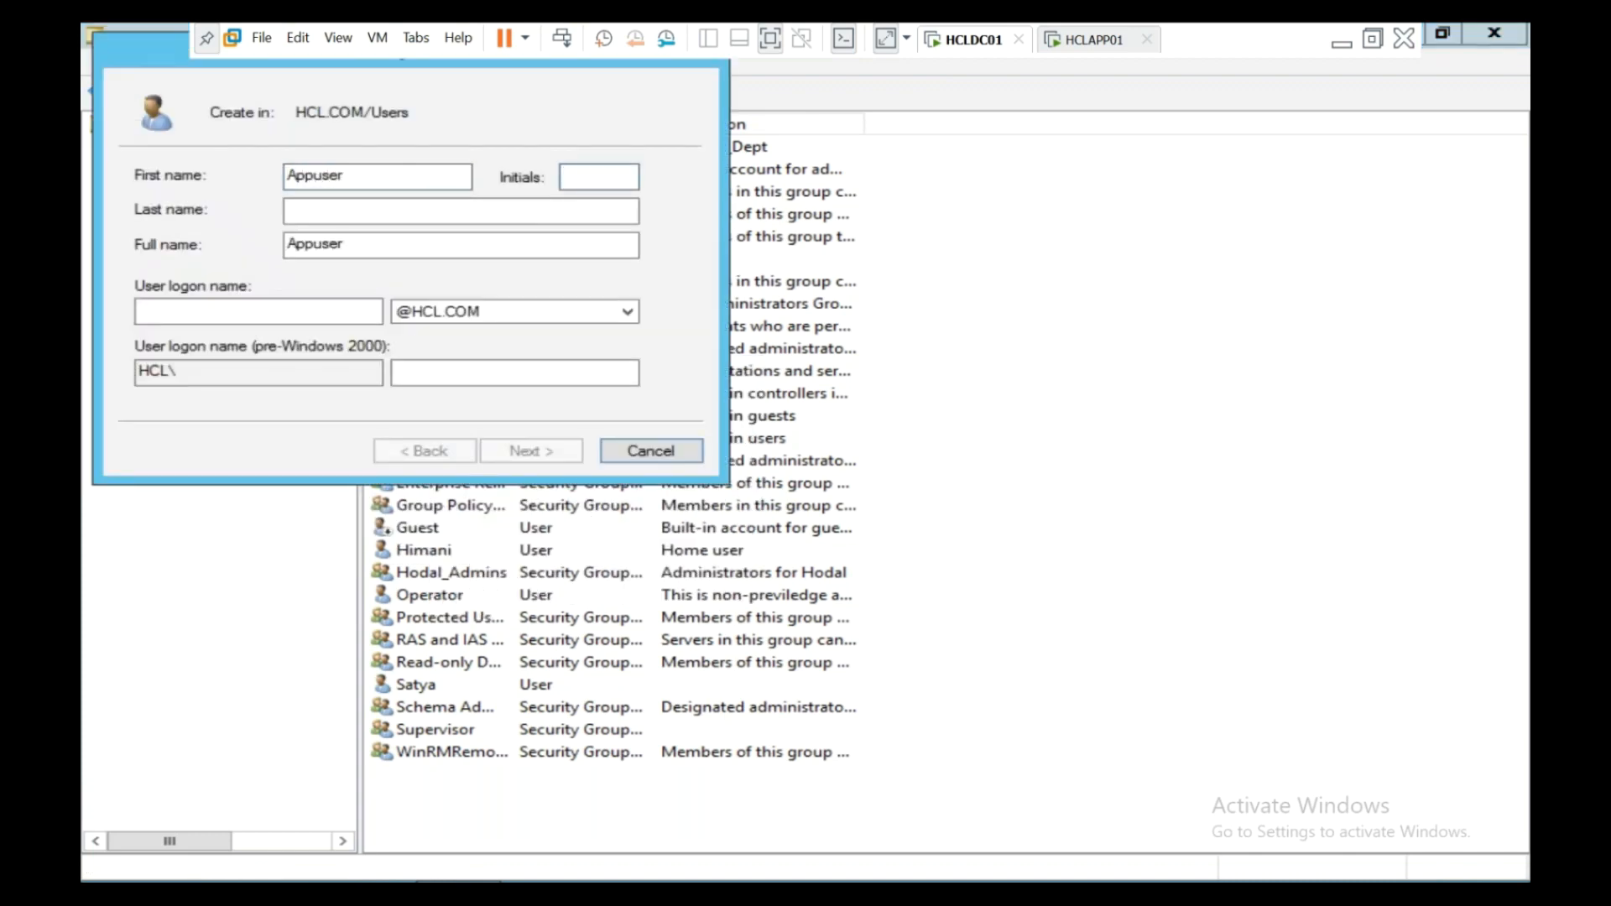
{"action": "key", "text": "Tab"}
{"action": "key", "text": "Tab"}
{"action": "key", "text": "Tab"}
{"action": "type", "text": "appuser"}
{"action": "key", "text": "Tab"}
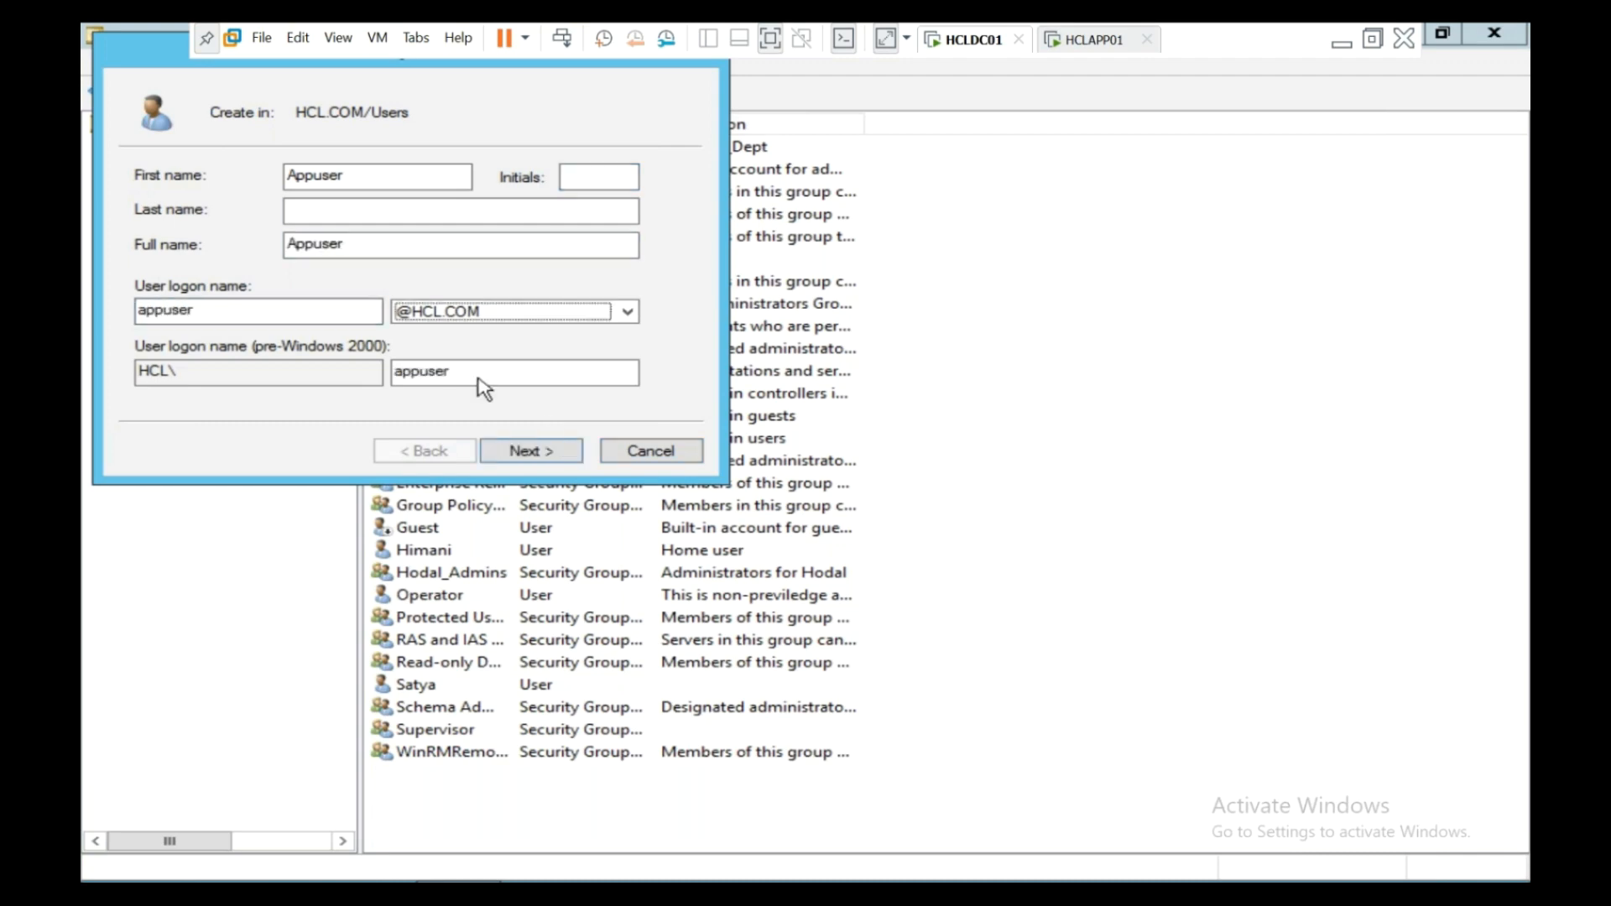
{"action": "left_click", "coordinate": [233, 315]}
{"action": "type", "text": "1"}
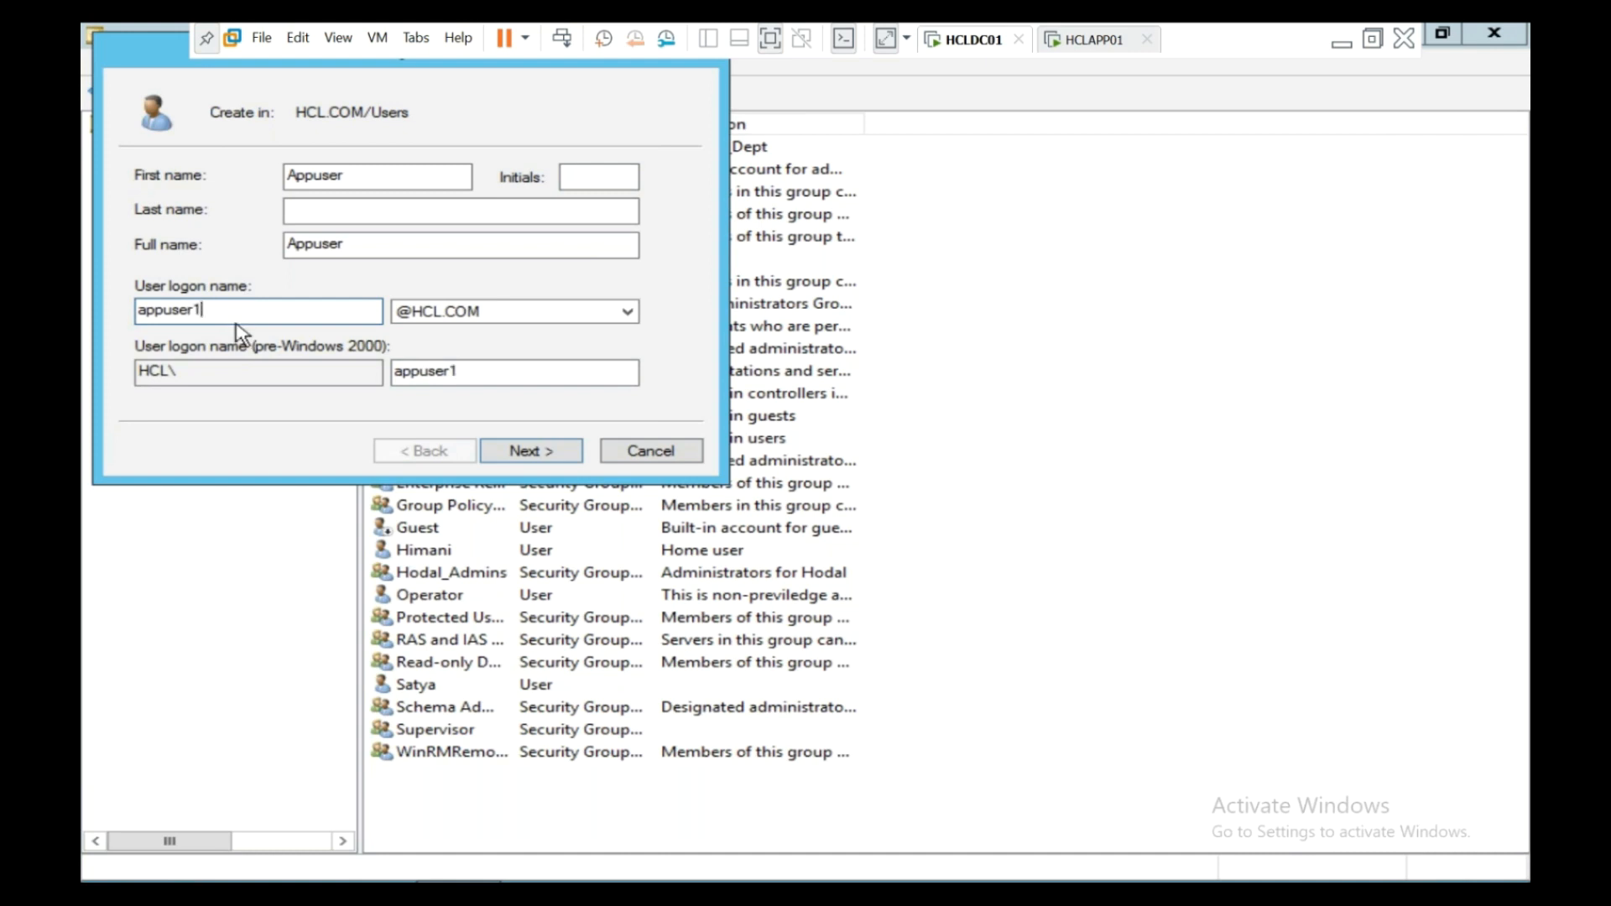
- Enter the new user's password on the next page and move to confirming it
{"action": "left_click", "coordinate": [529, 457]}
{"action": "type", "text": "*************"}
{"action": "key", "text": "Tab"}
{"action": "type", "text": "*************"}
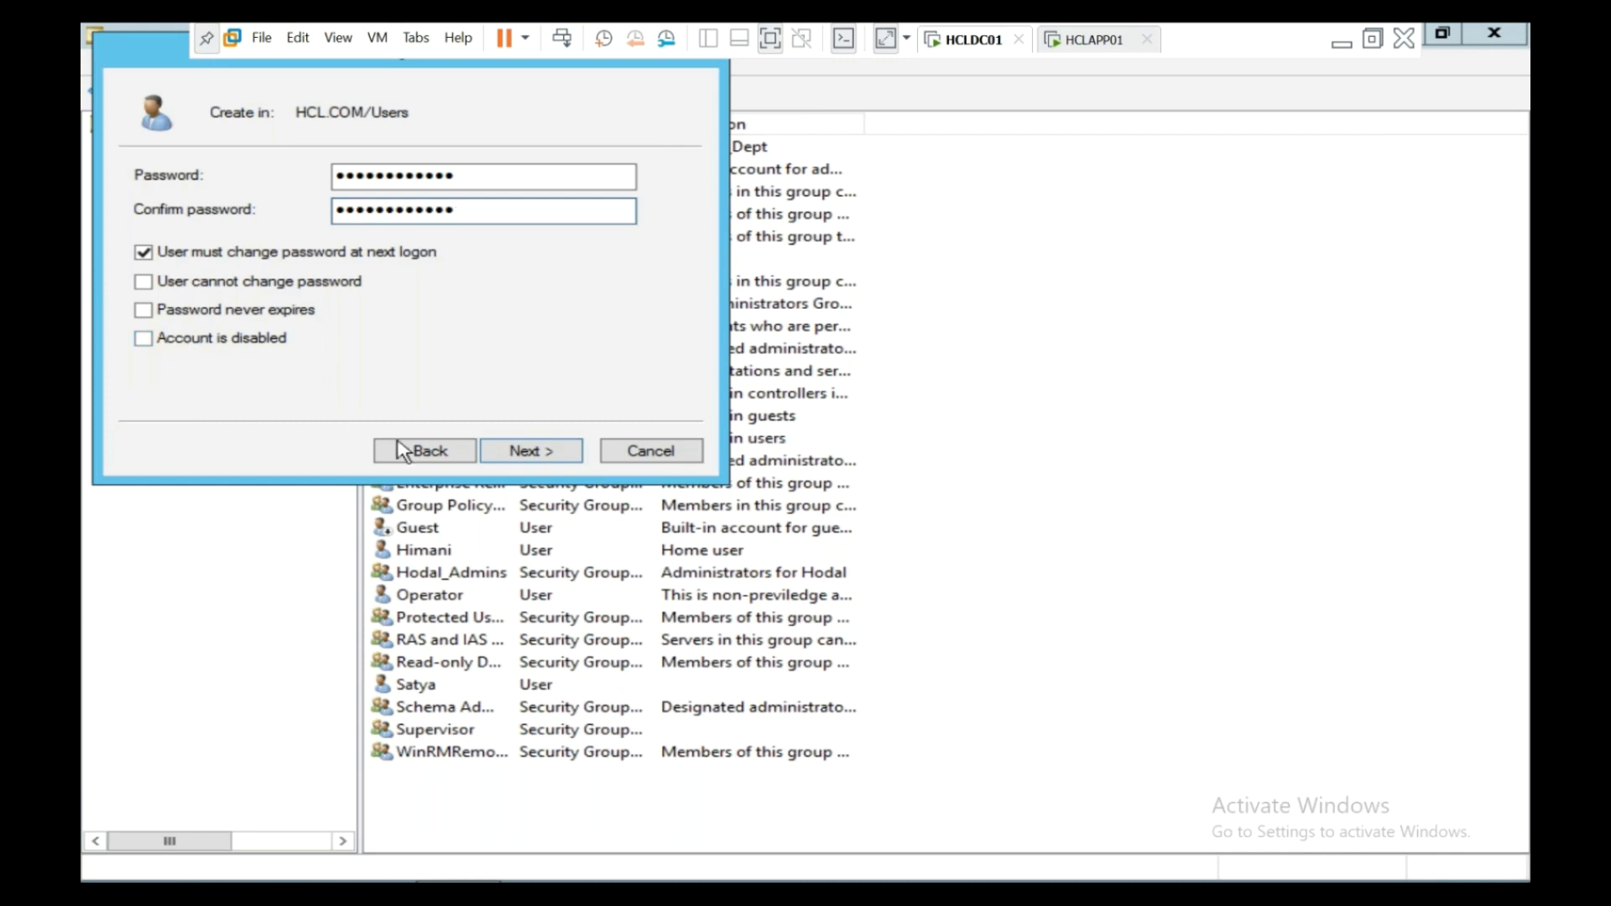
- Review the new-user summary and finish creating the Appuser account in HCL.COM/Users
{"action": "left_click", "coordinate": [531, 455]}
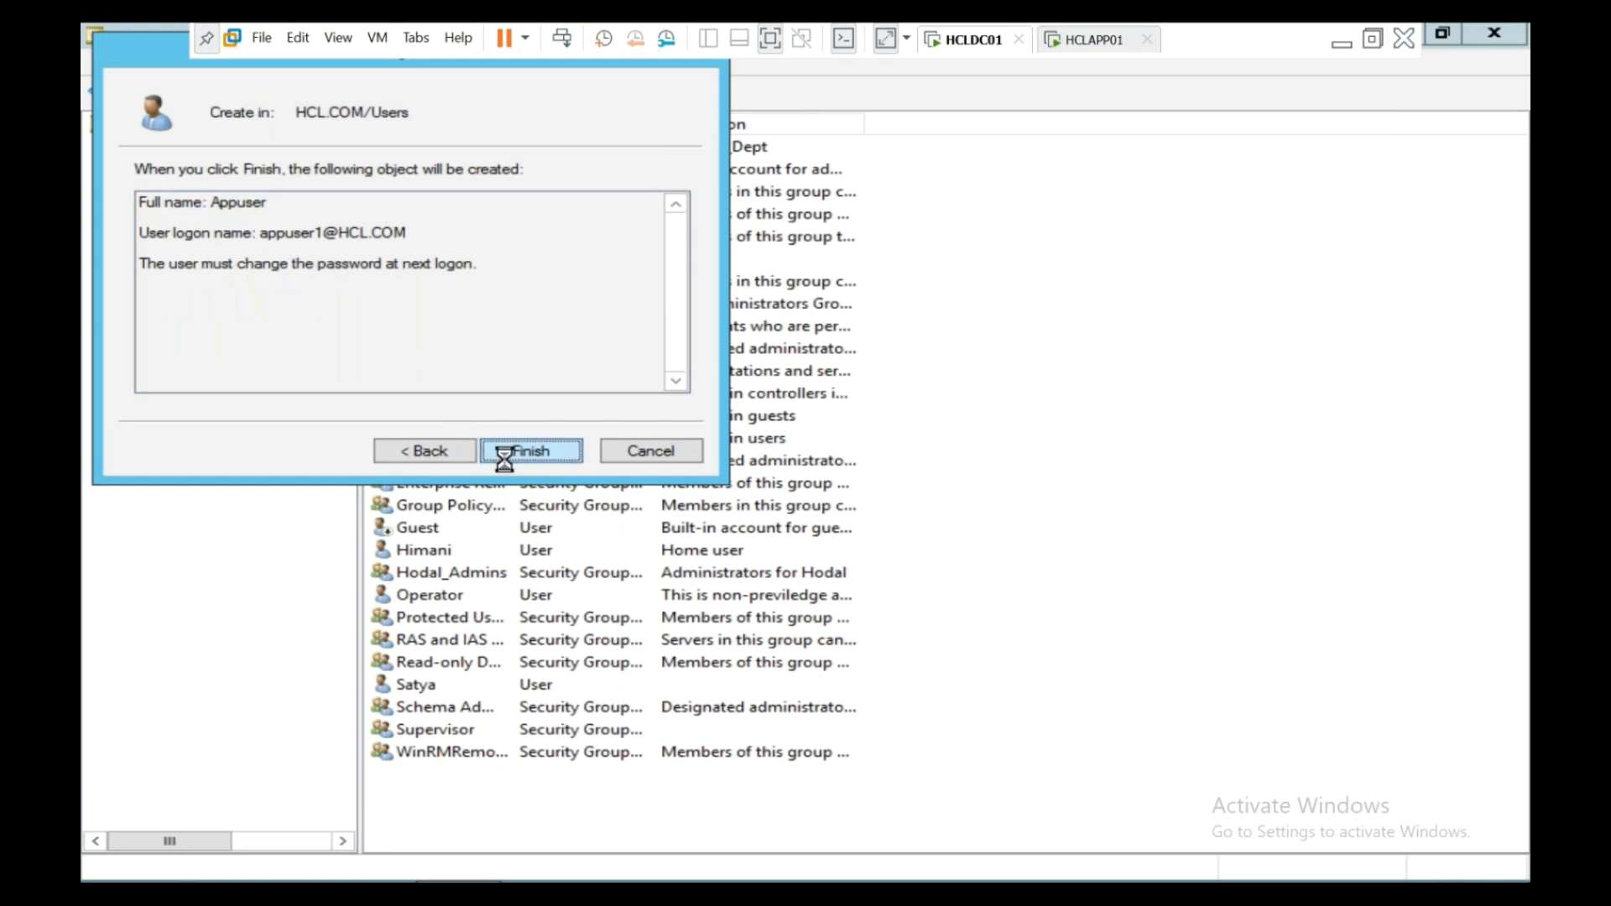
{"action": "left_click", "coordinate": [509, 454]}
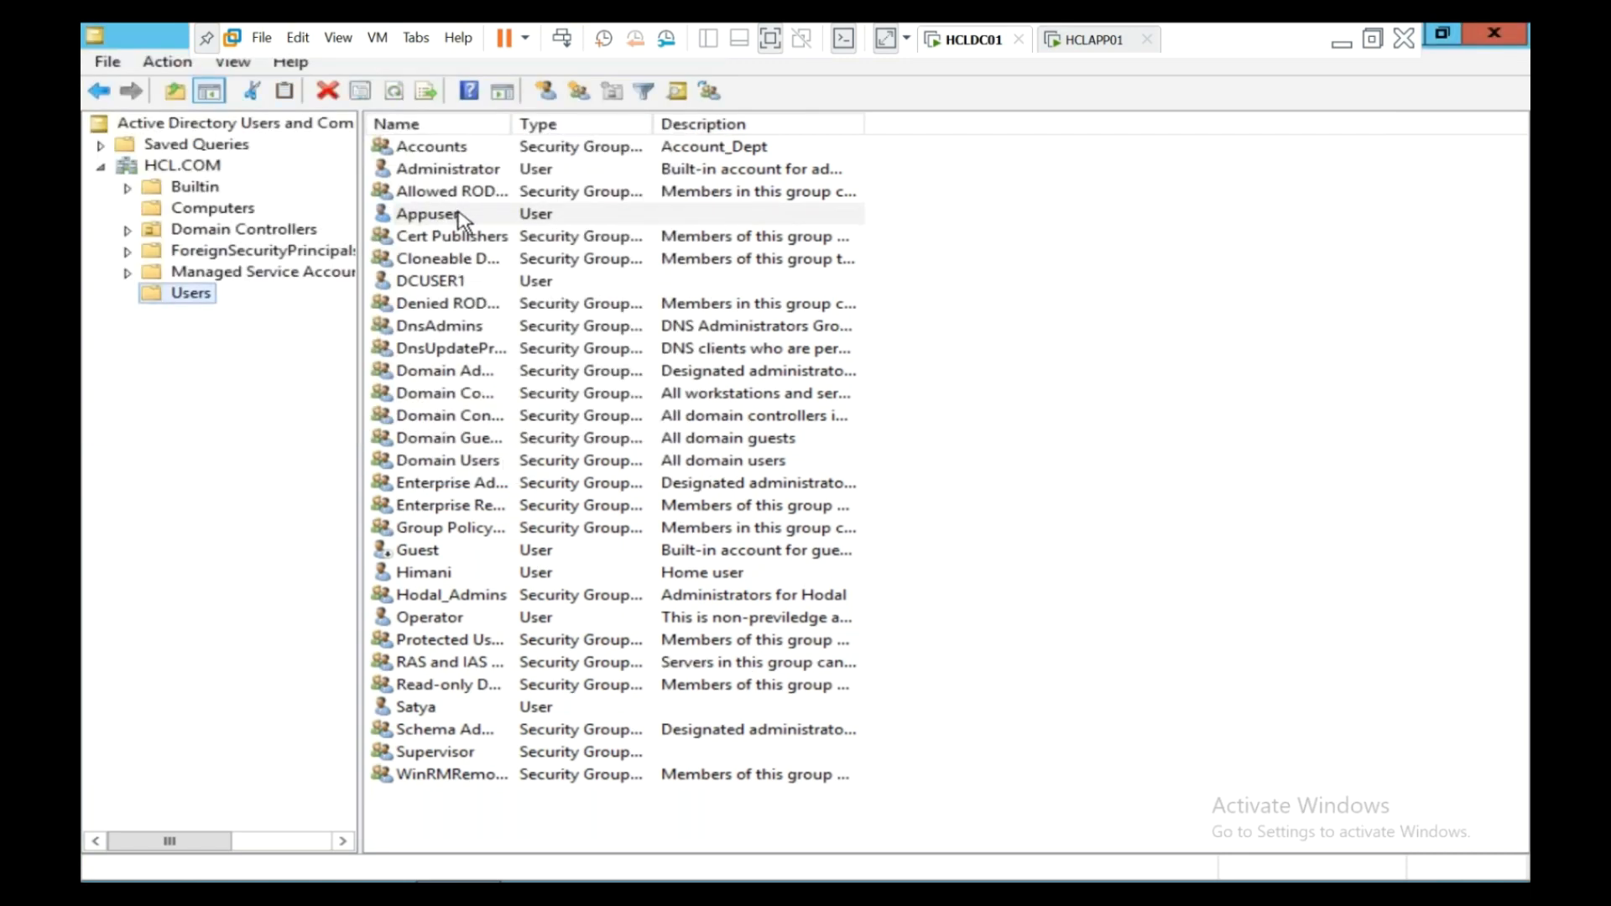
- Add Appuser to the Administrators group on its Member Of tab and save
{"action": "double_click", "coordinate": [459, 220]}
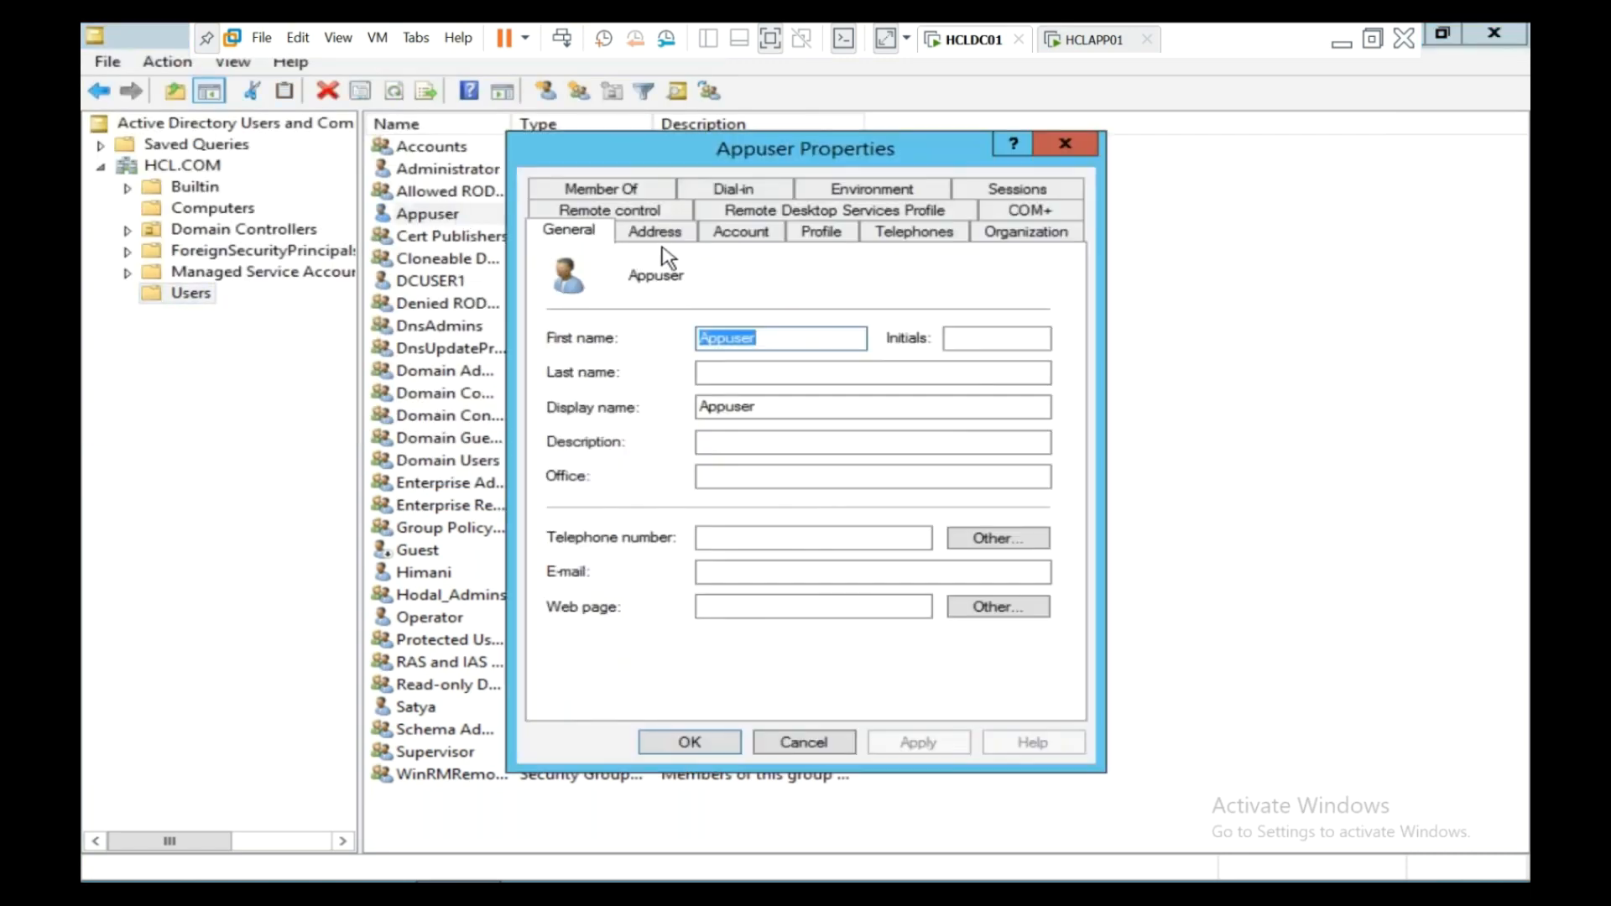
{"action": "left_click", "coordinate": [636, 195]}
{"action": "left_click", "coordinate": [624, 517]}
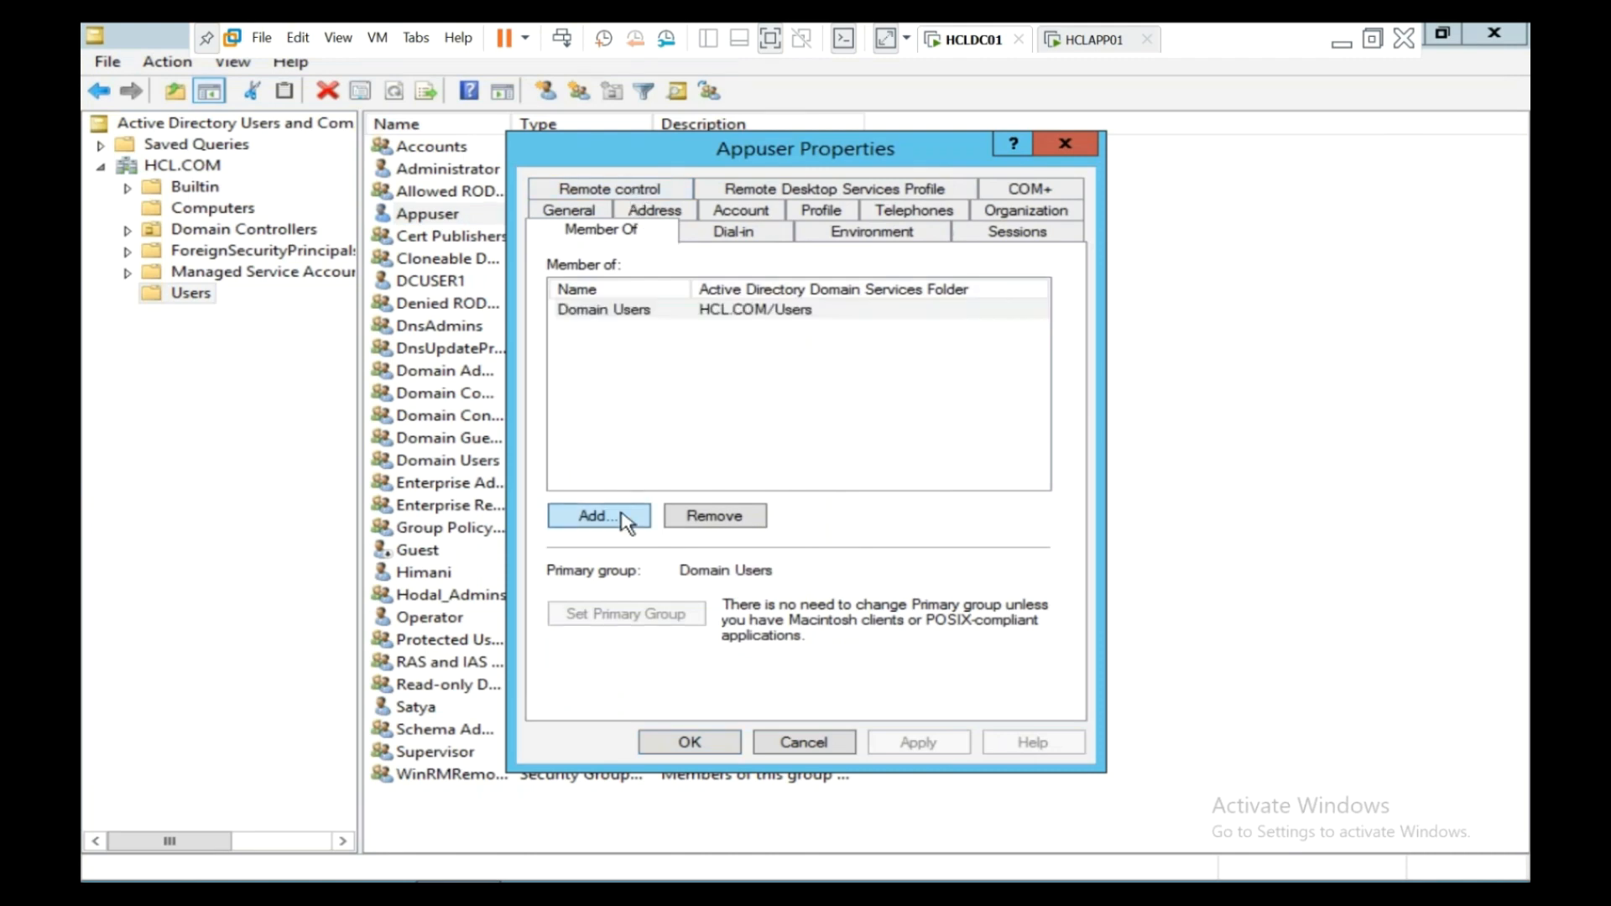
{"action": "type", "text": "A"}
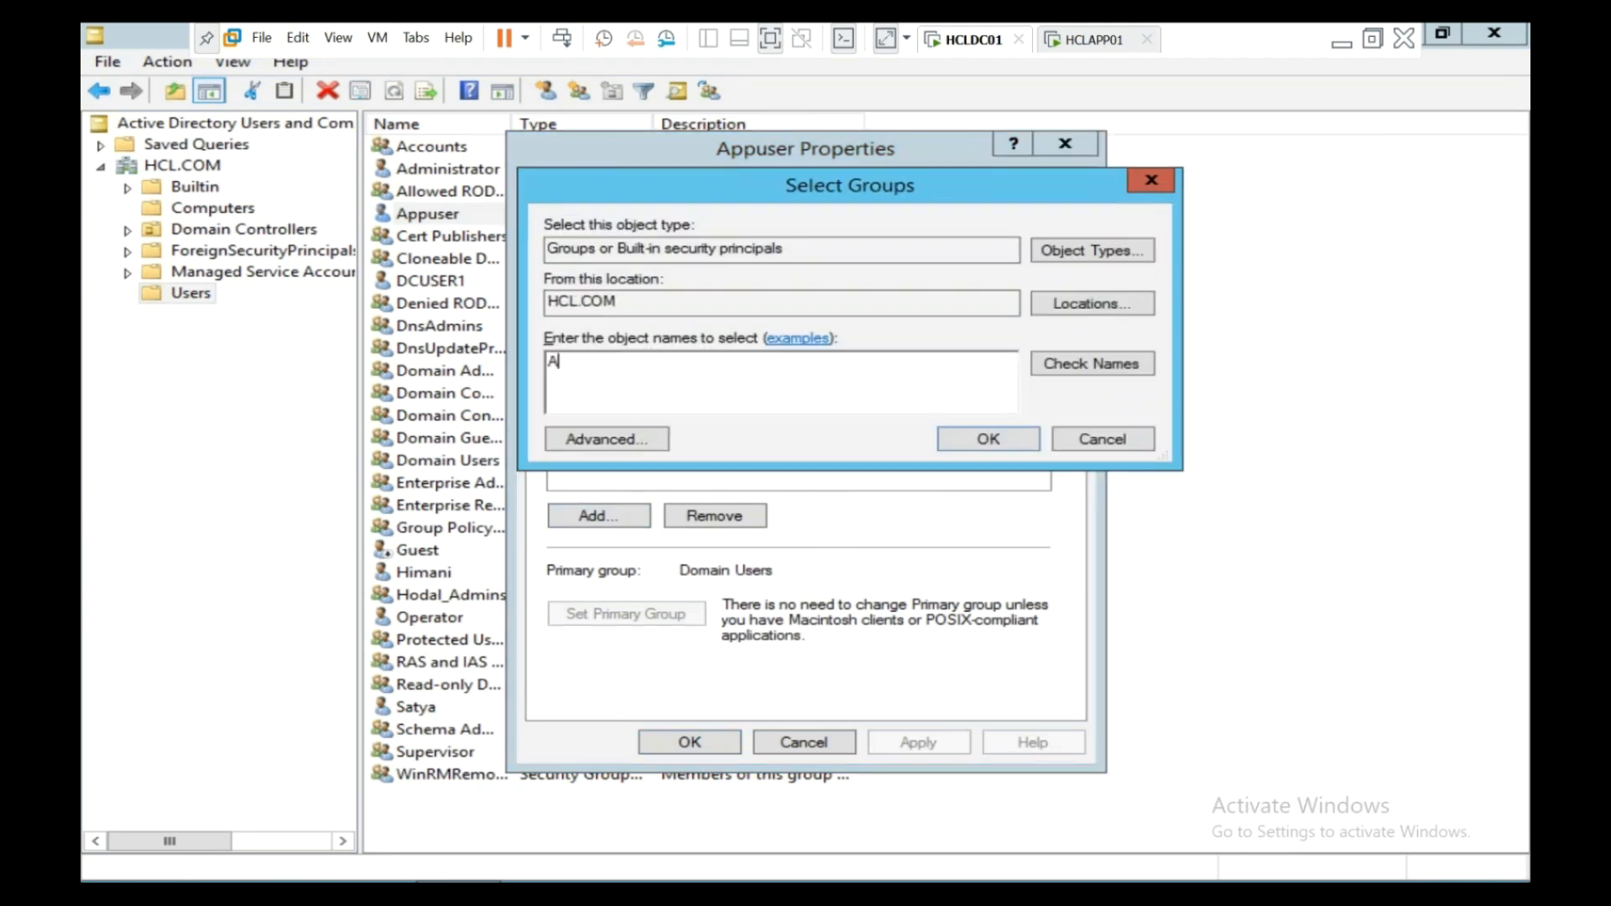
{"action": "type", "text": "dministrators"}
{"action": "left_click", "coordinate": [1059, 366]}
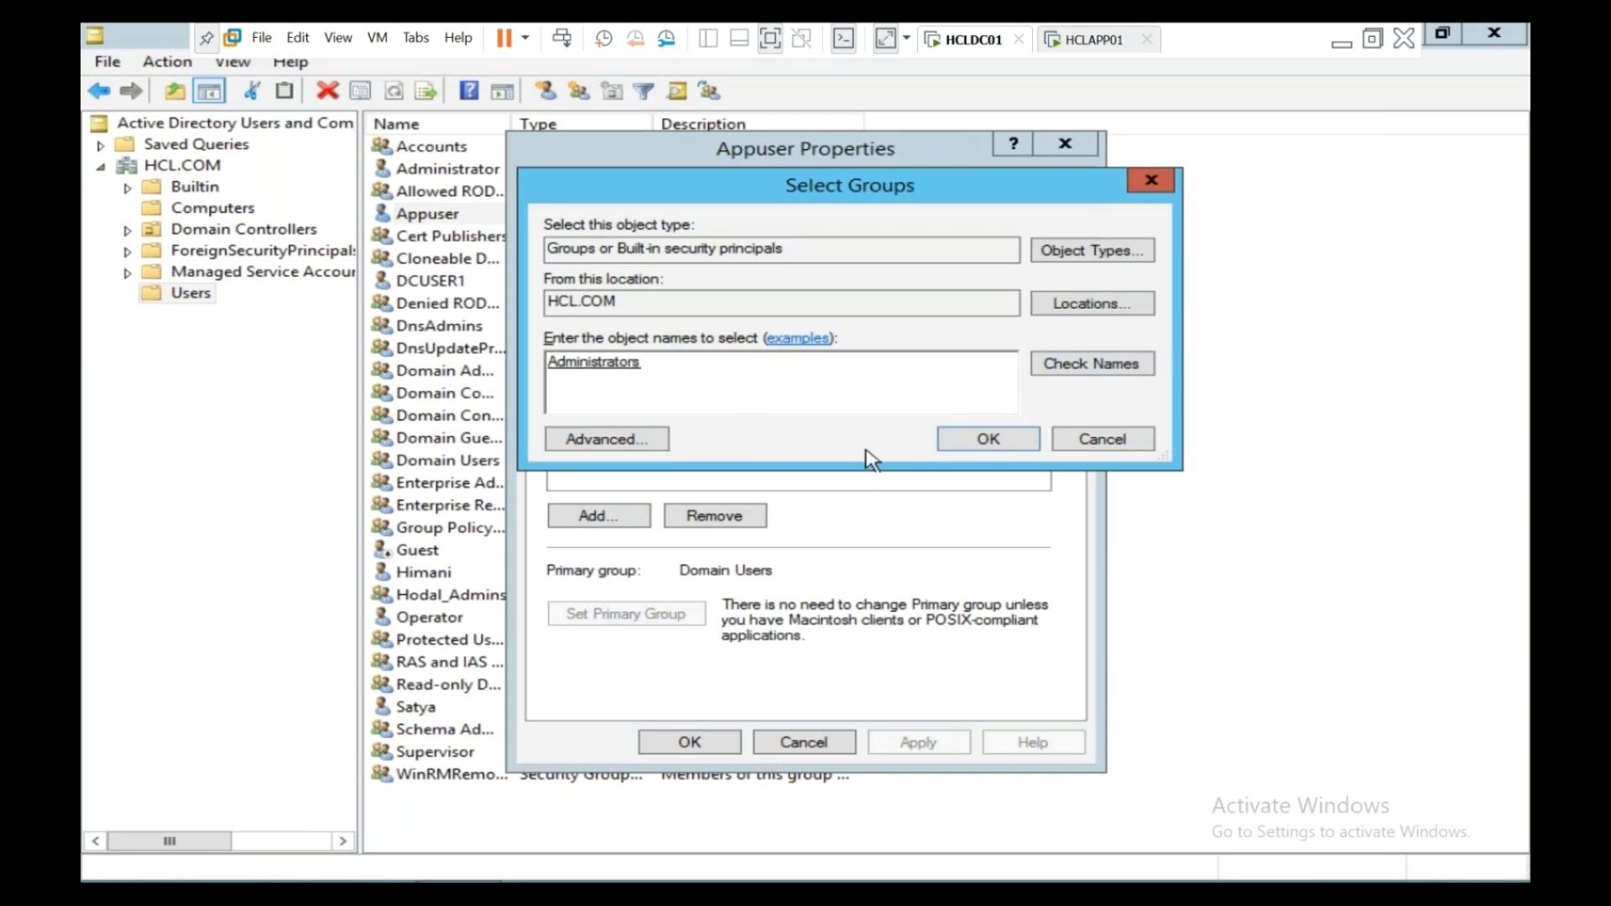
{"action": "left_click", "coordinate": [987, 440]}
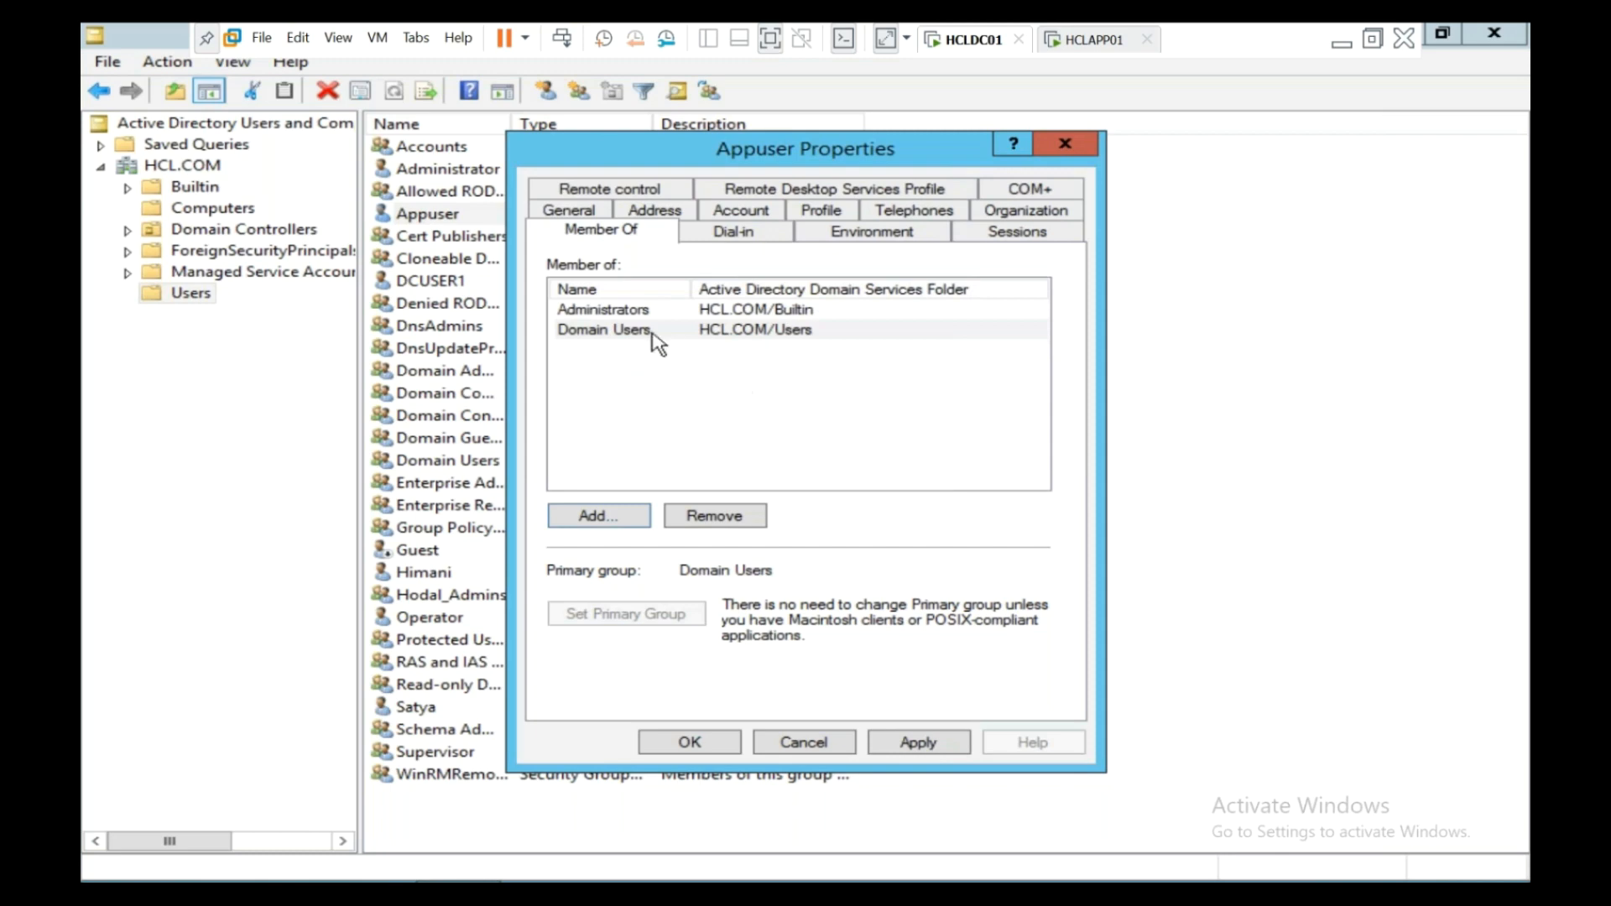
{"action": "left_click", "coordinate": [688, 742]}
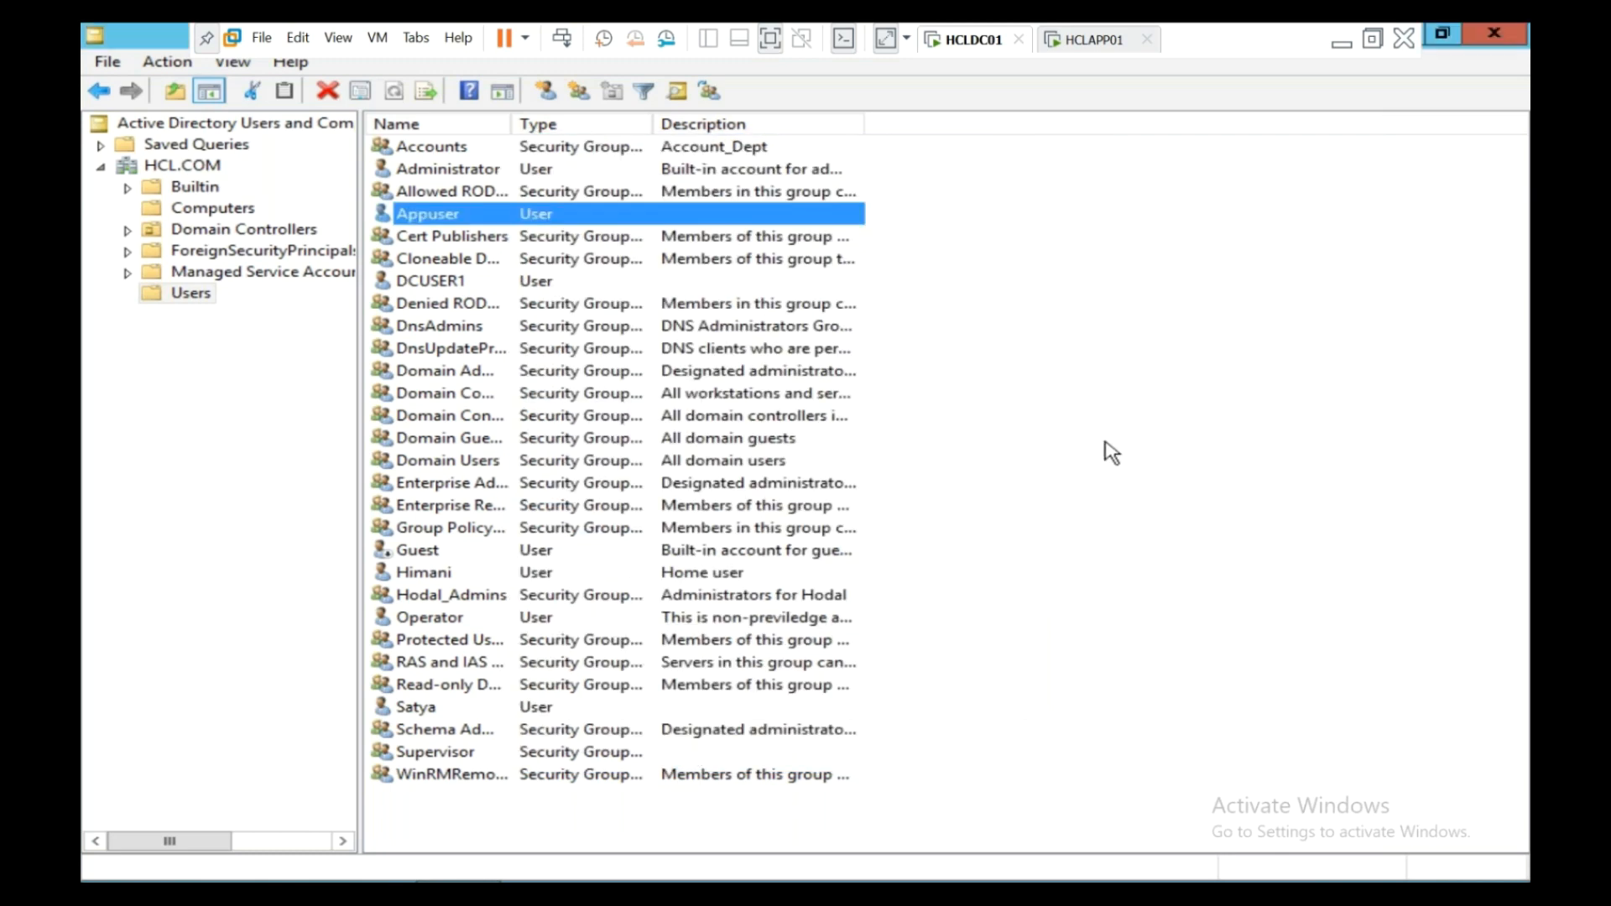
- On HCLAPP01, get past the lock screen and open the Other user sign-in form
{"action": "left_click", "coordinate": [1082, 44]}
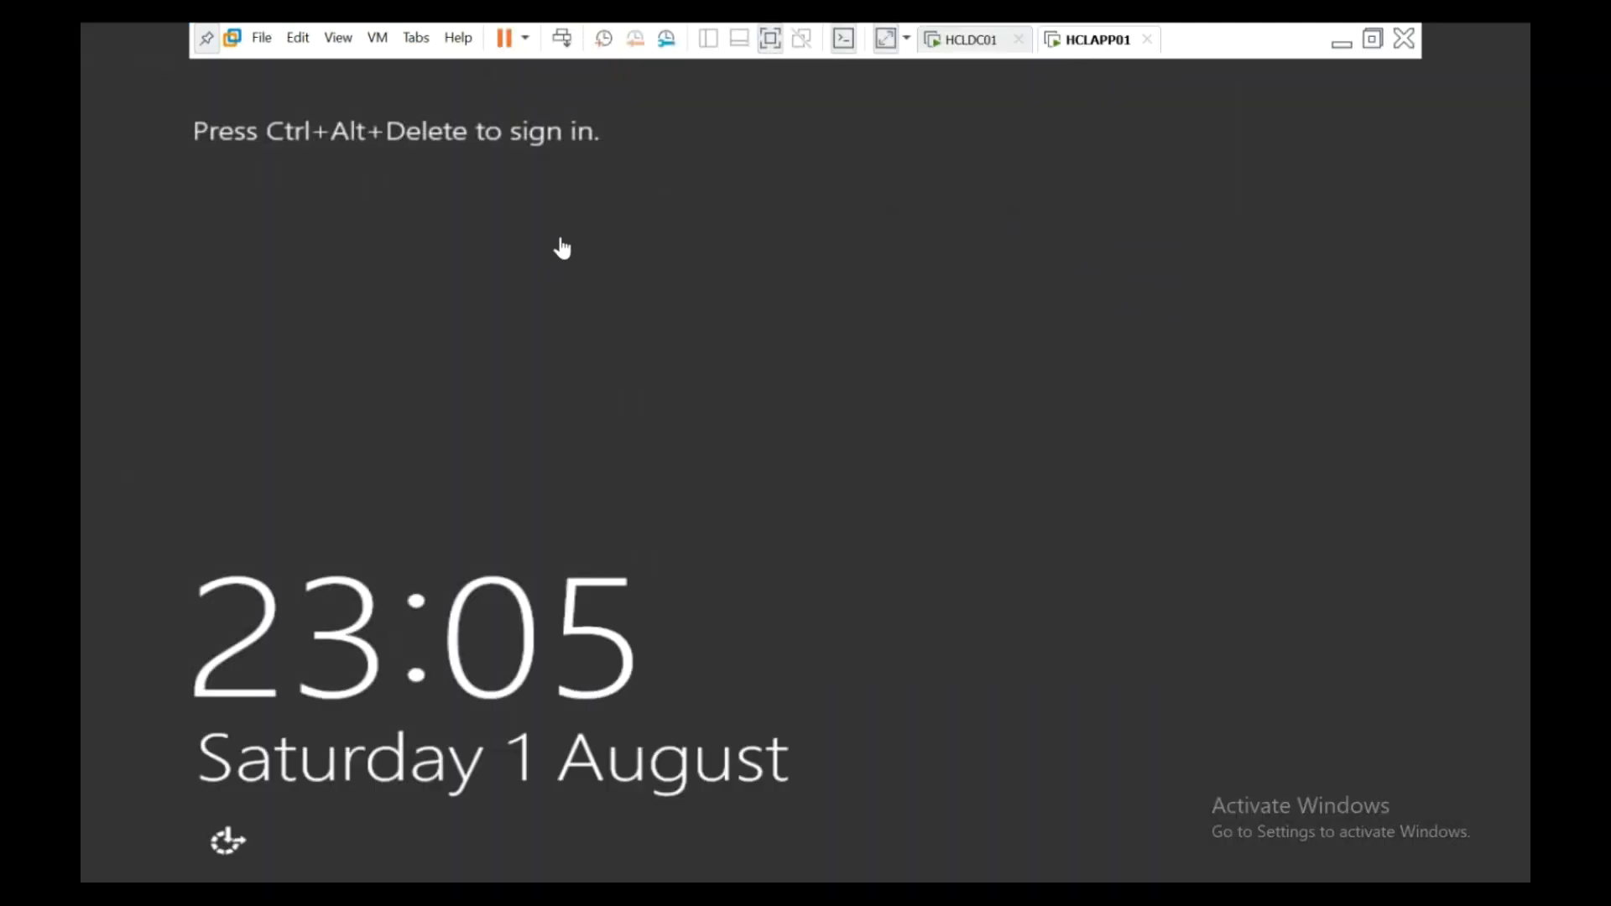
{"action": "left_click", "coordinate": [562, 38]}
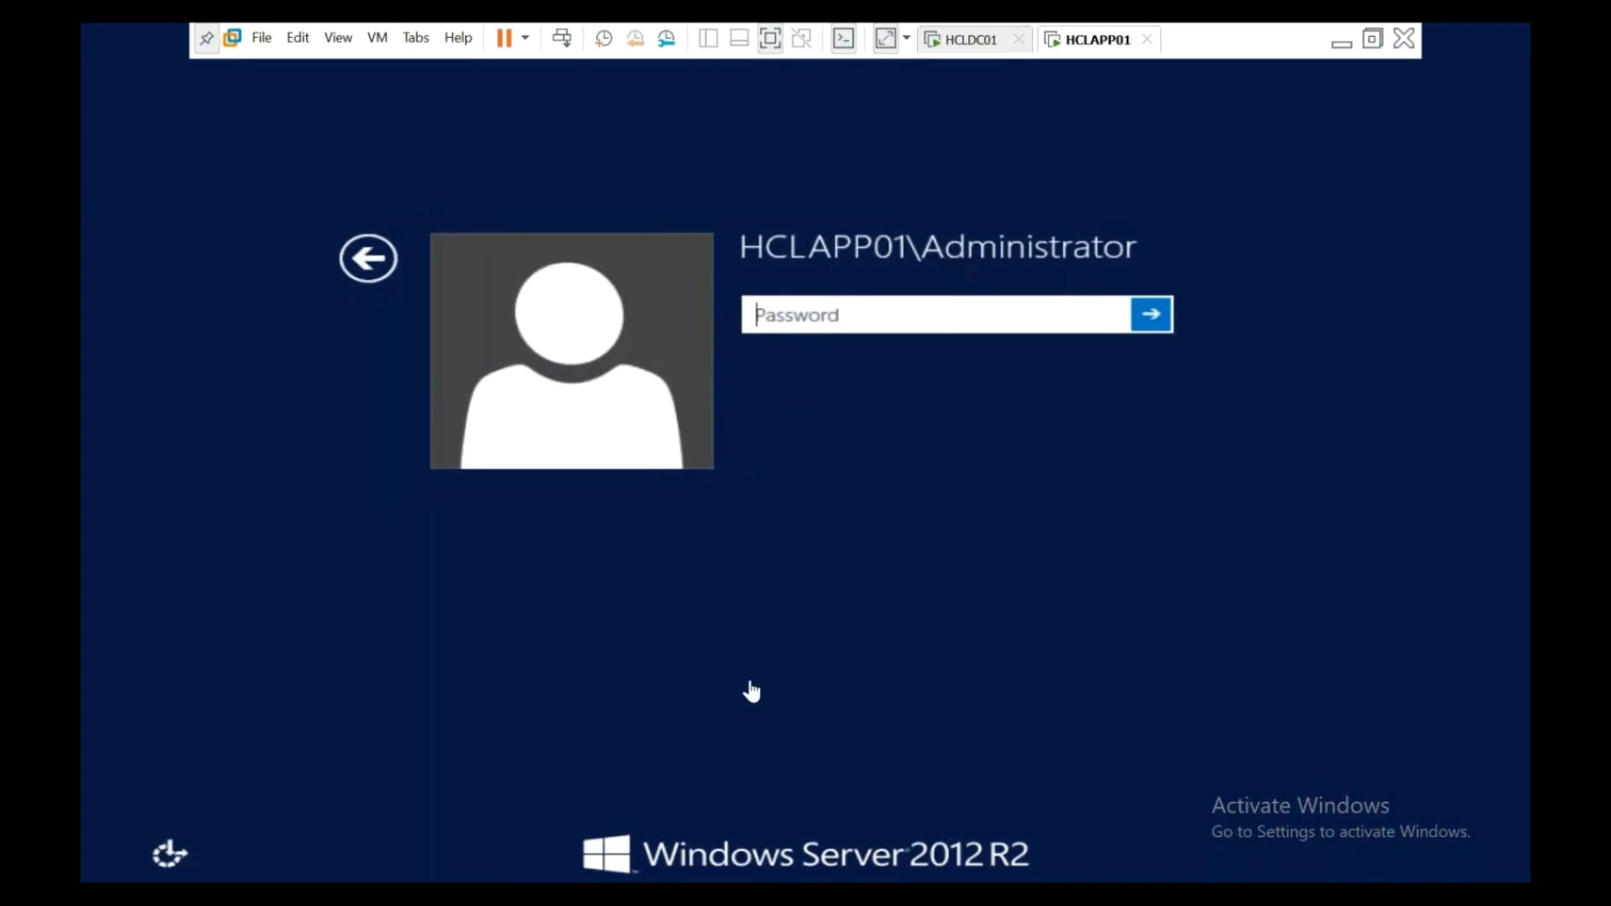
{"action": "left_click", "coordinate": [373, 259]}
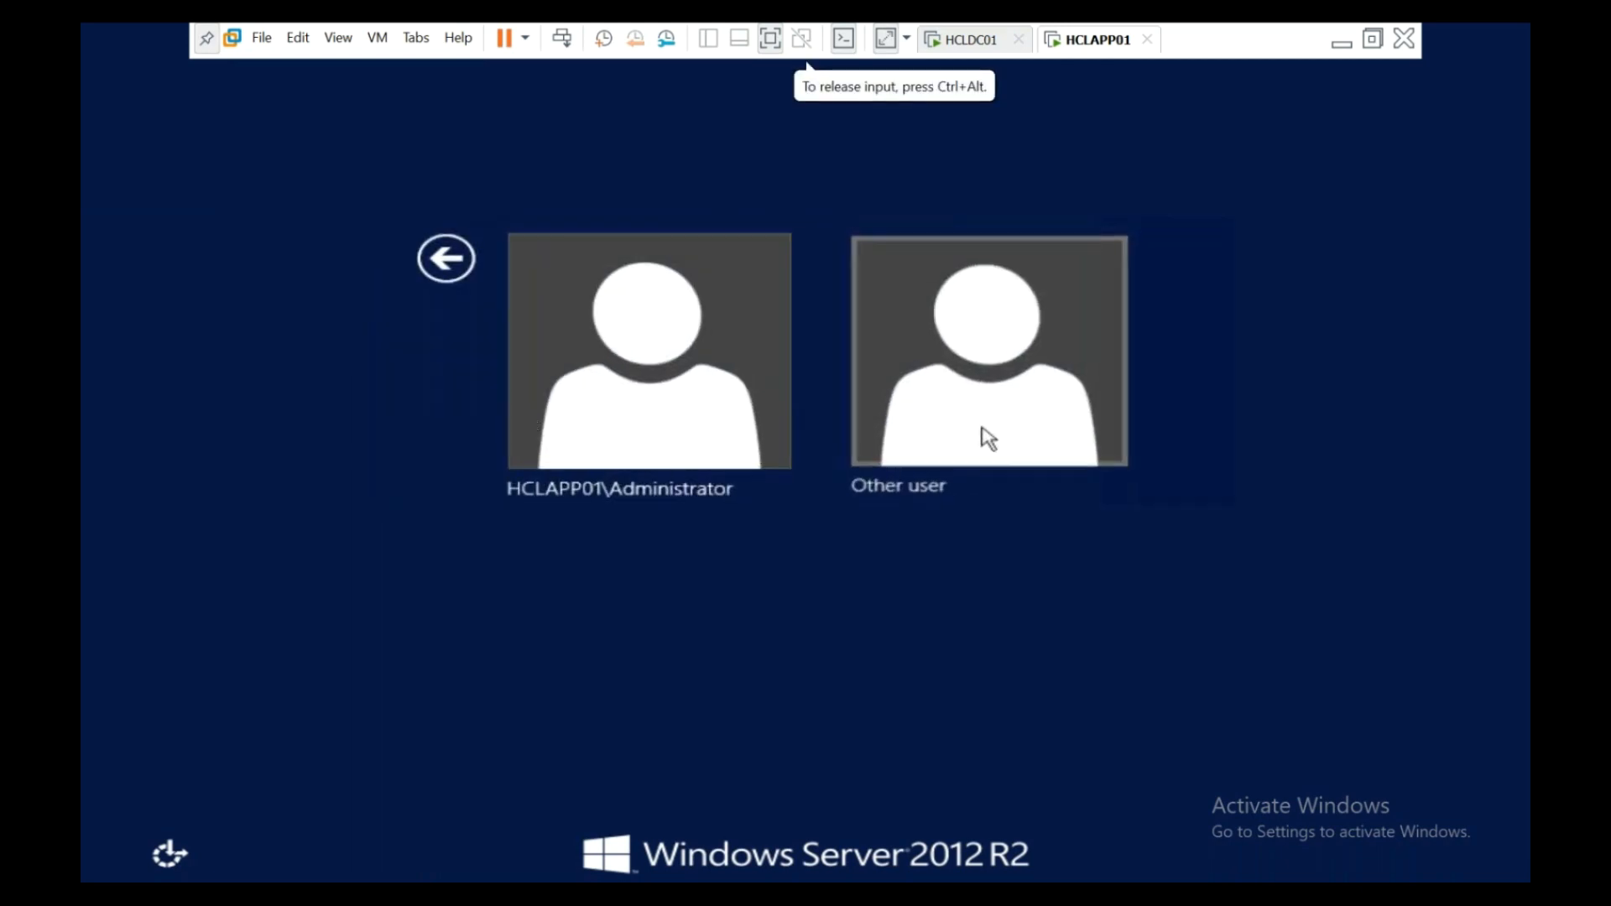
{"action": "left_click", "coordinate": [982, 436]}
{"action": "left_click", "coordinate": [356, 267]}
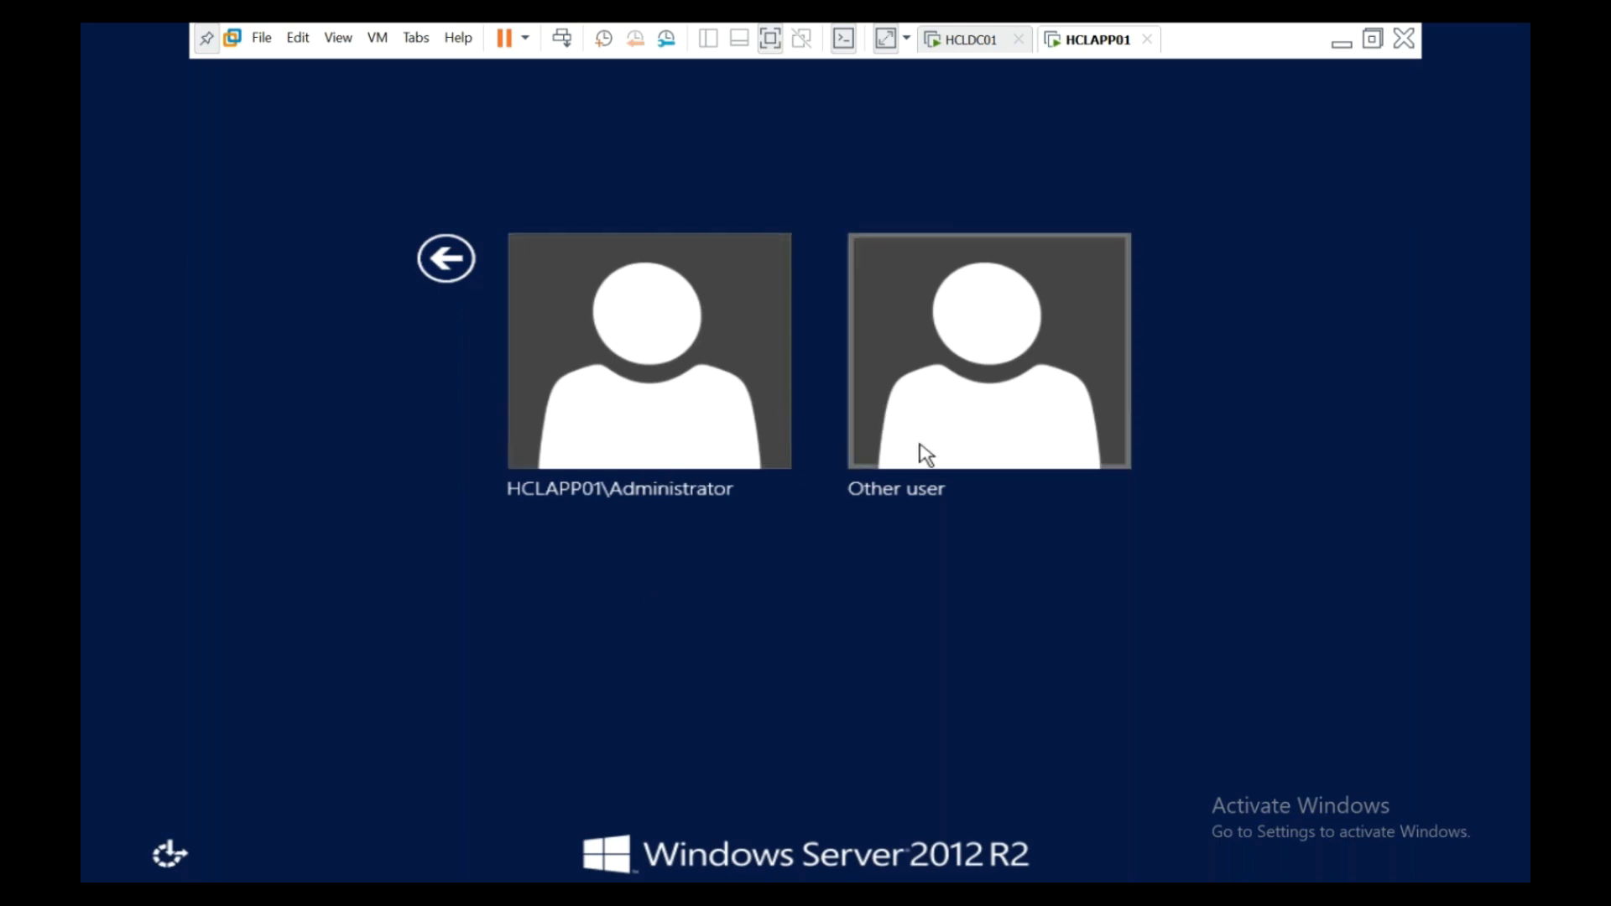
{"action": "left_click", "coordinate": [990, 420]}
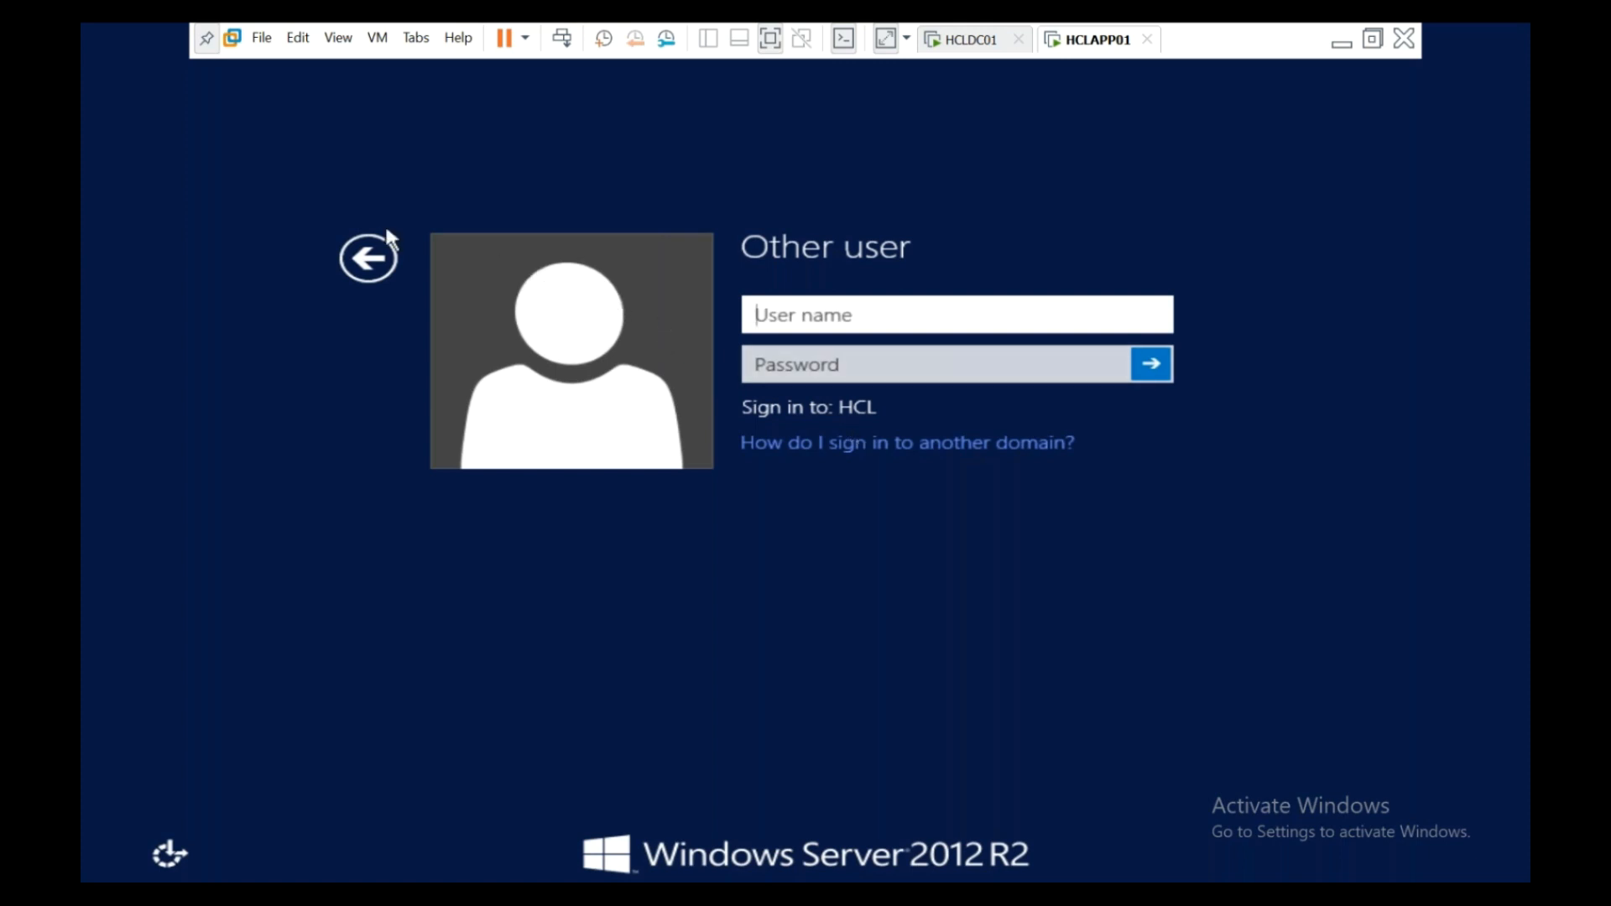
{"action": "left_click", "coordinate": [370, 261]}
{"action": "left_click", "coordinate": [587, 402]}
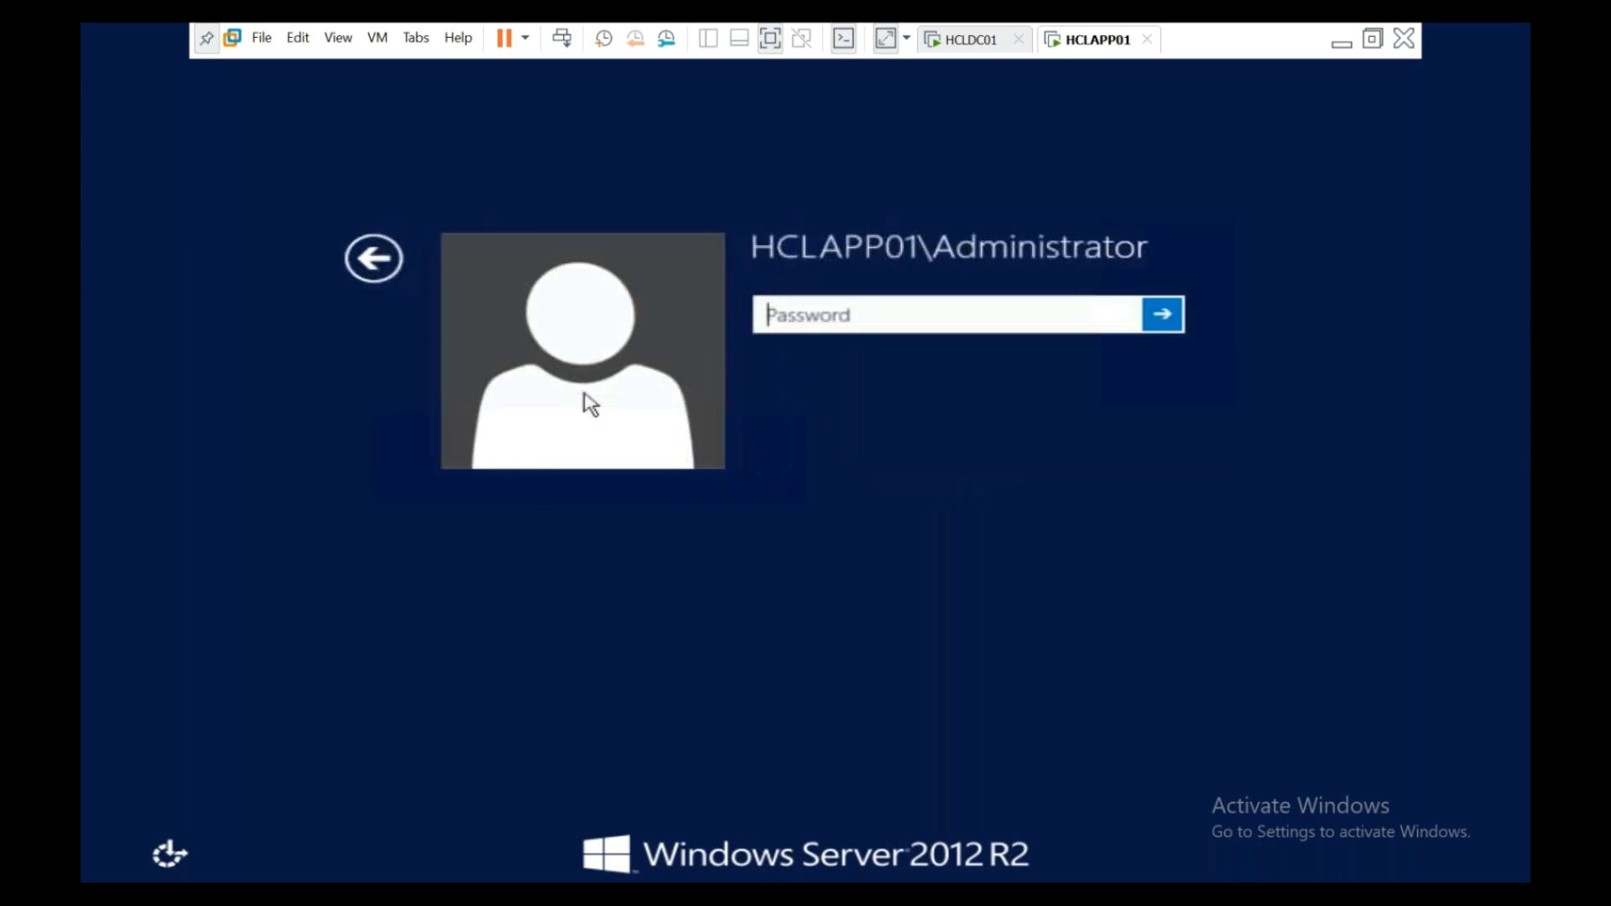
{"action": "left_click", "coordinate": [909, 240]}
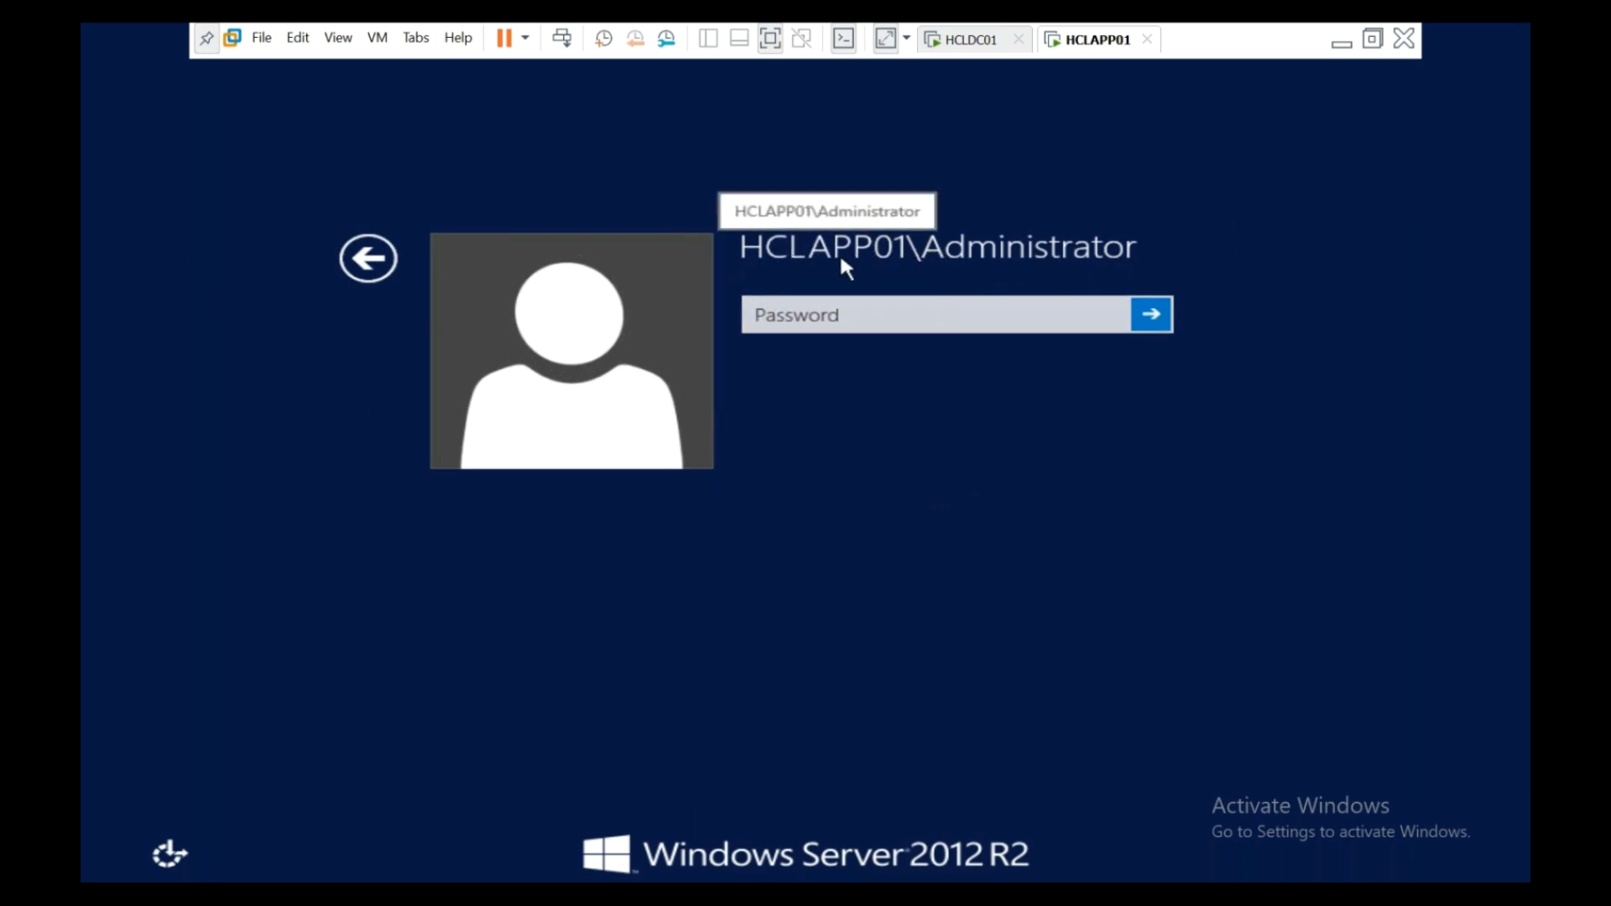
{"action": "left_click", "coordinate": [369, 259]}
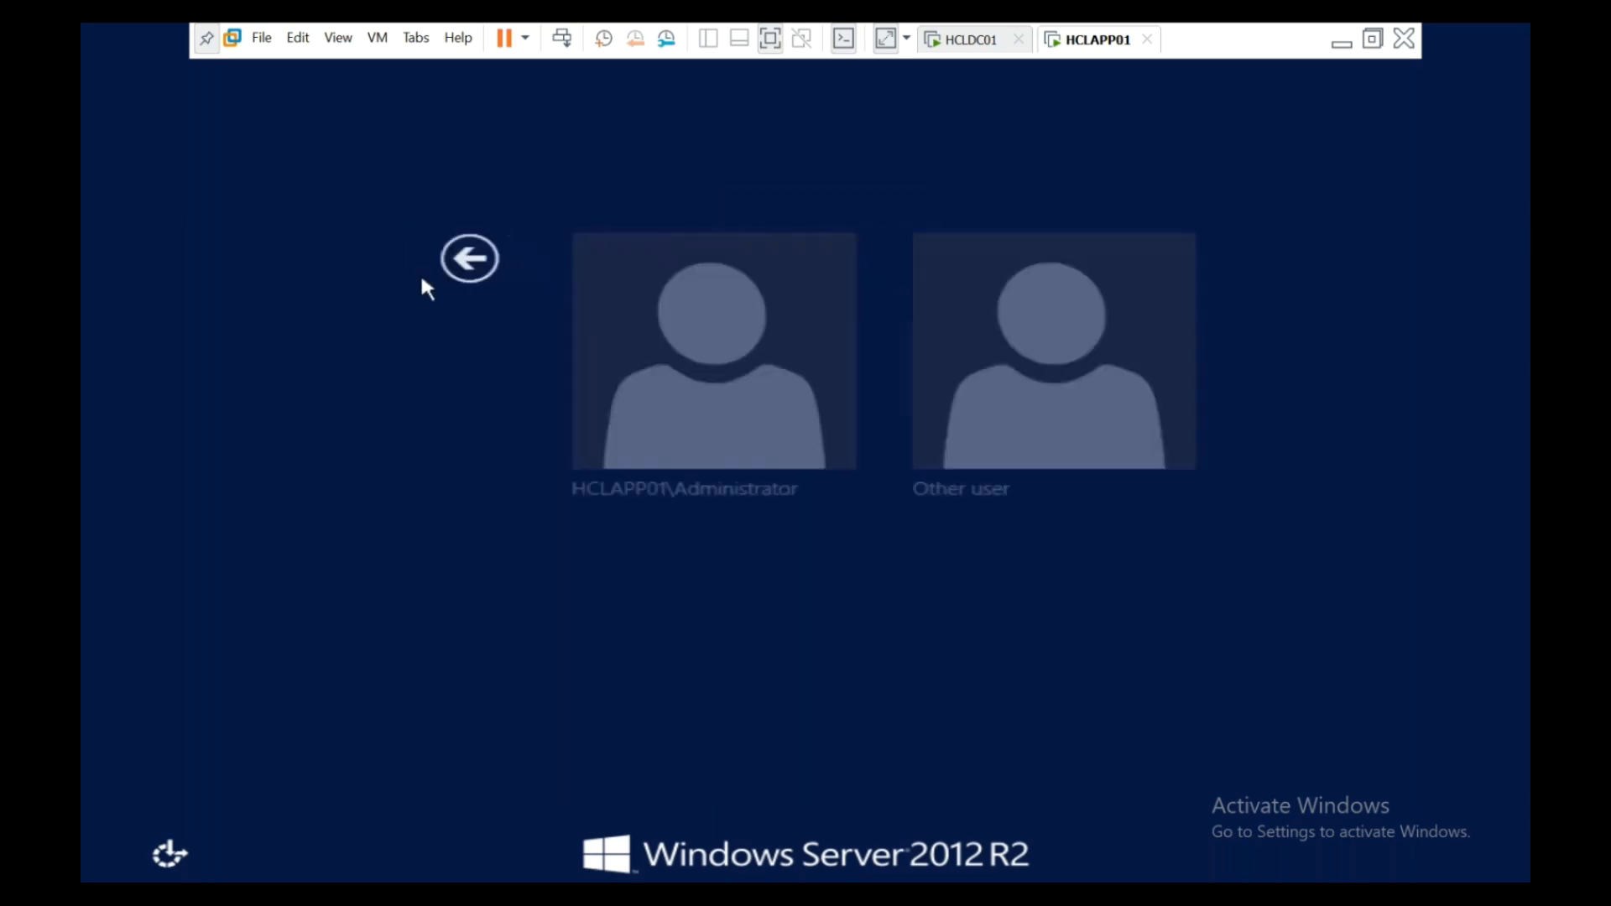
{"action": "left_click", "coordinate": [909, 406]}
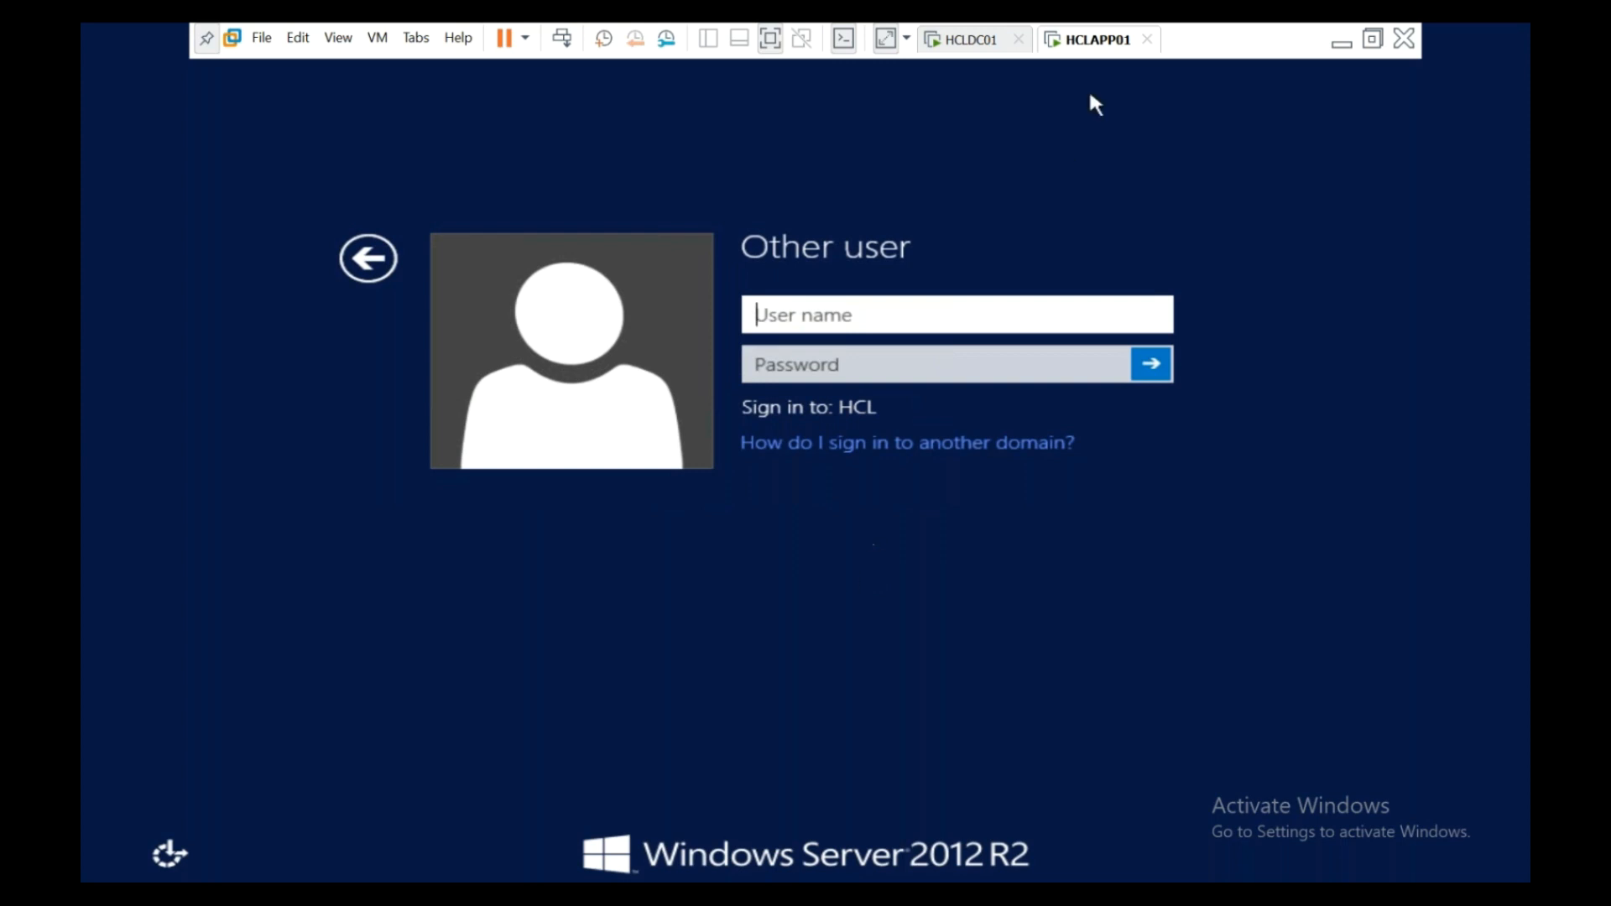
- Sign in to HCLAPP01 as appuser1, retrying after the incorrect password error
{"action": "type", "text": "appuser1"}
{"action": "key", "text": "Tab"}
{"action": "type", "text": "•••••••••••••"}
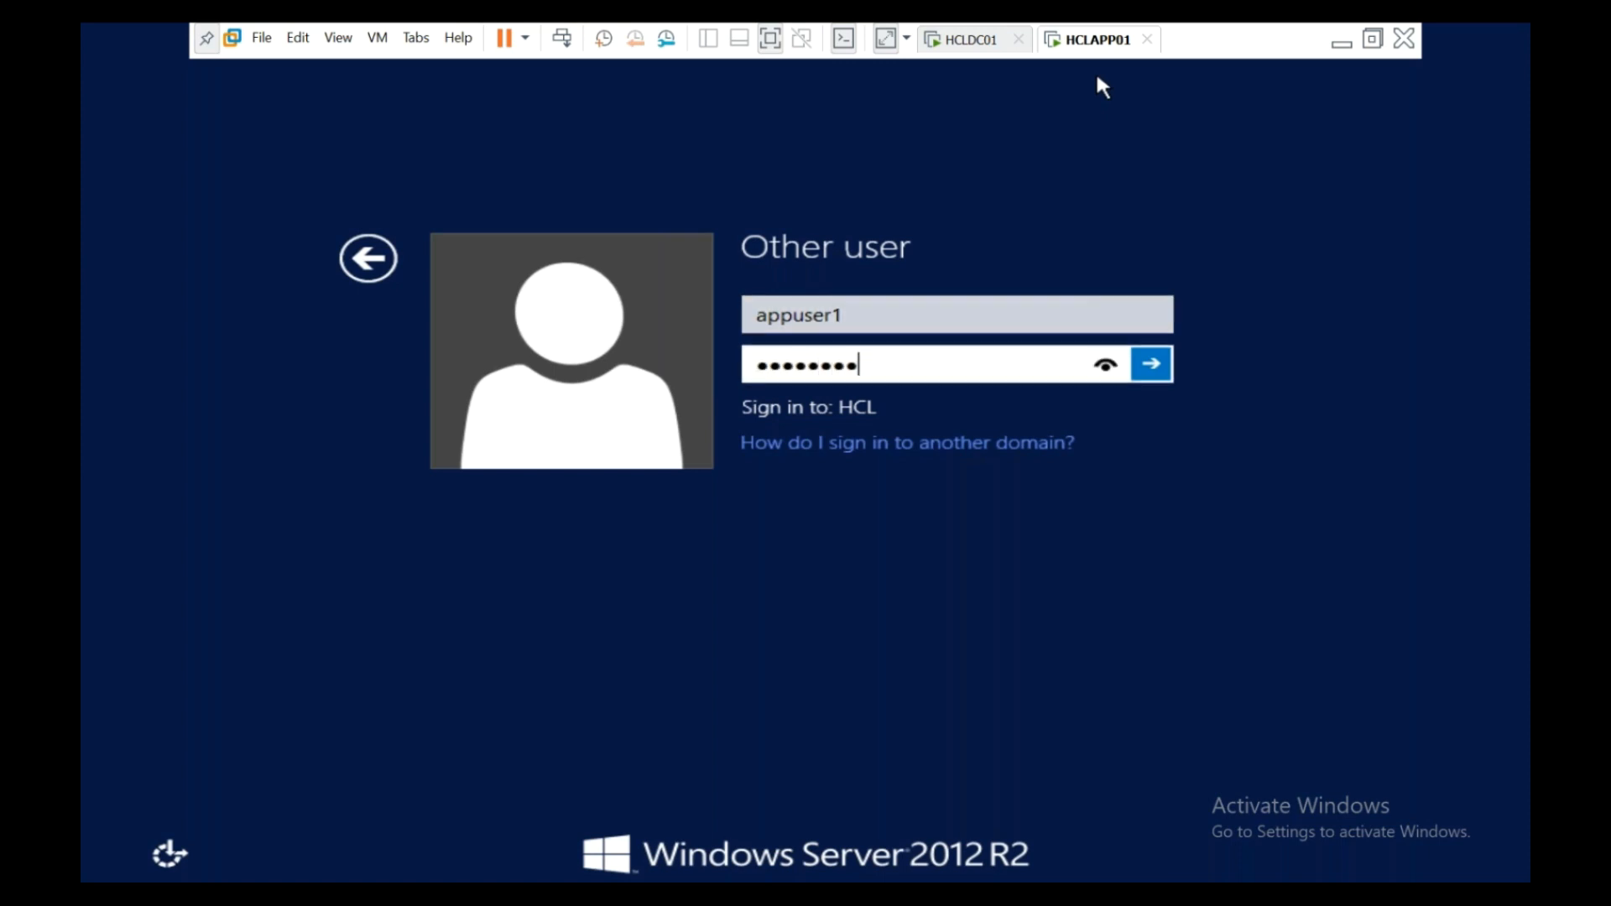
{"action": "key", "text": "Return"}
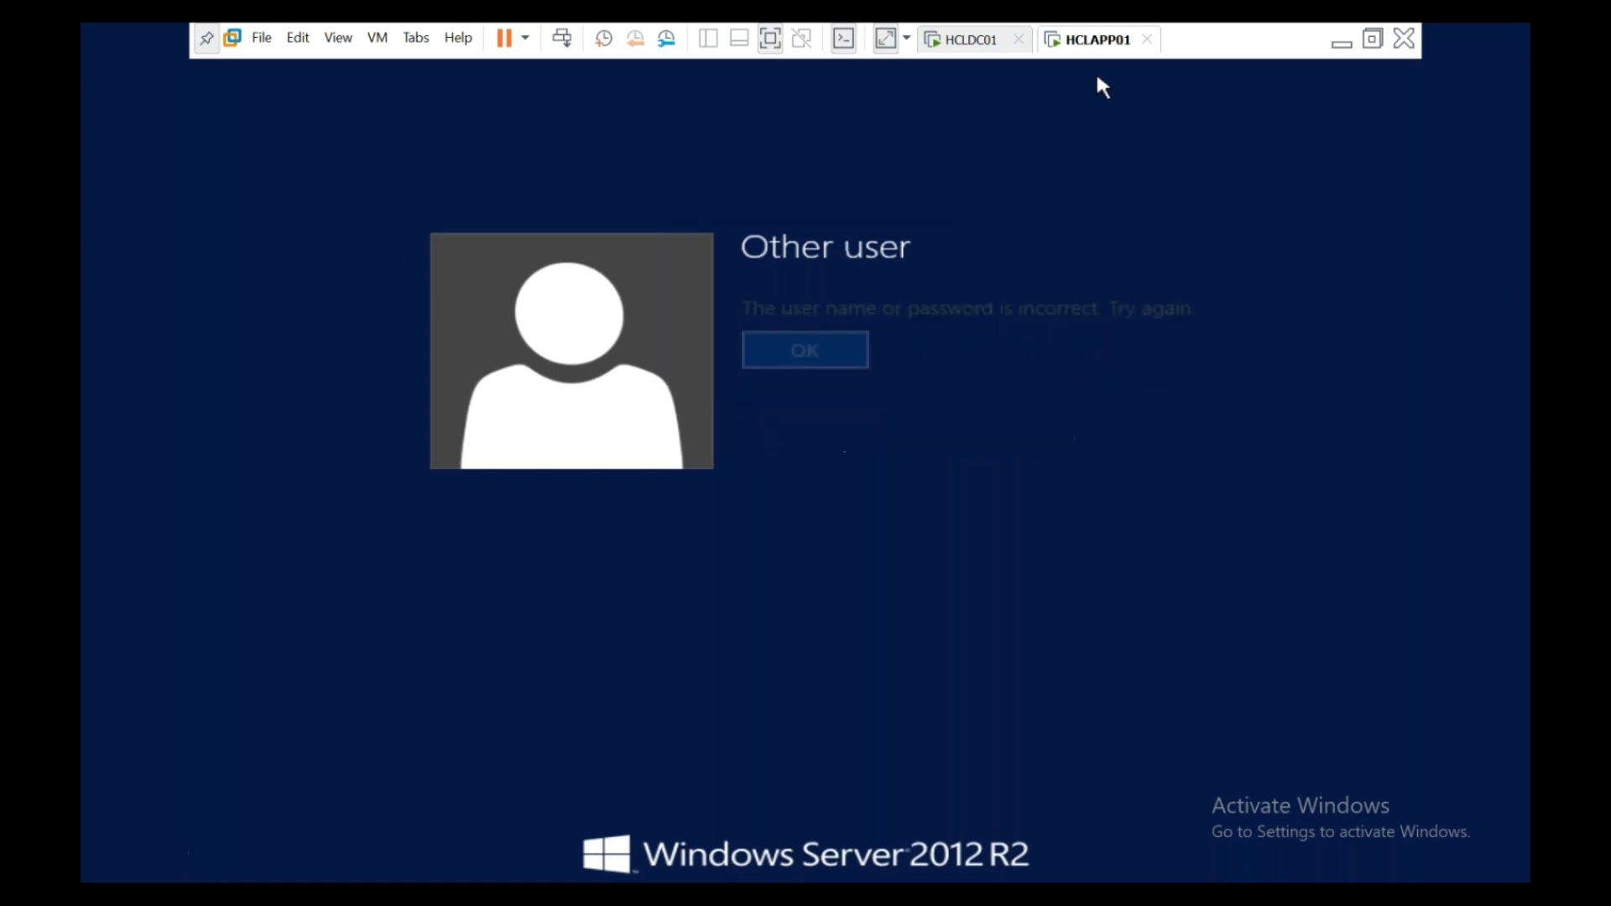
{"action": "key", "text": "Return"}
{"action": "type", "text": "••••••••••••••"}
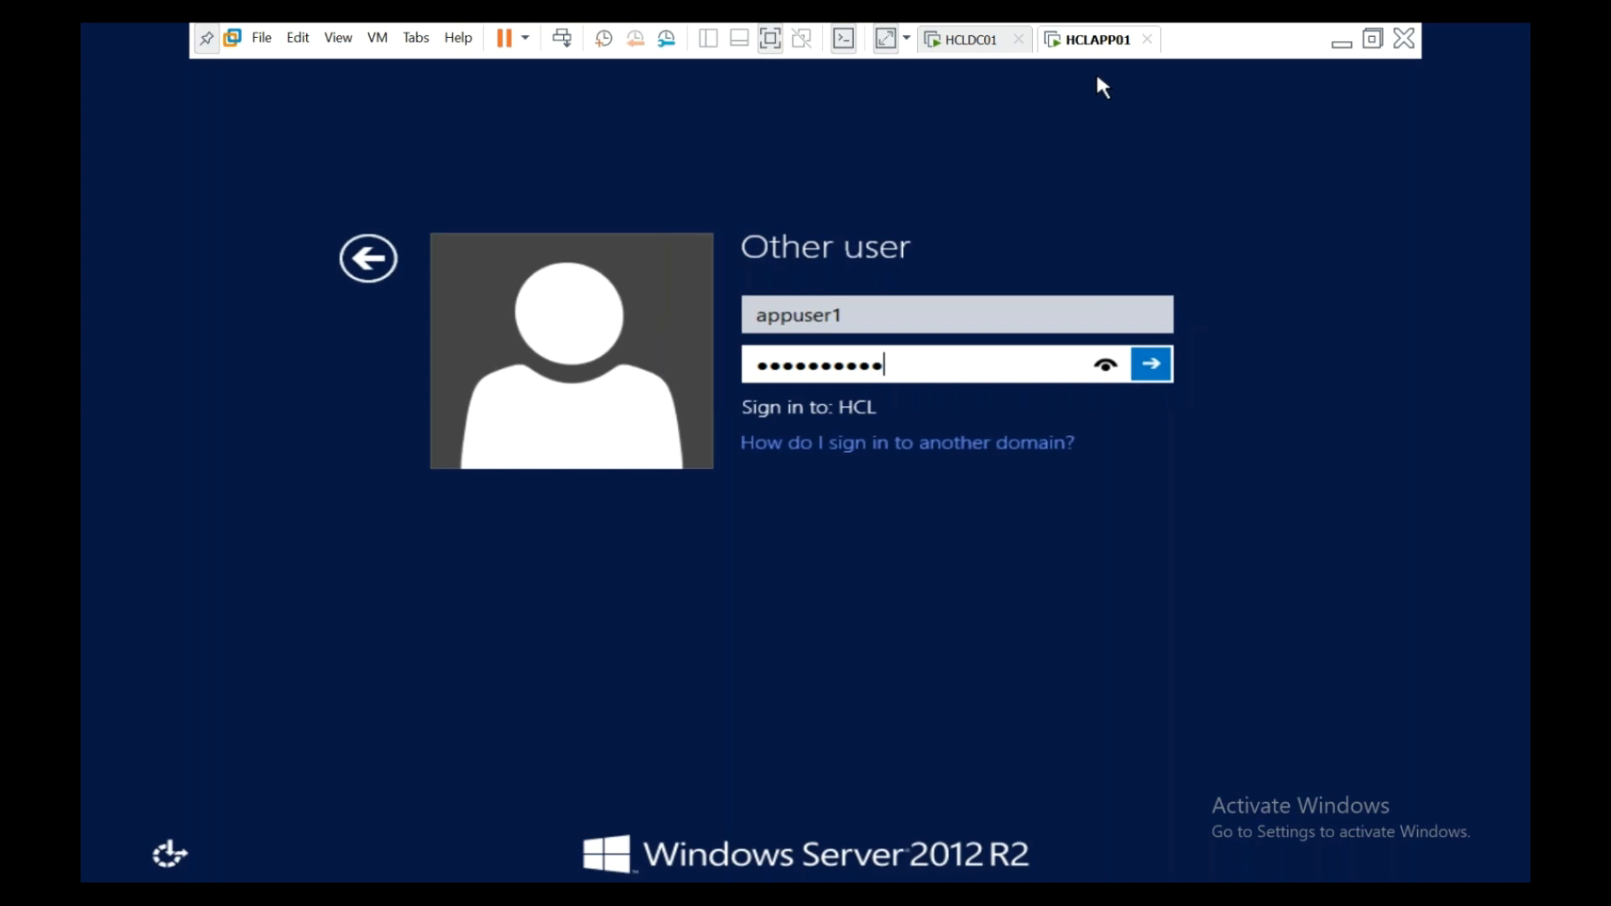
{"action": "key", "text": "Return"}
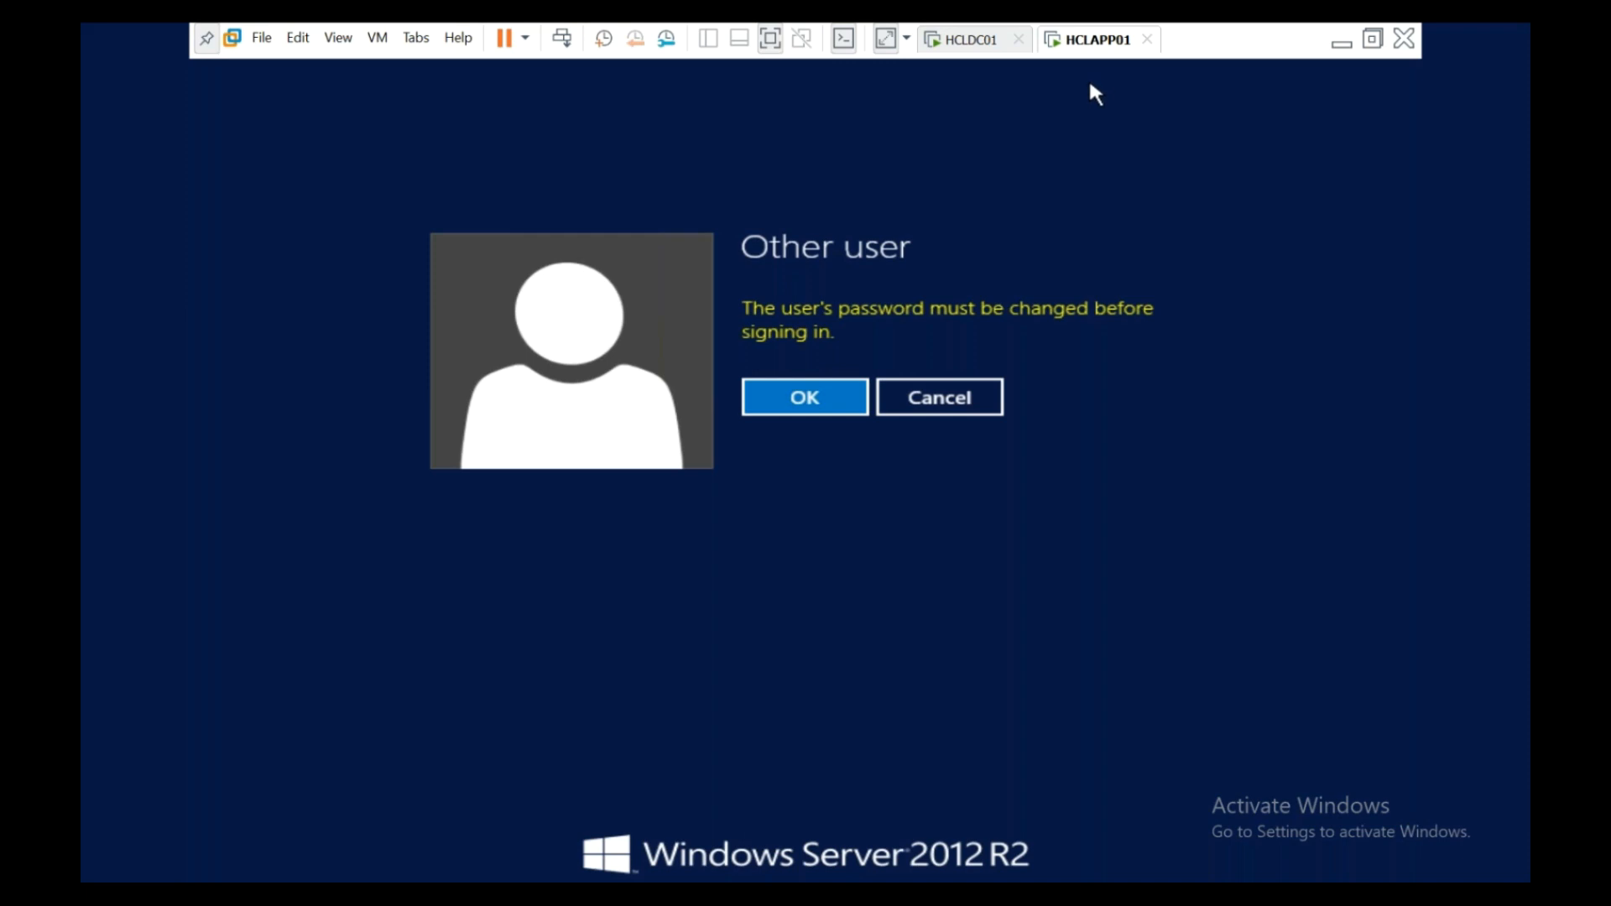
- Enter and confirm the required new password, then continue to the desktop
{"action": "left_click", "coordinate": [802, 408]}
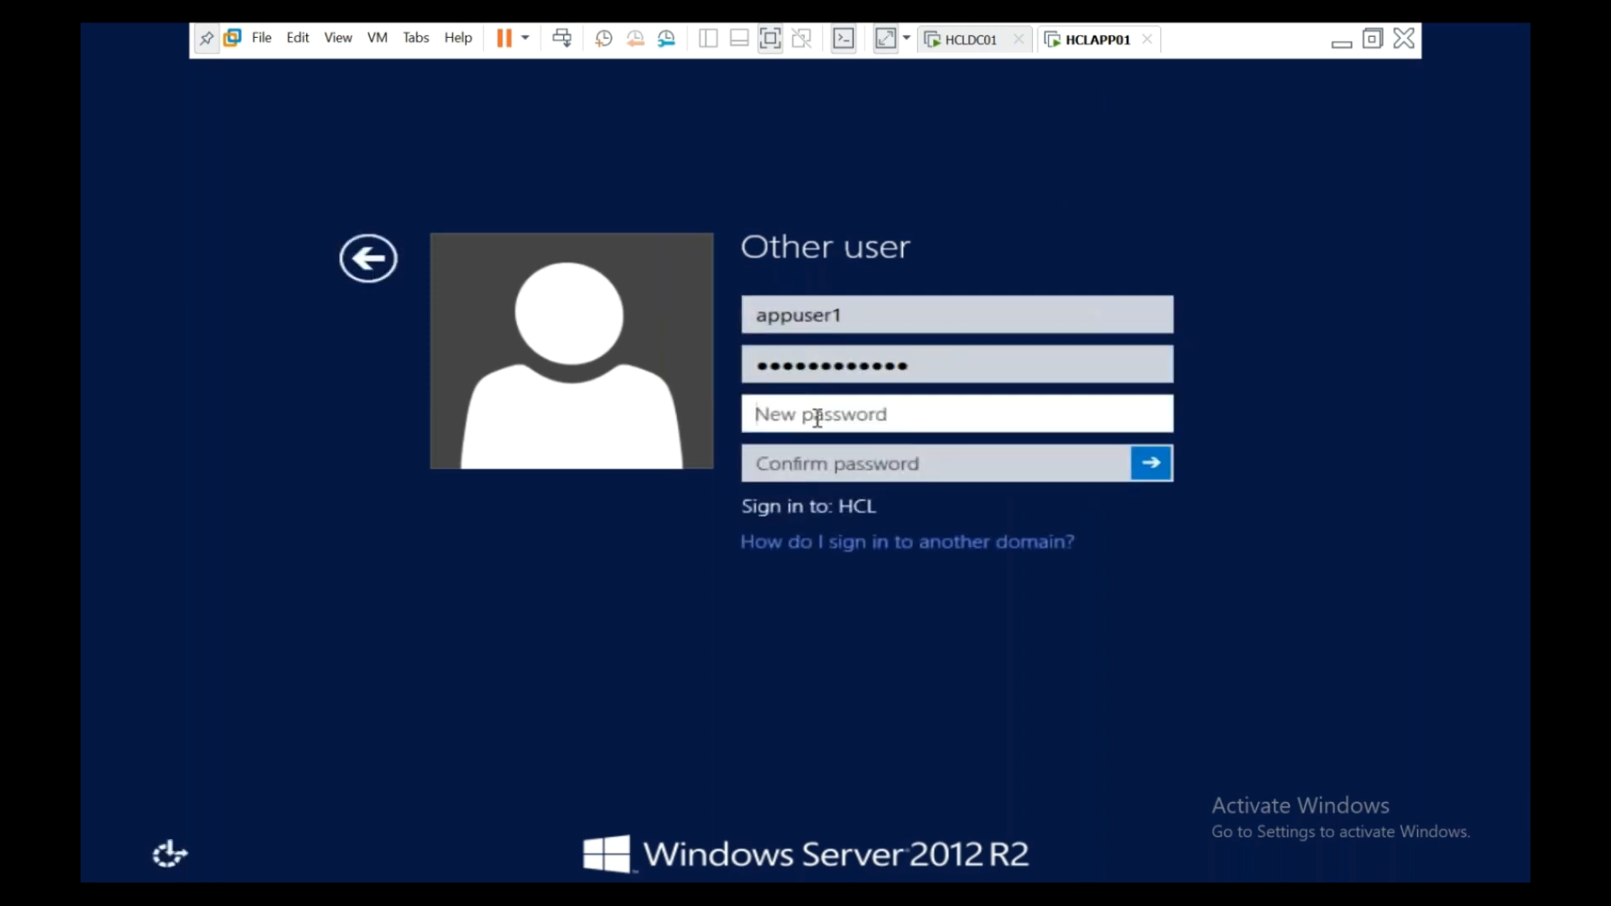
{"action": "type", "text": "***********"}
{"action": "key", "text": "Tab"}
{"action": "type", "text": "**********"}
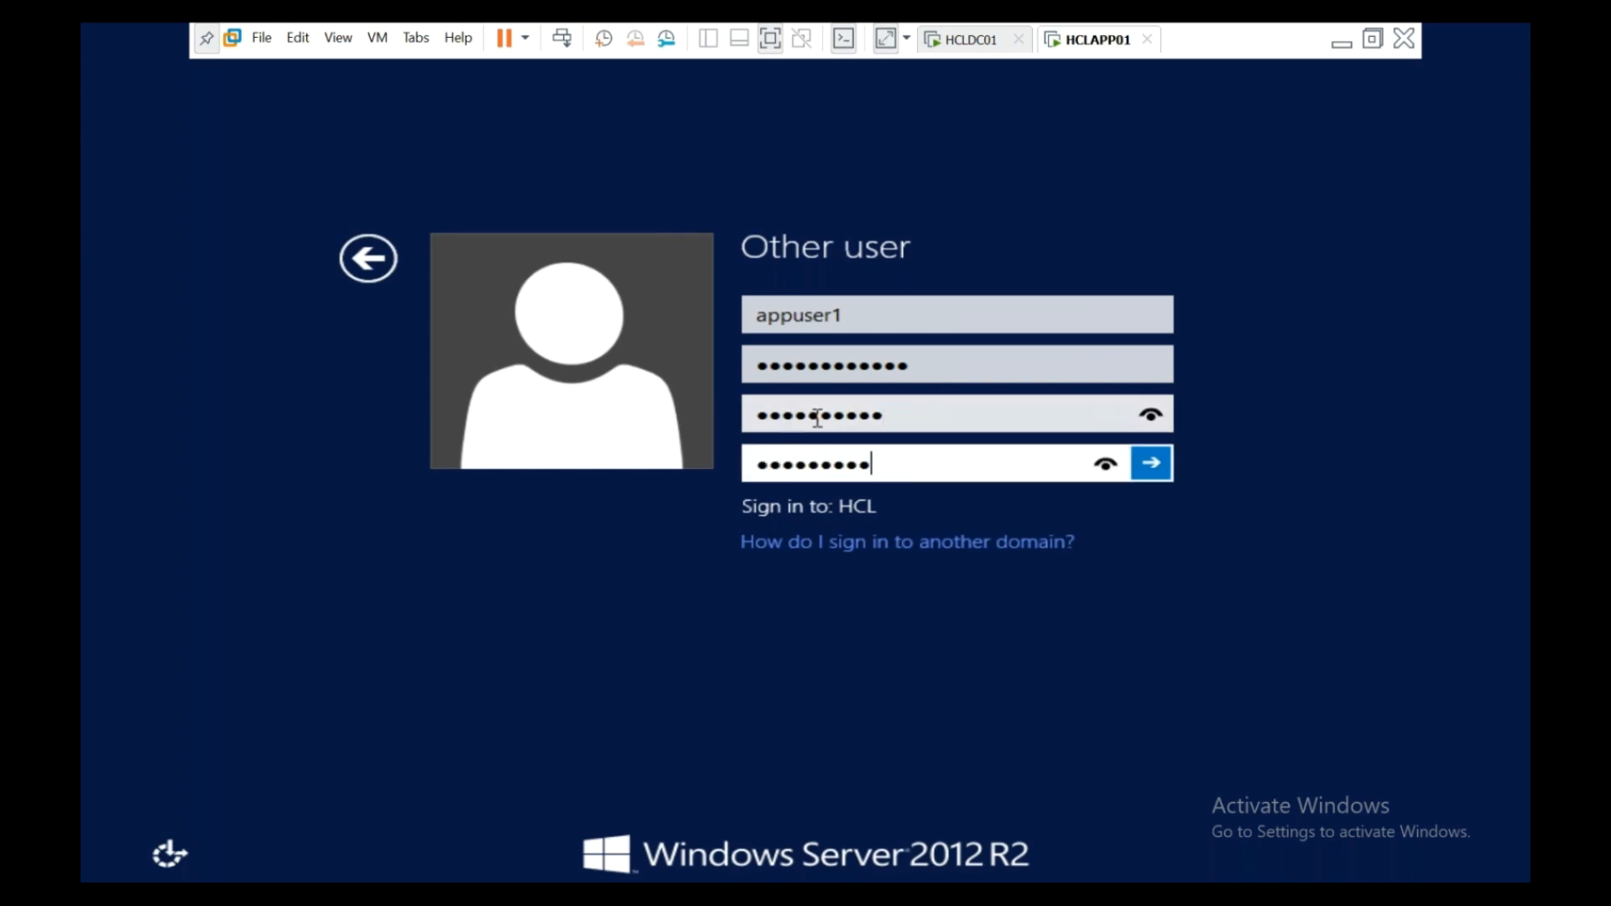
{"action": "left_click", "coordinate": [1152, 469]}
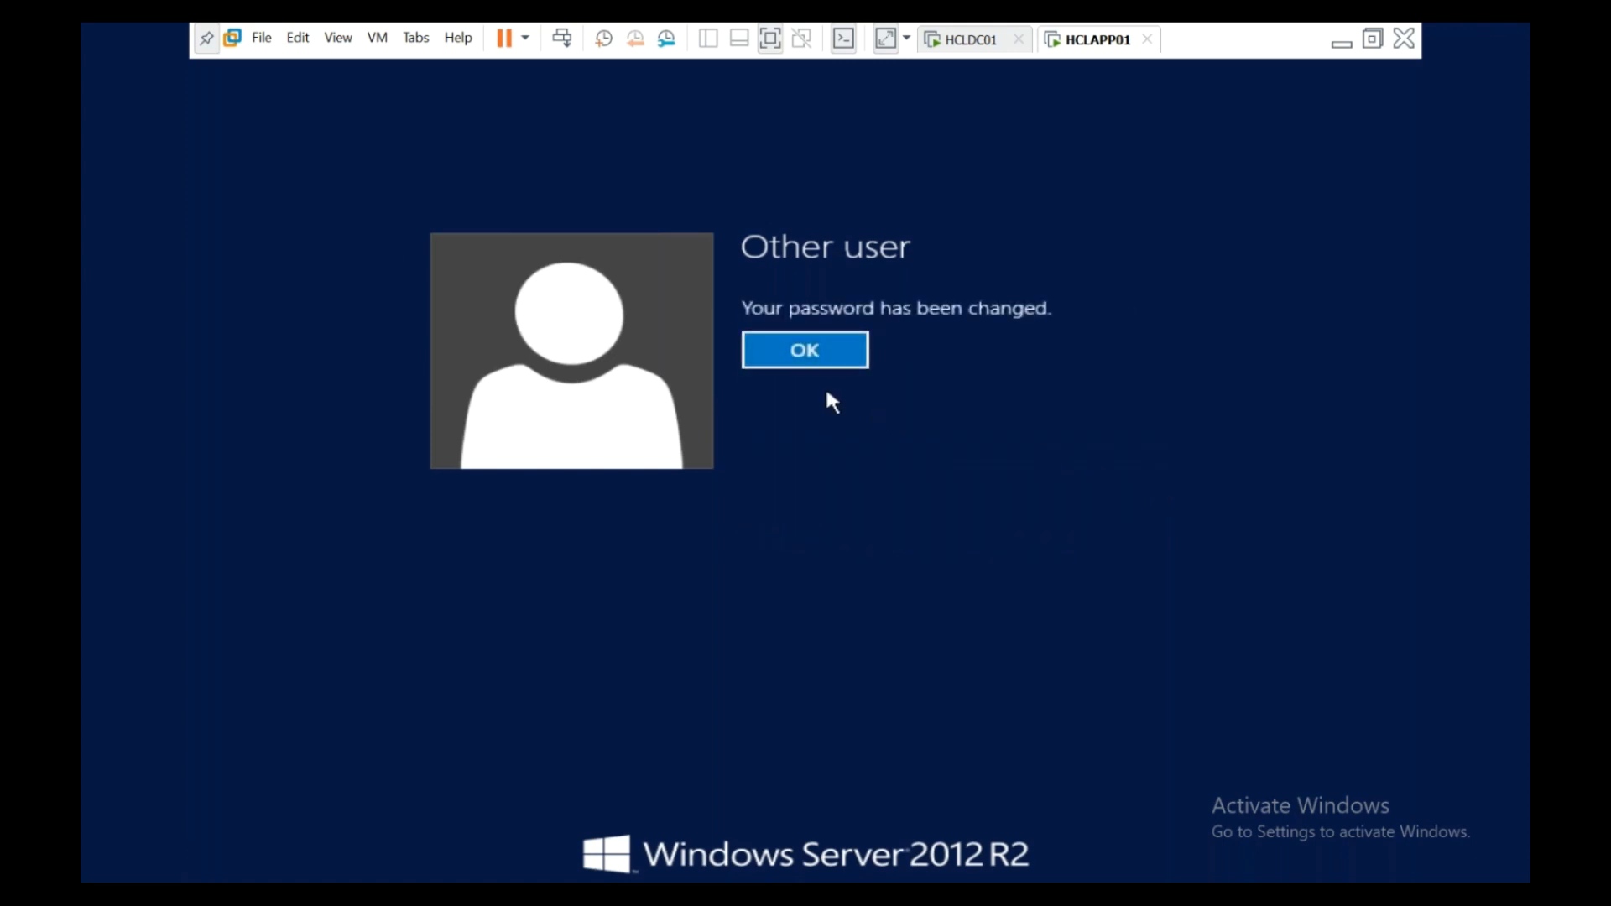
{"action": "left_click", "coordinate": [802, 361]}
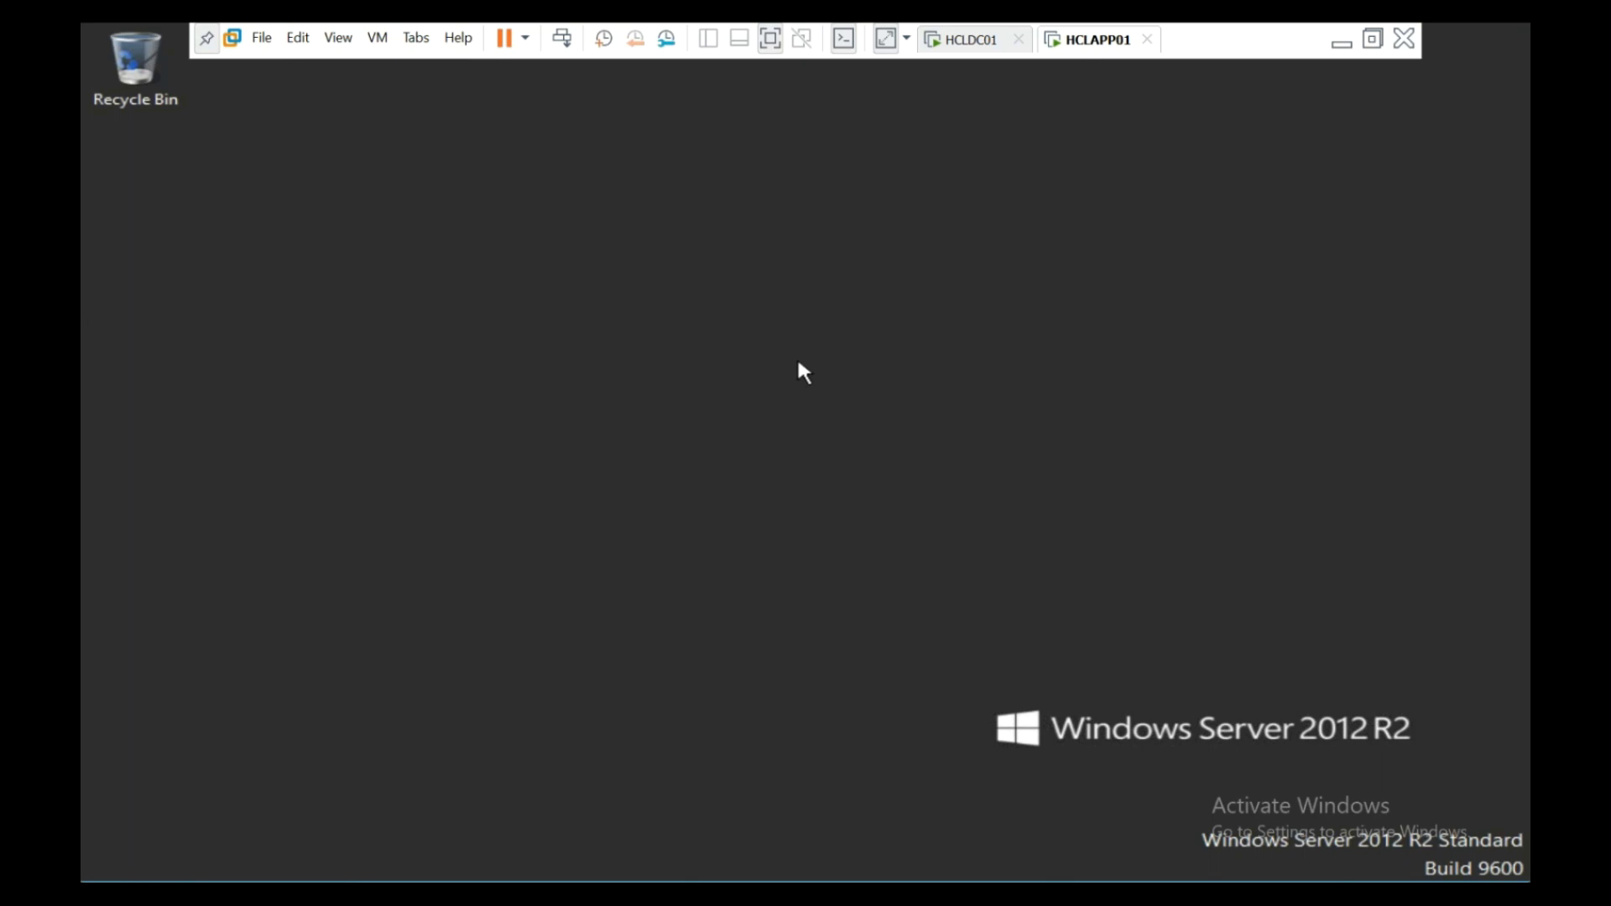
- Launch Windows PowerShell from the taskbar and start a cmd prompt in it
{"action": "right_click", "coordinate": [269, 879]}
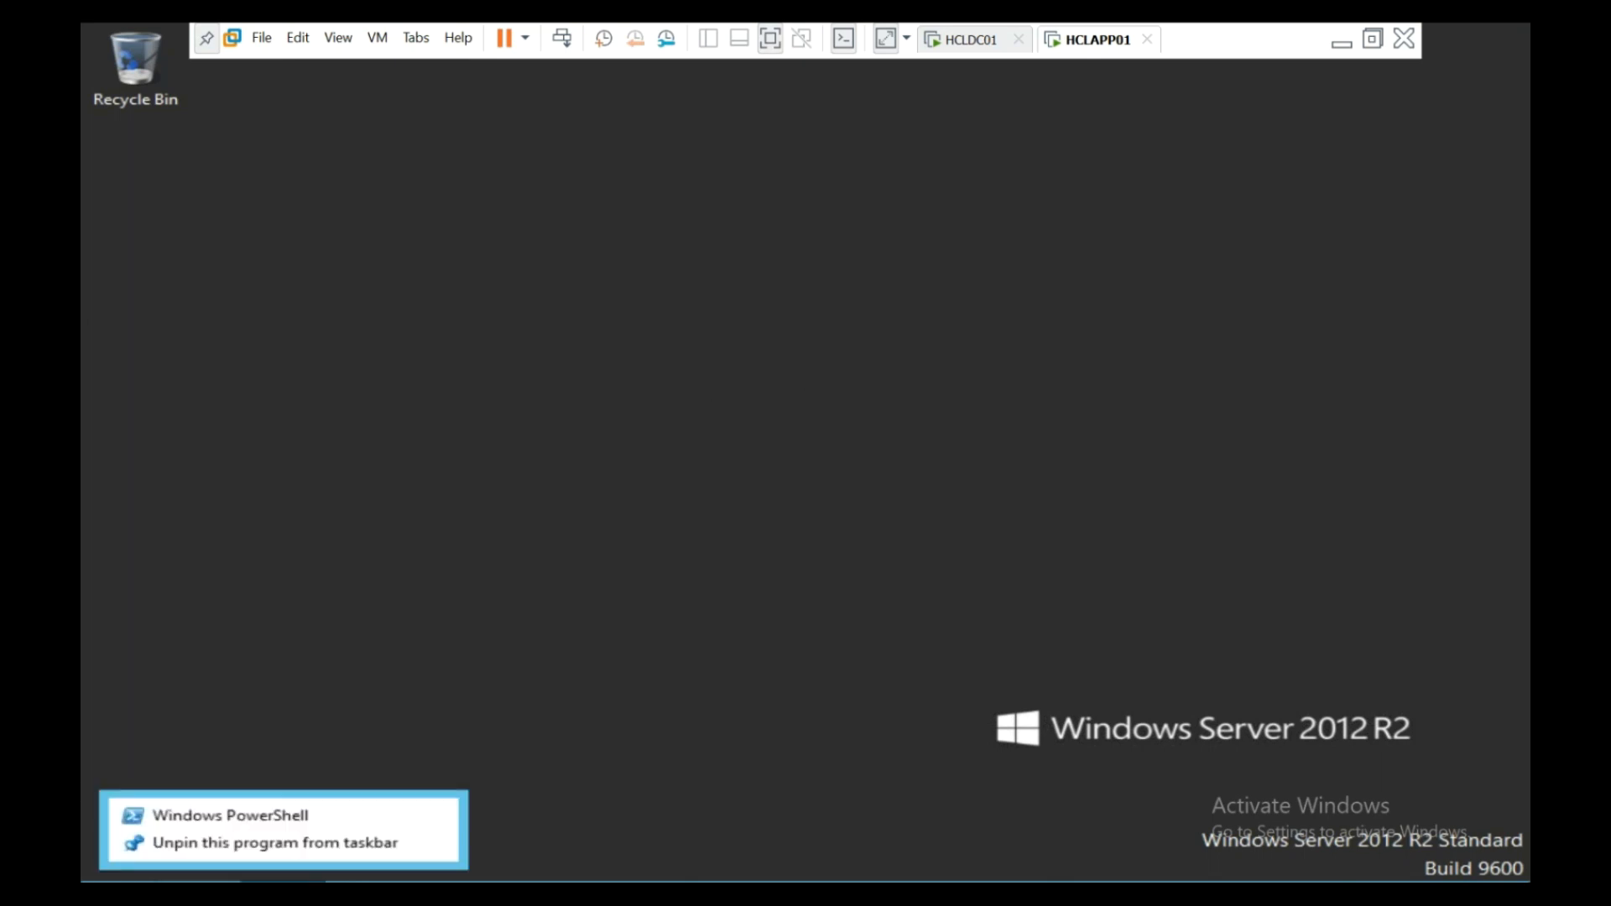
{"action": "left_click", "coordinate": [267, 816]}
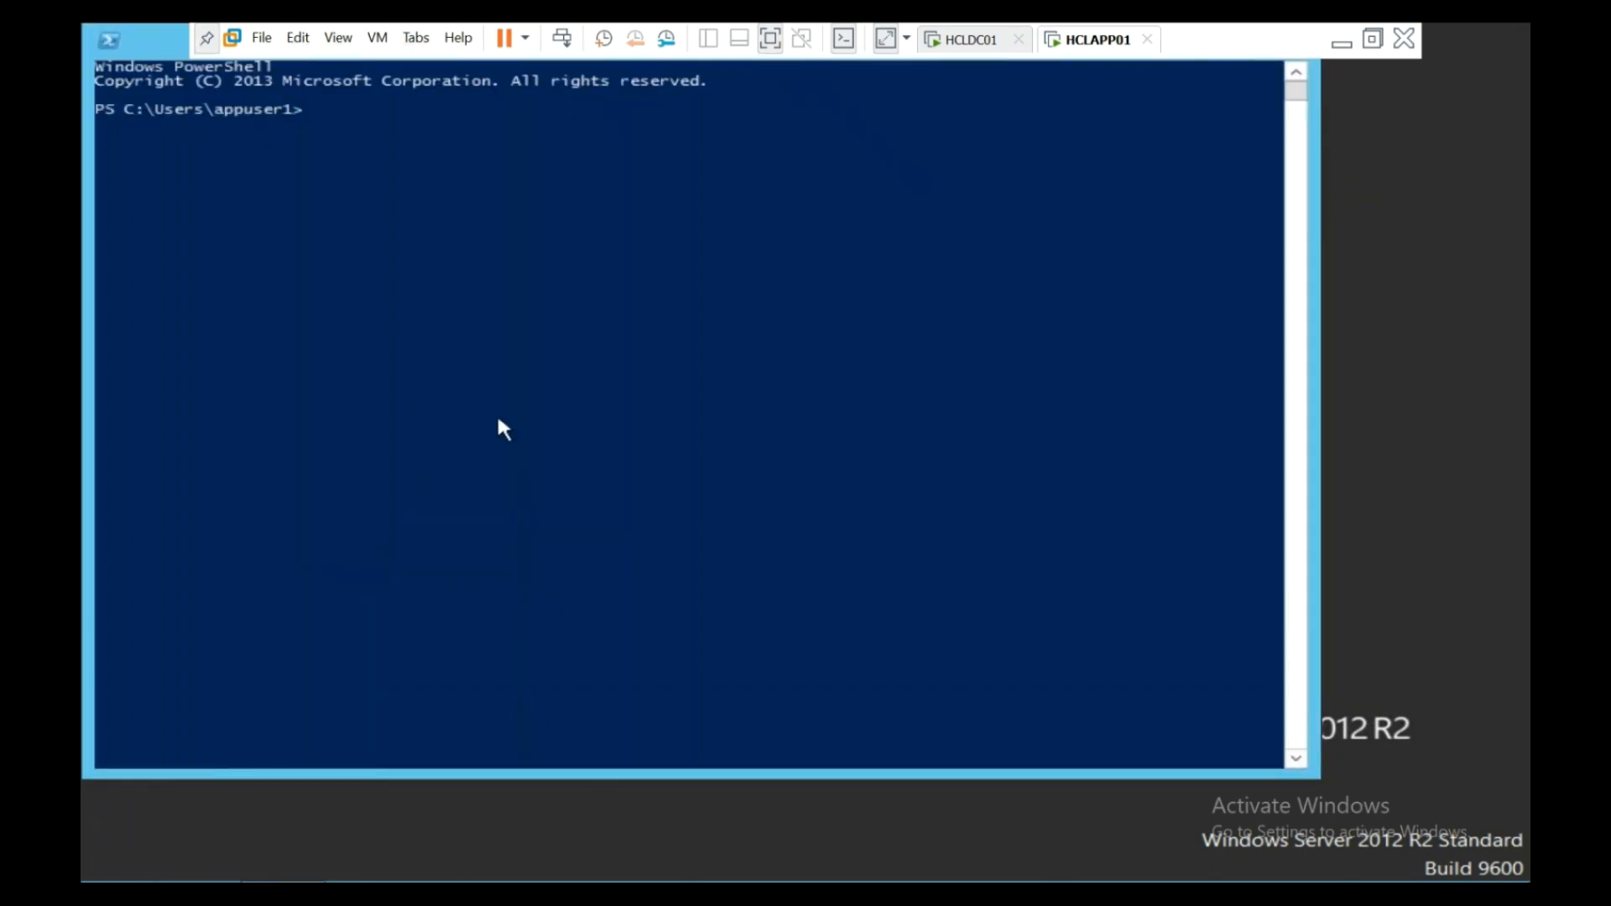
{"action": "type", "text": "cmd"}
{"action": "key", "text": "Return"}
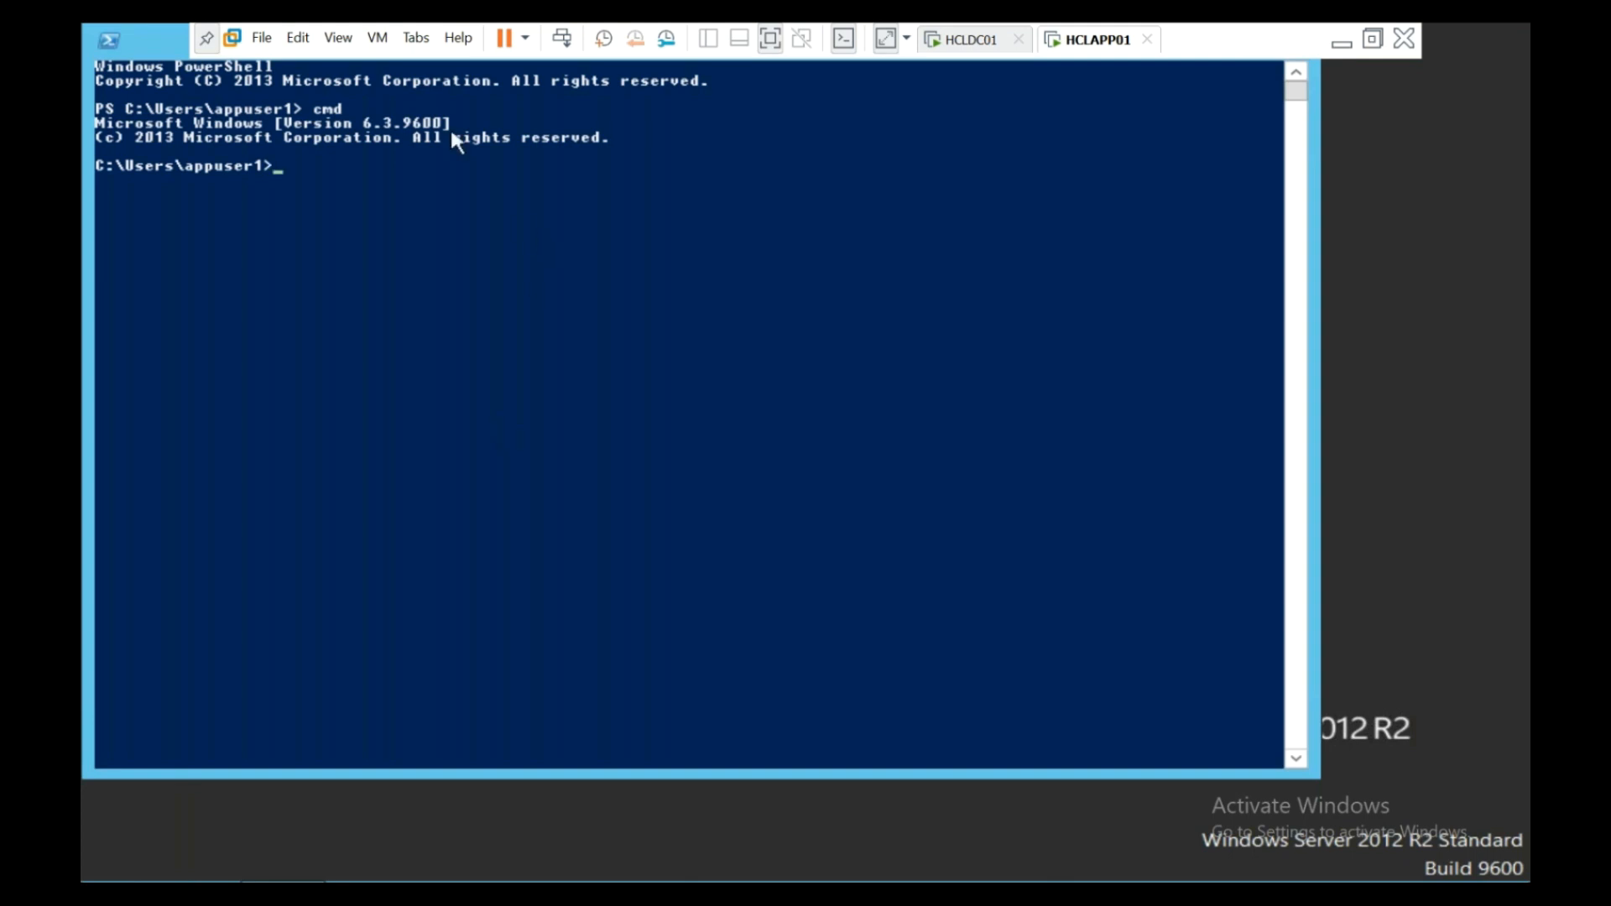
- Run whoami and highlight the HCL domain and Appuser name in the output
{"action": "left_click_drag", "start_coordinate": [310, 112], "coordinate": [346, 113]}
{"action": "left_click", "coordinate": [327, 169]}
{"action": "key", "text": "Return"}
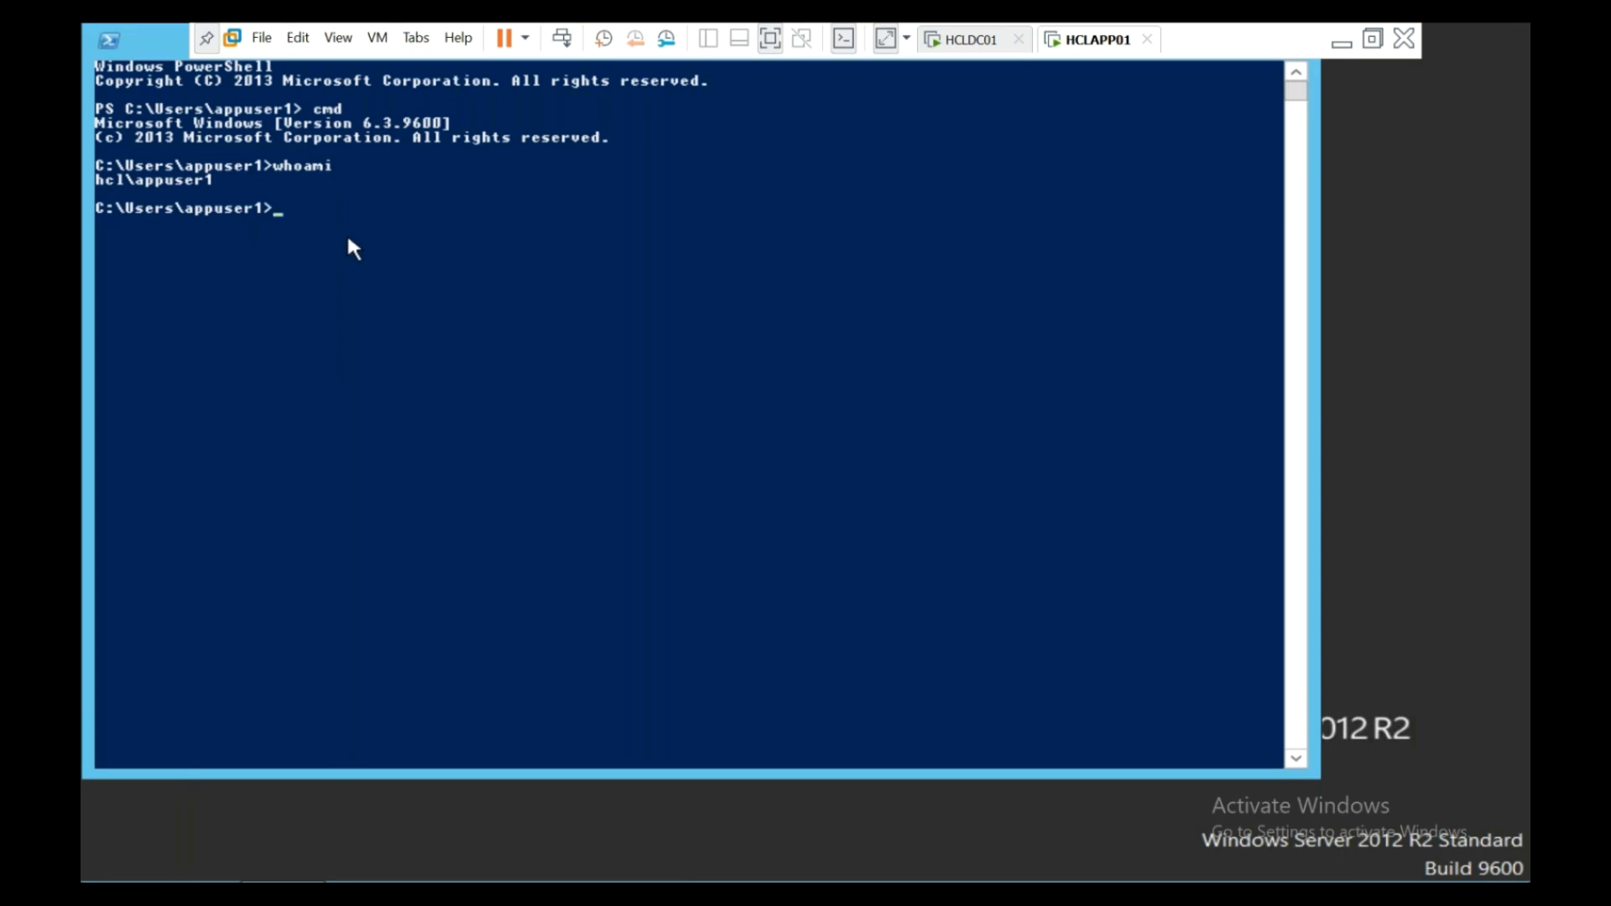
{"action": "left_click_drag", "start_coordinate": [97, 178], "coordinate": [219, 189]}
{"action": "right_click", "coordinate": [134, 183]}
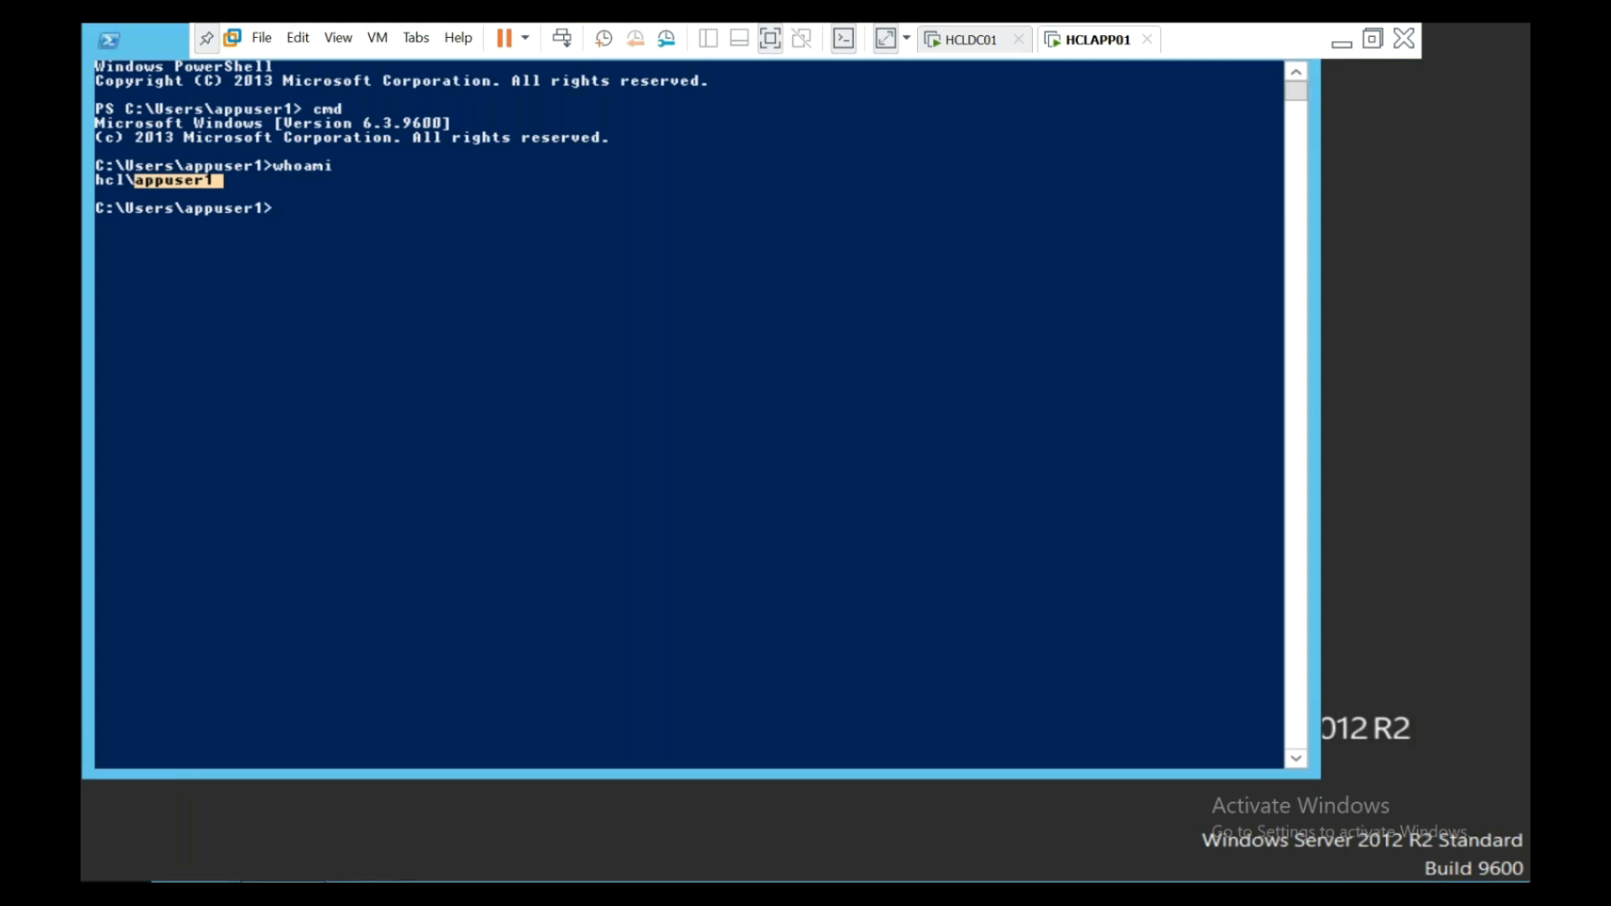
{"action": "right_click", "coordinate": [88, 881]}
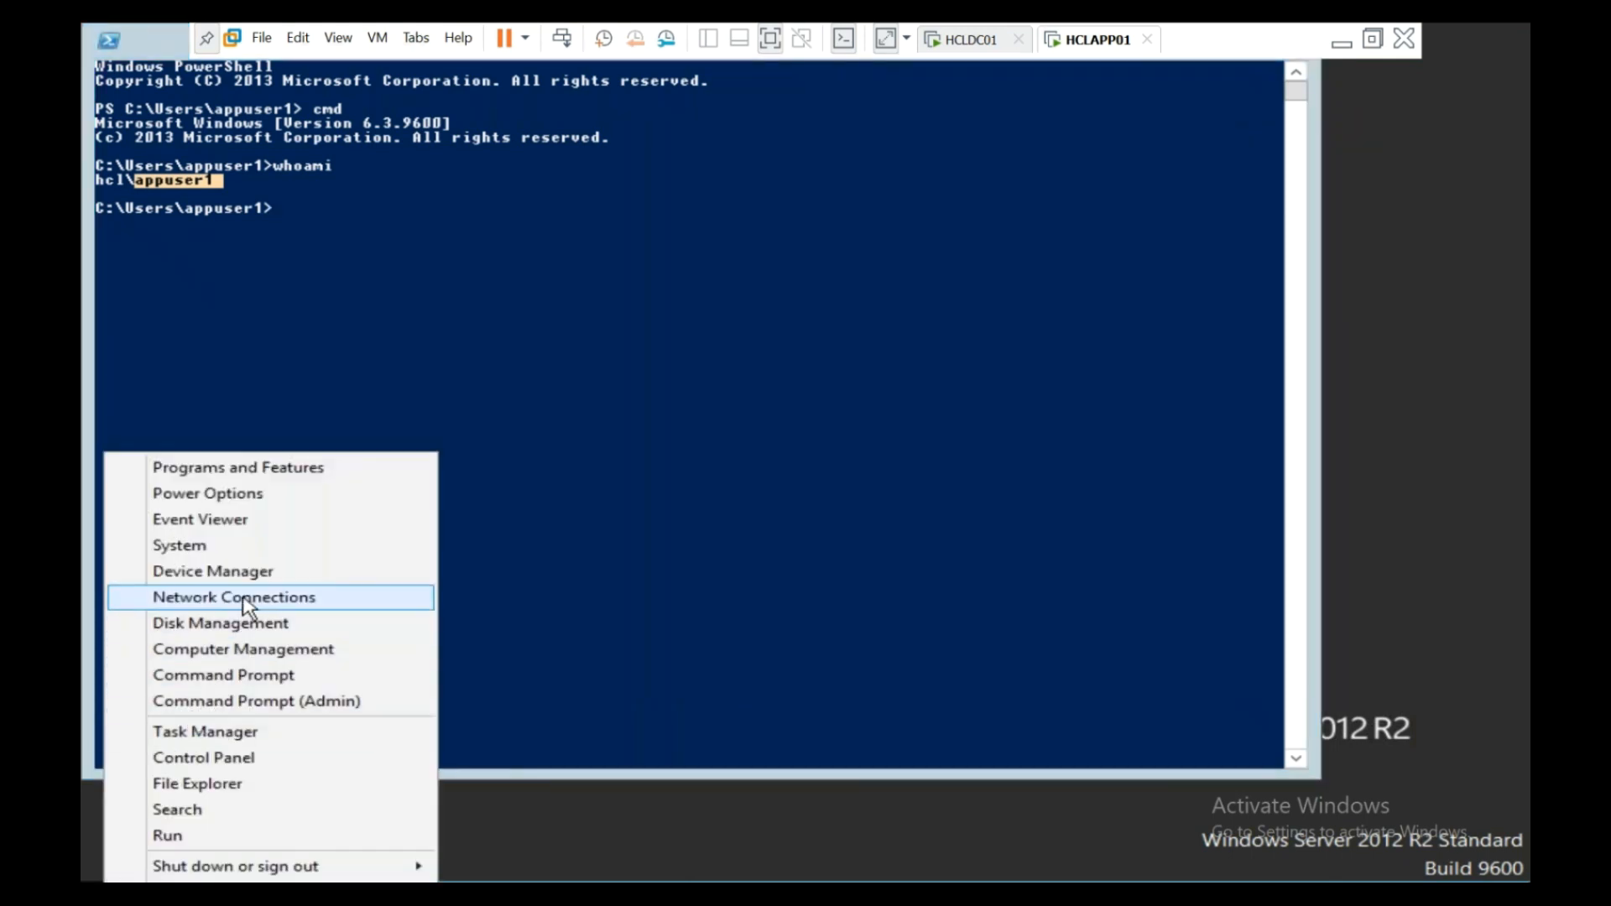
- List HCLAPP01's local users in Computer Management, then return to HCLDC01
{"action": "left_click", "coordinate": [304, 649]}
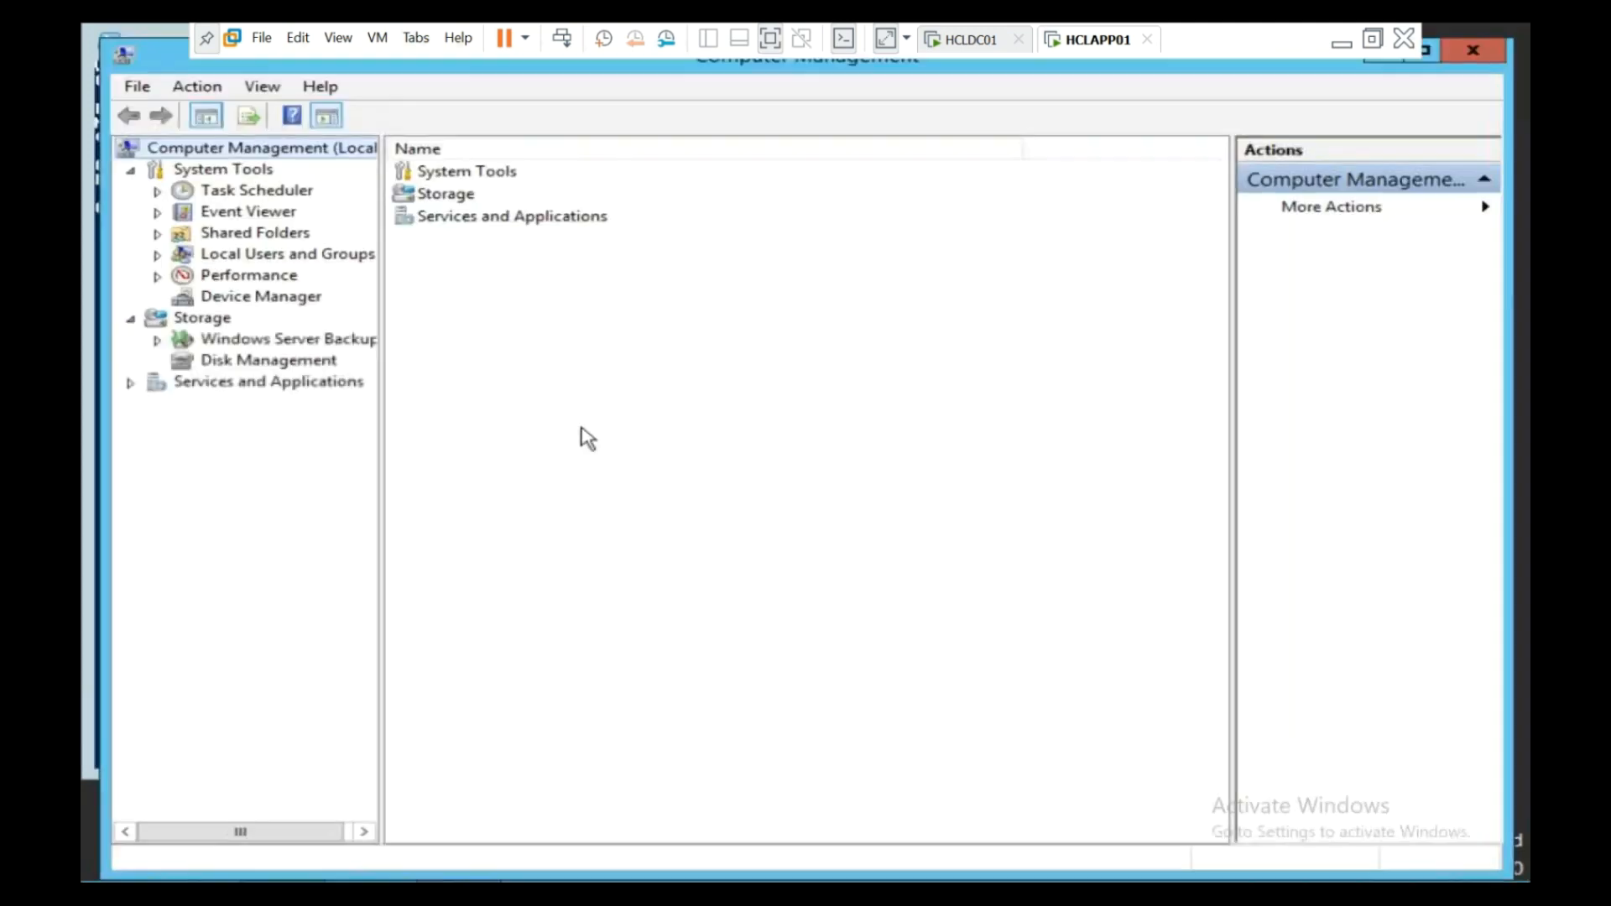
{"action": "left_click", "coordinate": [158, 255]}
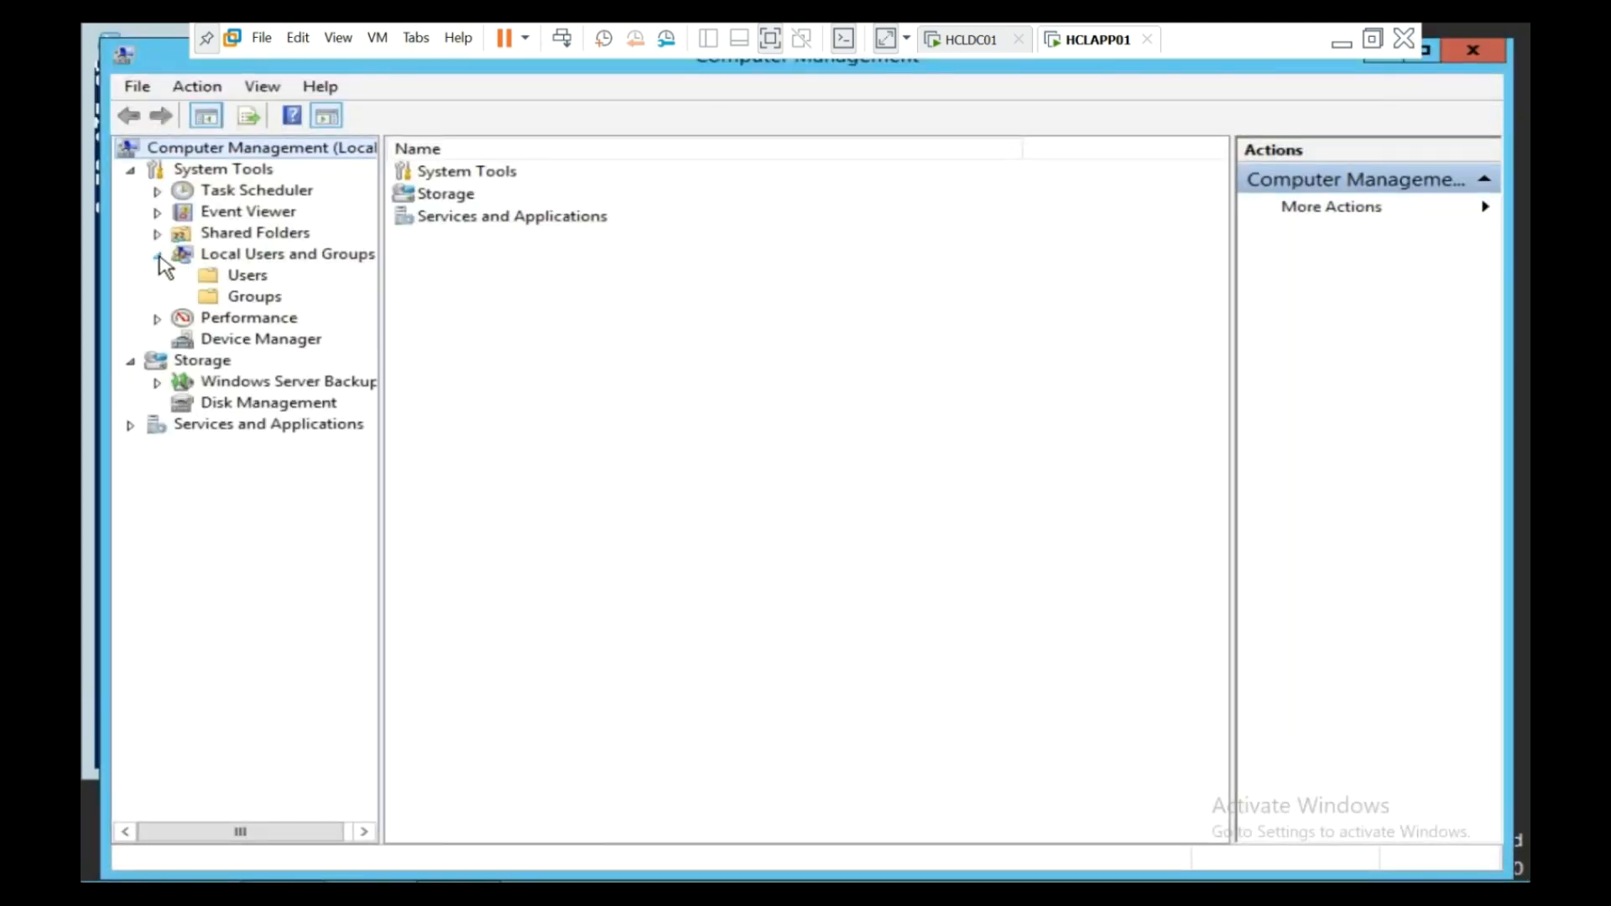
{"action": "left_click", "coordinate": [235, 277]}
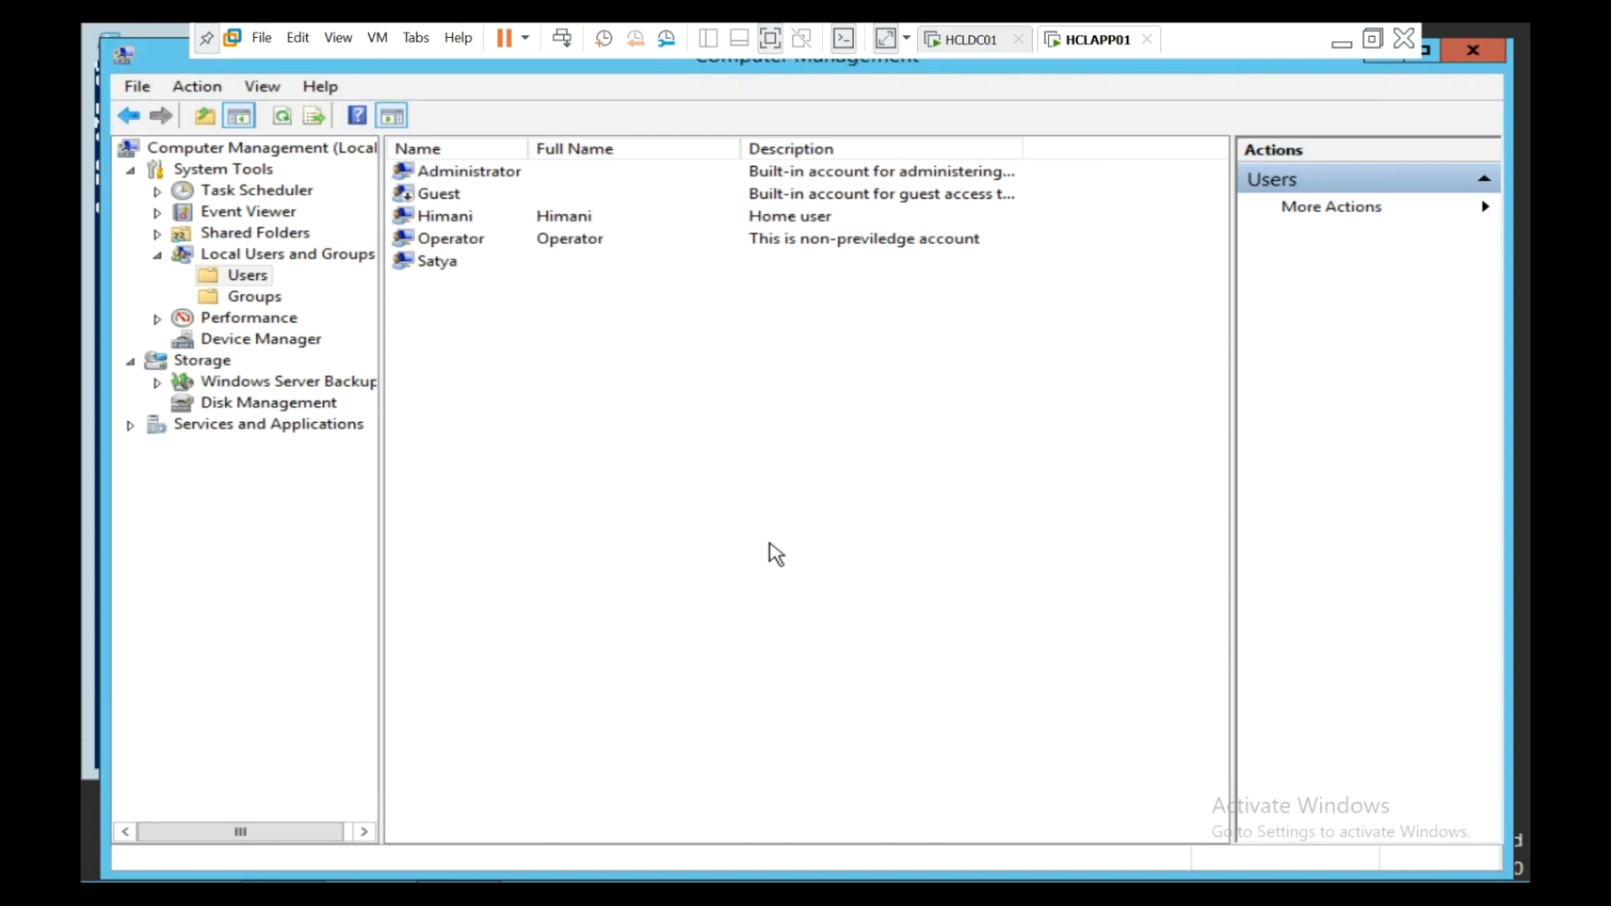
{"action": "left_click", "coordinate": [965, 42]}
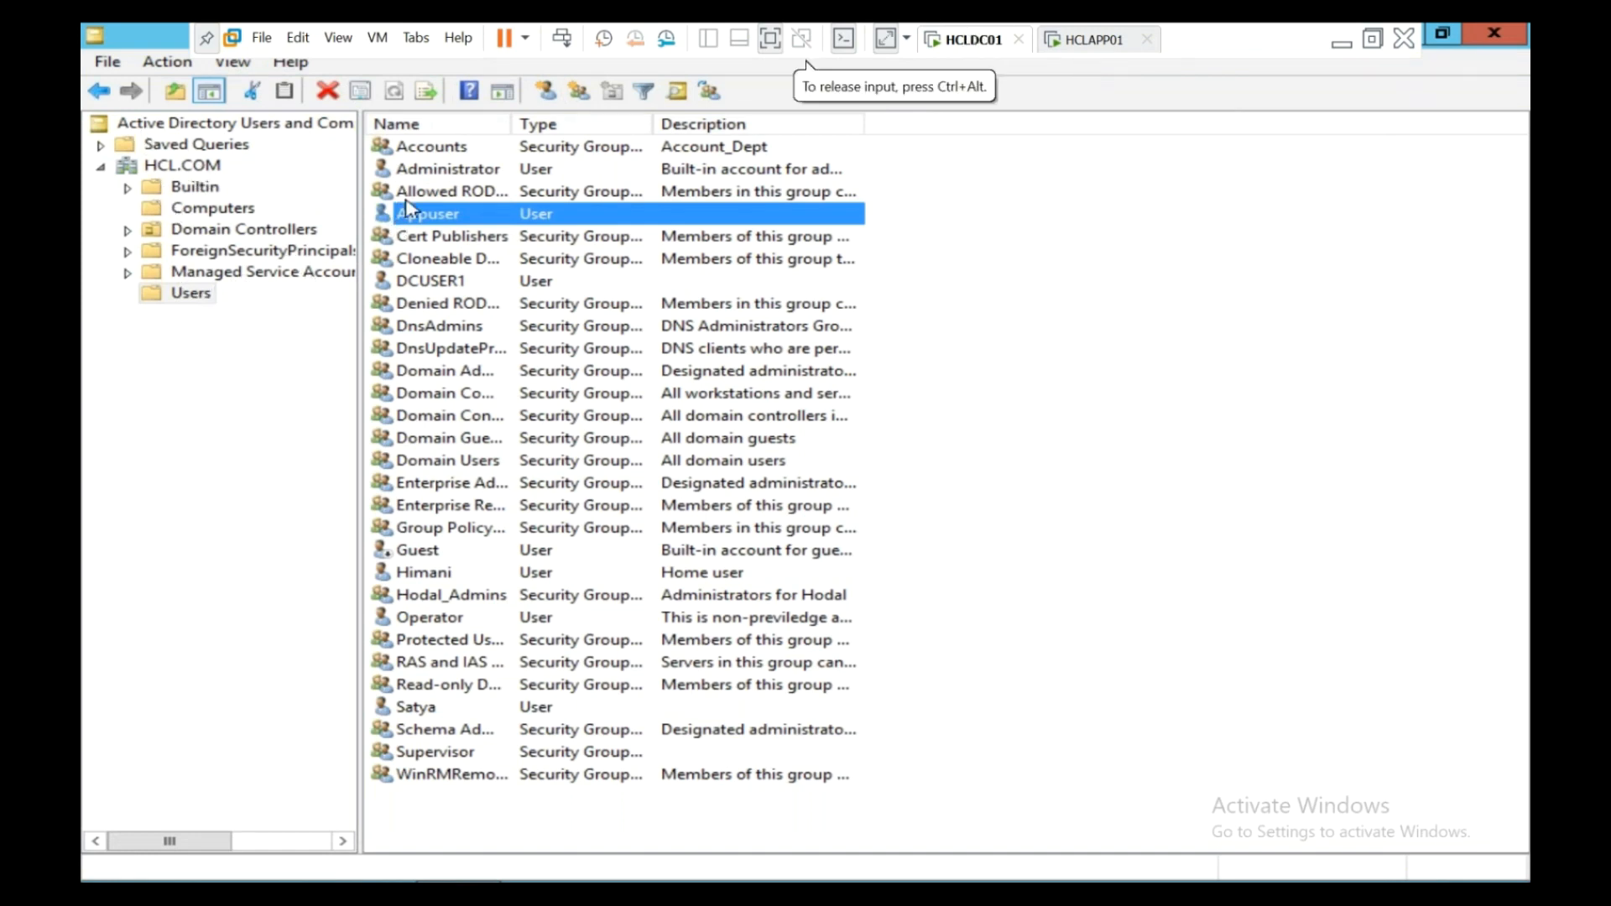
{"action": "left_click", "coordinate": [1104, 40]}
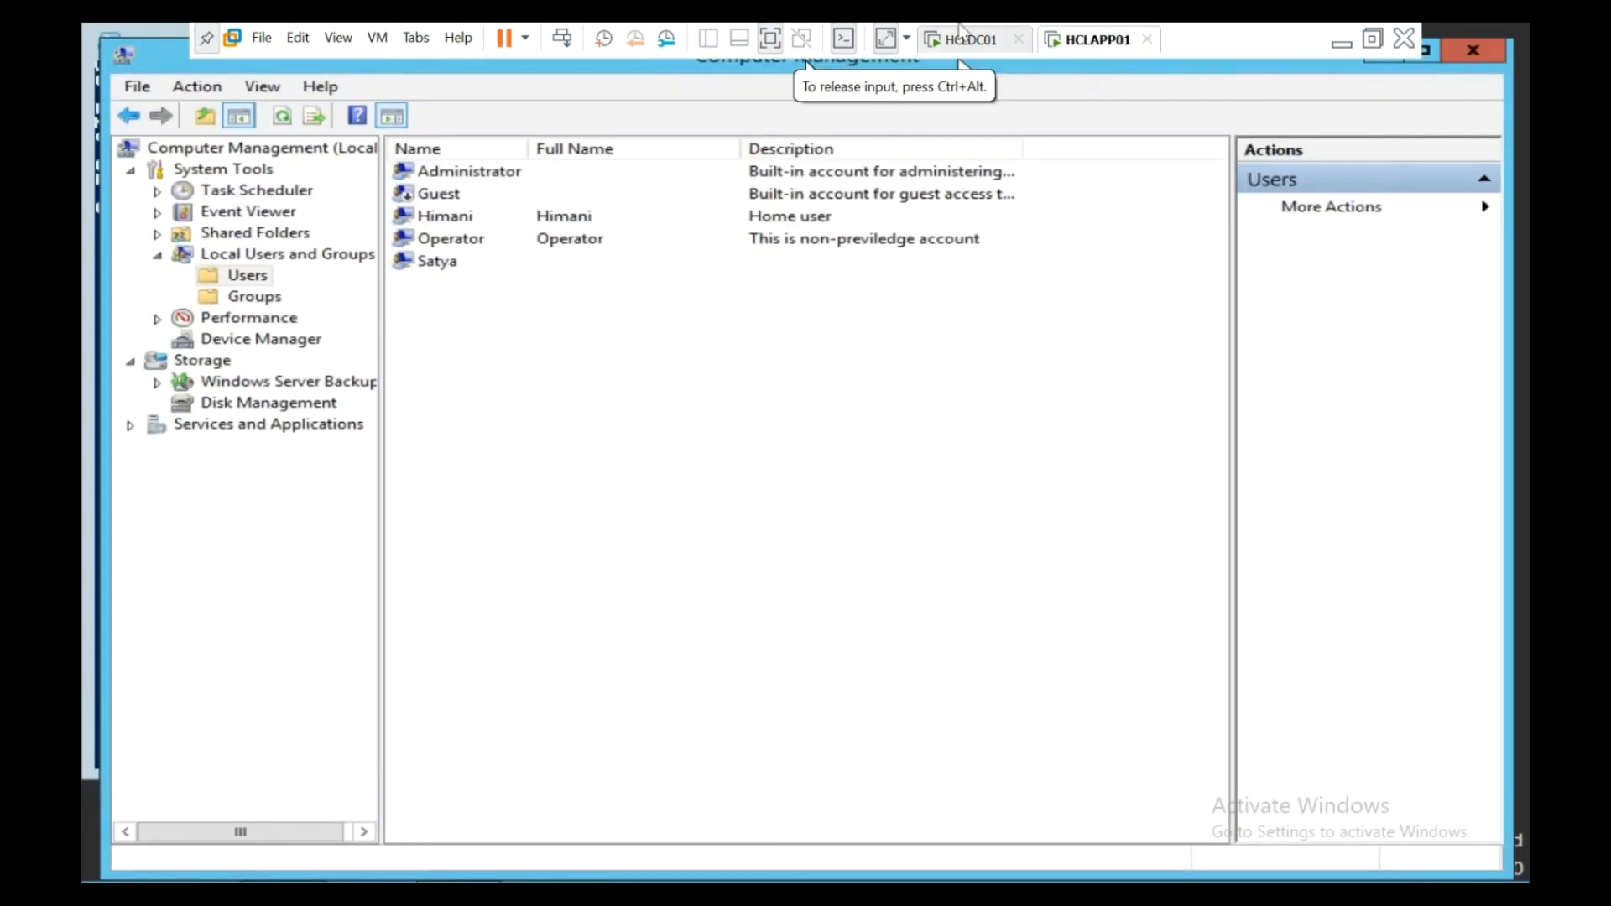
{"action": "left_click", "coordinate": [967, 39]}
{"action": "left_click", "coordinate": [179, 216]}
{"action": "left_click", "coordinate": [446, 149]}
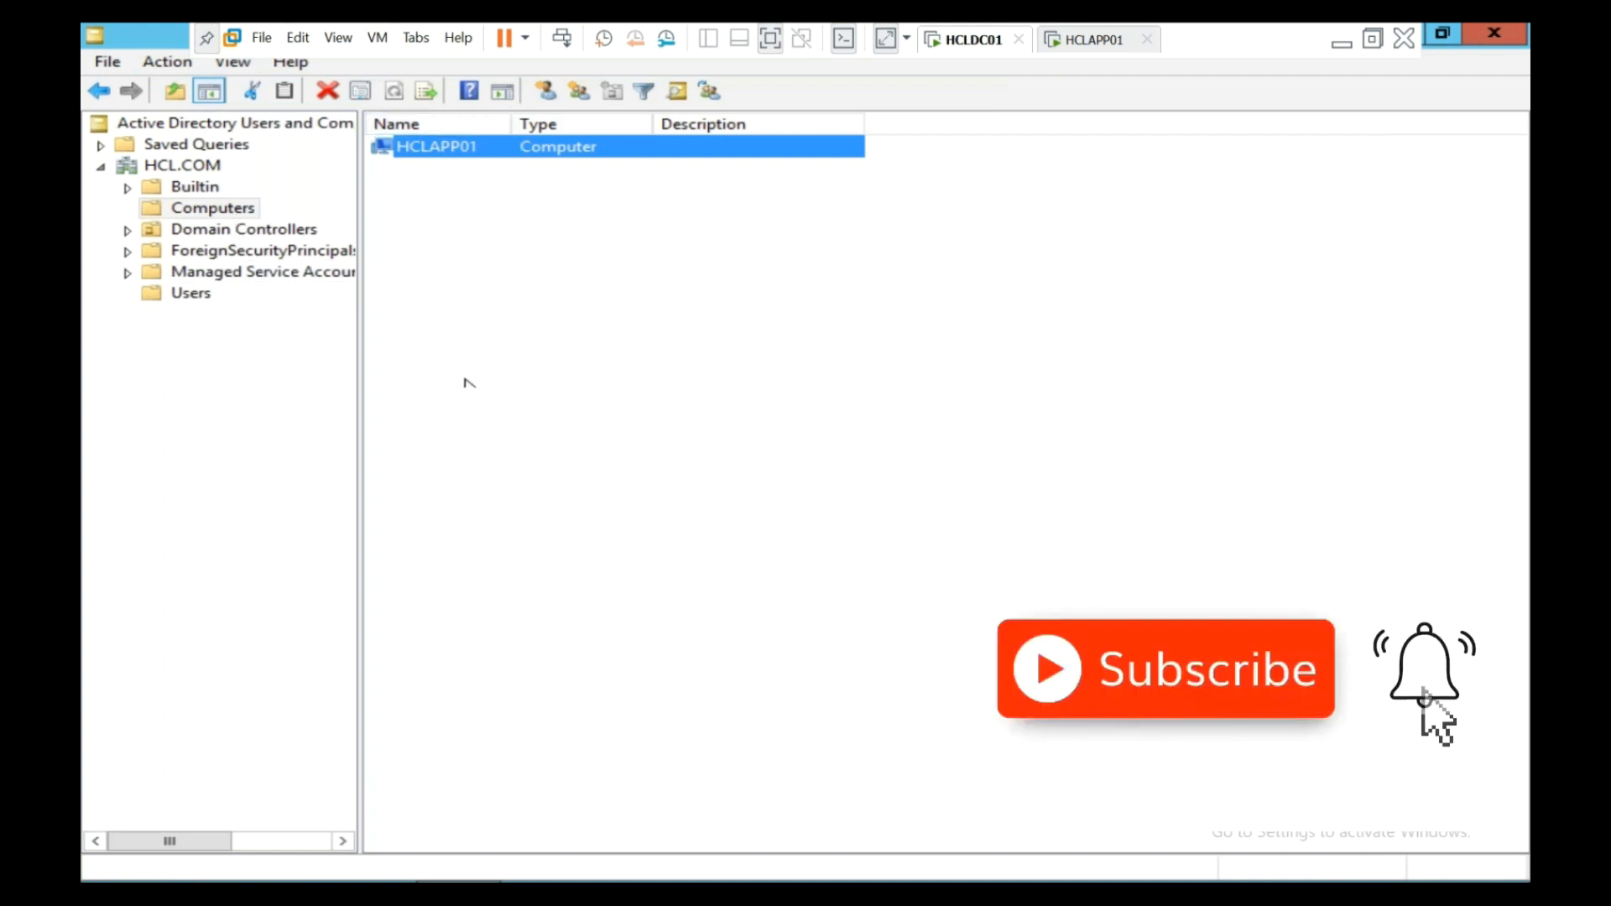
{"action": "left_click", "coordinate": [199, 295]}
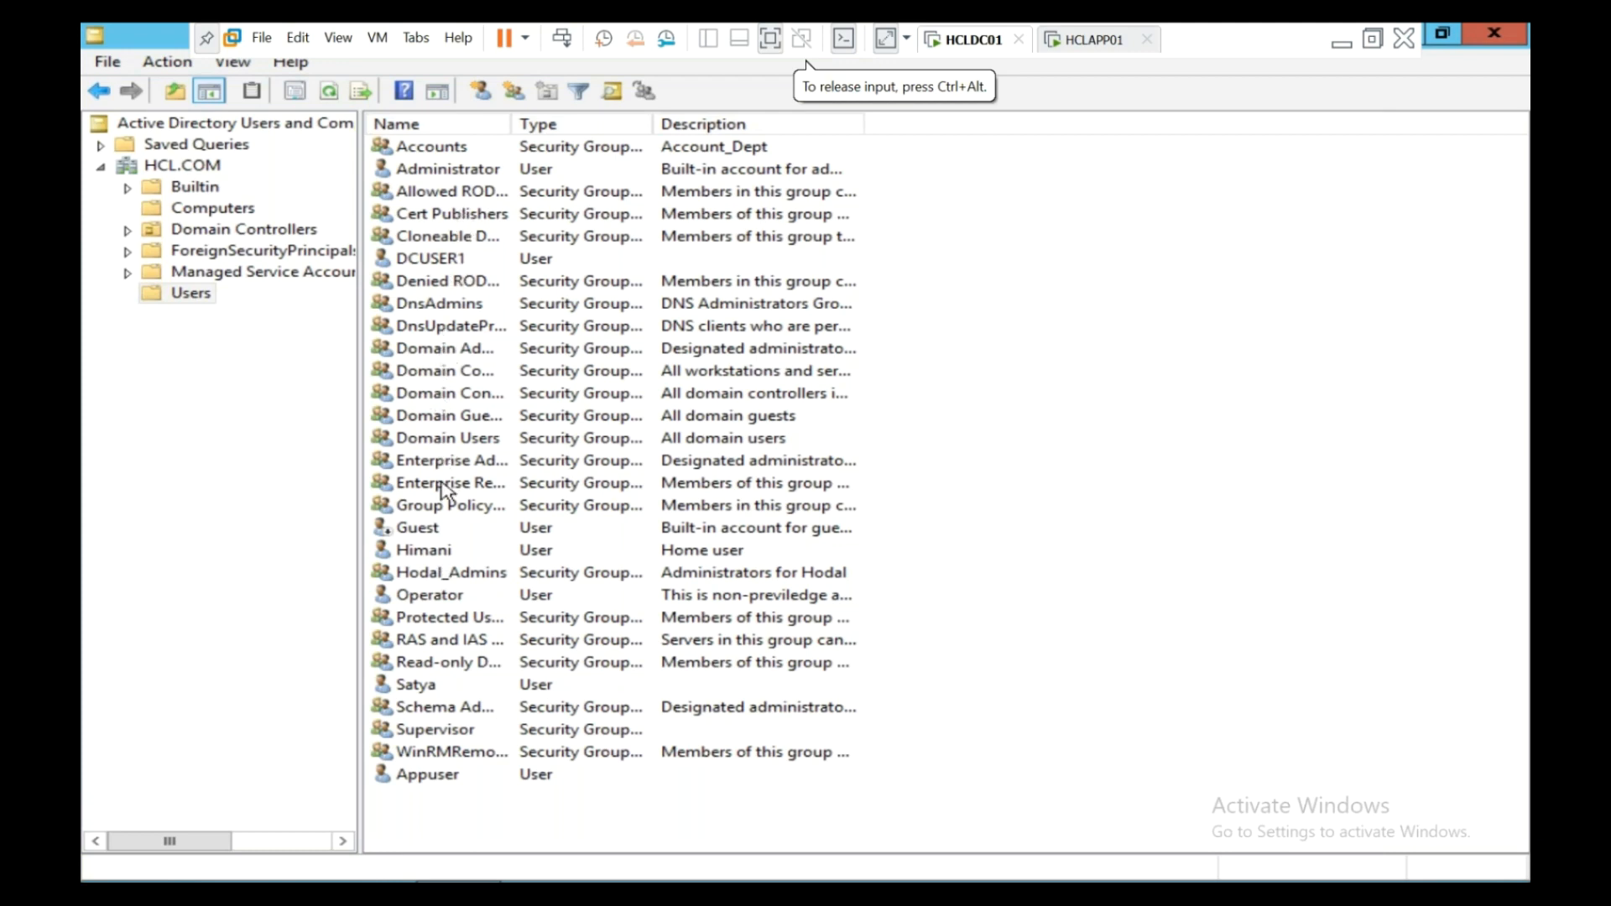
- Open Appuser's Logon Hours and deny logon for the entire week
{"action": "left_click", "coordinate": [472, 779]}
{"action": "double_click", "coordinate": [471, 777]}
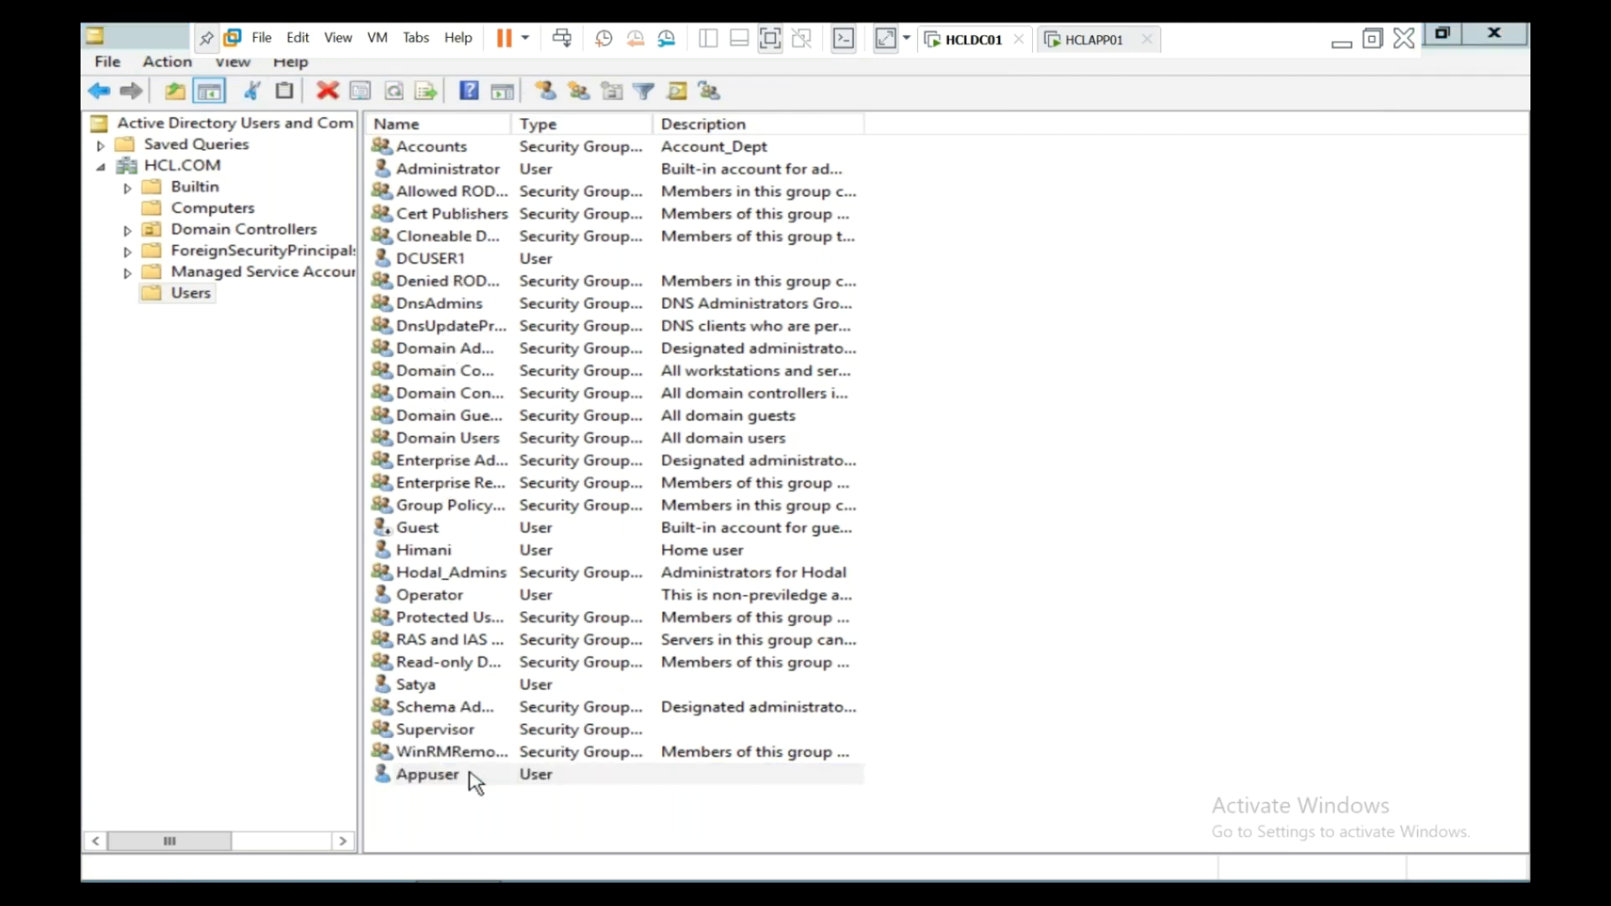
{"action": "left_click", "coordinate": [763, 239]}
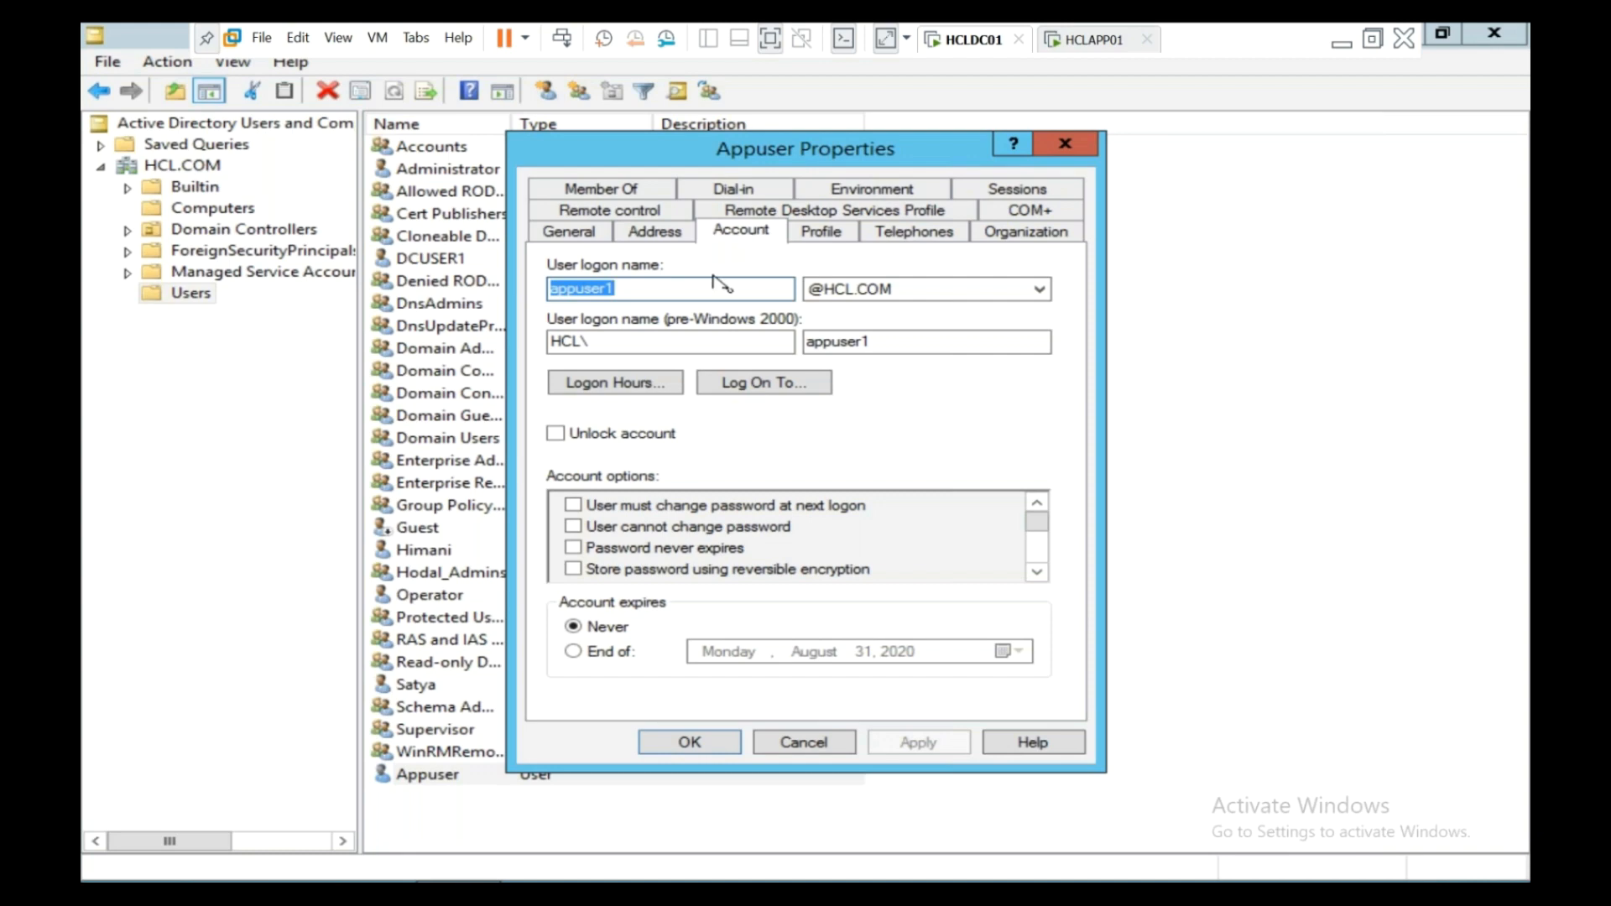
{"action": "left_click", "coordinate": [635, 385]}
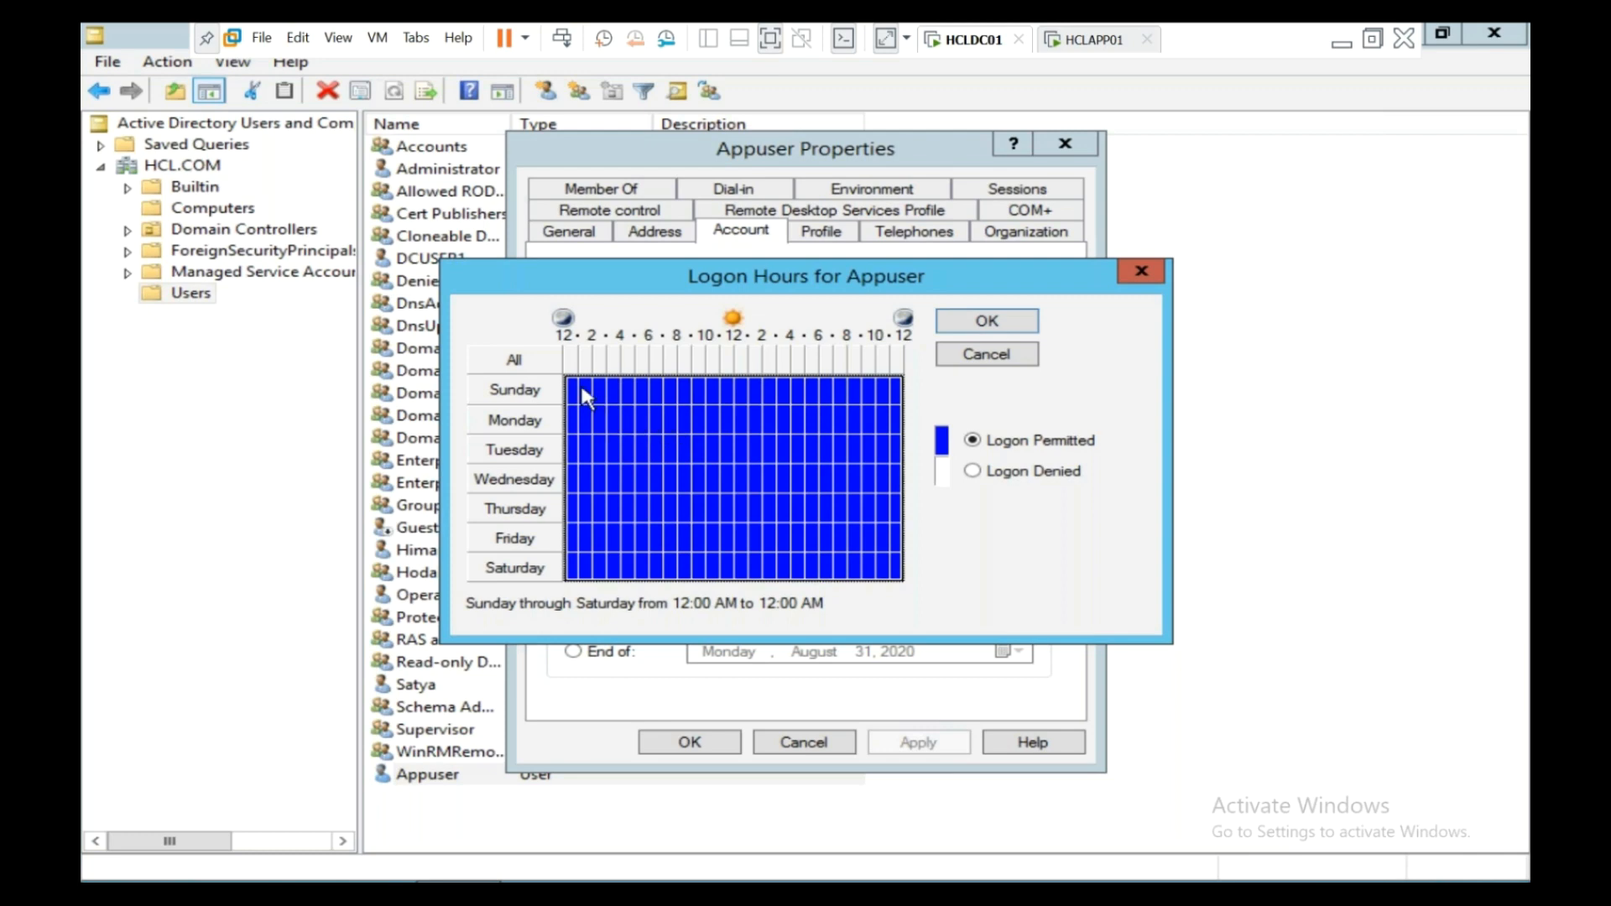
{"action": "left_click", "coordinate": [978, 472]}
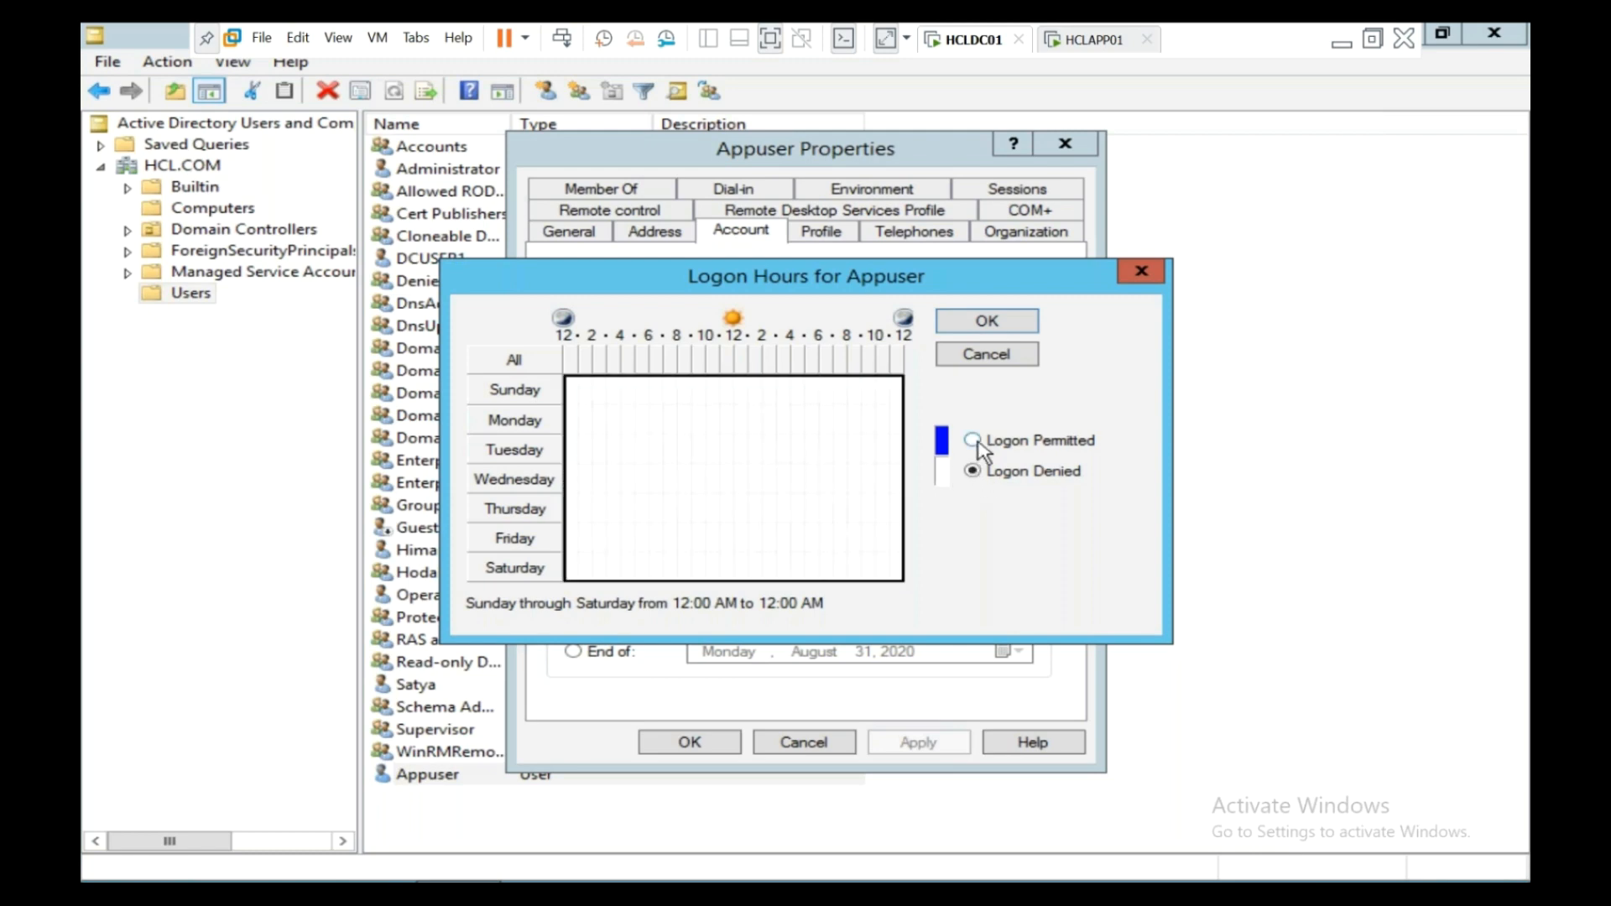
{"action": "left_click", "coordinate": [974, 441]}
{"action": "left_click", "coordinate": [973, 471]}
- Select Monday–Friday, 8 AM to 6 PM in the logon grid, then close it
{"action": "mouse_move", "coordinate": [570, 390]}
{"action": "left_mouse_down"}
{"action": "mouse_move", "coordinate": [628, 412]}
{"action": "mouse_move", "coordinate": [573, 402]}
{"action": "left_mouse_up"}
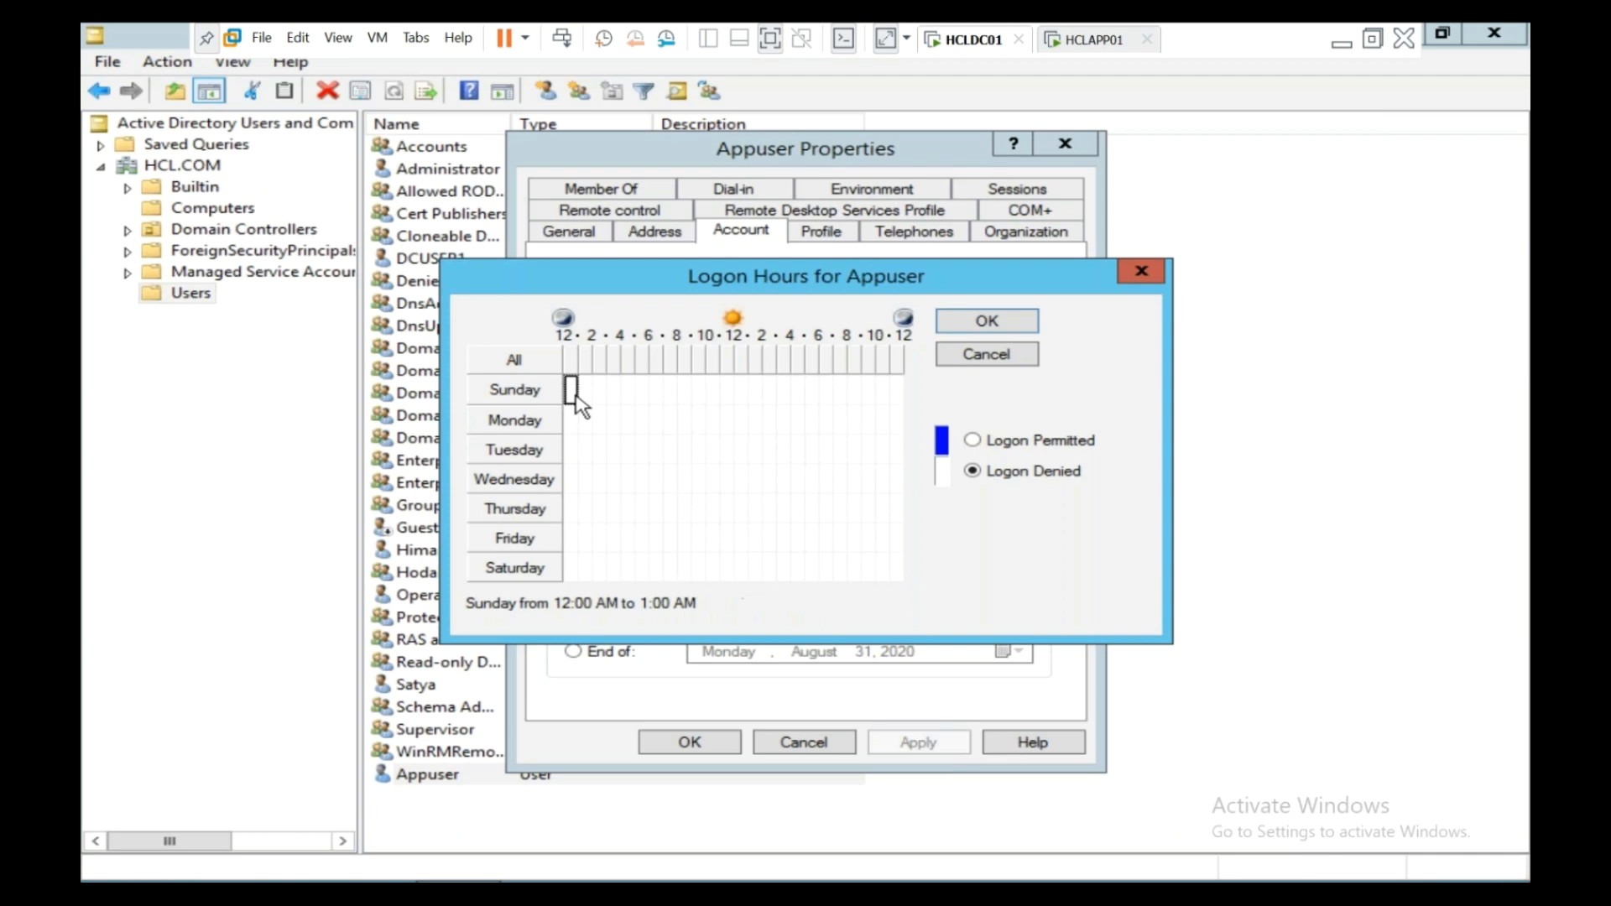
{"action": "left_click", "coordinate": [685, 390]}
{"action": "left_click_drag", "start_coordinate": [688, 394], "coordinate": [816, 417]}
{"action": "left_click", "coordinate": [684, 424]}
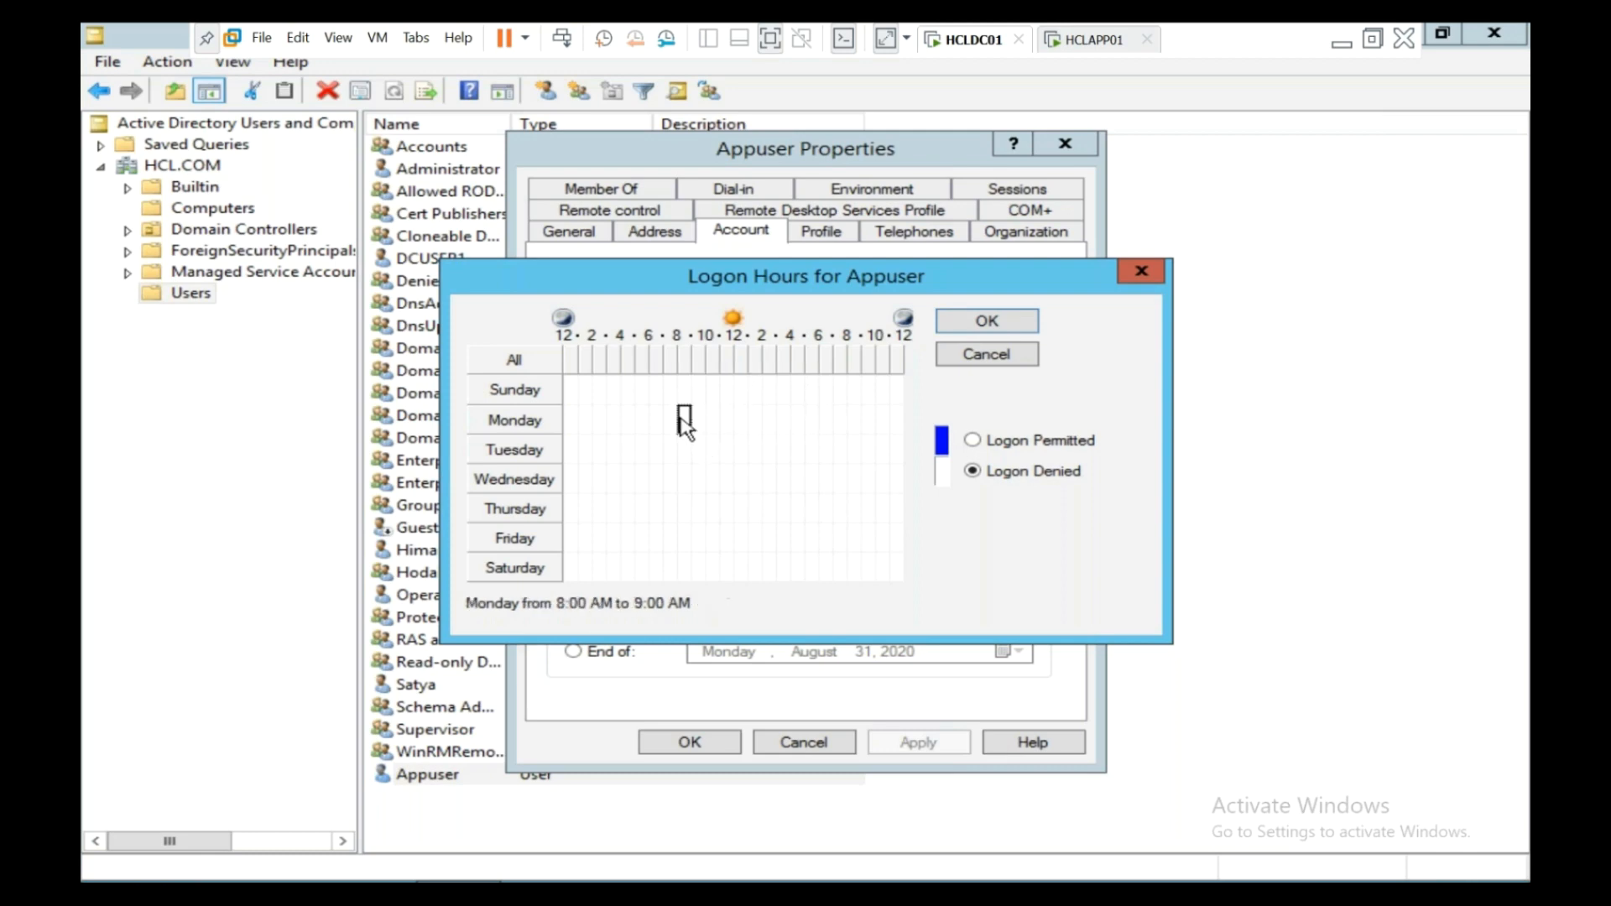
{"action": "left_click_drag", "start_coordinate": [686, 422], "coordinate": [814, 540]}
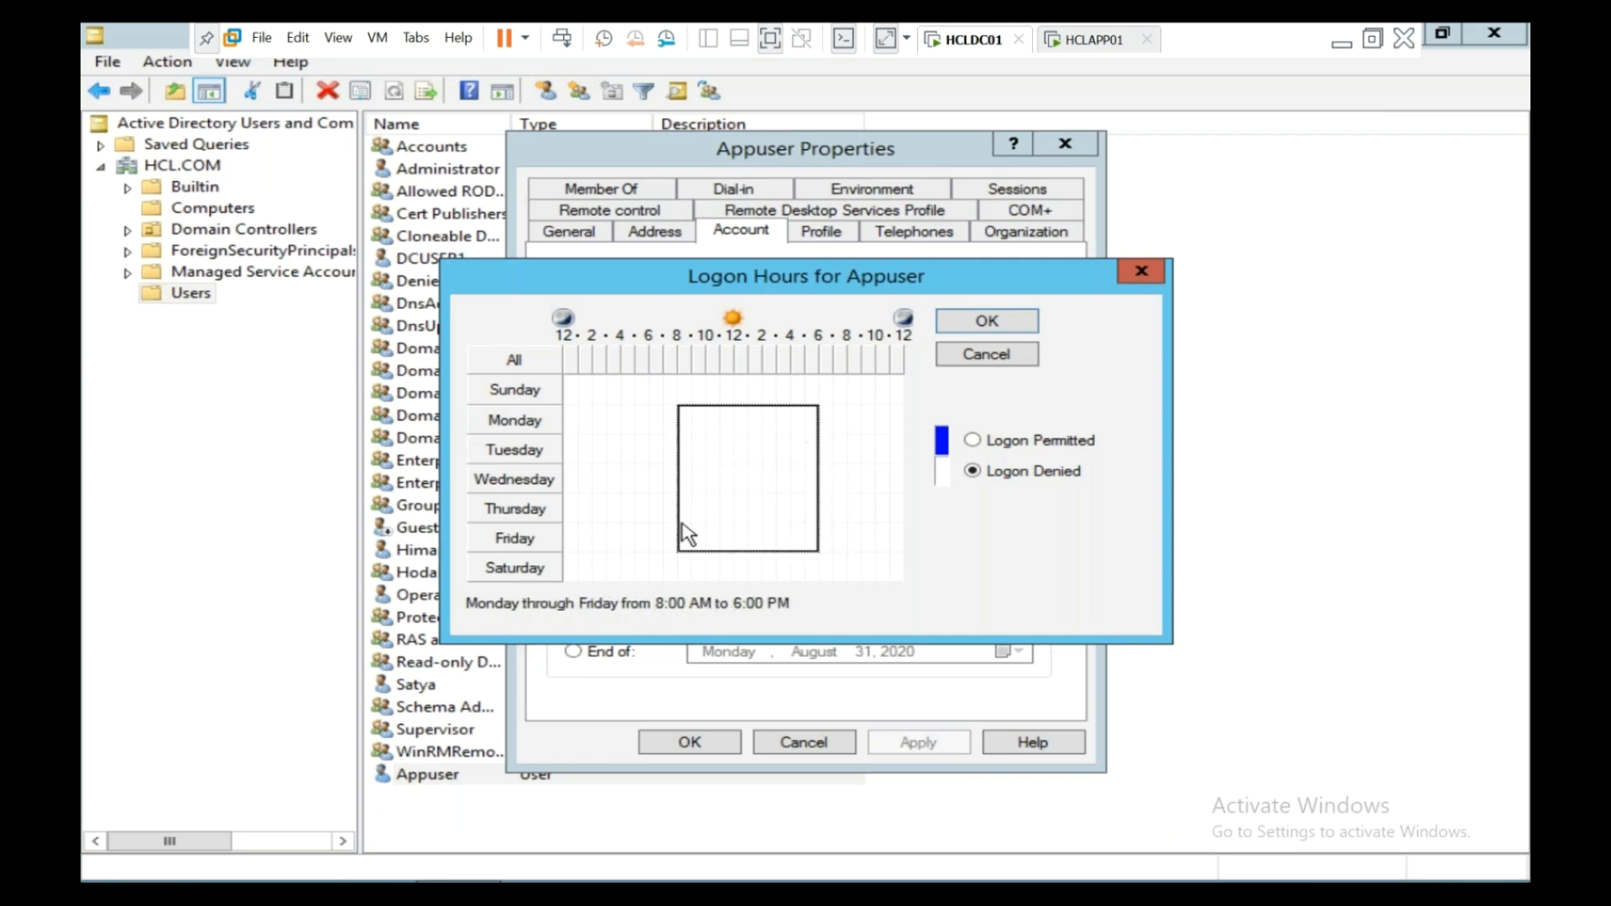
{"action": "left_click", "coordinate": [1022, 329]}
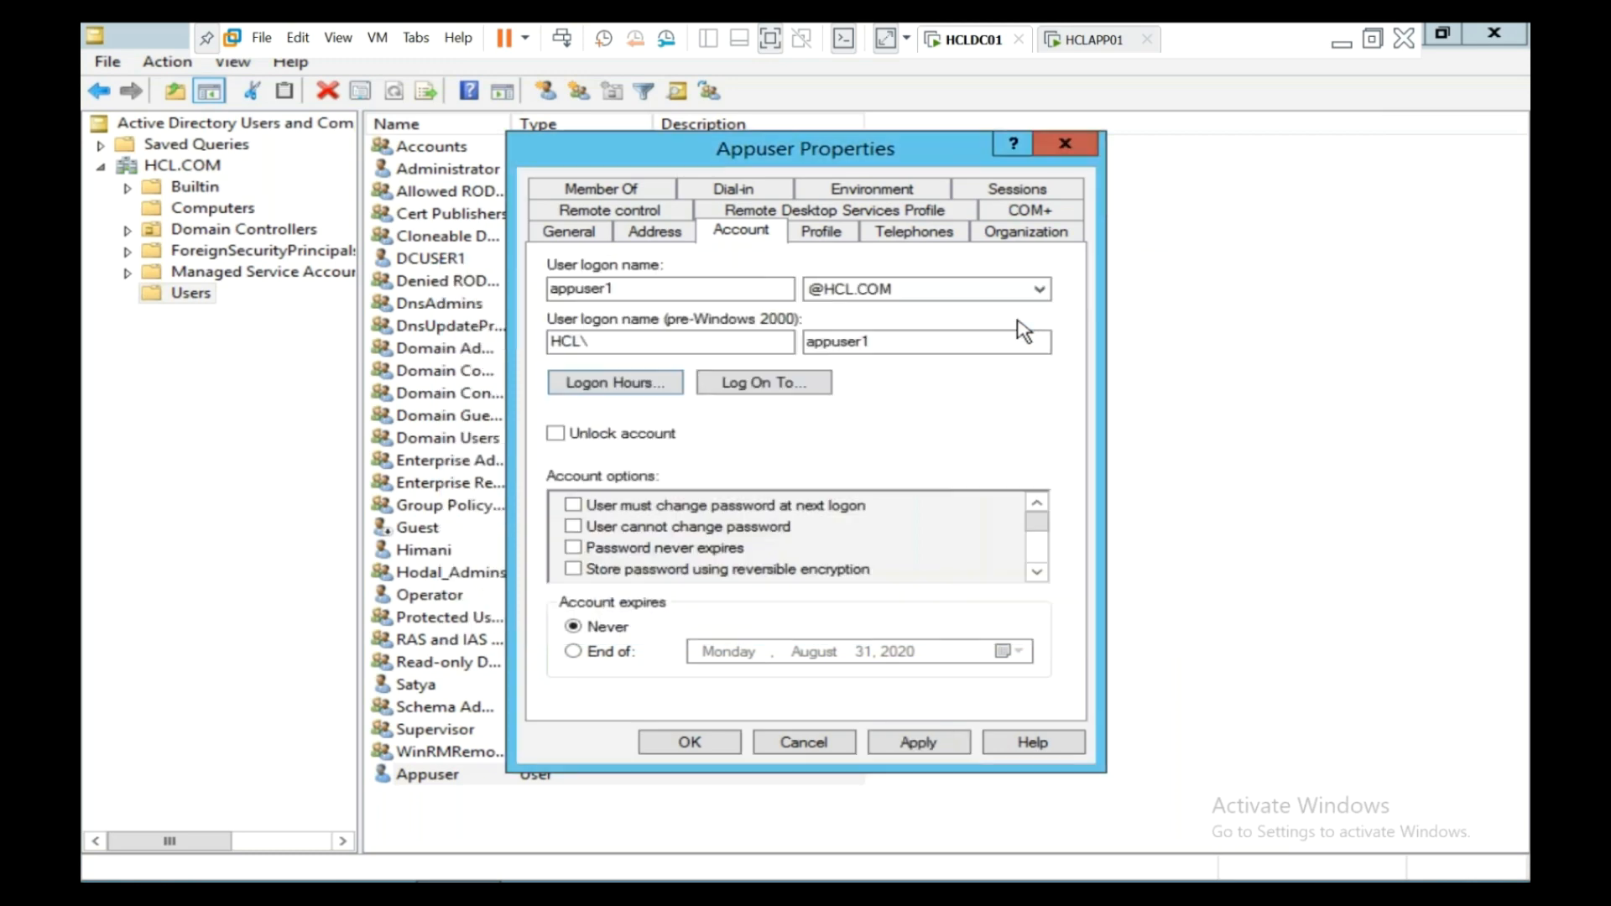
- Permit logon Monday to Friday, 9 AM to 6 PM, and save Appuser's properties
{"action": "left_click", "coordinate": [652, 381]}
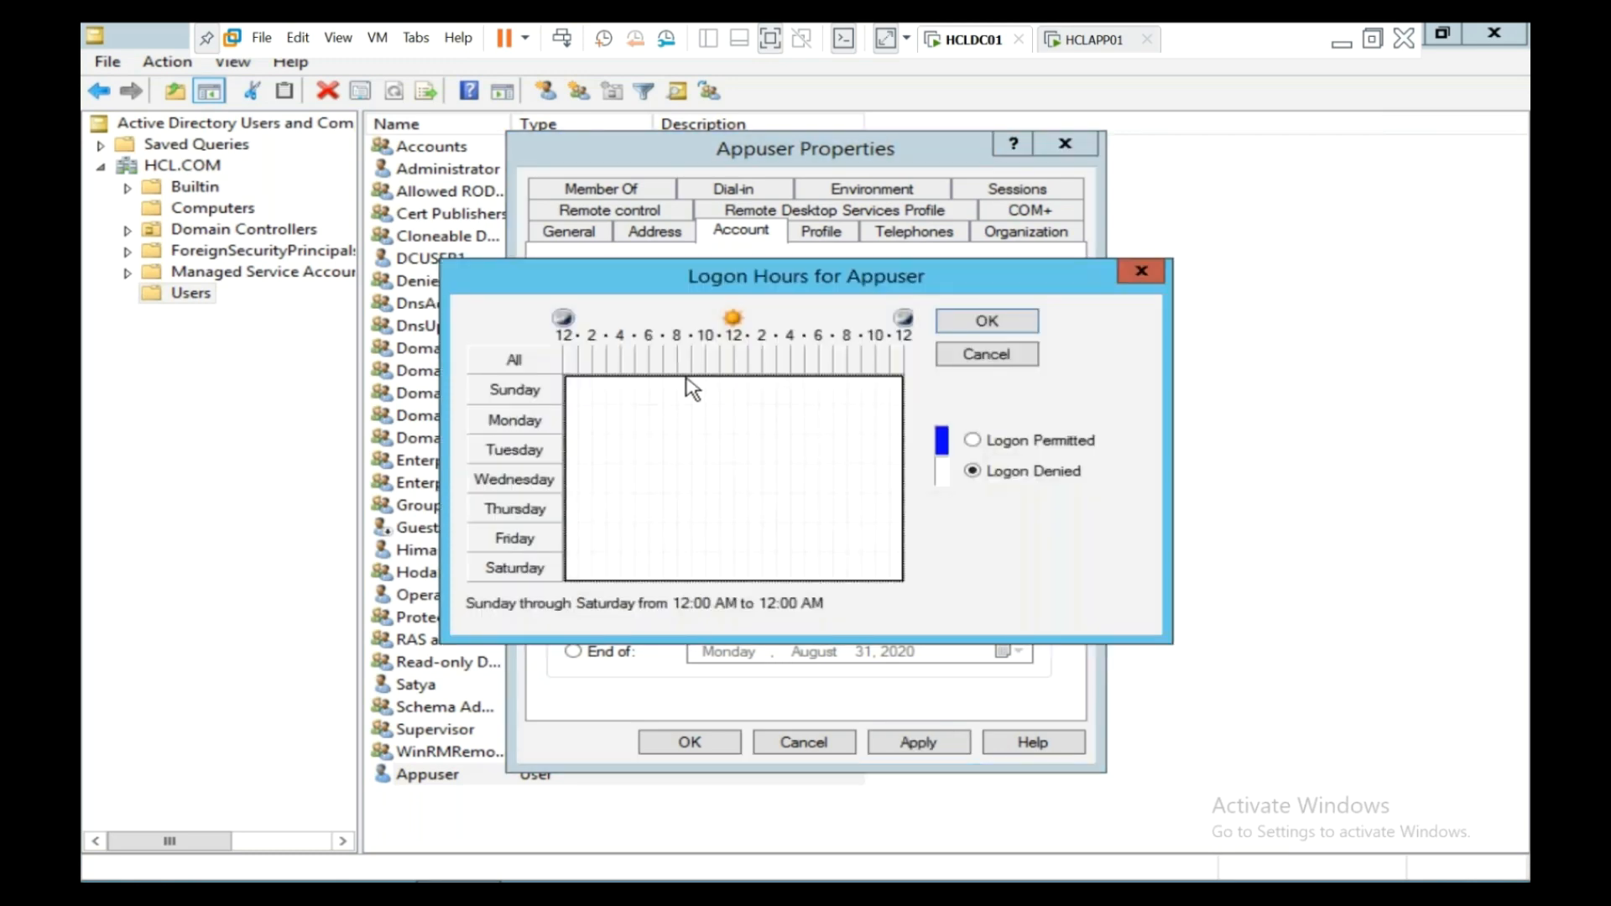
{"action": "left_click", "coordinate": [690, 418]}
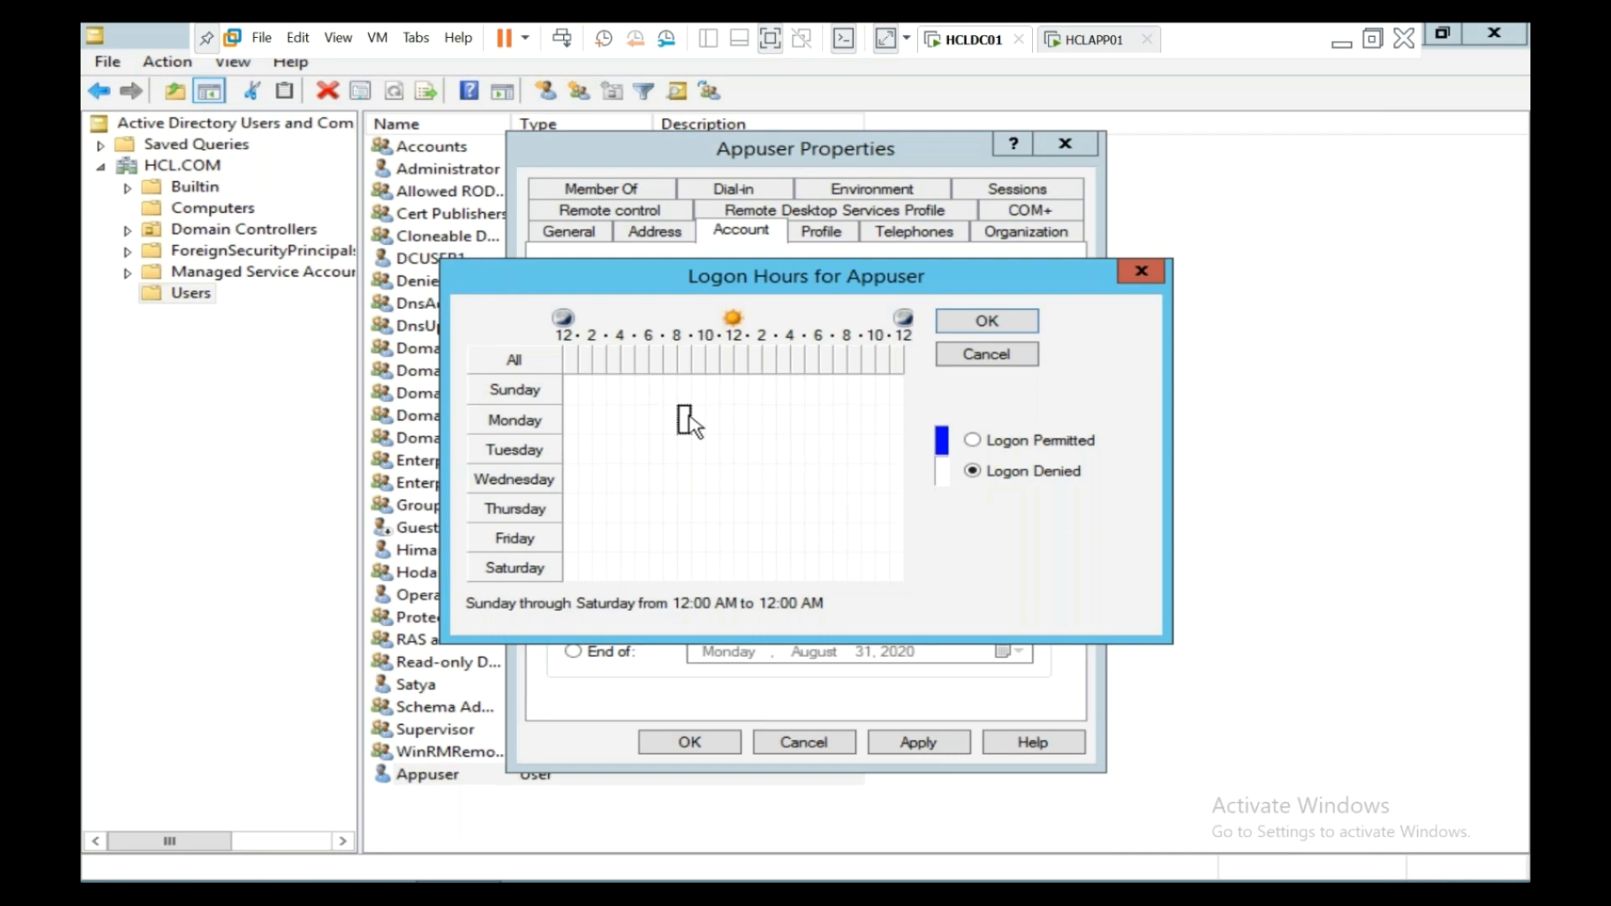
{"action": "left_click_drag", "start_coordinate": [690, 420], "coordinate": [816, 554]}
{"action": "left_click", "coordinate": [972, 441]}
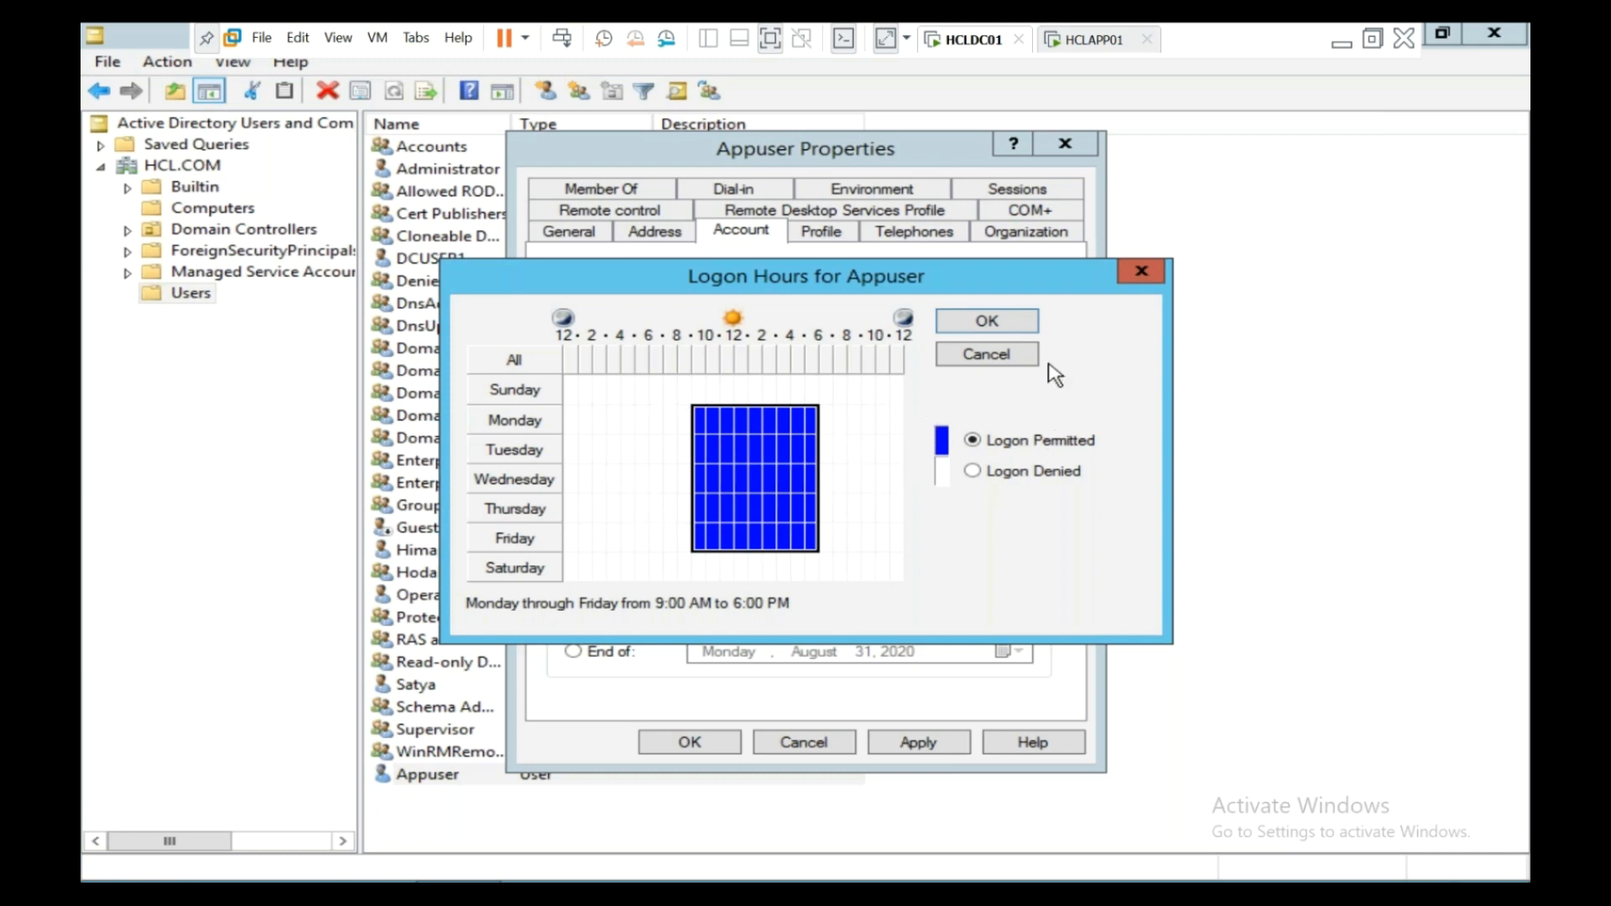
{"action": "left_click", "coordinate": [1030, 322]}
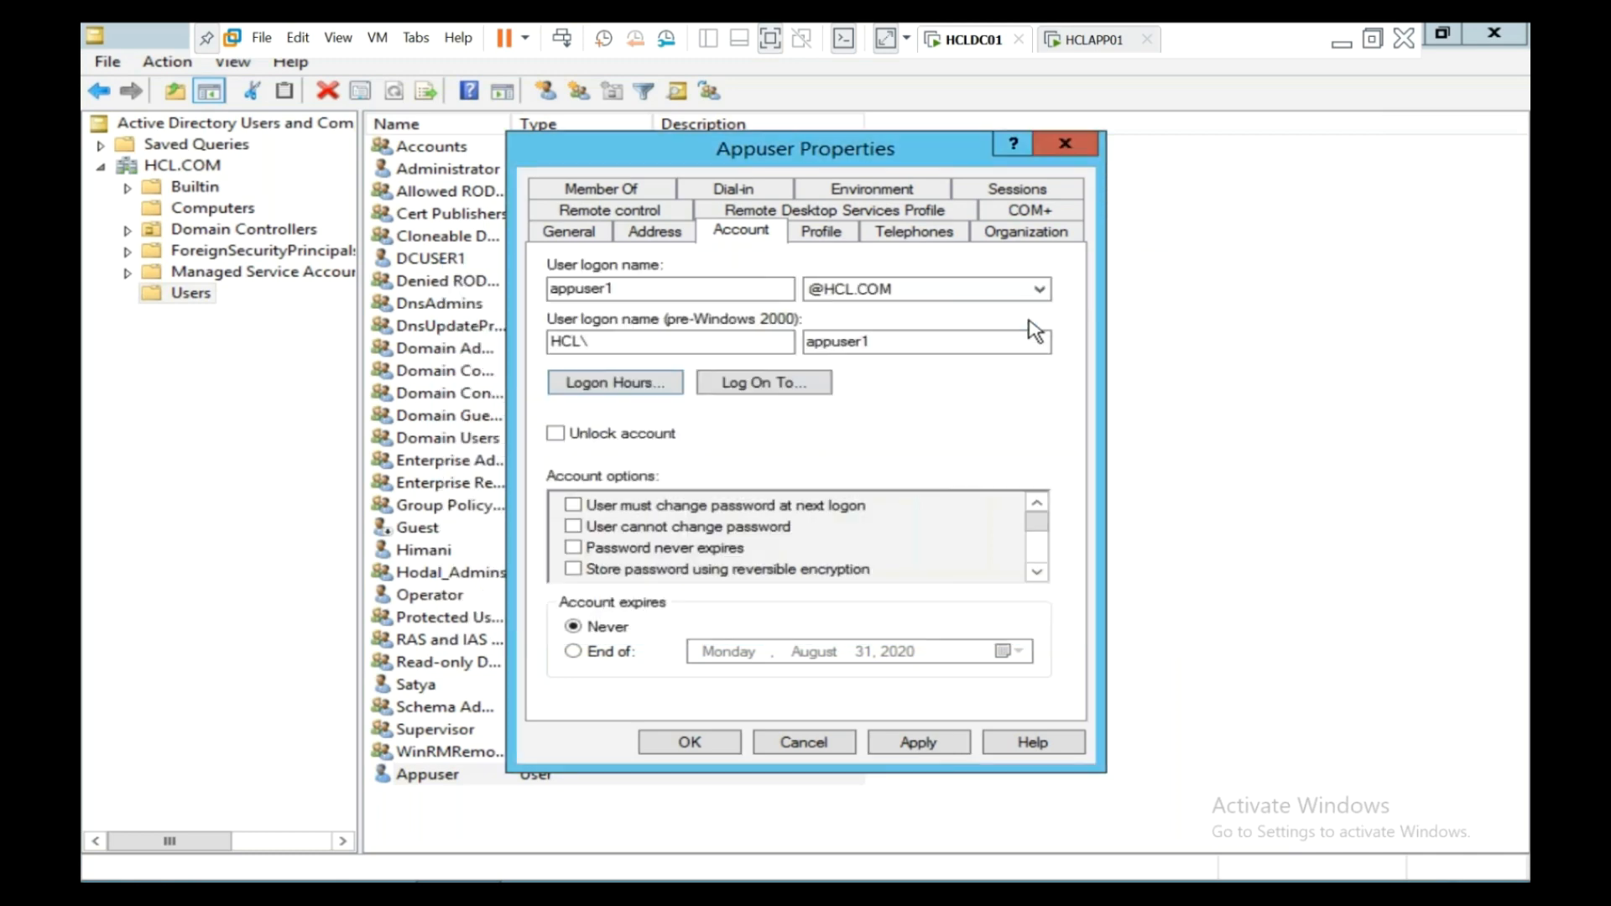
{"action": "left_click", "coordinate": [728, 747]}
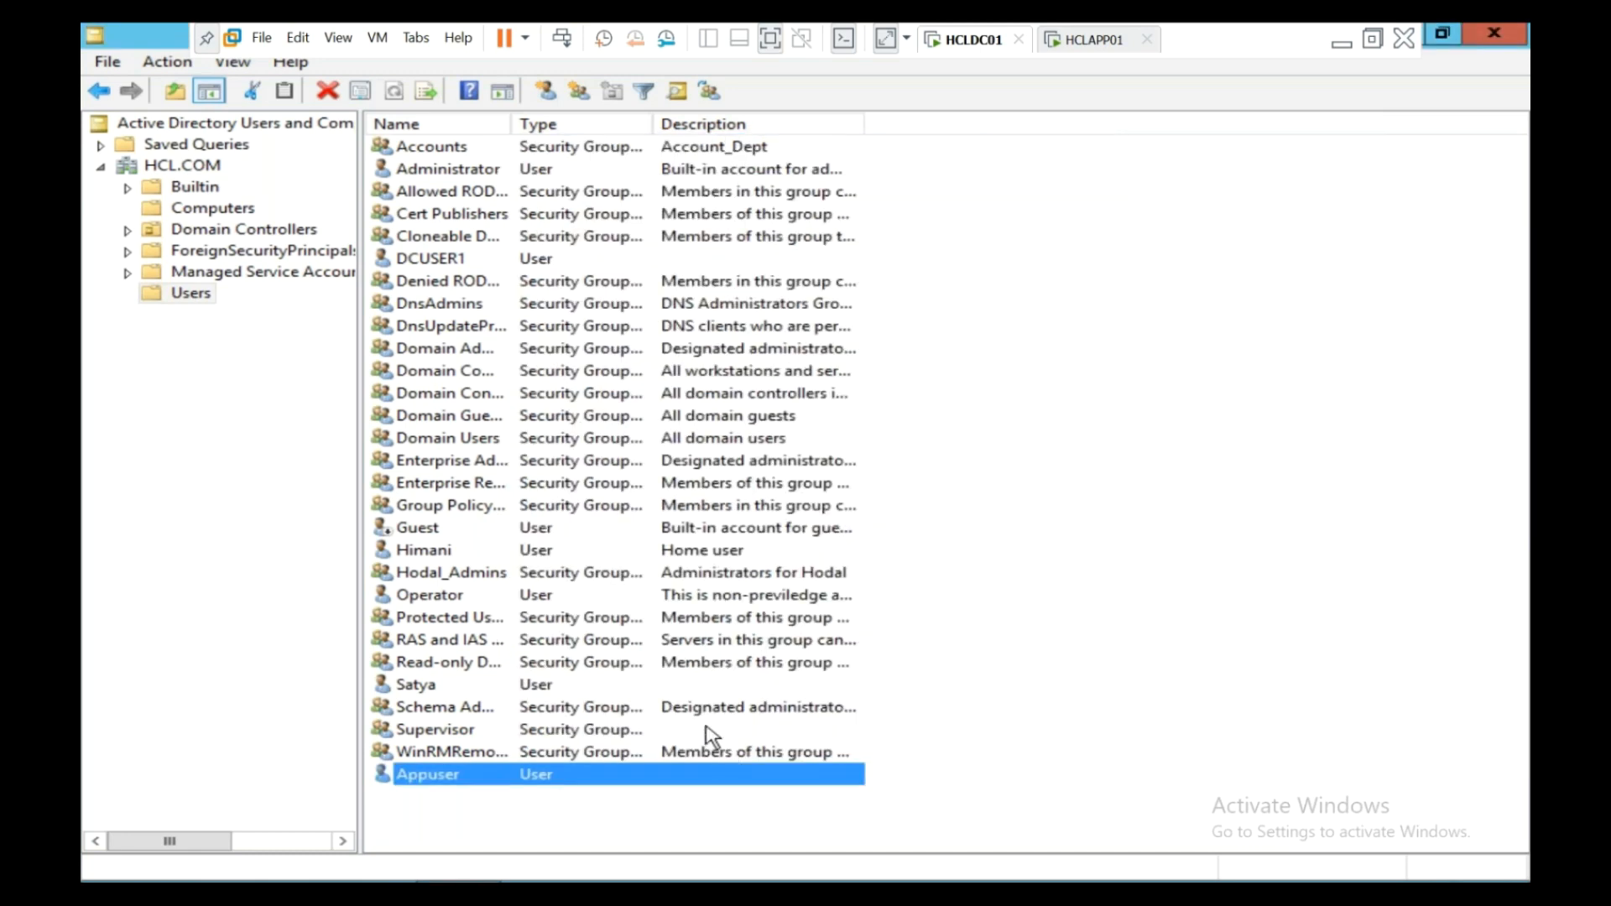
- On HCLAPP01, close Computer Management, run logoff, and send Ctrl+Alt+Del
{"action": "left_click", "coordinate": [1087, 42]}
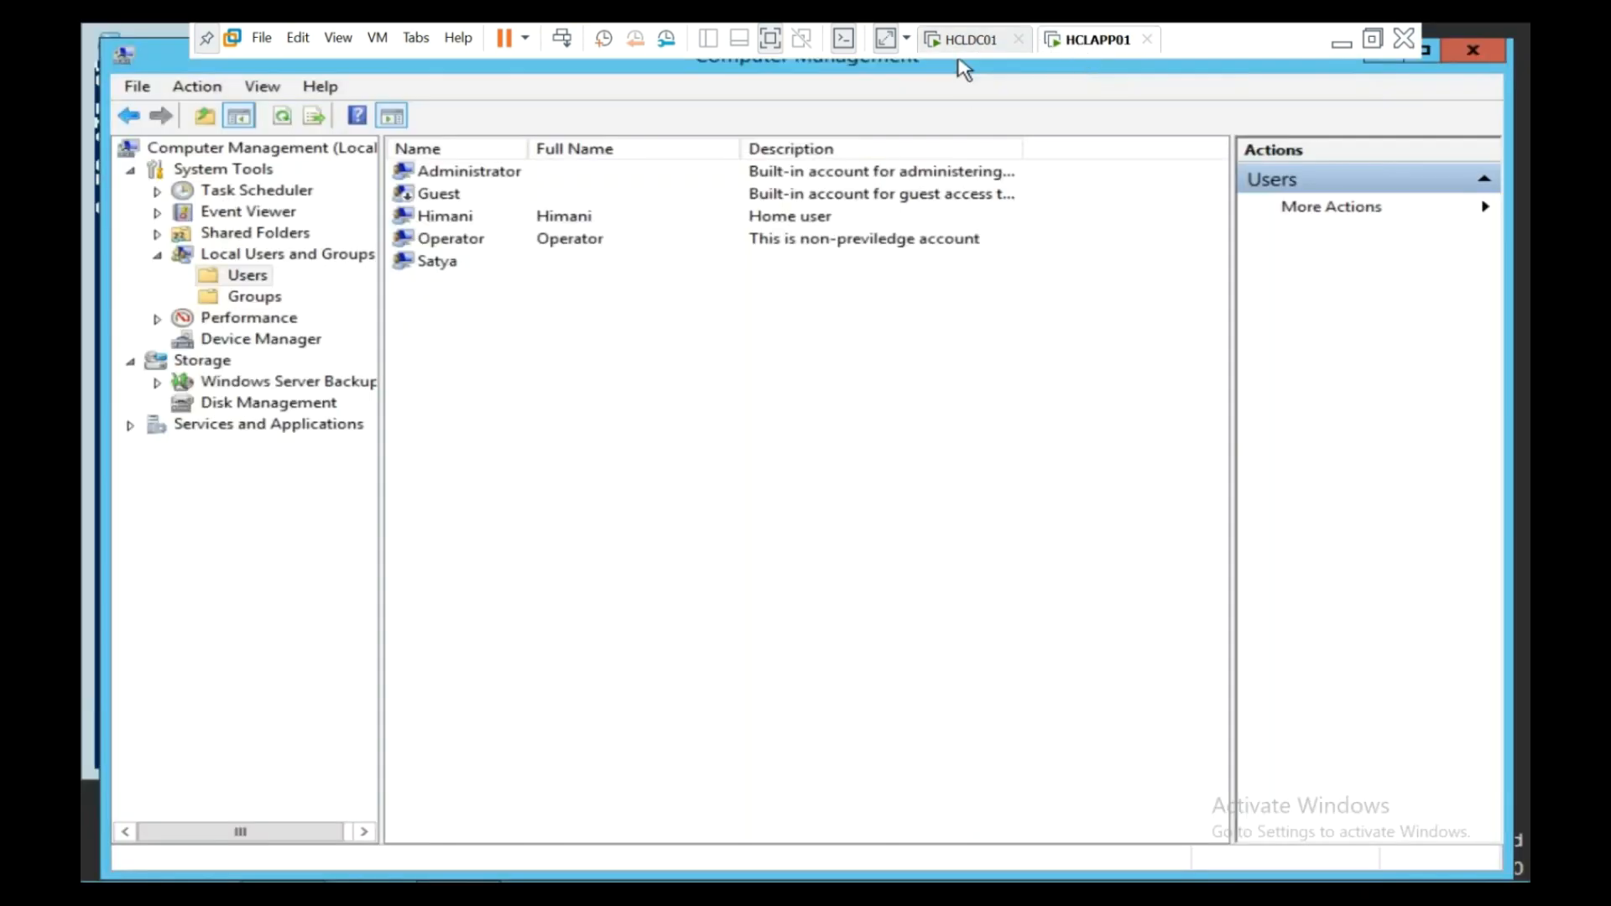
{"action": "right_click", "coordinate": [457, 881]}
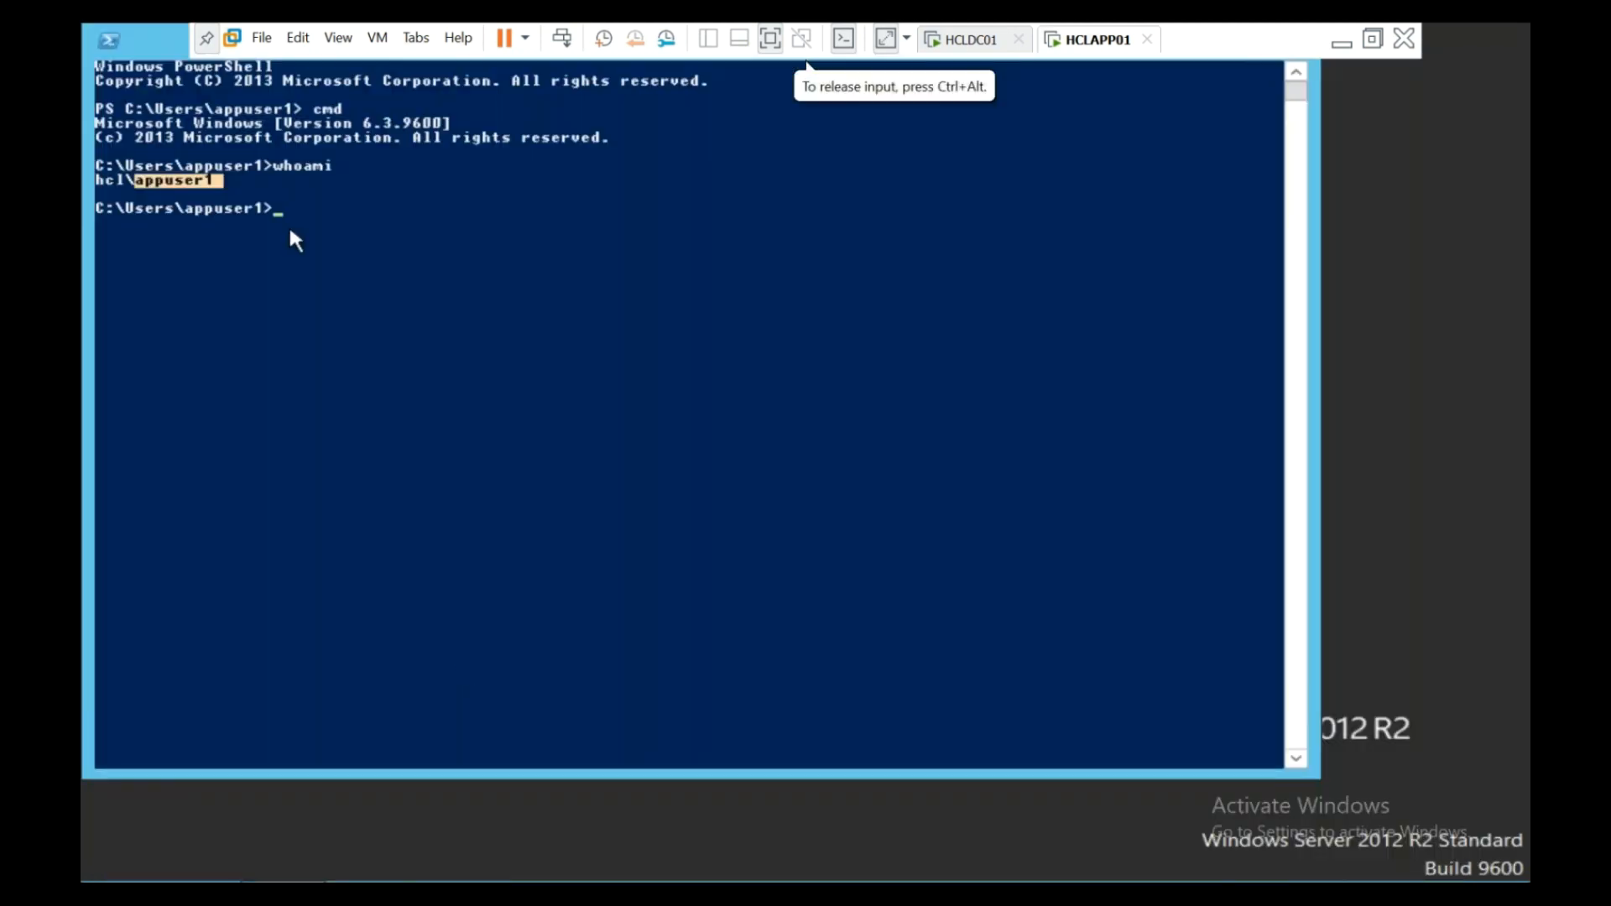
{"action": "left_click", "coordinate": [407, 322]}
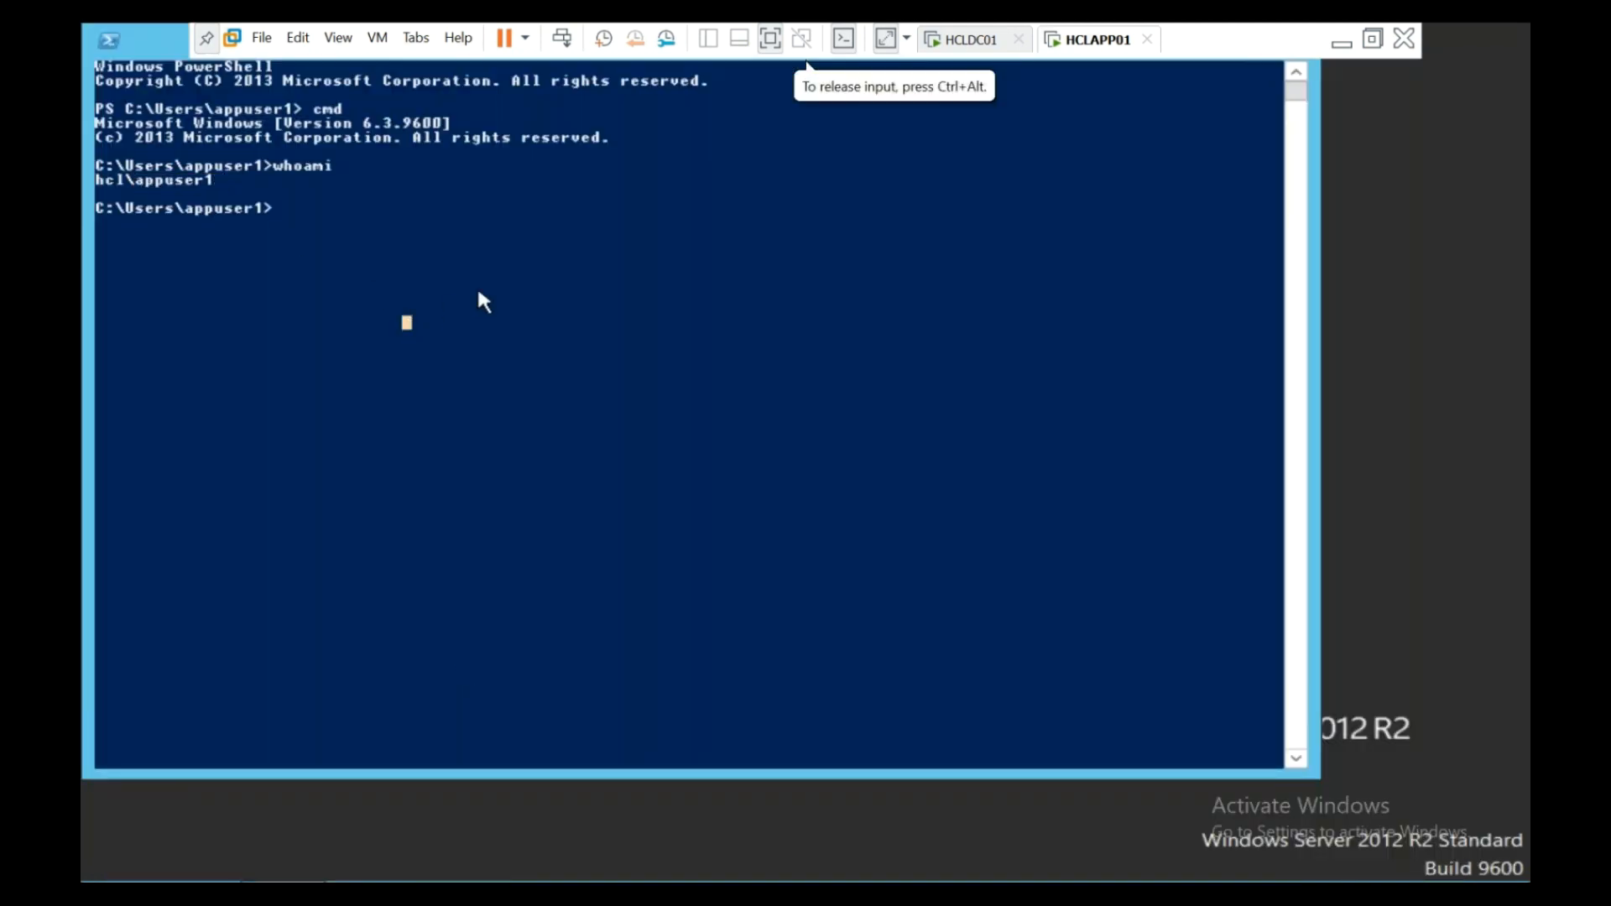
{"action": "type", "text": "logoff"}
{"action": "key", "text": "Return"}
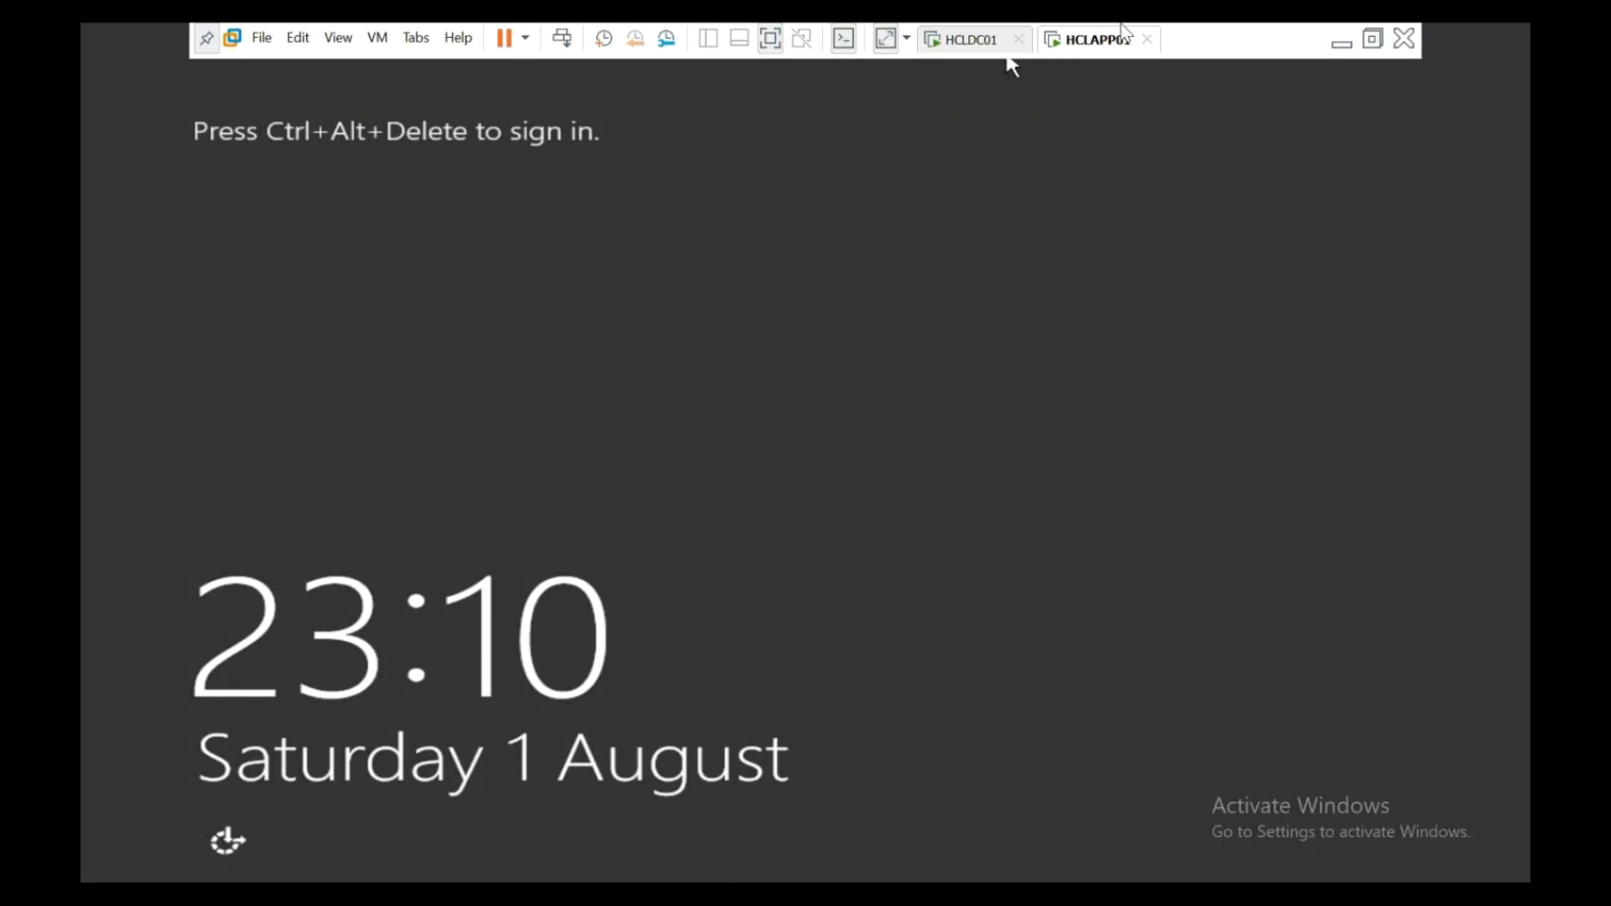
{"action": "left_click", "coordinate": [562, 39]}
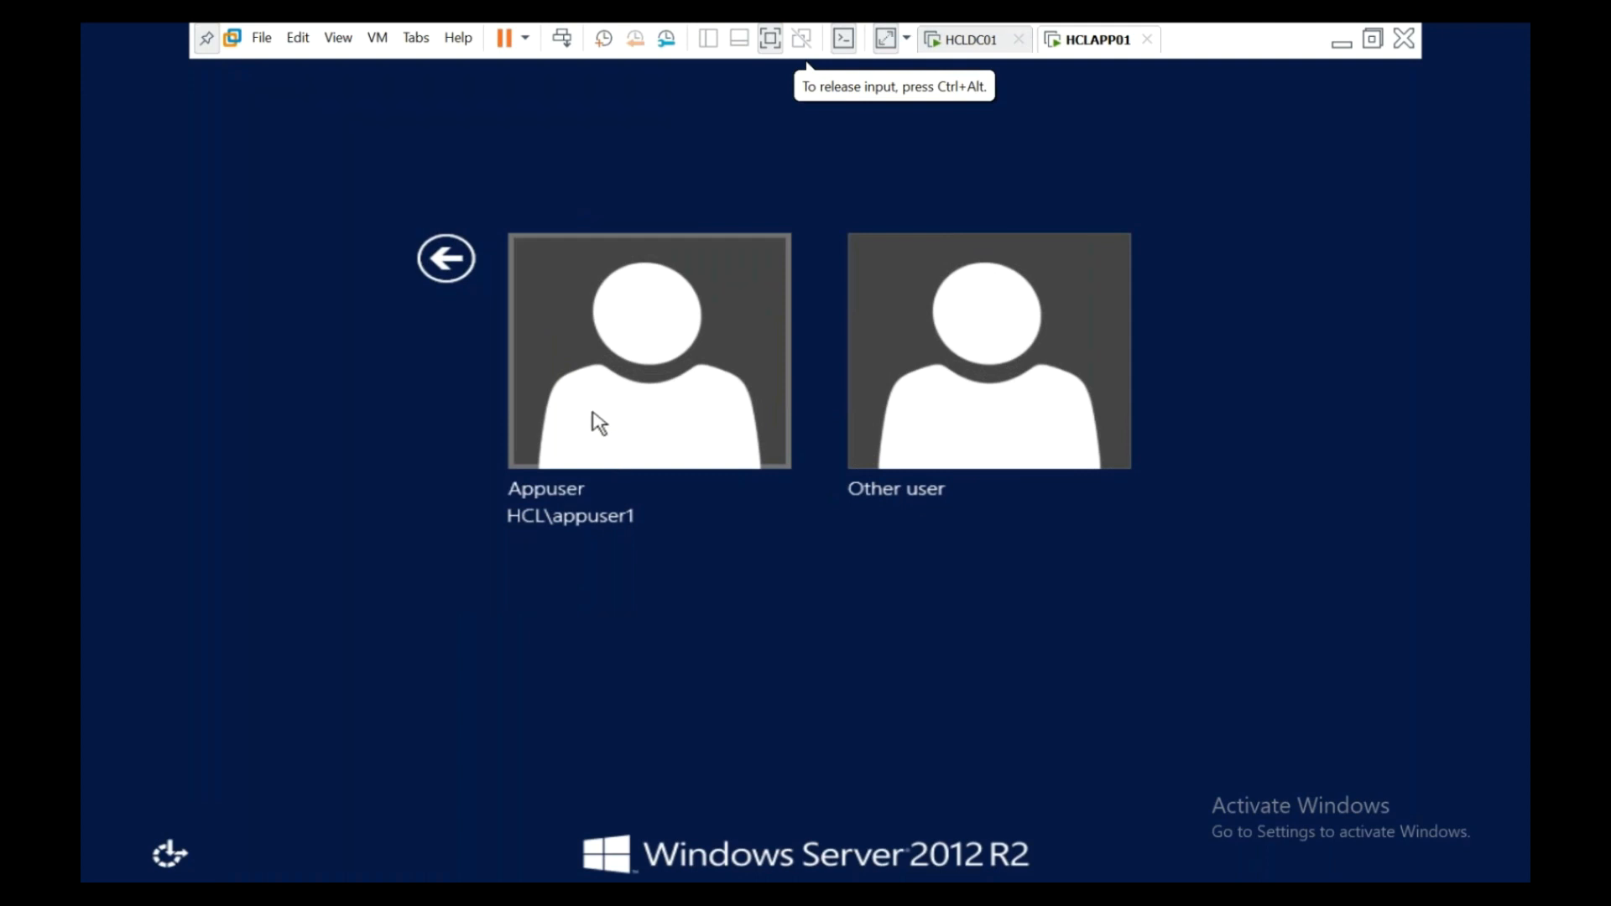
- Try signing in as Appuser and dismiss the time-restriction refusal
{"action": "left_click", "coordinate": [614, 371]}
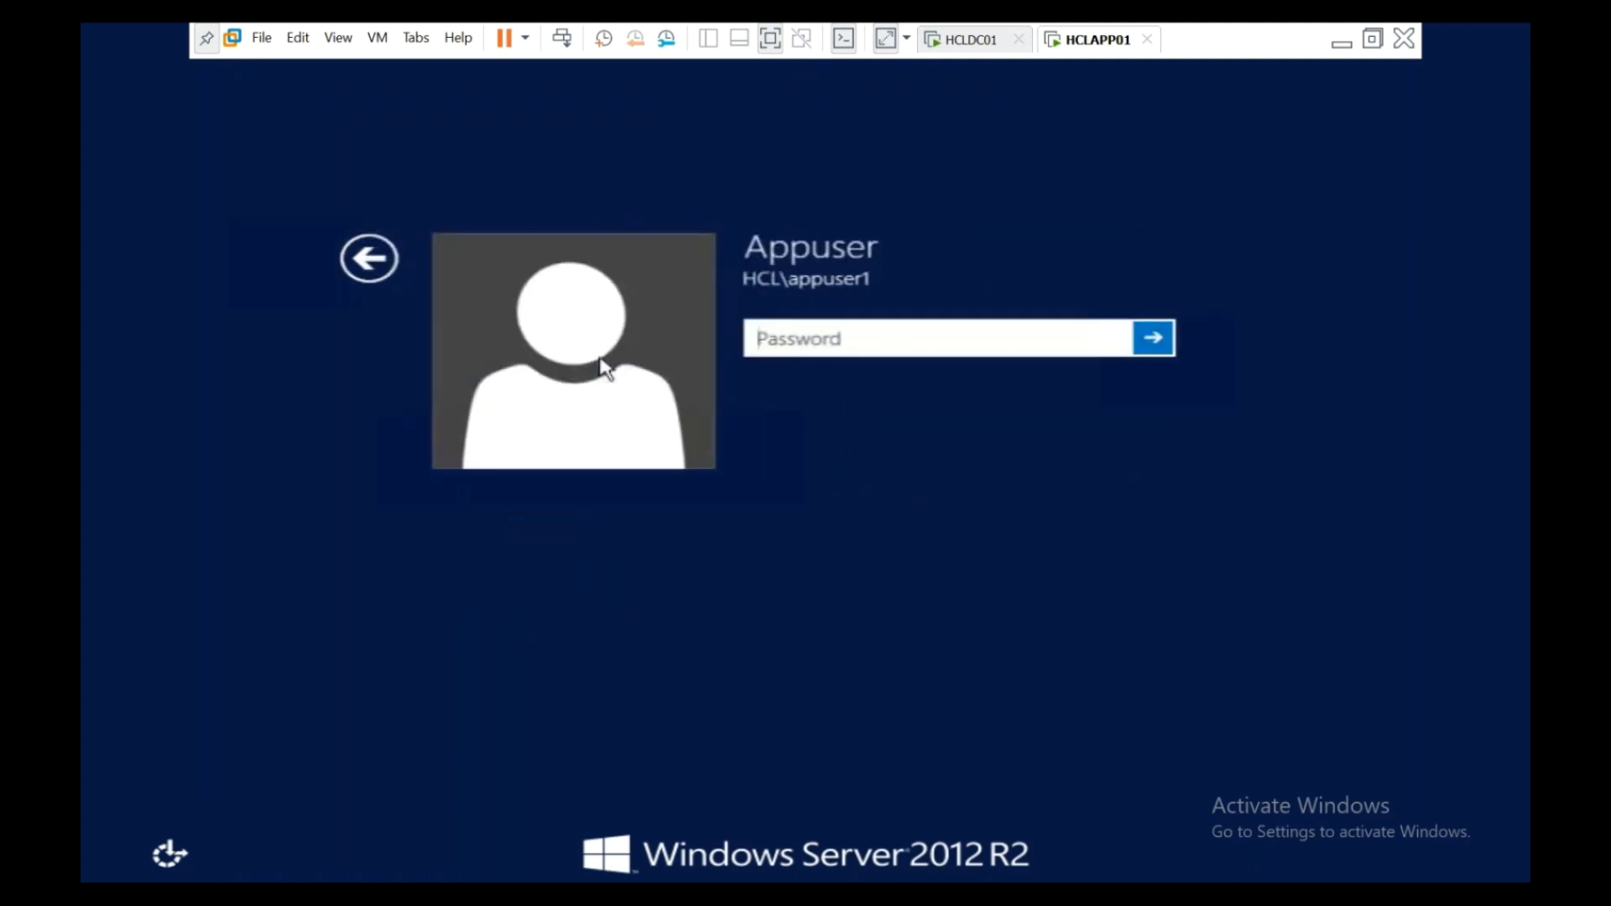
{"action": "type", "text": "•••••••••"}
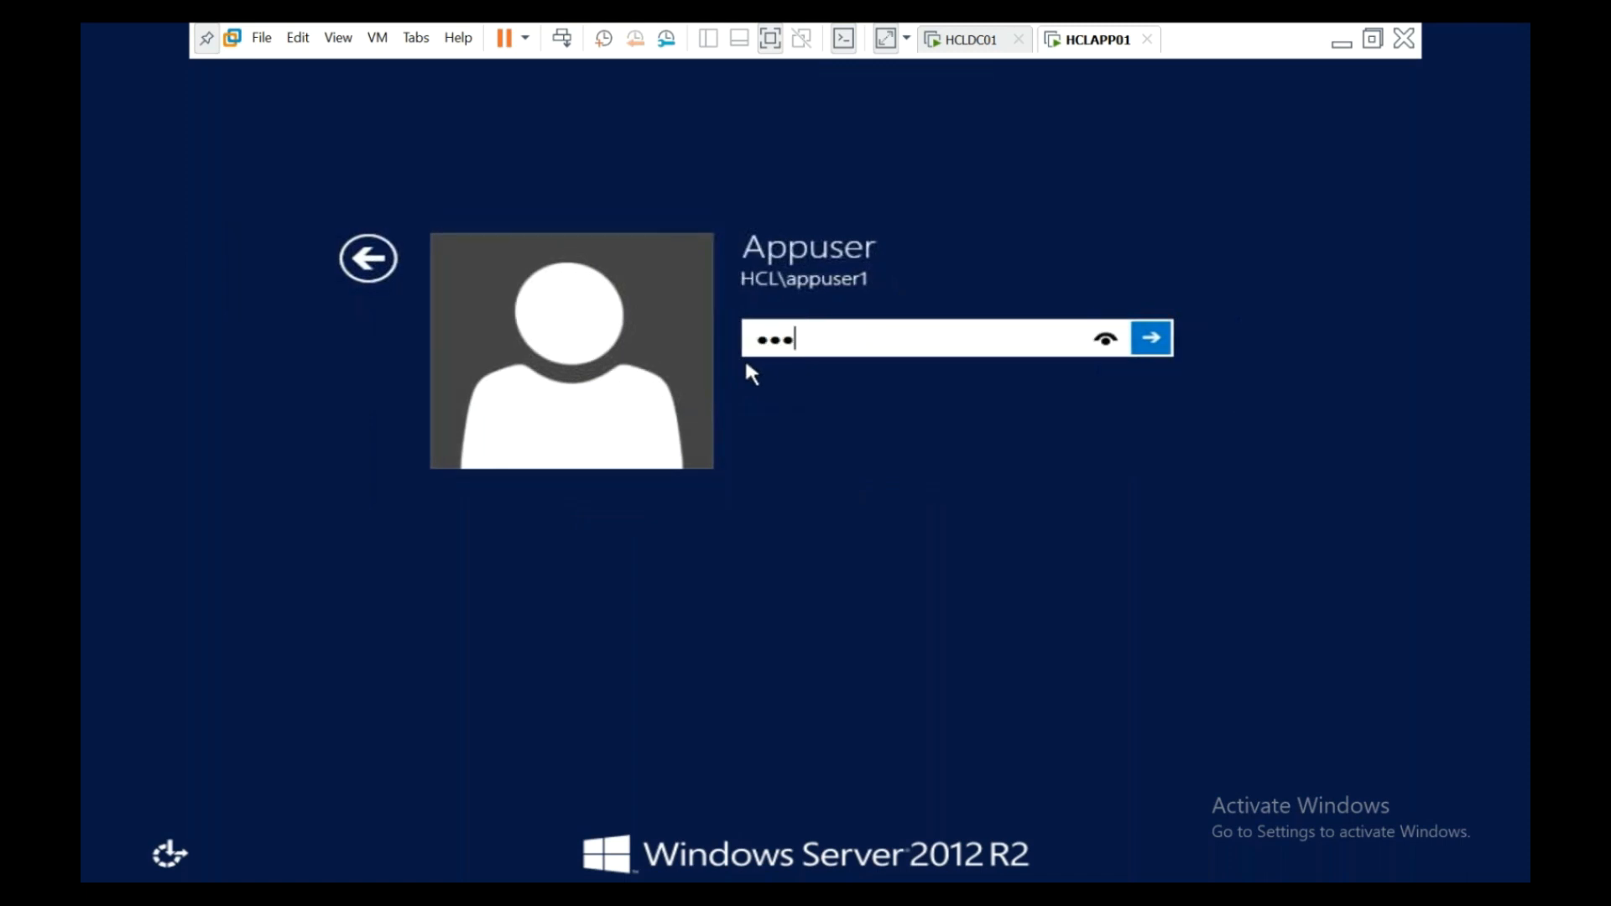
{"action": "type", "text": "••"}
{"action": "key", "text": "Return"}
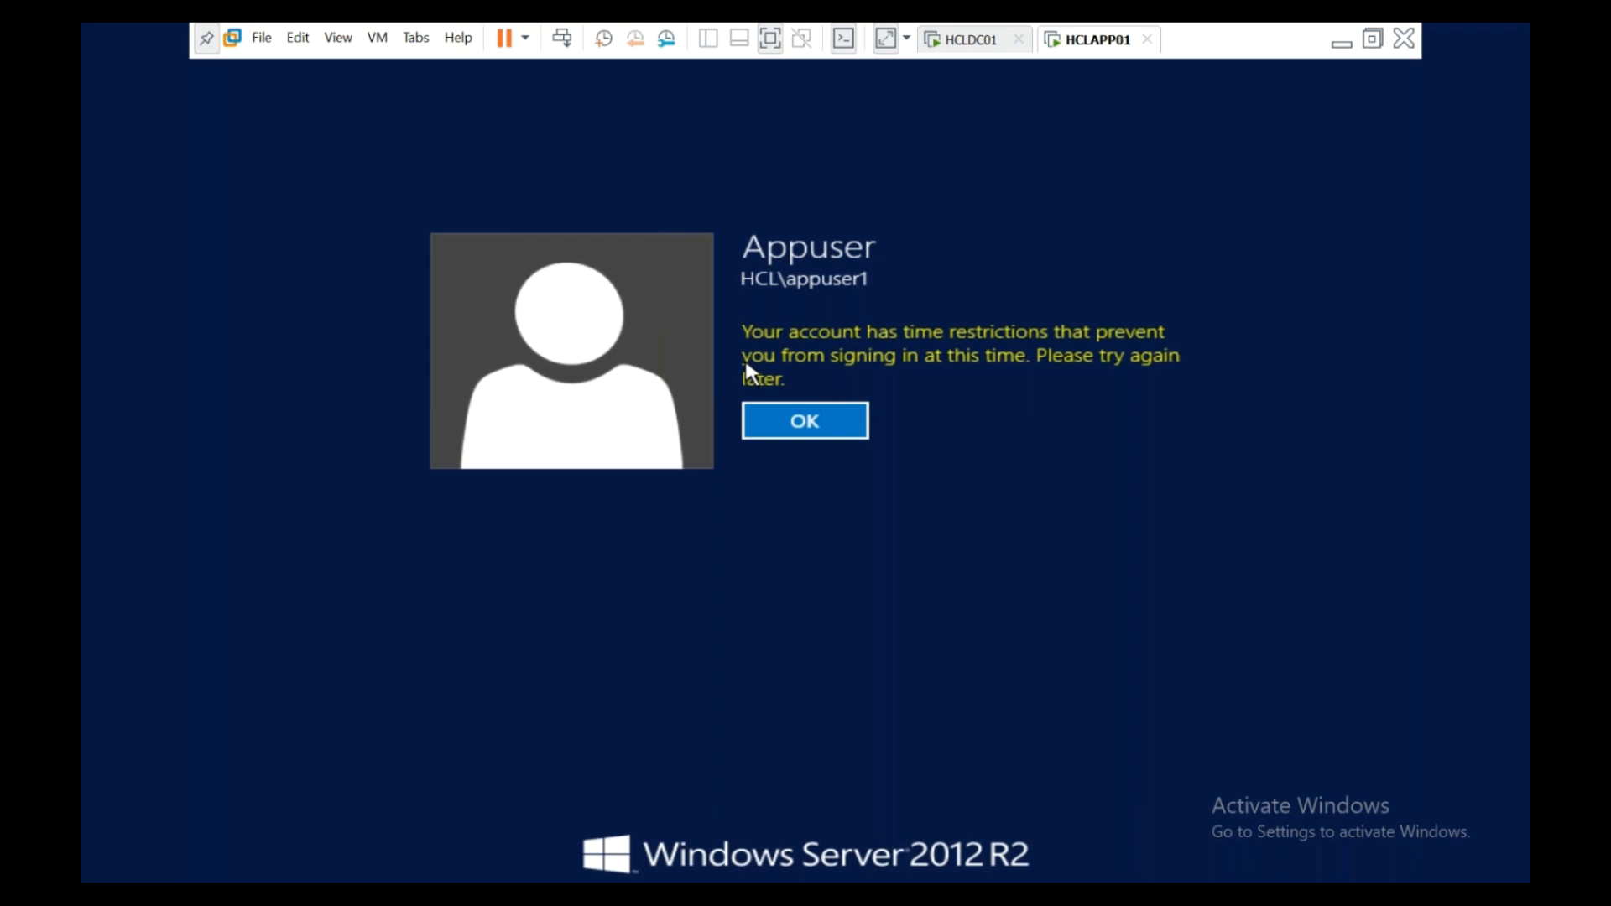
{"action": "left_click", "coordinate": [838, 433]}
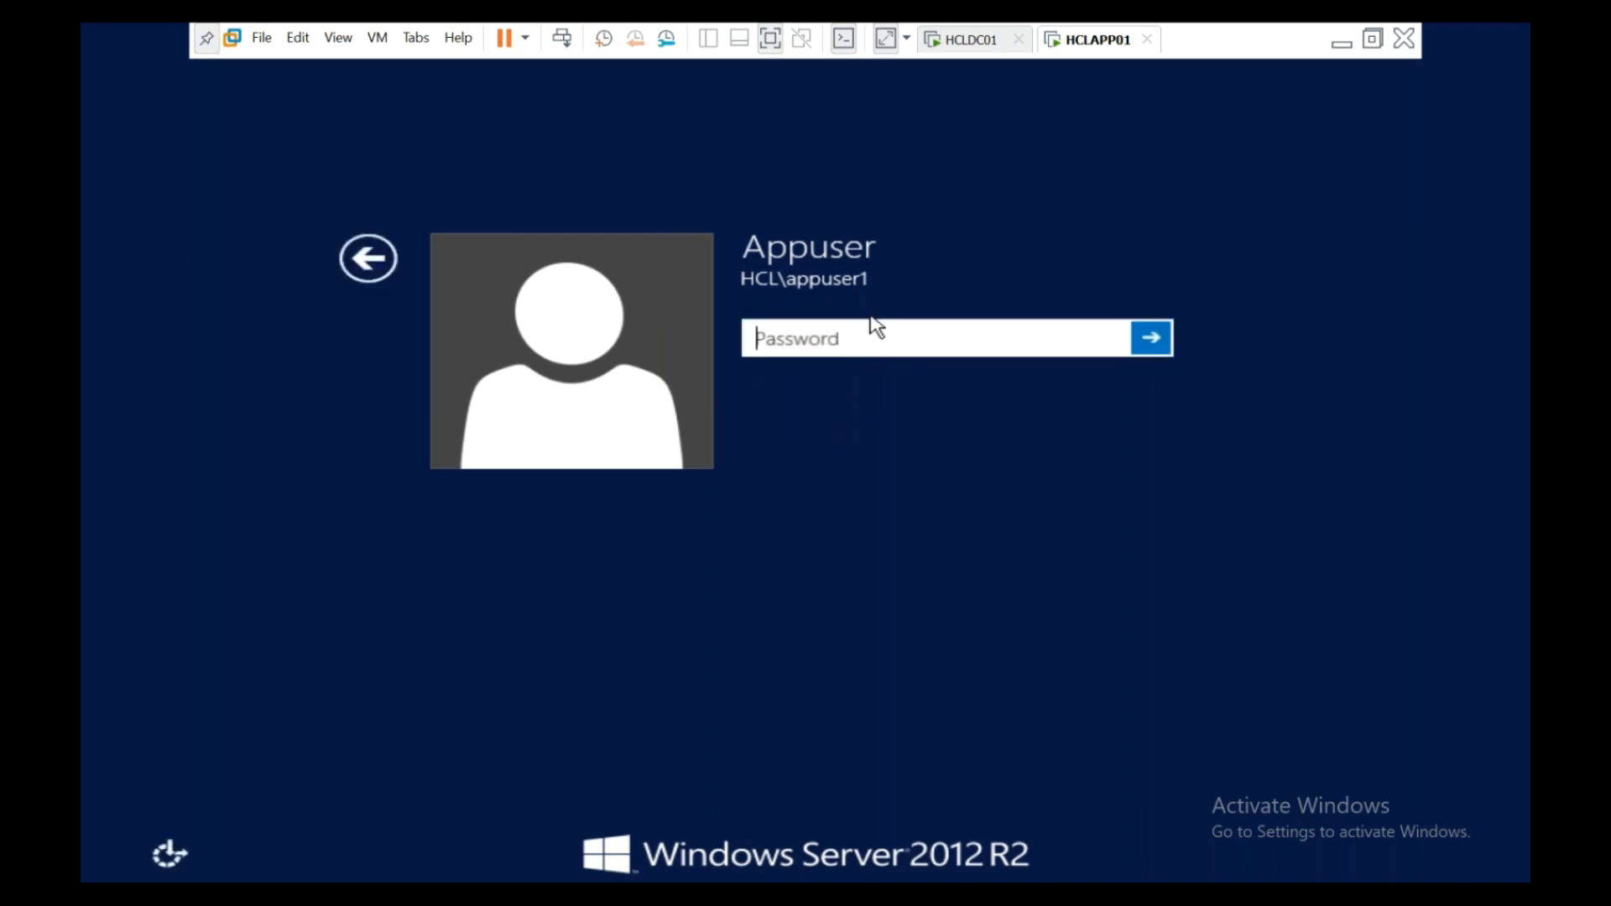
- Retry Appuser's password, get refused again over time restrictions, and return to HCLDC01
{"action": "type", "text": "•••••••"}
{"action": "key", "text": "BackSpace"}
{"action": "key", "text": "BackSpace"}
{"action": "key", "text": "BackSpace"}
{"action": "key", "text": "BackSpace"}
{"action": "key", "text": "BackSpace"}
{"action": "key", "text": "BackSpace"}
{"action": "key", "text": "BackSpace"}
{"action": "type", "text": "•••••••••"}
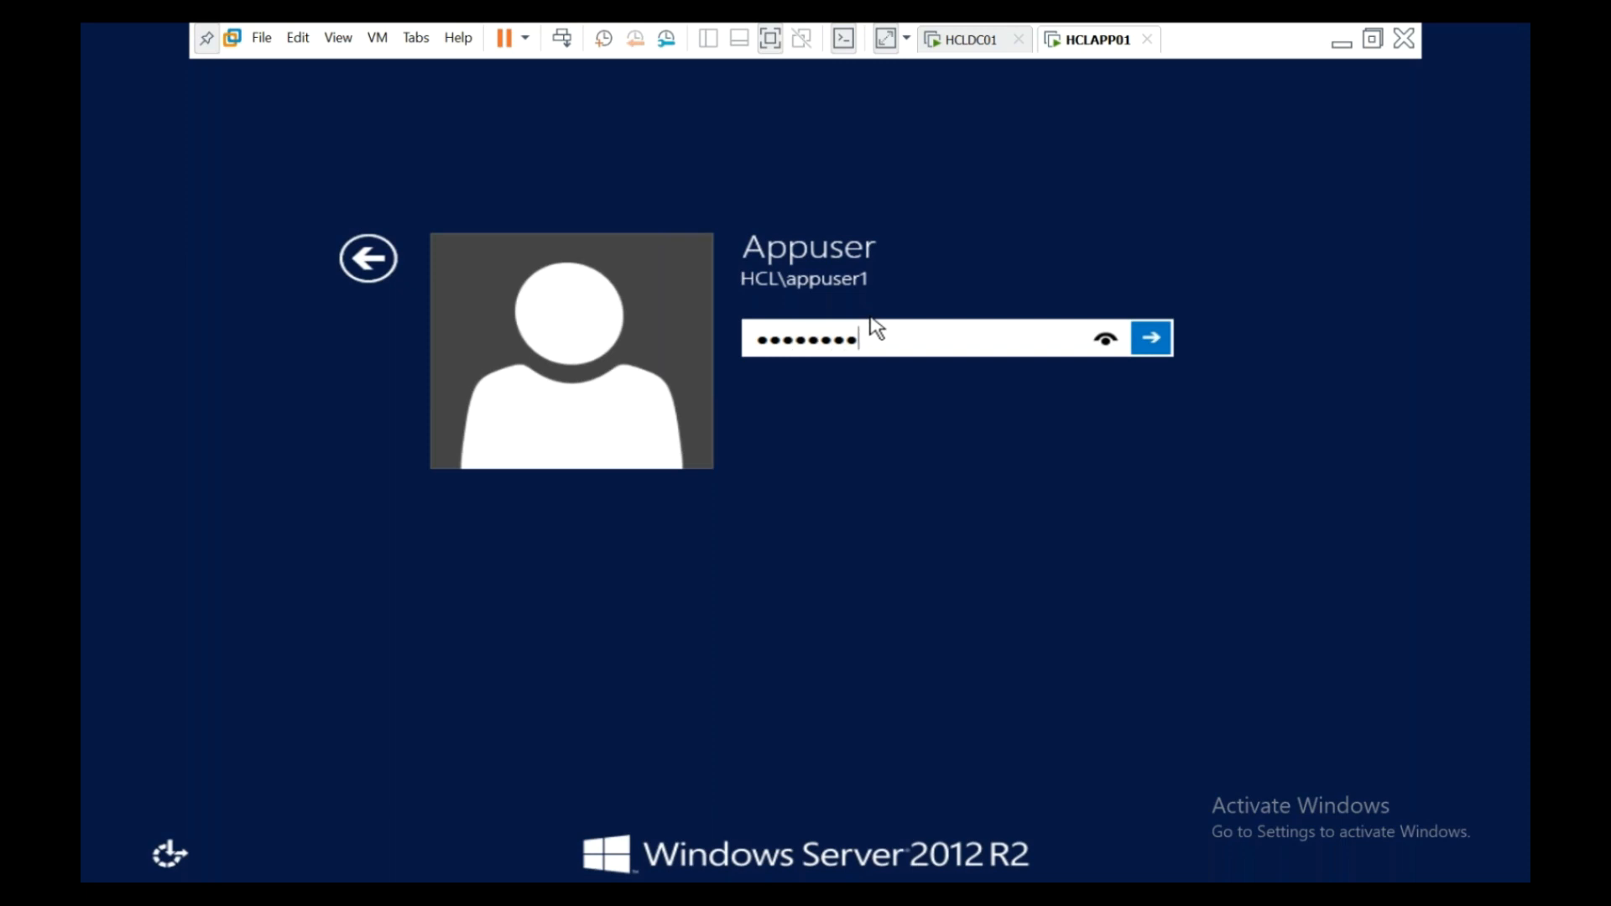
{"action": "type", "text": "•••"}
{"action": "key", "text": "Return"}
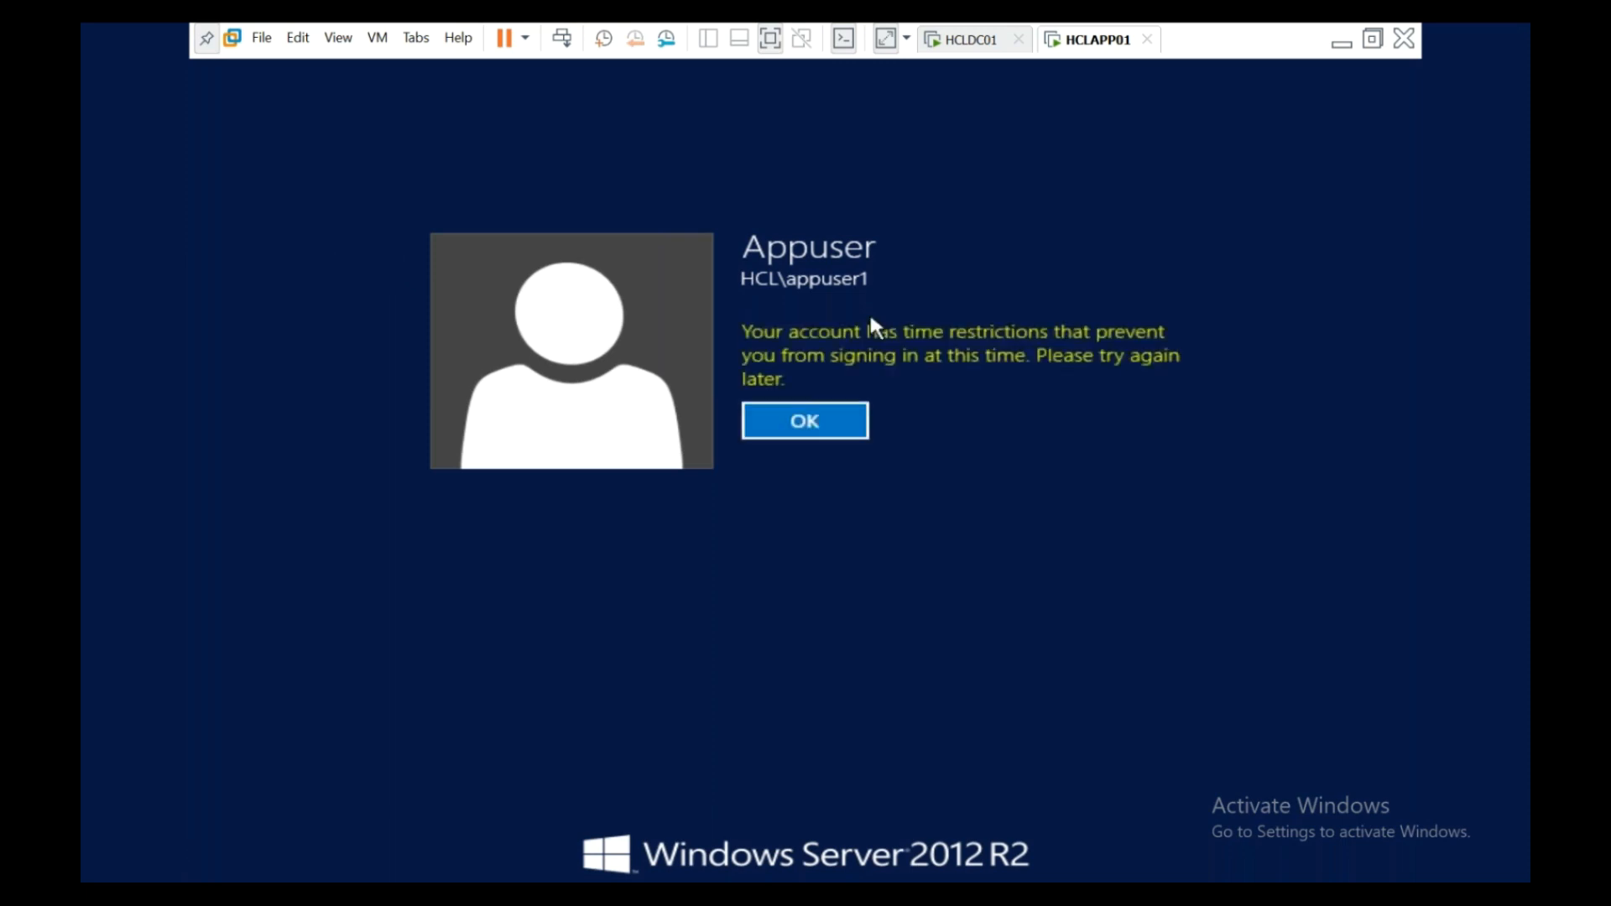
{"action": "left_click", "coordinate": [837, 435]}
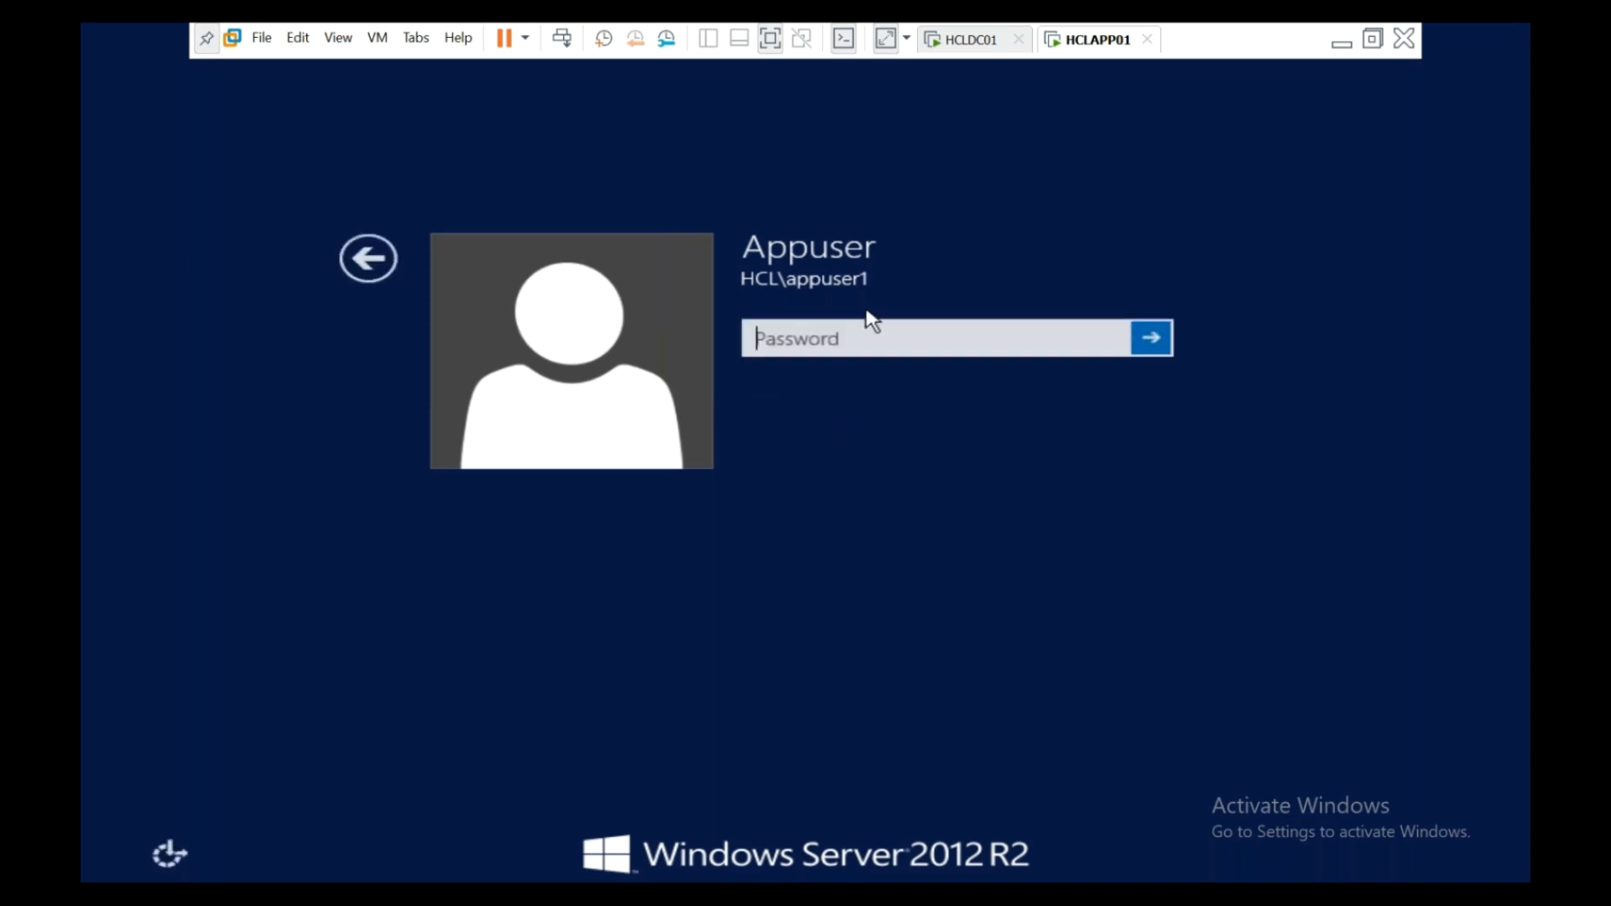
{"action": "left_click", "coordinate": [957, 42]}
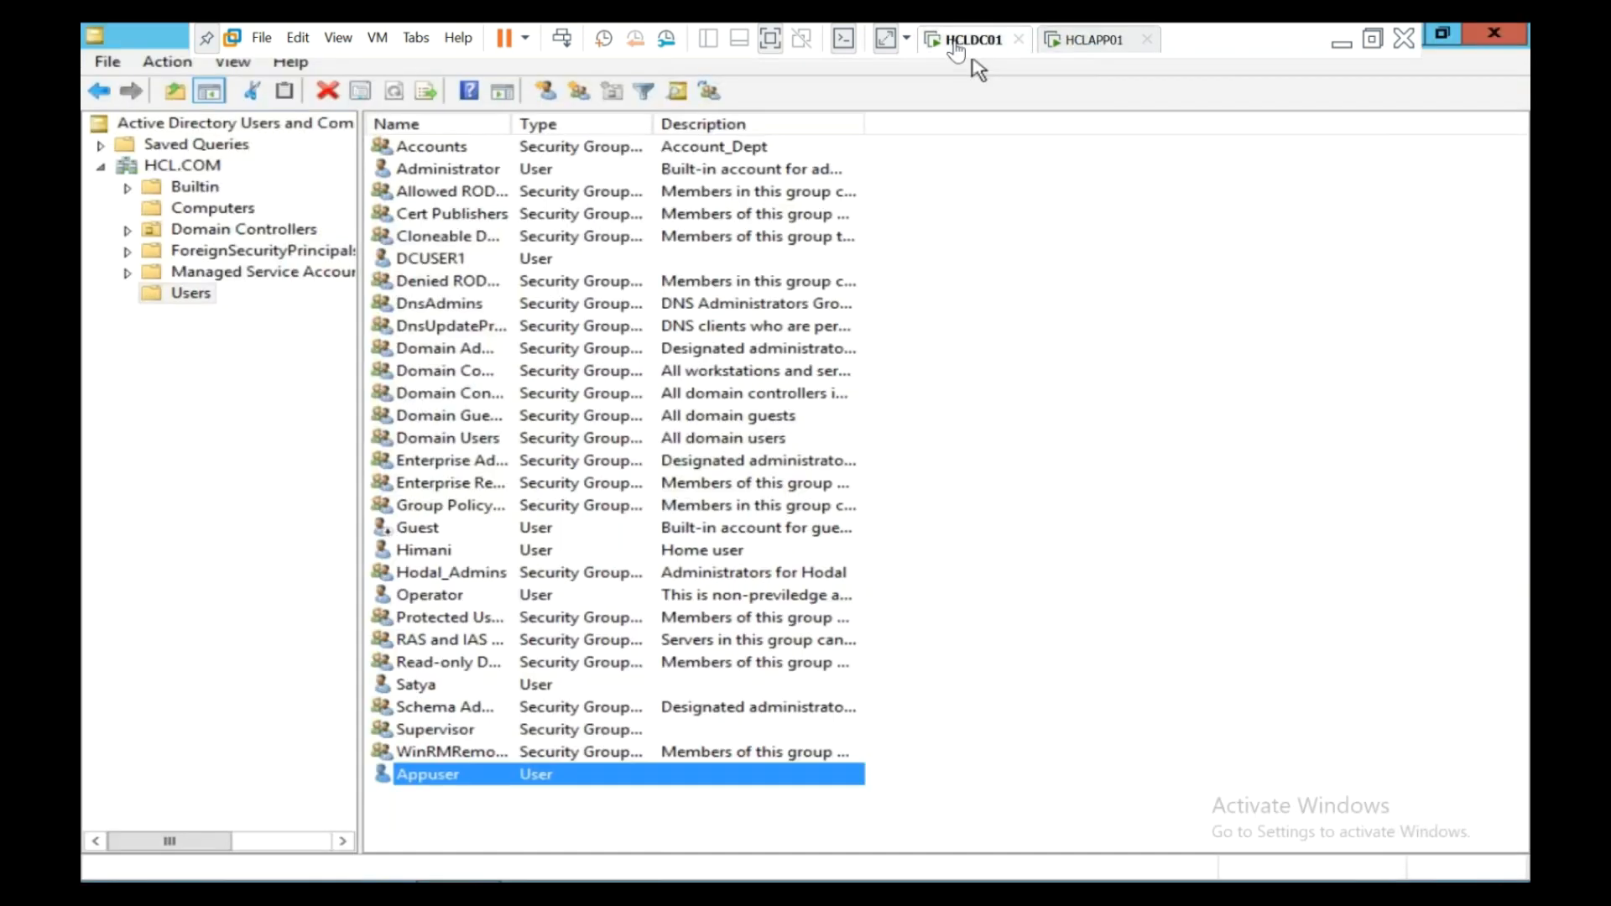
- In Appuser's Logon Hours, select the whole week grid, mark it Logon Permitted, and save
{"action": "left_click", "coordinate": [446, 773]}
{"action": "key", "text": "Return"}
{"action": "double_click", "coordinate": [453, 774]}
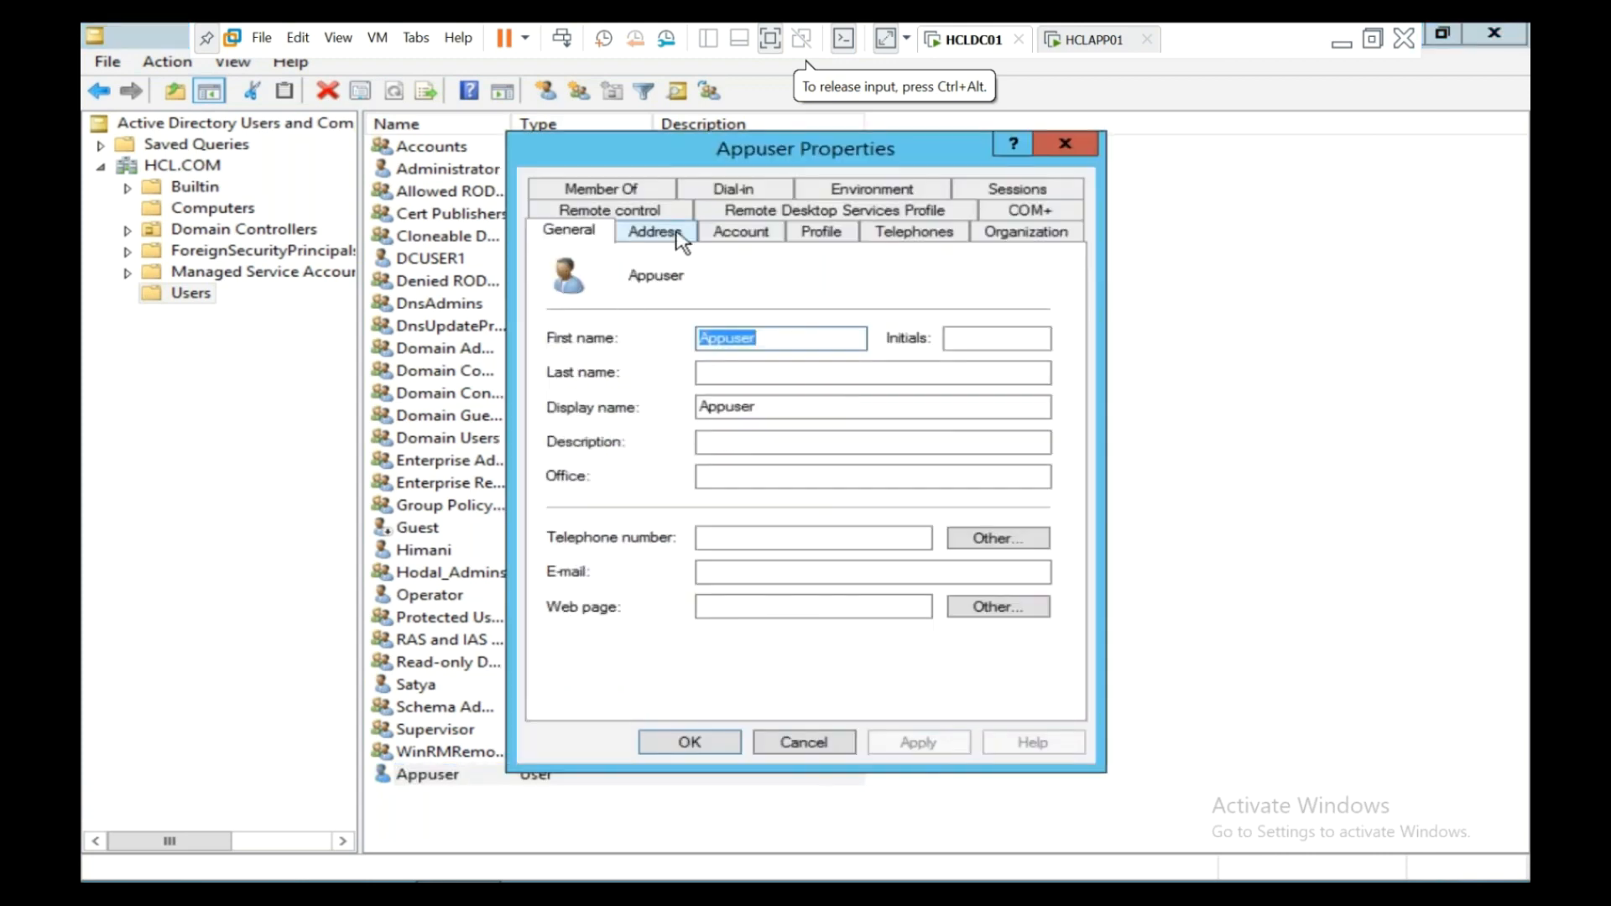
{"action": "left_click", "coordinate": [721, 238]}
{"action": "left_click", "coordinate": [627, 386]}
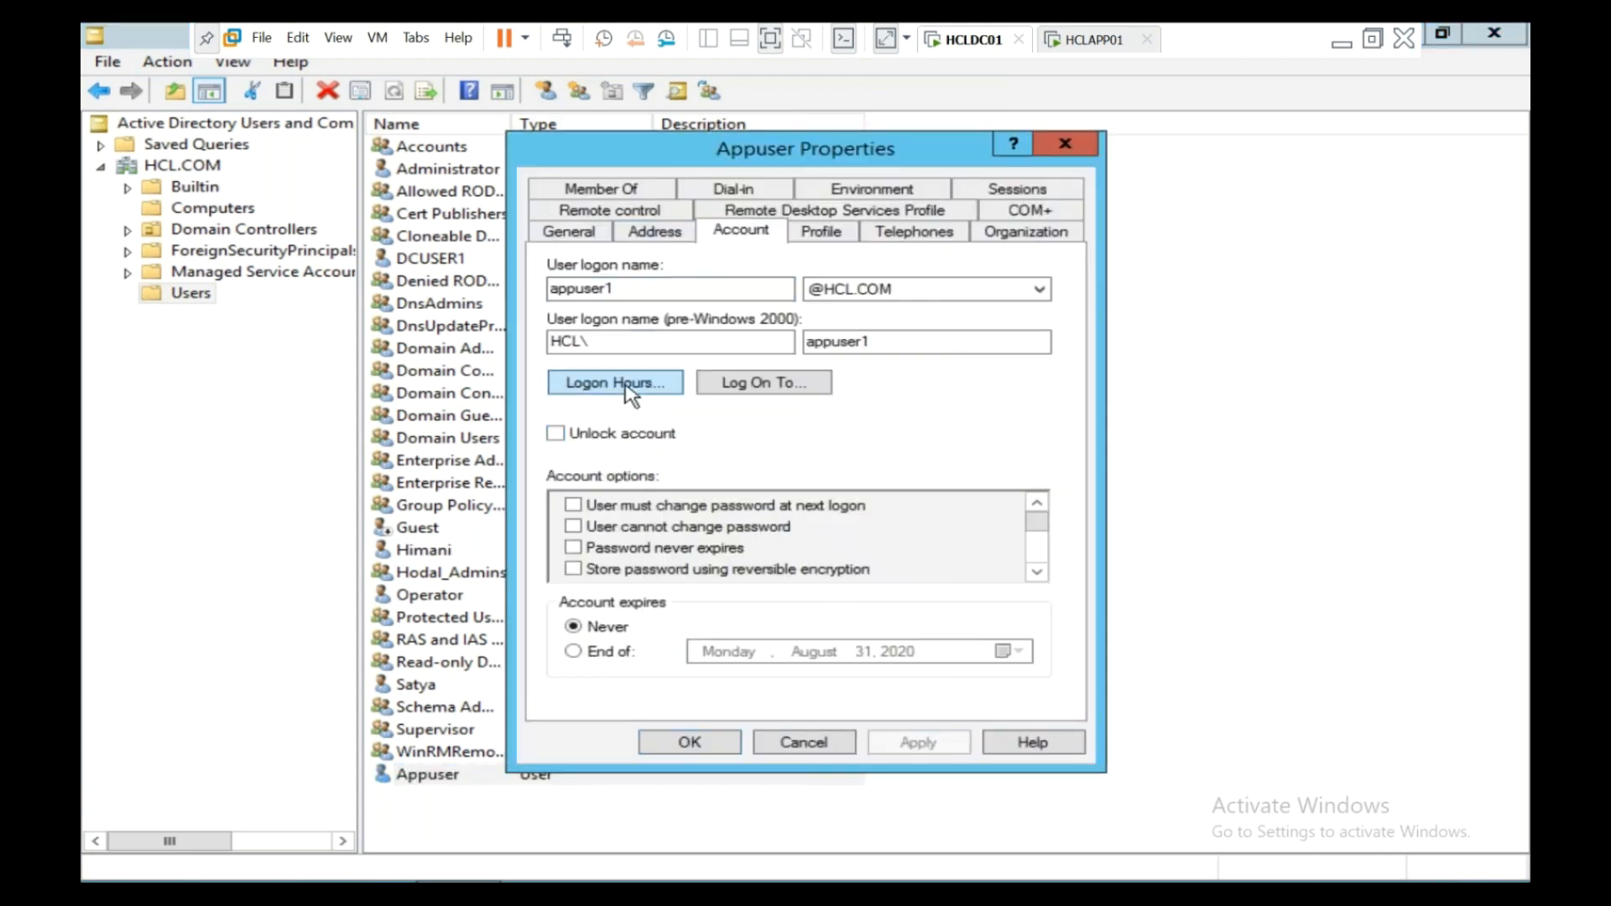
{"action": "left_click", "coordinate": [972, 441]}
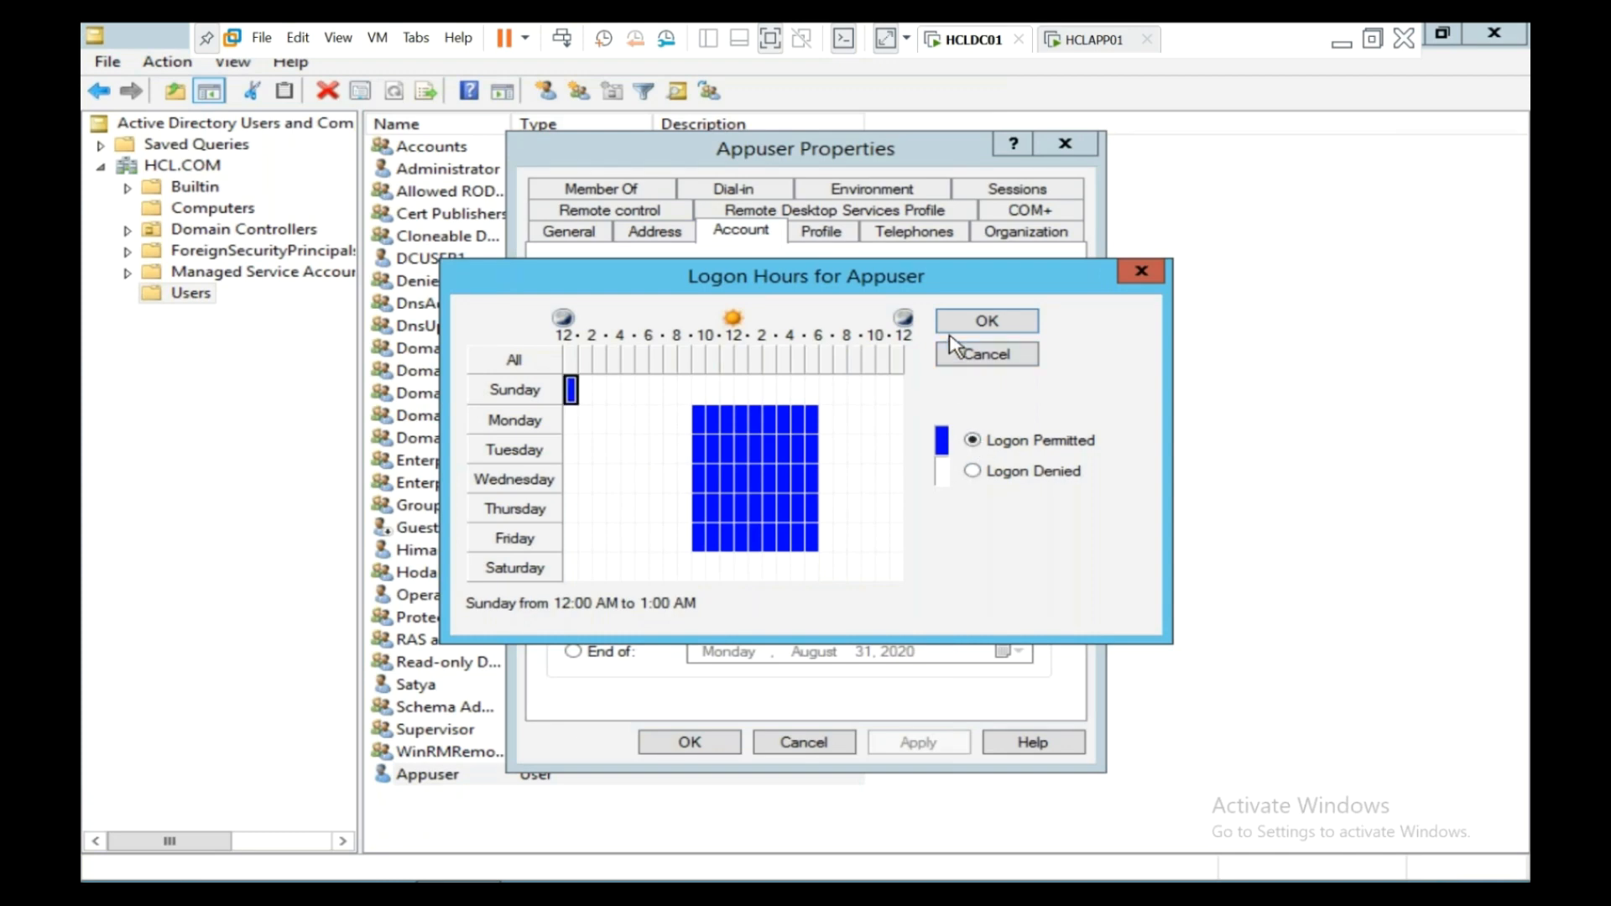
{"action": "left_click", "coordinate": [972, 472]}
{"action": "left_click", "coordinate": [973, 441]}
{"action": "left_click_drag", "start_coordinate": [585, 398], "coordinate": [898, 573]}
{"action": "left_click", "coordinate": [973, 441]}
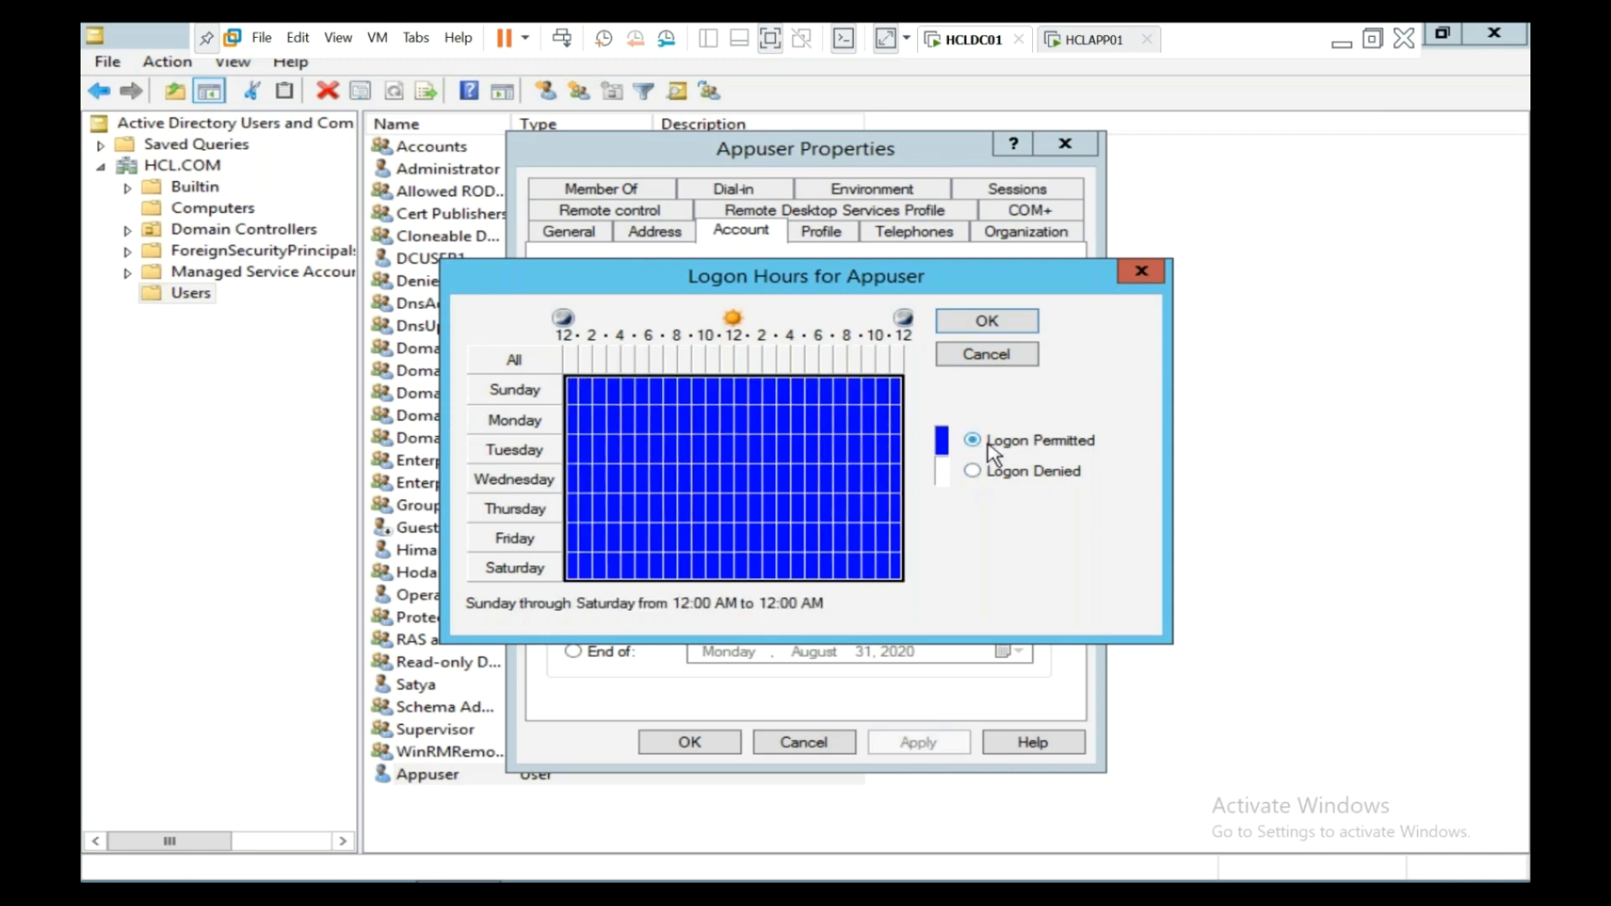
{"action": "left_click", "coordinate": [1020, 326]}
{"action": "left_click", "coordinate": [716, 744]}
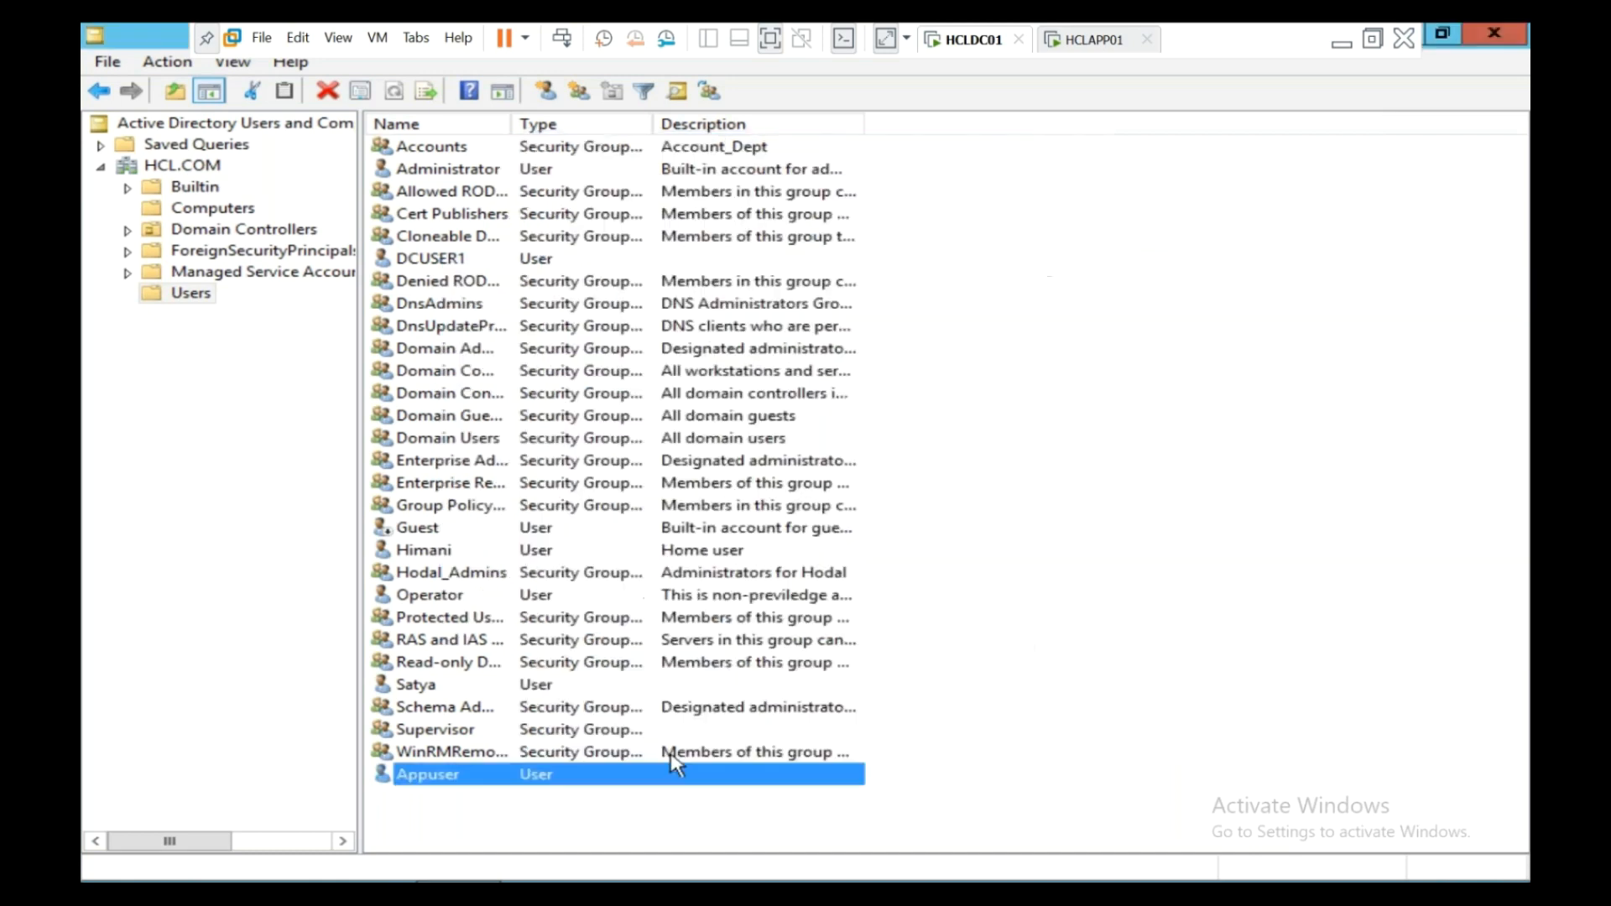
- Sign in to HCLAPP01 as Appuser by entering the account password
{"action": "left_click", "coordinate": [1082, 39]}
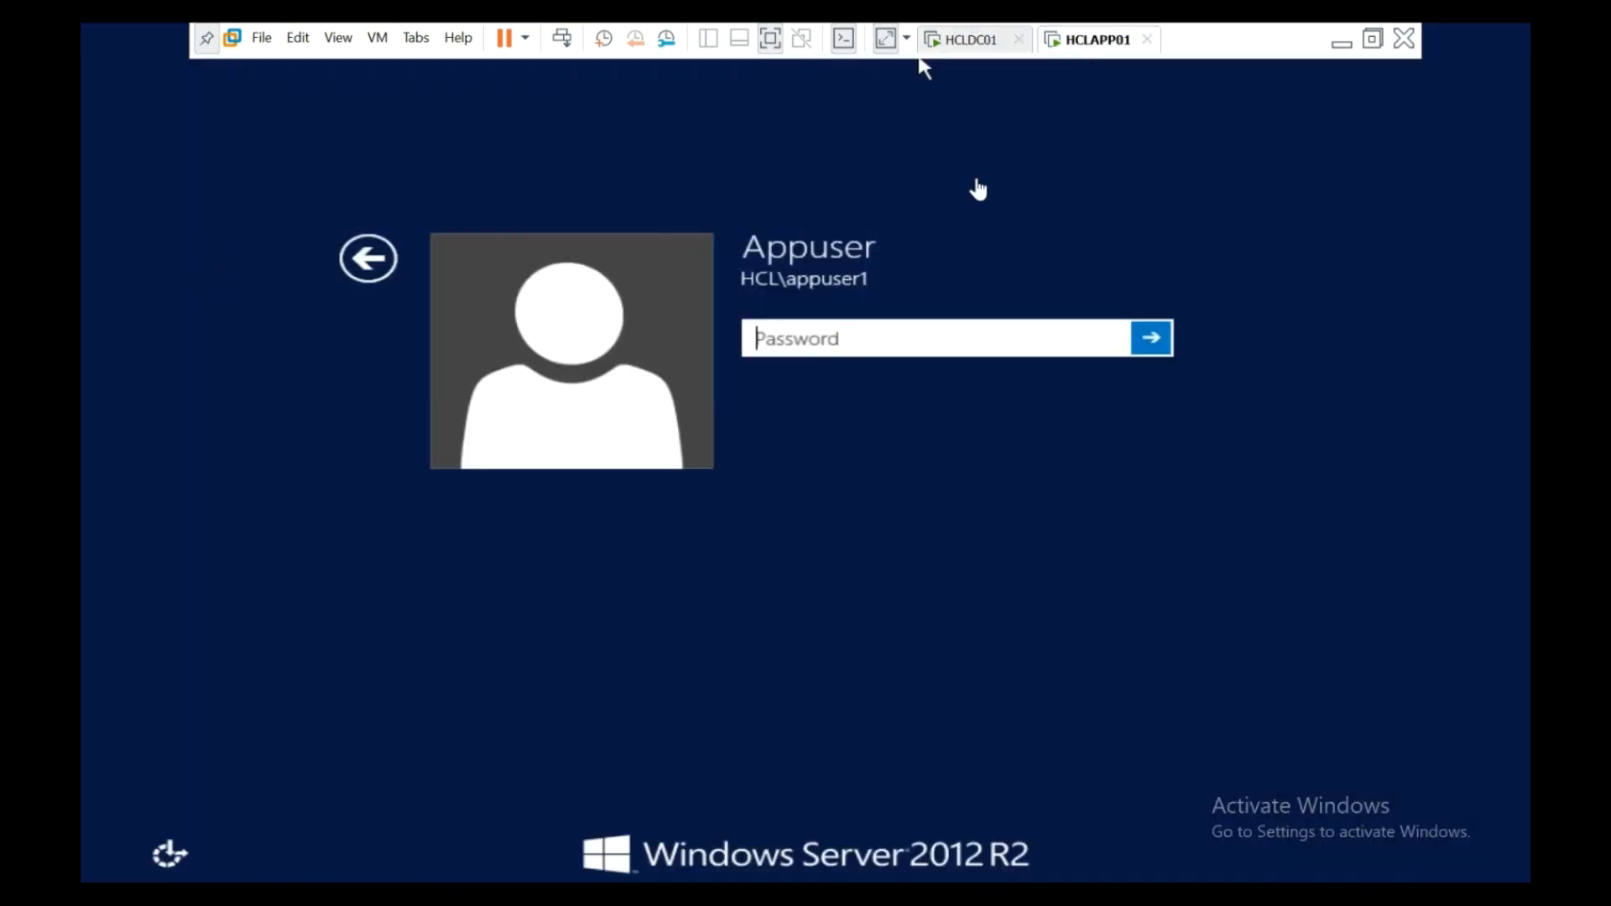
{"action": "left_click", "coordinate": [959, 338]}
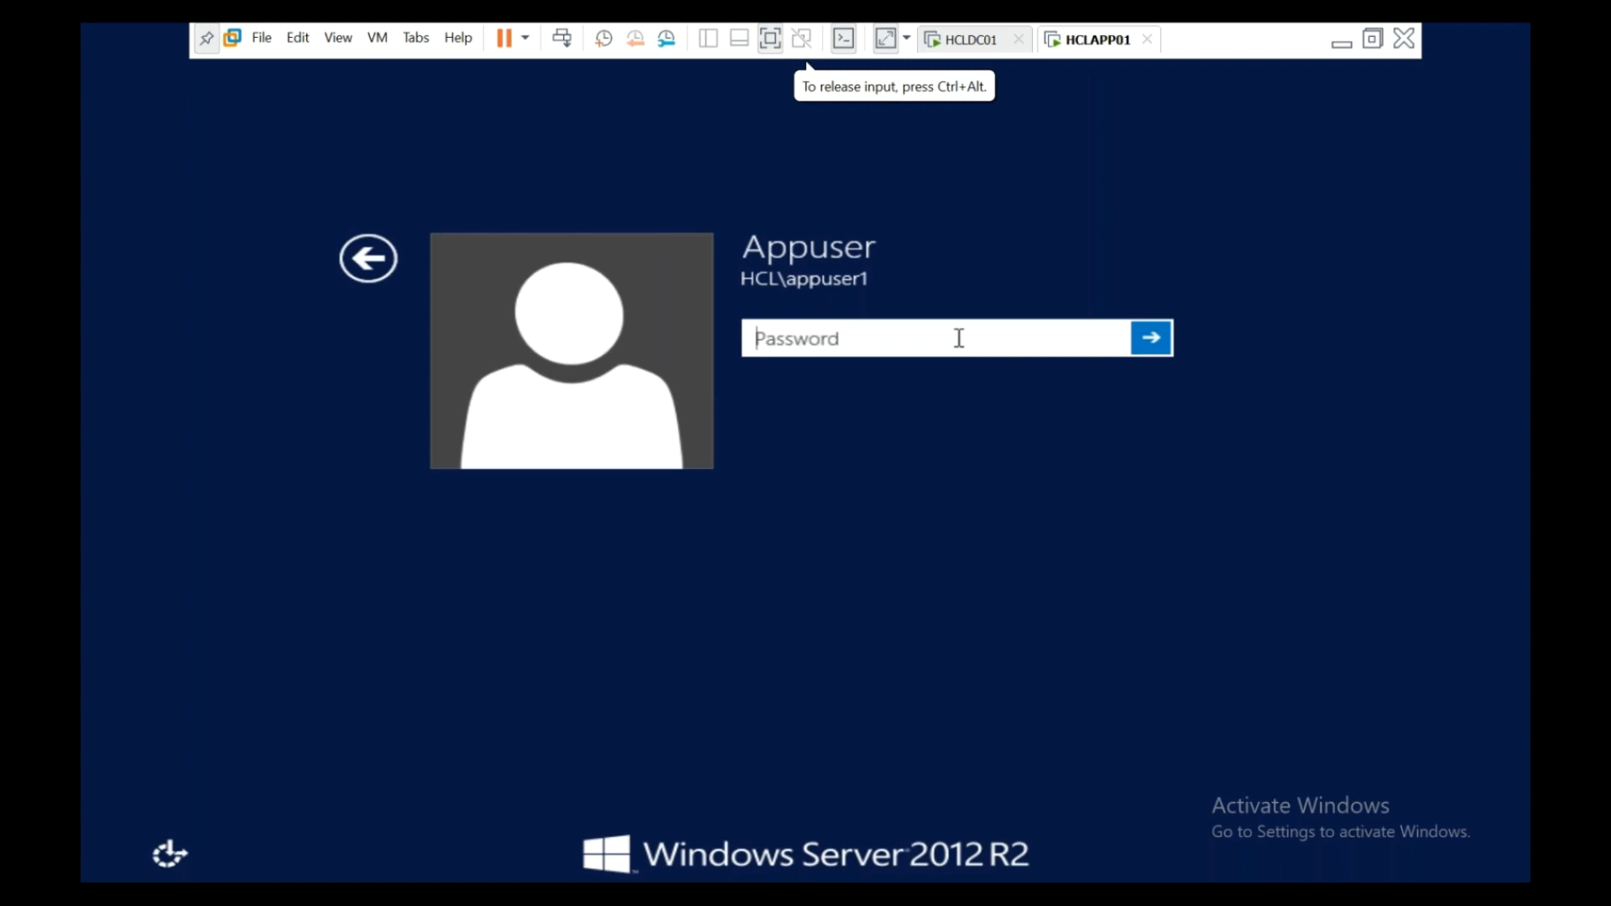
{"action": "type", "text": "Password123"}
{"action": "key", "text": "Return"}
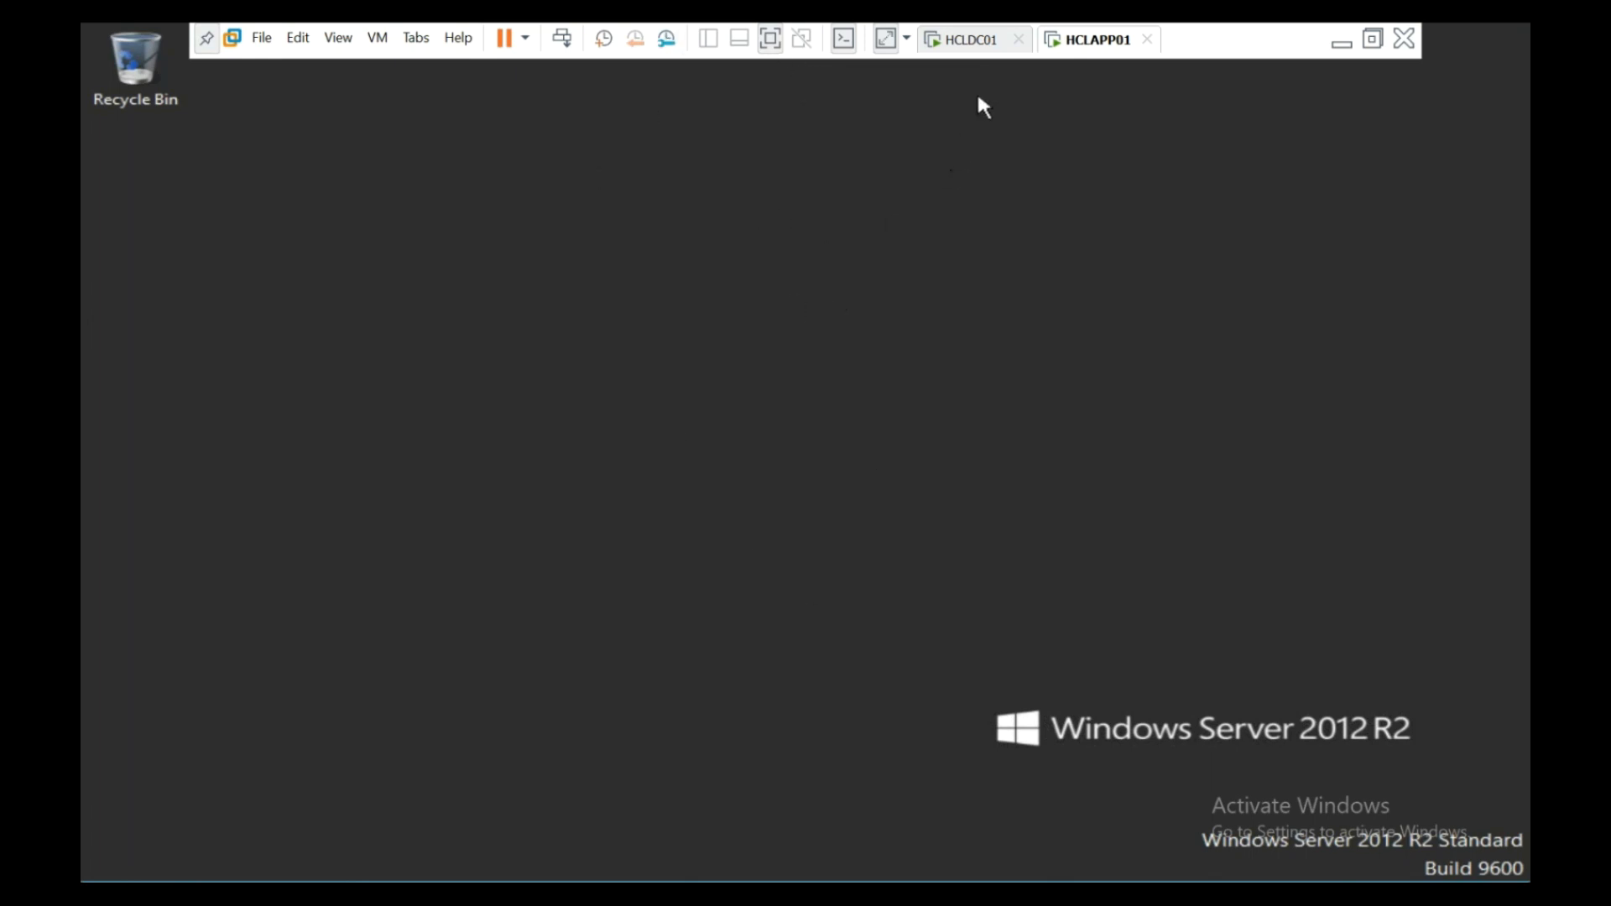
- Go back to the HCLDC01 domain controller virtual machine
{"action": "left_click", "coordinate": [974, 42]}
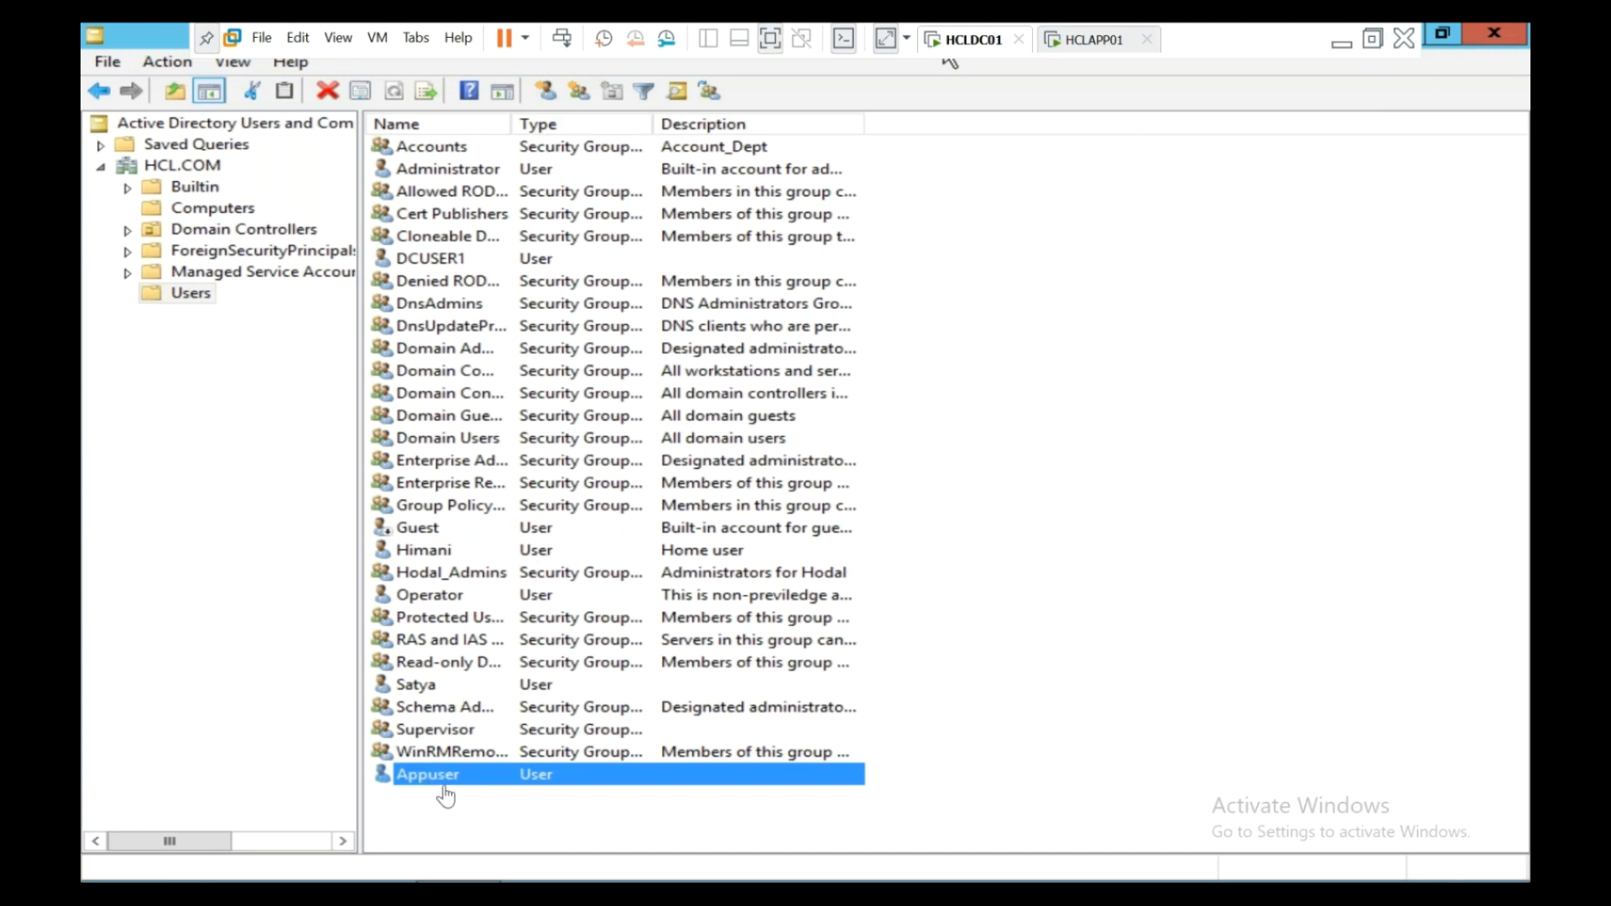
- Open Appuser's properties and, from the Account tab, bring up the Logon Workstations dialog
{"action": "key", "text": "F2"}
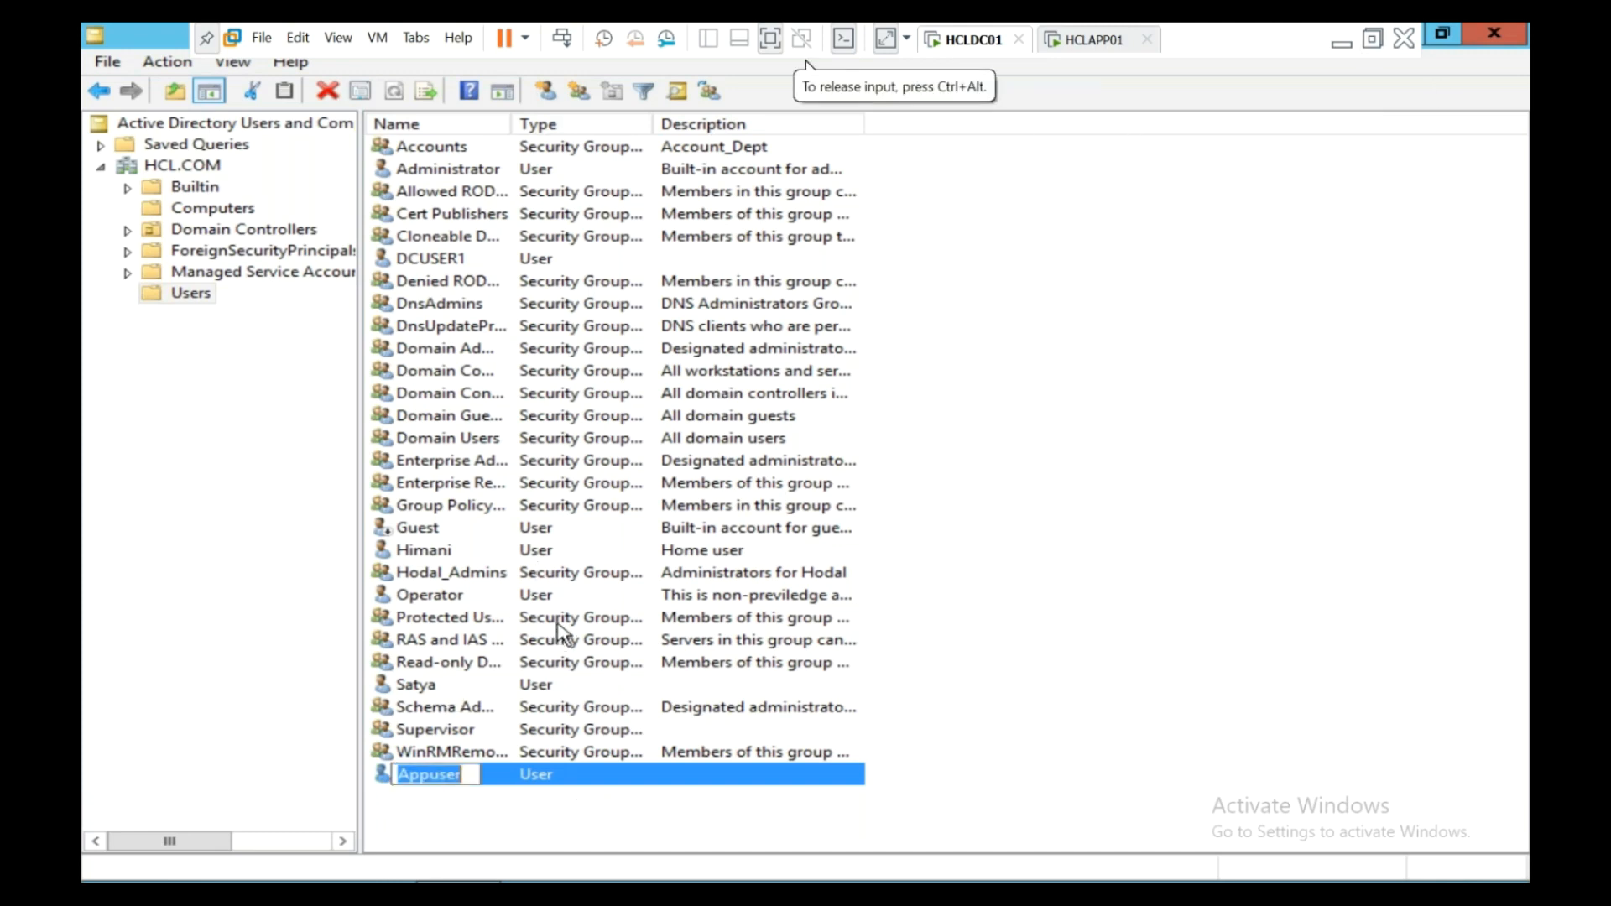
{"action": "key", "text": "Escape"}
{"action": "double_click", "coordinate": [404, 781]}
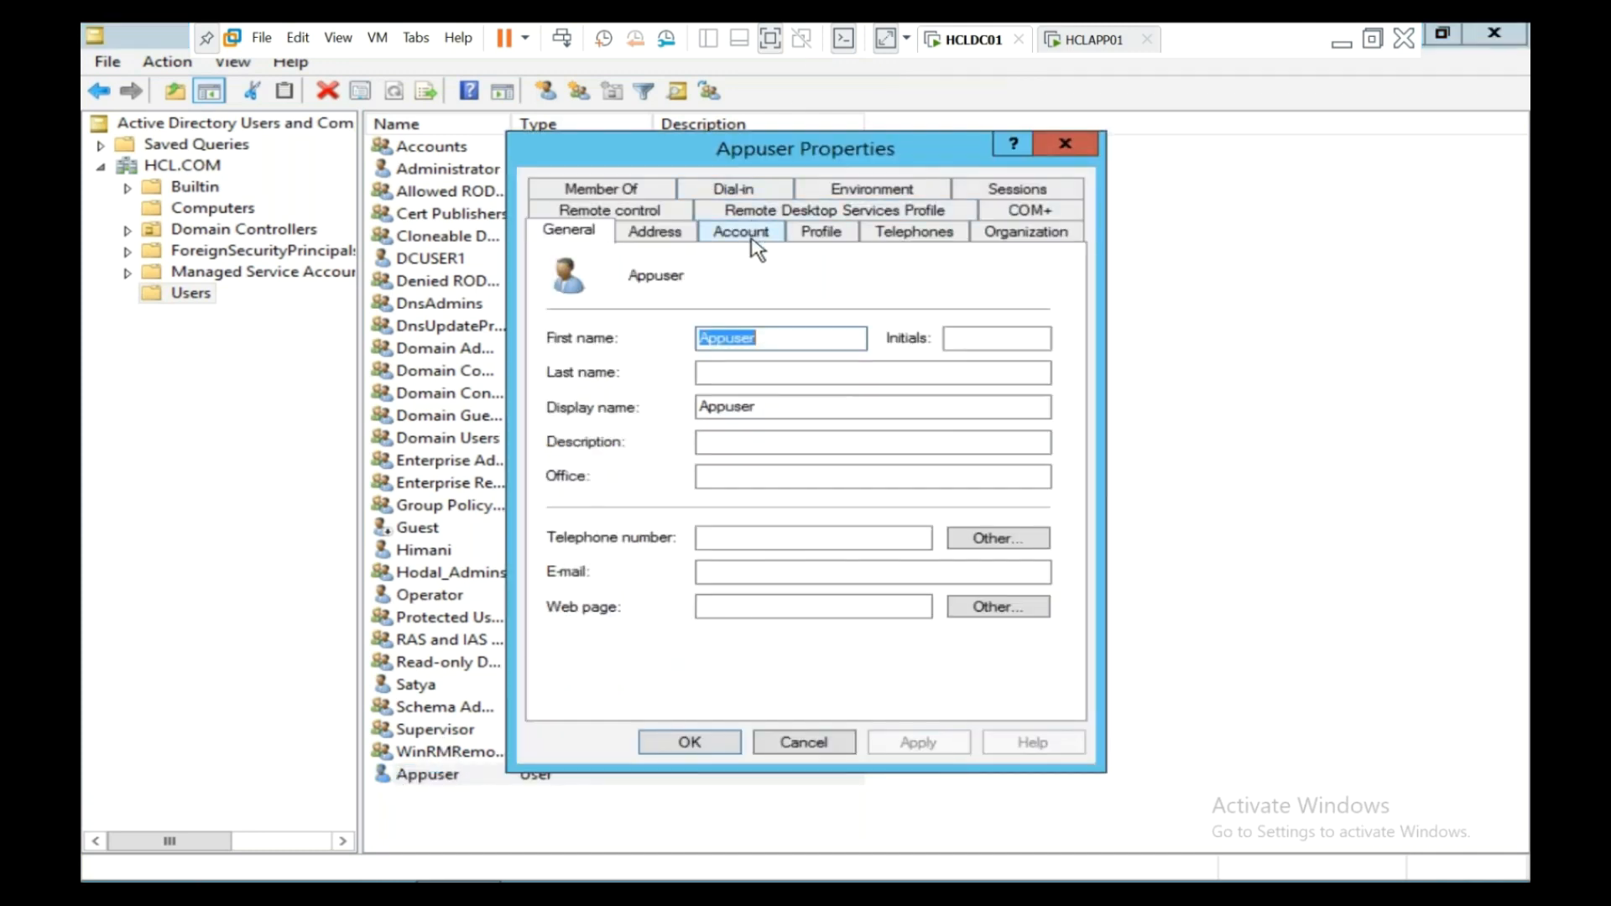
{"action": "left_click", "coordinate": [753, 244]}
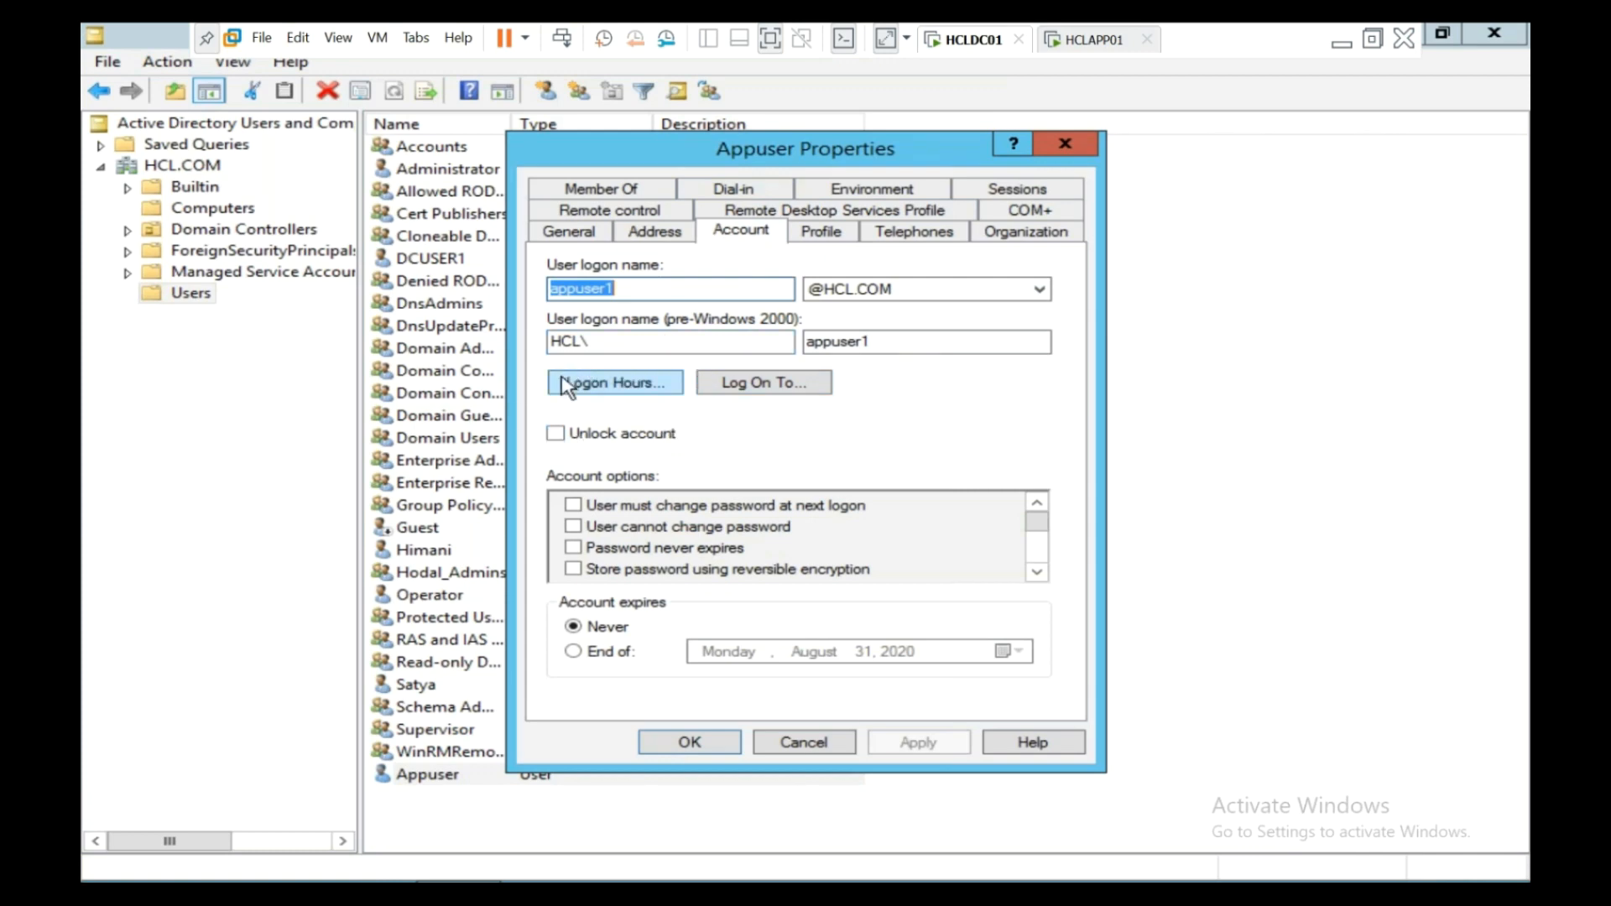
{"action": "left_click", "coordinate": [798, 384]}
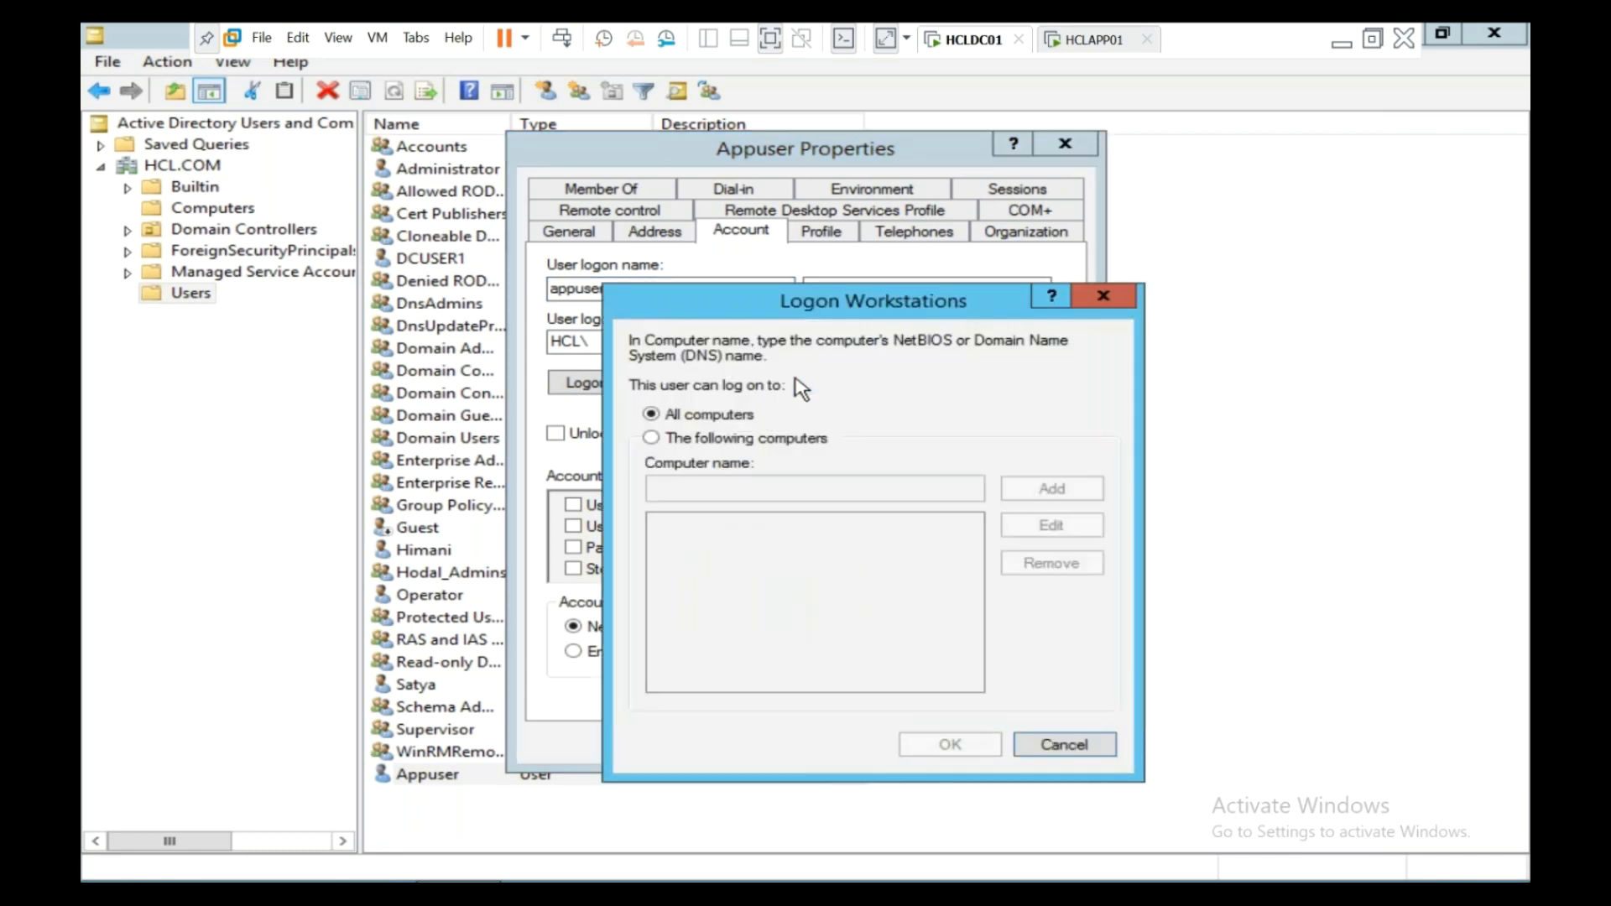
{"action": "left_click_drag", "start_coordinate": [813, 304], "coordinate": [731, 206]}
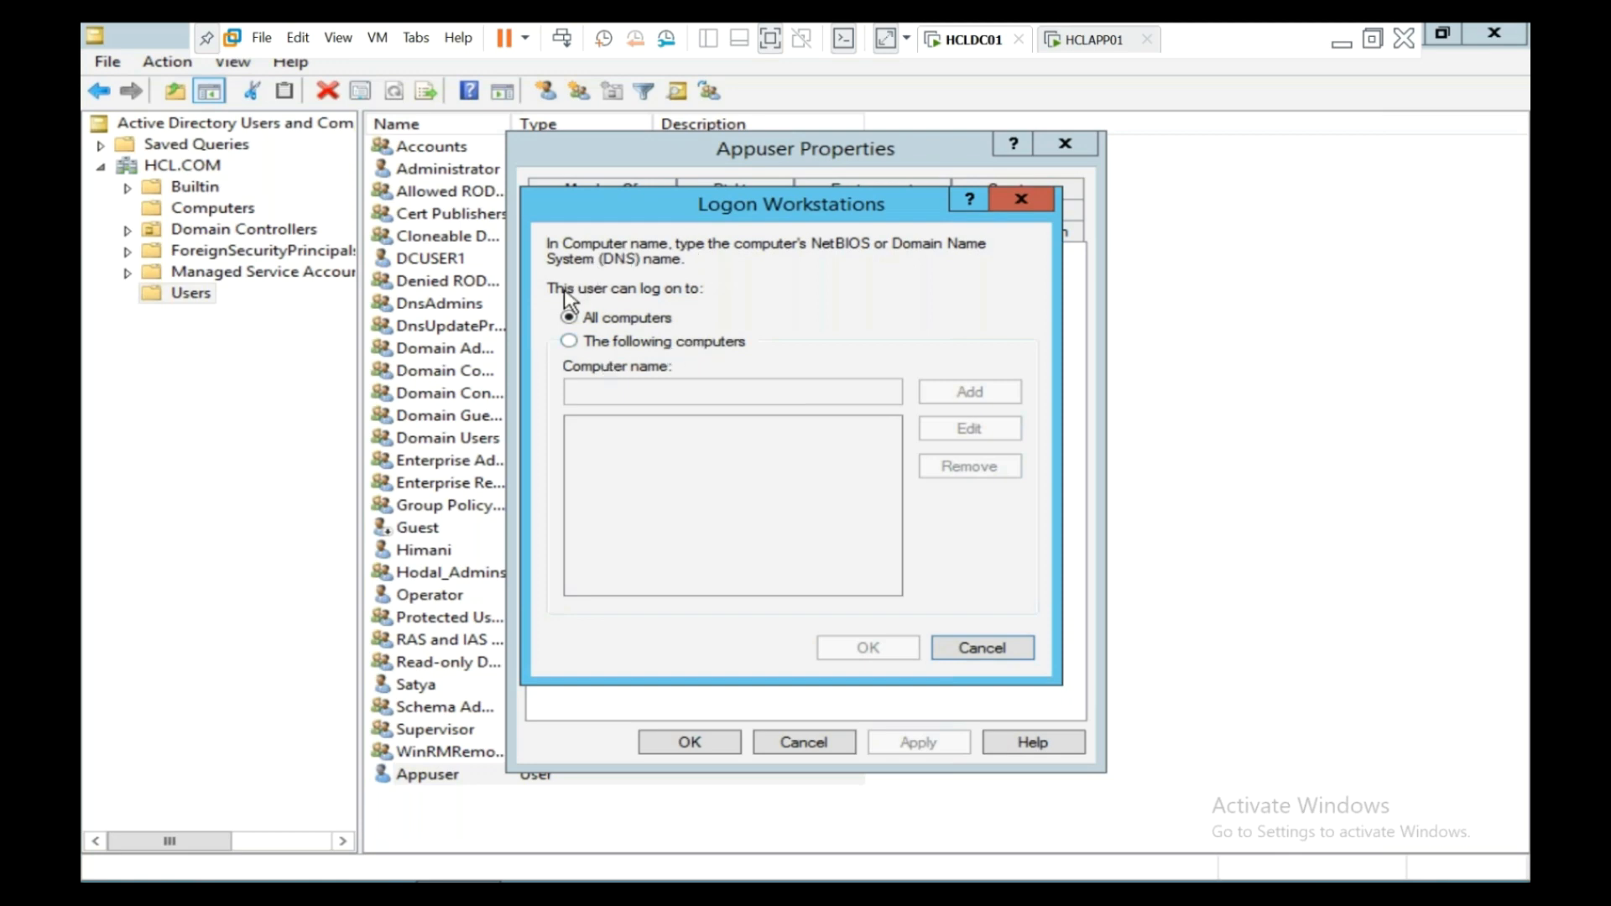
- Choose 'The following computers' and add HCLAPP01 as Appuser's only allowed computer
{"action": "left_click", "coordinate": [570, 342]}
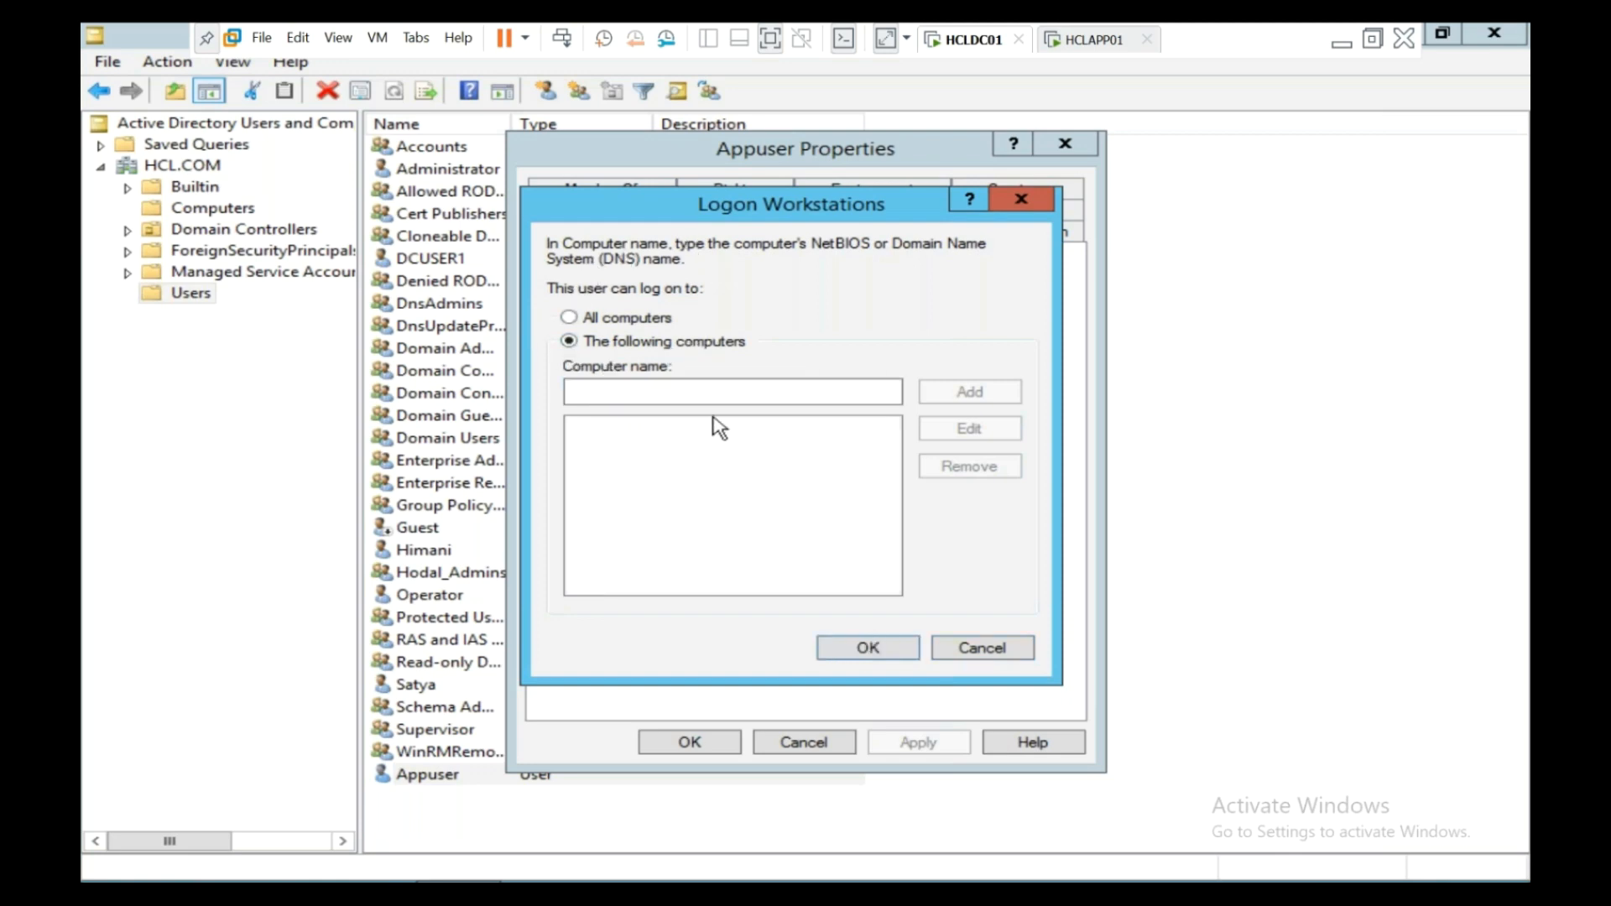
{"action": "left_click", "coordinate": [750, 391]}
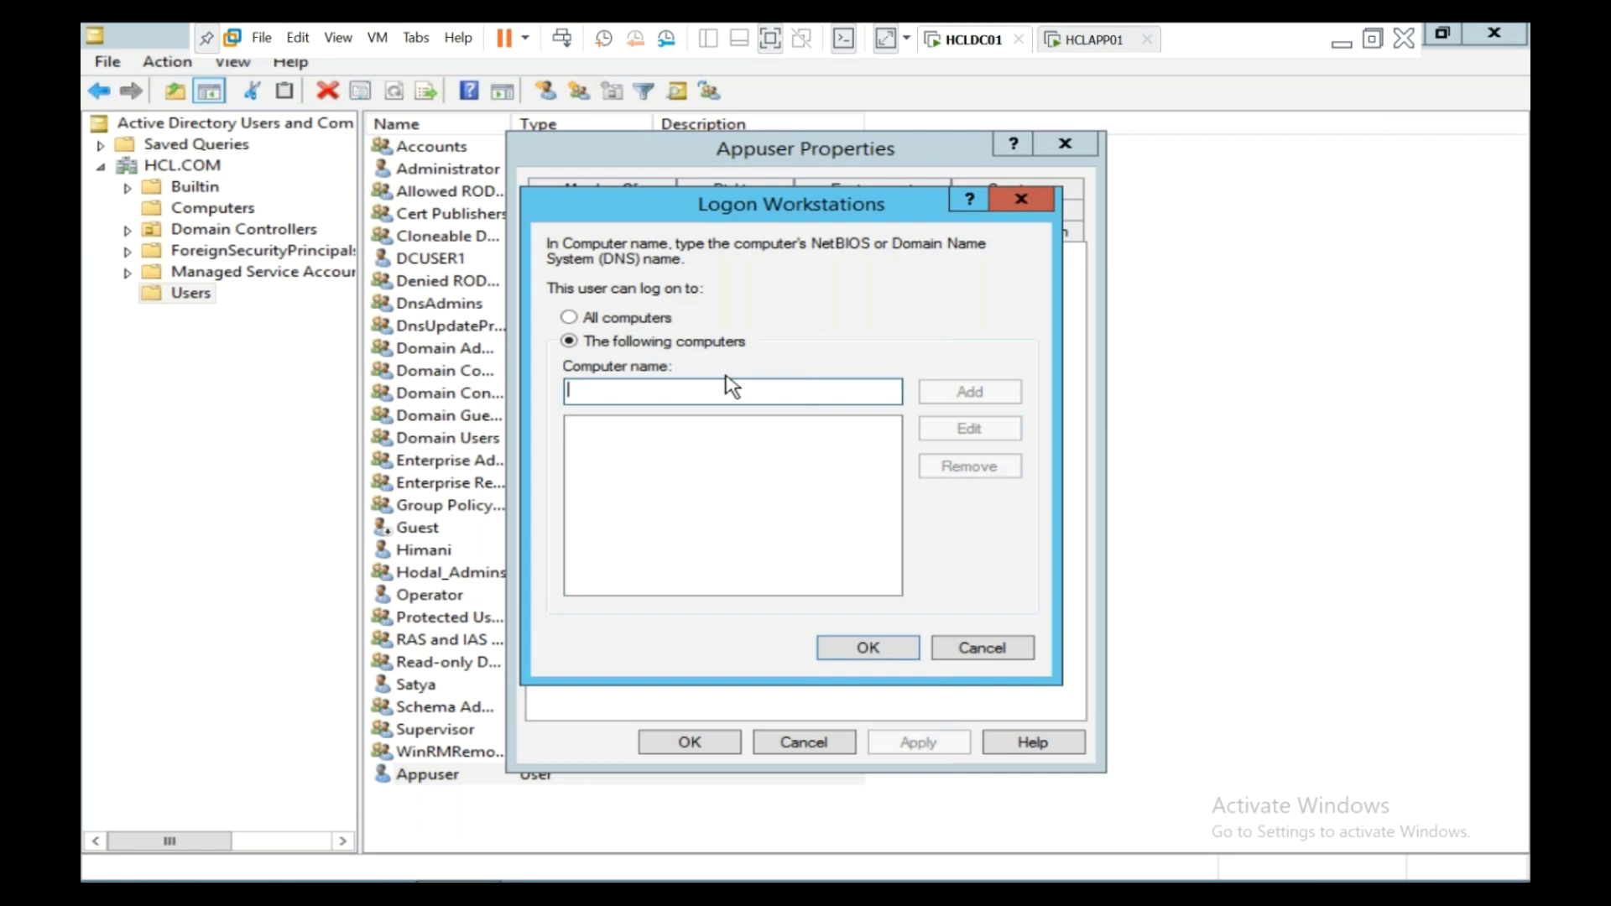
{"action": "type", "text": "HCLAP"}
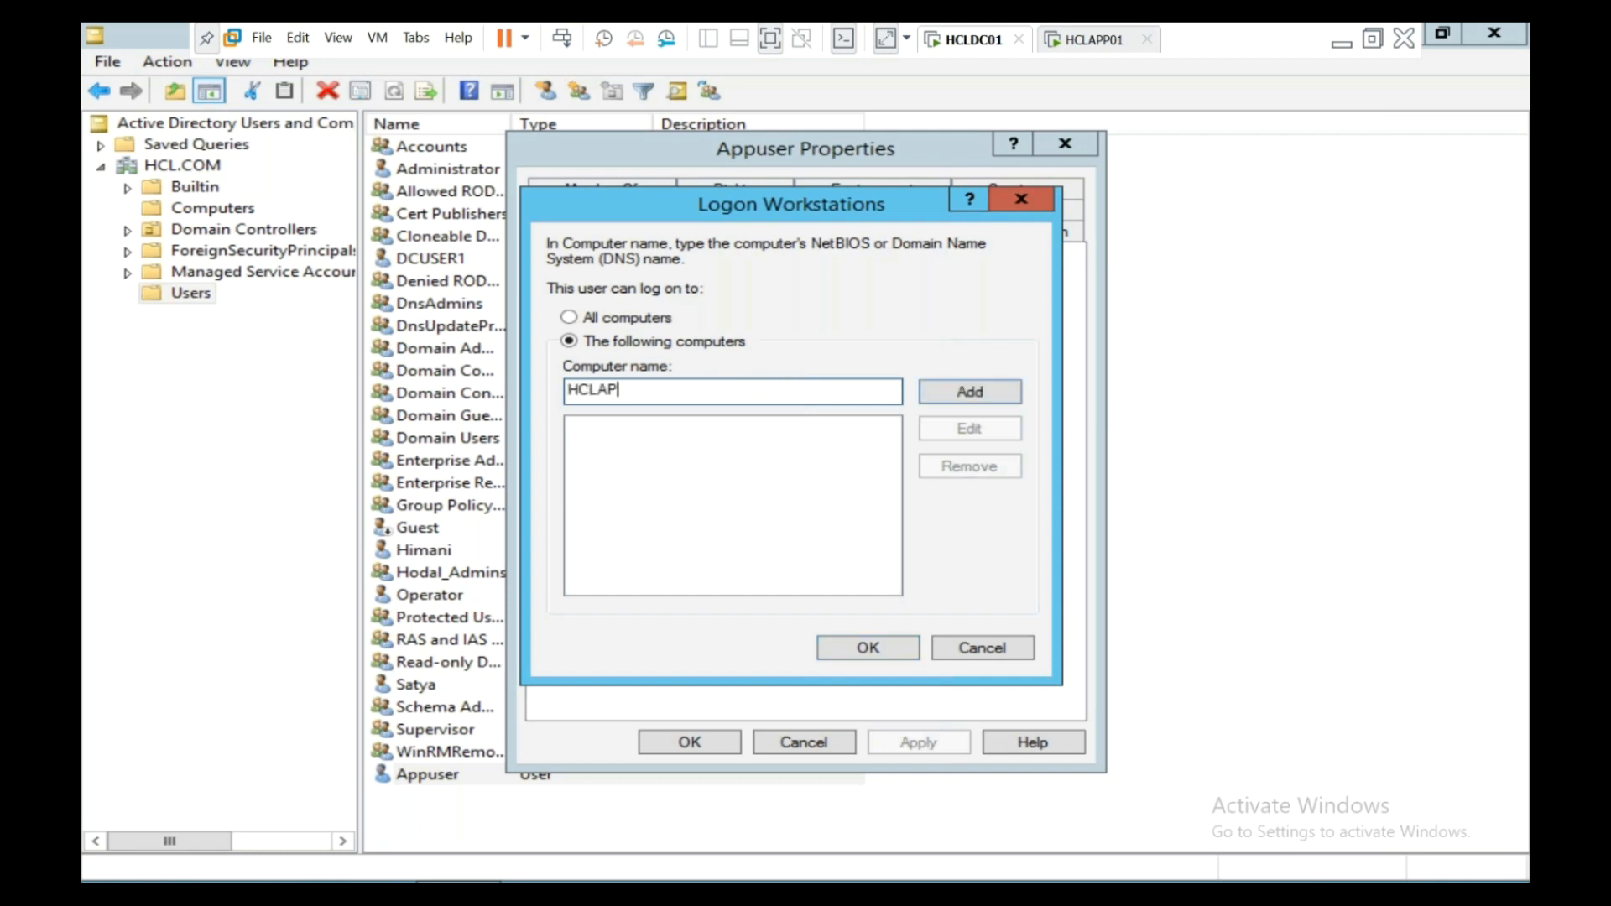
{"action": "type", "text": "P01"}
{"action": "left_click", "coordinate": [972, 393]}
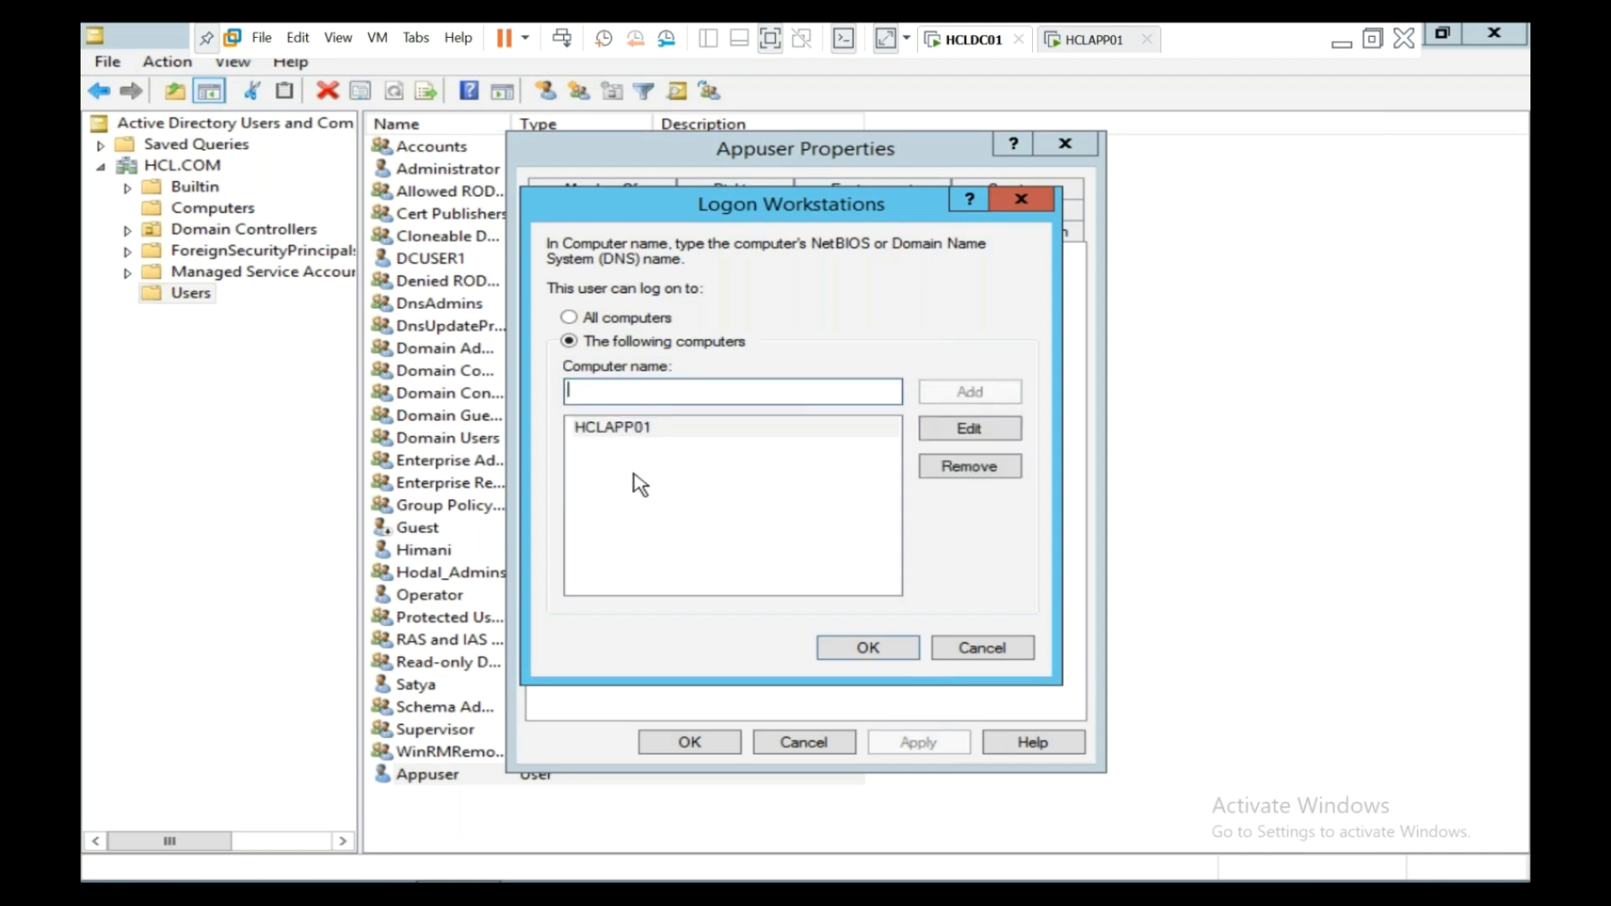
{"action": "left_click", "coordinate": [641, 431]}
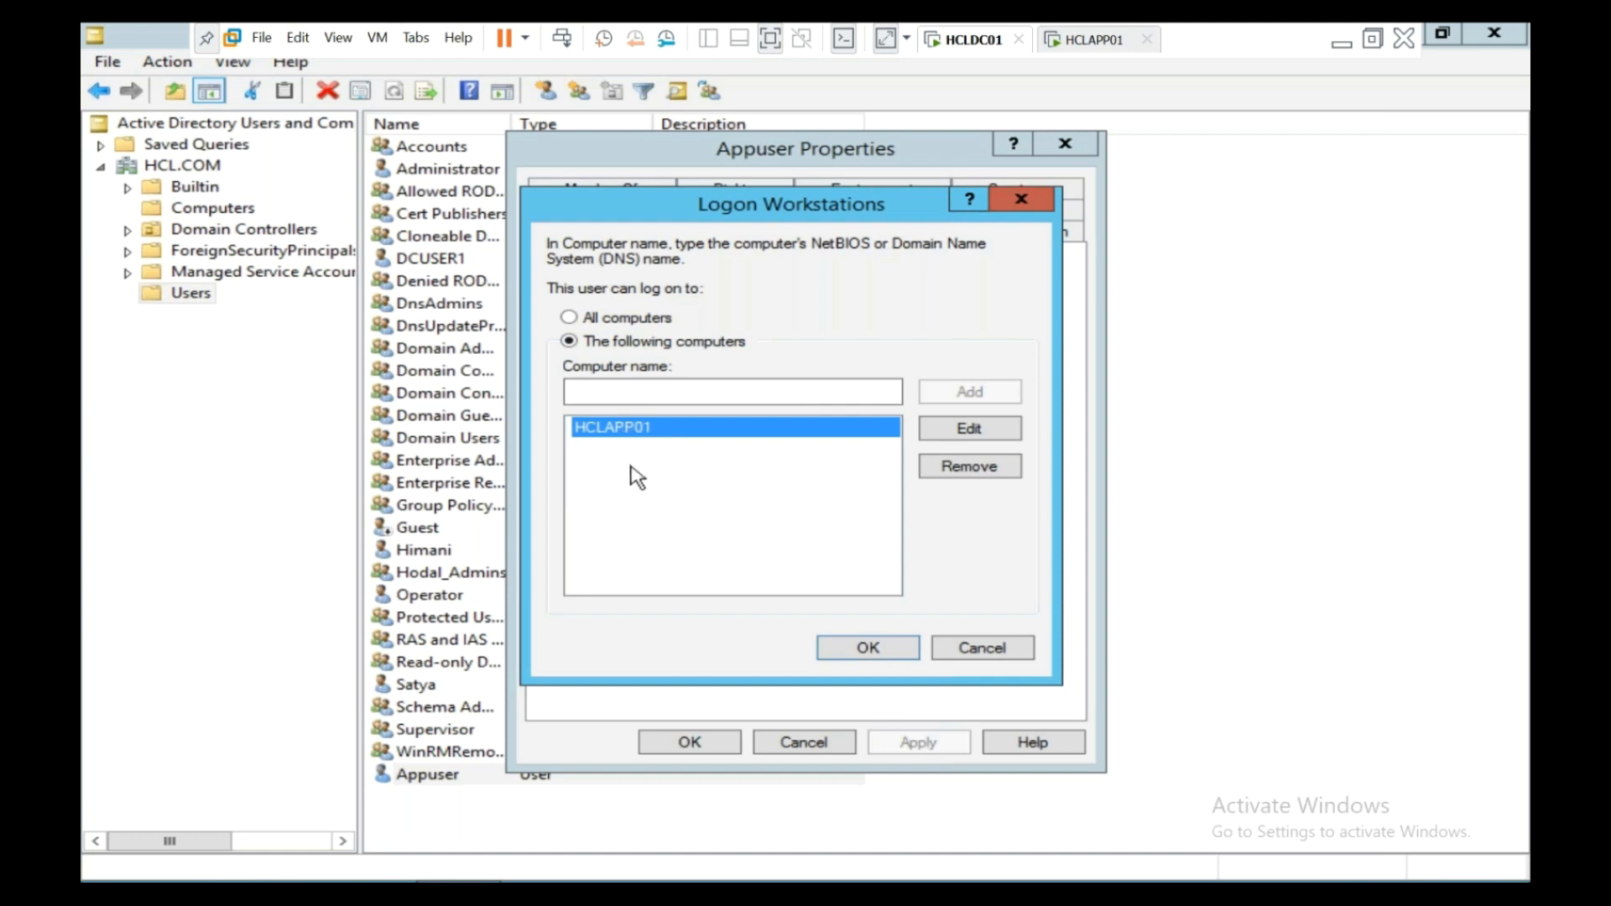
- Keep 'The following computers' with HCLAPP01, then close Logon Workstations and Appuser Properties
{"action": "left_click", "coordinate": [570, 318]}
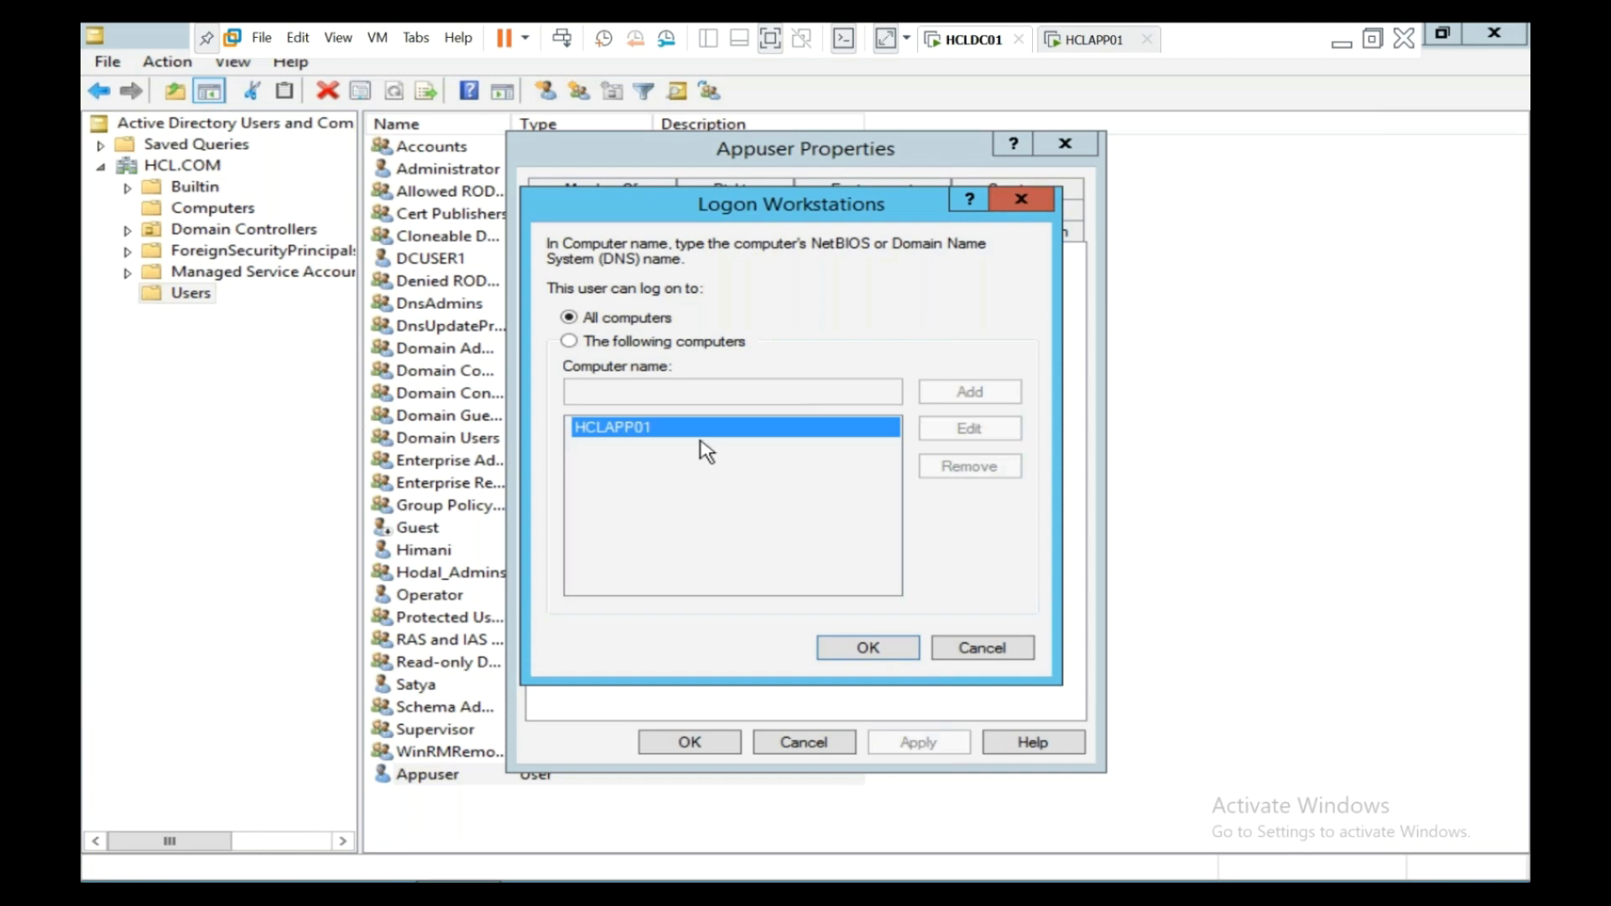
{"action": "left_click", "coordinate": [708, 344]}
{"action": "left_click", "coordinate": [701, 430]}
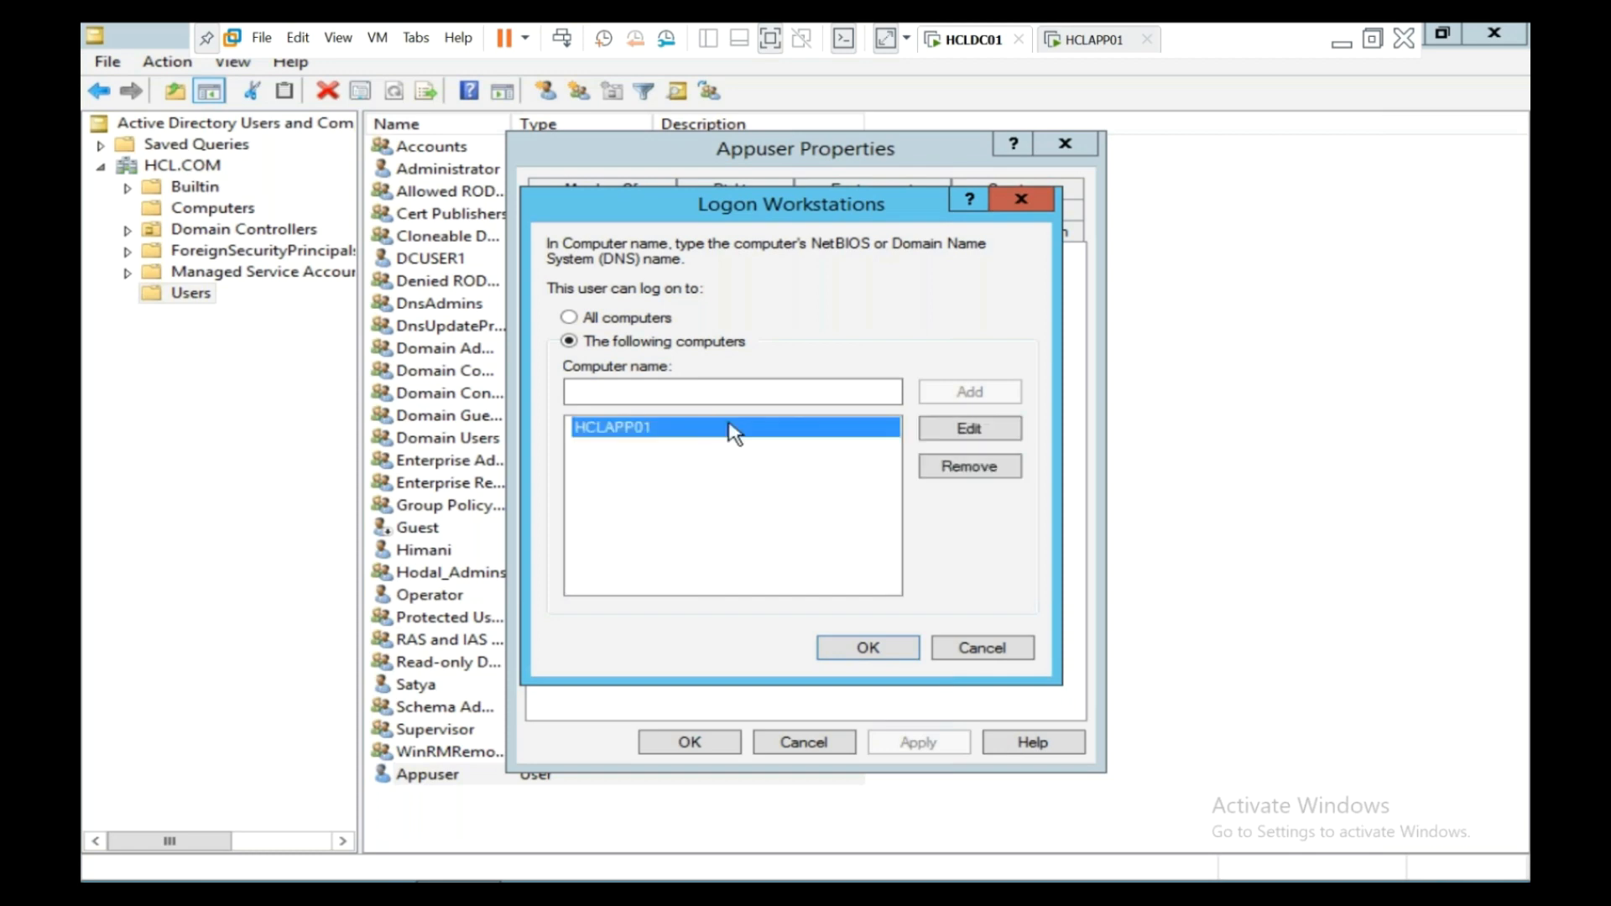
{"action": "left_click", "coordinate": [1032, 198]}
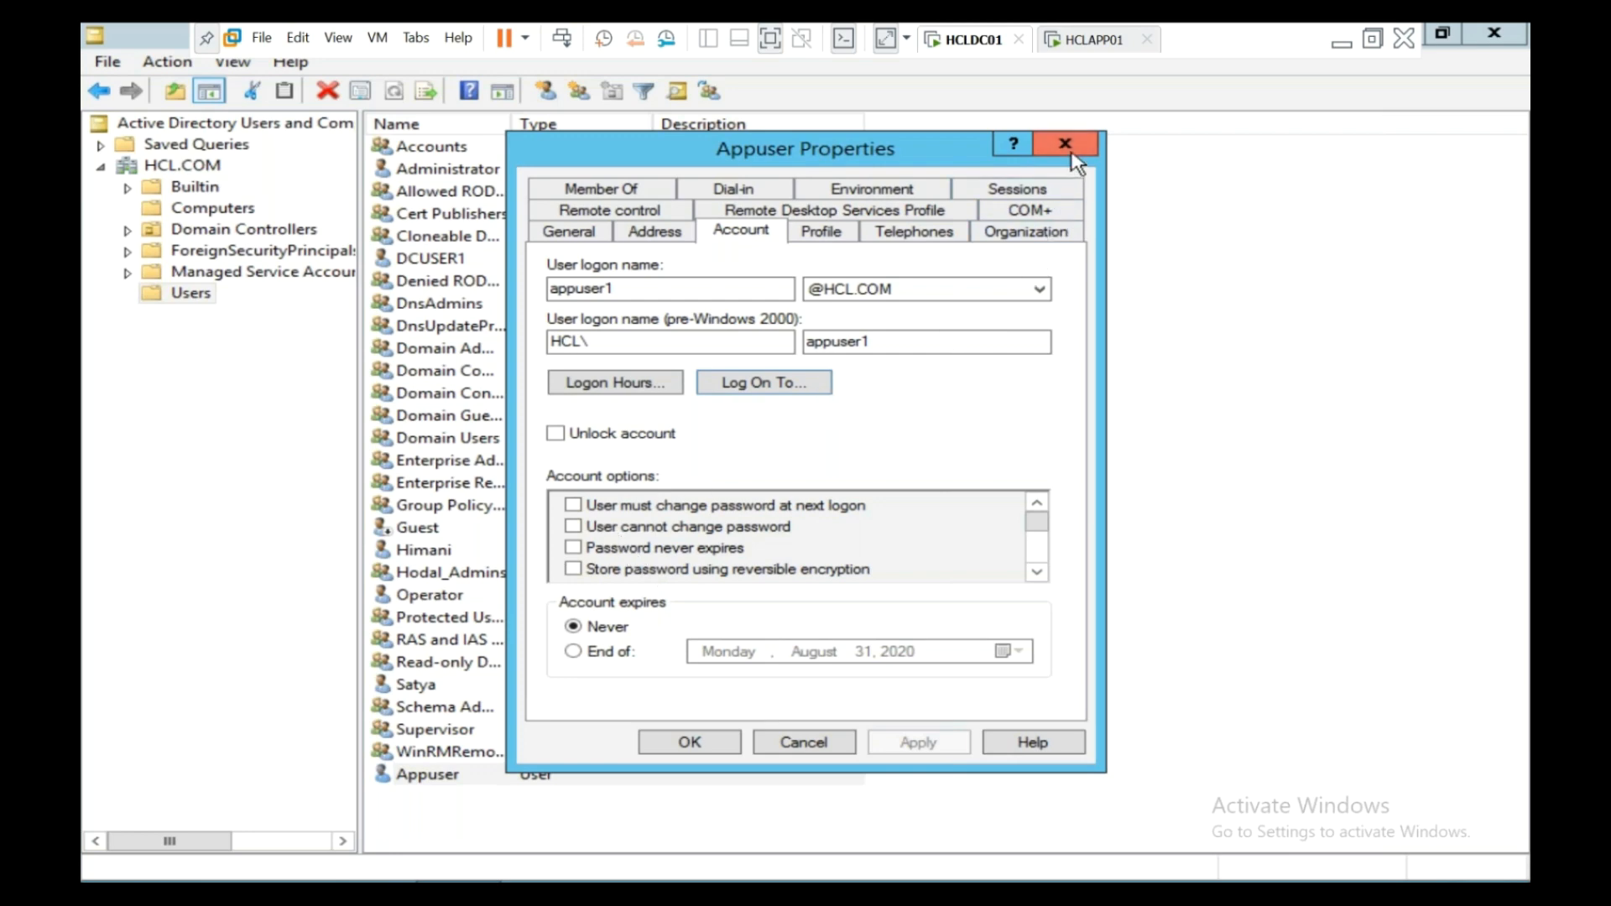
{"action": "left_click", "coordinate": [1066, 145]}
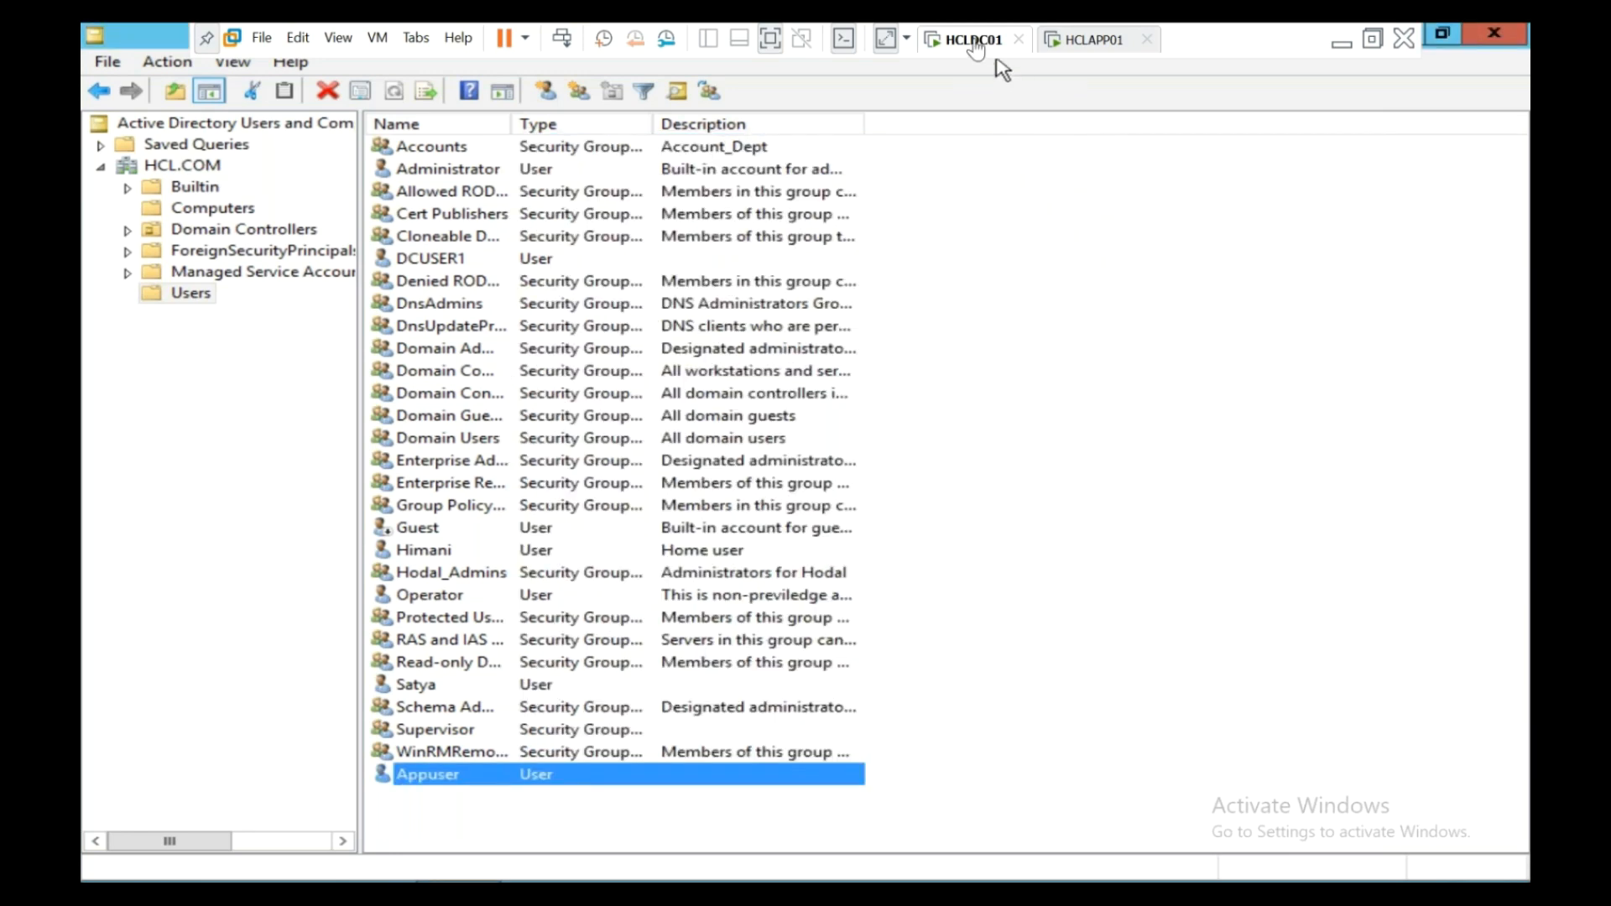
- On HCLAPP01, try launching PowerShell as administrator twice, cancelling each credential prompt
{"action": "left_click", "coordinate": [1087, 42]}
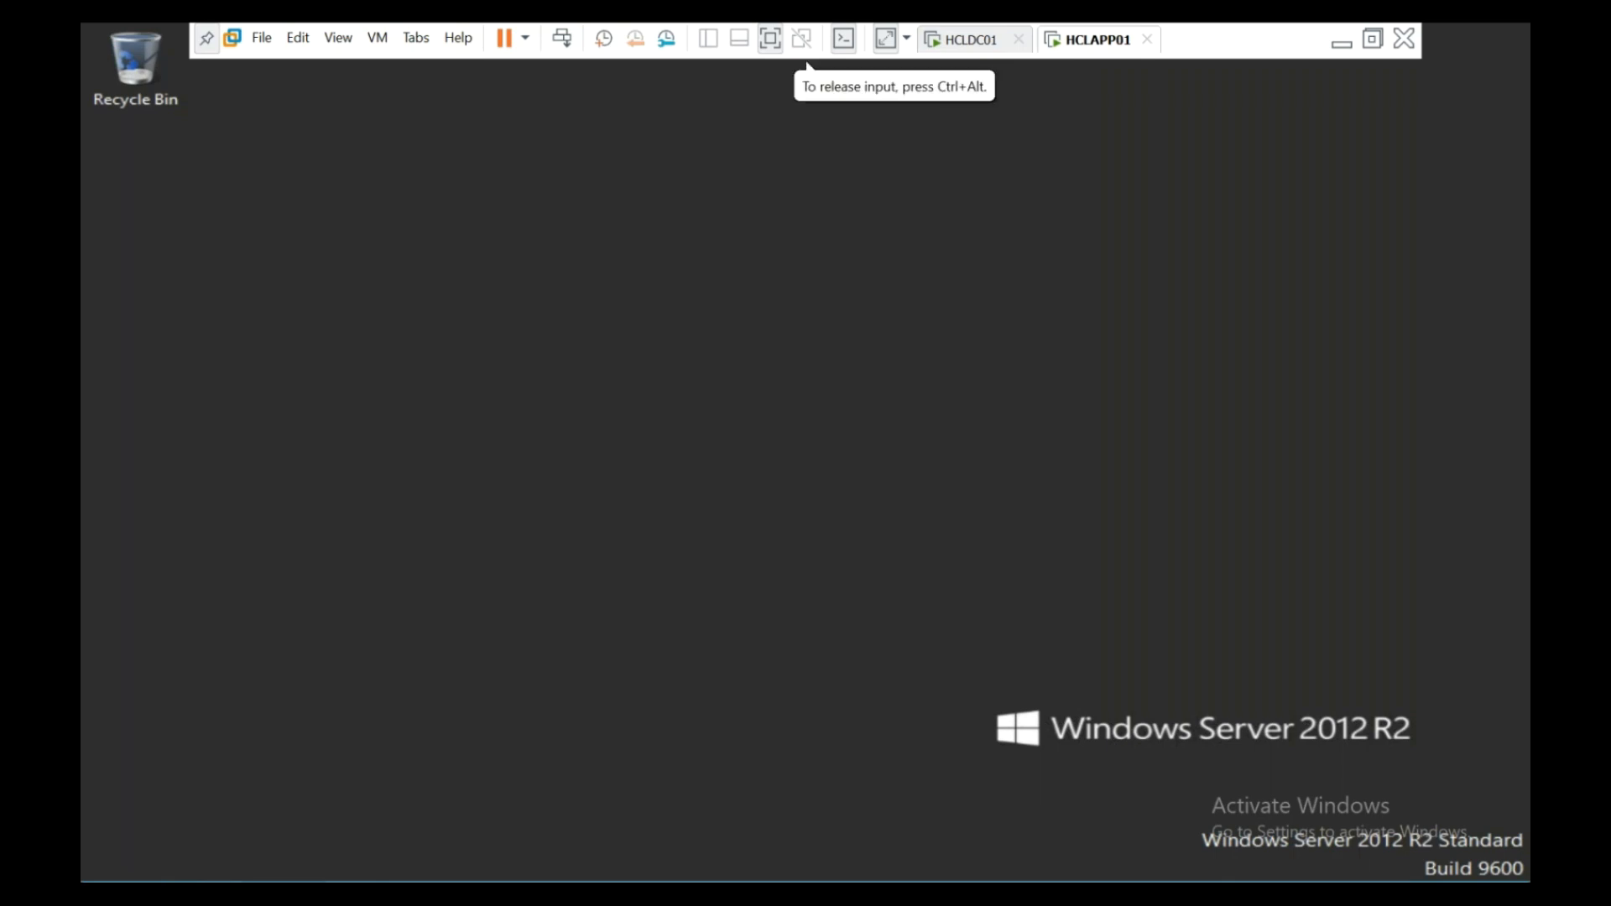
{"action": "right_click", "coordinate": [286, 877]}
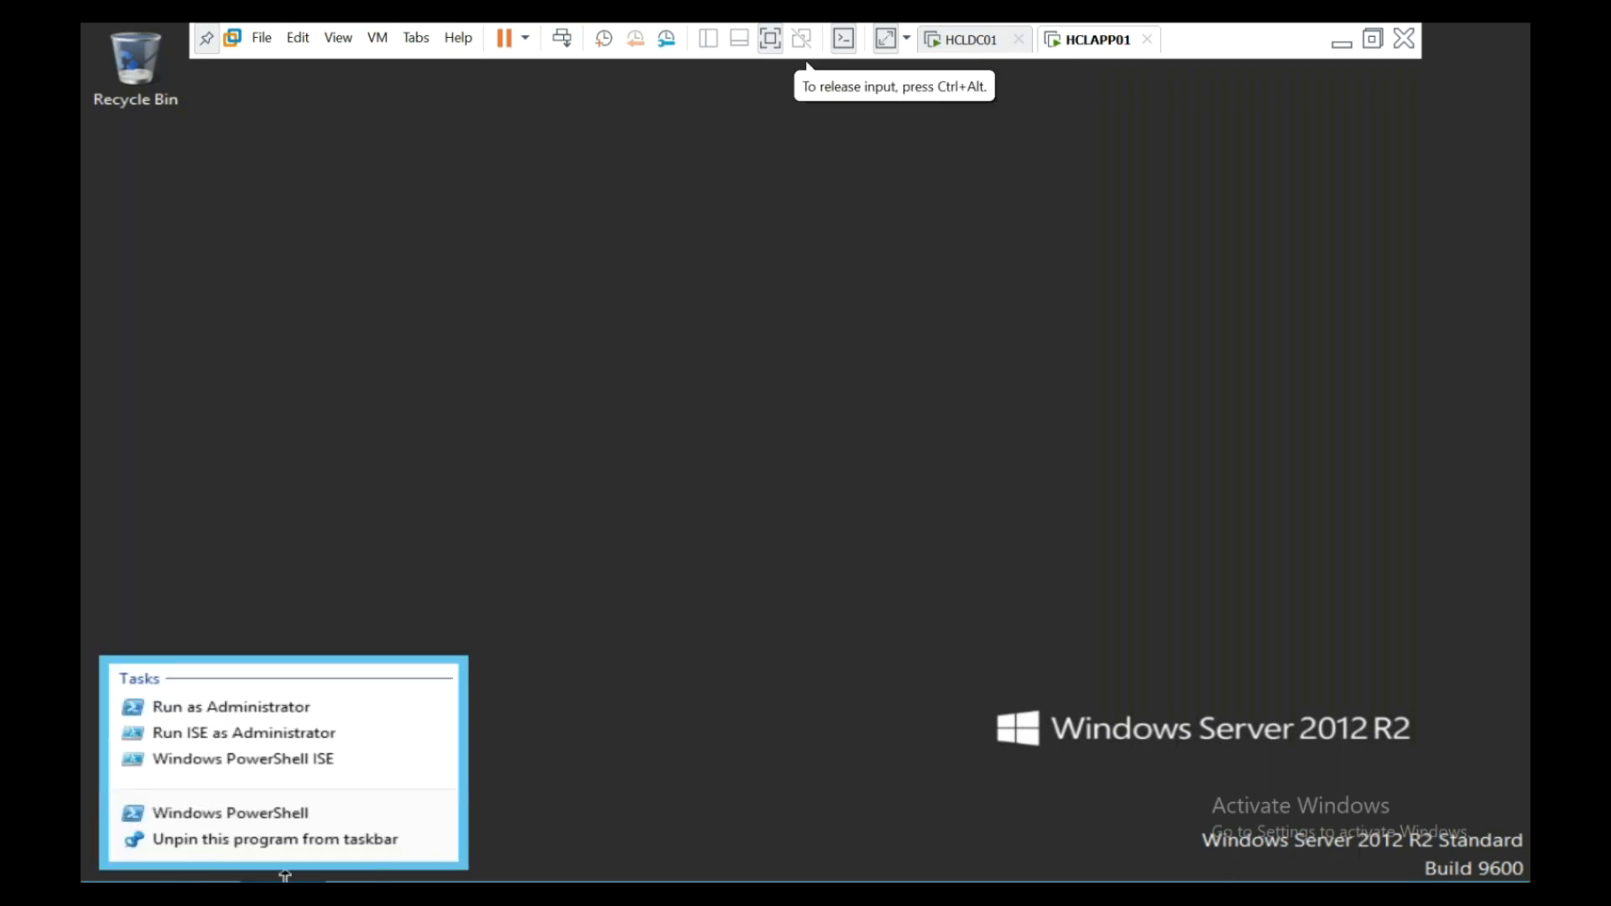
{"action": "left_click", "coordinate": [294, 707]}
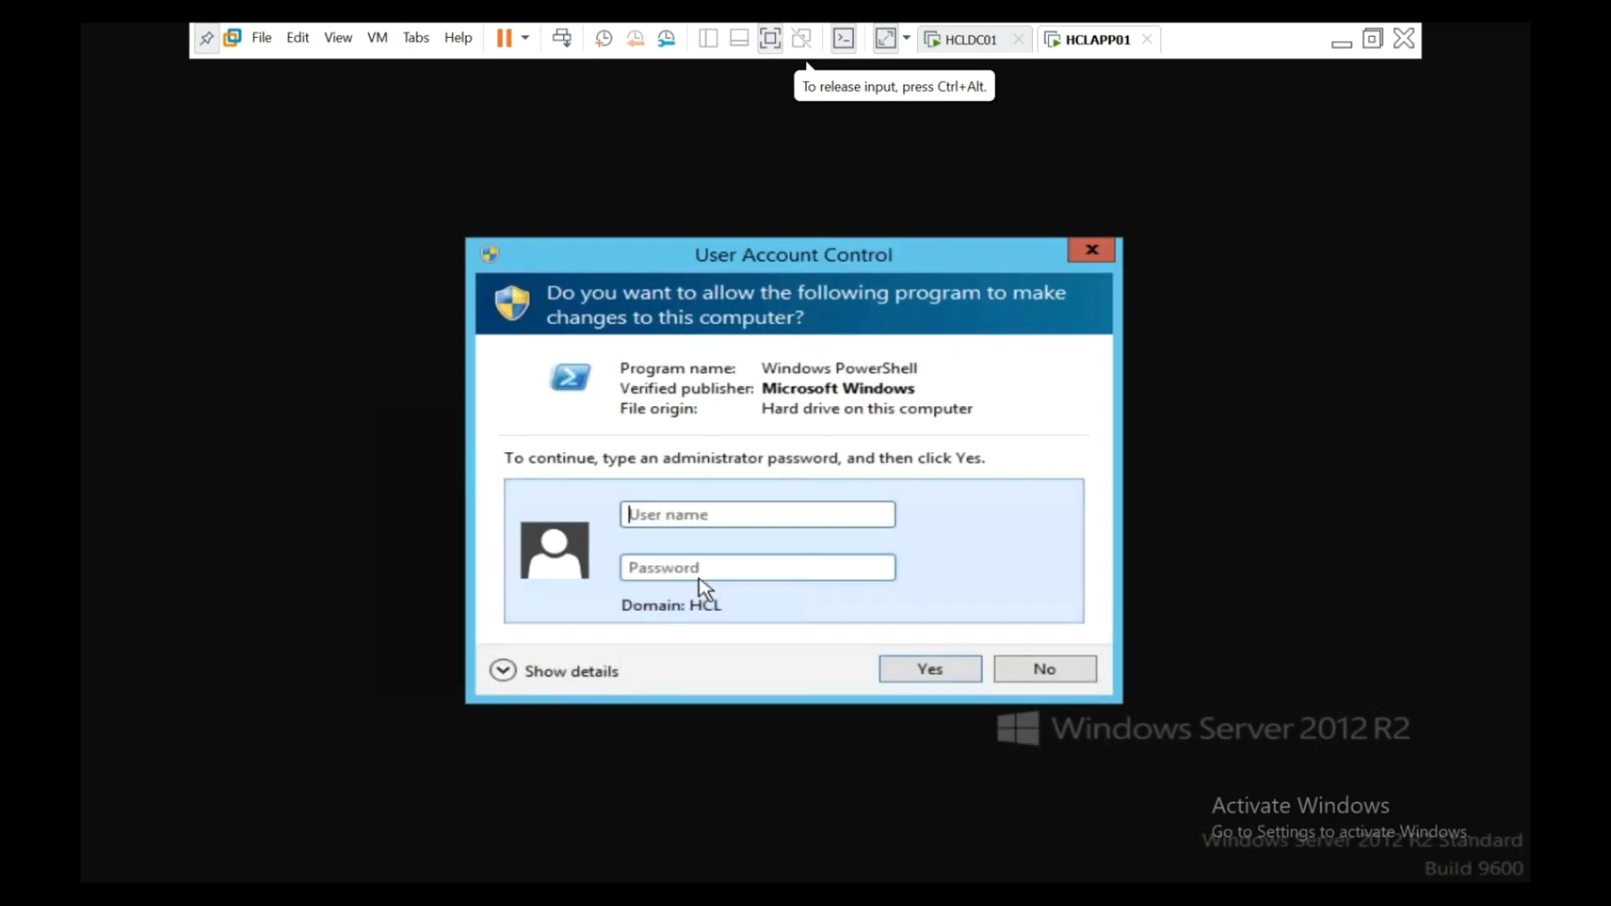
{"action": "left_click", "coordinate": [1092, 250]}
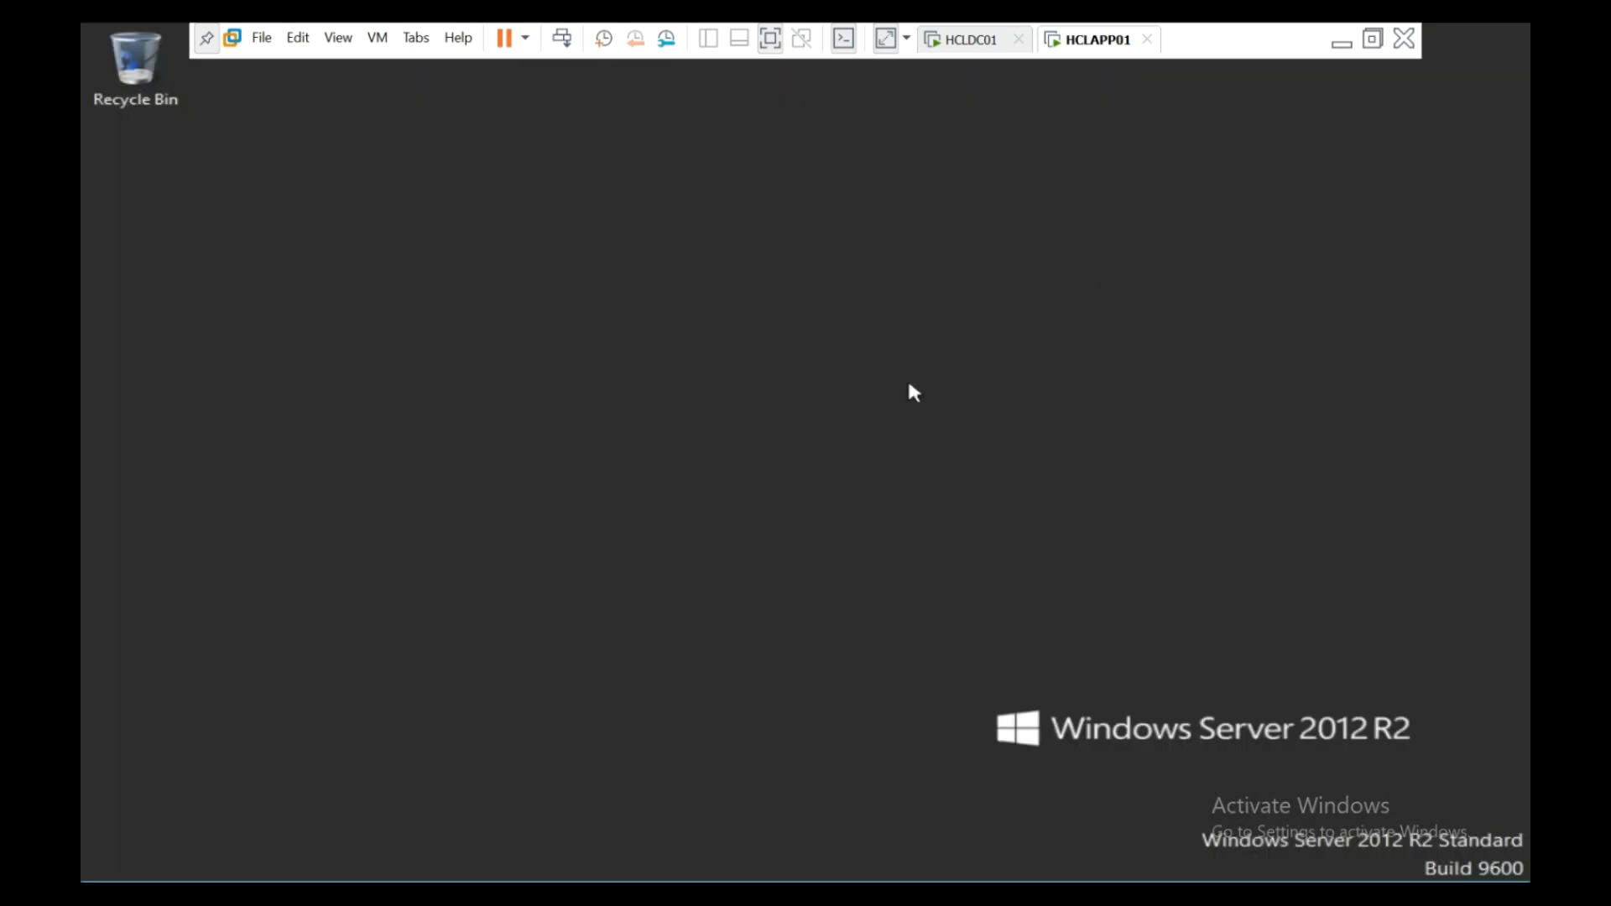
{"action": "right_click", "coordinate": [281, 882]}
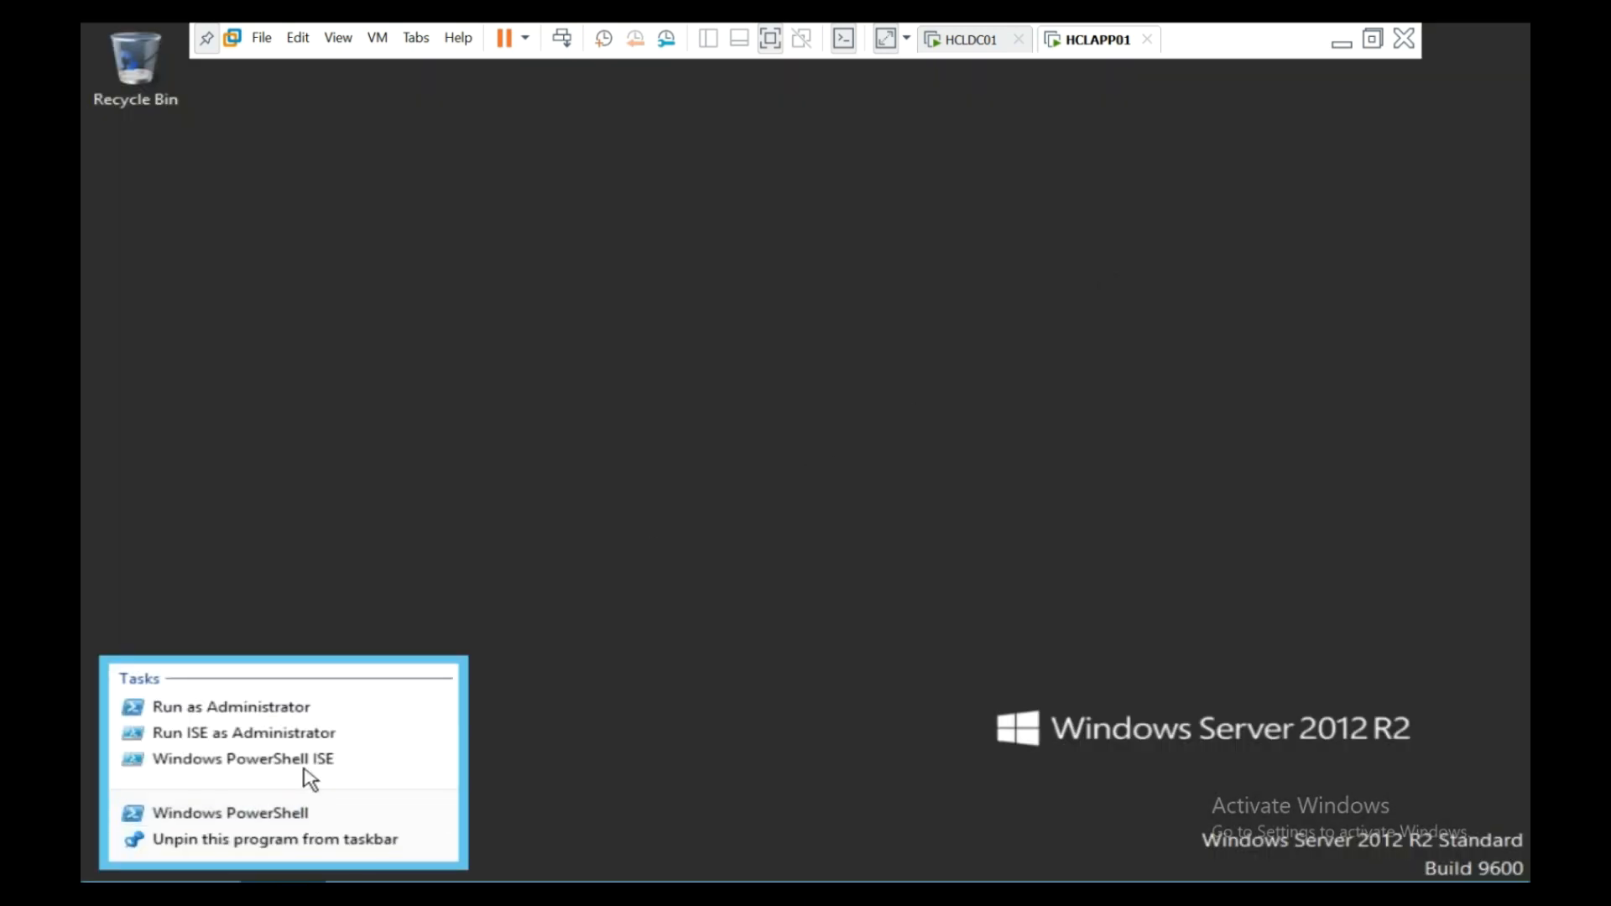
{"action": "left_click", "coordinate": [303, 711]}
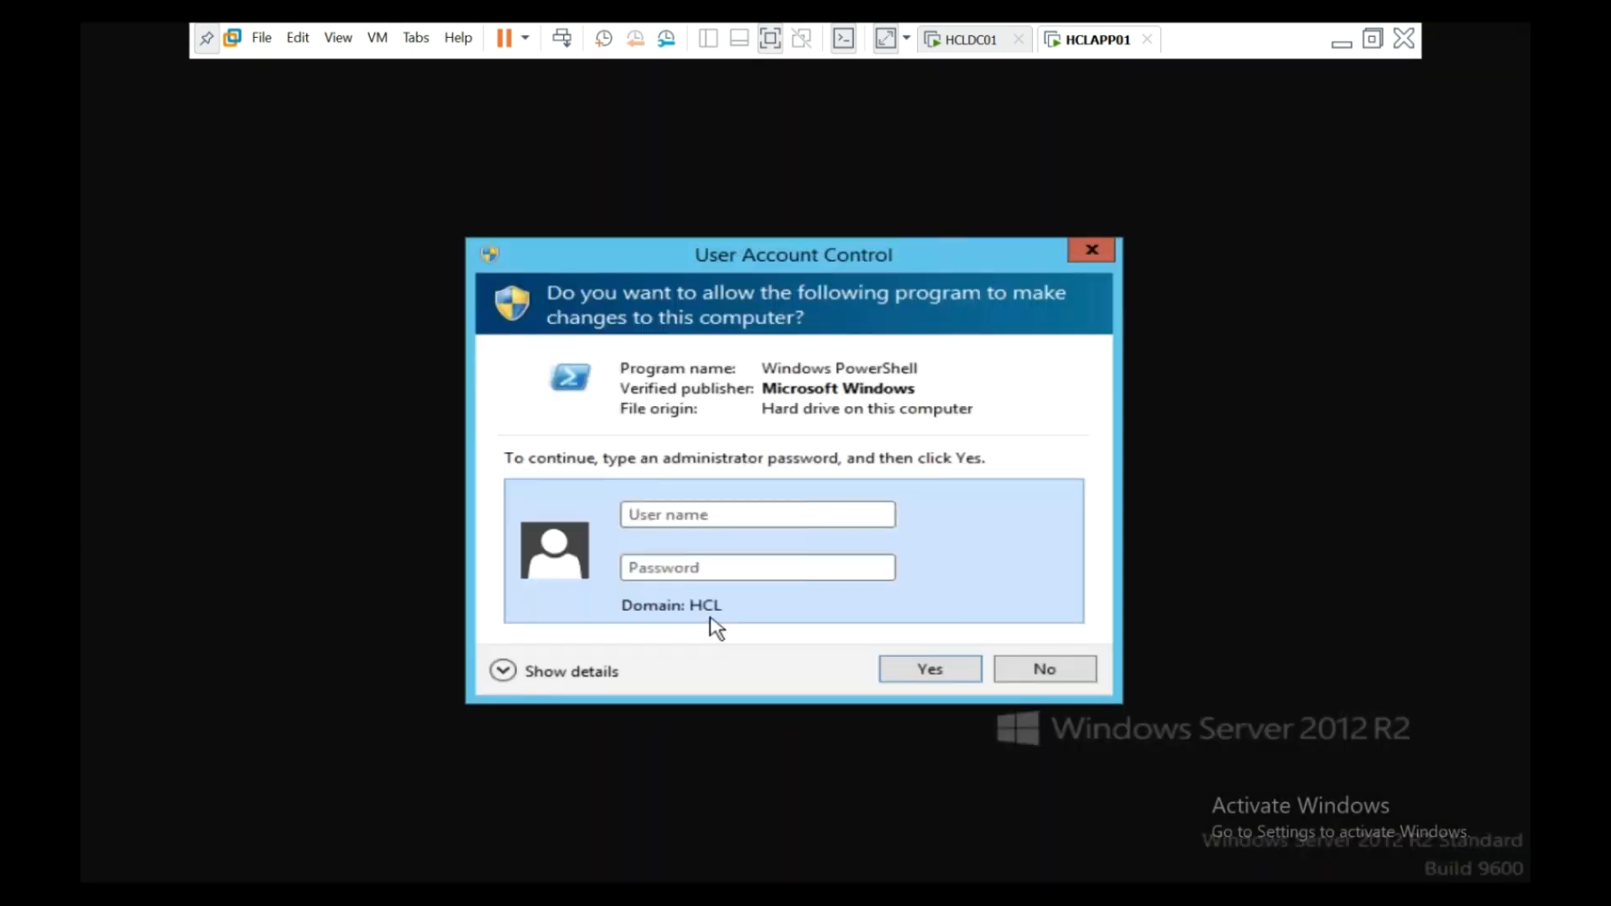
{"action": "left_click", "coordinate": [1090, 254]}
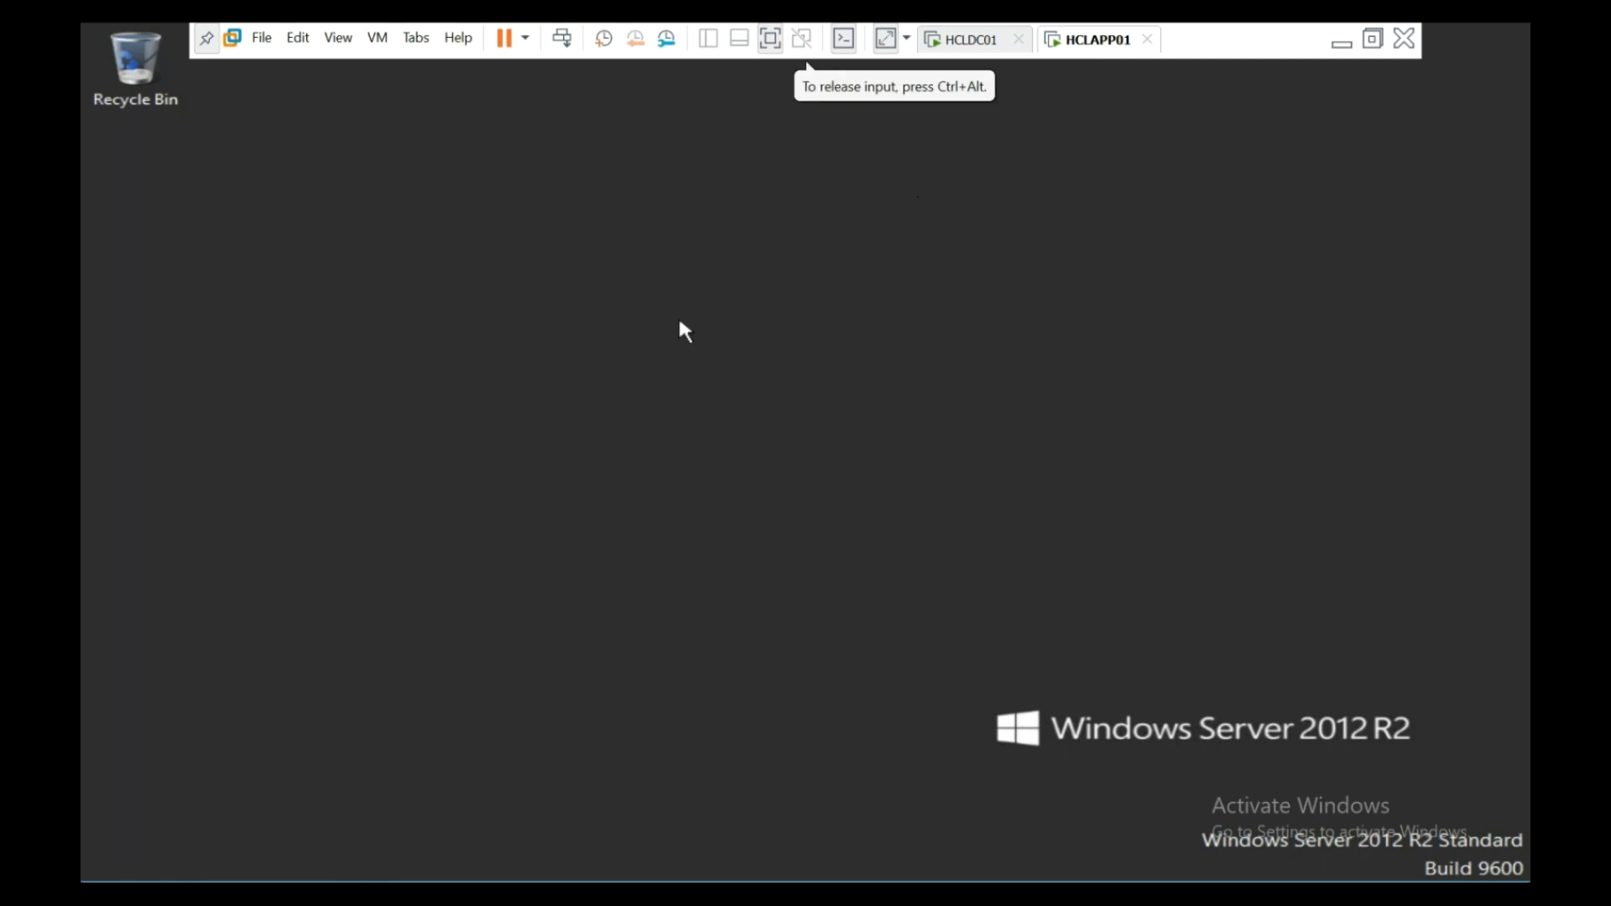
- Open cmd through the Win+X Run prompt and run logoff
{"action": "right_click", "coordinate": [152, 877]}
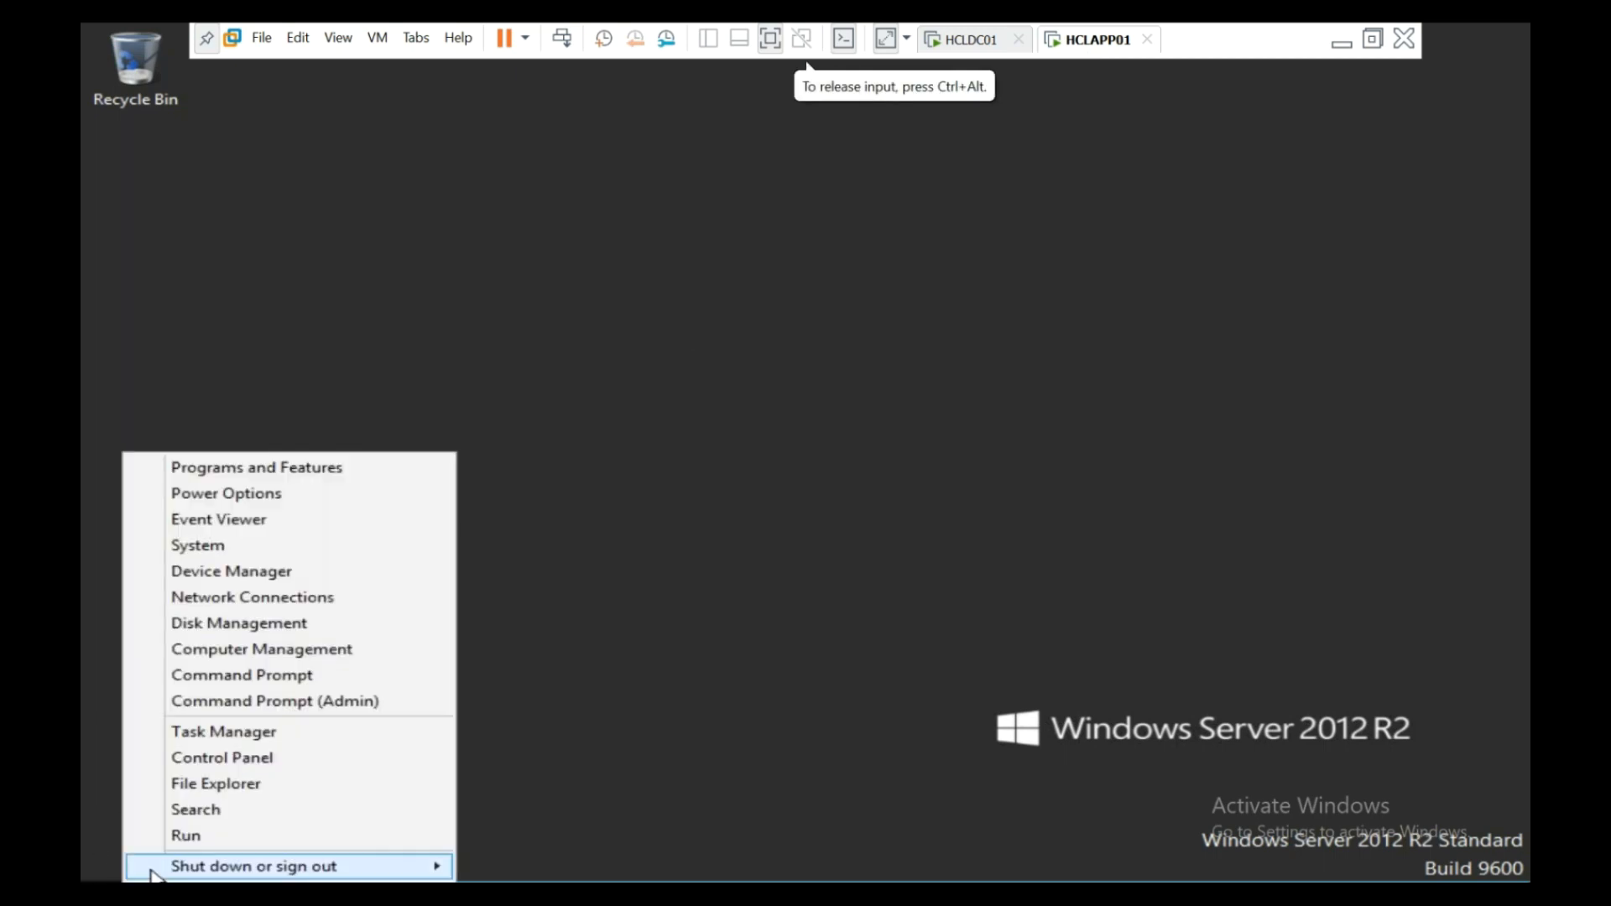
{"action": "left_click", "coordinate": [174, 836]}
{"action": "type", "text": "cmd"}
{"action": "key", "text": "Return"}
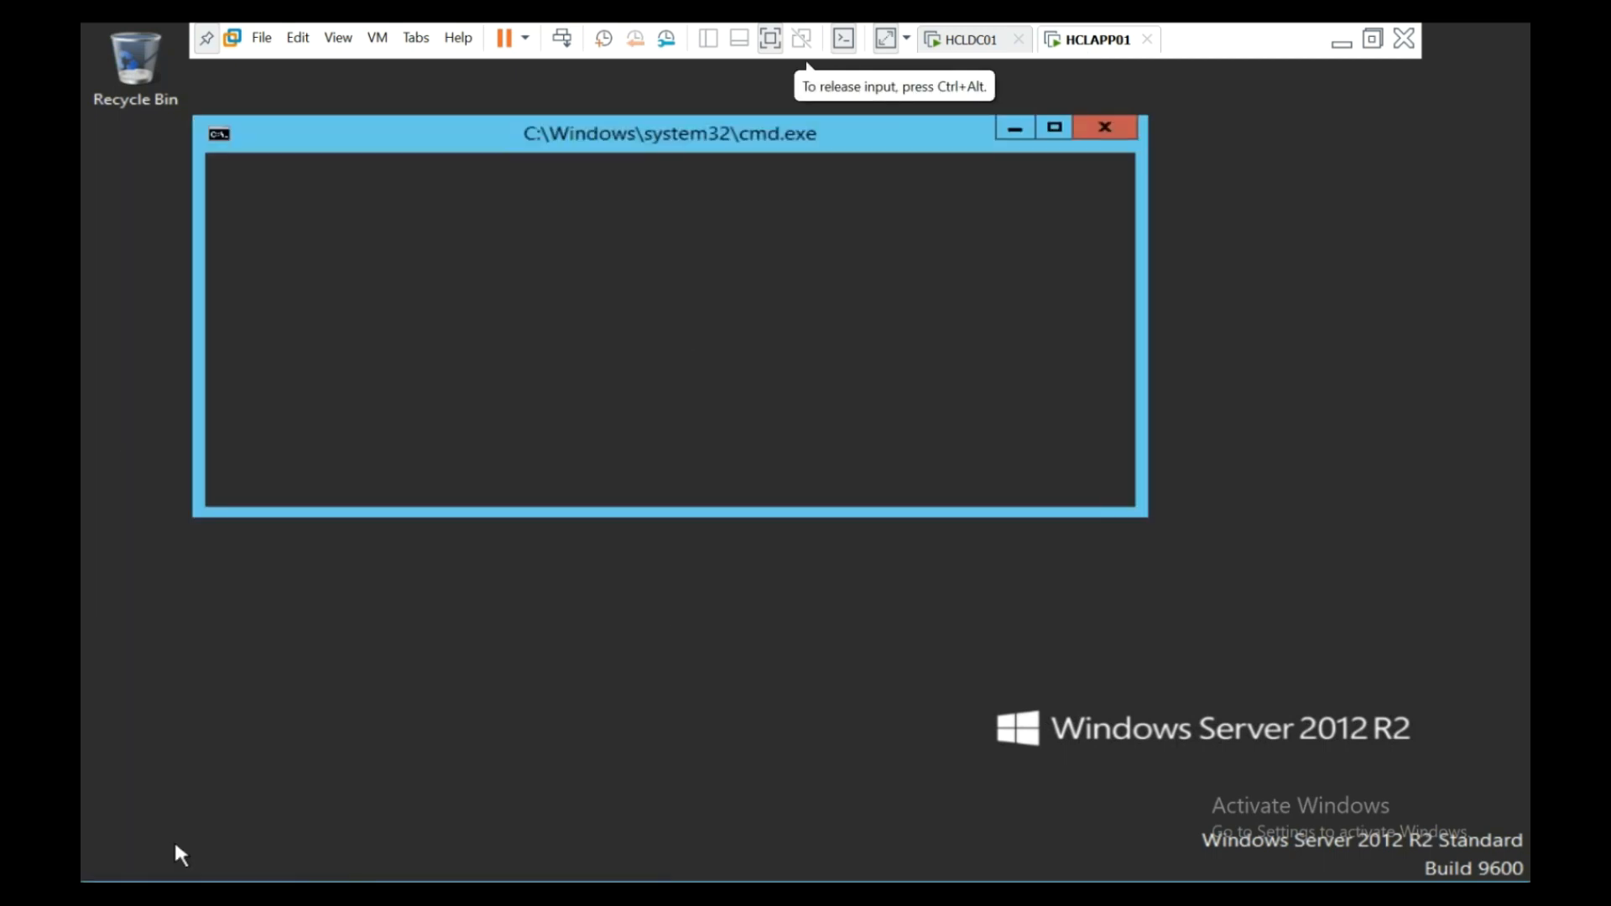
{"action": "type", "text": "logoff"}
{"action": "key", "text": "Return"}
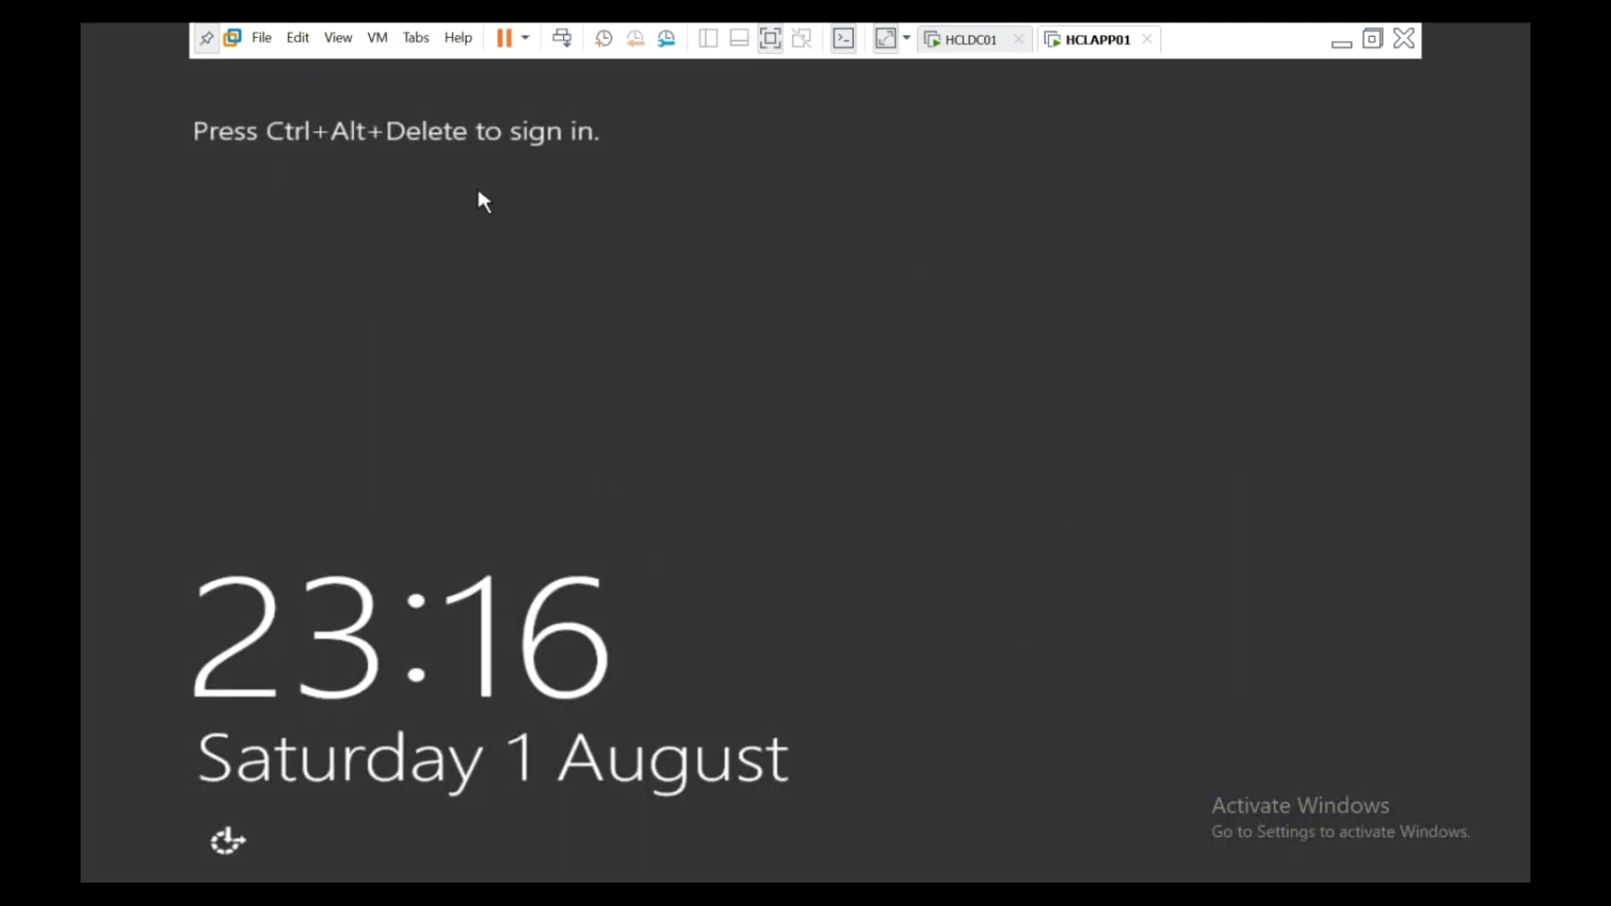
- Attempt the Appuser sign-in three times, dismissing each incorrect-password error
{"action": "left_click", "coordinate": [562, 38]}
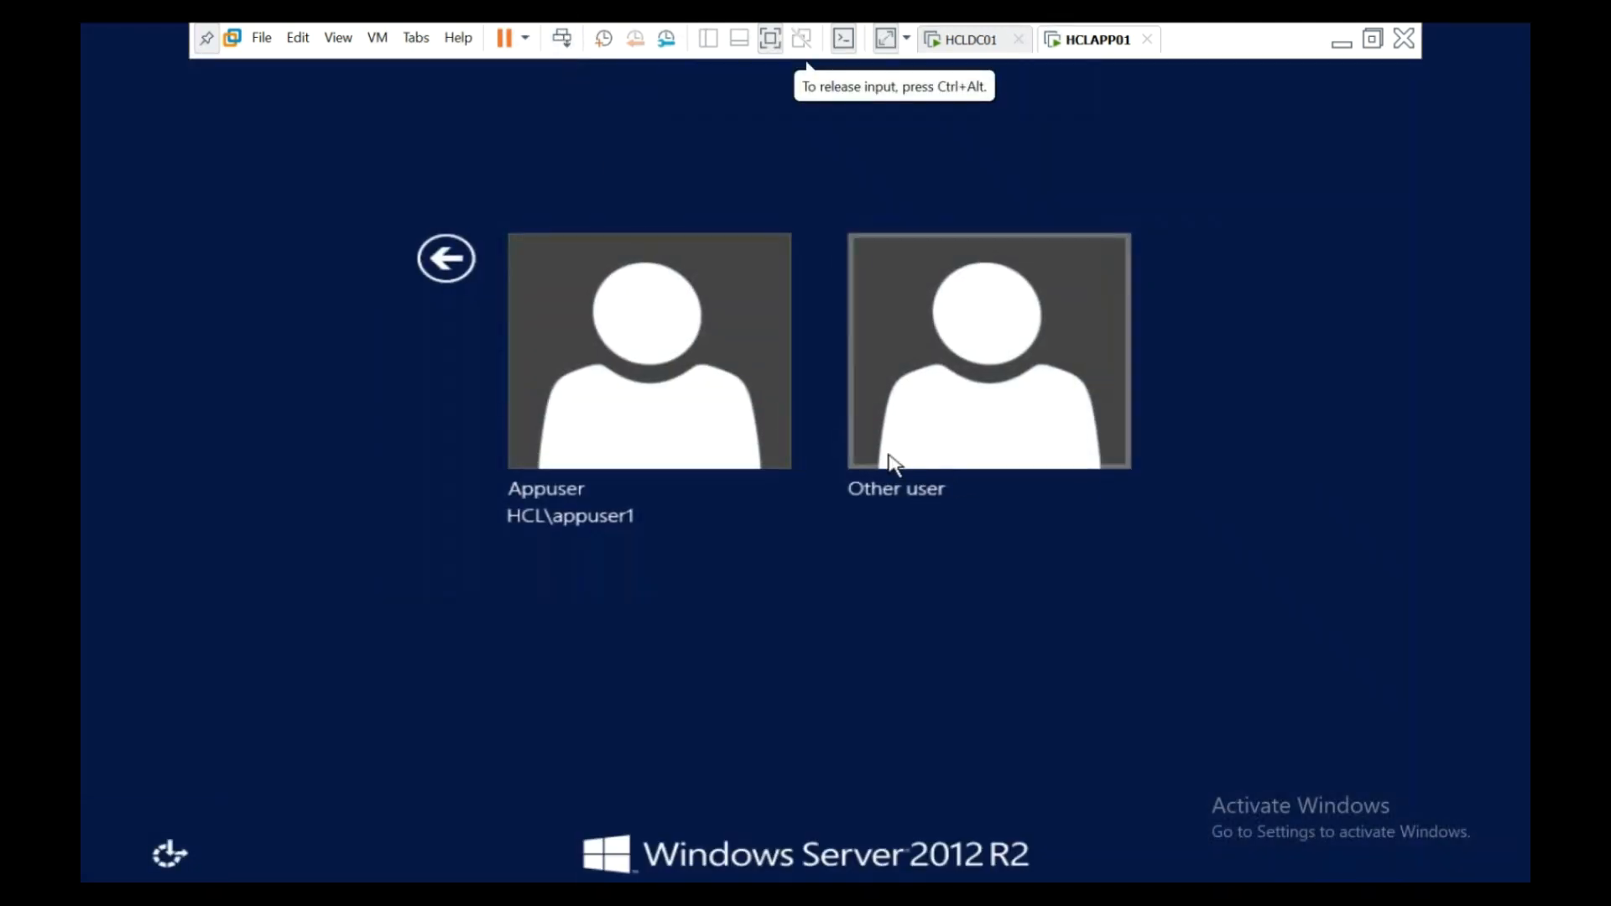
{"action": "left_click", "coordinate": [662, 406]}
{"action": "type", "text": "••••••••••"}
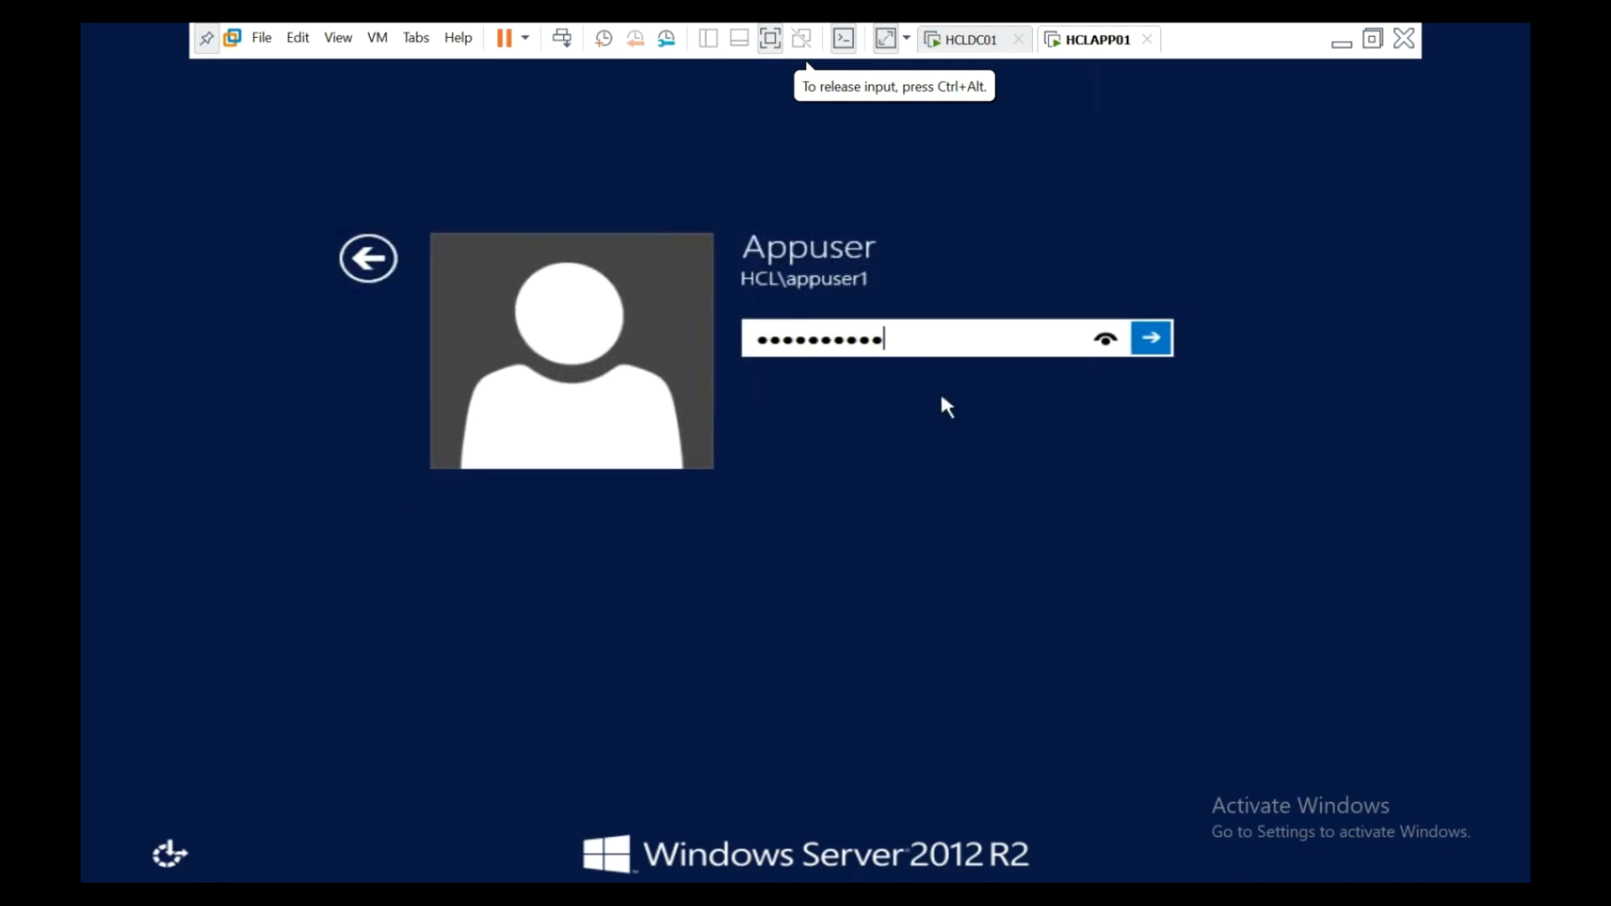
{"action": "key", "text": "Return"}
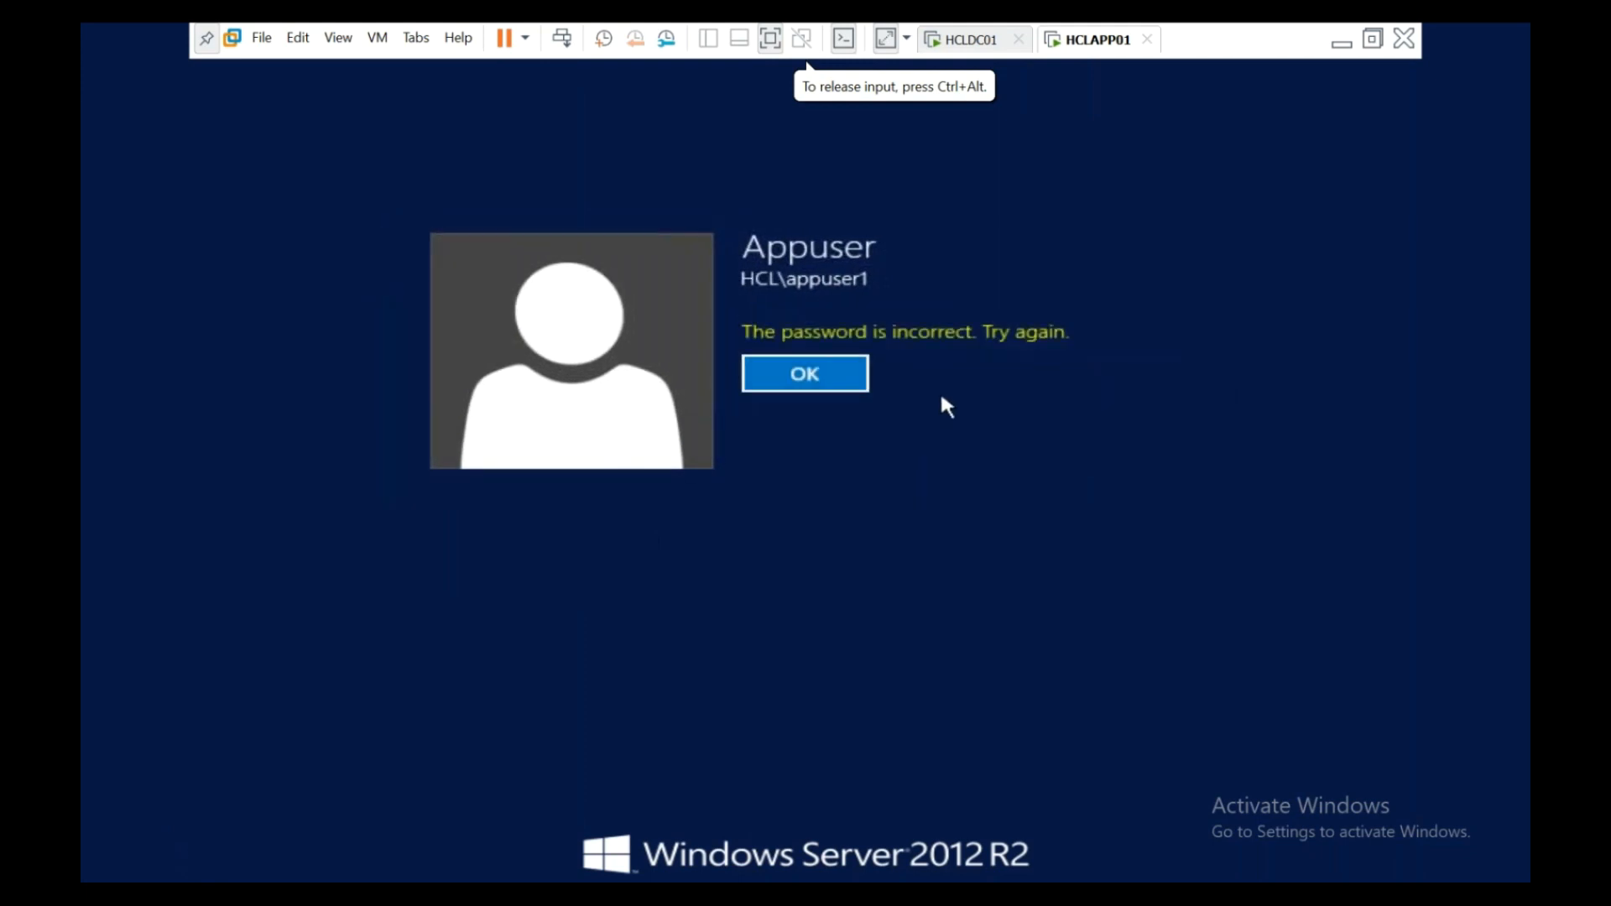
{"action": "left_click", "coordinate": [863, 369]}
{"action": "type", "text": "••••••••••"}
{"action": "key", "text": "Return"}
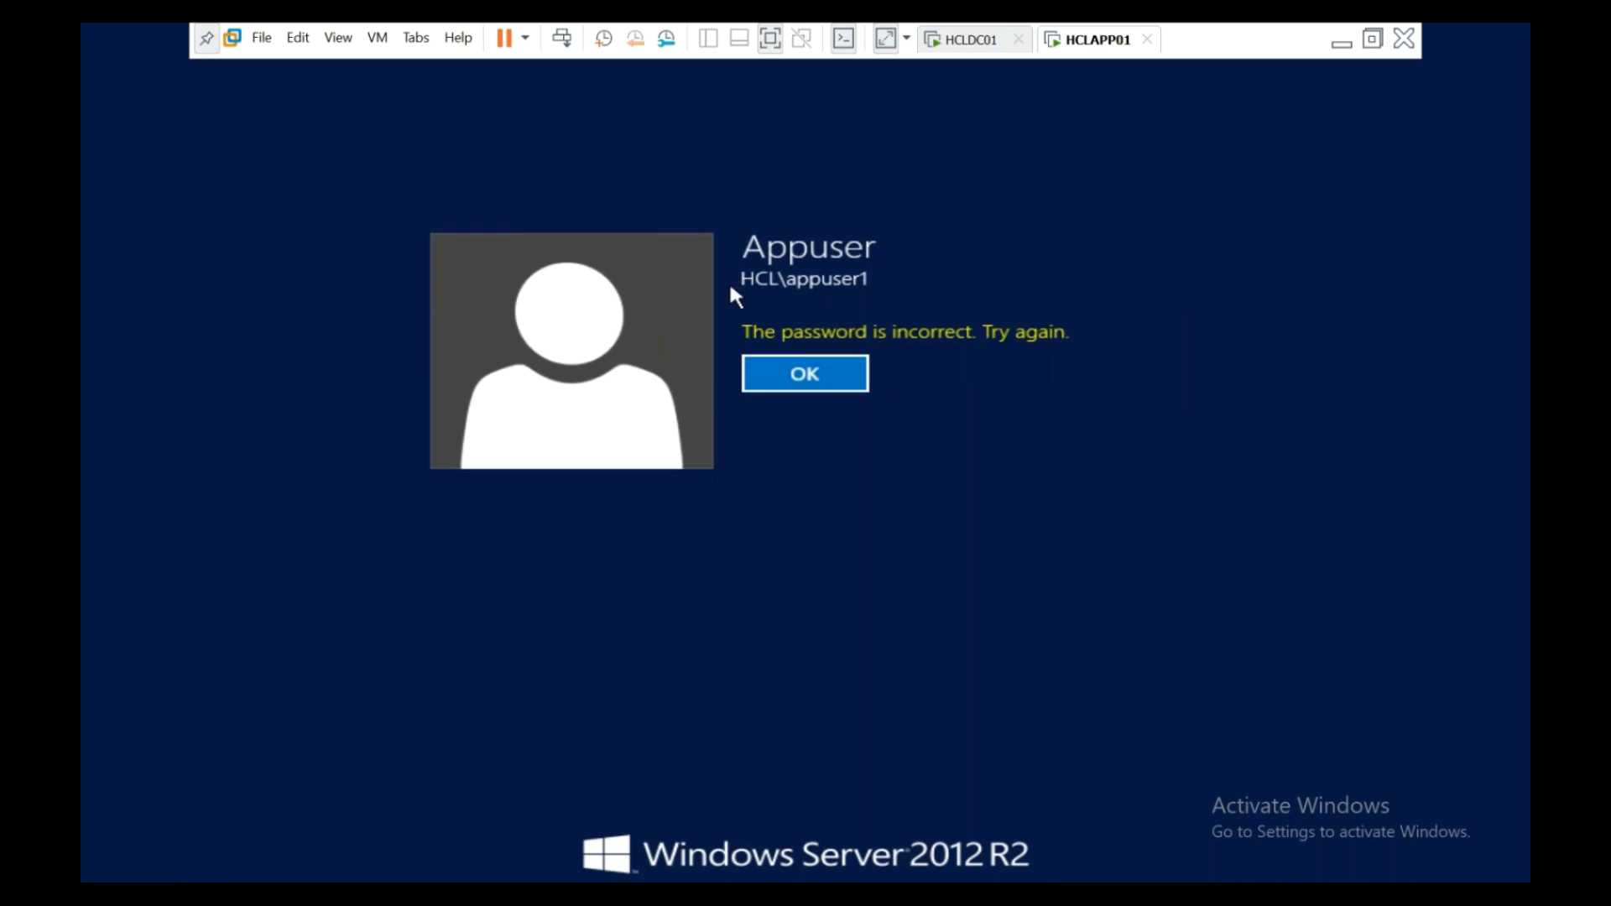
{"action": "left_click", "coordinate": [788, 382]}
{"action": "type", "text": "•••••••••"}
{"action": "key", "text": "Return"}
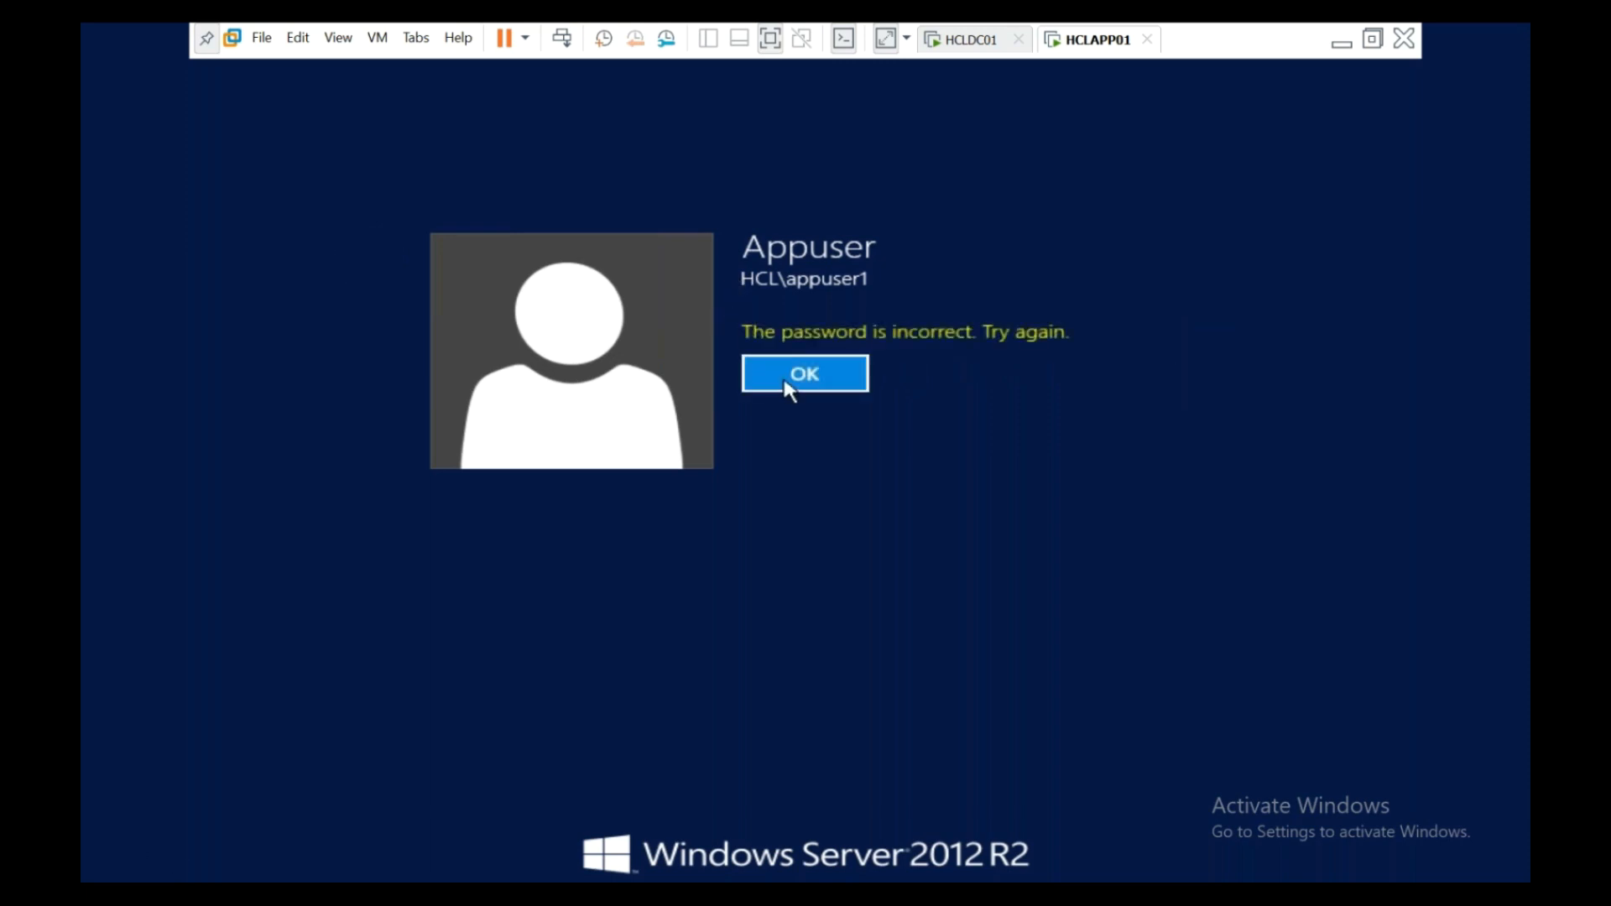
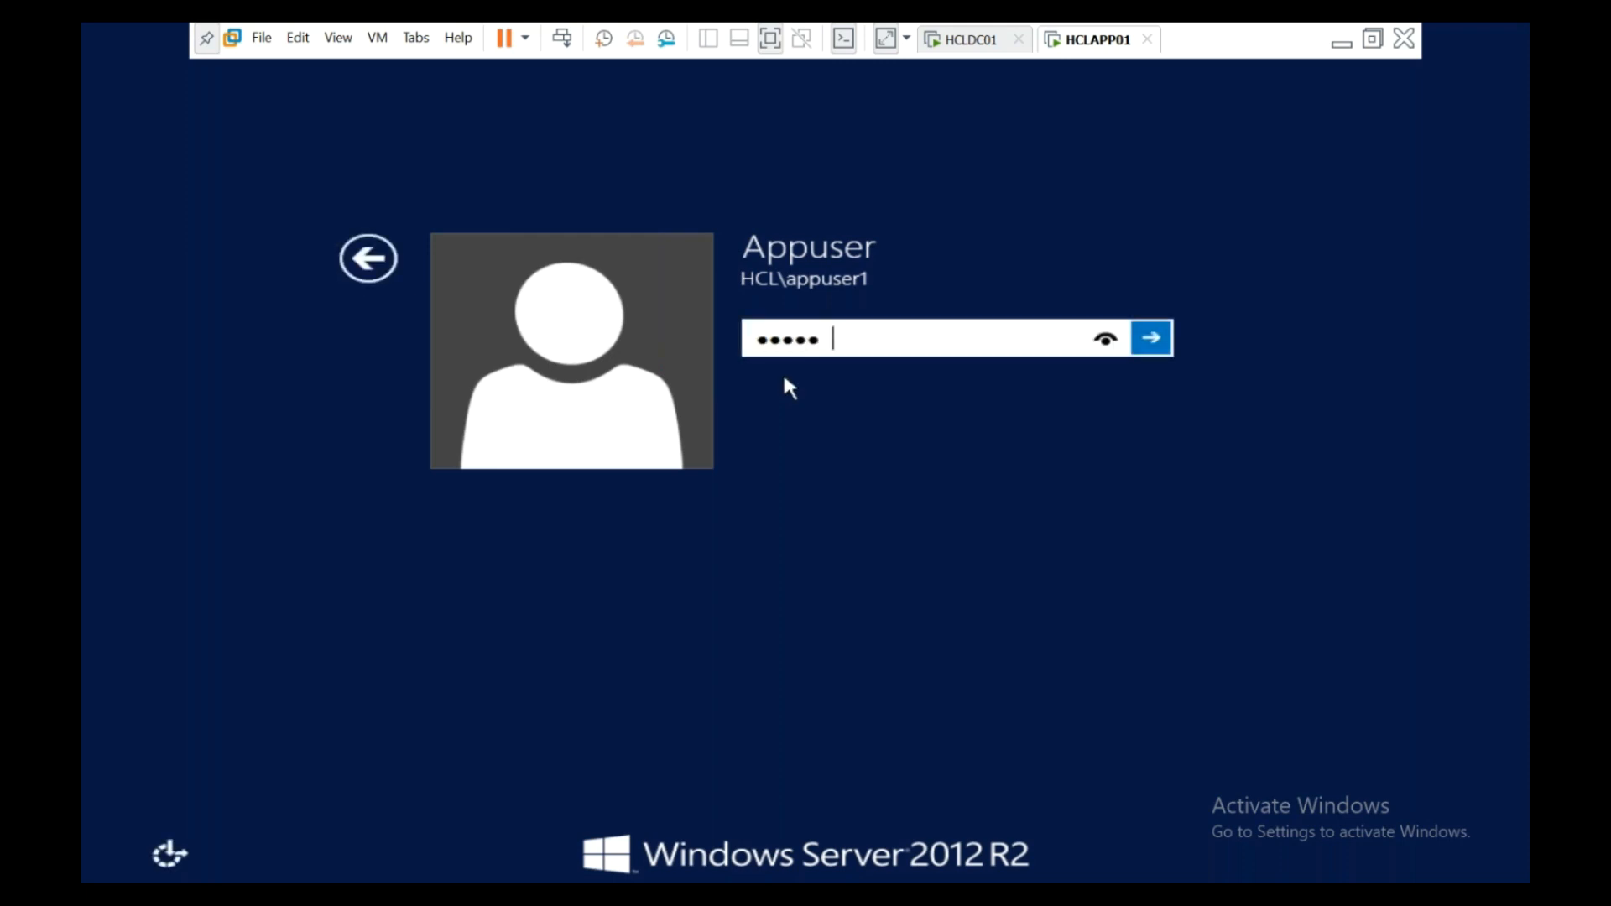
- Submit Appuser's password on HCLAPP01, dismiss the incorrect-password error, and re-enter the password
{"action": "key", "text": "Return"}
{"action": "left_click", "coordinate": [785, 377]}
{"action": "type", "text": "**********"}
{"action": "key", "text": "Return"}
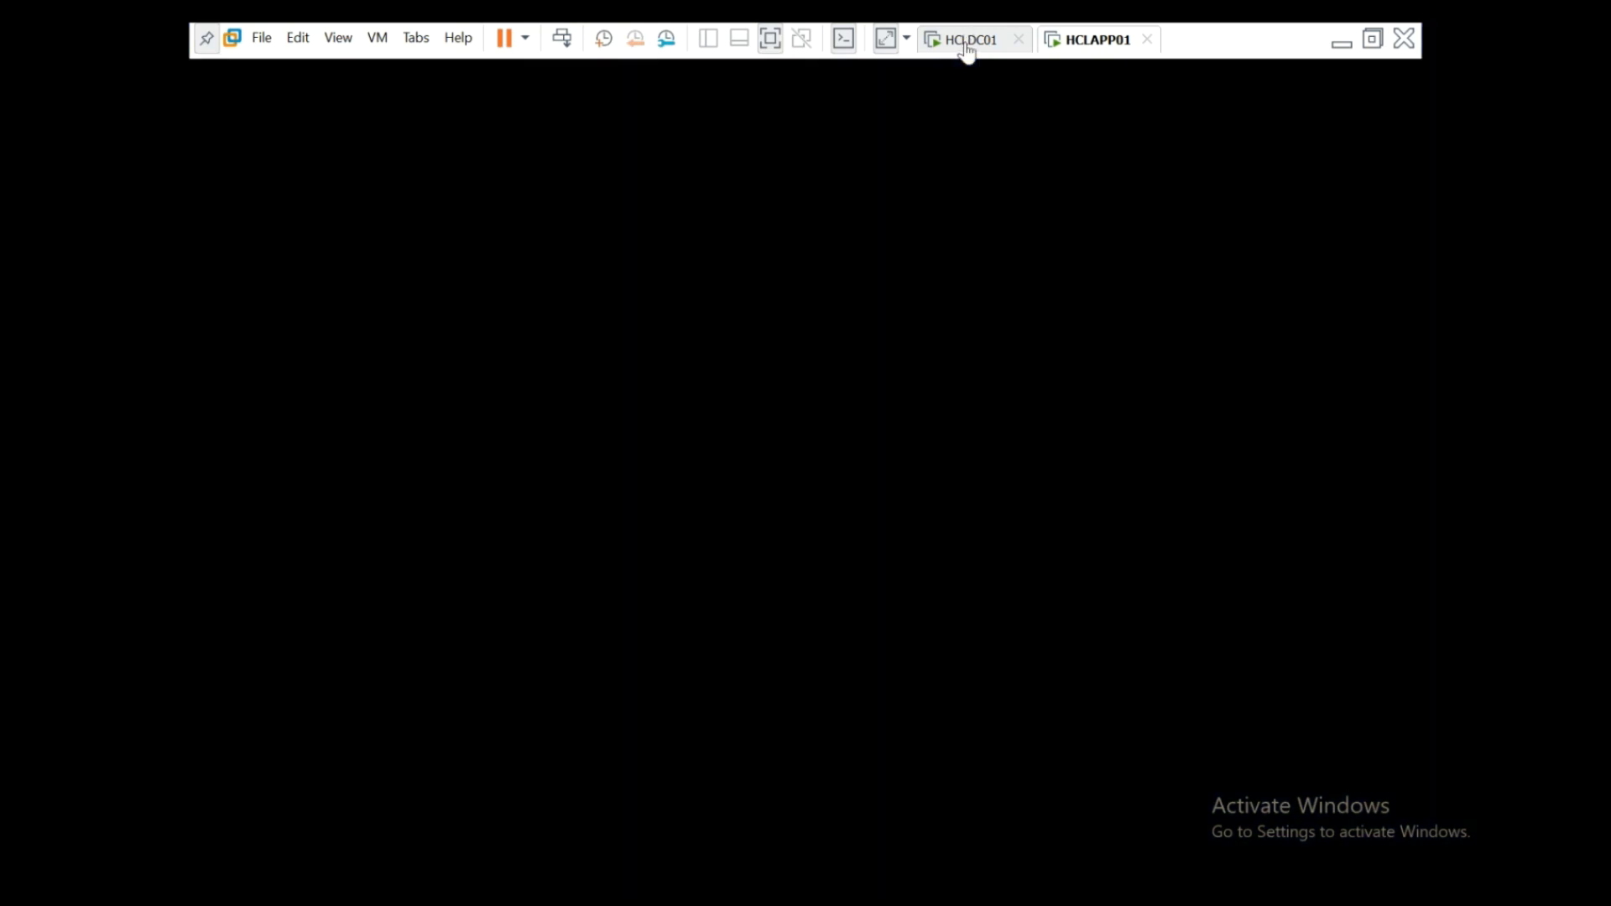
- On HCLDC01, review the Account tab of Appuser's properties, then return to HCLAPP01
{"action": "left_click", "coordinate": [966, 48]}
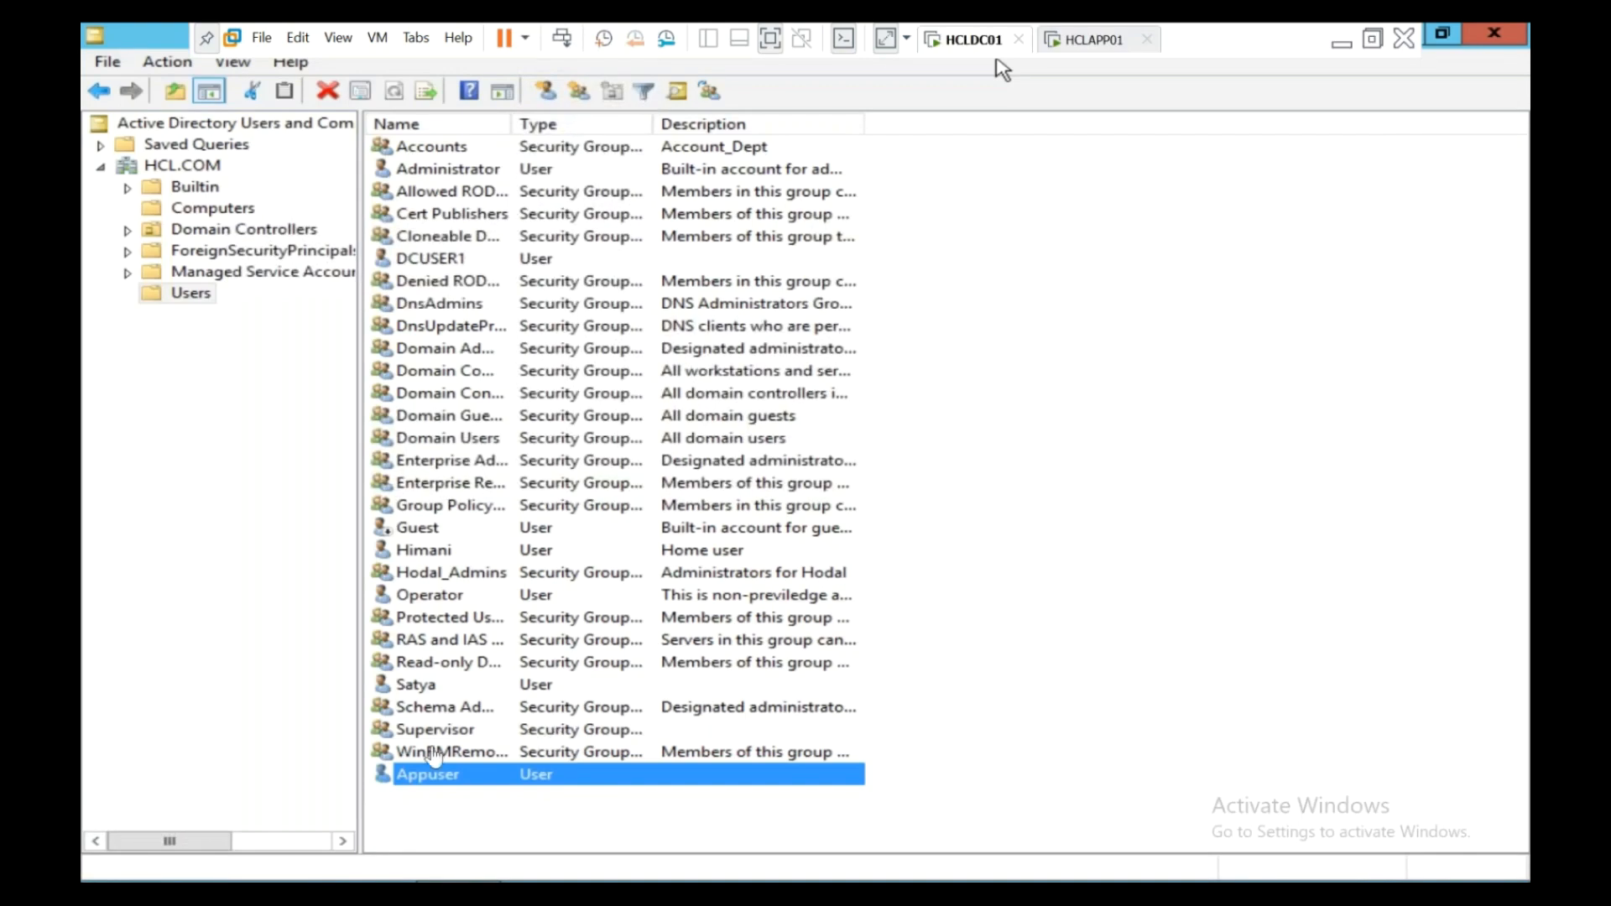
{"action": "left_click", "coordinate": [419, 780]}
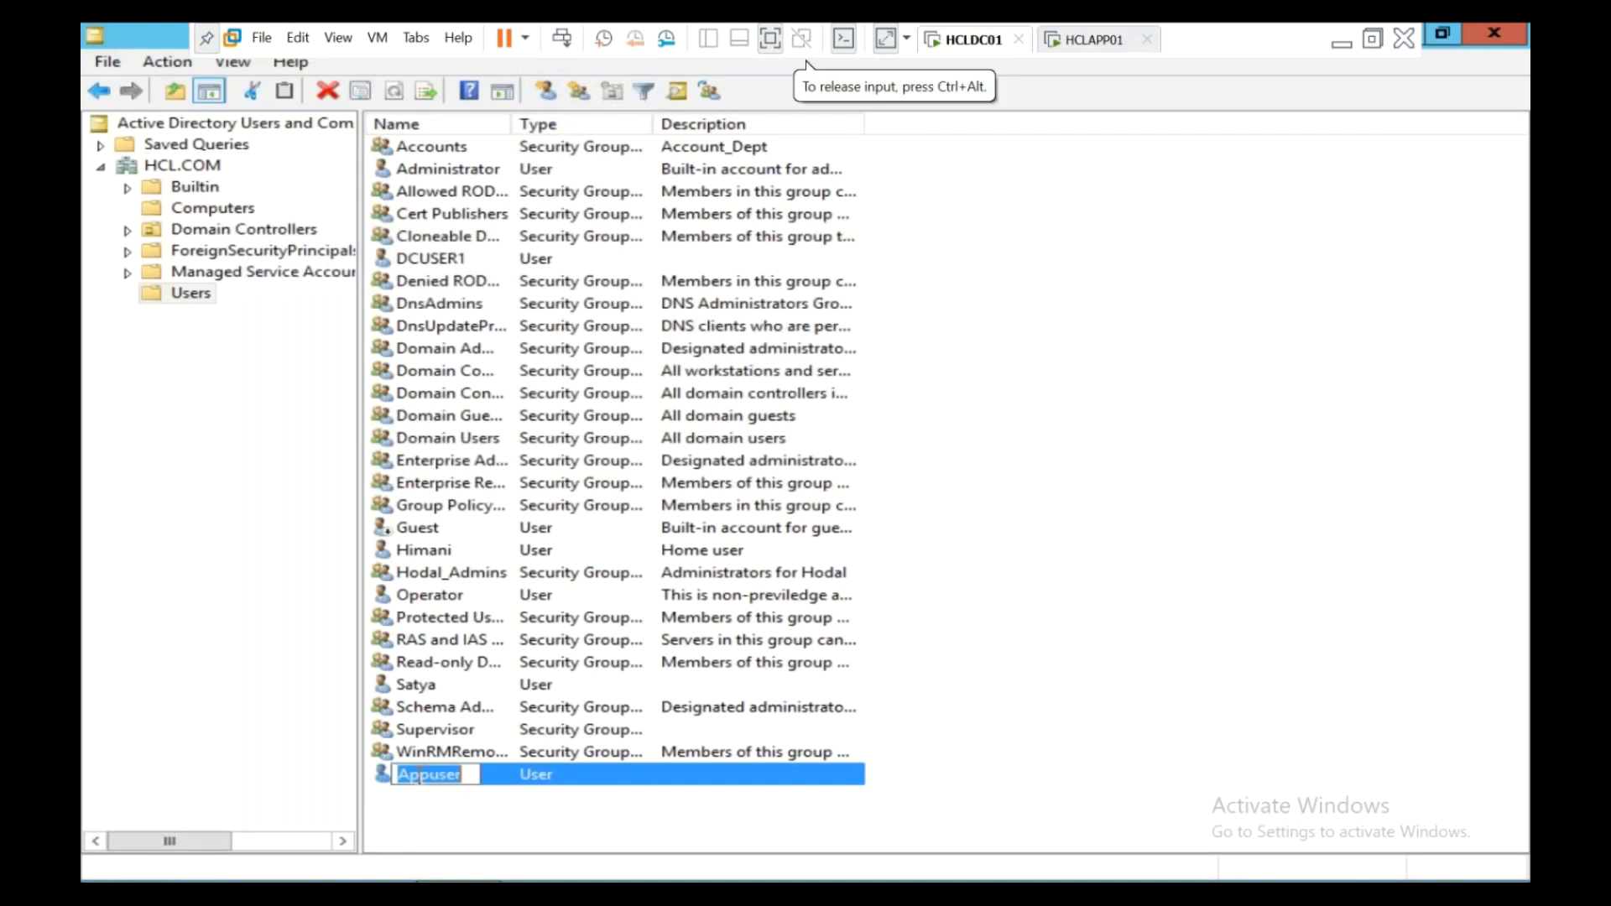
{"action": "double_click", "coordinate": [417, 776]}
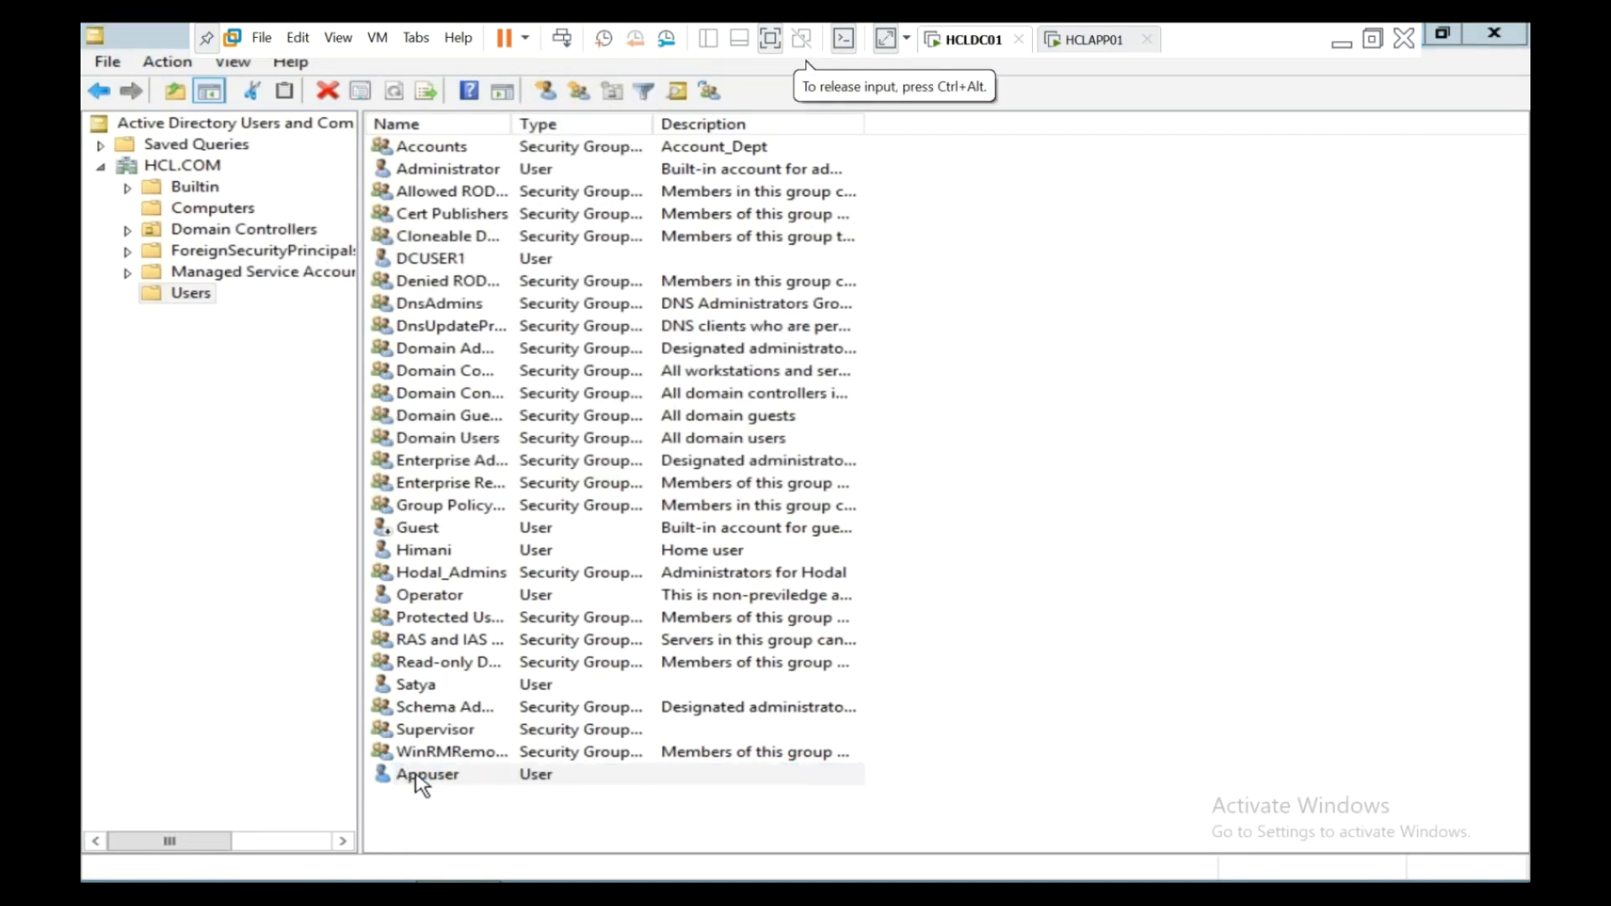
{"action": "left_click", "coordinate": [727, 242]}
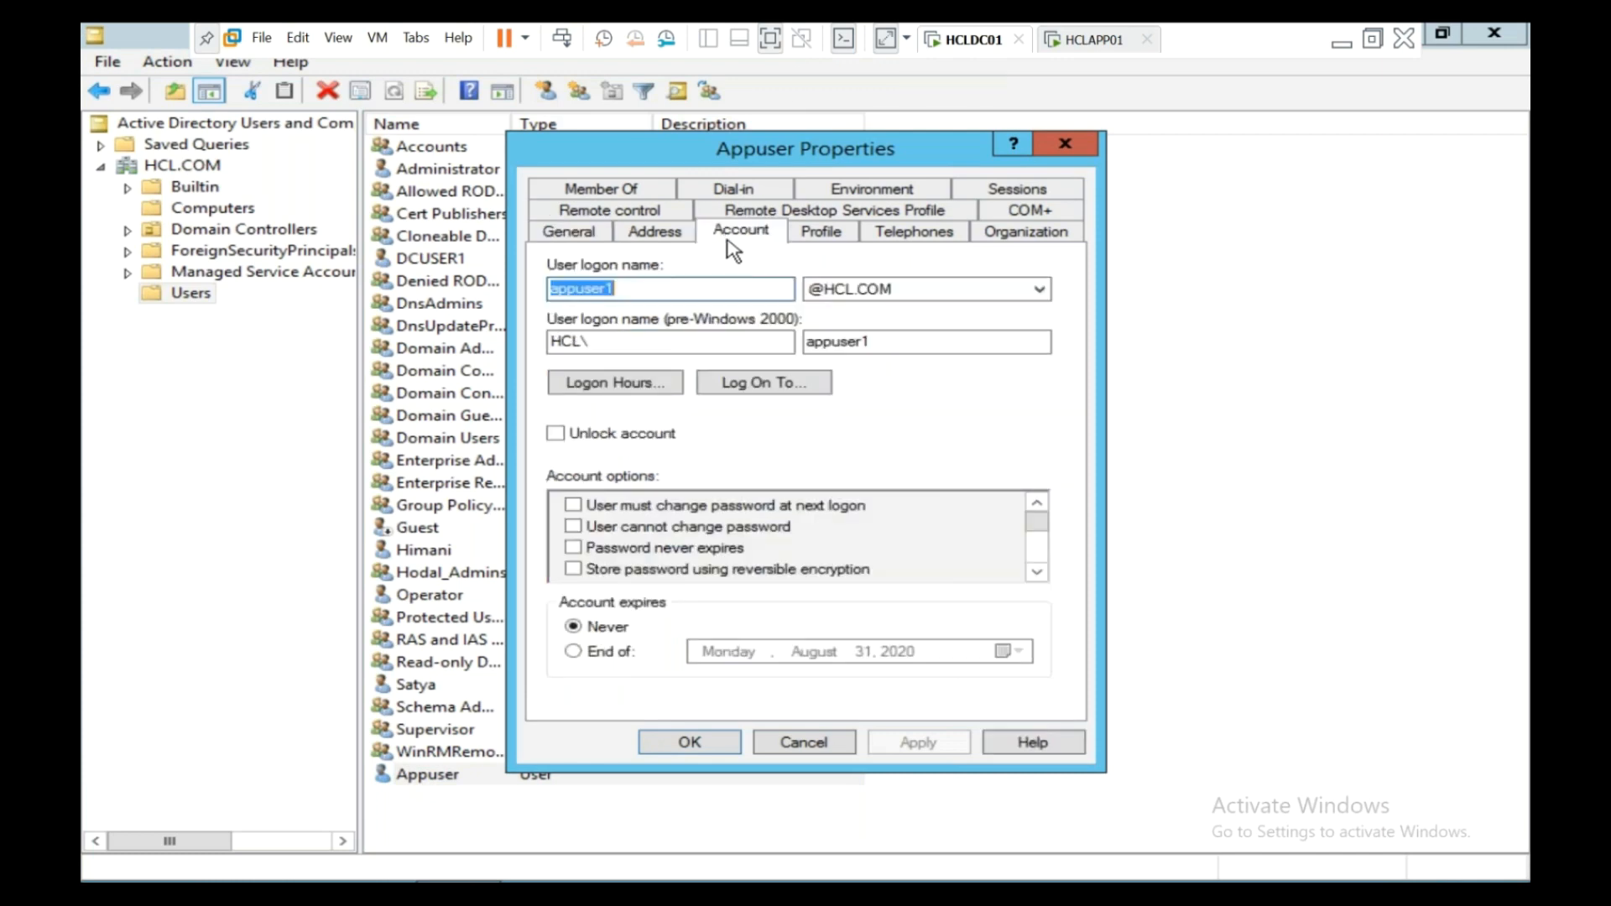
{"action": "left_click_drag", "start_coordinate": [1037, 522], "coordinate": [1030, 475]}
{"action": "left_click", "coordinate": [1065, 144]}
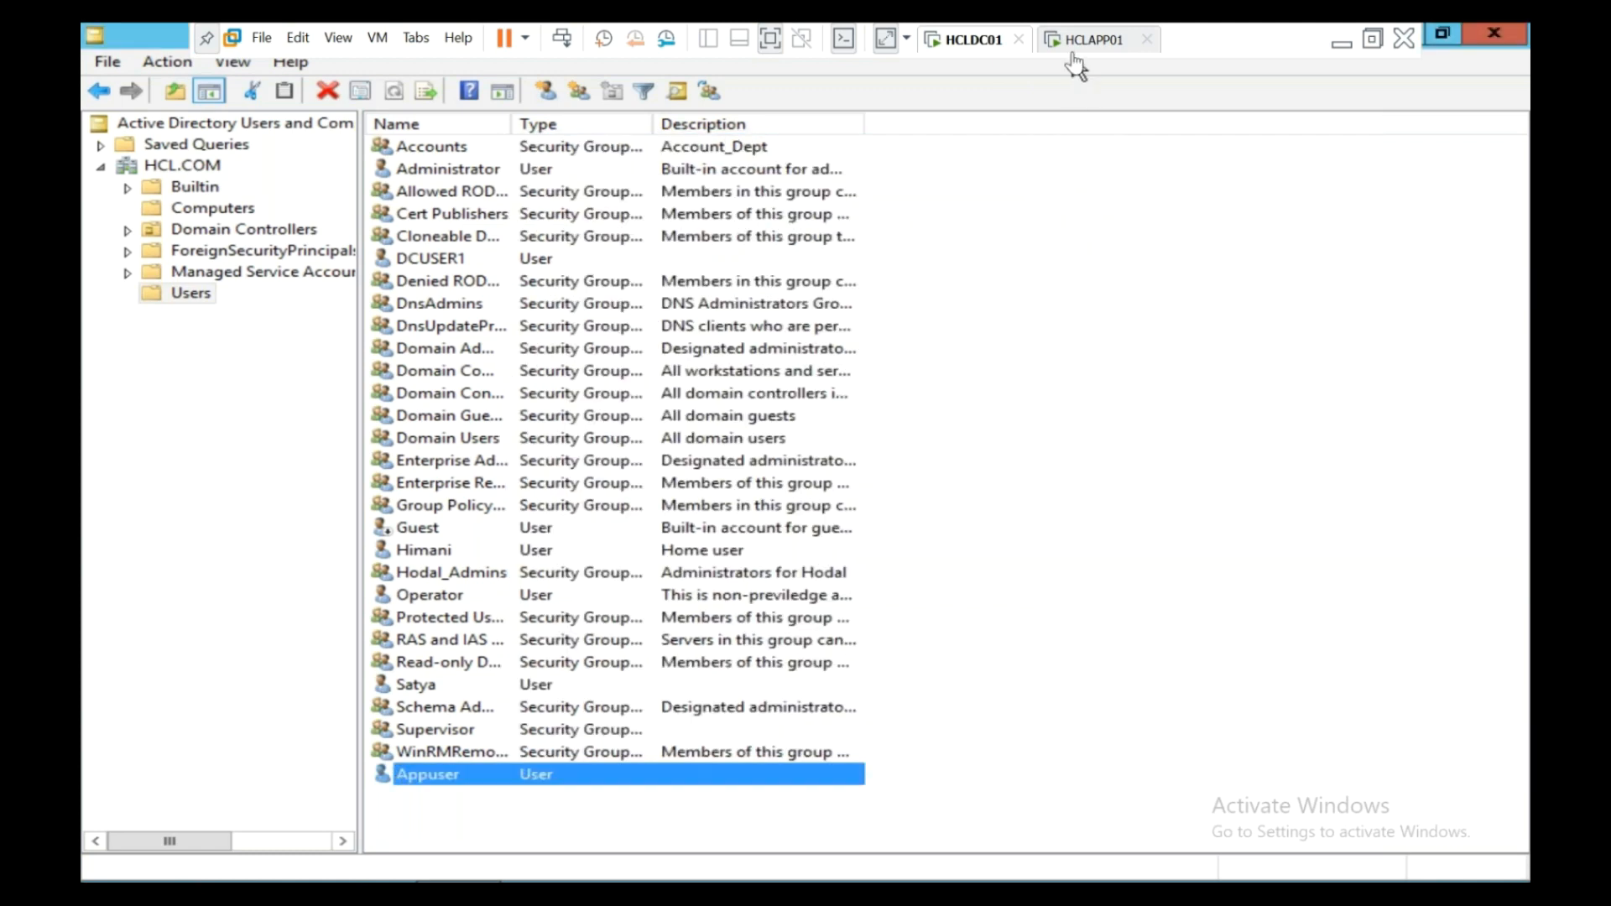
{"action": "left_click", "coordinate": [1072, 52]}
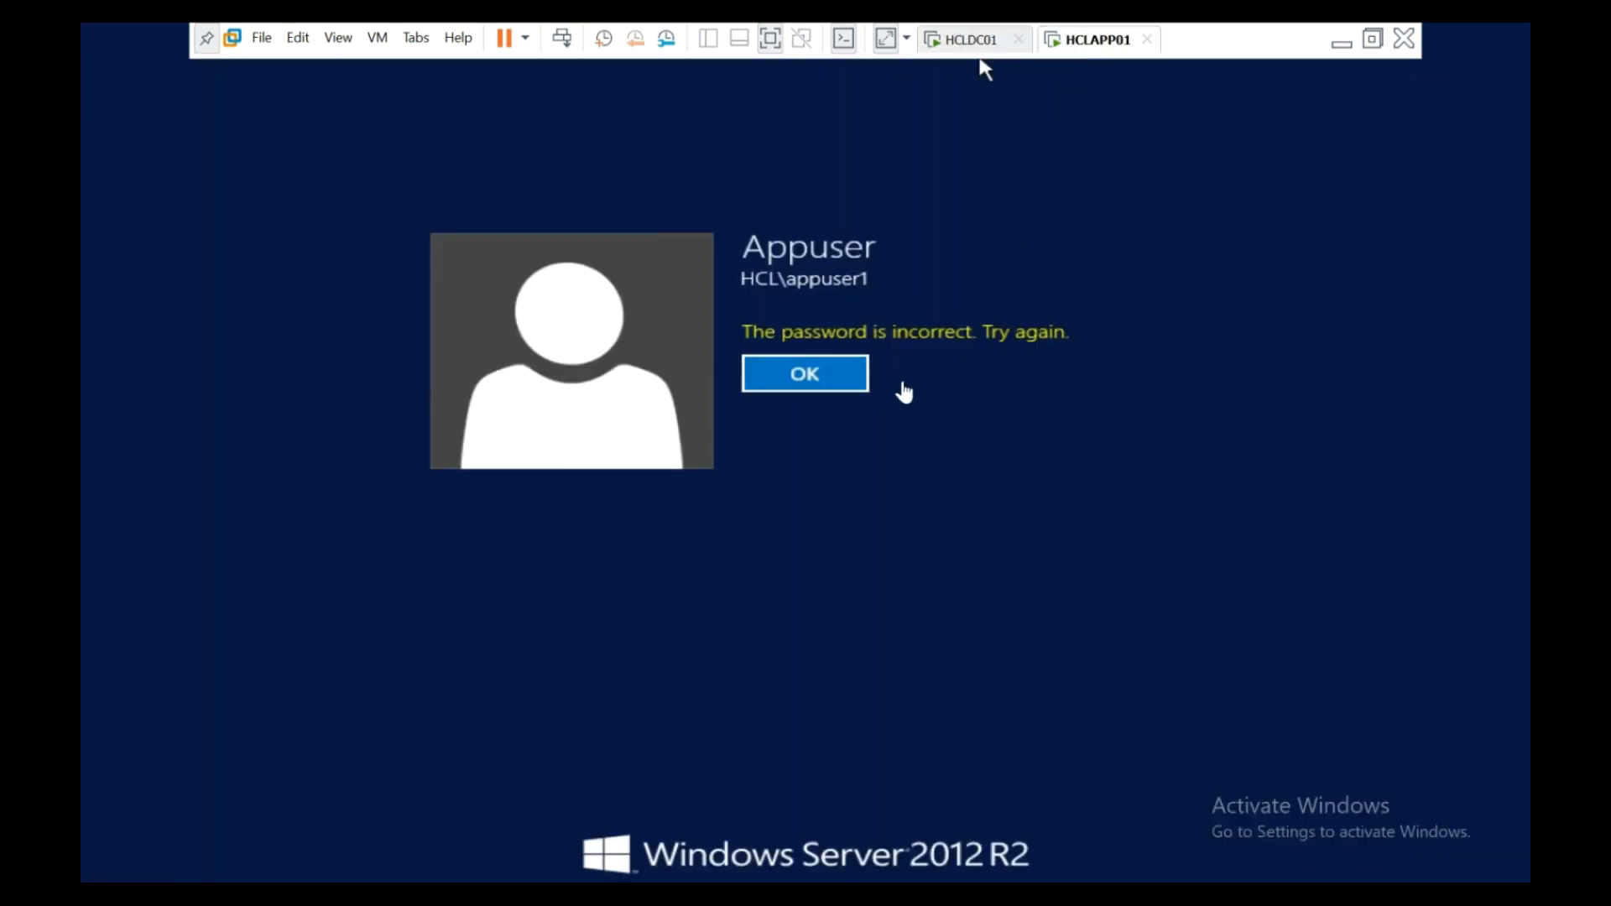
- Re-enter Appuser's password on HCLAPP01 after the error, then go back to HCLDC01
{"action": "left_click", "coordinate": [846, 377]}
{"action": "type", "text": "Passw"}
{"action": "left_click", "coordinate": [1153, 341]}
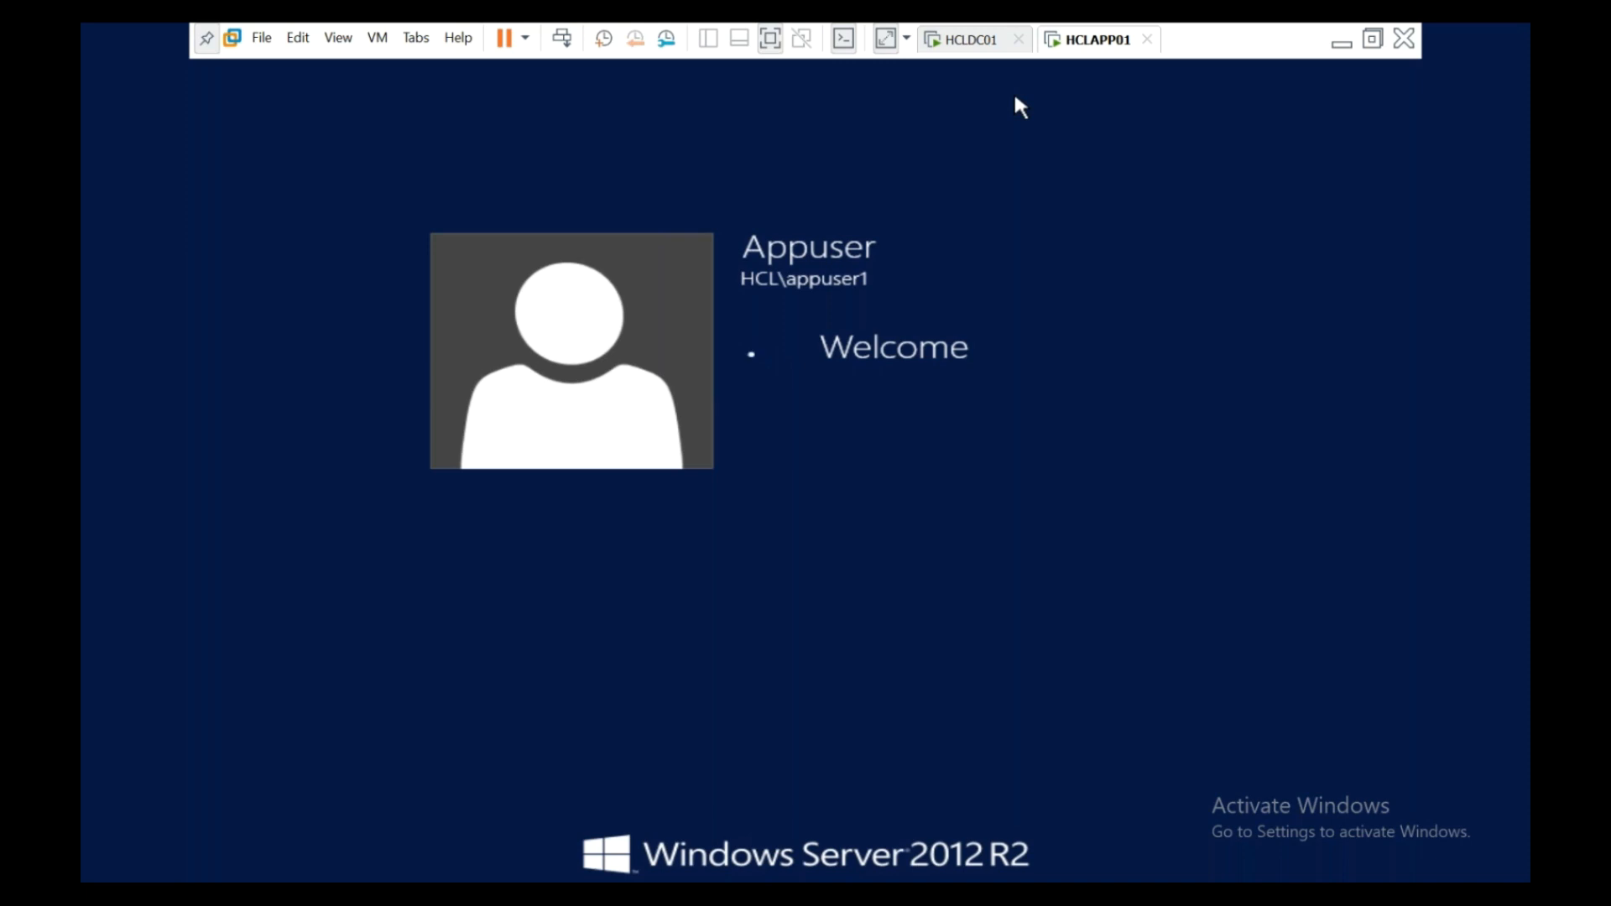
{"action": "left_click", "coordinate": [972, 42]}
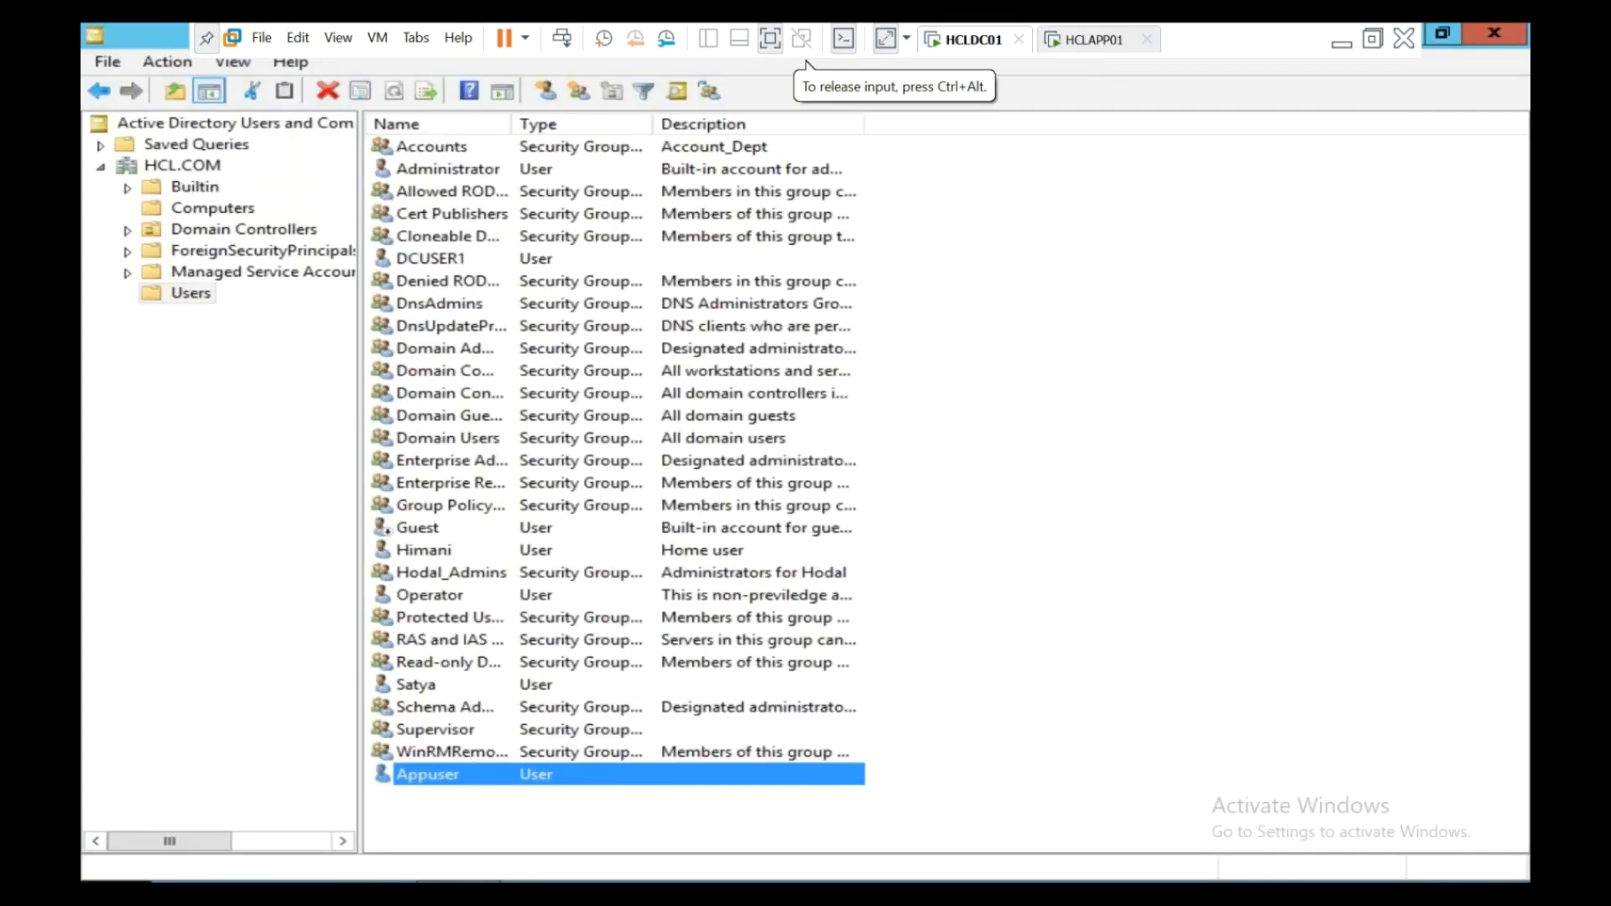
- Launch Group Policy Management from the Run box after a mistyped first command
{"action": "right_click", "coordinate": [132, 867]}
{"action": "left_click", "coordinate": [172, 819]}
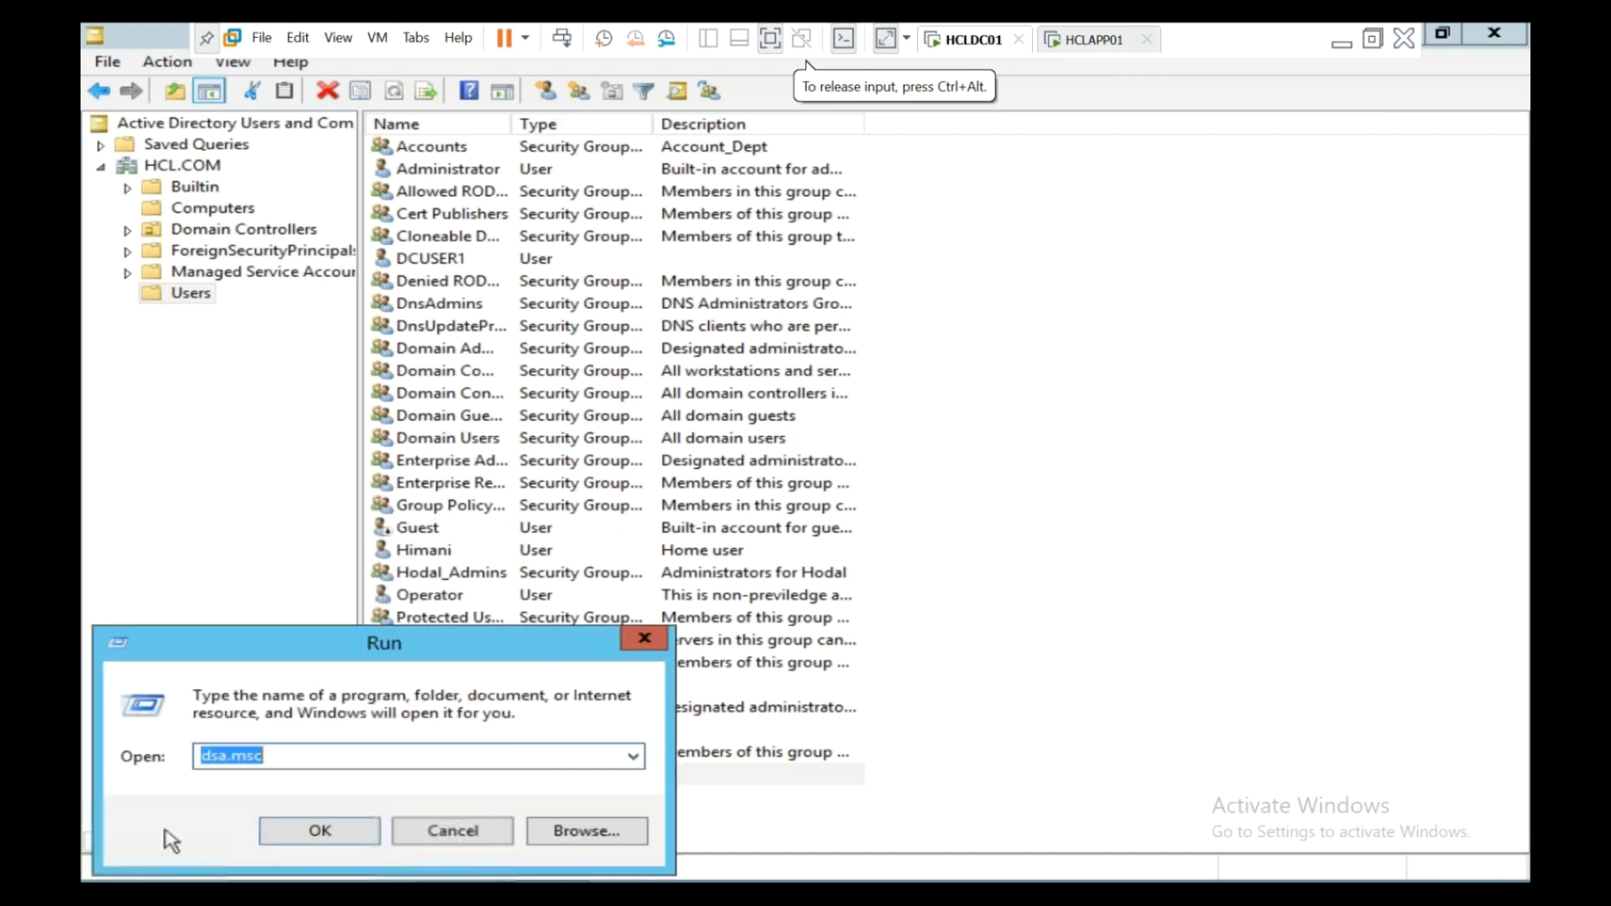
{"action": "type", "text": "gpms"}
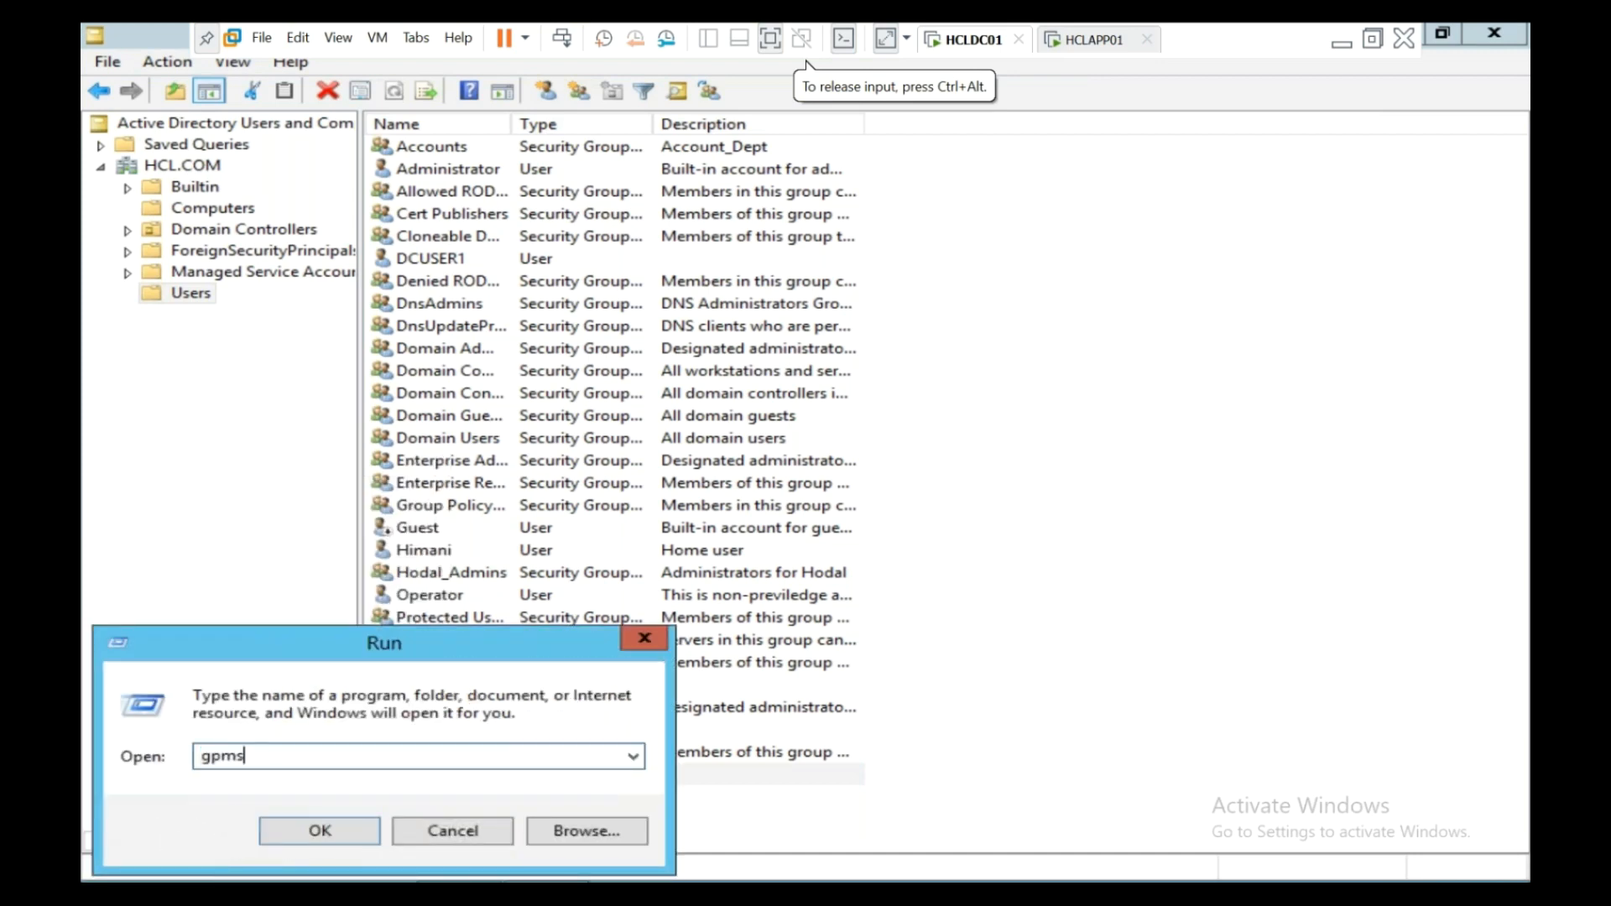
{"action": "type", "text": ".msc"}
{"action": "key", "text": "Return"}
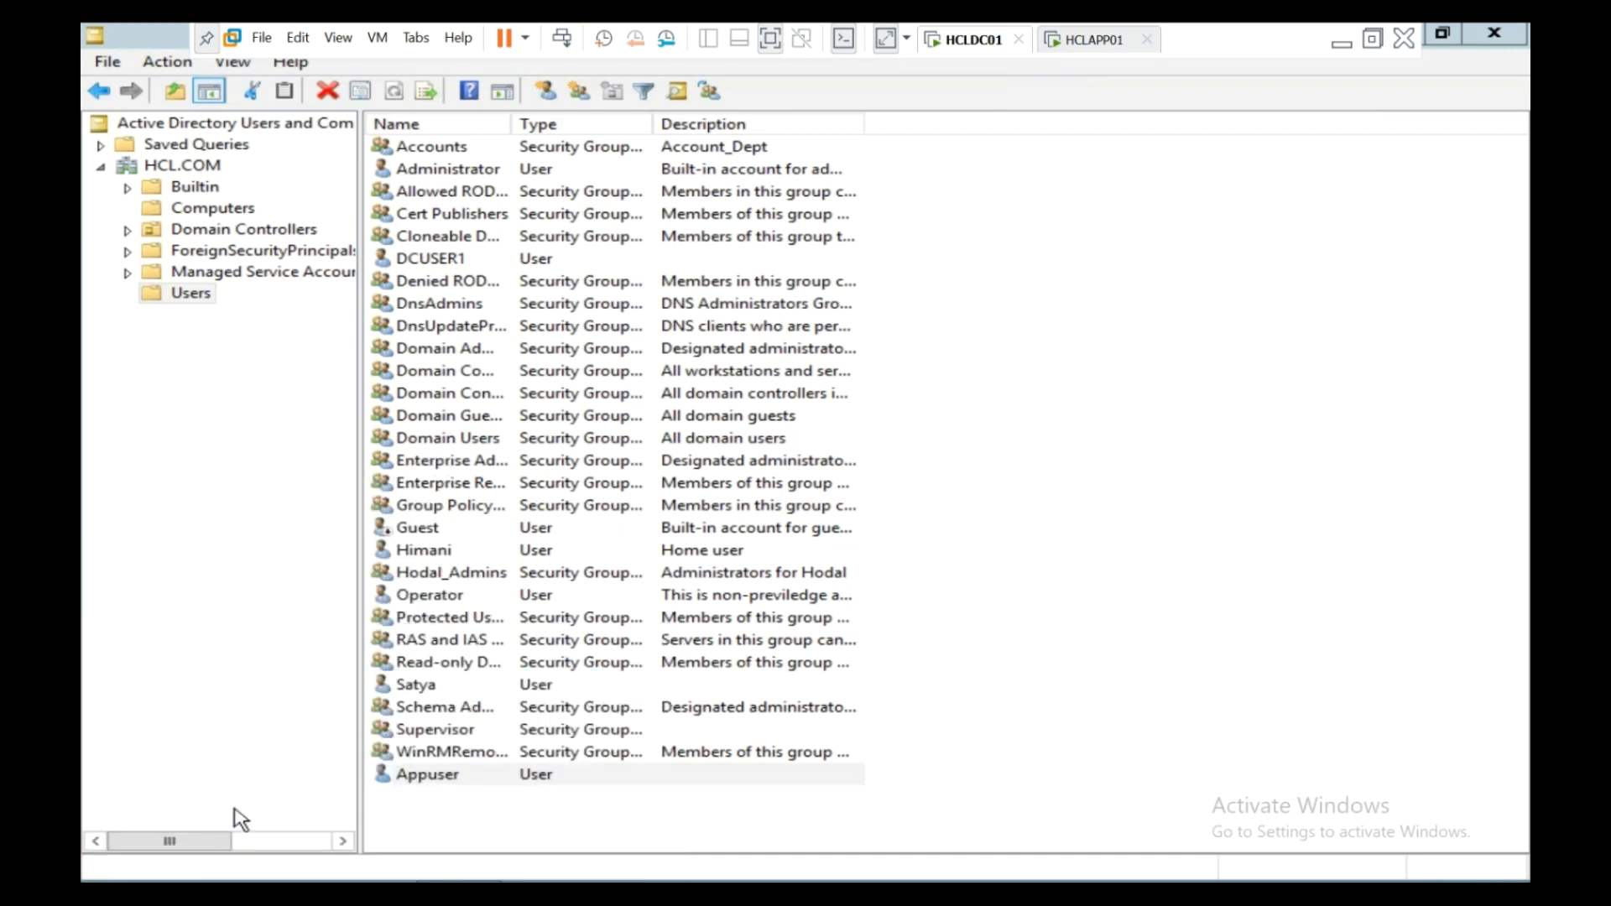
{"action": "key", "text": "Return"}
{"action": "type", "text": "gpmc.msc"}
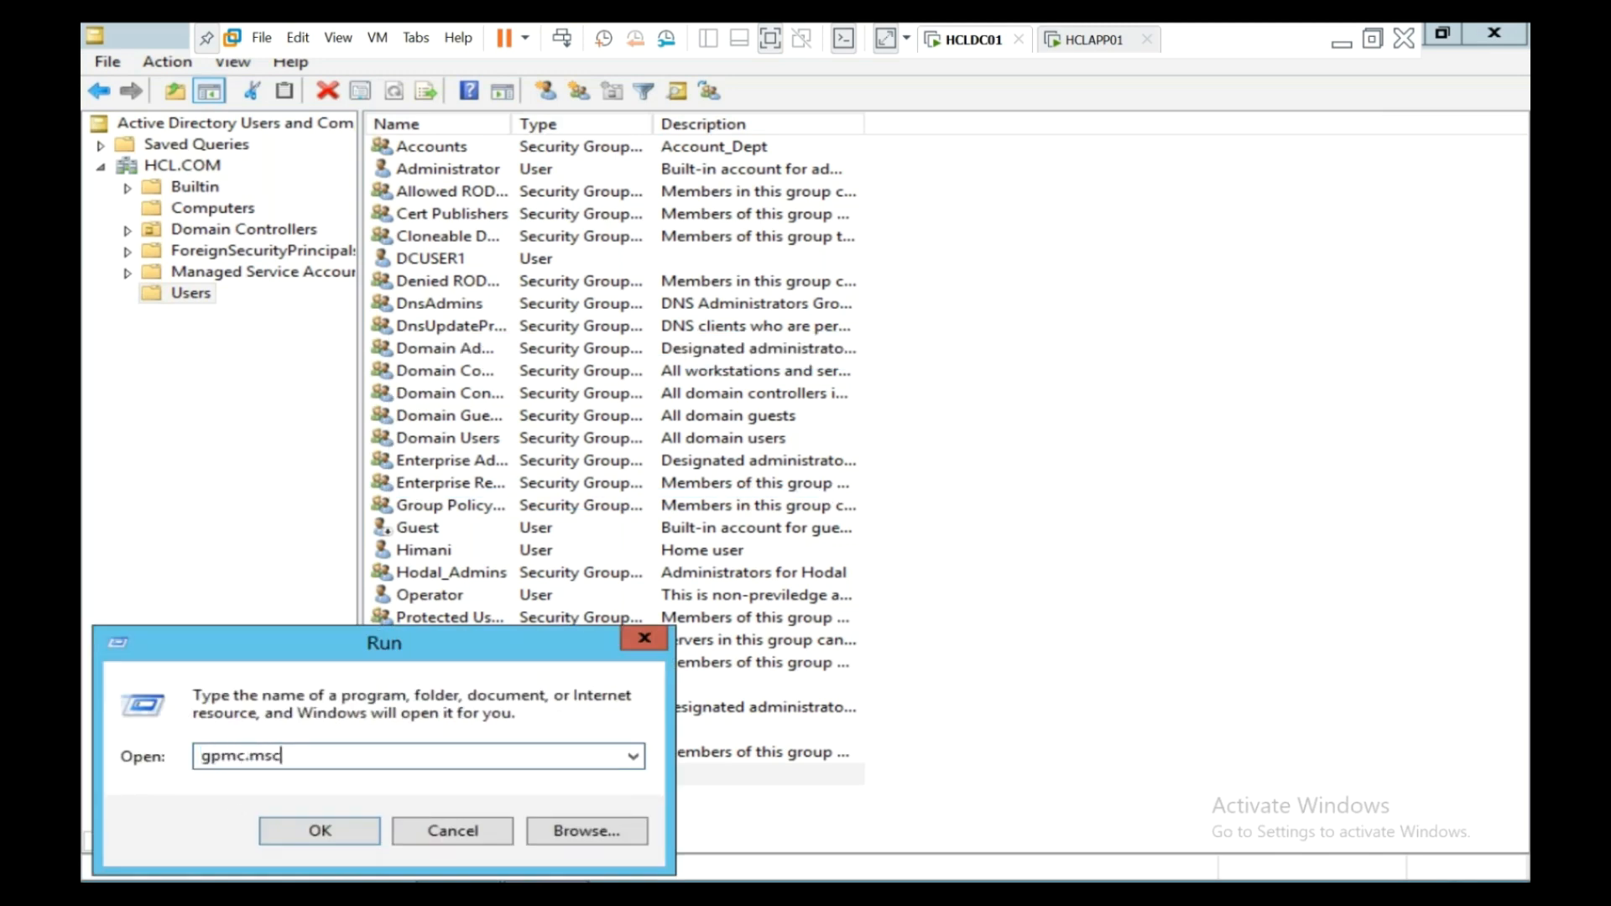
{"action": "key", "text": "Return"}
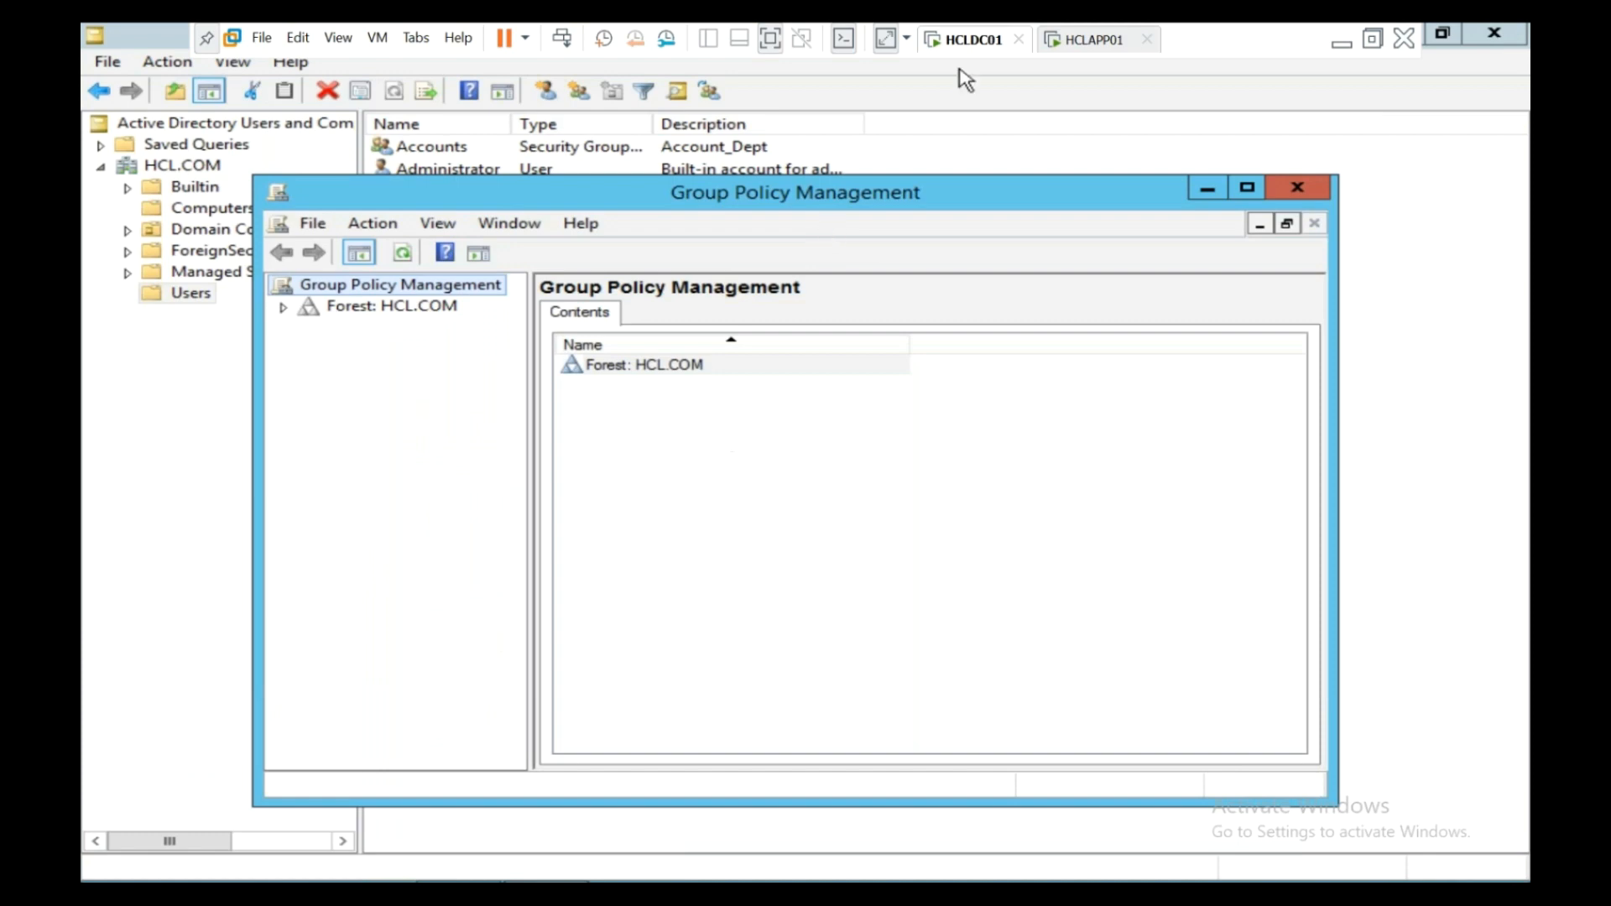
- Expand Forest: HCL.COM > Domains > HCL.COM and maximize the console with a wider tree pane
{"action": "left_click", "coordinate": [1067, 50]}
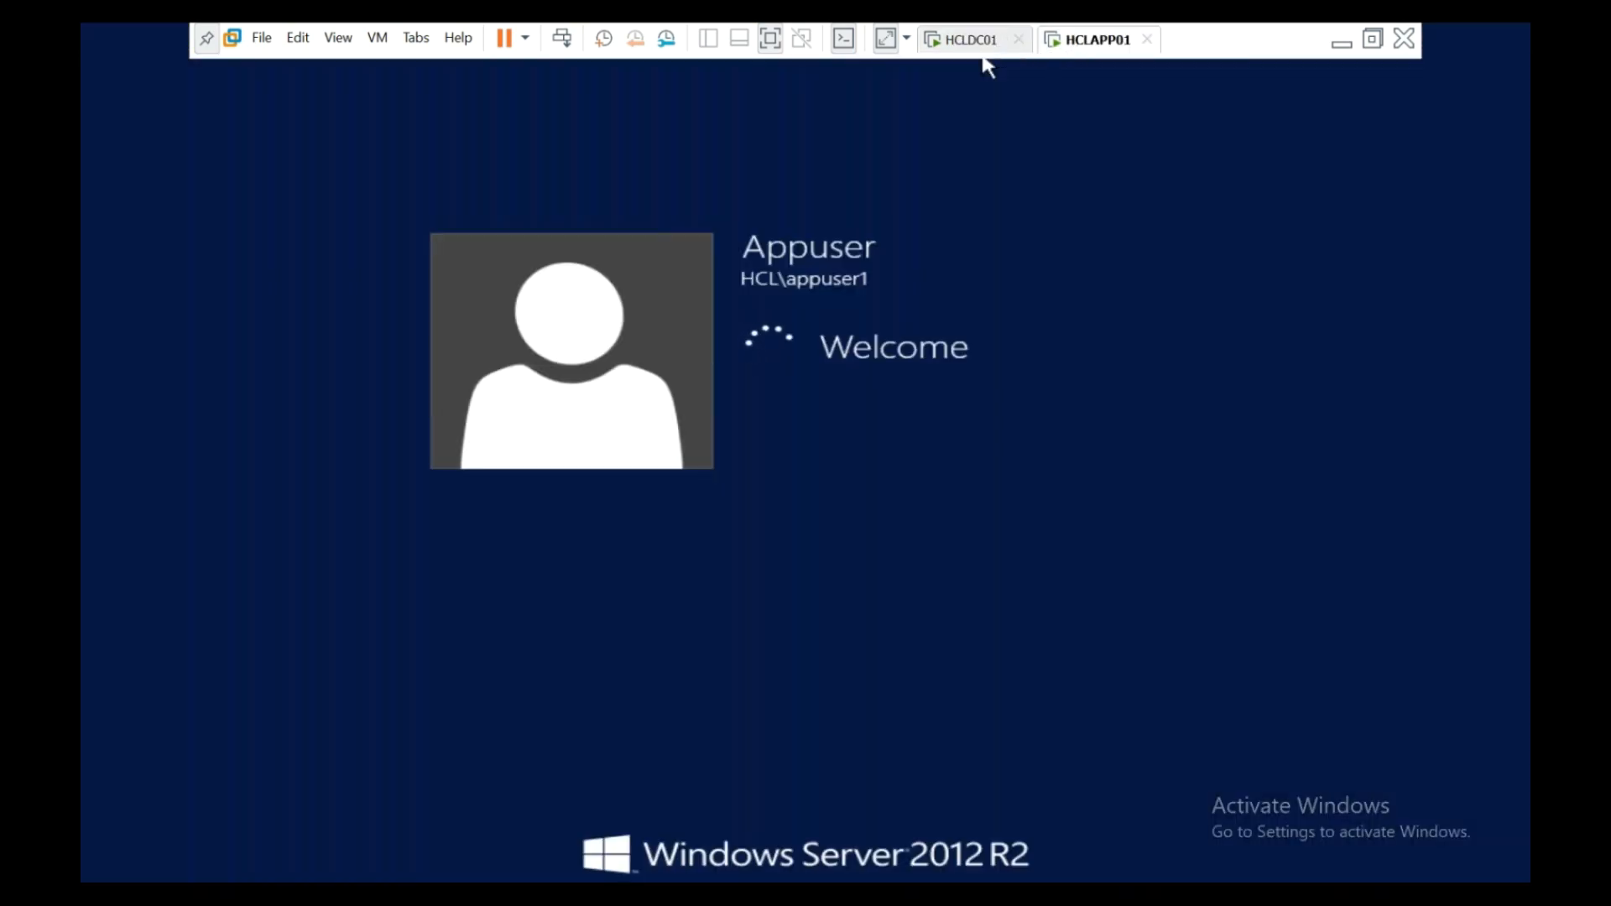
{"action": "left_click", "coordinate": [970, 50]}
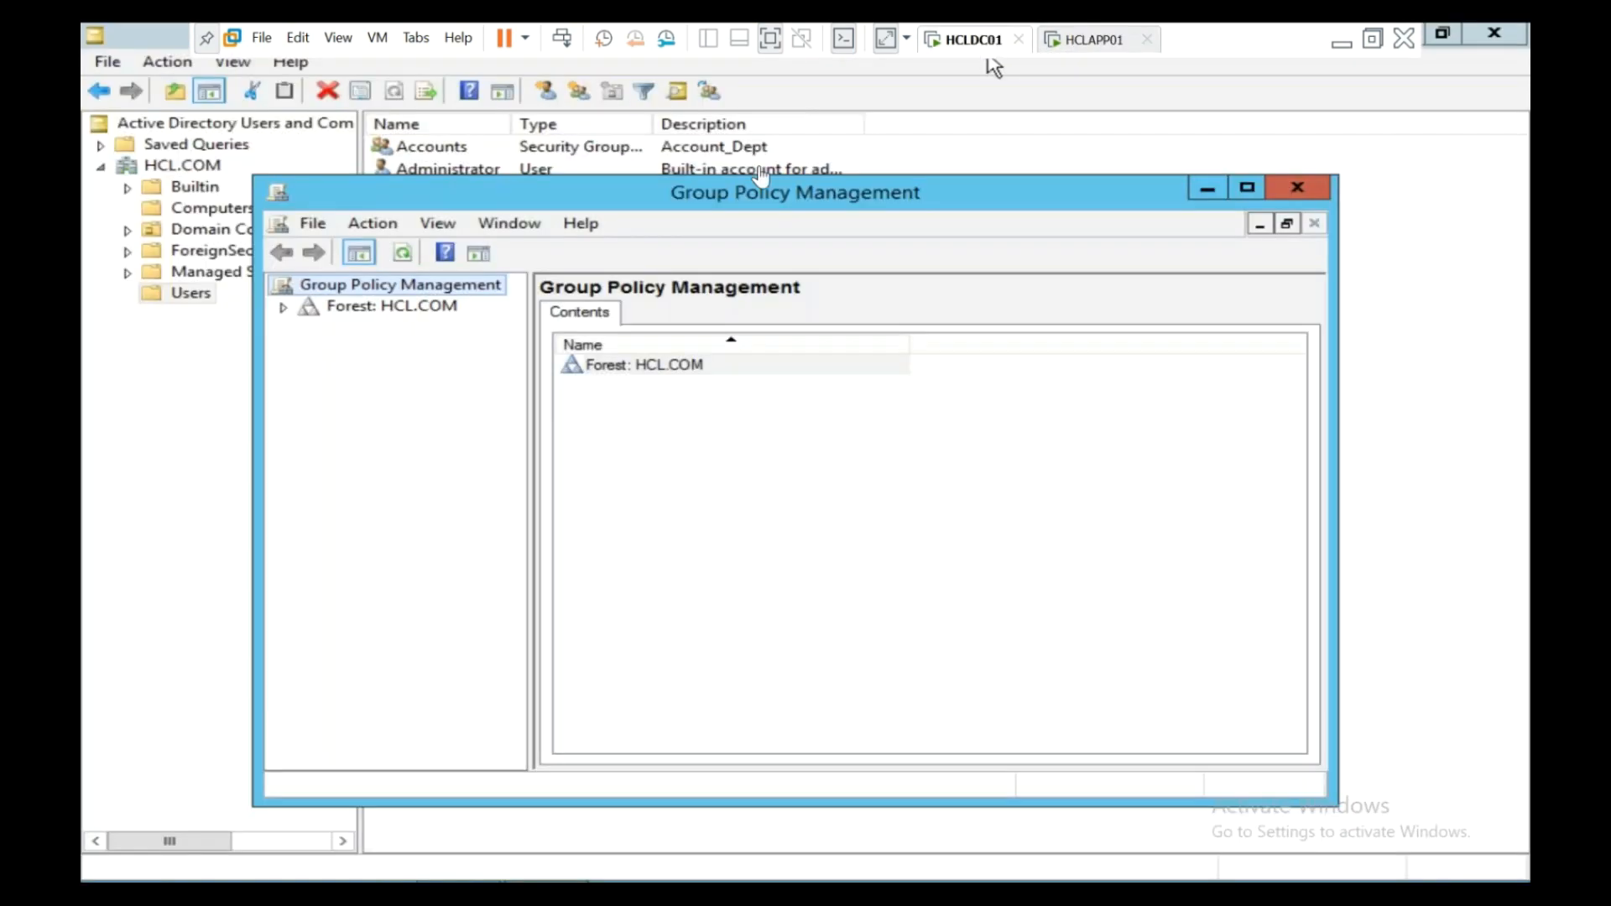
{"action": "left_click", "coordinate": [283, 309]}
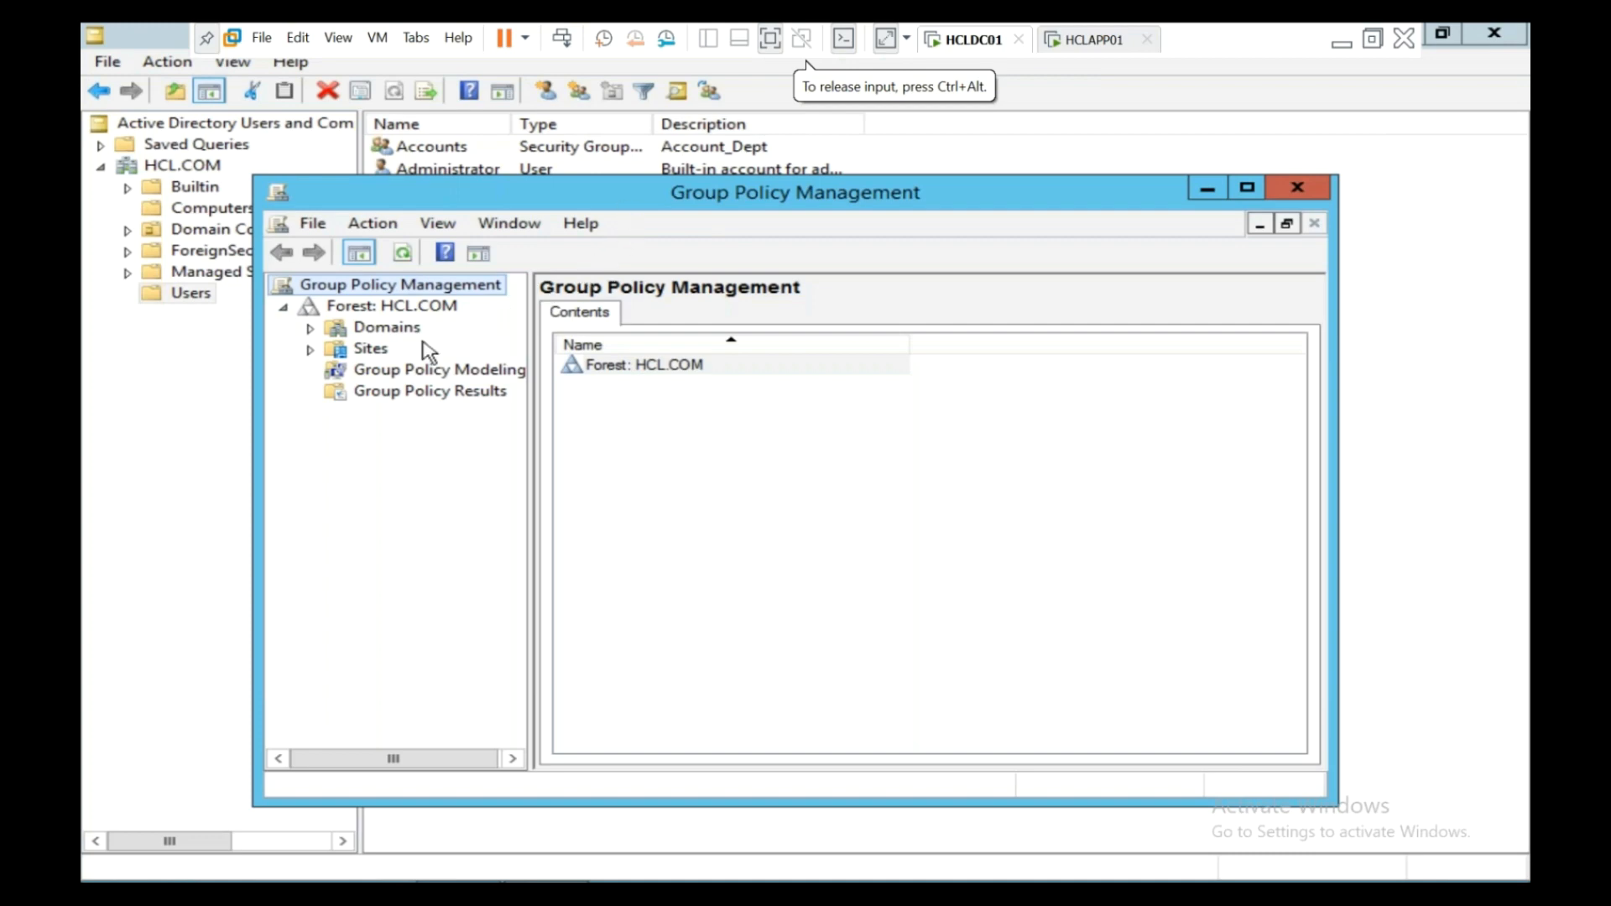
{"action": "left_click", "coordinate": [310, 328]}
{"action": "left_click", "coordinate": [335, 348]}
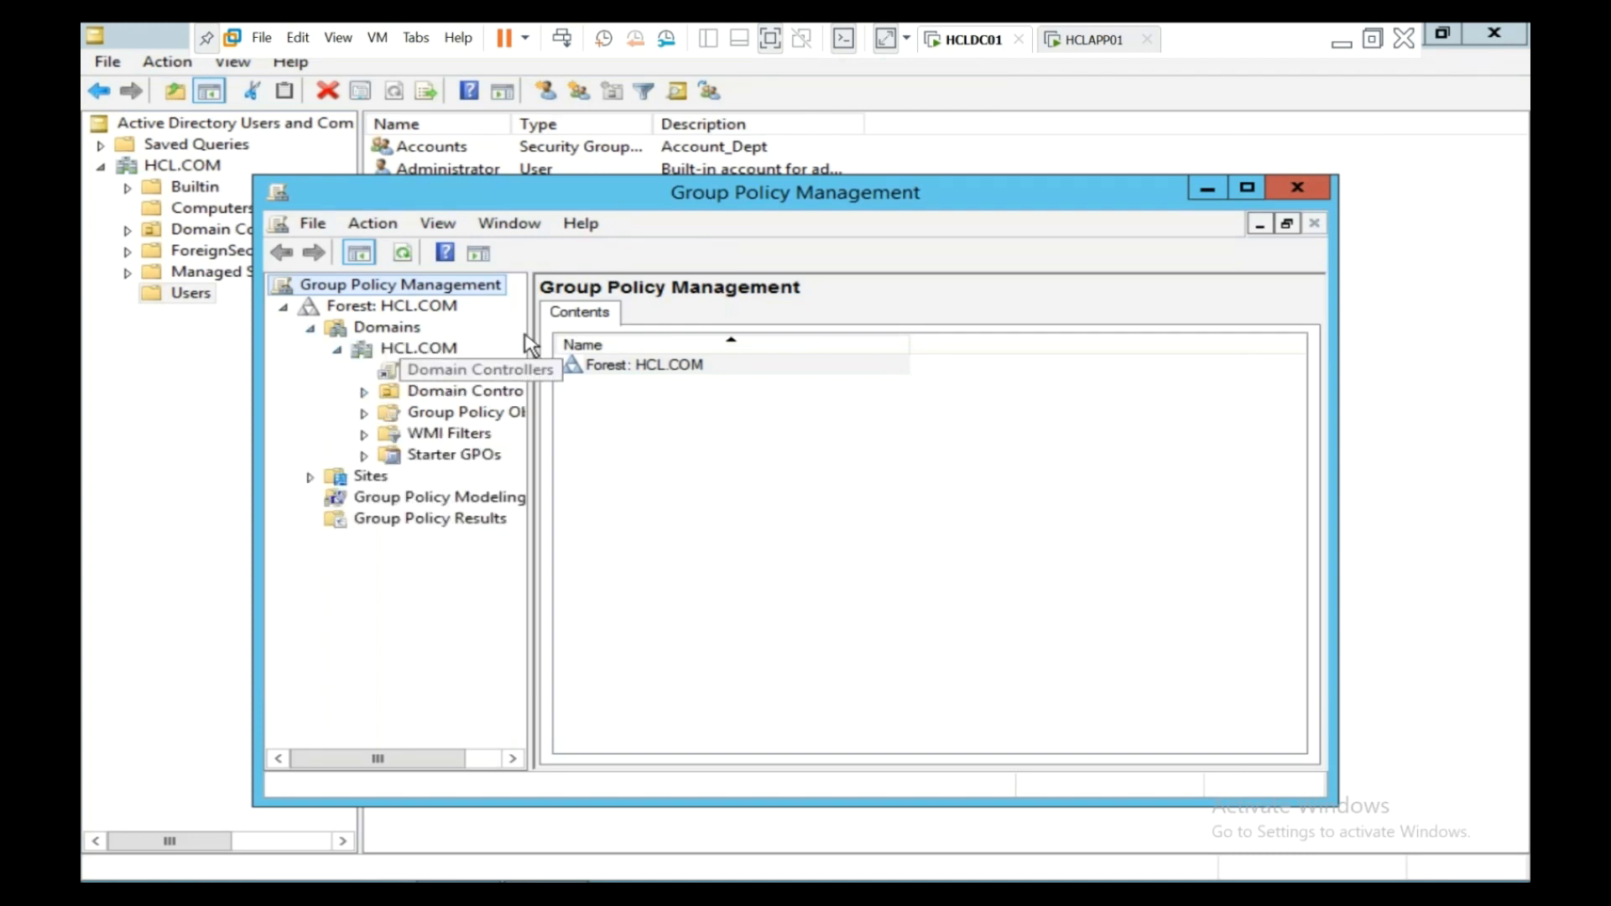
{"action": "double_click", "coordinate": [632, 205]}
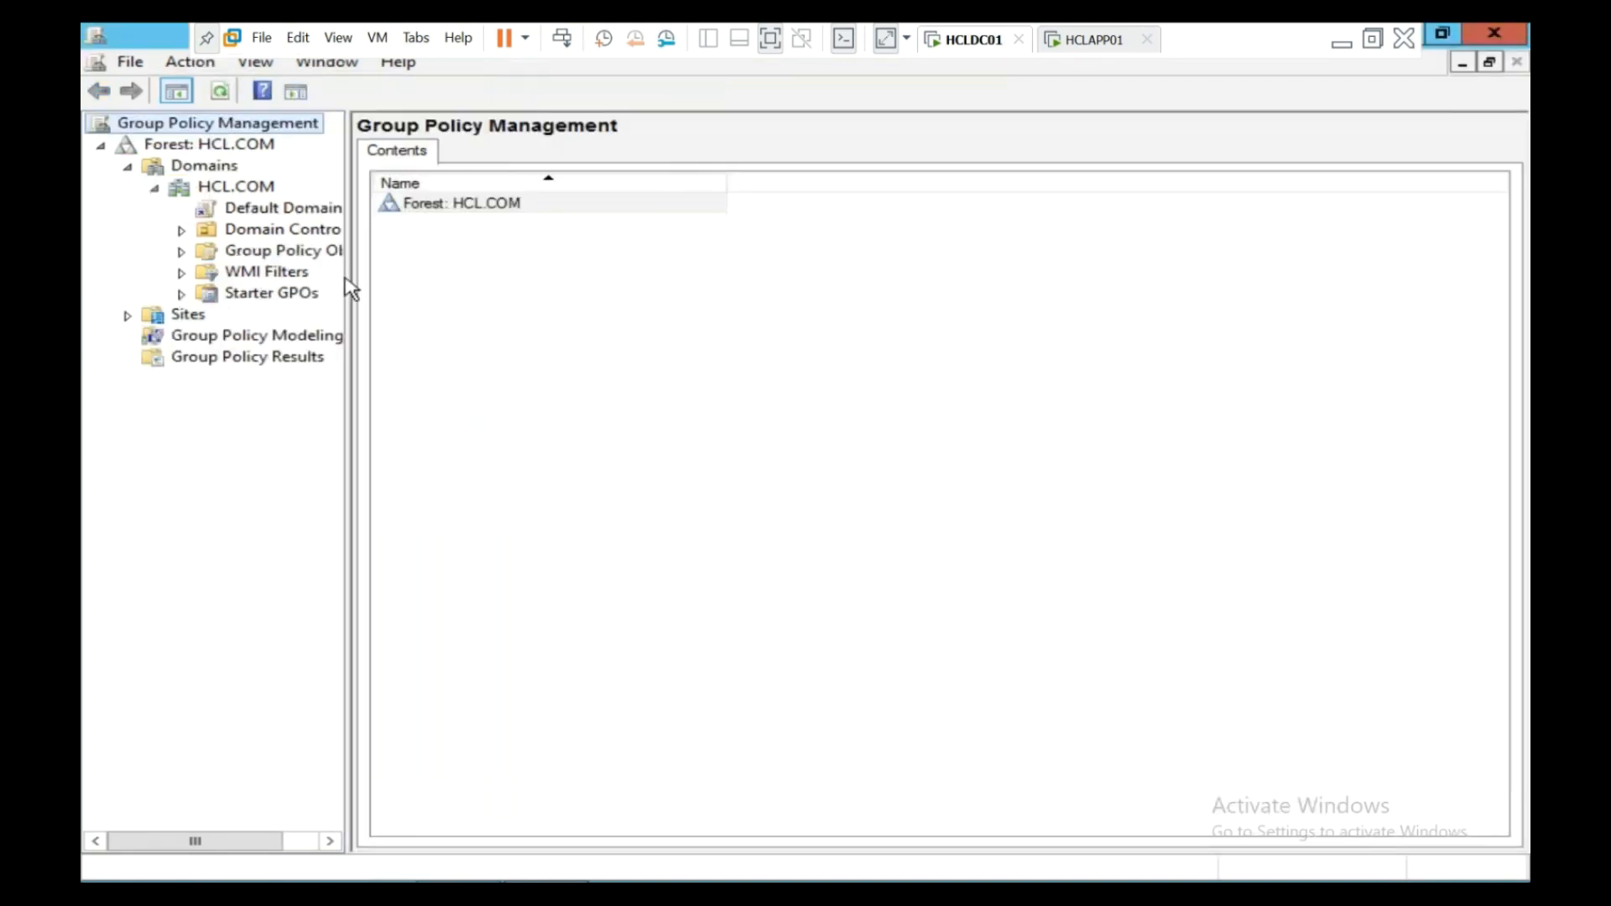
{"action": "left_click_drag", "start_coordinate": [433, 293], "coordinate": [435, 293]}
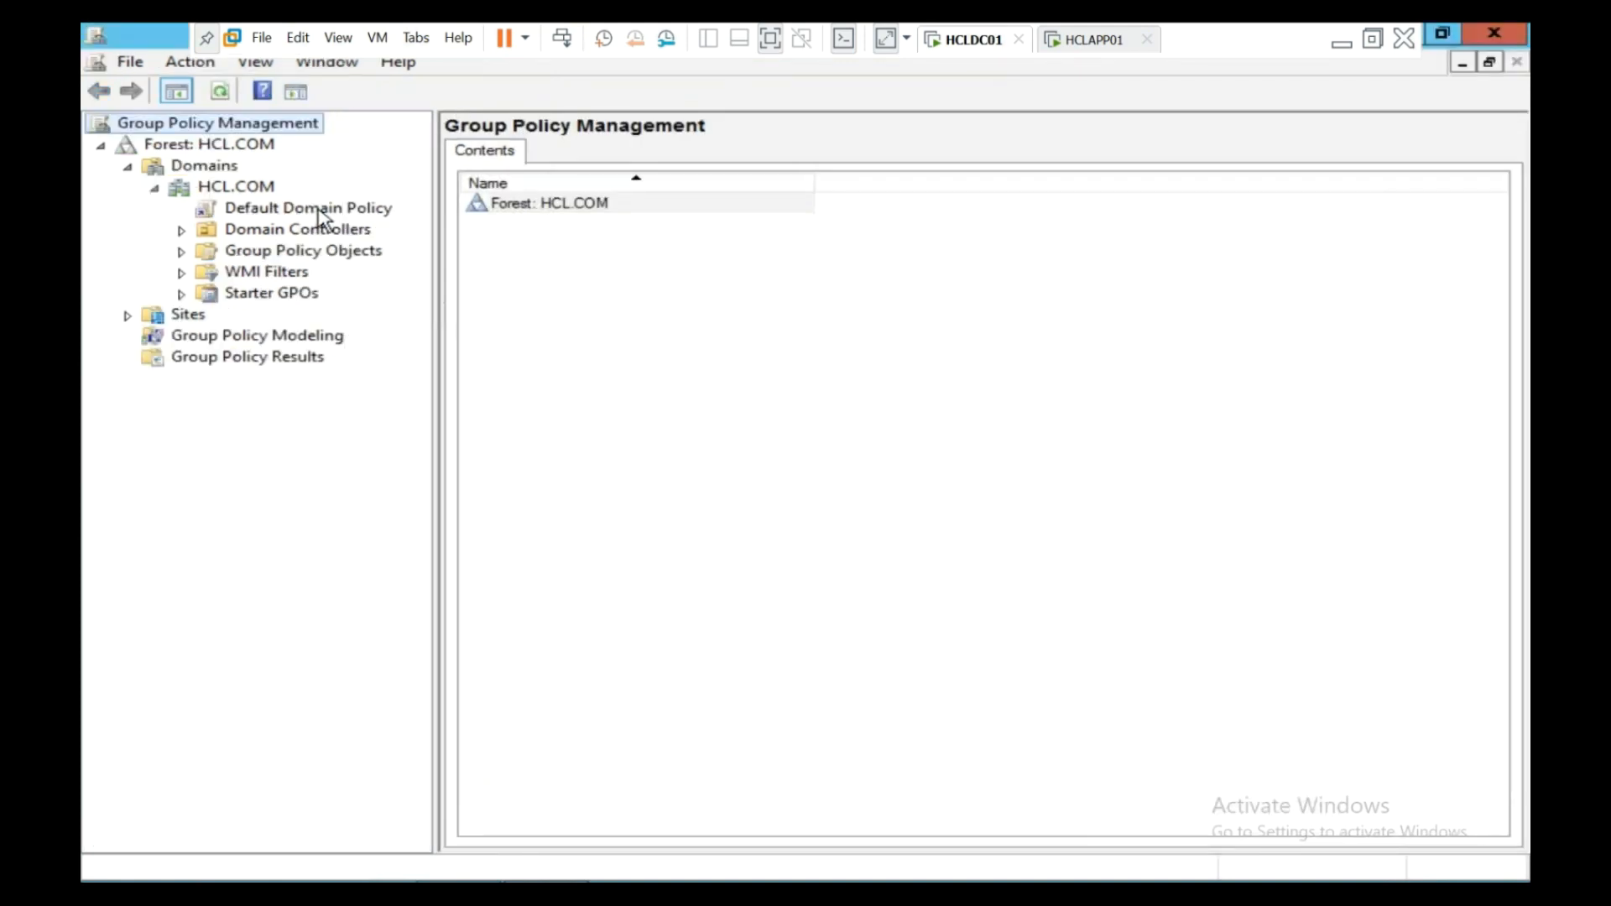
- Inspect the Default Domain Policy's shortcut options and acknowledge the linked-policy notice
{"action": "right_click", "coordinate": [317, 210]}
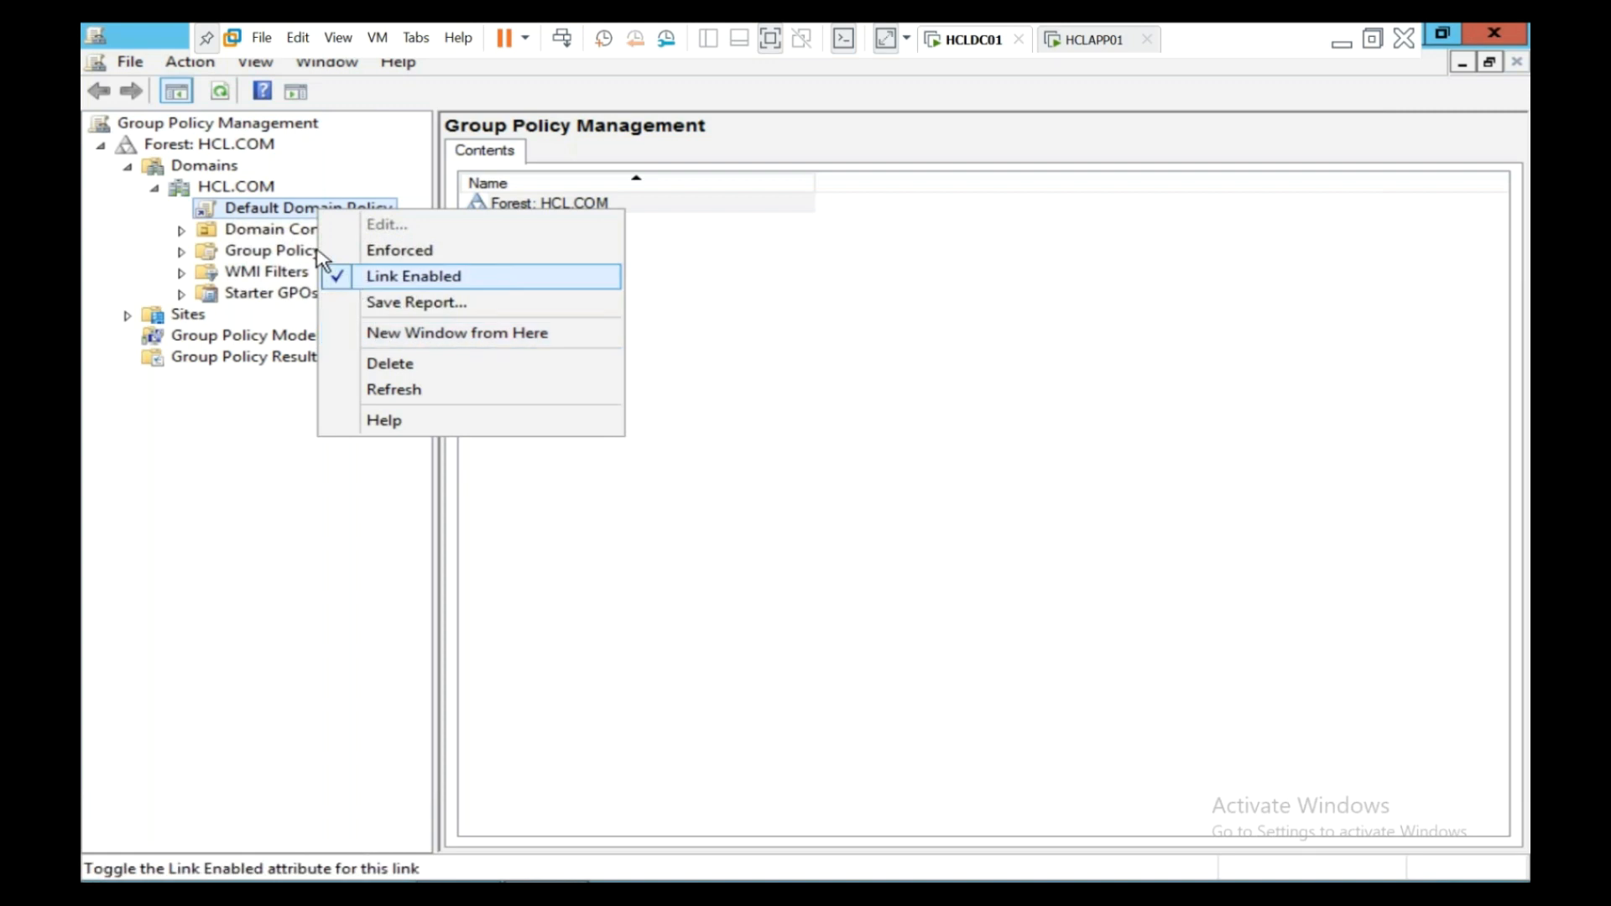
{"action": "right_click", "coordinate": [269, 210]}
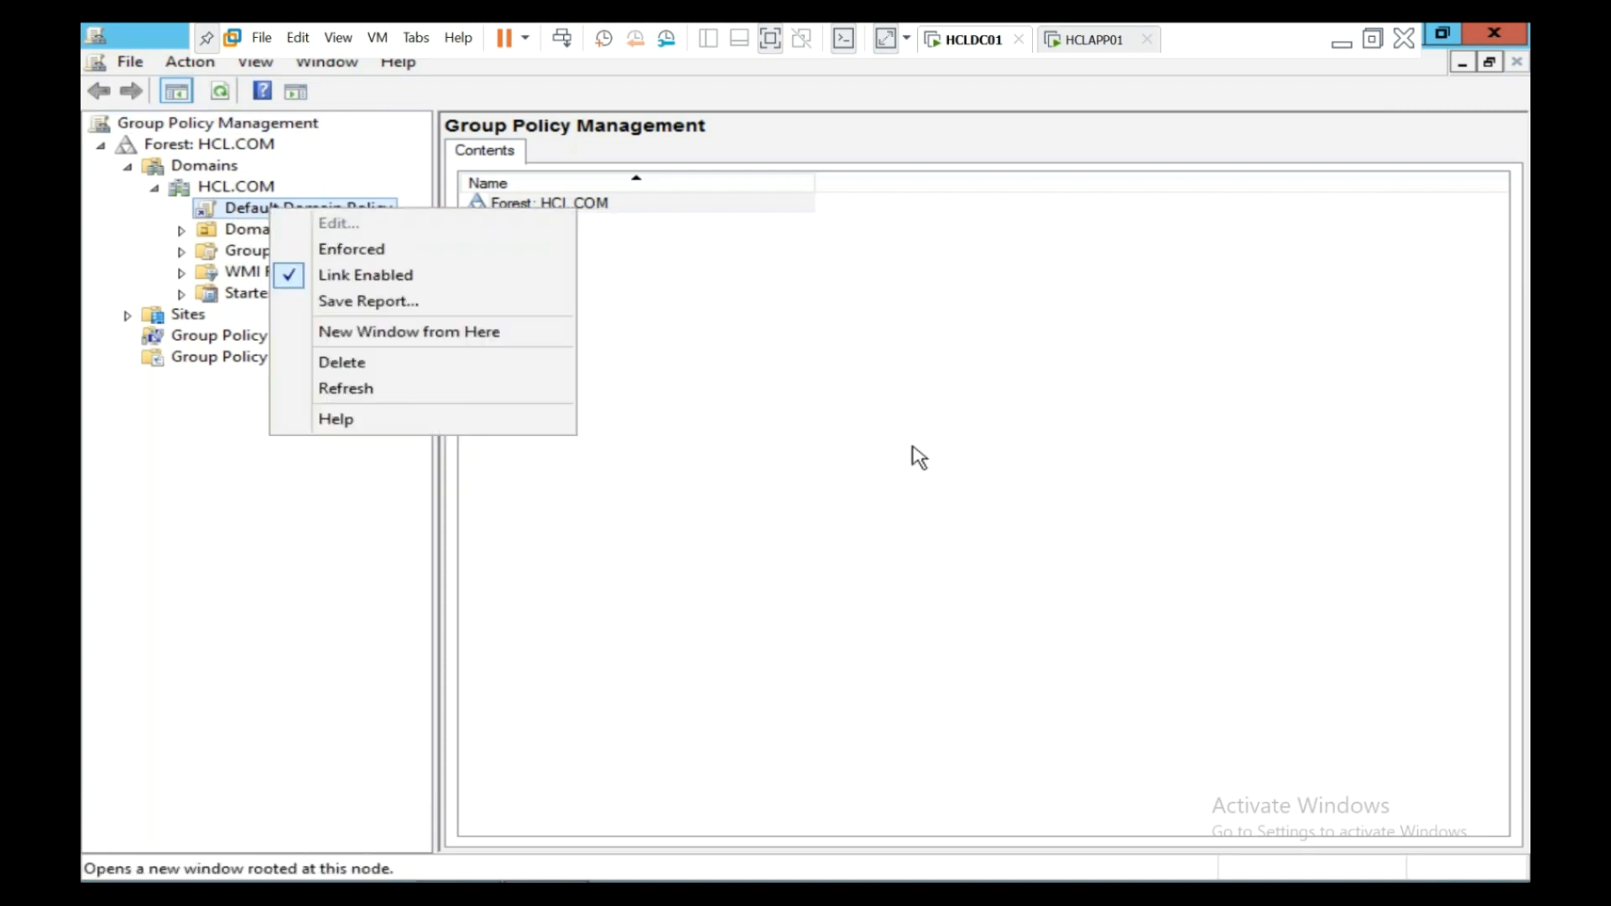
{"action": "left_click", "coordinate": [741, 420]}
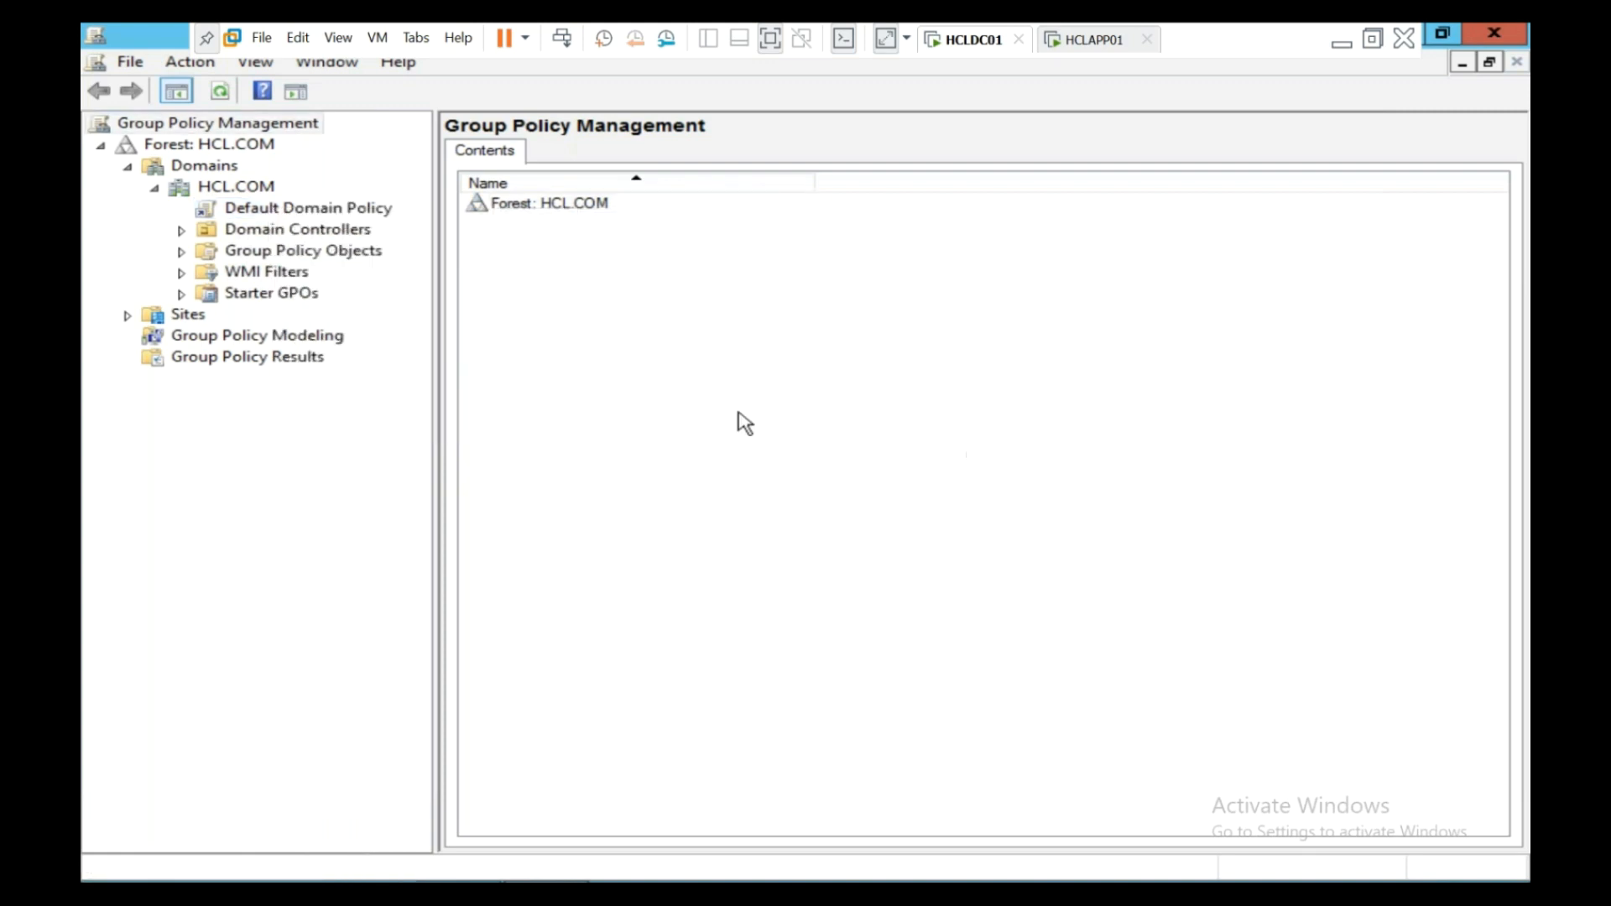
{"action": "left_click", "coordinate": [252, 215]}
{"action": "left_click", "coordinate": [1017, 510]}
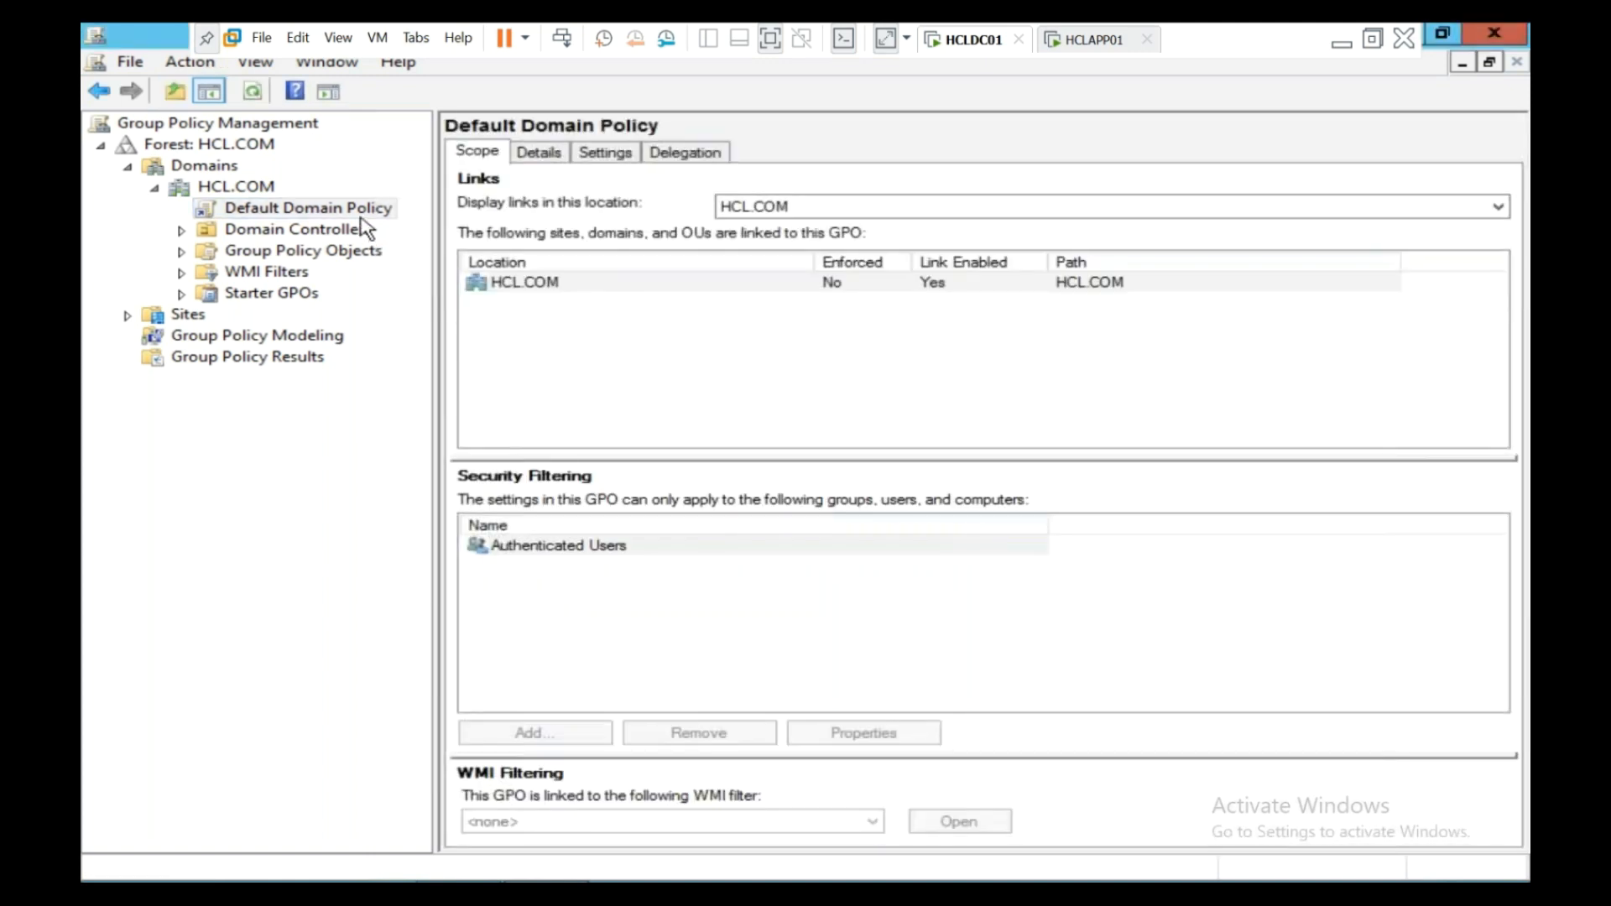
{"action": "right_click", "coordinate": [363, 220]}
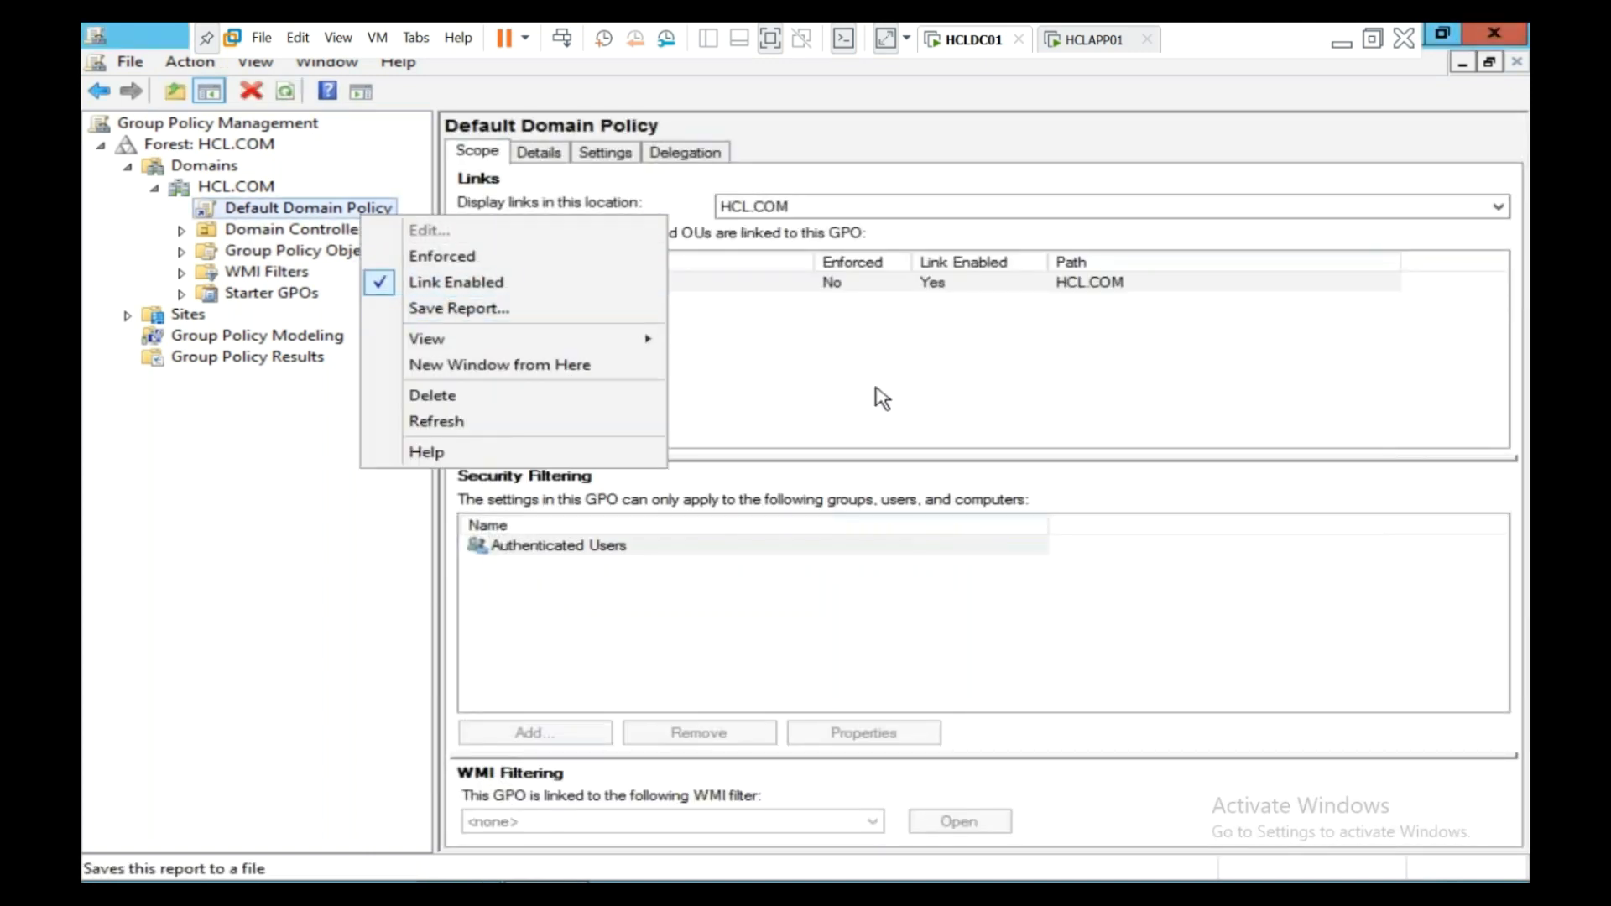
{"action": "left_click", "coordinate": [917, 415]}
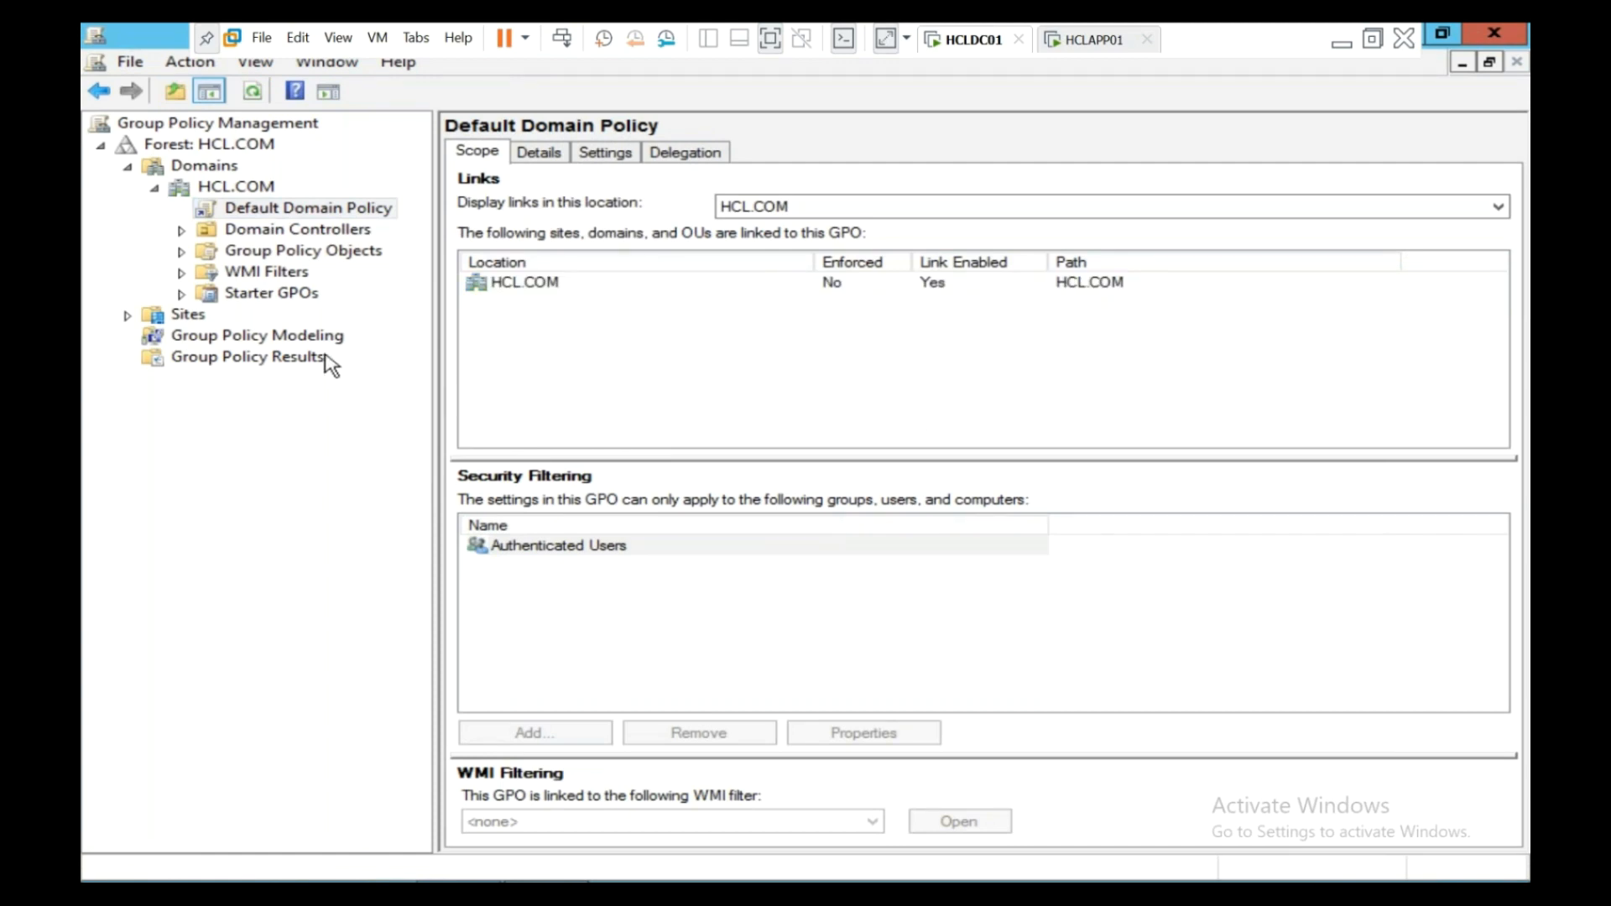
- Review the HCL.COM link and Default Domain Policy options, then bring up the Win+X menu
{"action": "left_click", "coordinate": [542, 289]}
{"action": "right_click", "coordinate": [541, 284]}
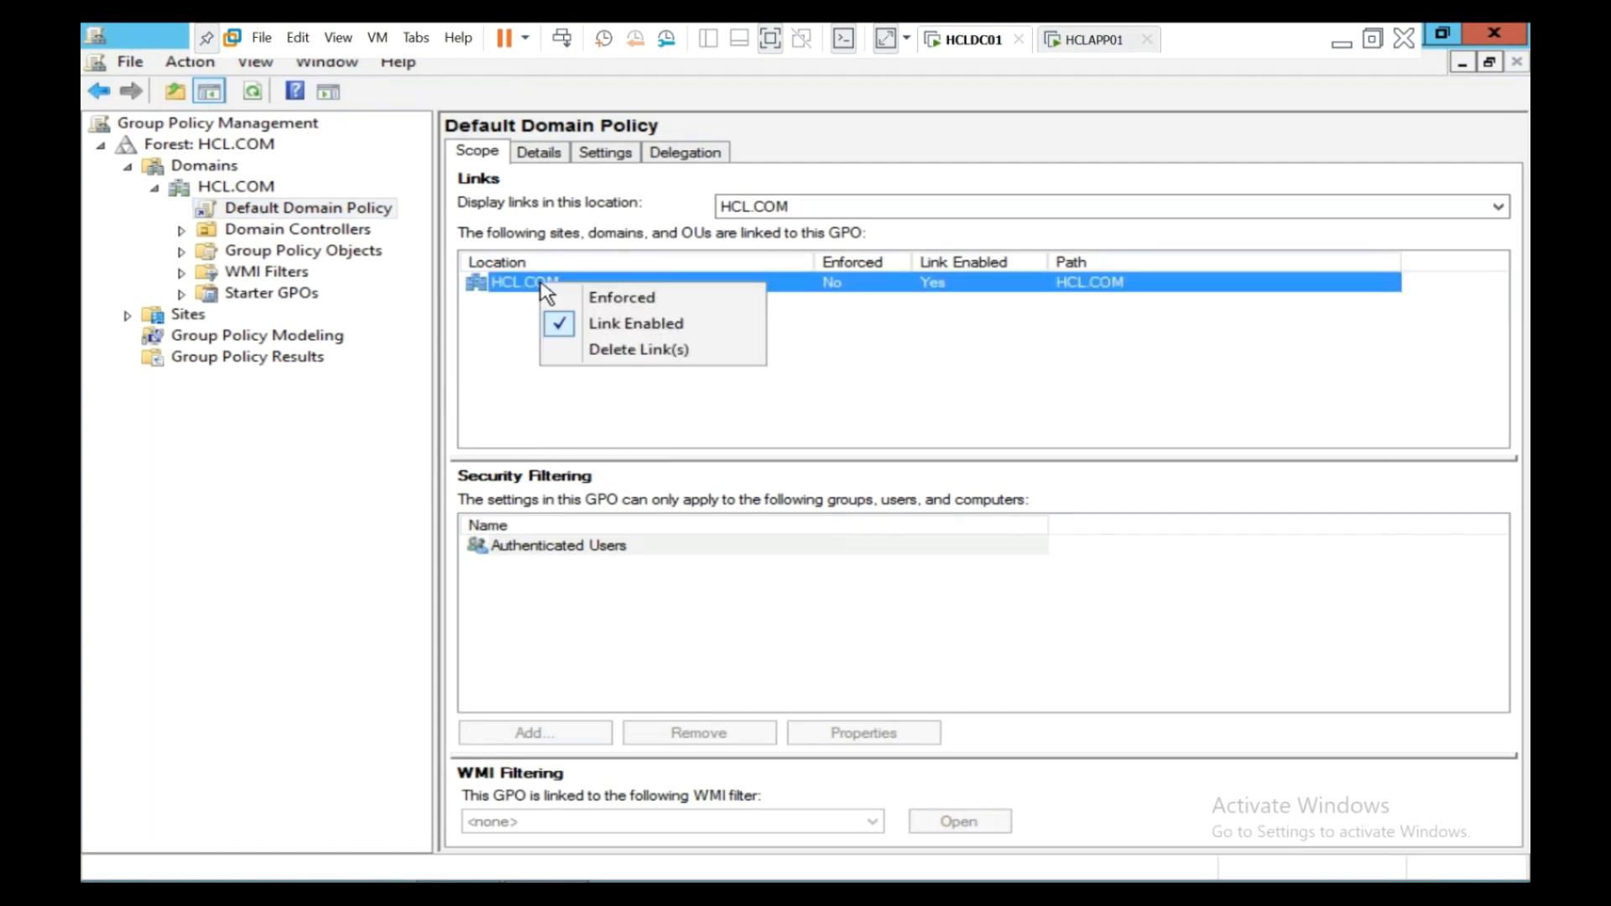
{"action": "left_click", "coordinate": [546, 415]}
{"action": "left_click", "coordinate": [270, 217]}
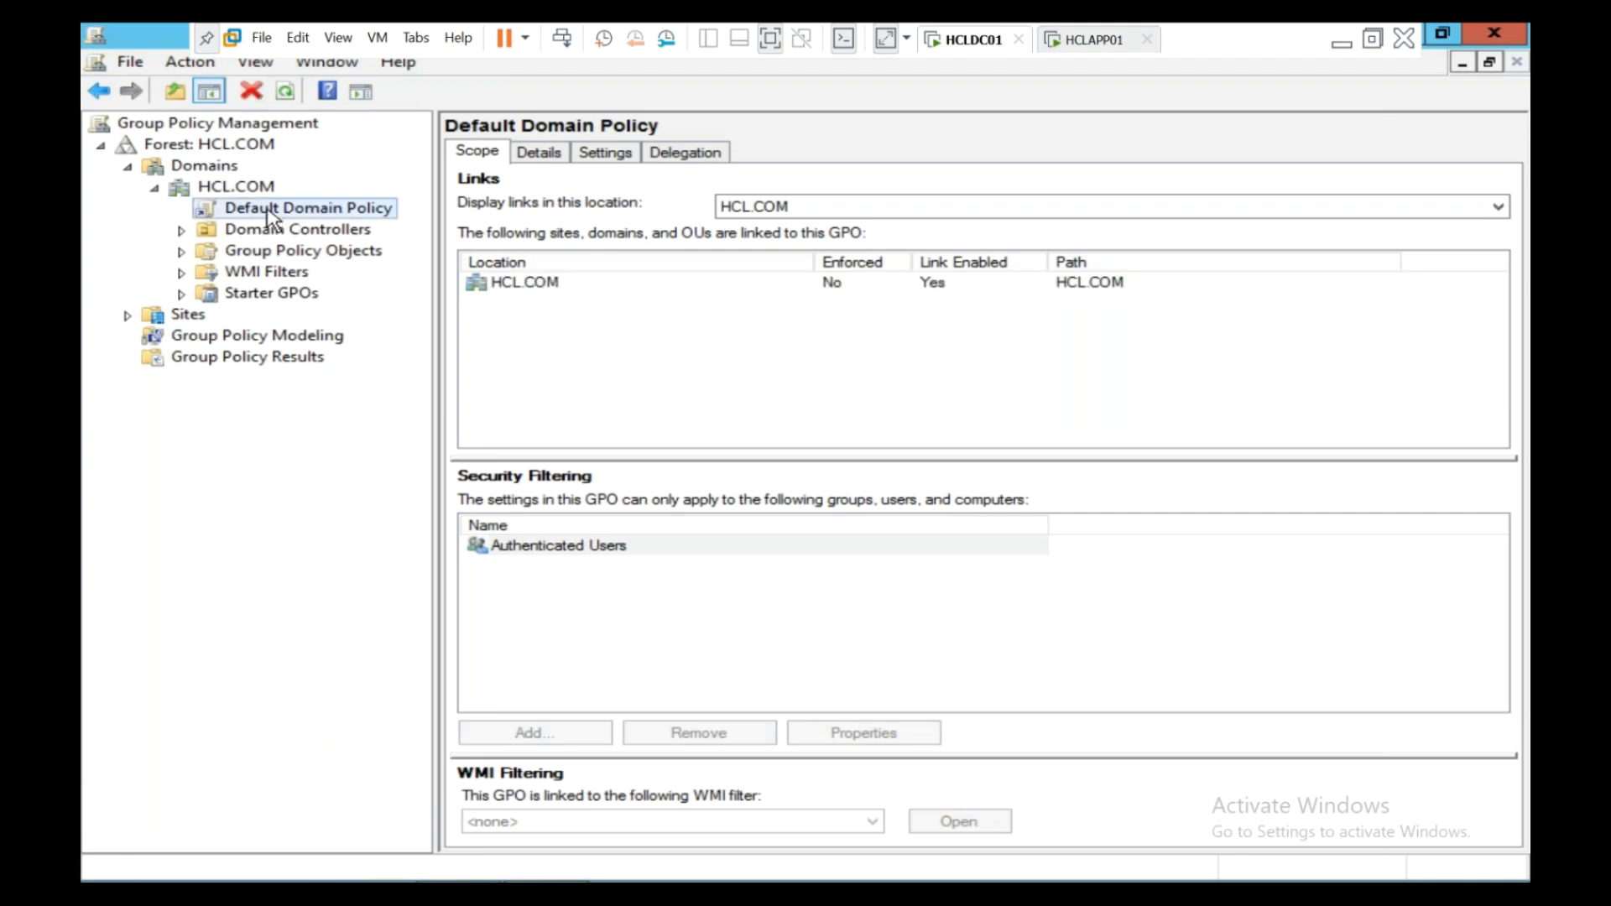
{"action": "right_click", "coordinate": [270, 216]}
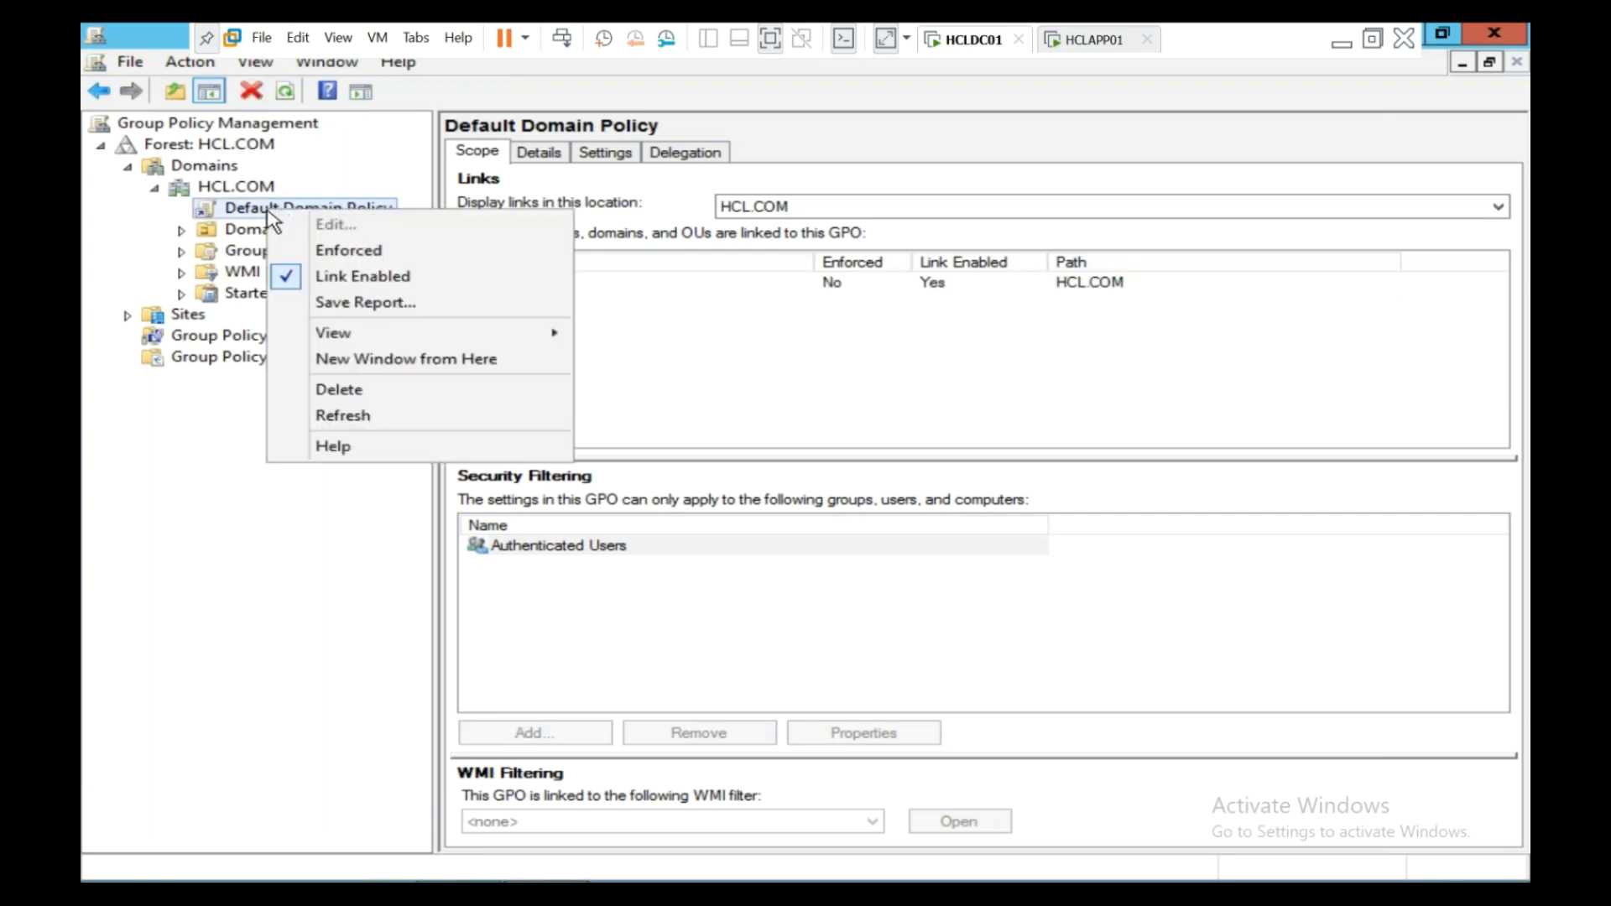
{"action": "left_click", "coordinate": [191, 503]}
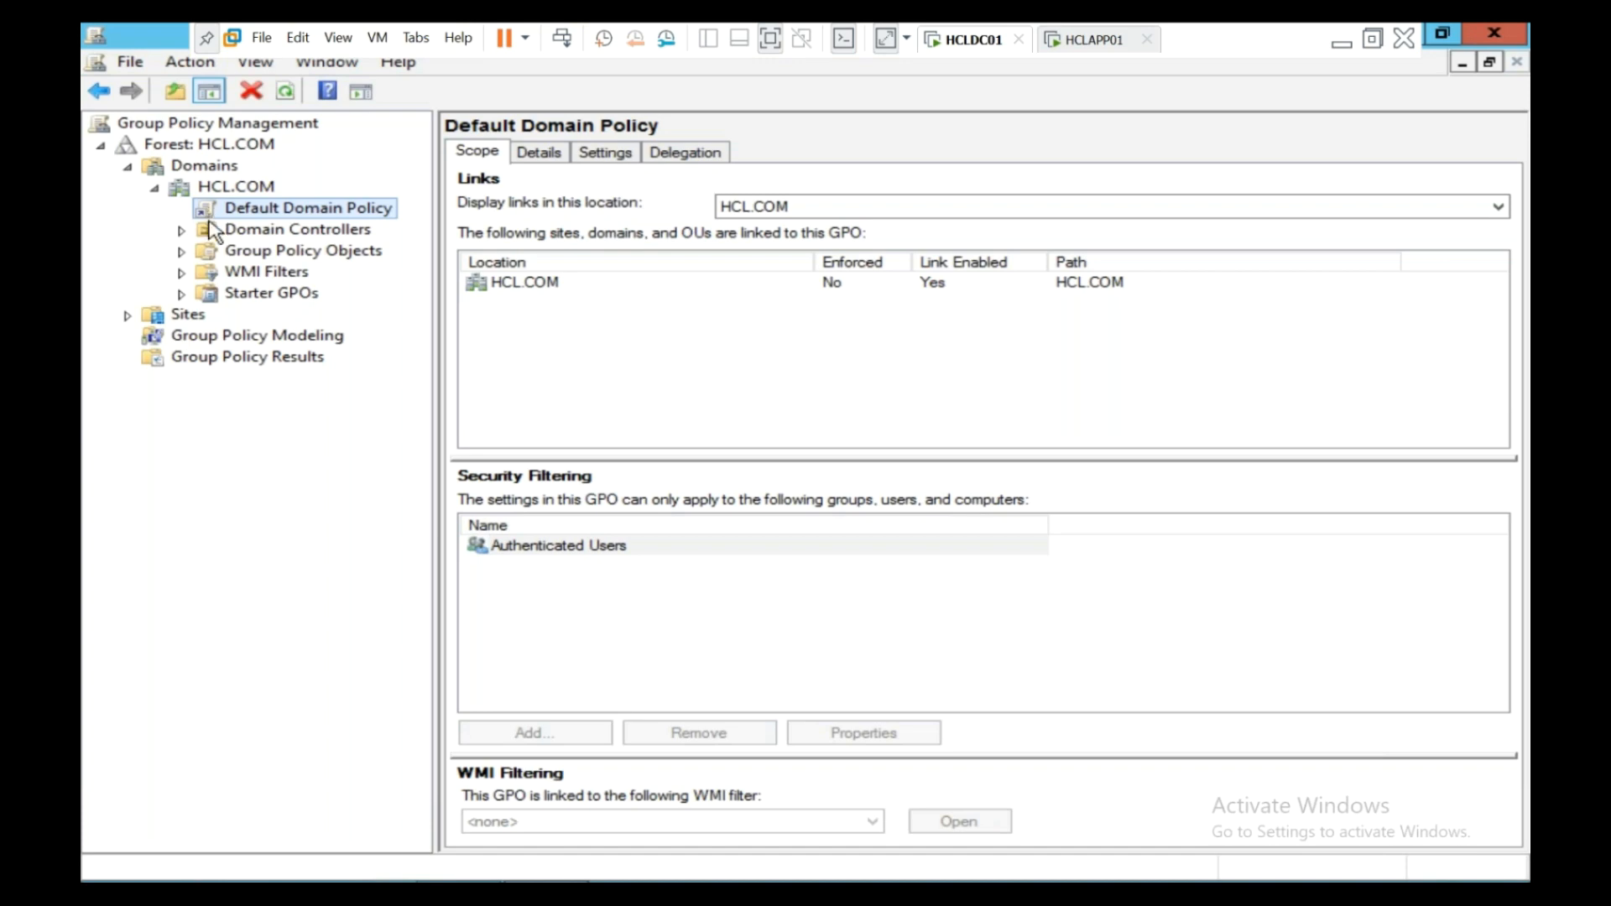
{"action": "right_click", "coordinate": [101, 877]}
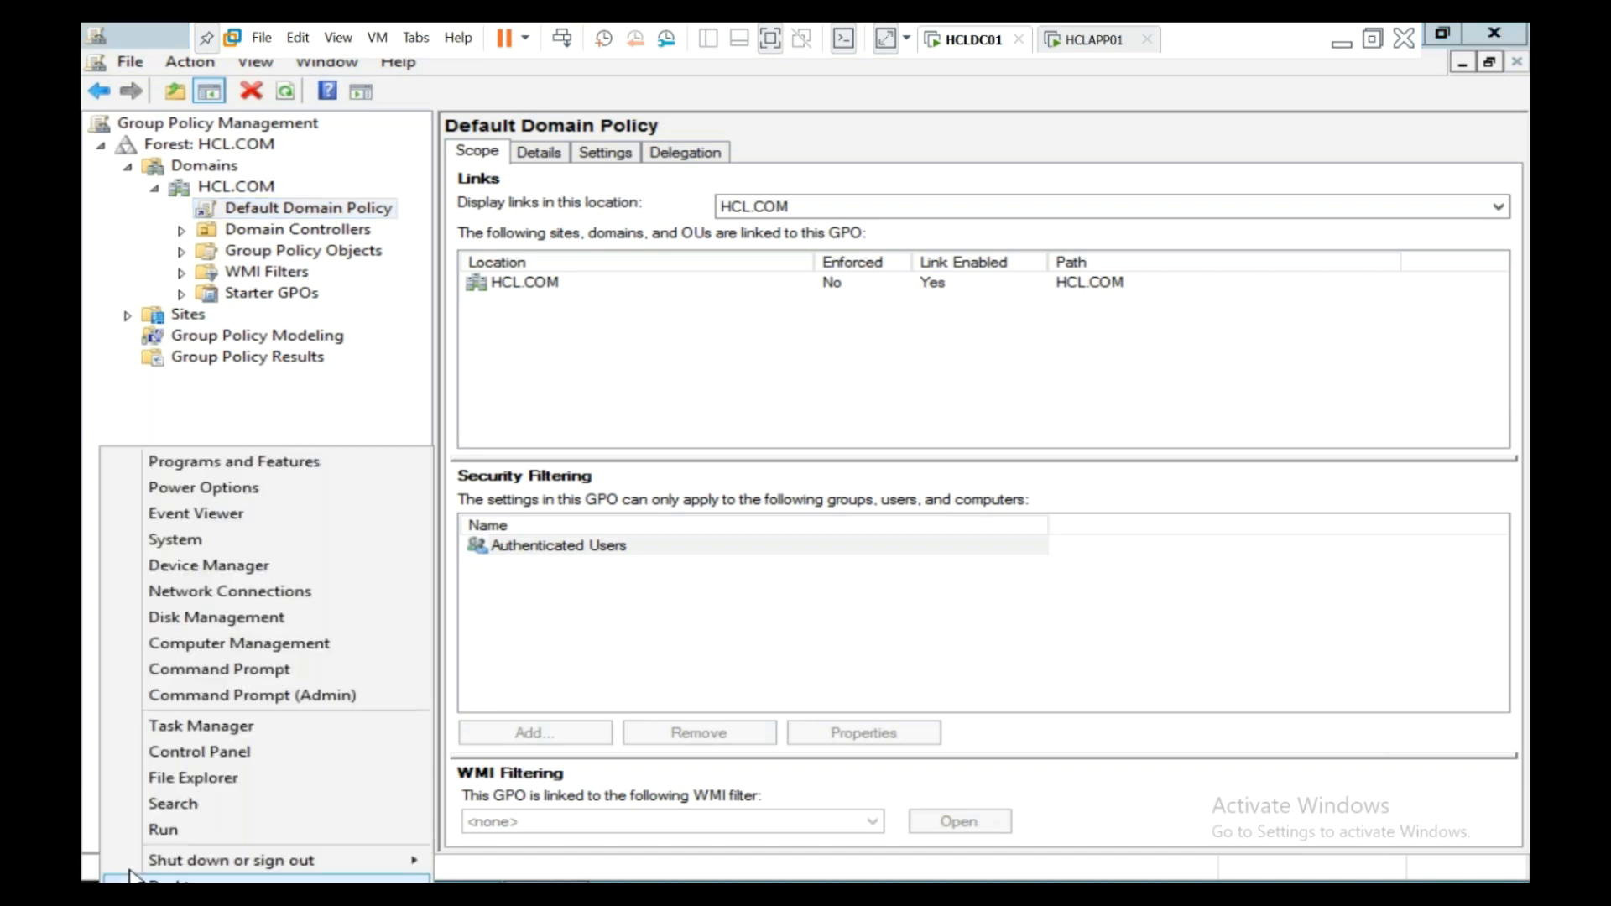
- Run gpedit.msc and maximize the Local Group Policy Editor with a wider tree pane
{"action": "left_click", "coordinate": [109, 832]}
{"action": "type", "text": "gpedit.msc"}
{"action": "key", "text": "Return"}
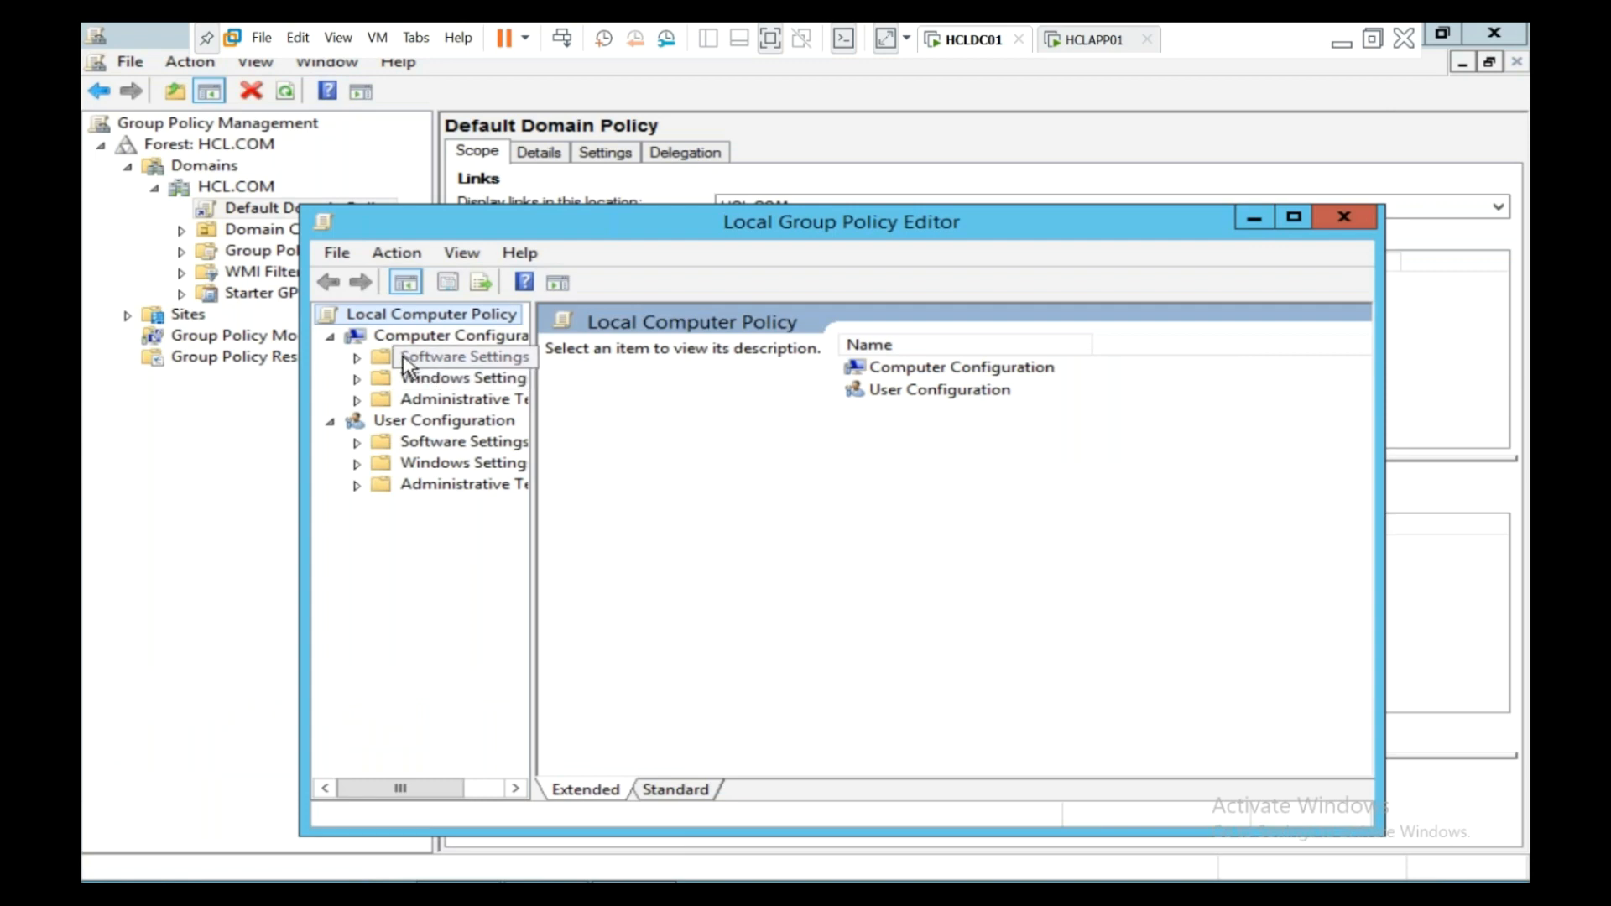
{"action": "double_click", "coordinate": [556, 227]}
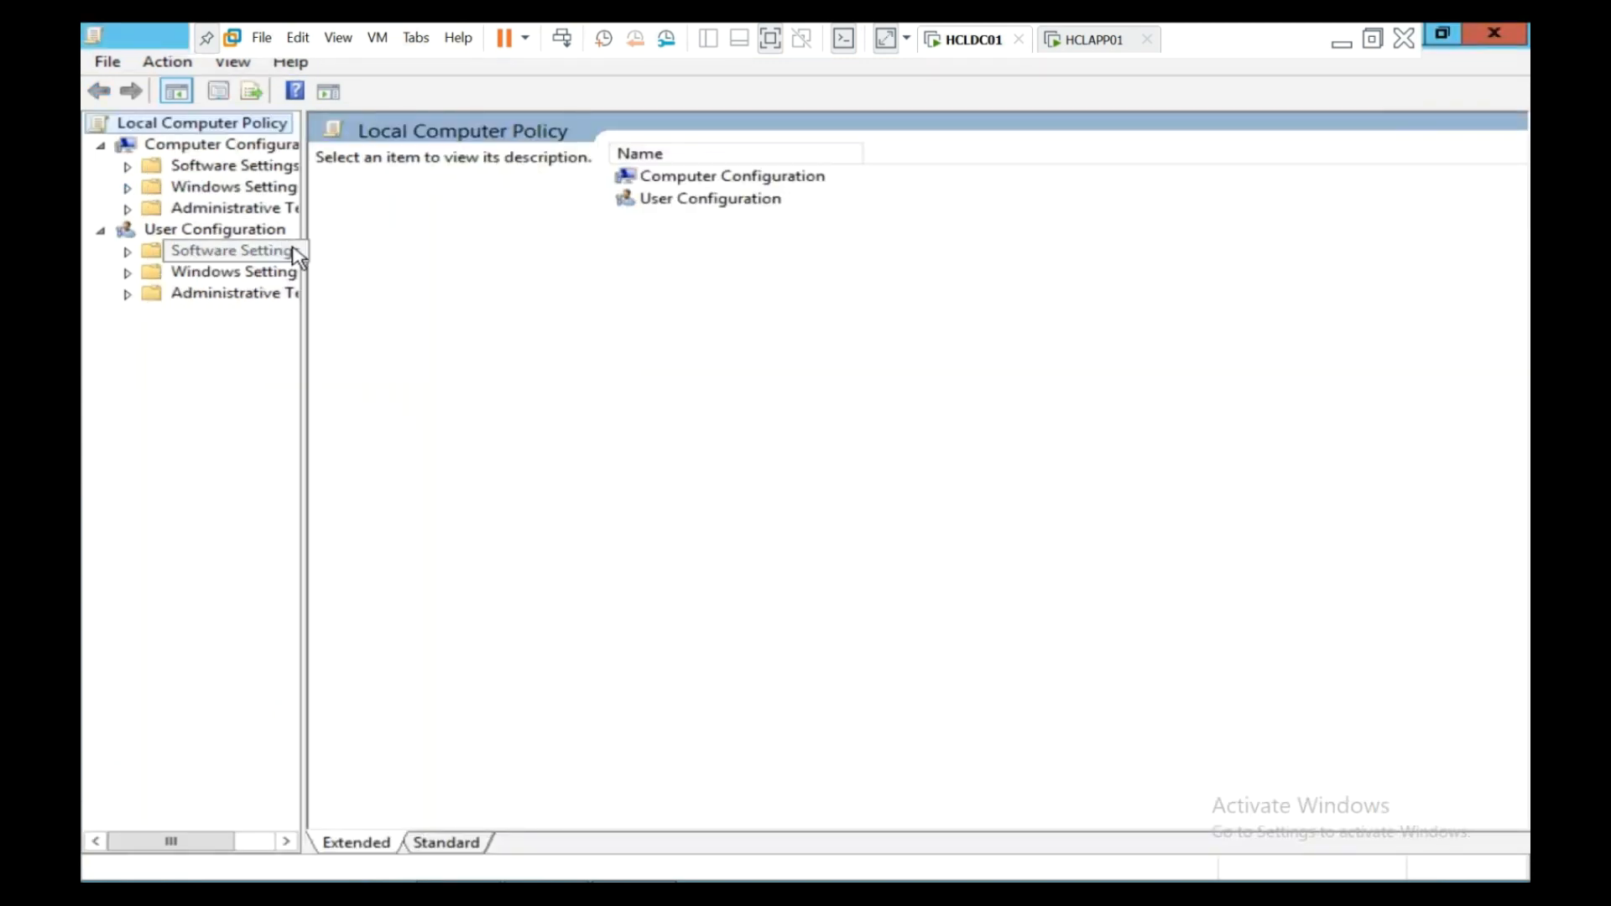
{"action": "left_click_drag", "start_coordinate": [308, 251], "coordinate": [453, 273]}
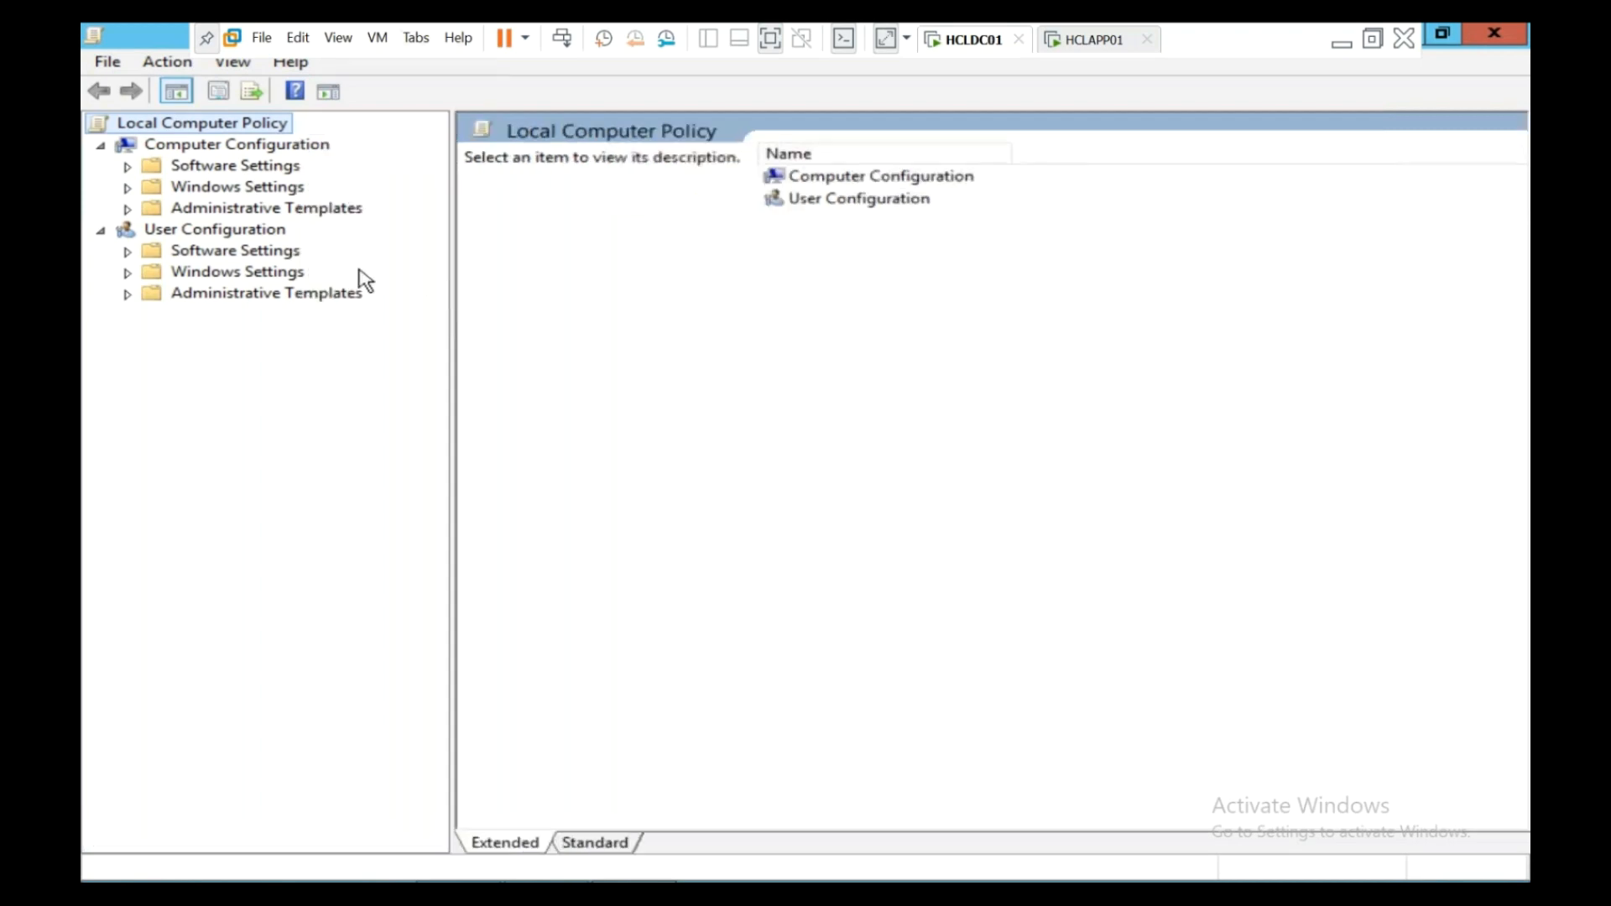
- Review the audit, password and account lockout policies under Security Settings, then switch to HCLAPP01
{"action": "left_click", "coordinate": [131, 188]}
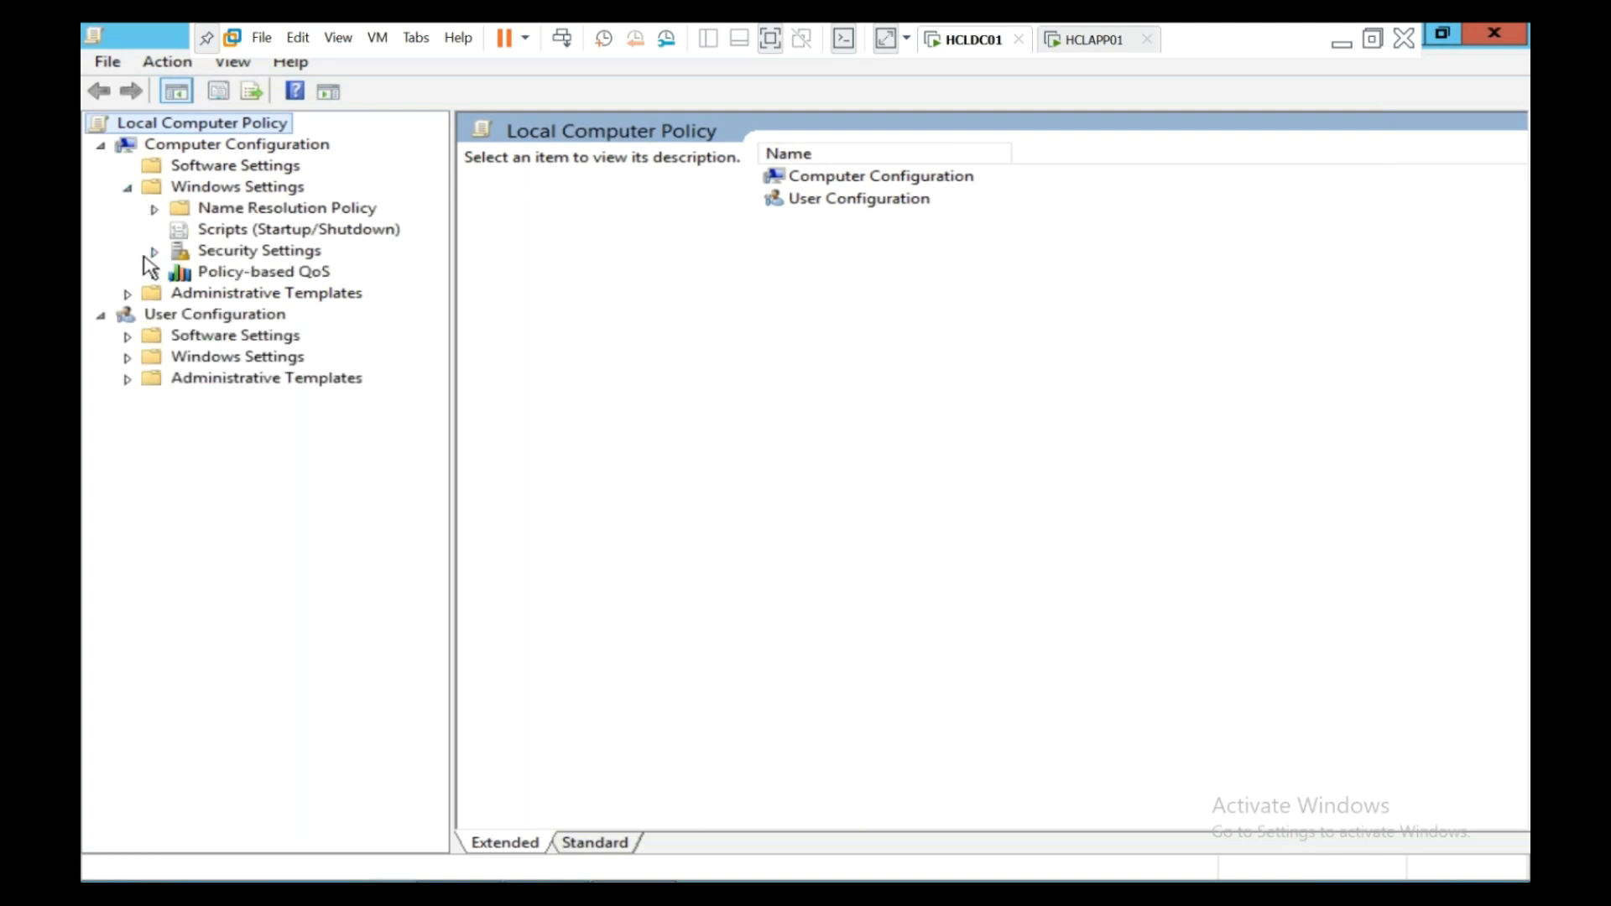
{"action": "left_click", "coordinate": [155, 251]}
{"action": "left_click", "coordinate": [182, 294]}
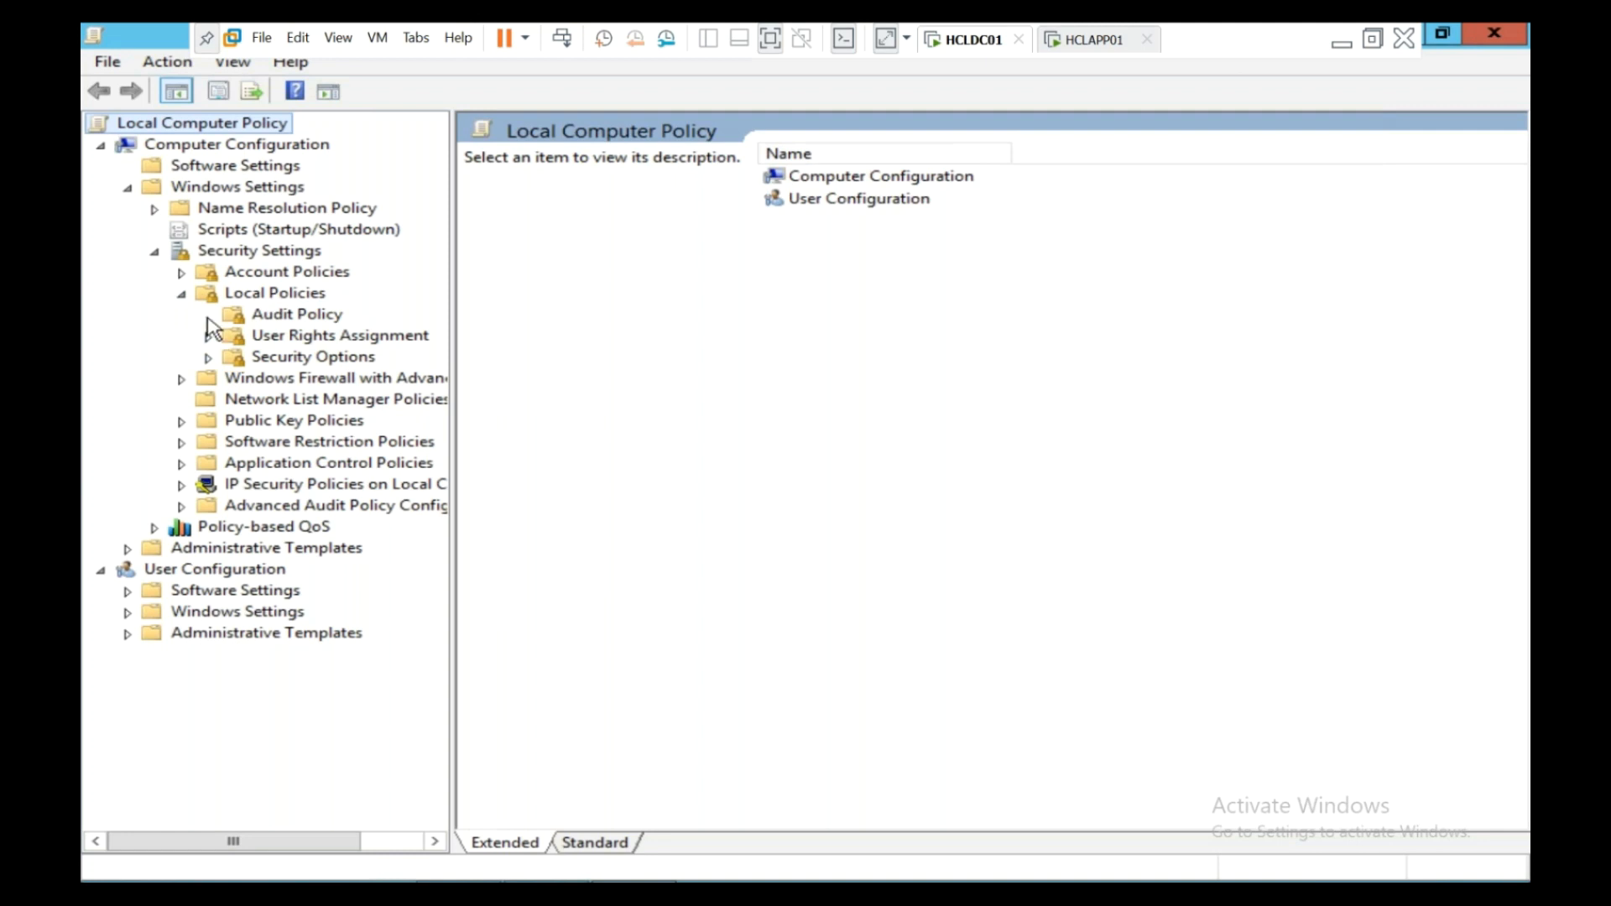
{"action": "left_click", "coordinate": [256, 315]}
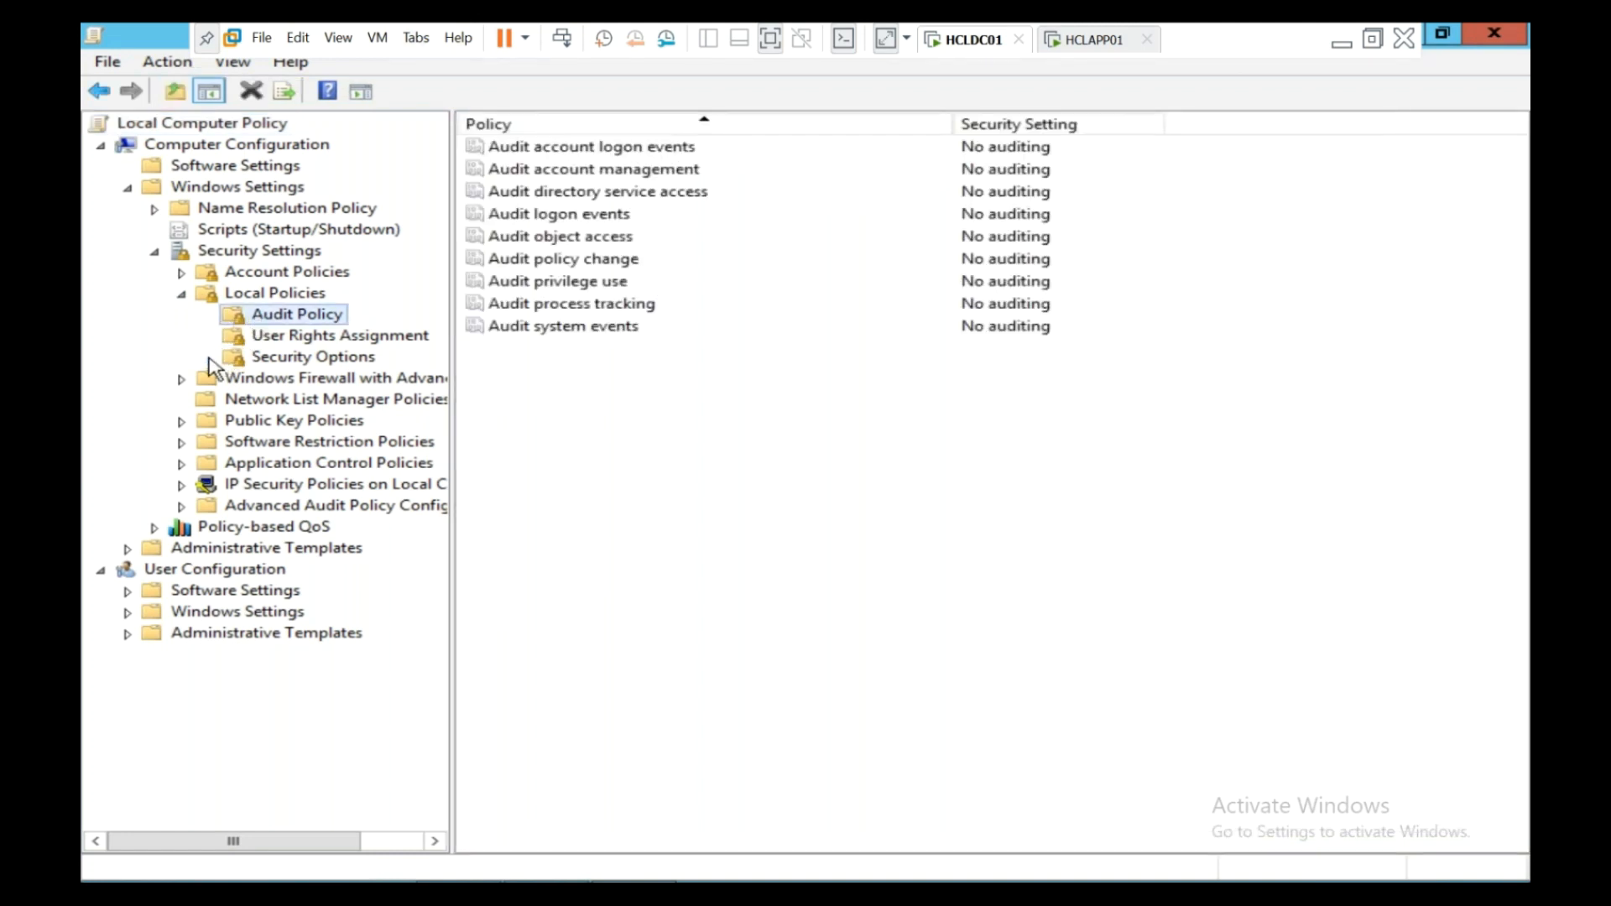
{"action": "left_click", "coordinate": [182, 273]}
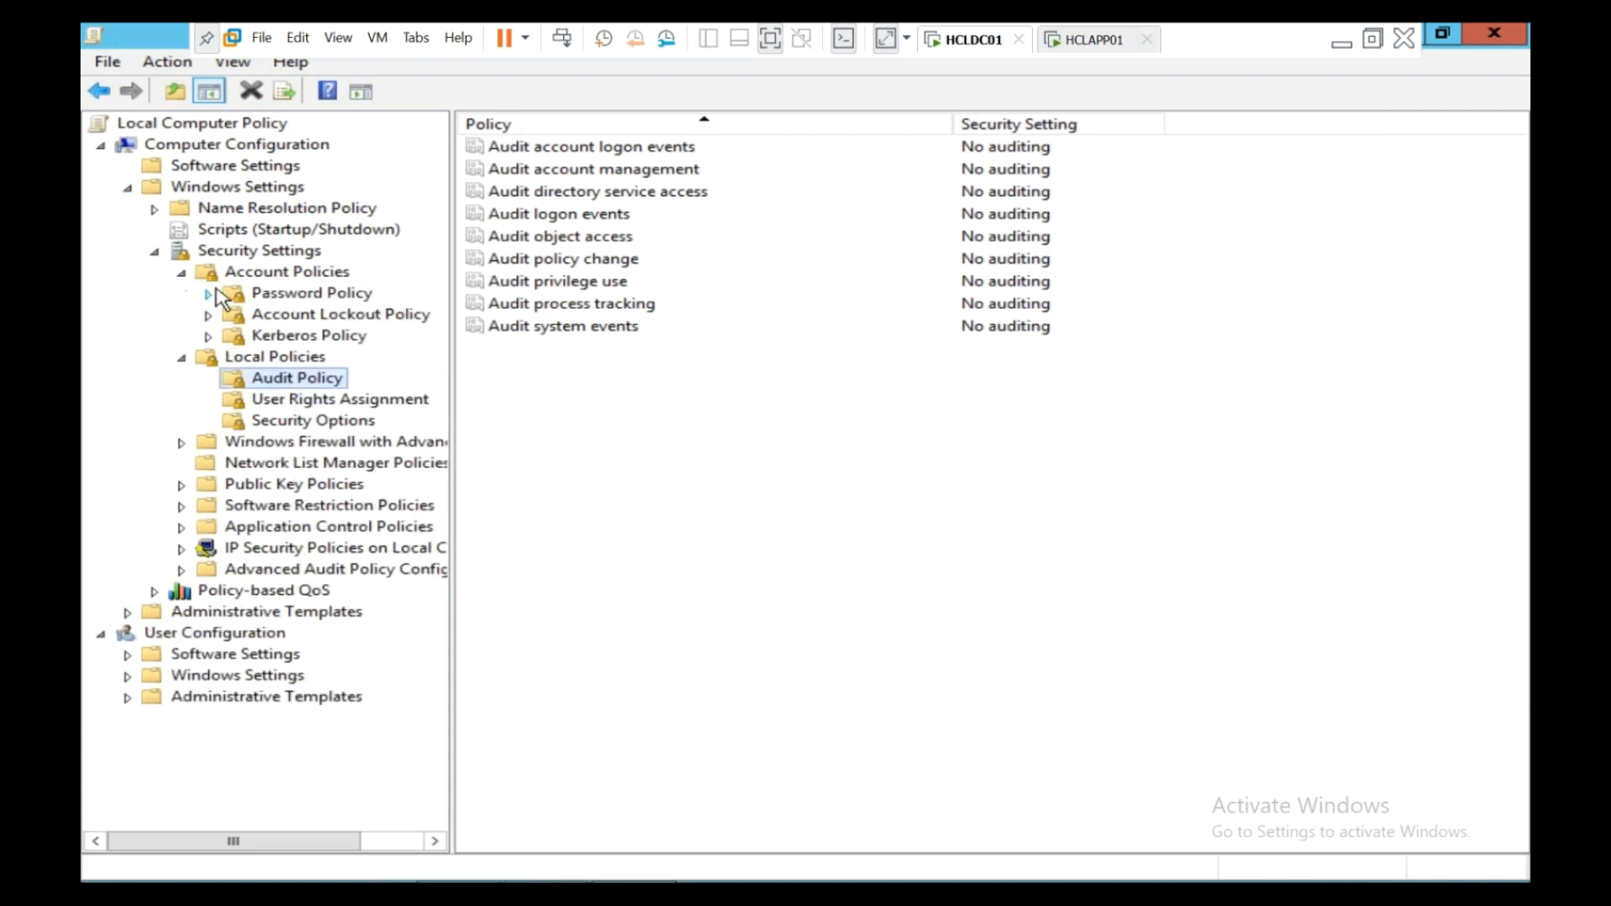
{"action": "left_click", "coordinate": [288, 300]}
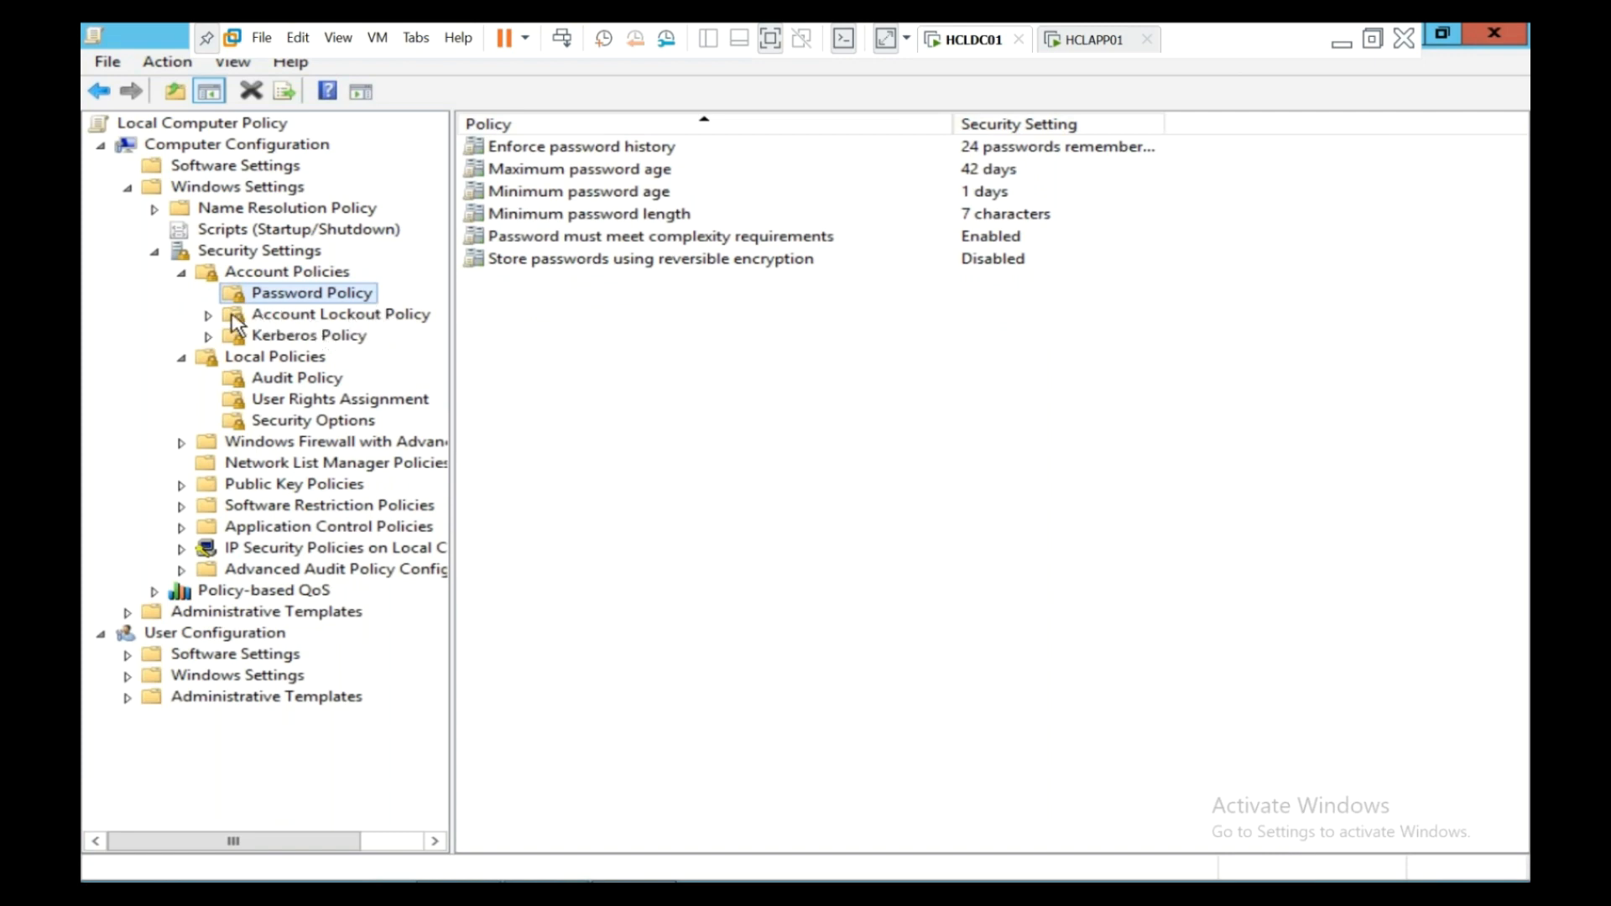
{"action": "left_click", "coordinate": [256, 319]}
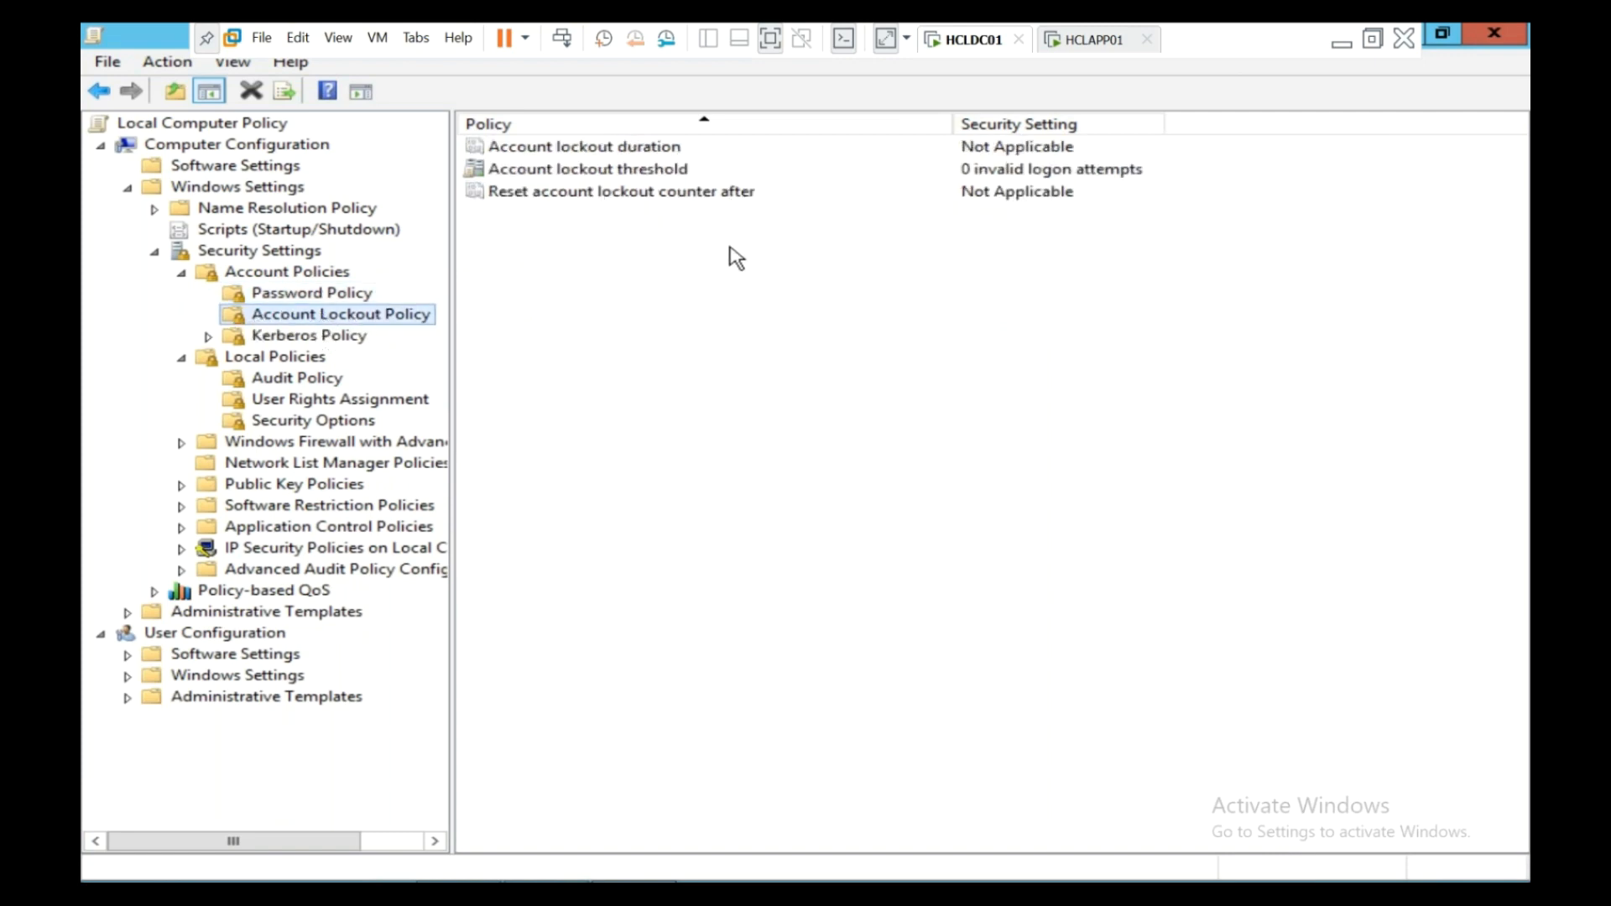
{"action": "left_click", "coordinate": [1083, 42]}
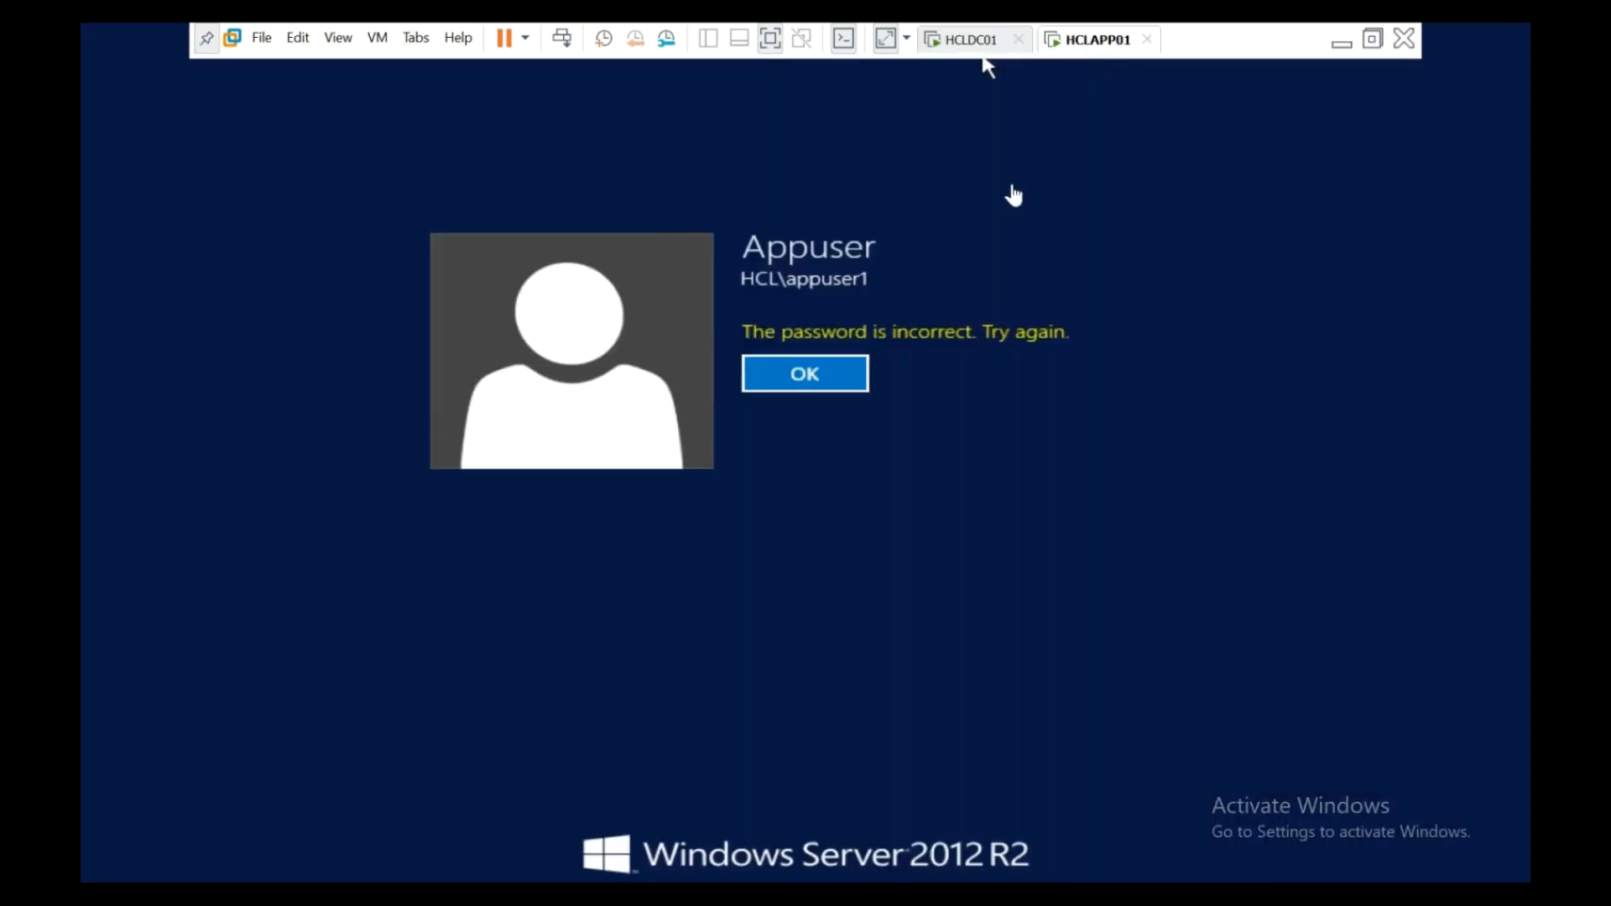
- Retry the app user's password on HCLAPP01 after the error, then go back to HCLDC01
{"action": "left_click", "coordinate": [837, 390]}
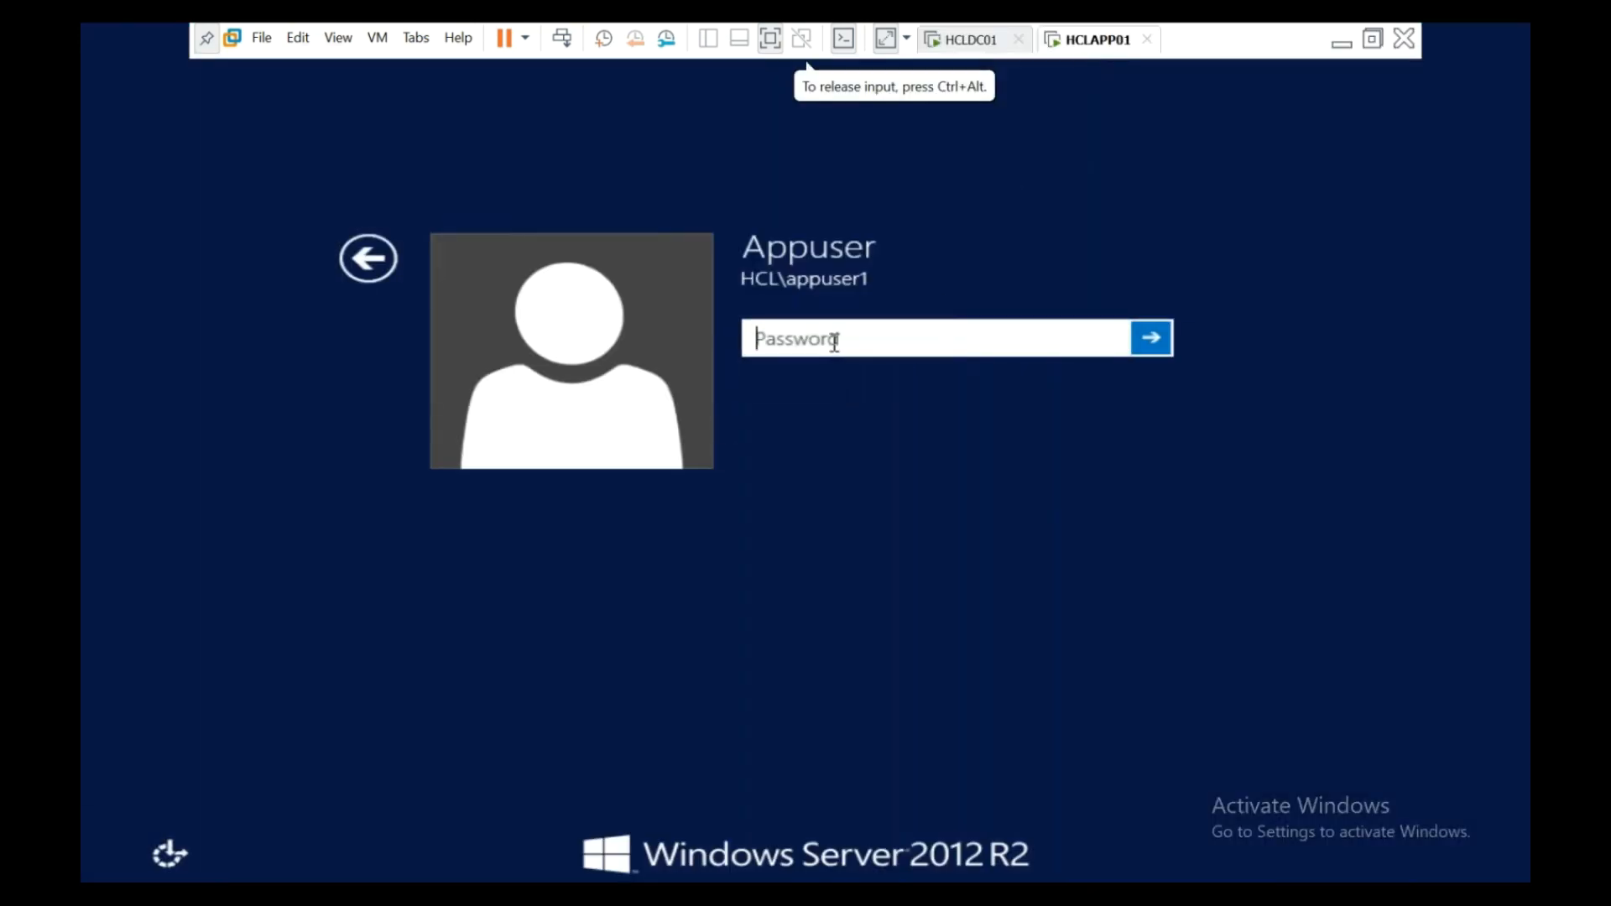
{"action": "type", "text": "••••••••"}
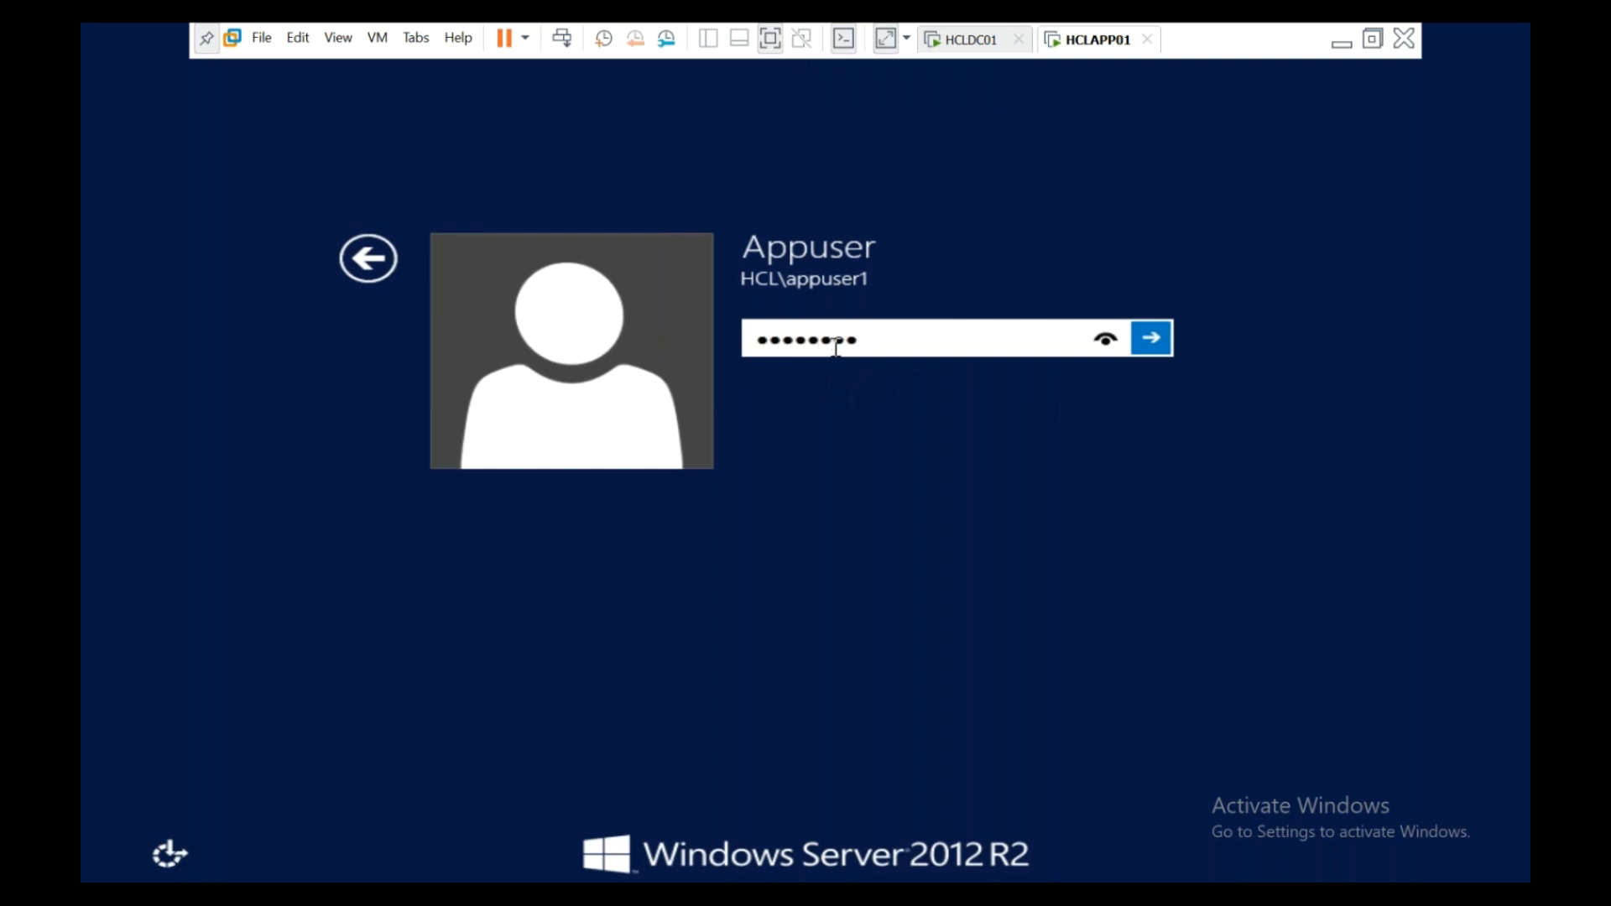
{"action": "key", "text": "Return"}
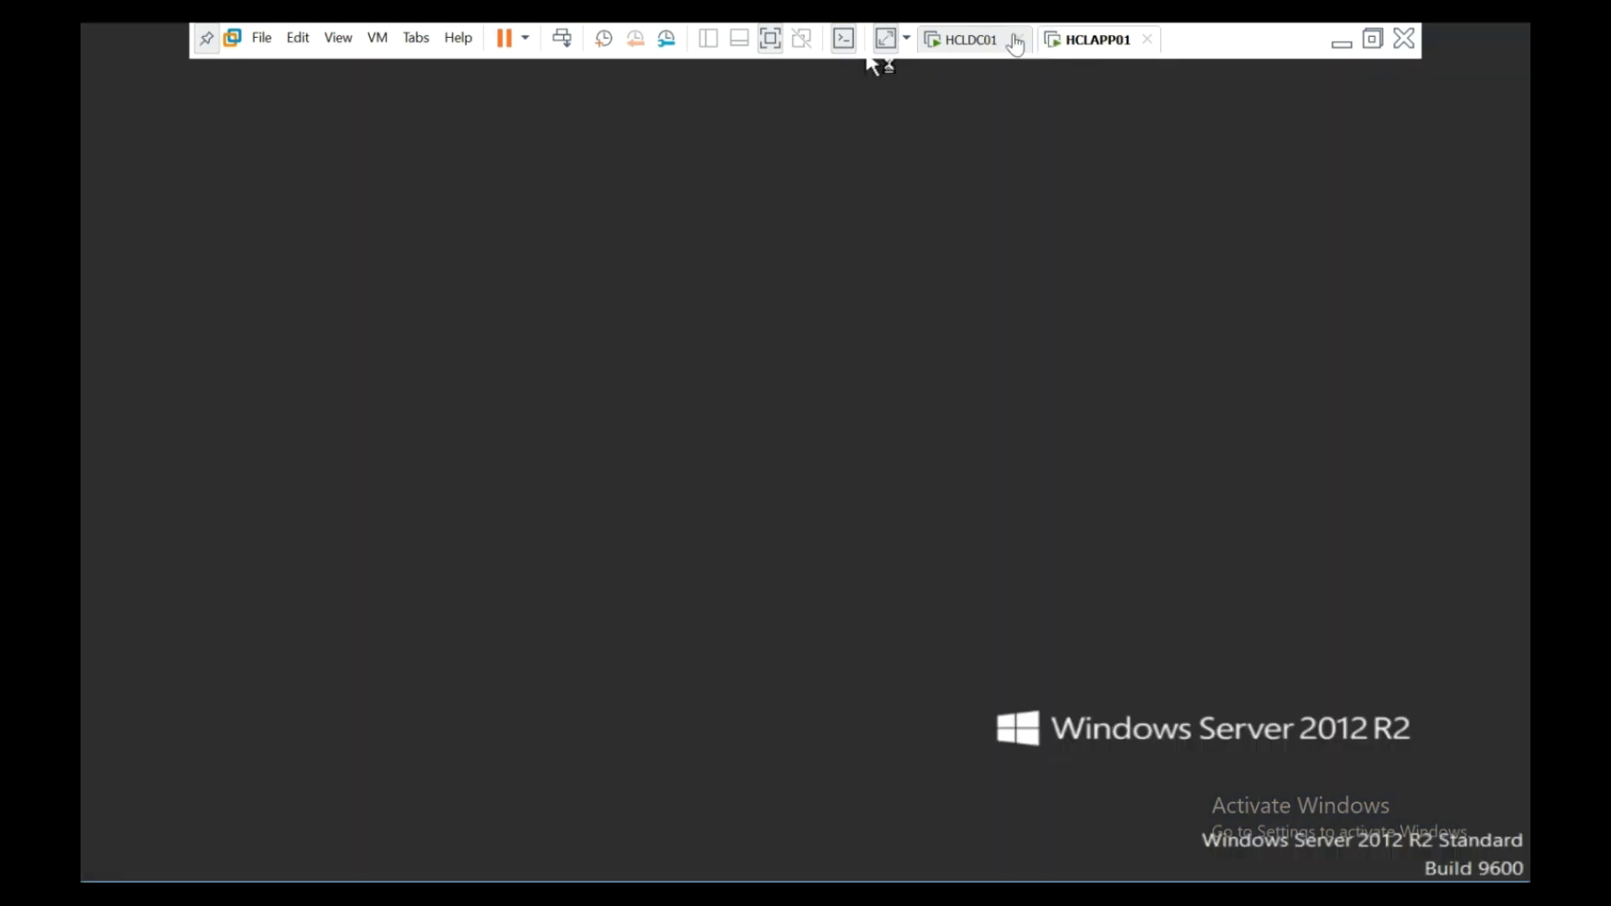
{"action": "left_click", "coordinate": [1013, 39]}
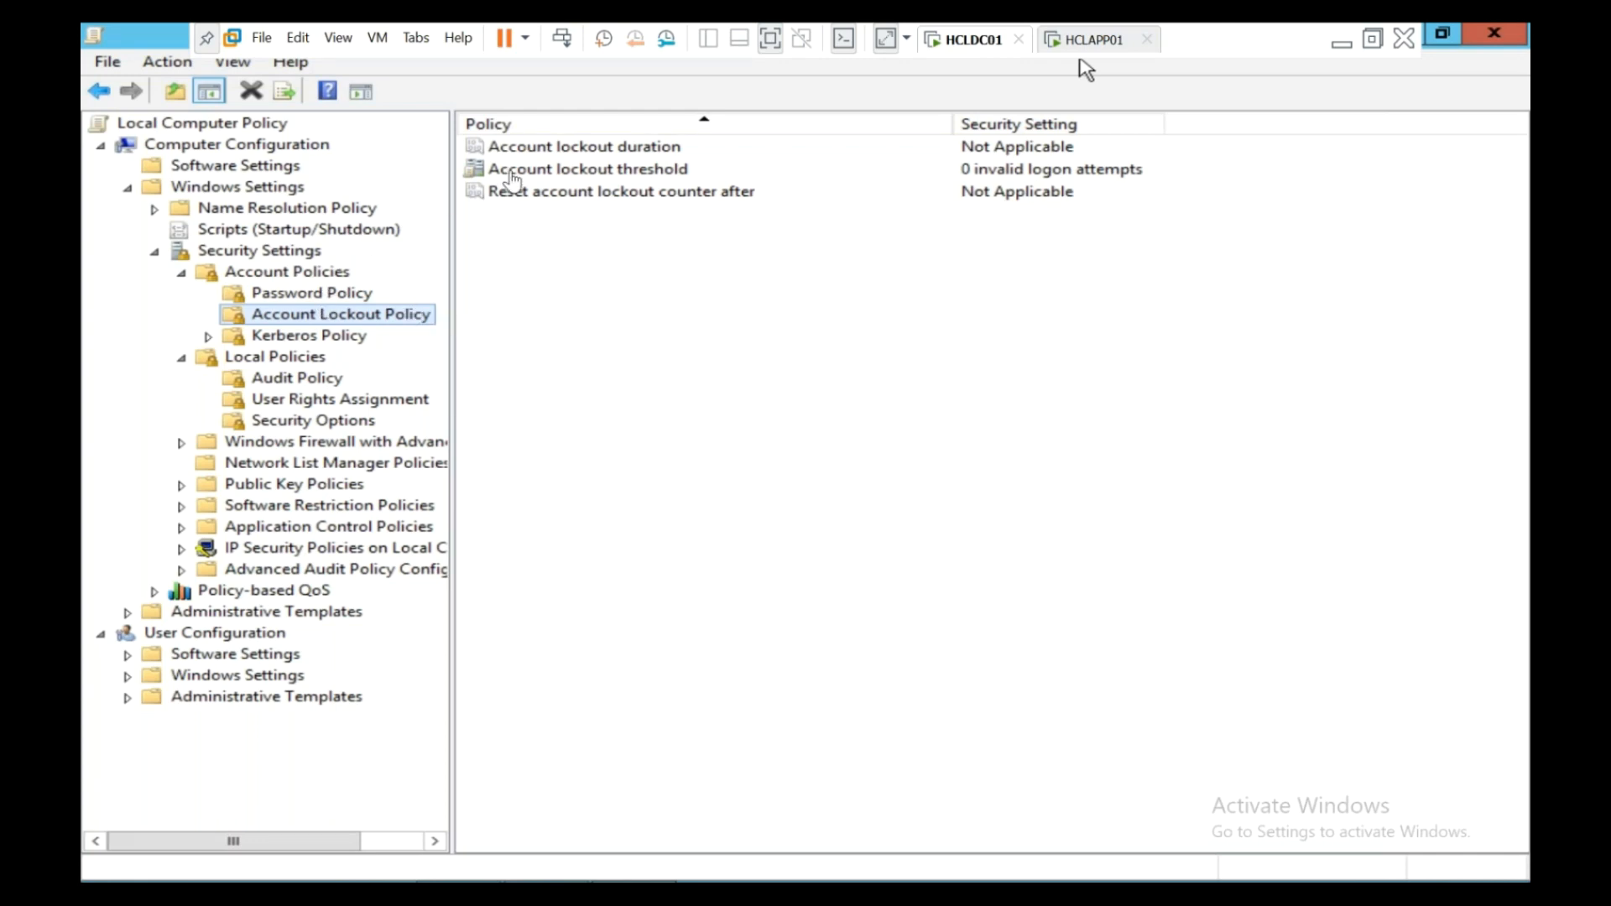
{"action": "left_click", "coordinate": [572, 176]}
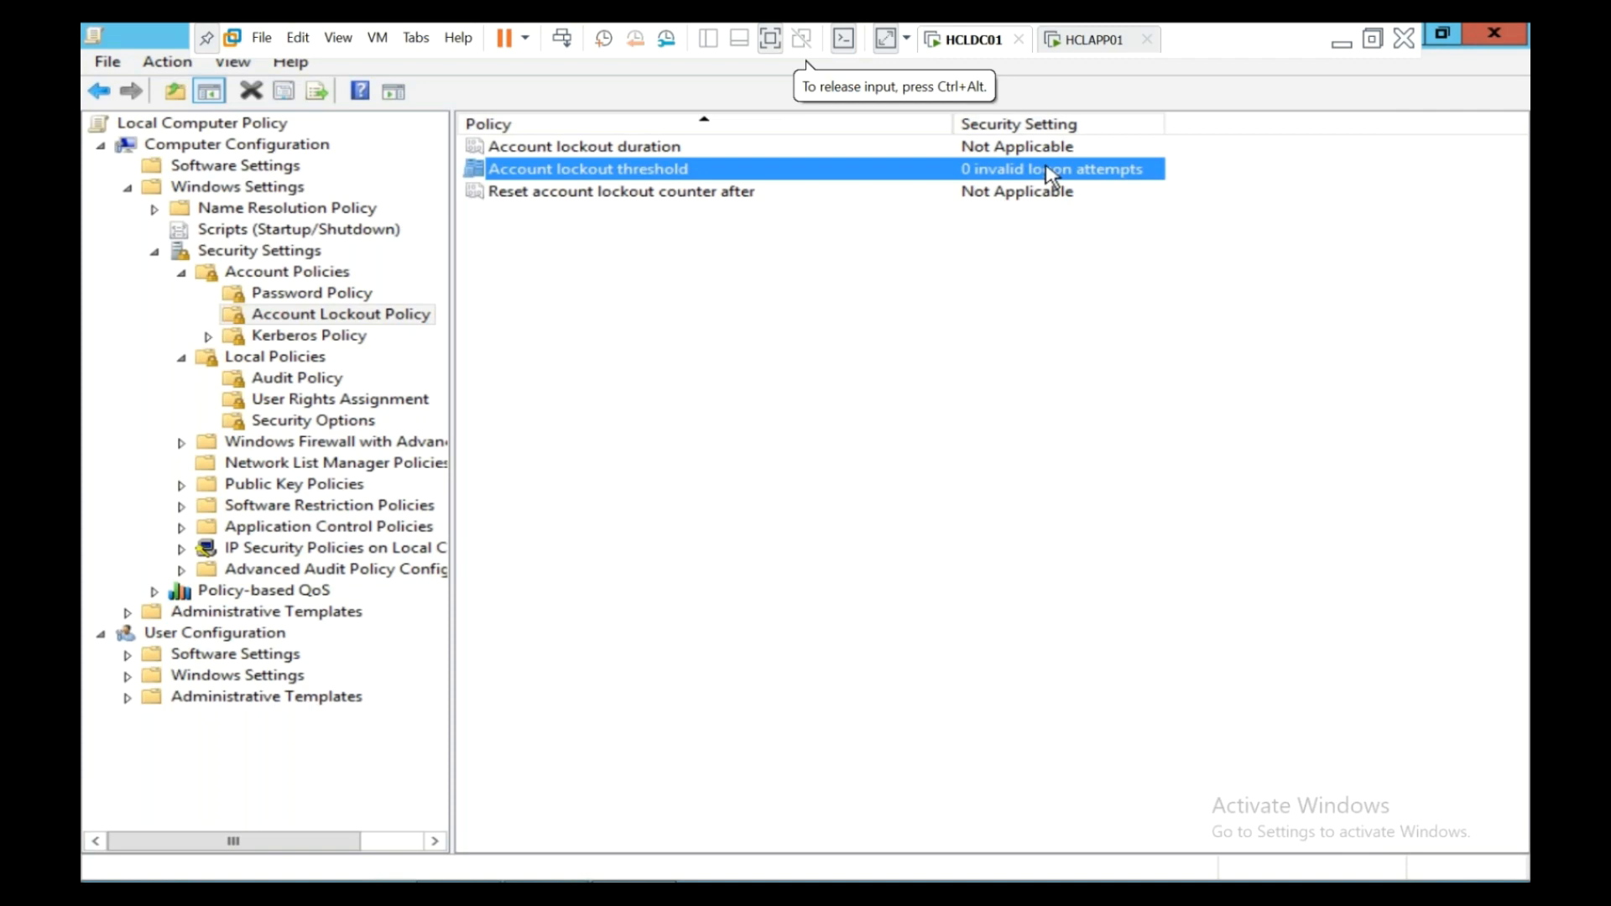
{"action": "double_click", "coordinate": [682, 172]}
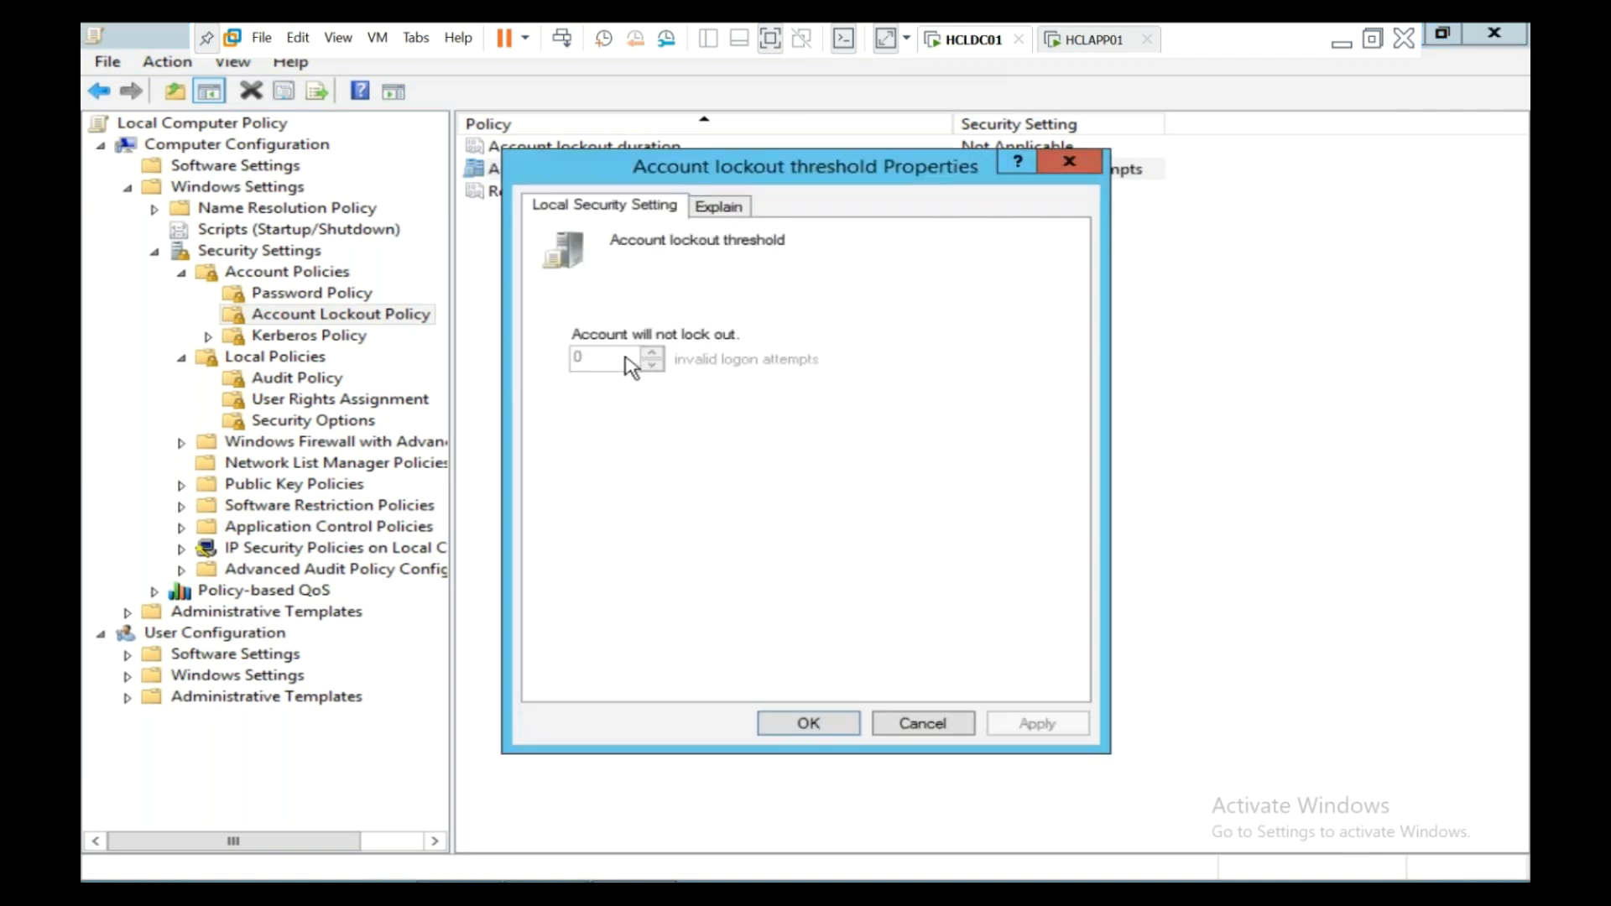
{"action": "left_click", "coordinate": [719, 209]}
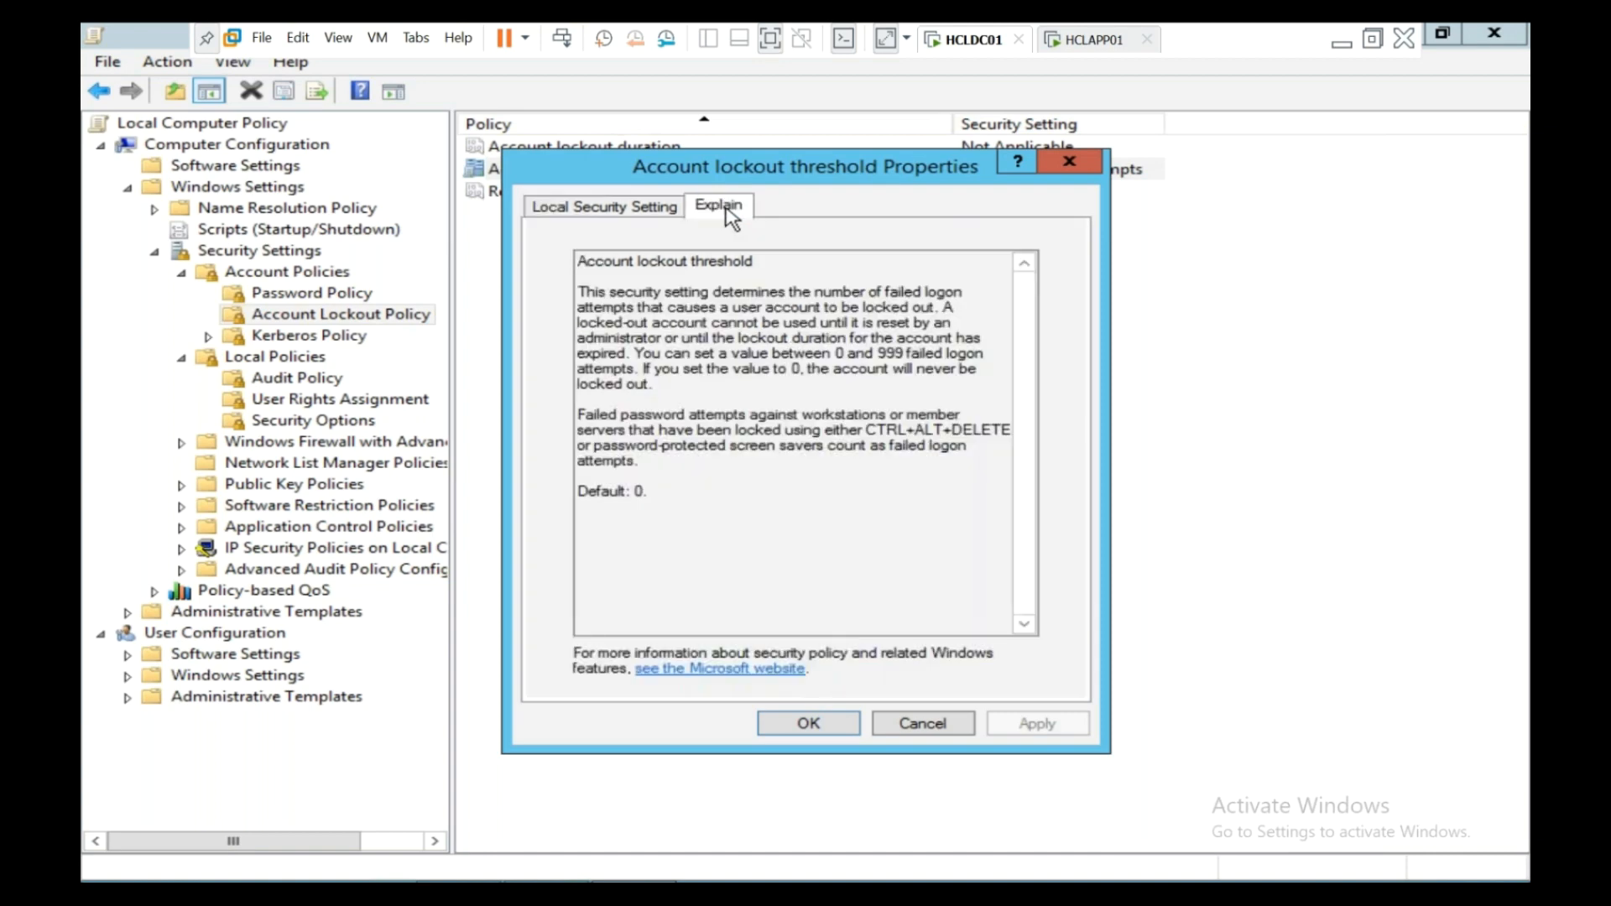
{"action": "left_click", "coordinate": [669, 210]}
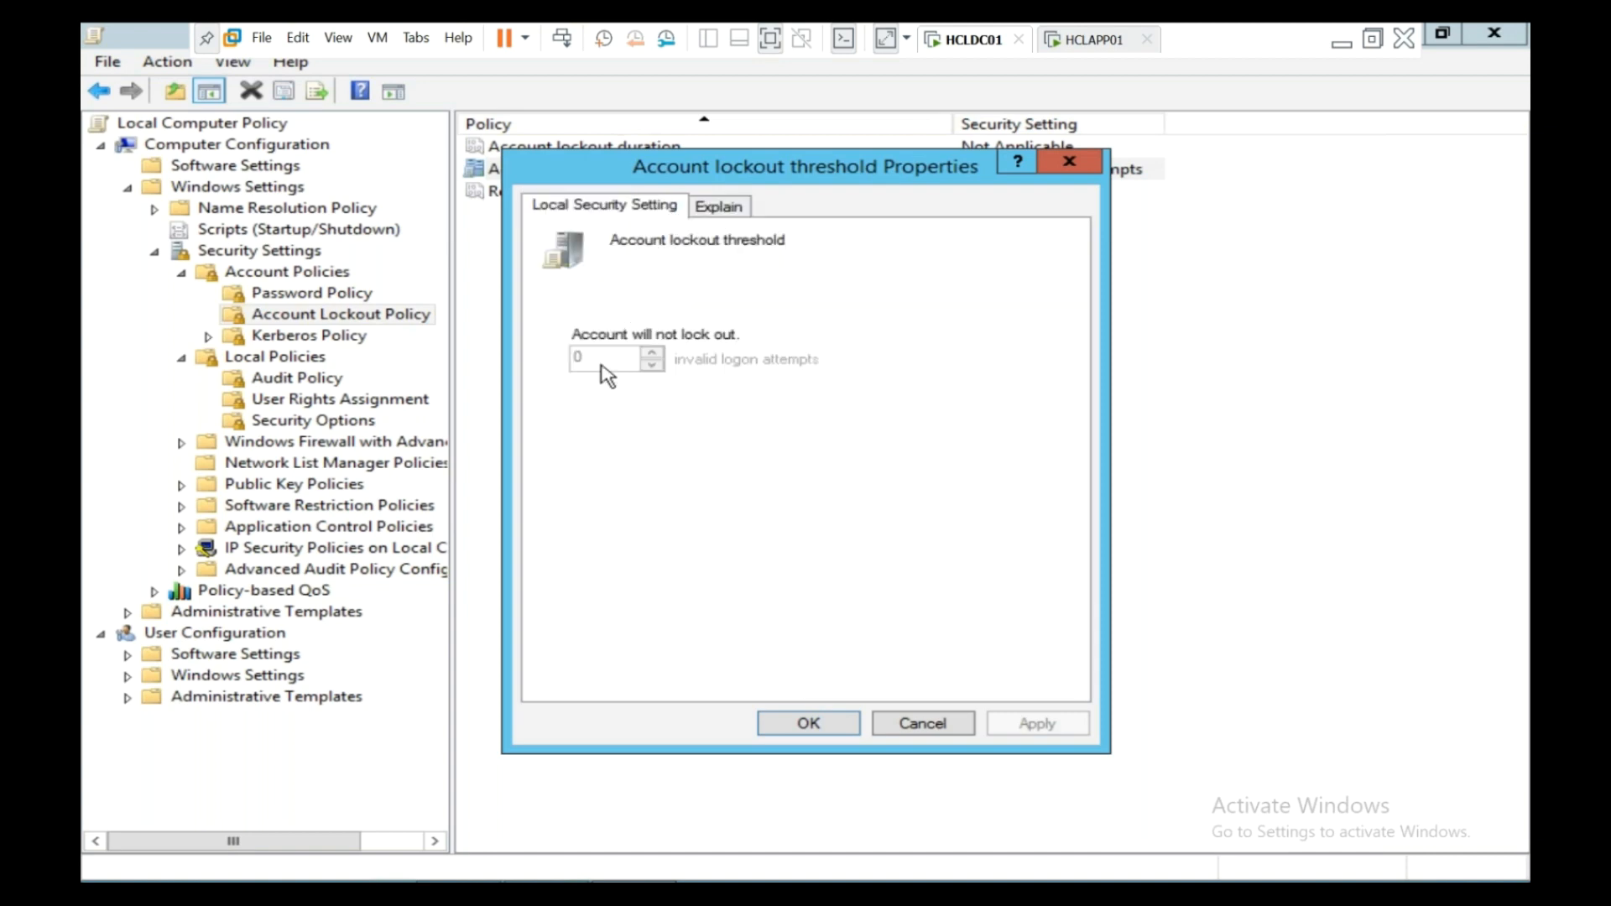
{"action": "left_click", "coordinate": [1081, 164]}
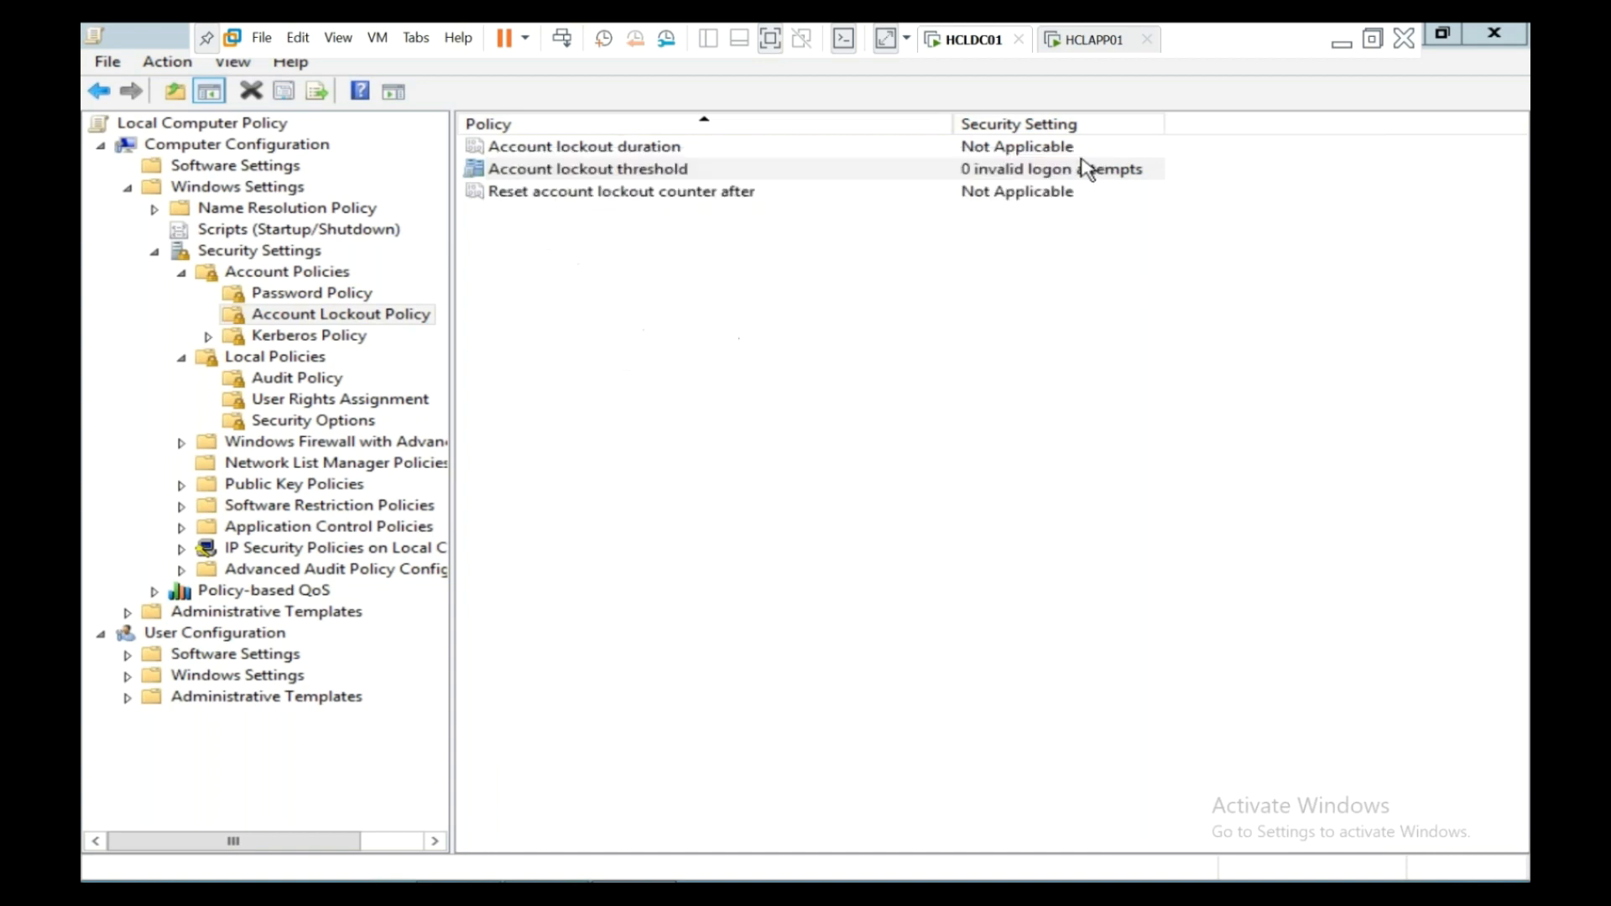
{"action": "left_click", "coordinate": [630, 193]}
{"action": "double_click", "coordinate": [621, 150]}
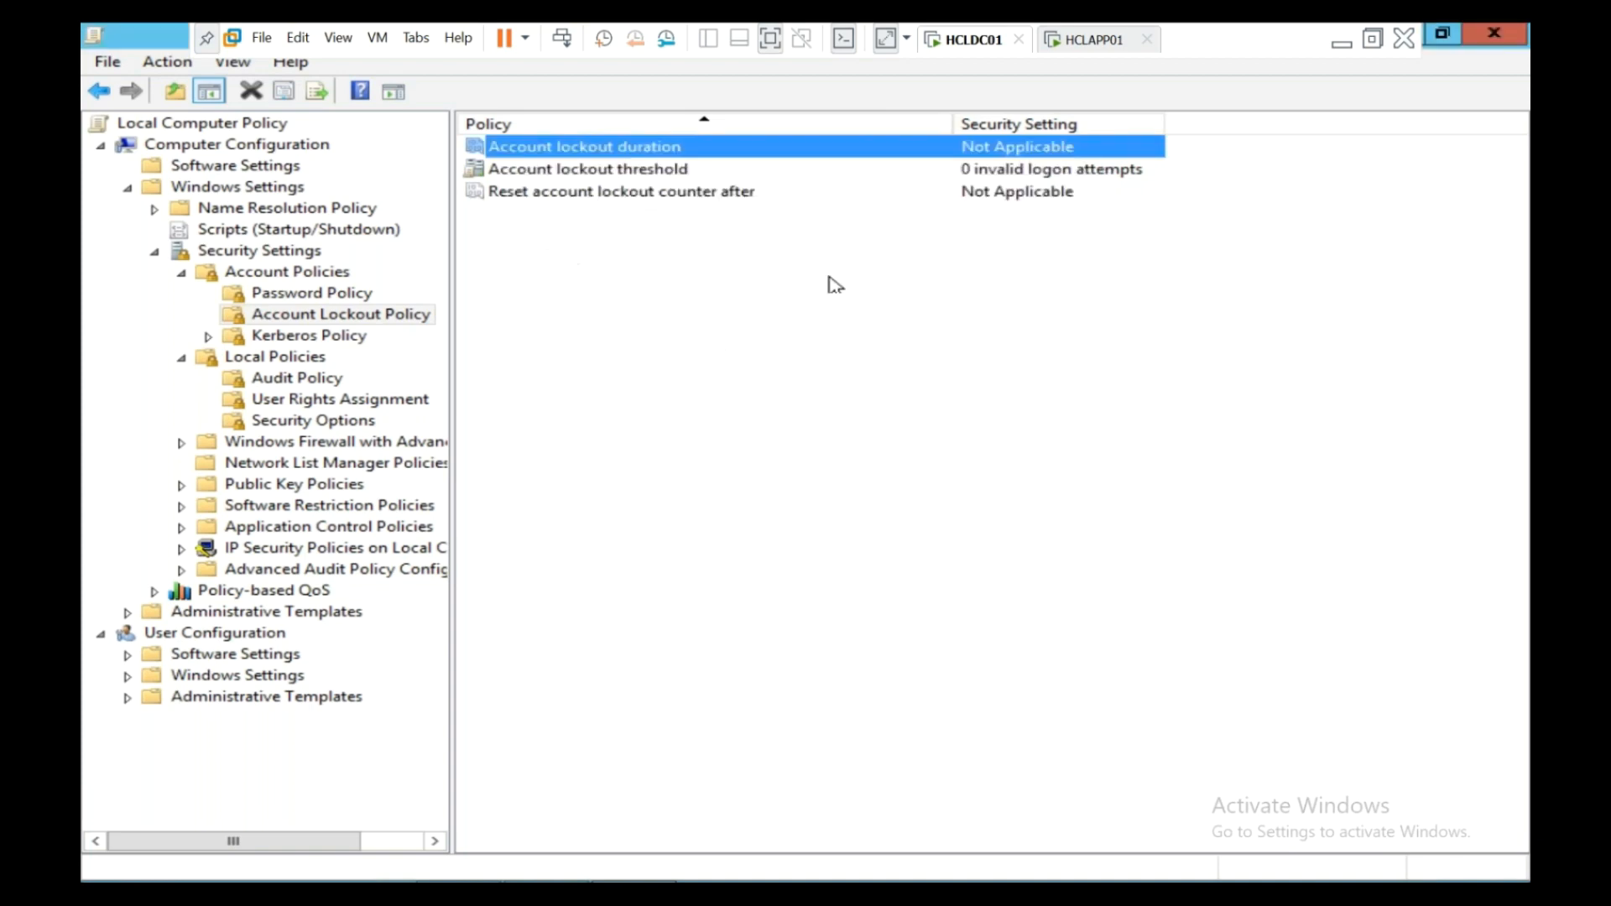
{"action": "left_click", "coordinate": [1070, 161]}
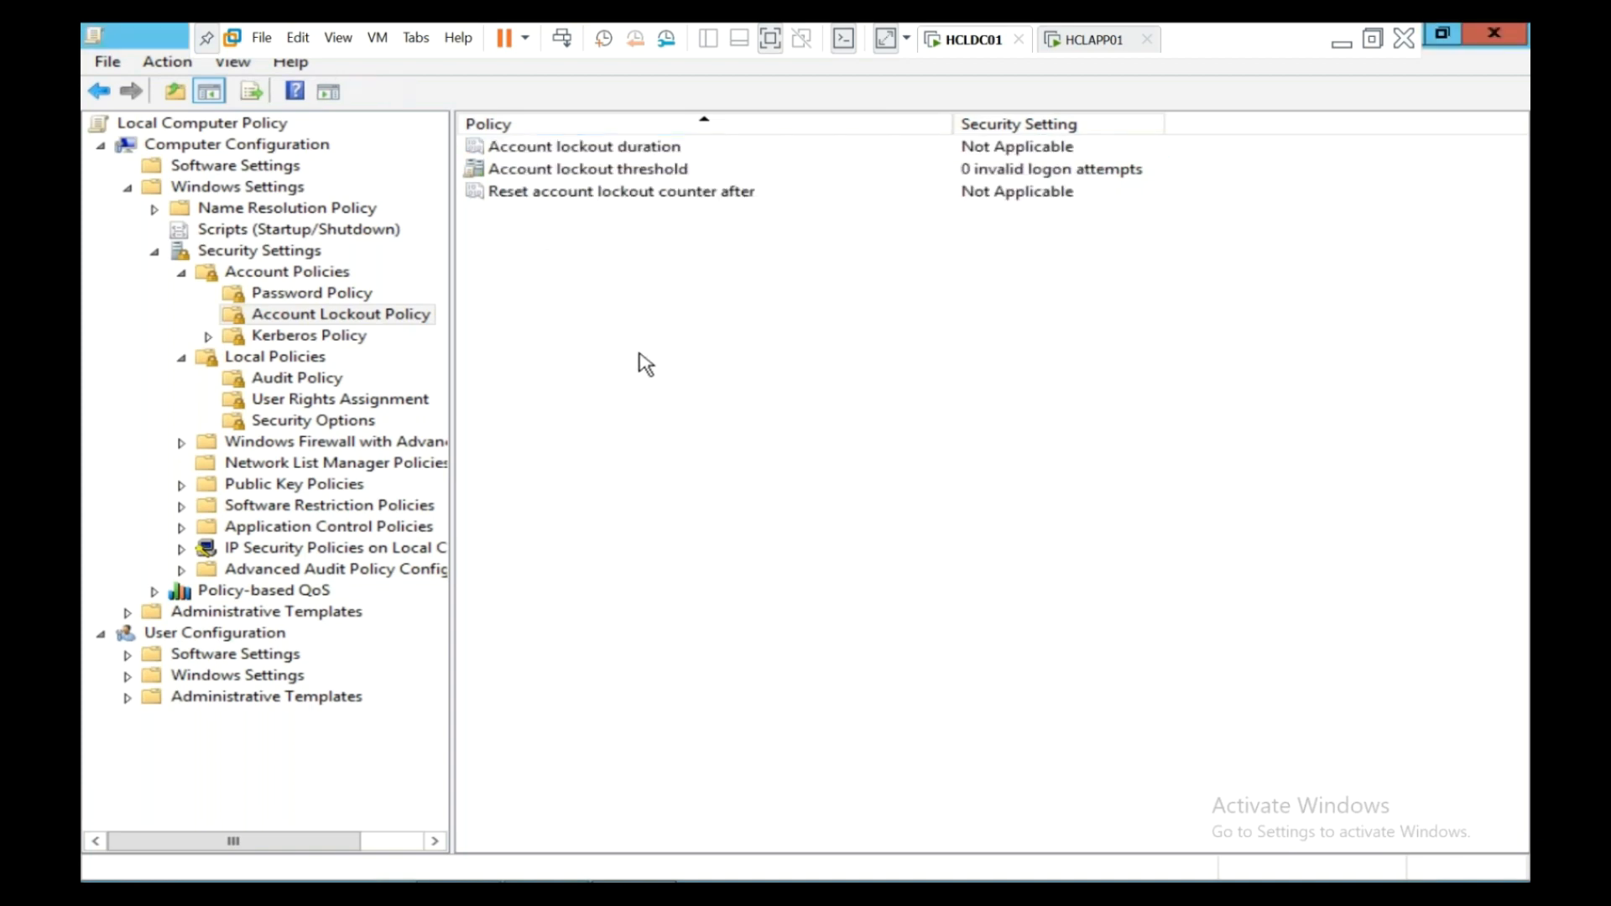
{"action": "left_click", "coordinate": [393, 323]}
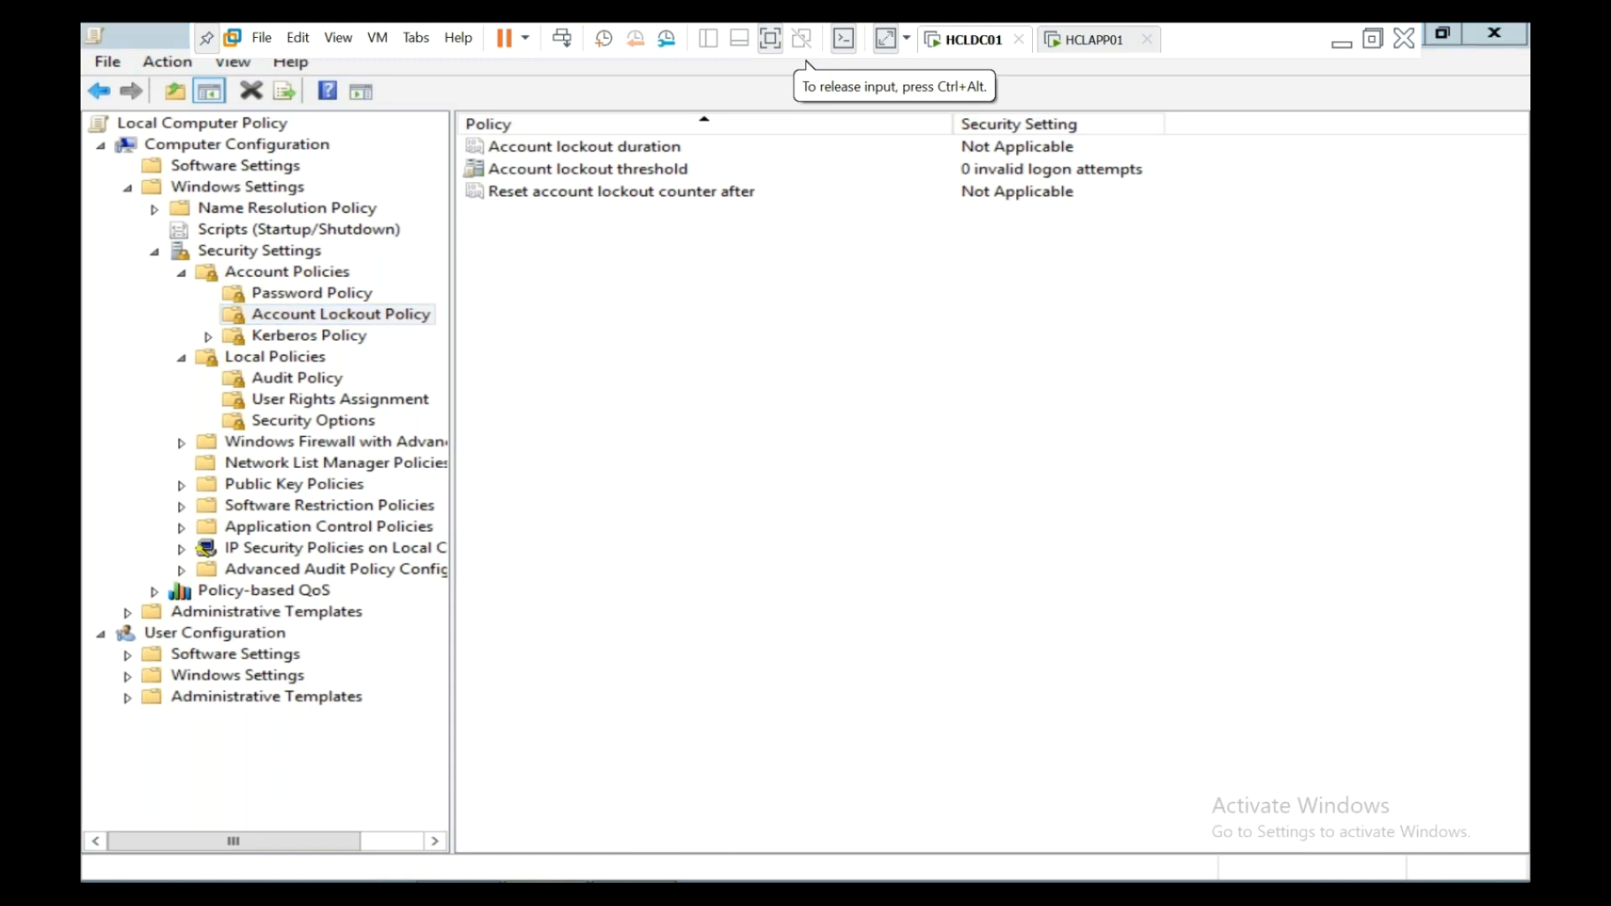
- Launch Windows PowerShell as administrator from the taskbar and approve the UAC prompt
{"action": "left_click", "coordinate": [550, 882]}
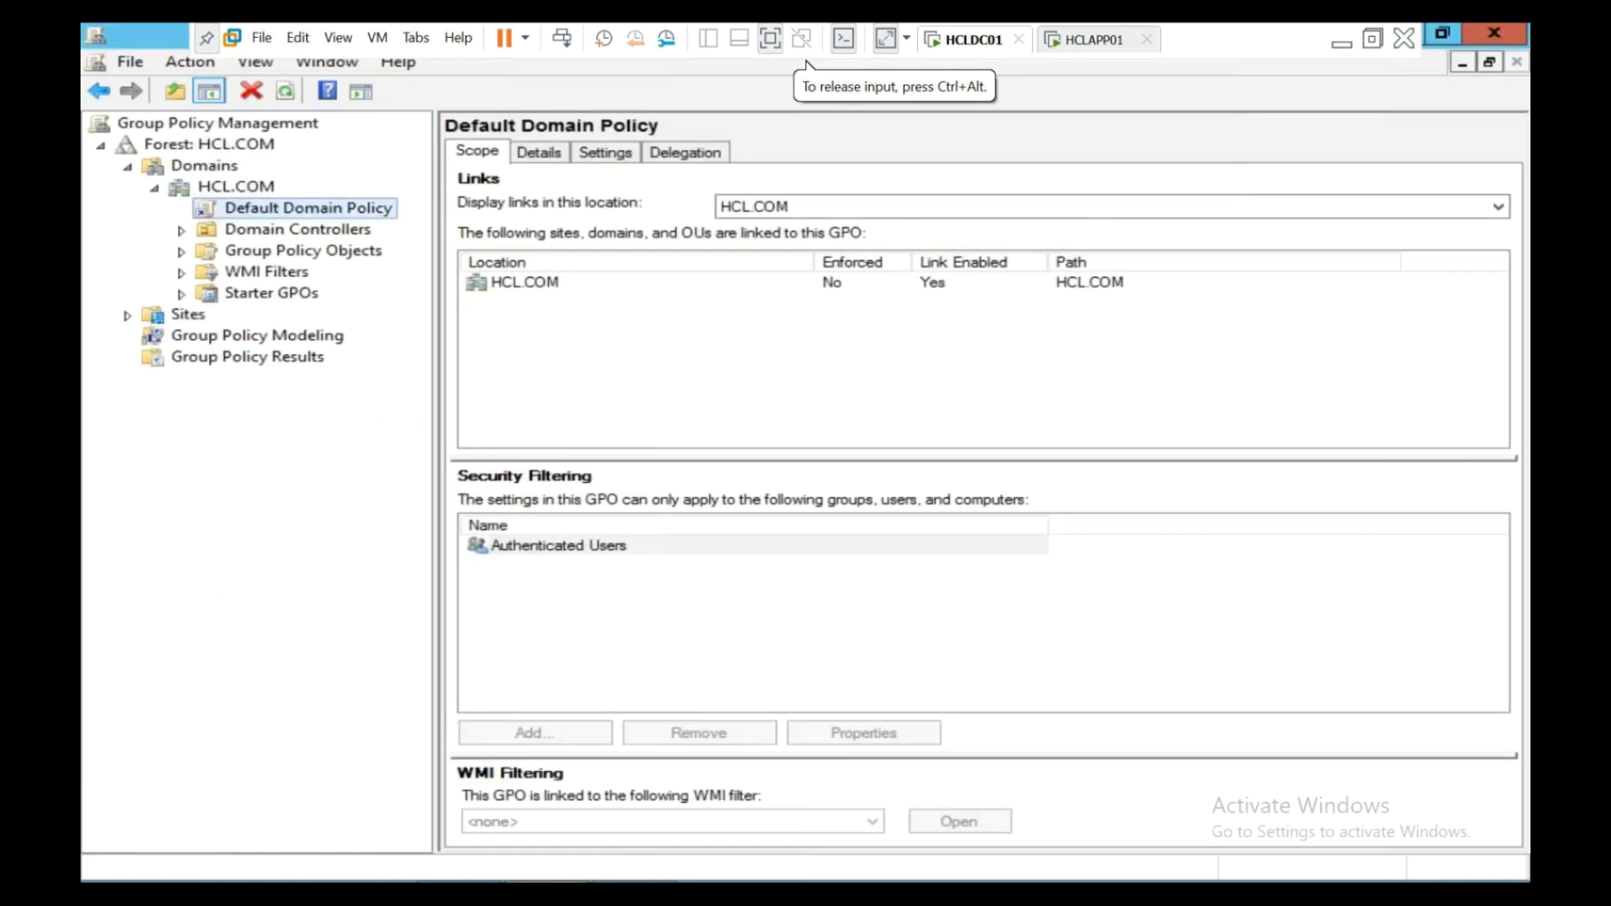
{"action": "right_click", "coordinate": [225, 220]}
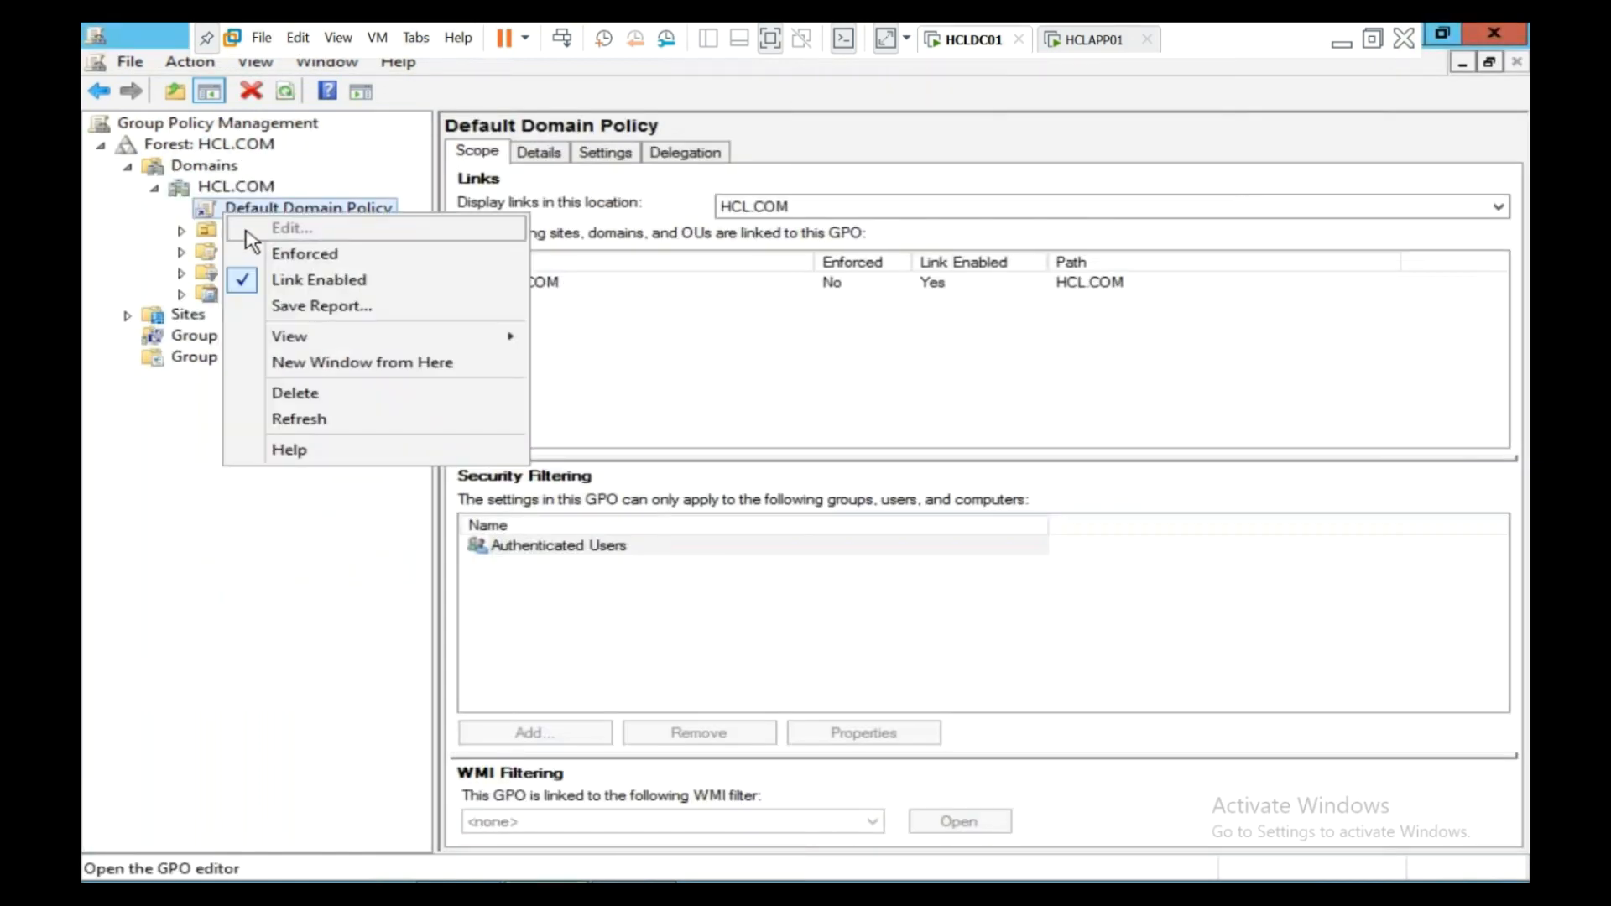
{"action": "left_click", "coordinate": [282, 736]}
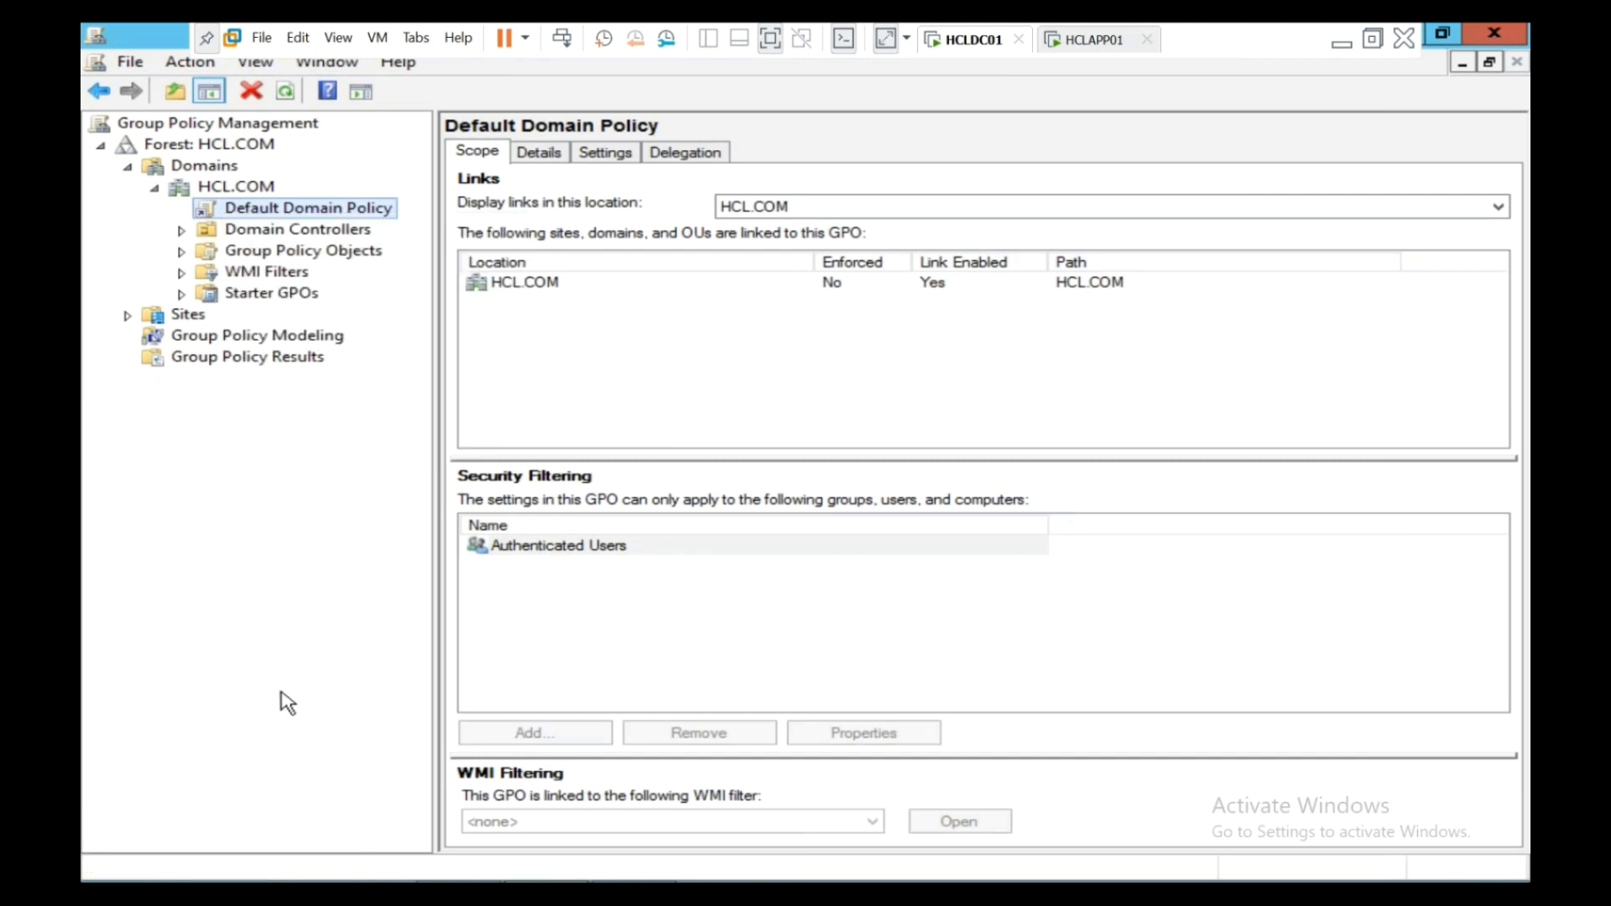
{"action": "right_click", "coordinate": [281, 877]}
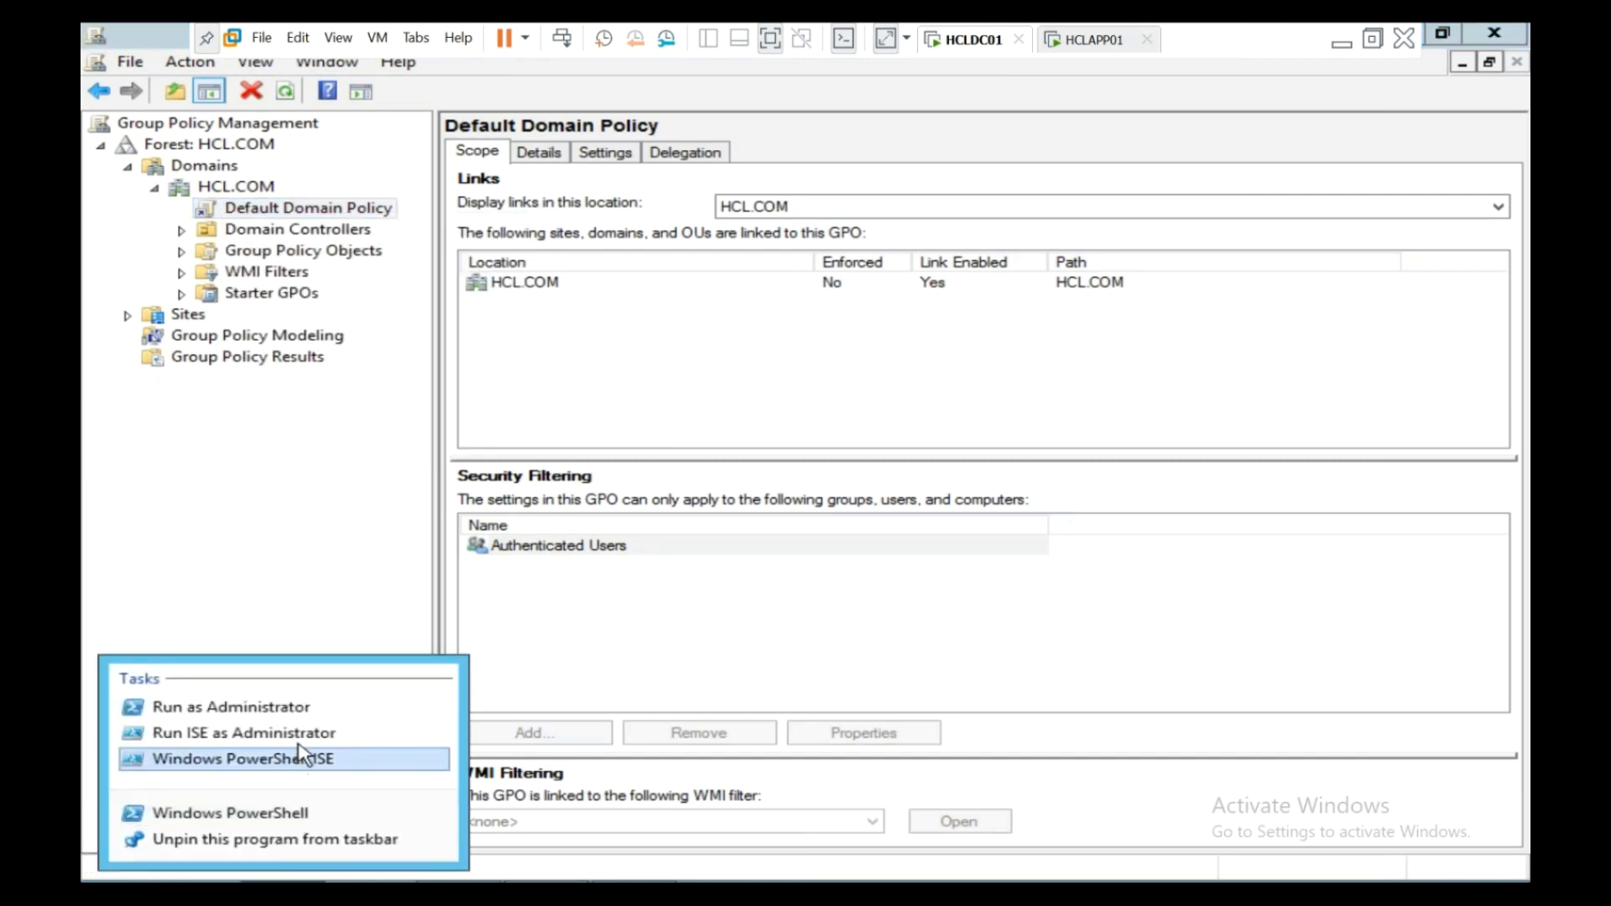
{"action": "left_click", "coordinate": [306, 714]}
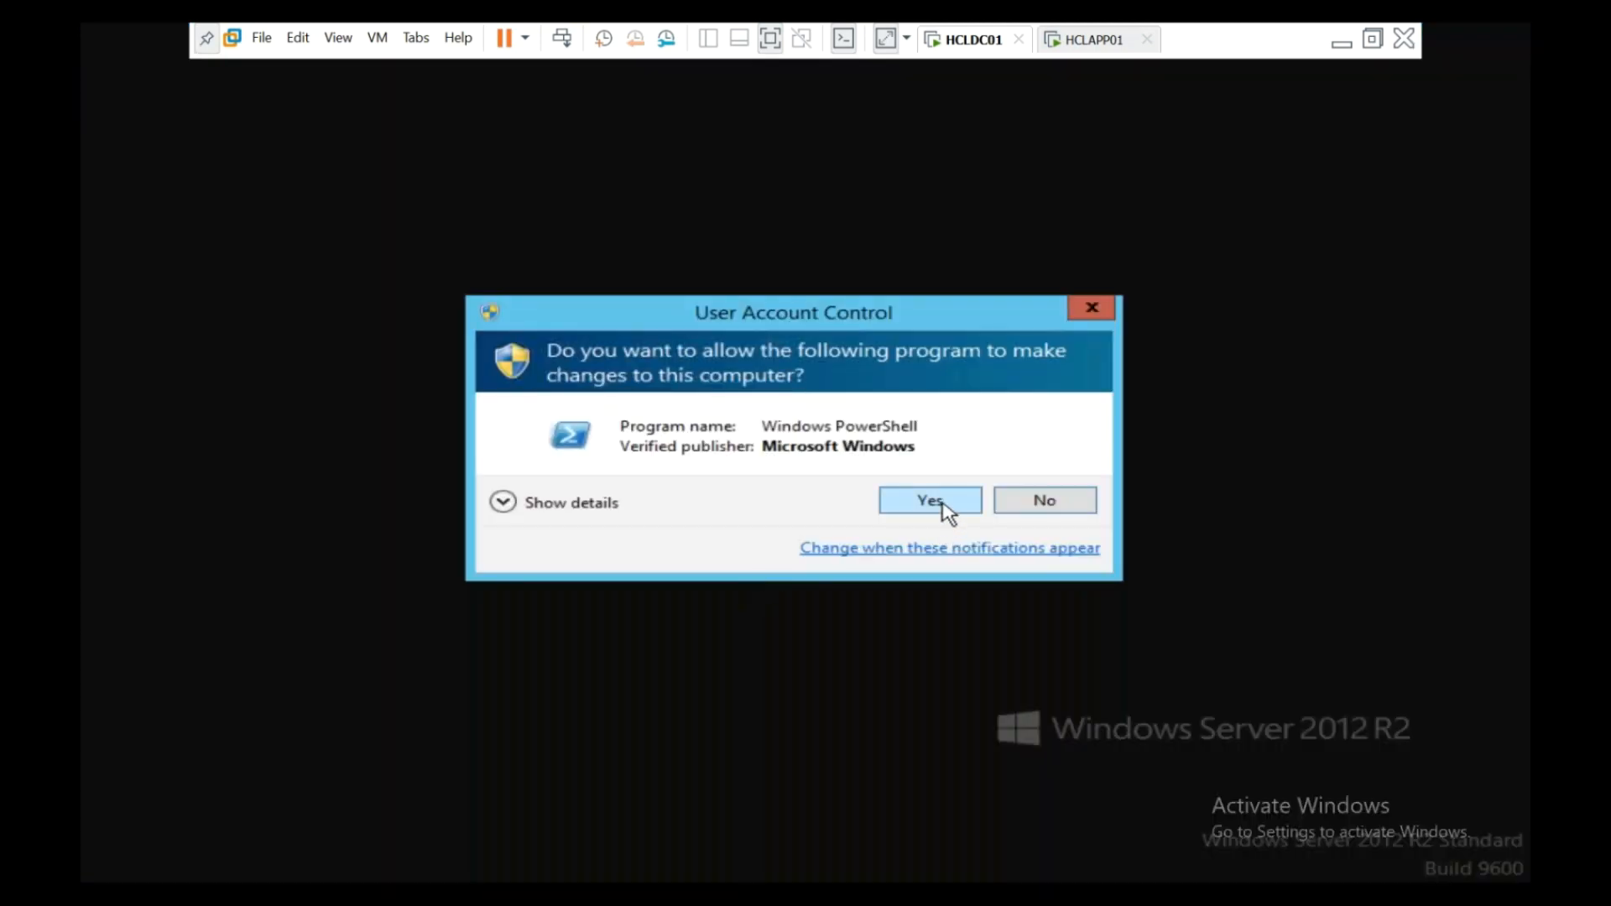
{"action": "left_click", "coordinate": [941, 502]}
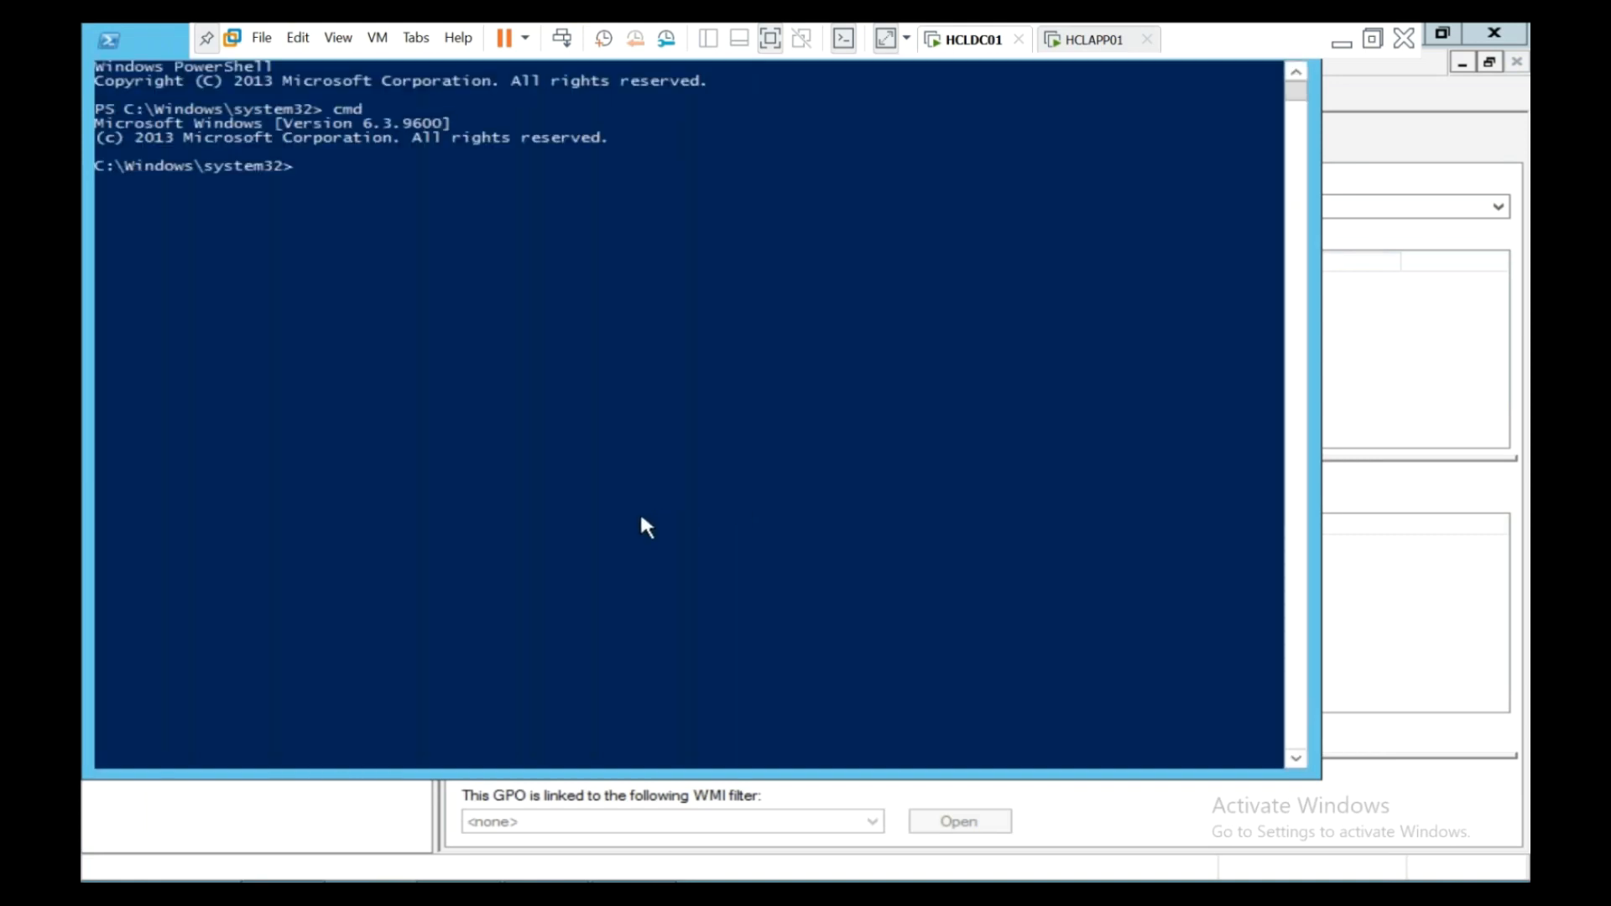
- In the elevated PowerShell window, run gpmc.msc to relaunch Group Policy Management
{"action": "left_click", "coordinate": [563, 878]}
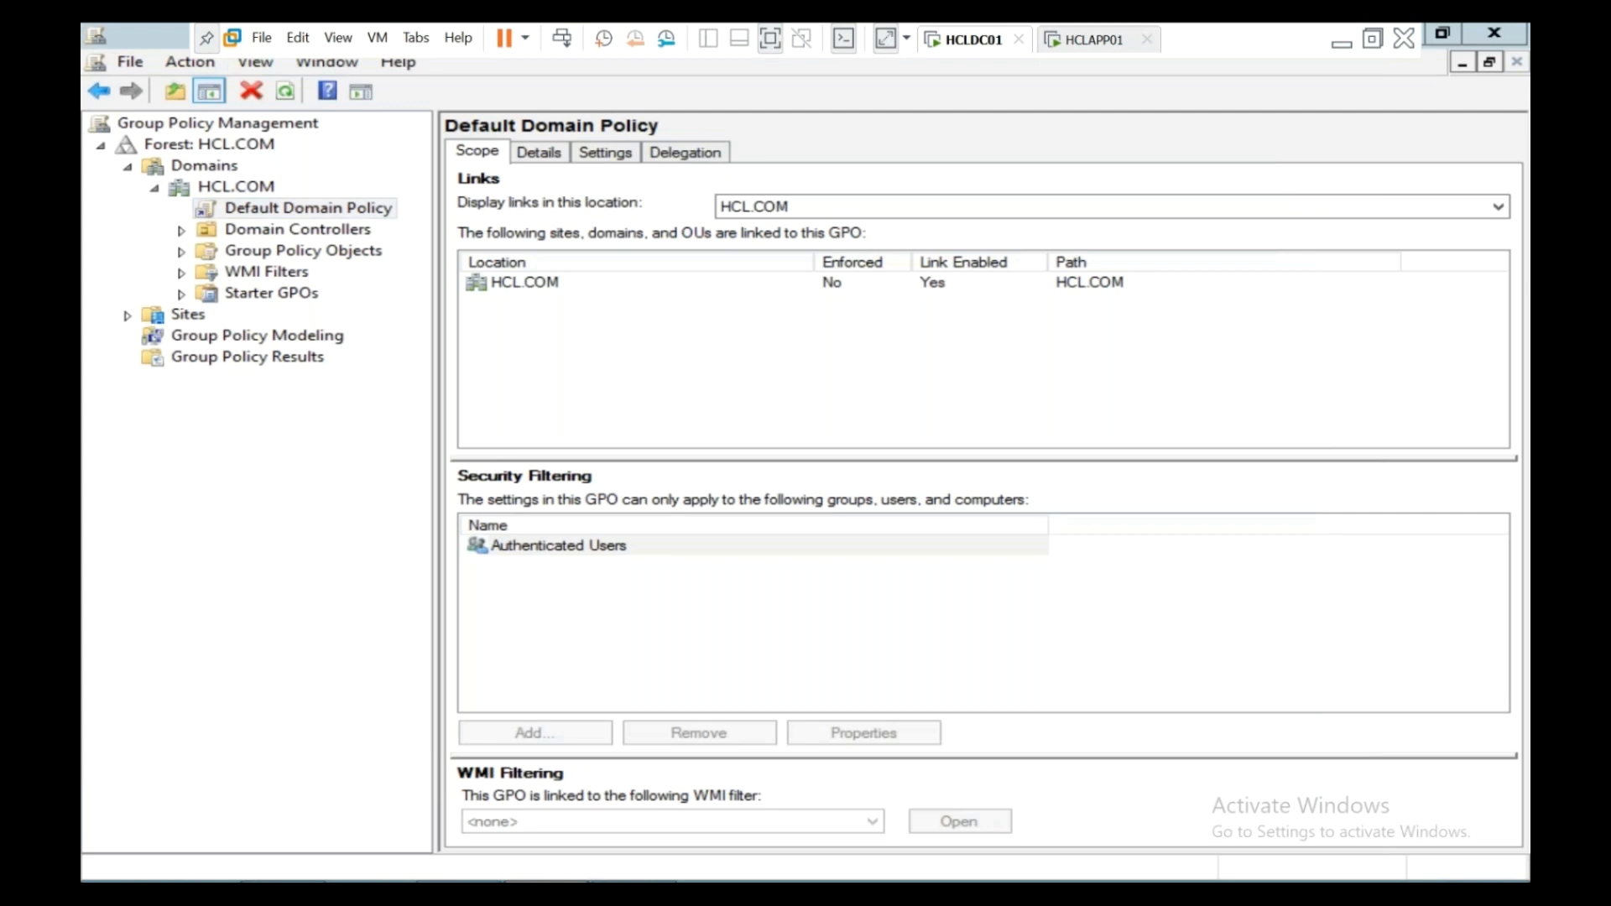
{"action": "right_click", "coordinate": [558, 873]}
{"action": "left_click", "coordinate": [569, 879]}
{"action": "right_click", "coordinate": [569, 880]}
{"action": "left_click", "coordinate": [562, 852]}
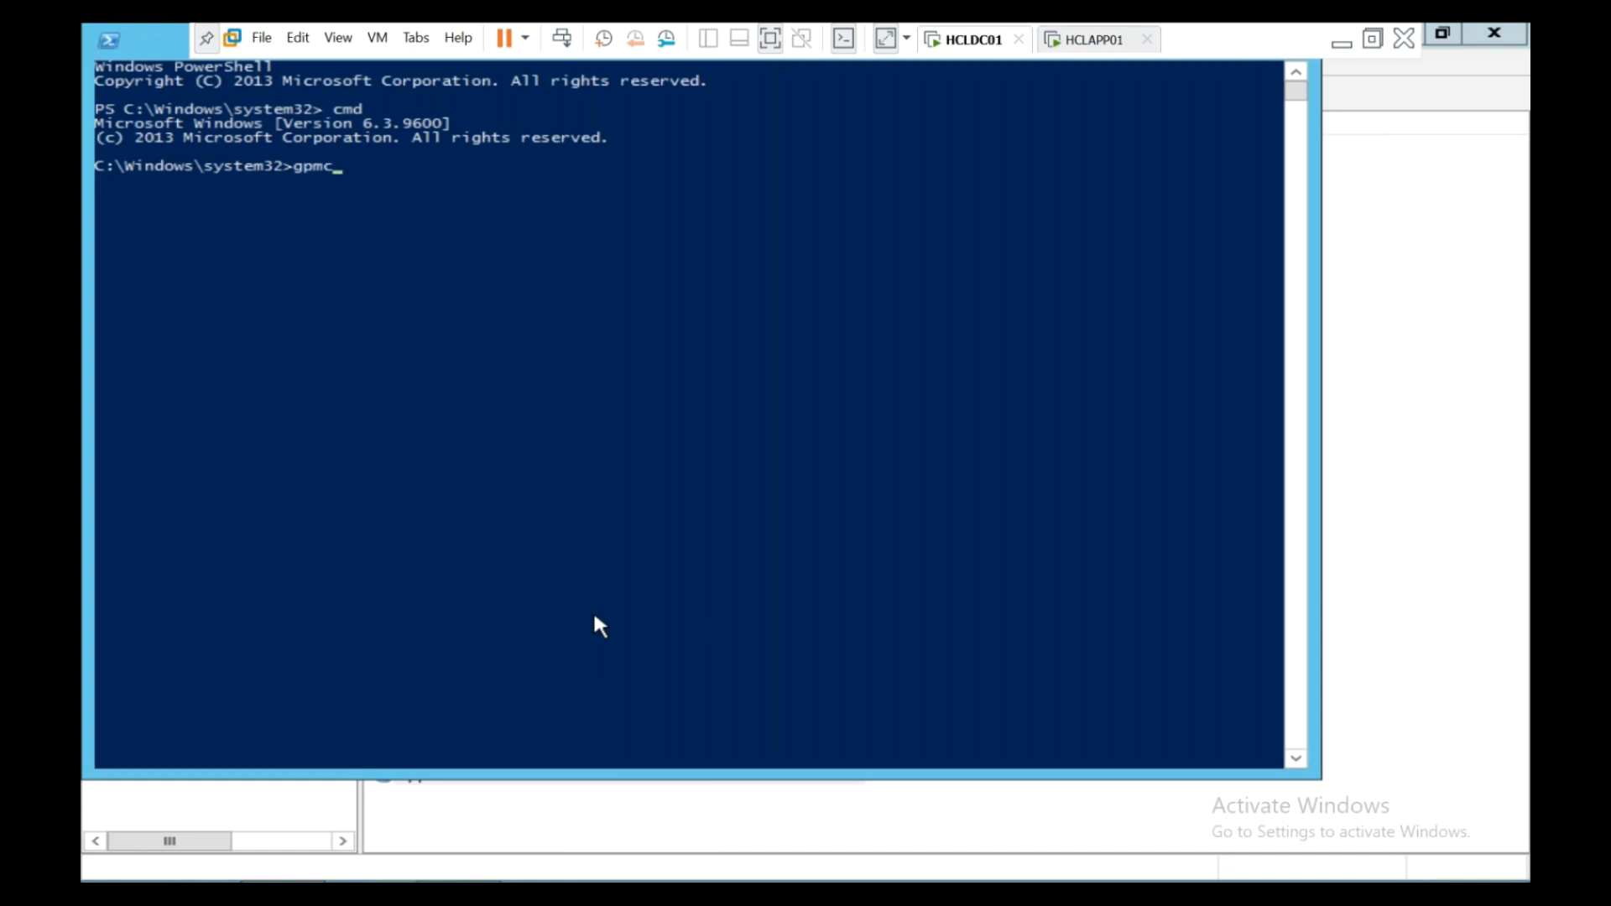
{"action": "type", "text": "sc"}
{"action": "key", "text": "Return"}
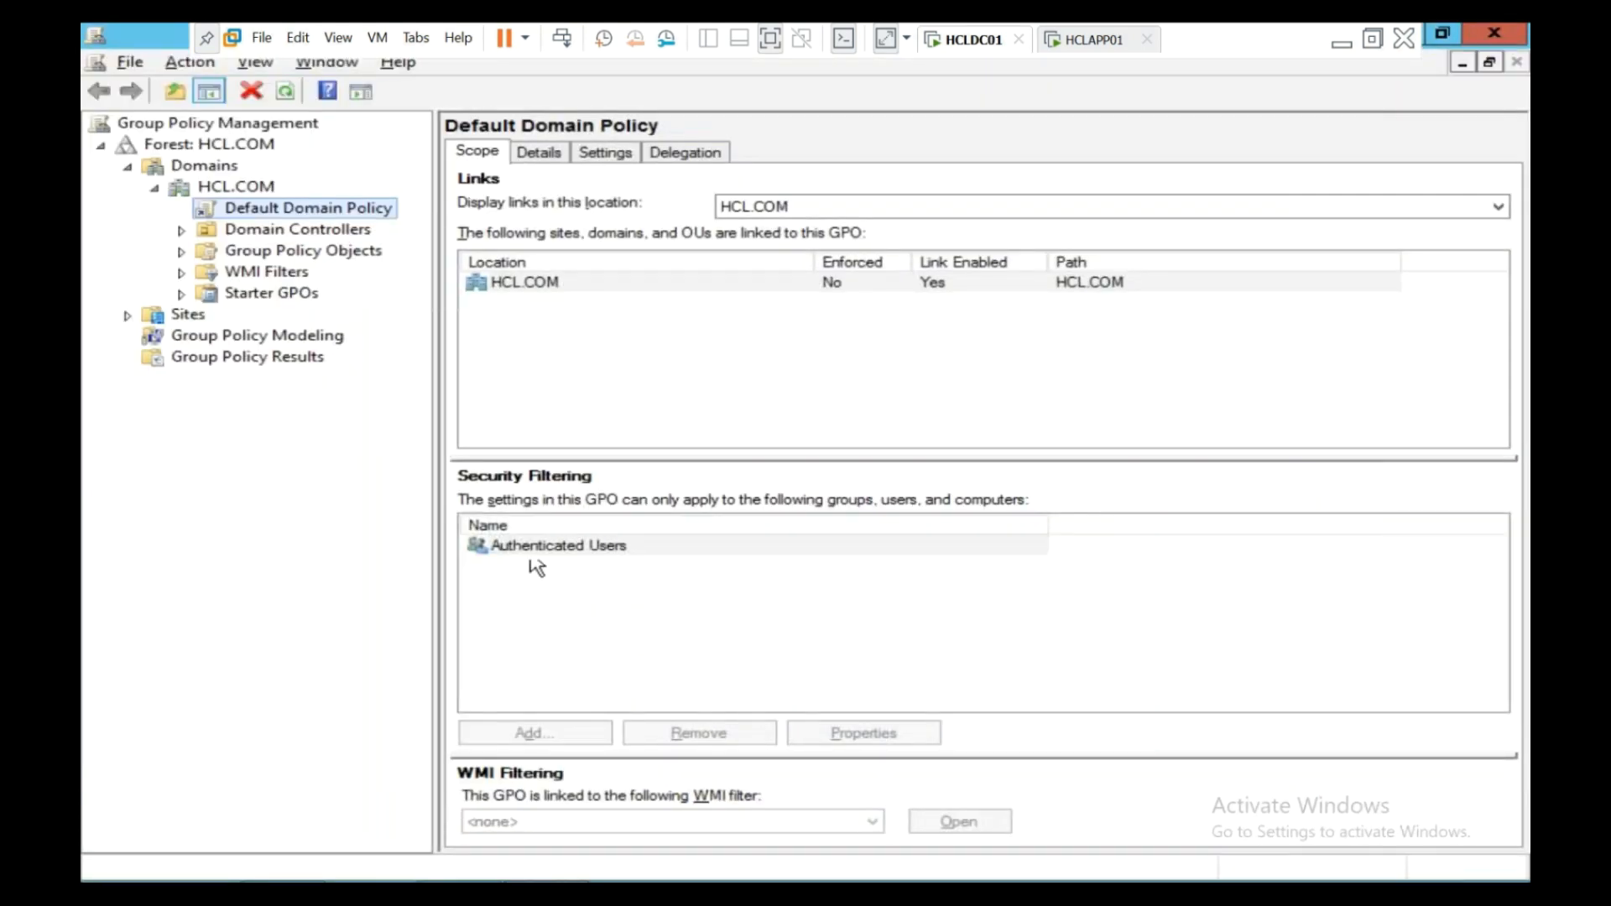
{"action": "right_click", "coordinate": [394, 217]}
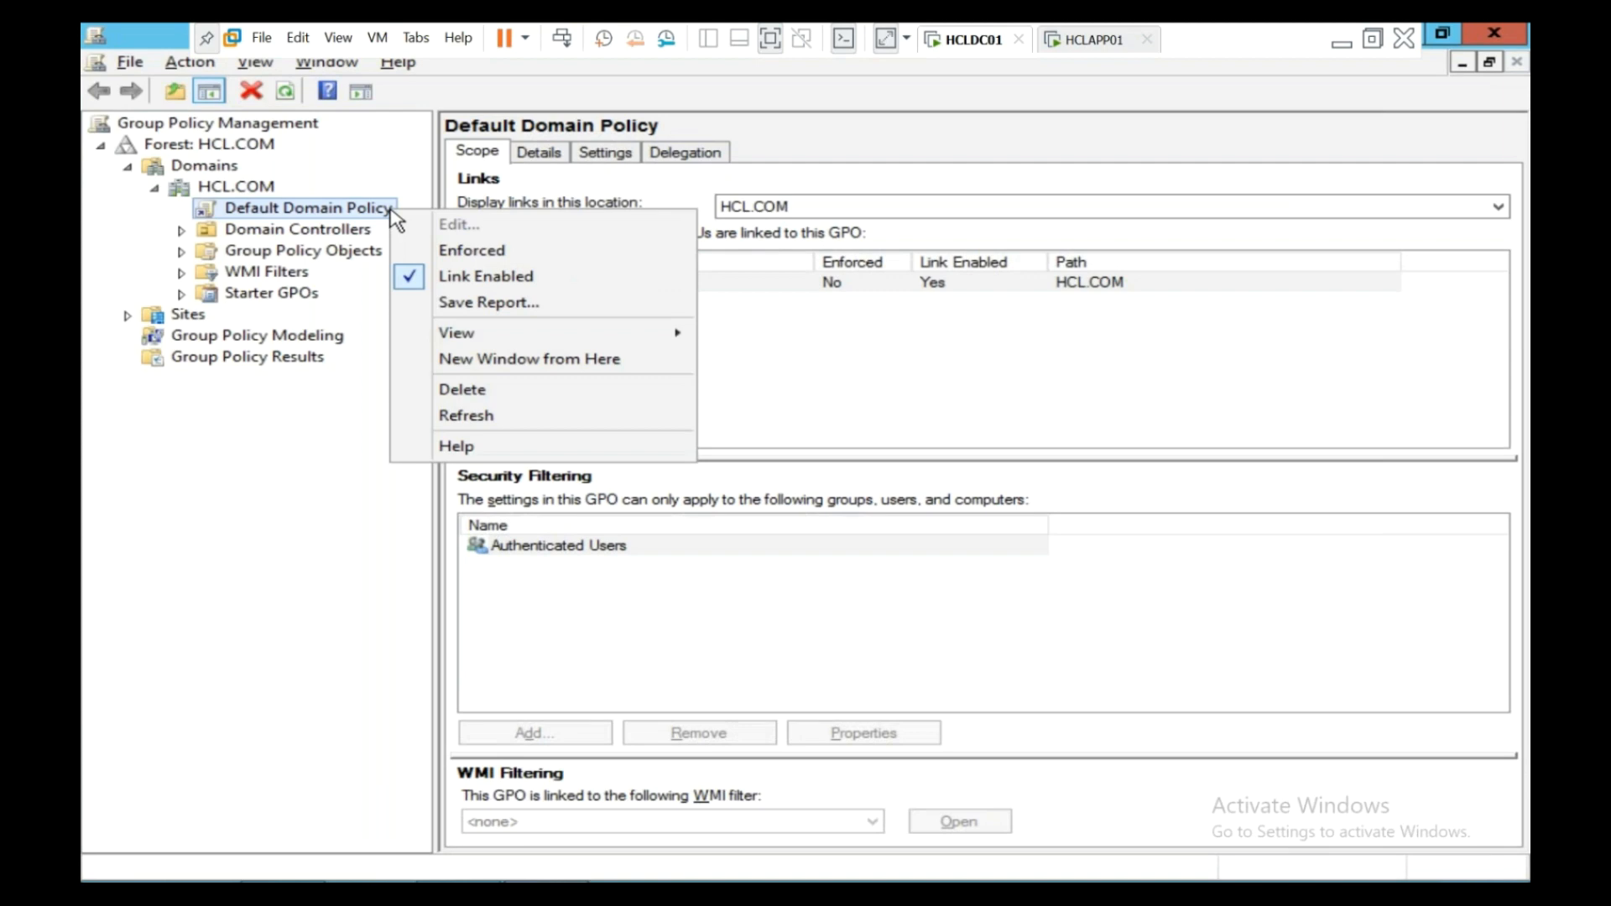
{"action": "right_click", "coordinate": [374, 214]}
{"action": "right_click", "coordinate": [373, 212]}
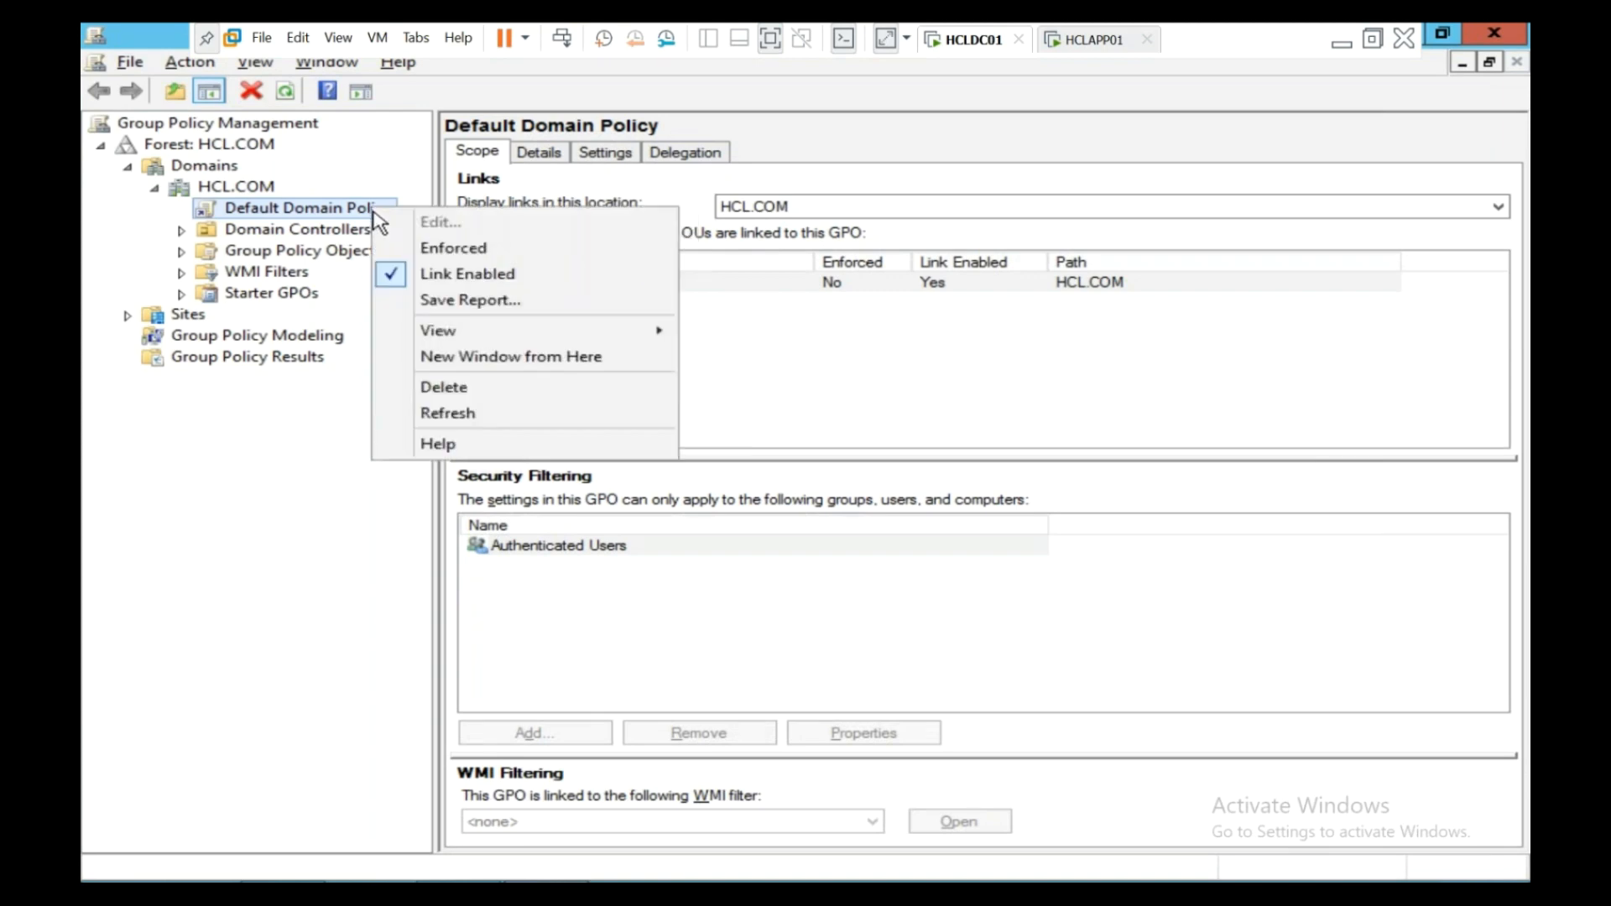
{"action": "left_click", "coordinate": [225, 529]}
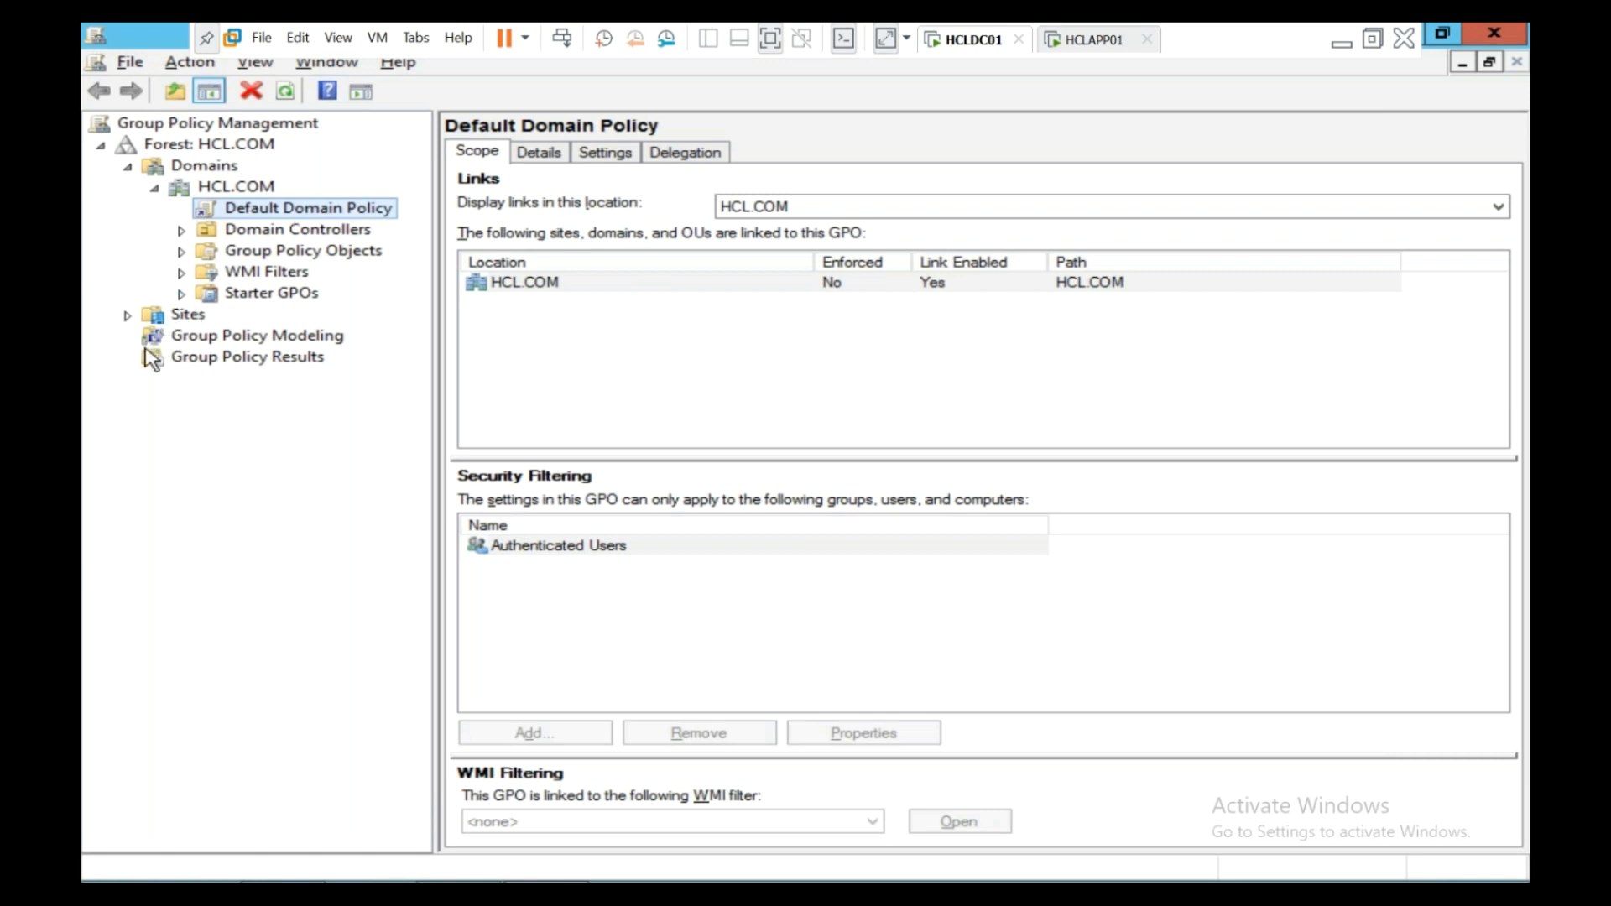
{"action": "left_click", "coordinate": [181, 293]}
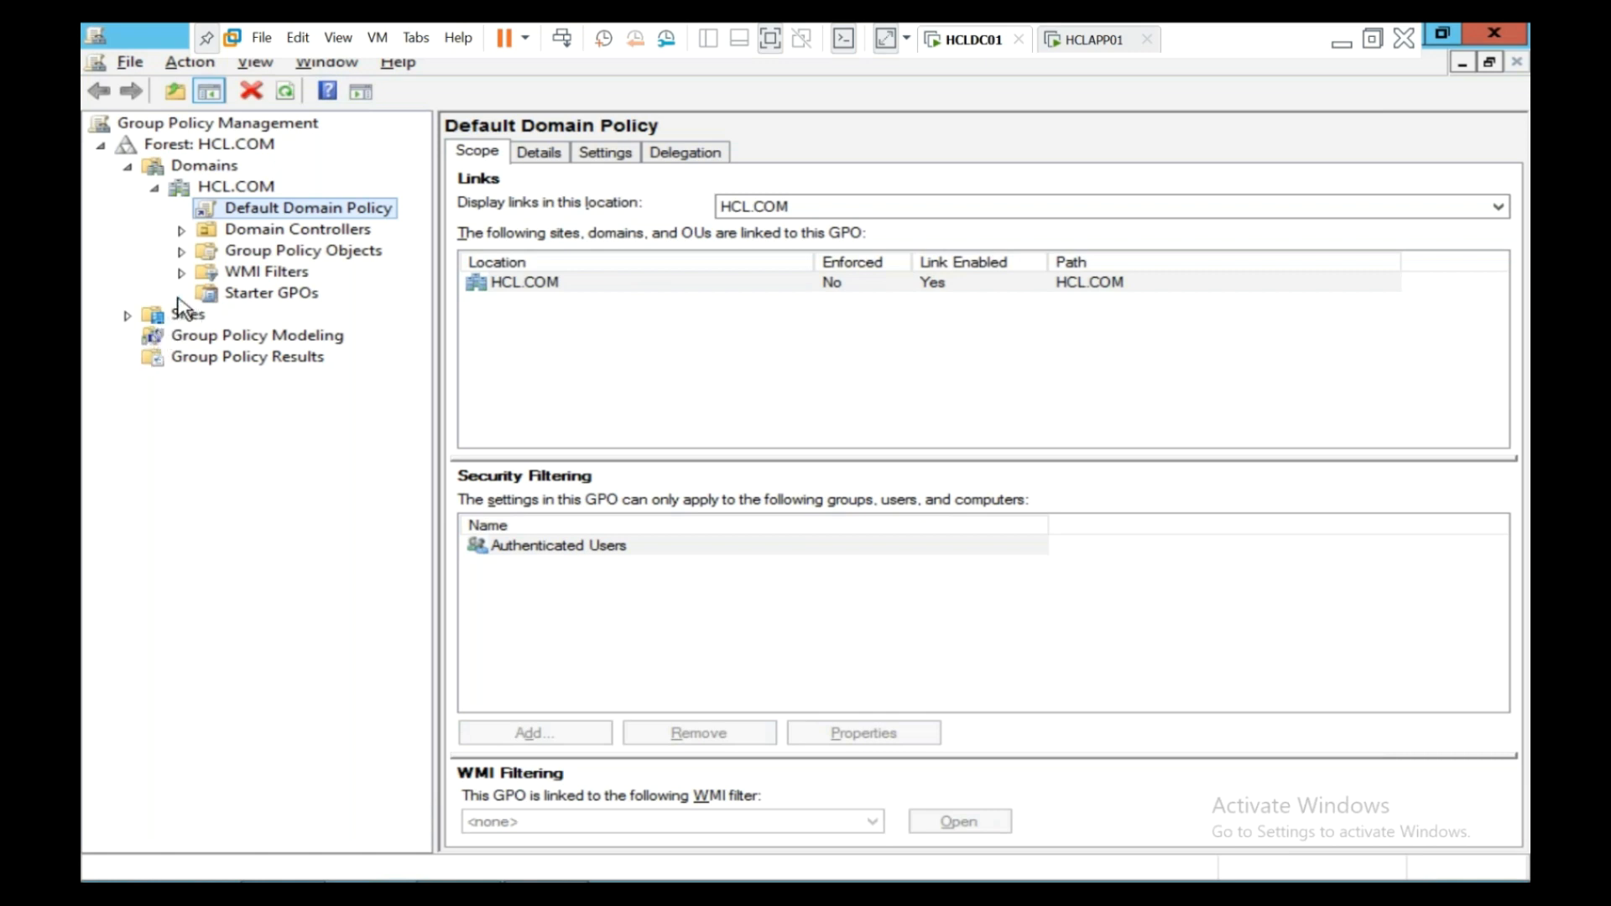
{"action": "left_click", "coordinate": [266, 272]}
{"action": "left_click", "coordinate": [269, 293]}
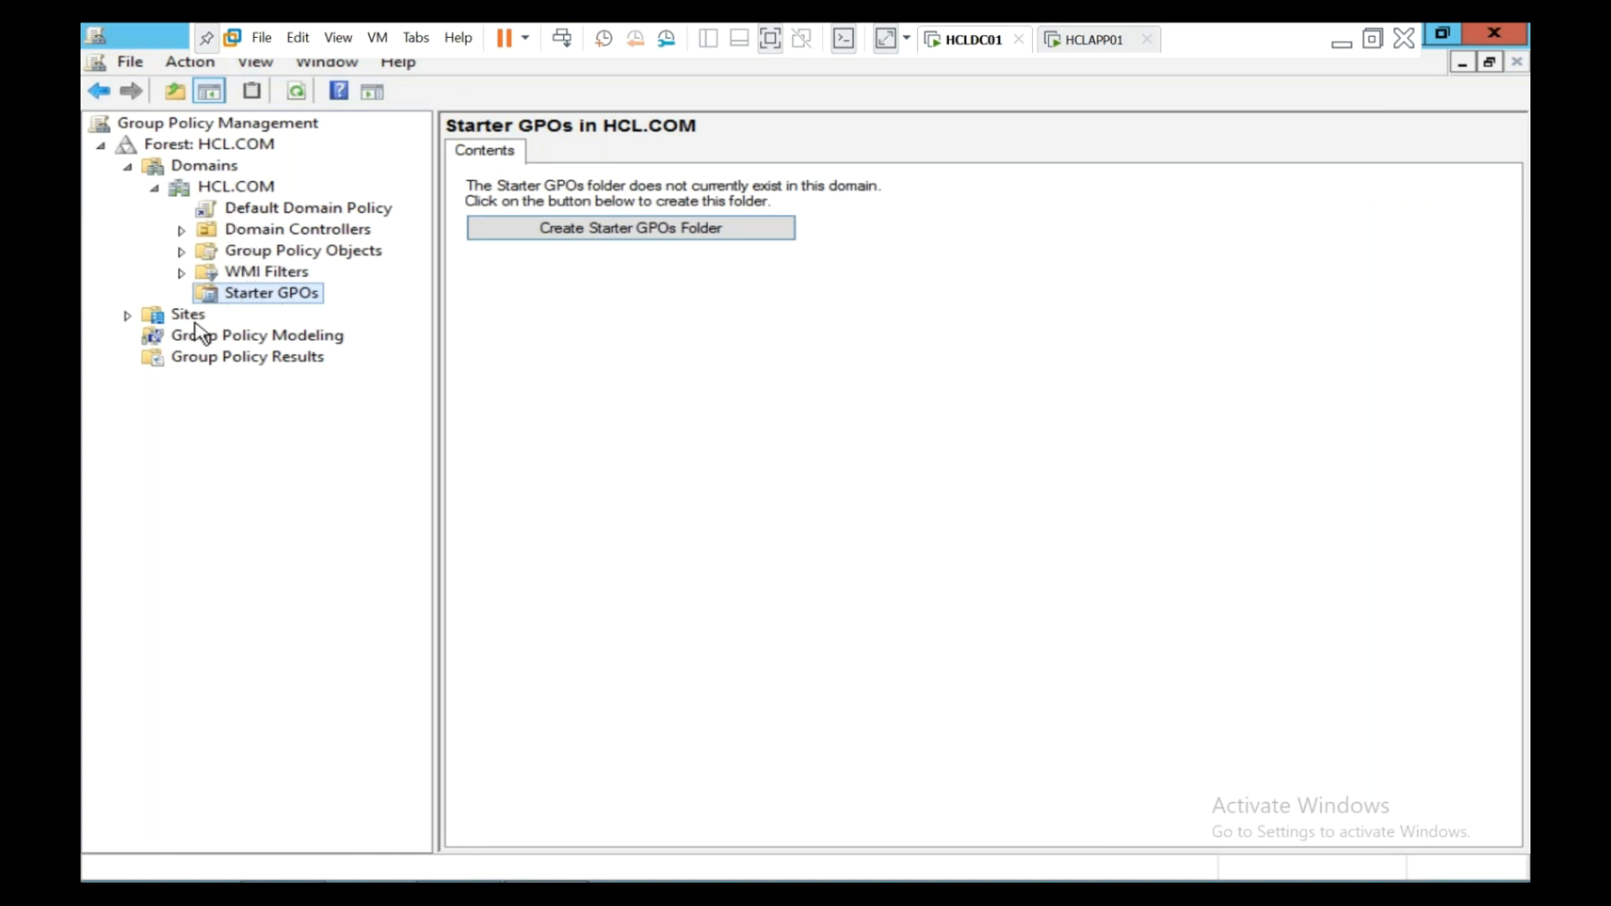
{"action": "left_click", "coordinate": [245, 211]}
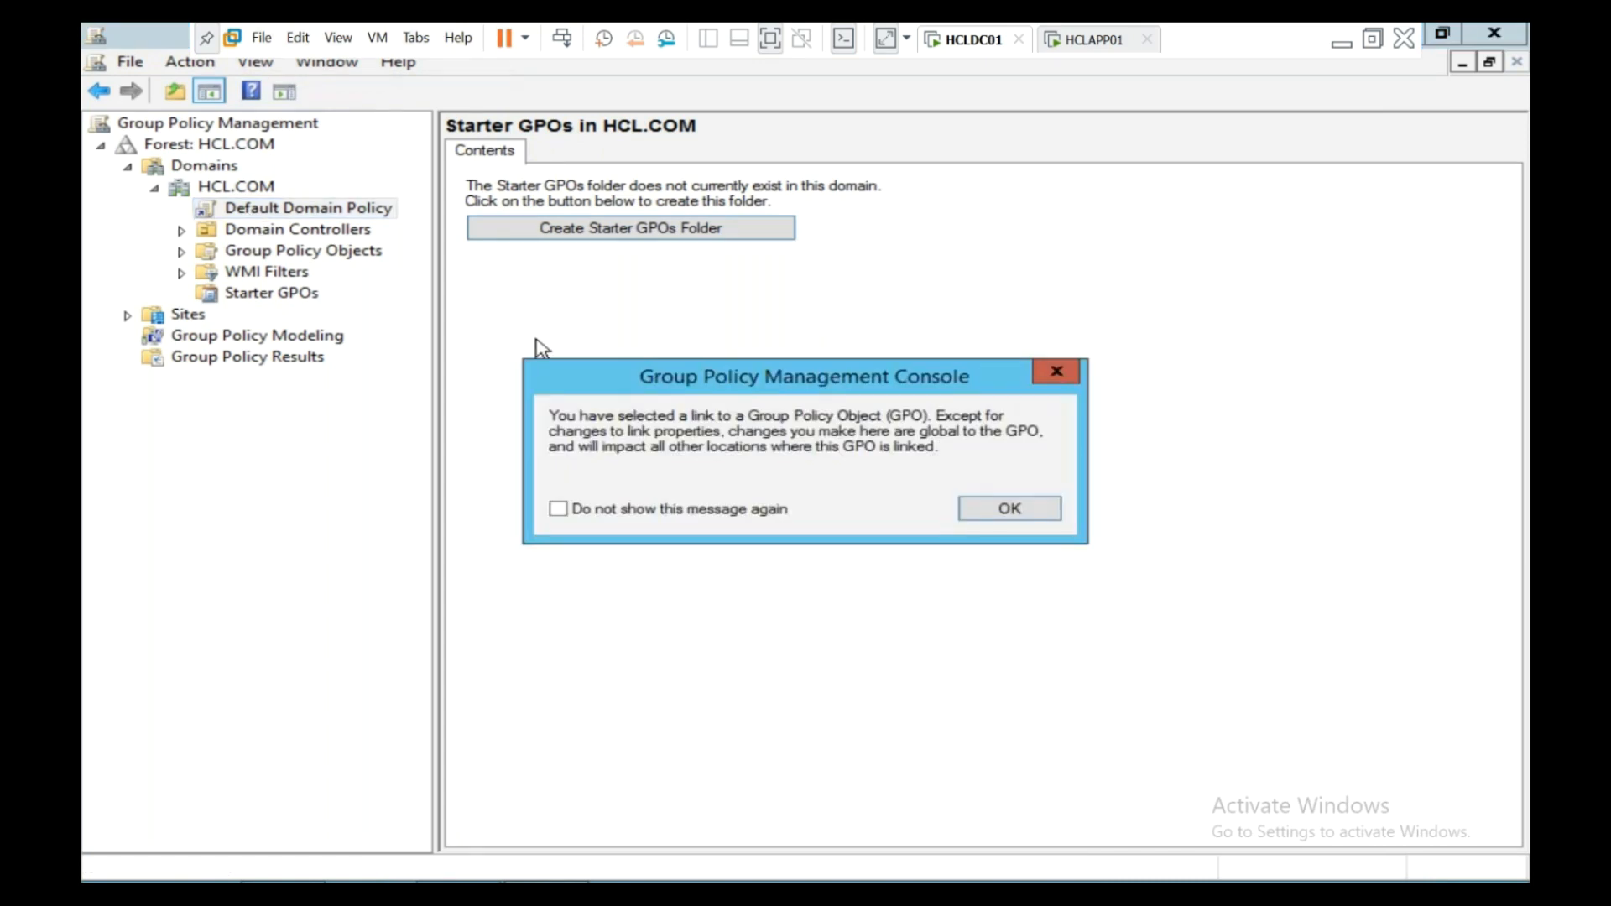
{"action": "left_click", "coordinate": [995, 508]}
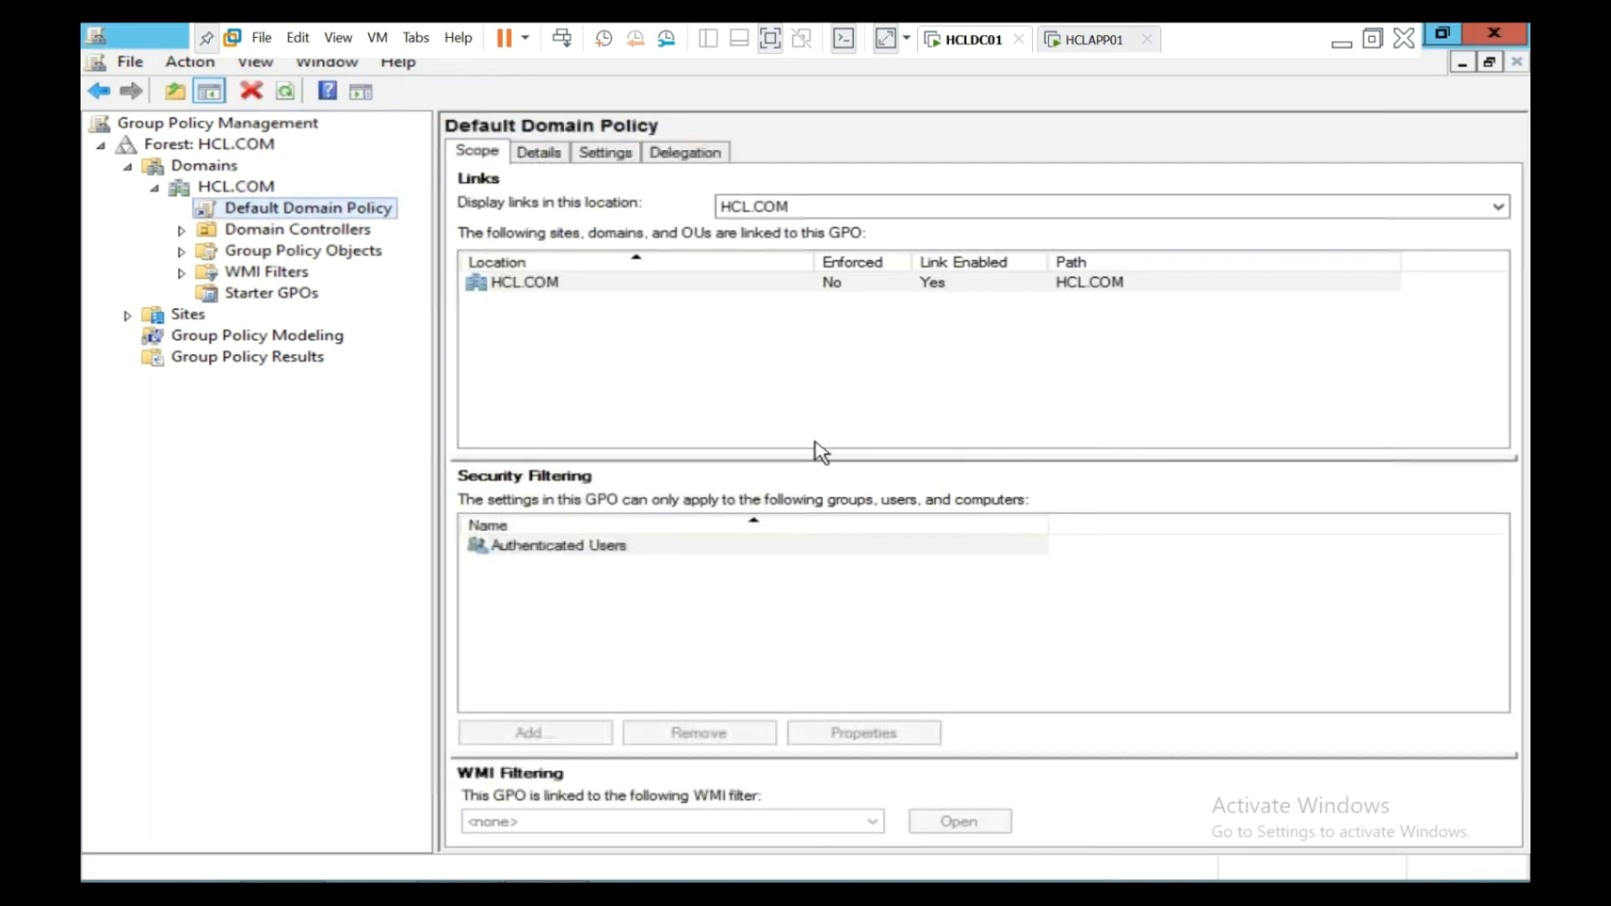
{"action": "right_click", "coordinate": [297, 220]}
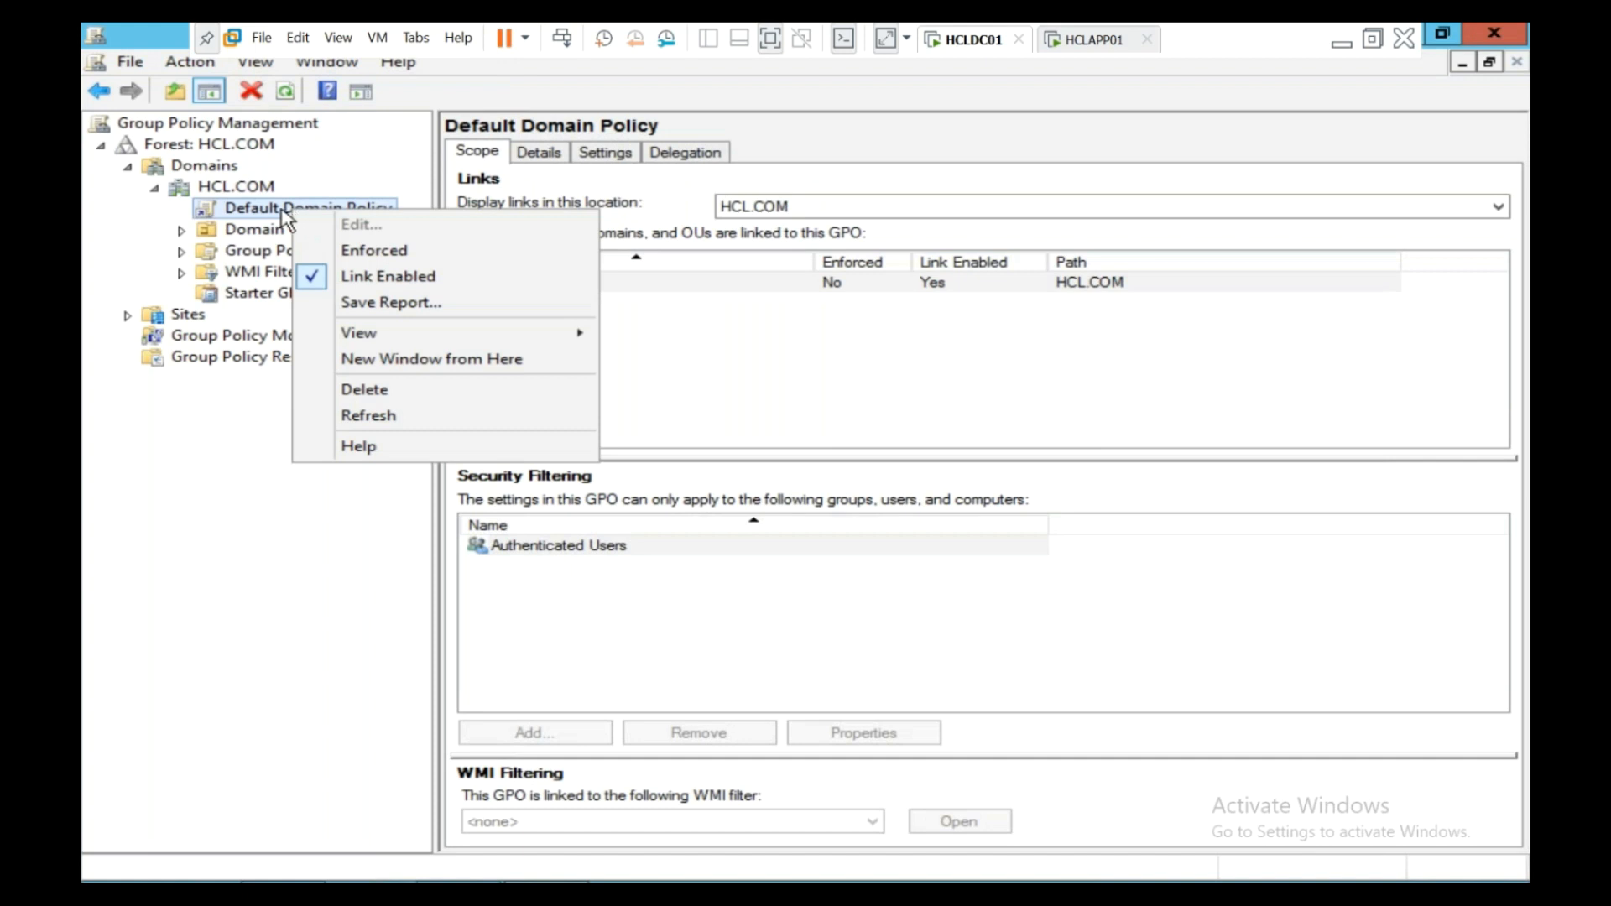
{"action": "right_click", "coordinate": [282, 210]}
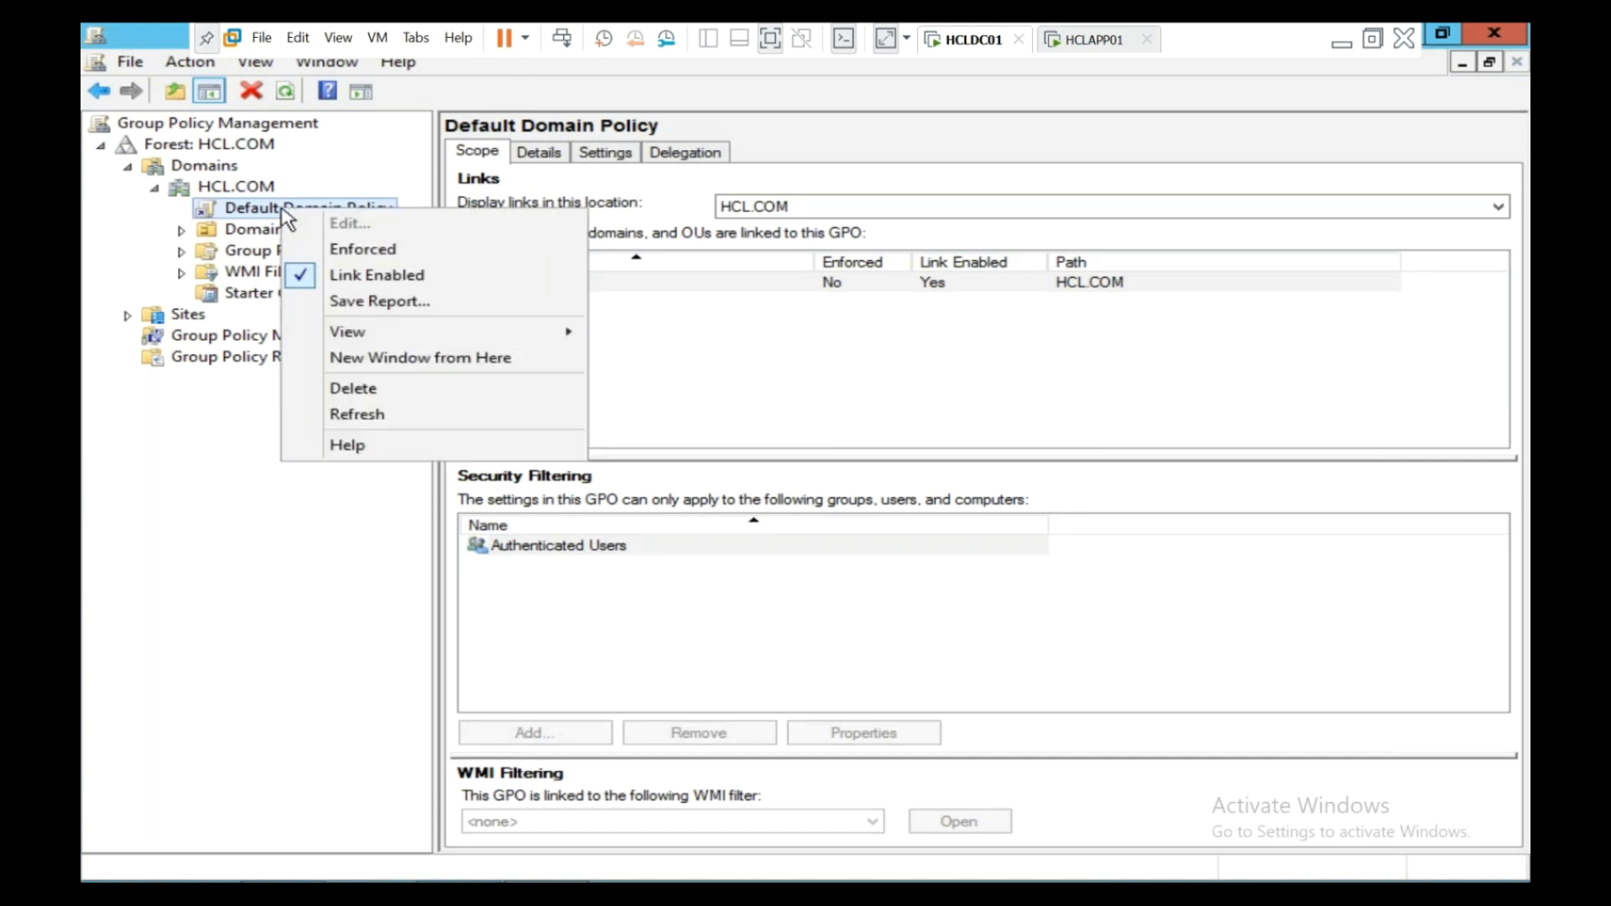
{"action": "mouse_move", "coordinate": [372, 345]}
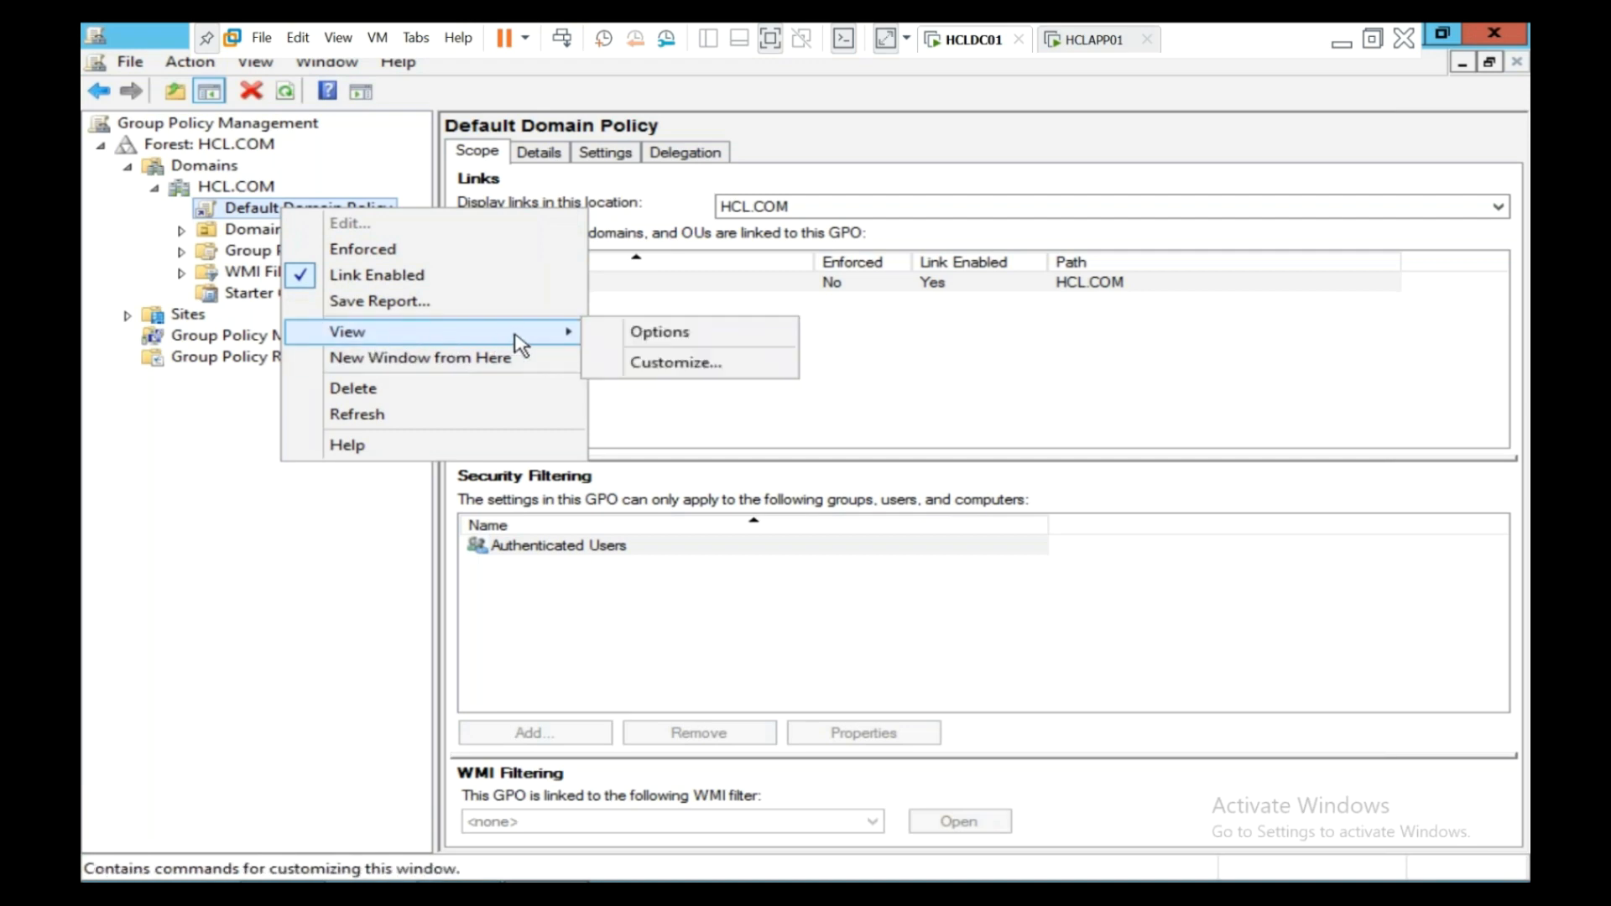
{"action": "left_click", "coordinate": [638, 370]}
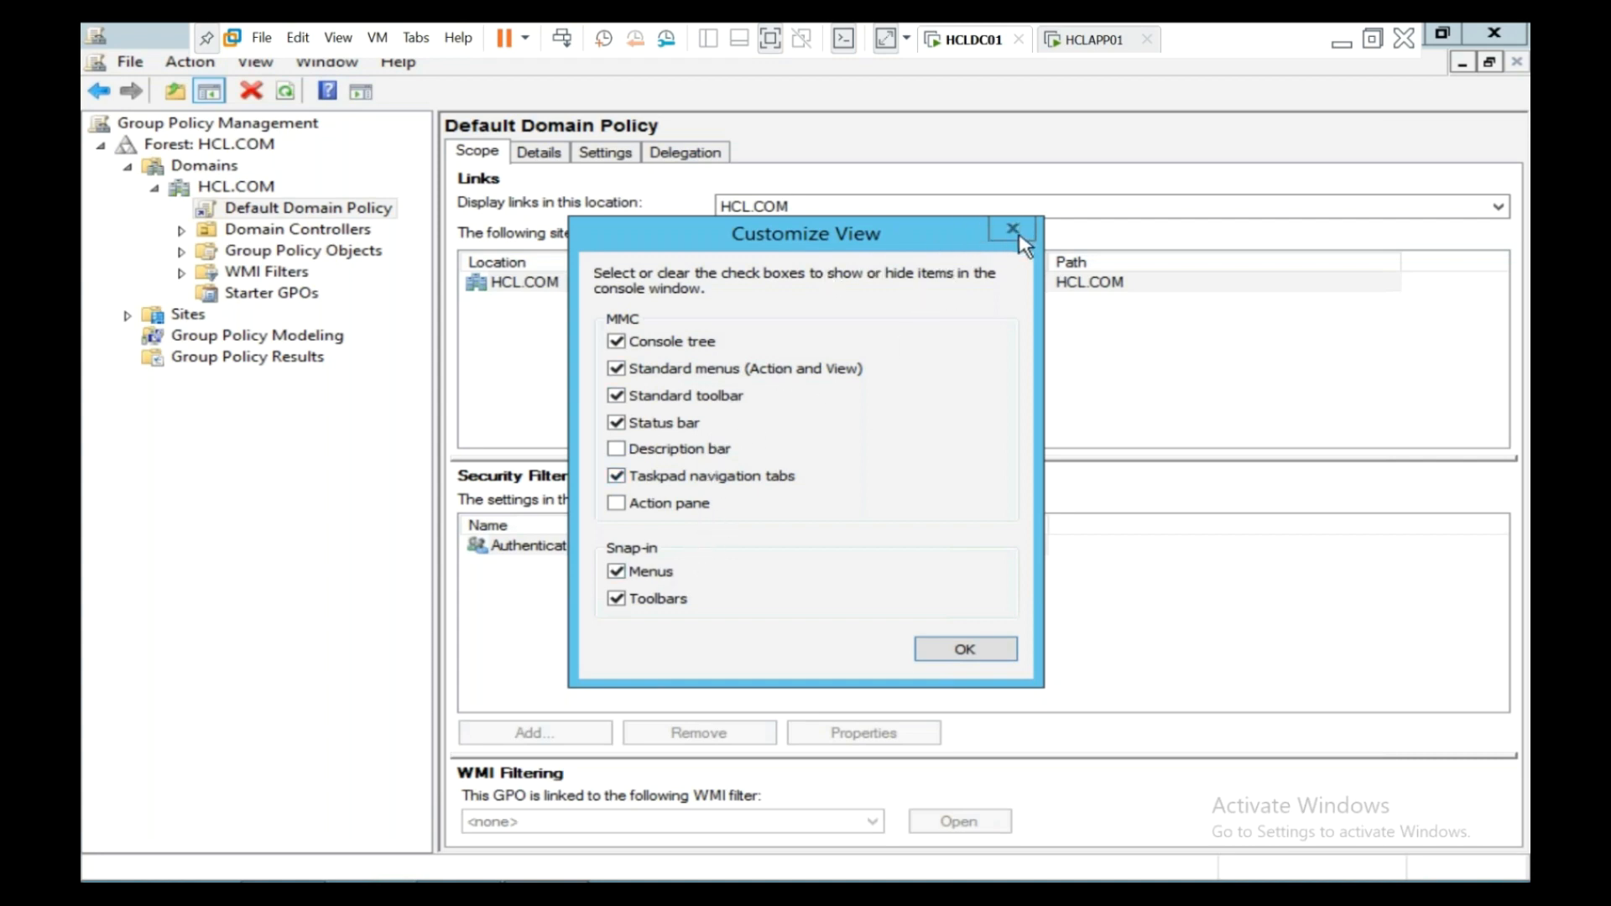
{"action": "left_click", "coordinate": [982, 652]}
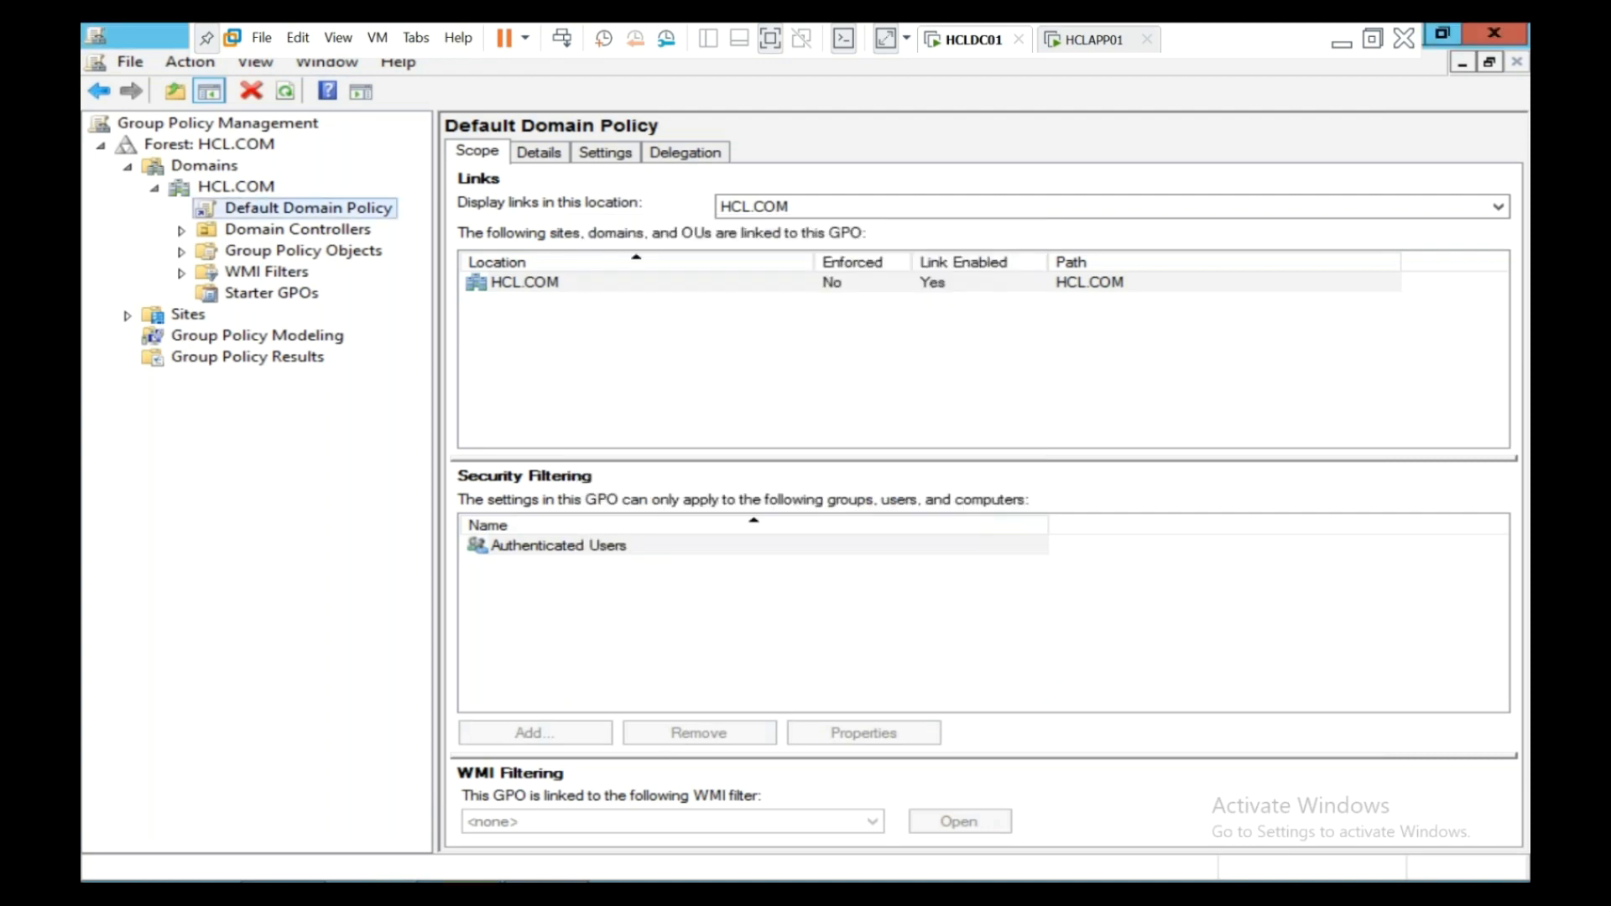
{"action": "left_click", "coordinate": [1091, 39]}
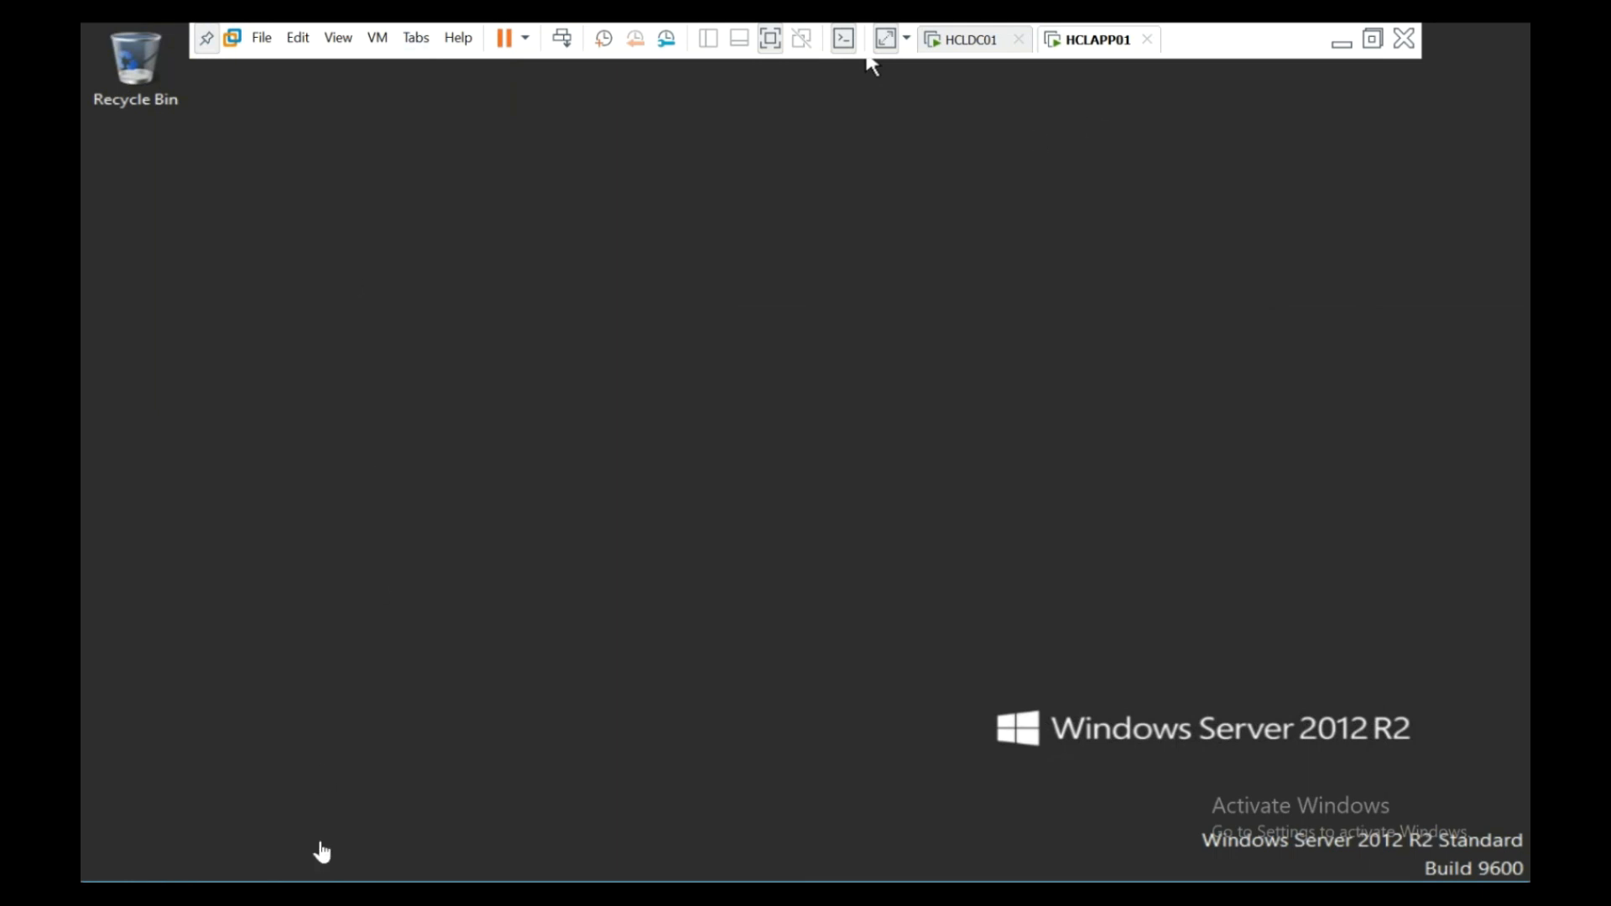
{"action": "left_click", "coordinate": [950, 42]}
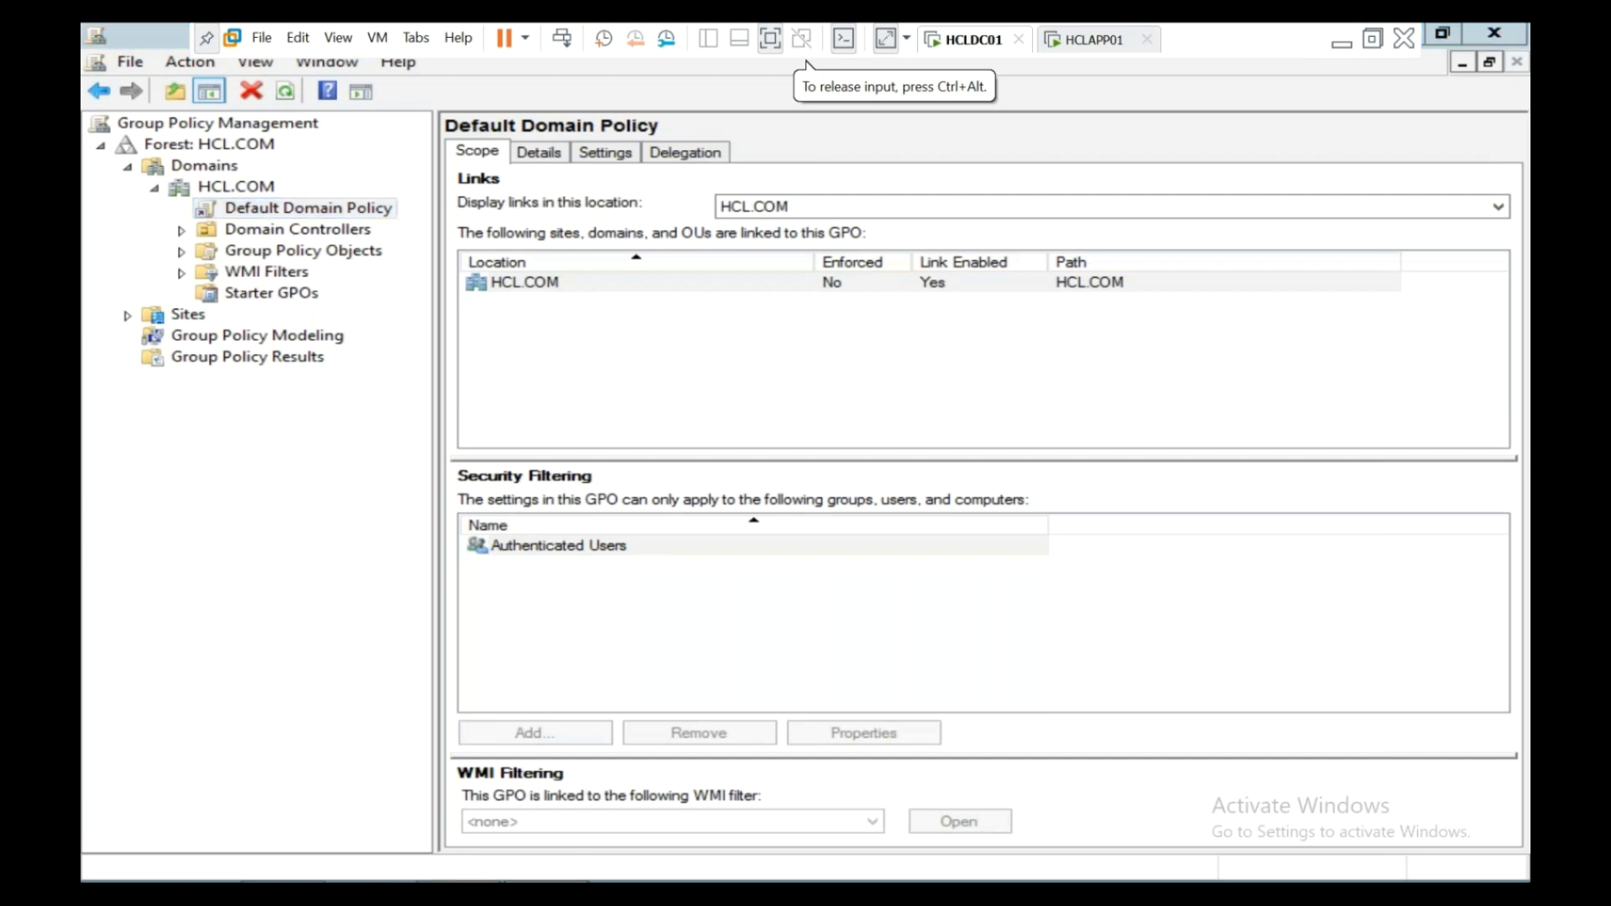
- Open Appuser's properties in ADUC and tick Unlock account on the Account tab
{"action": "key", "text": "alt+Tab"}
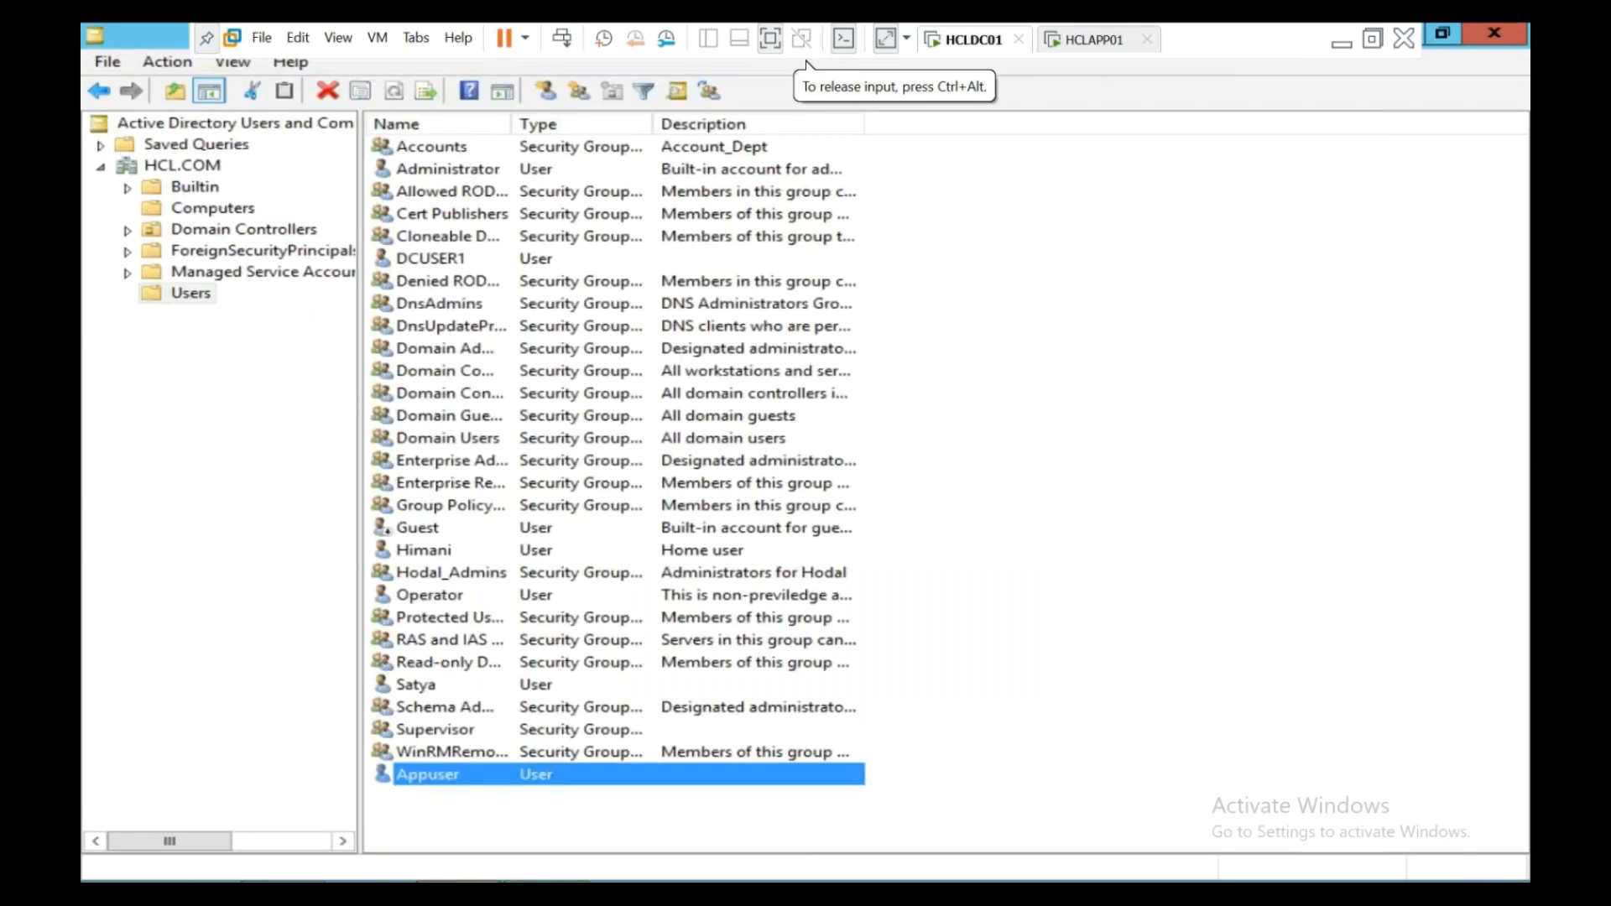
{"action": "double_click", "coordinate": [385, 779]}
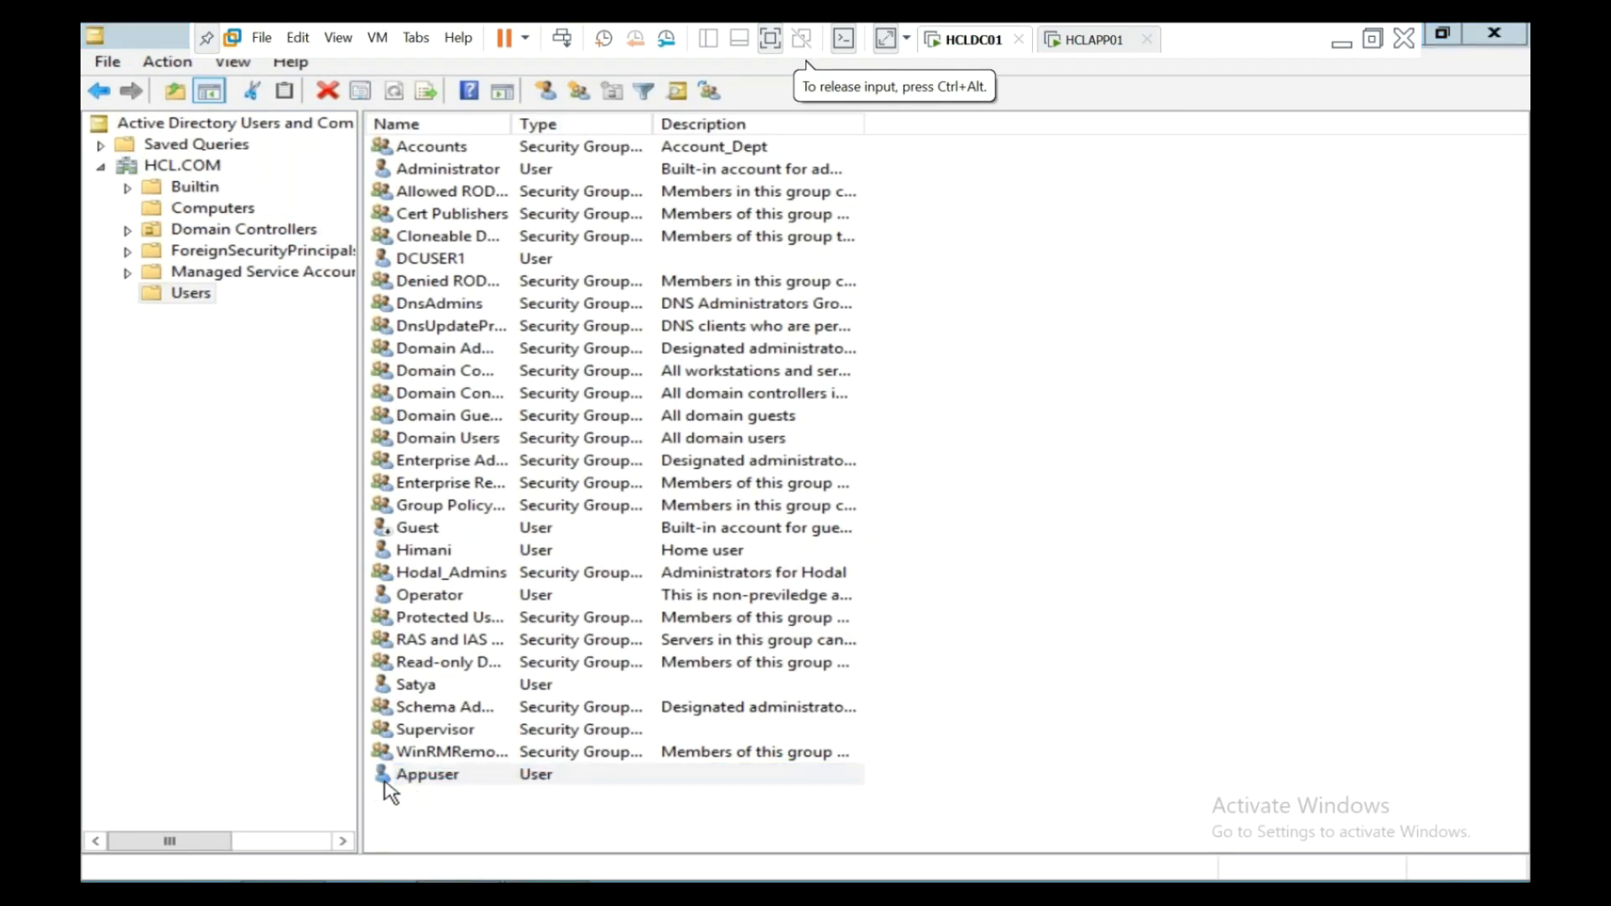
{"action": "left_click", "coordinate": [681, 235]}
{"action": "left_click", "coordinate": [737, 233]}
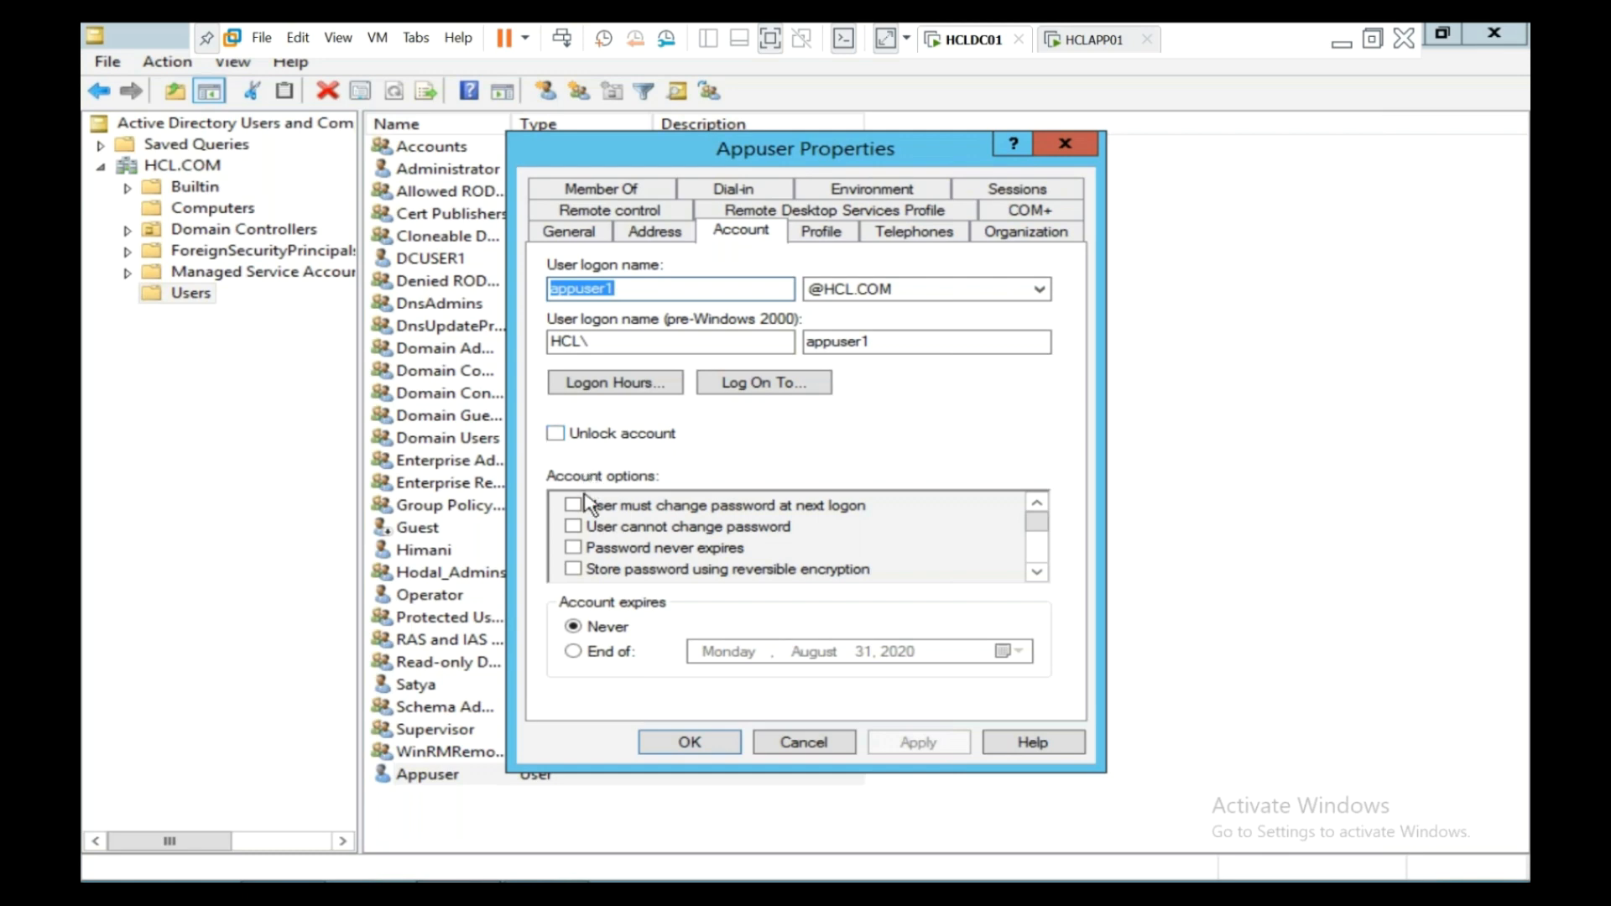
{"action": "left_click", "coordinate": [556, 434]}
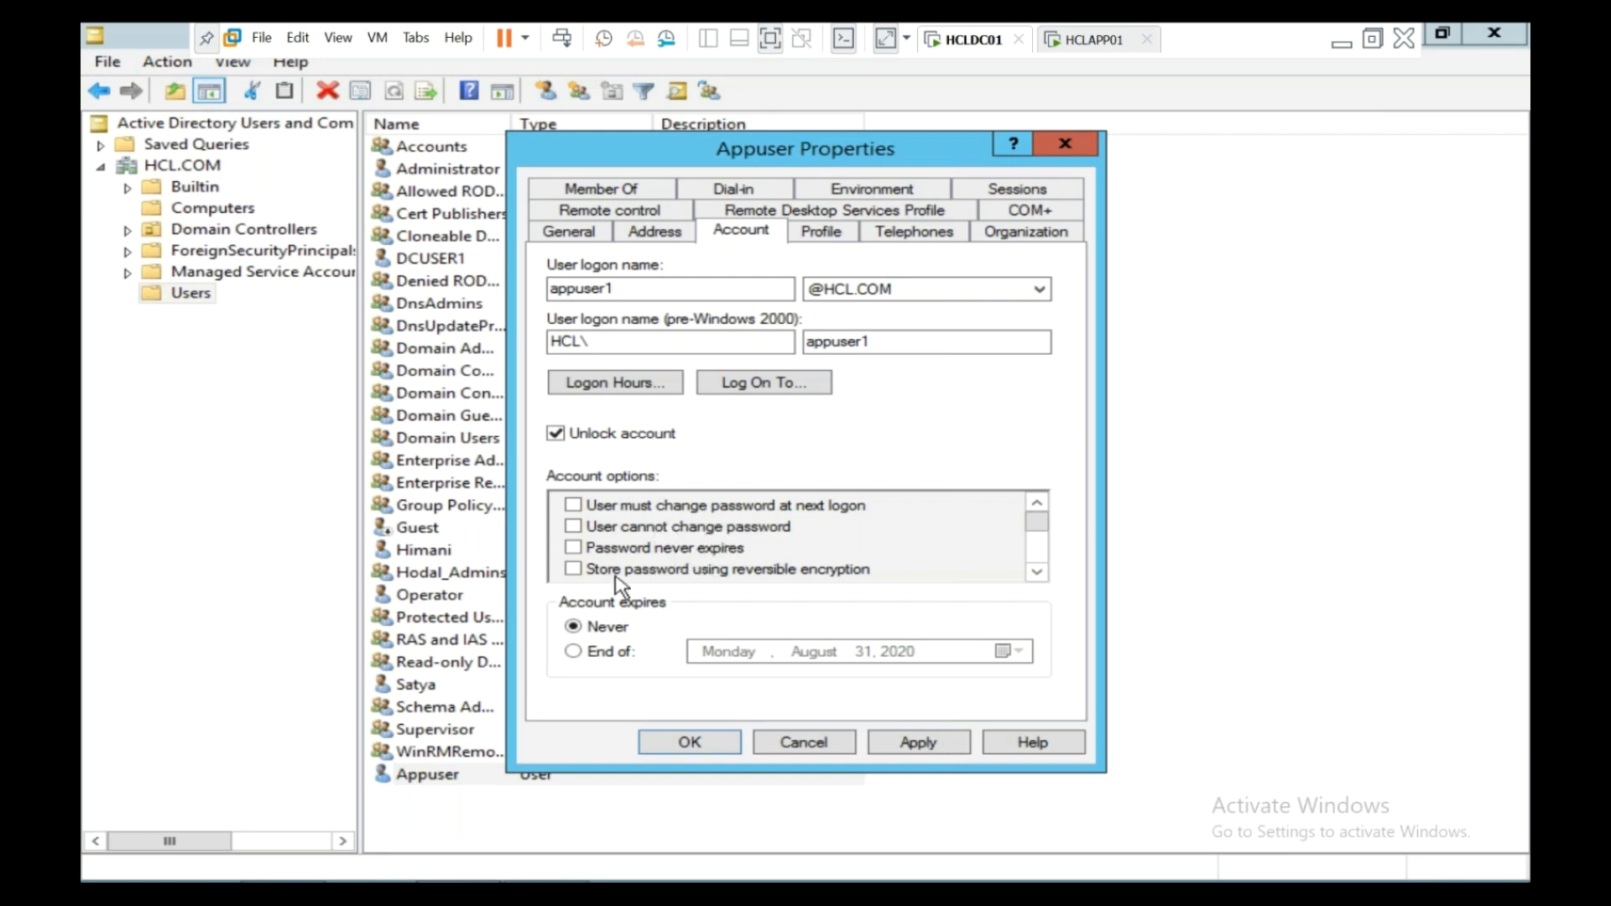
{"action": "left_click", "coordinate": [1038, 574]}
{"action": "left_click", "coordinate": [1038, 574]}
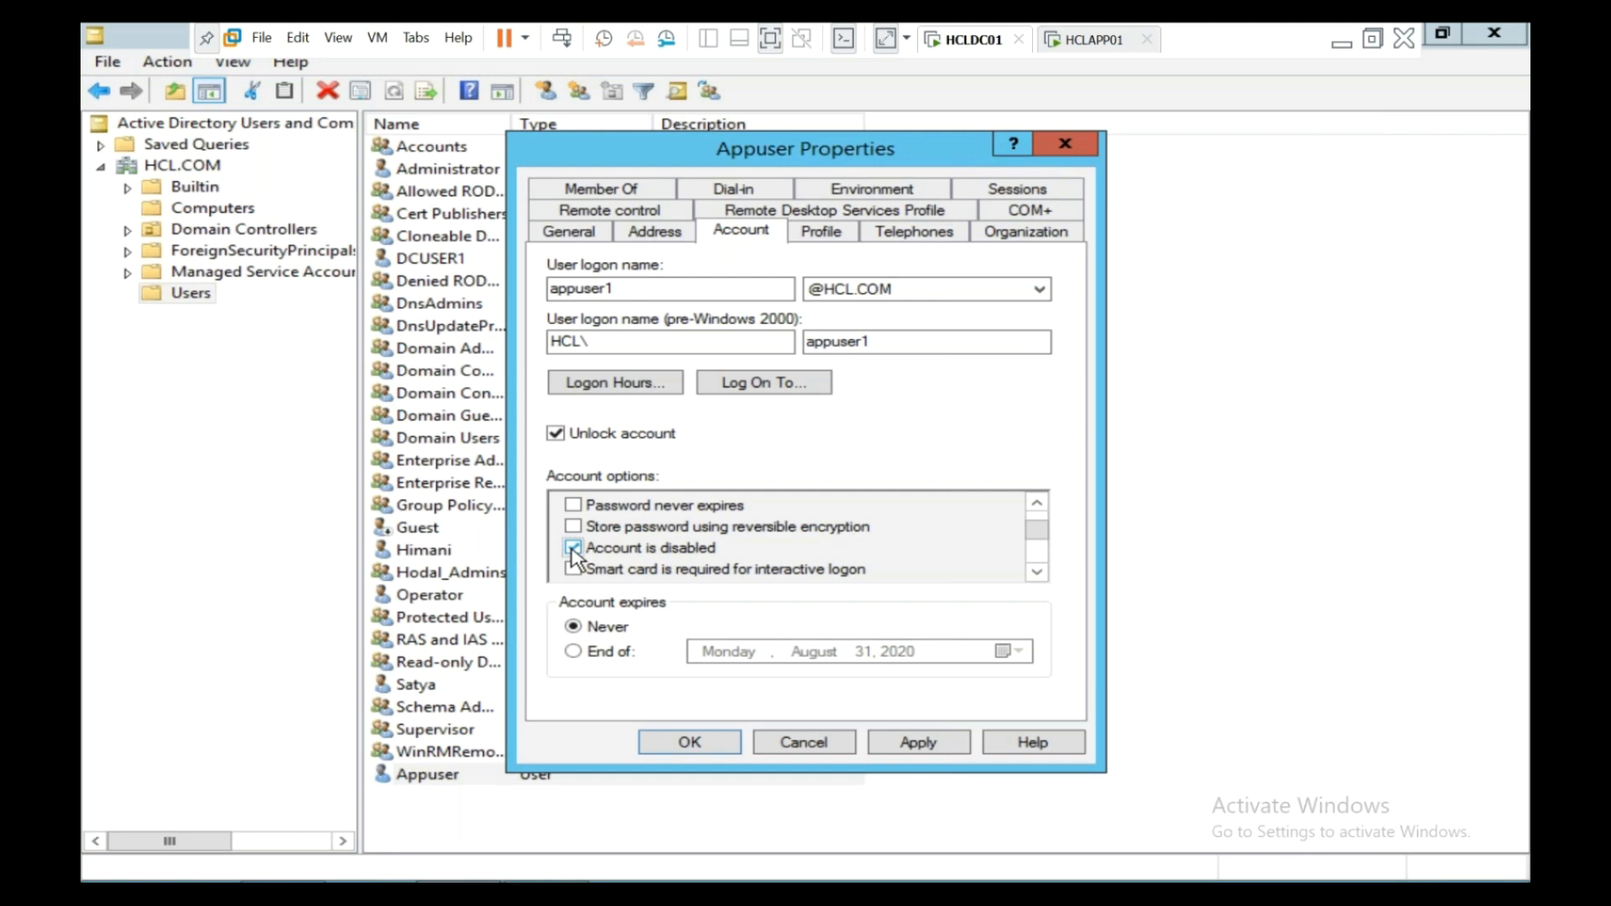
- Clear 'Account is disabled' and set the account to expire End of August 31, 2020
{"action": "left_click", "coordinate": [573, 550]}
{"action": "double_click", "coordinate": [1038, 572]}
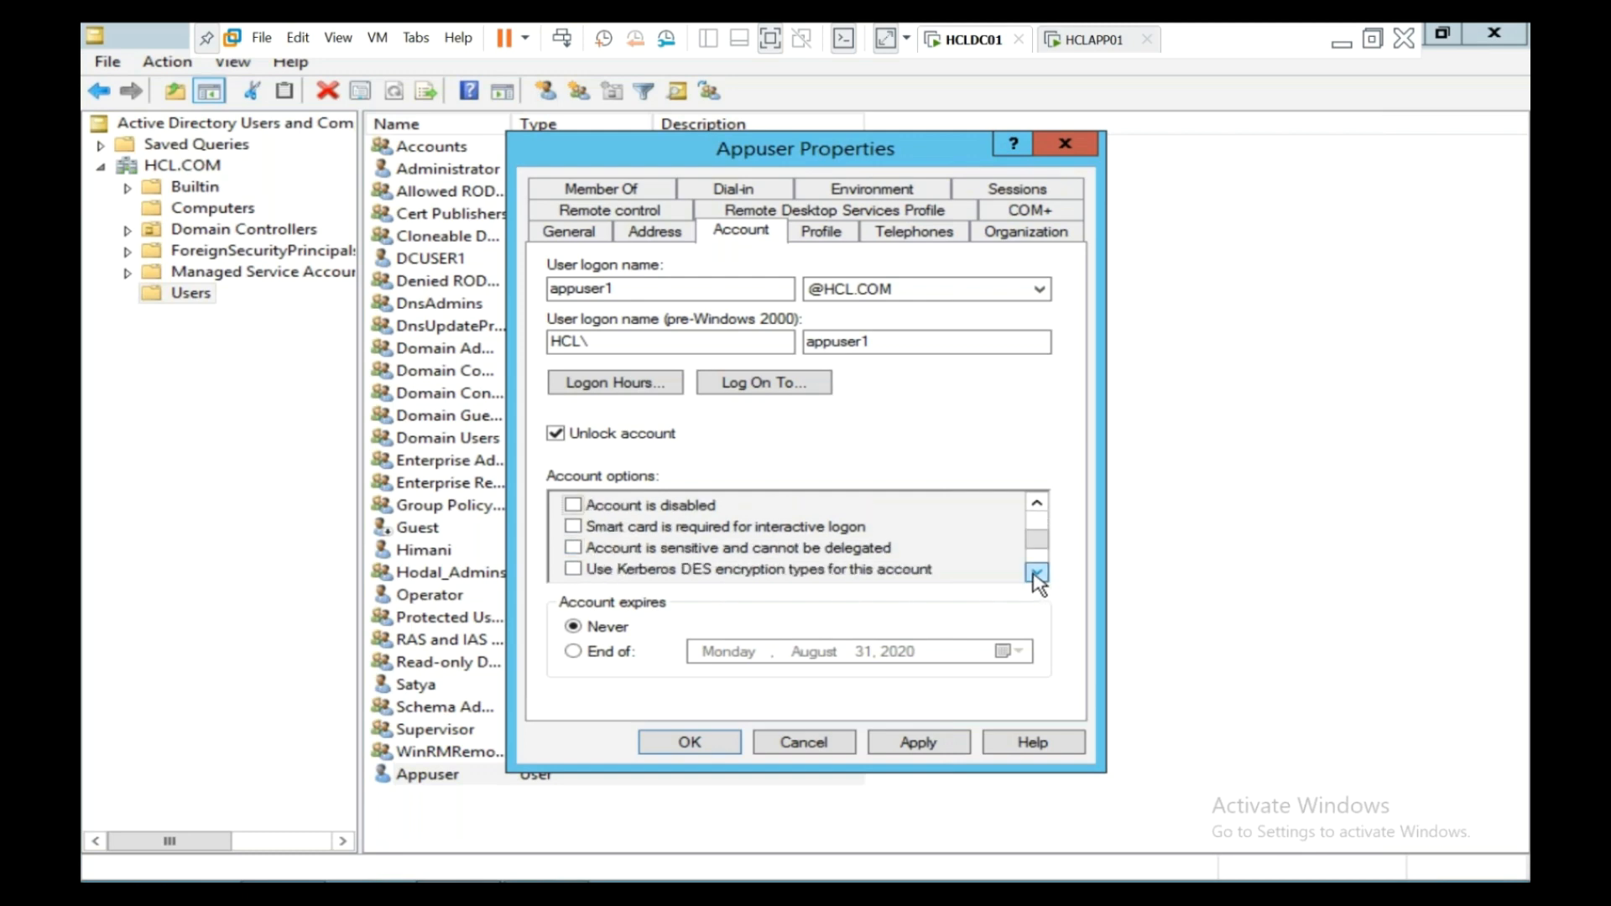
{"action": "double_click", "coordinate": [1037, 573]}
{"action": "left_click", "coordinate": [1038, 572]}
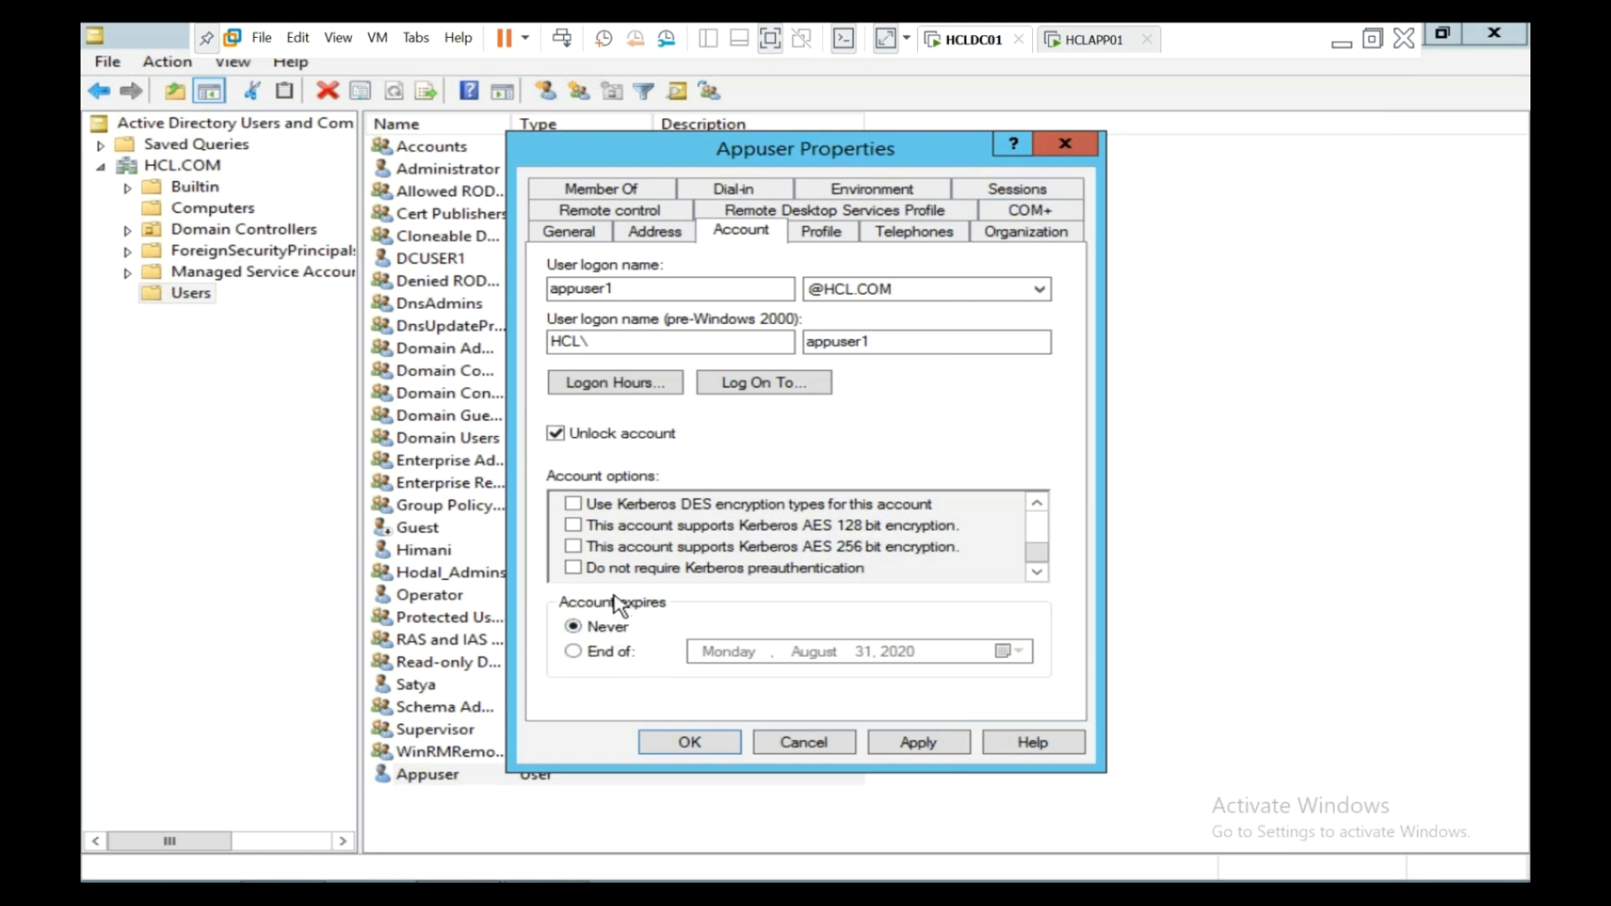
{"action": "left_click", "coordinate": [574, 654]}
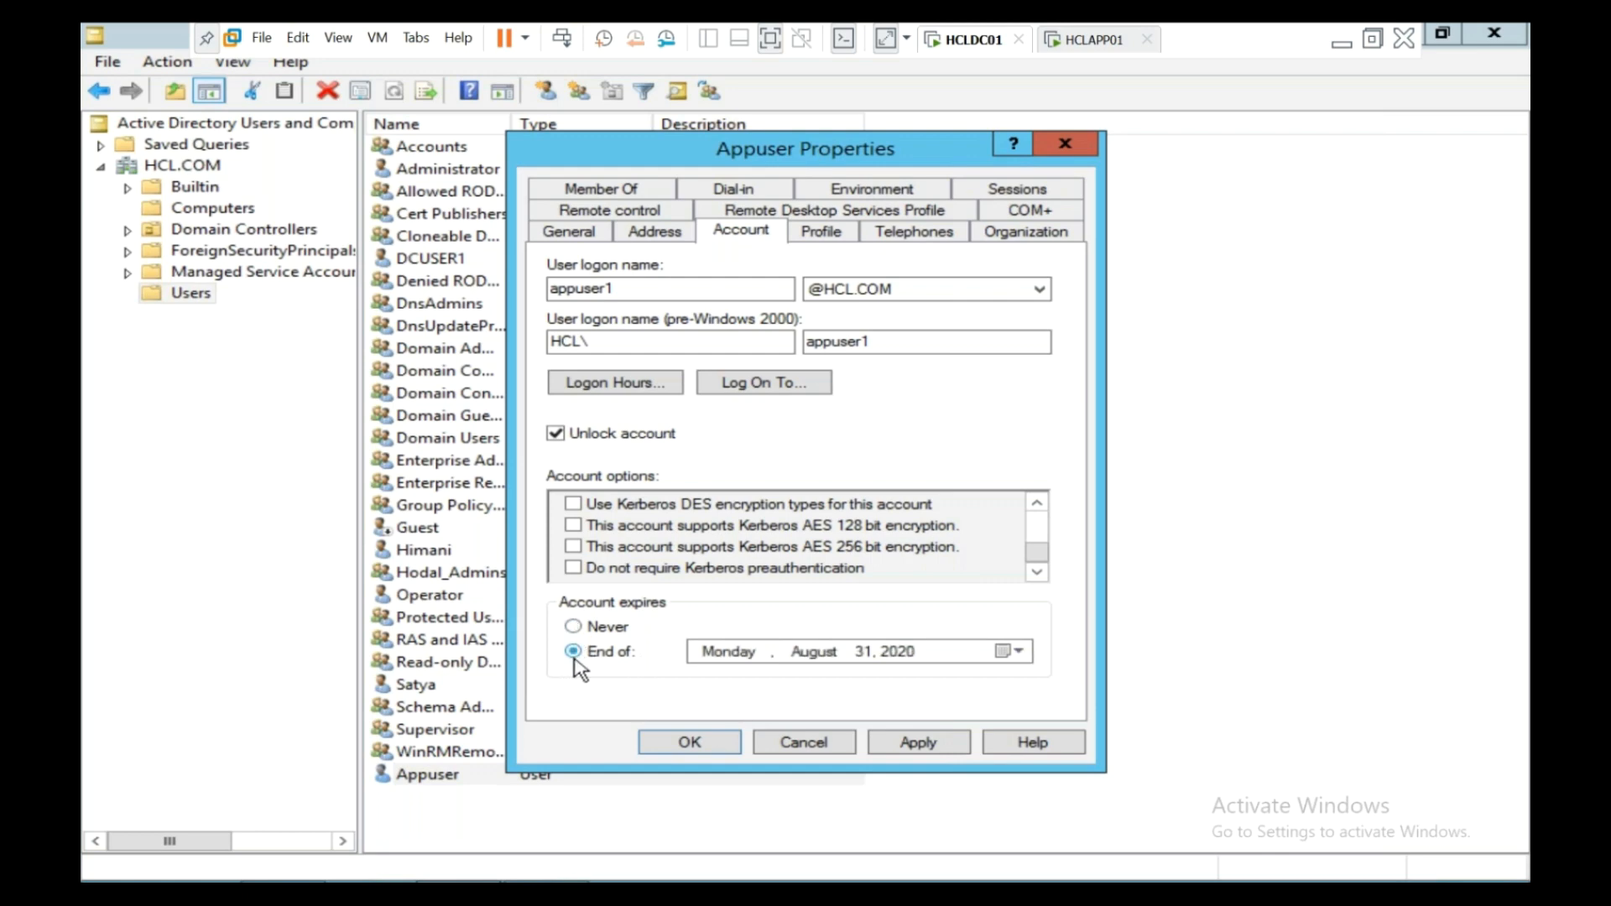
{"action": "left_click", "coordinate": [1011, 652]}
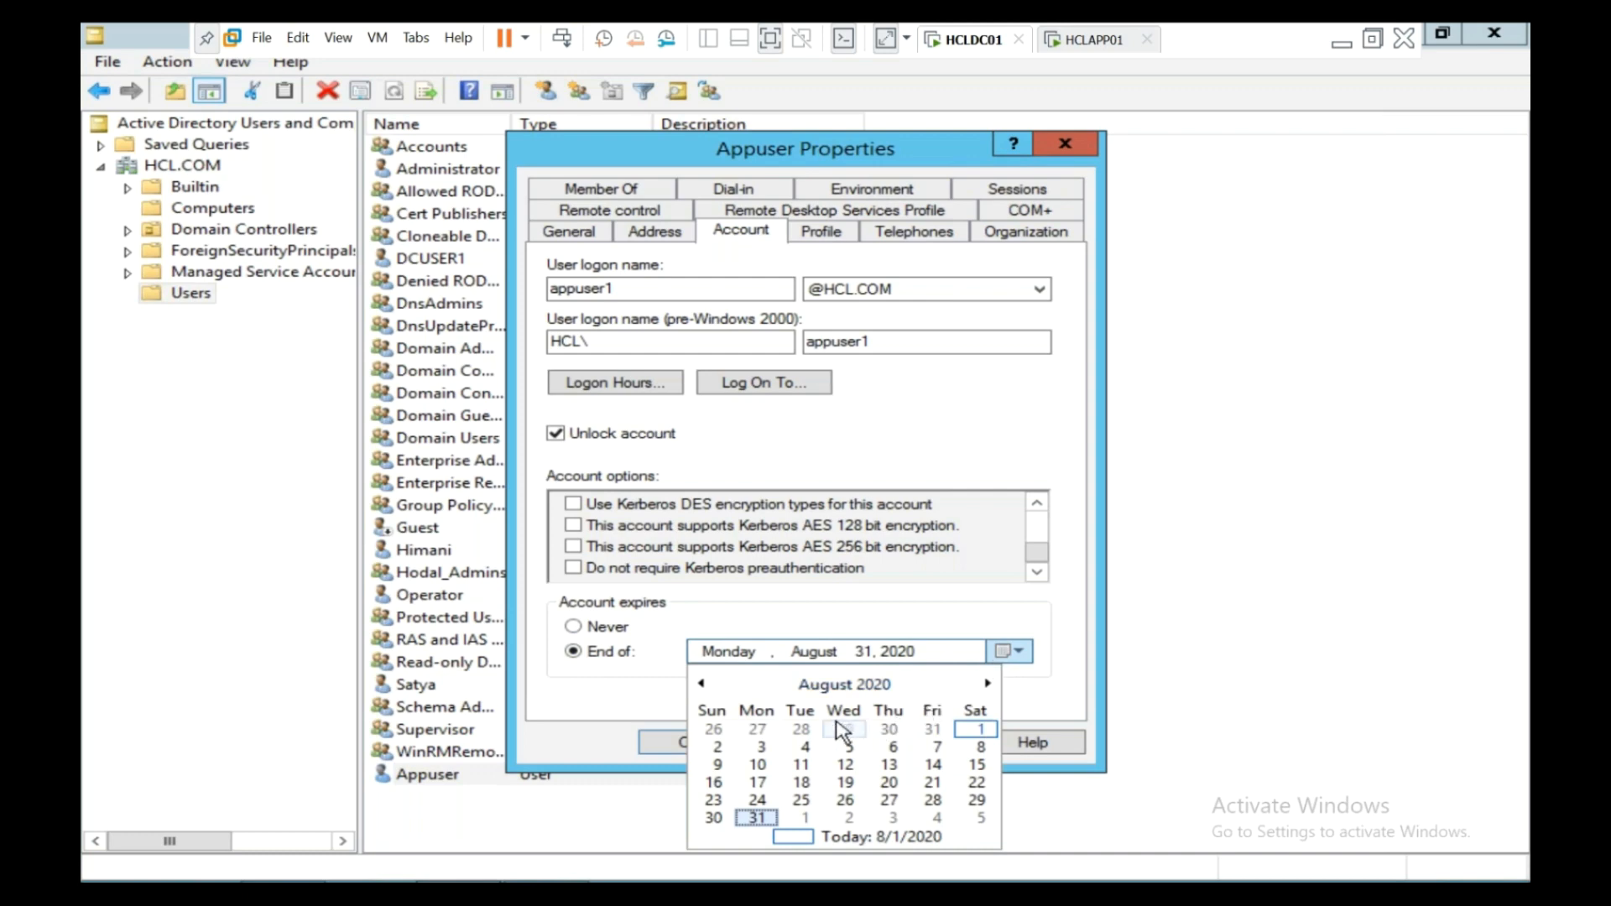